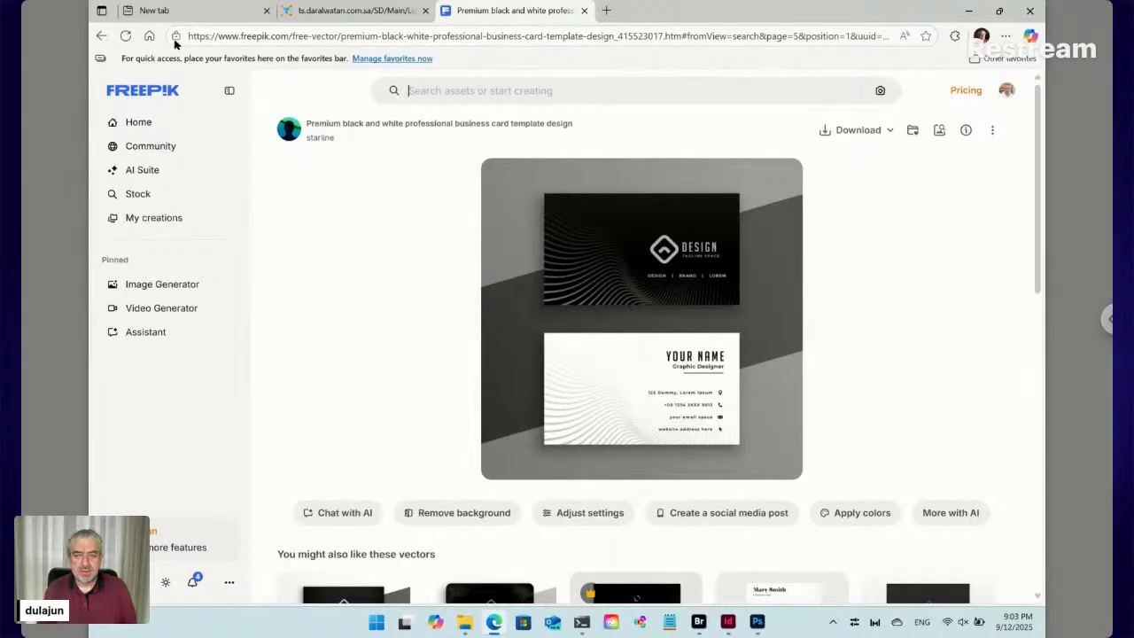
# Switch to the empty New tab in Edge
pyautogui.click(176, 11)
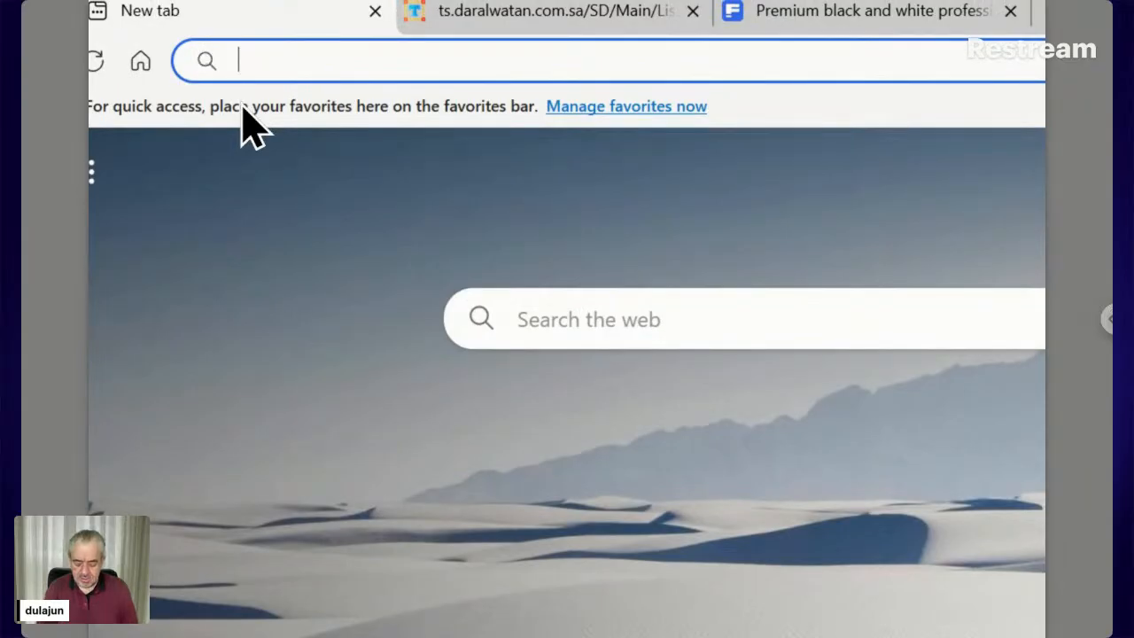
# Go to exchange.adobe.com, search Creative Cloud plugins for TreeShade, and open its listing
pyautogui.write('e')
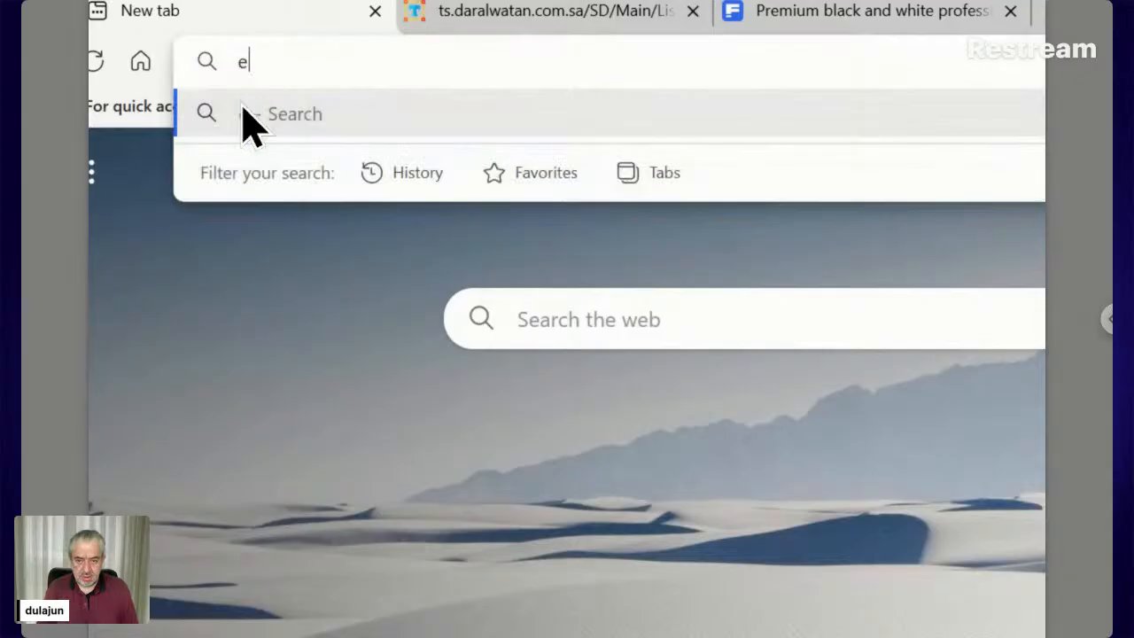
pyautogui.write('xchange.')
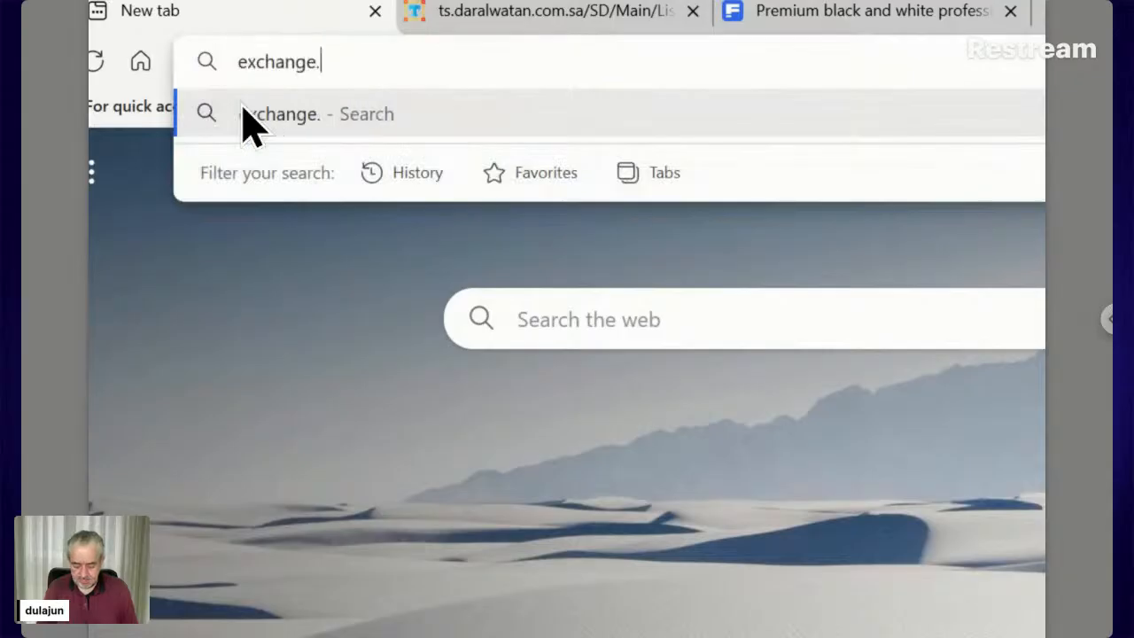
pyautogui.write('adobe.com')
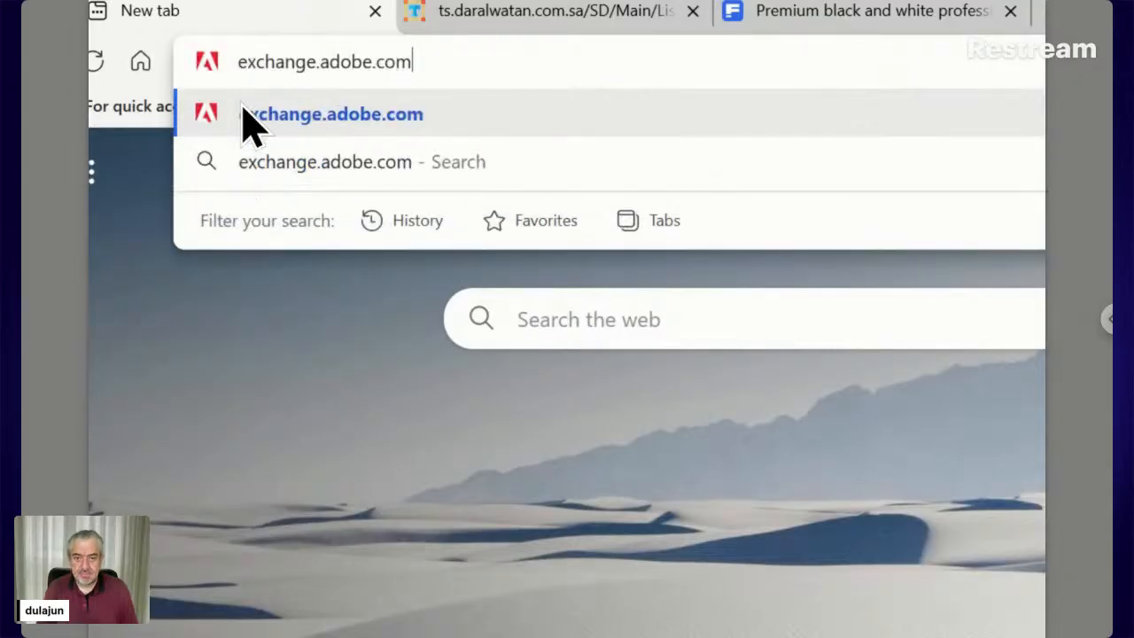
pyautogui.click(245, 113)
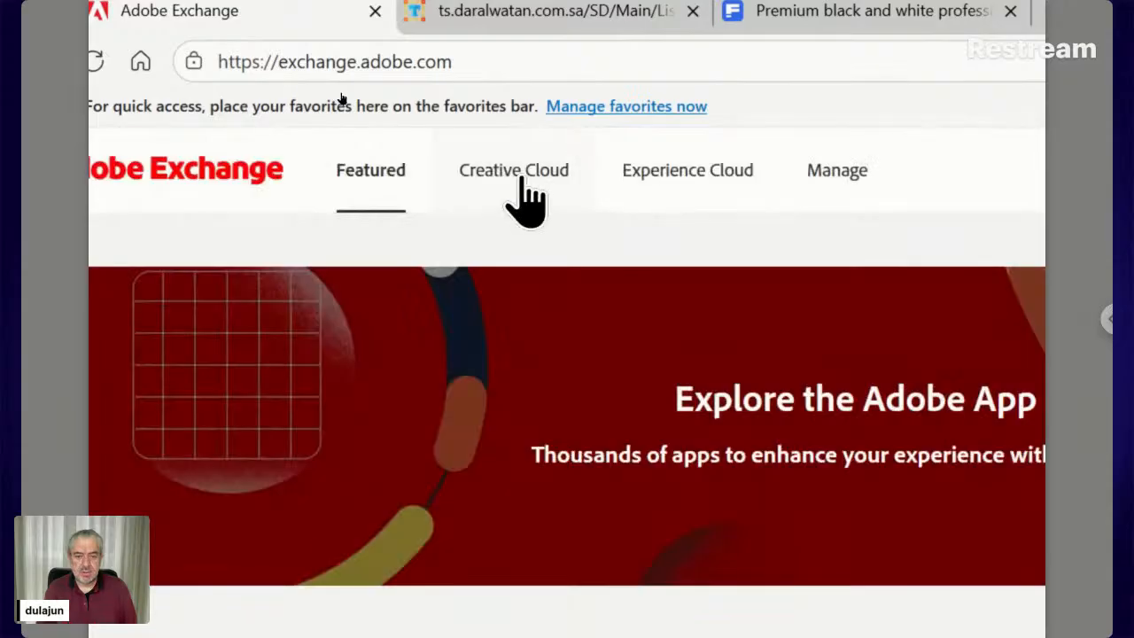
pyautogui.click(522, 177)
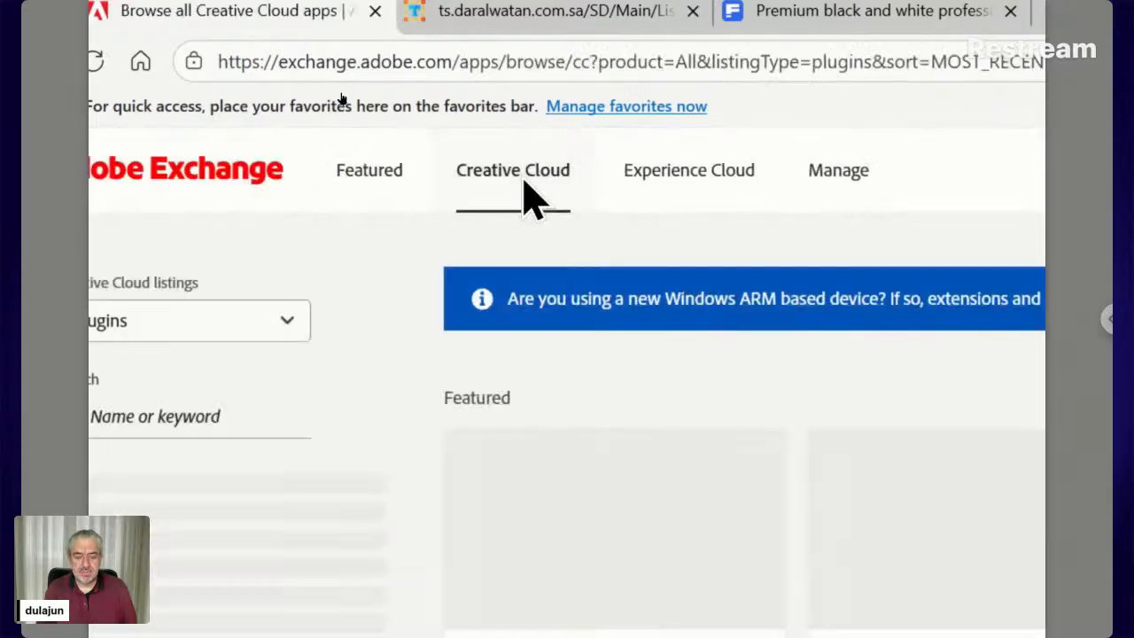
pyautogui.click(168, 412)
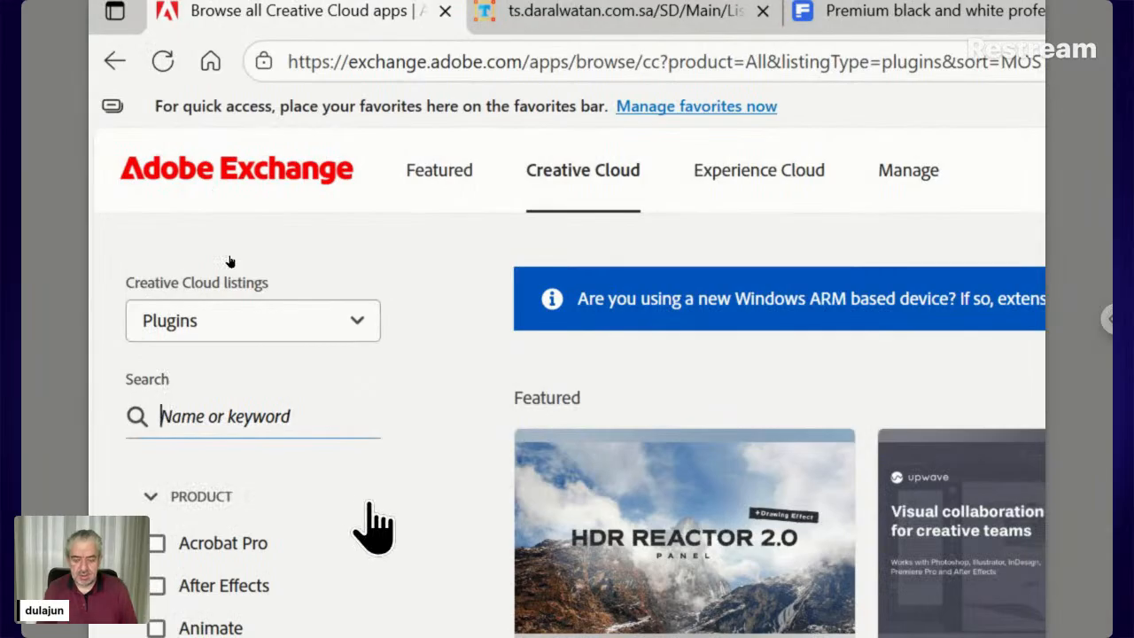
pyautogui.write('Tree')
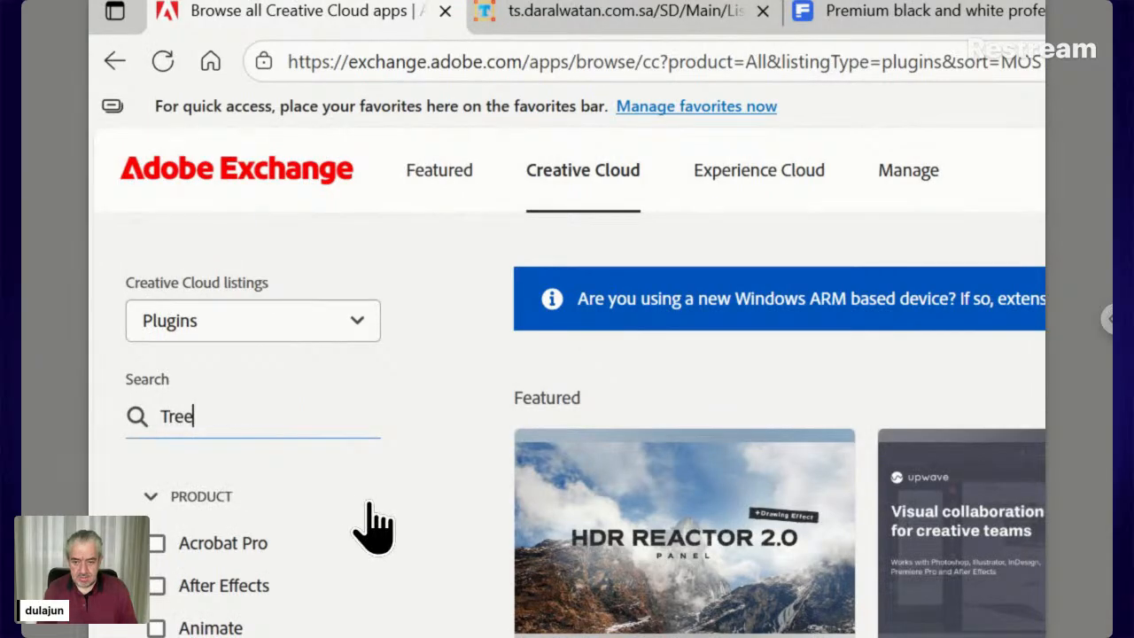
pyautogui.write('Sha')
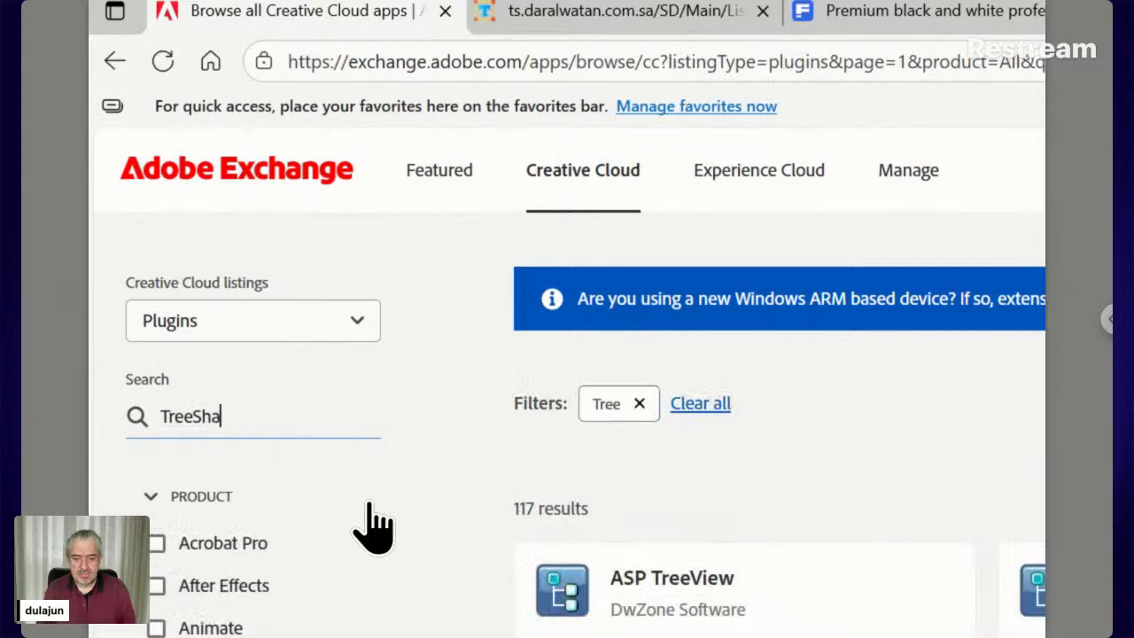
pyautogui.write('de')
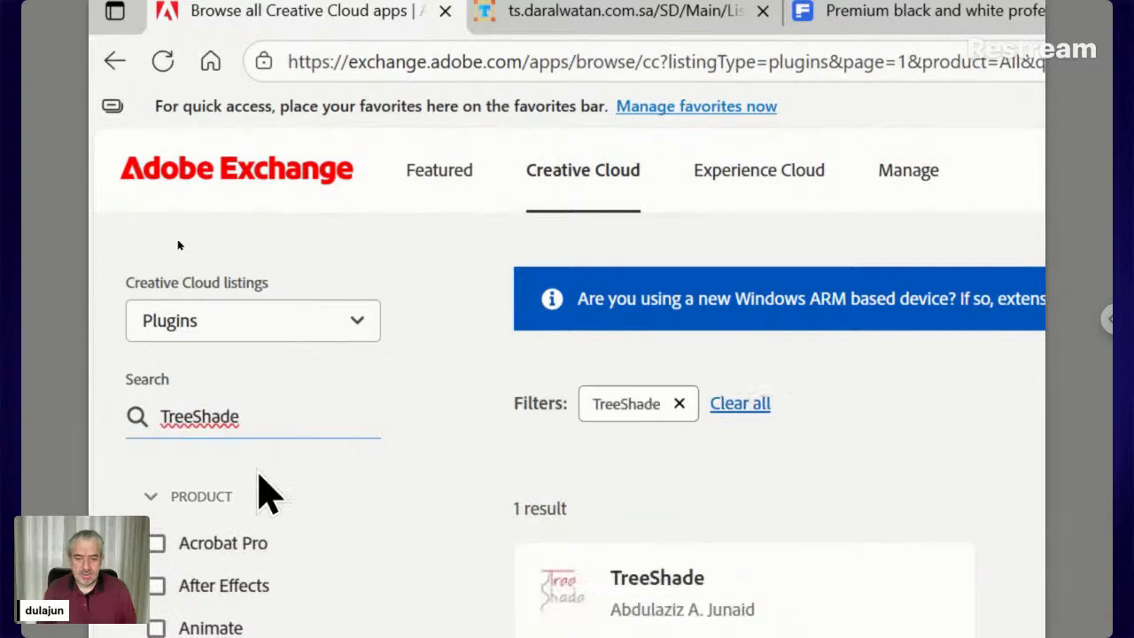
pyautogui.click(647, 578)
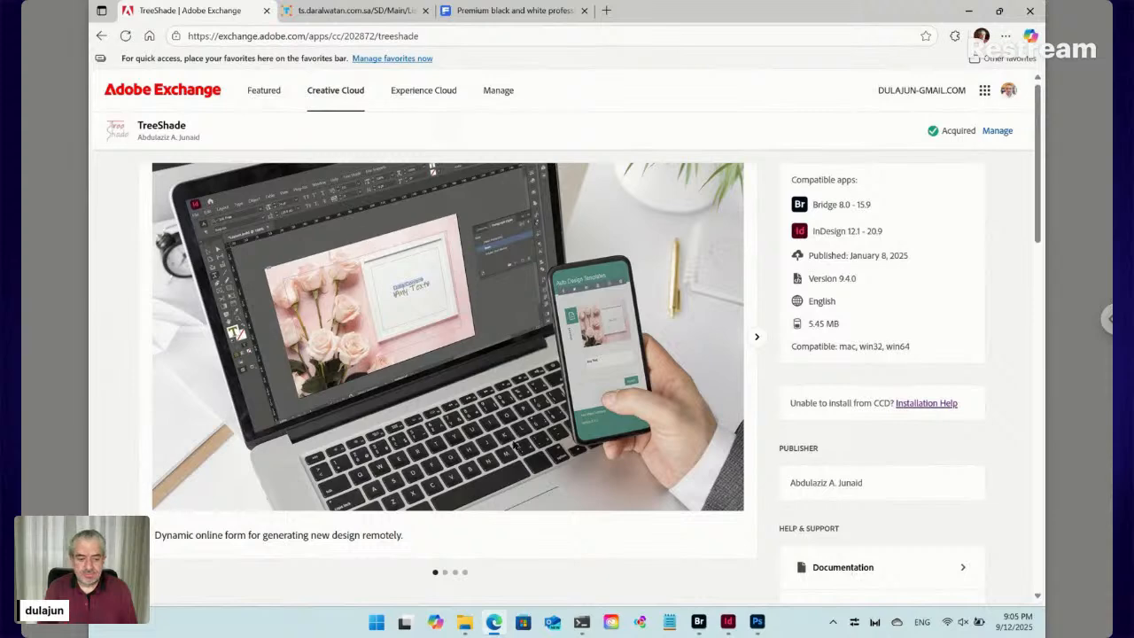
# Check the Tree Shade menu in Bridge, then return to Edge's Freepik business card tab
pyautogui.click(698, 622)
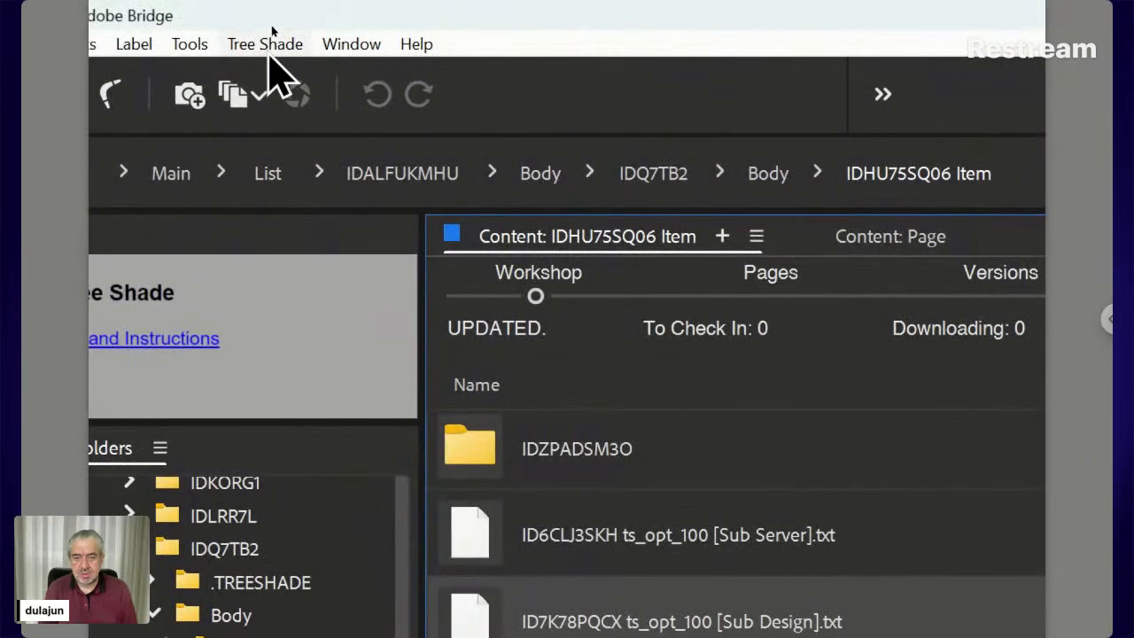
pyautogui.click(271, 40)
pyautogui.click(270, 50)
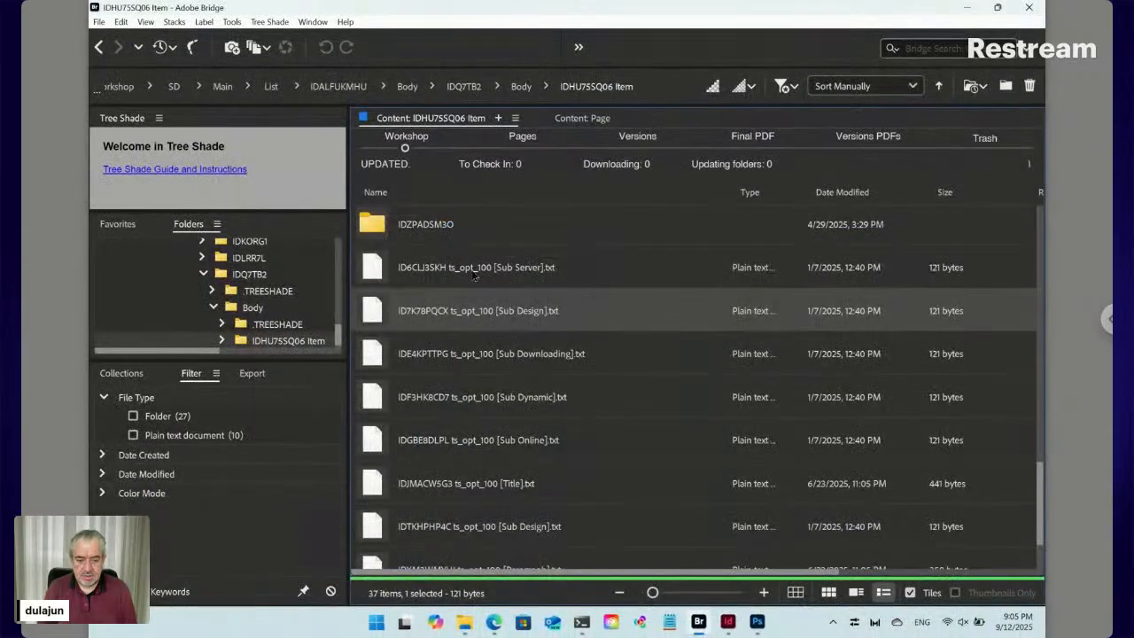
pyautogui.click(494, 621)
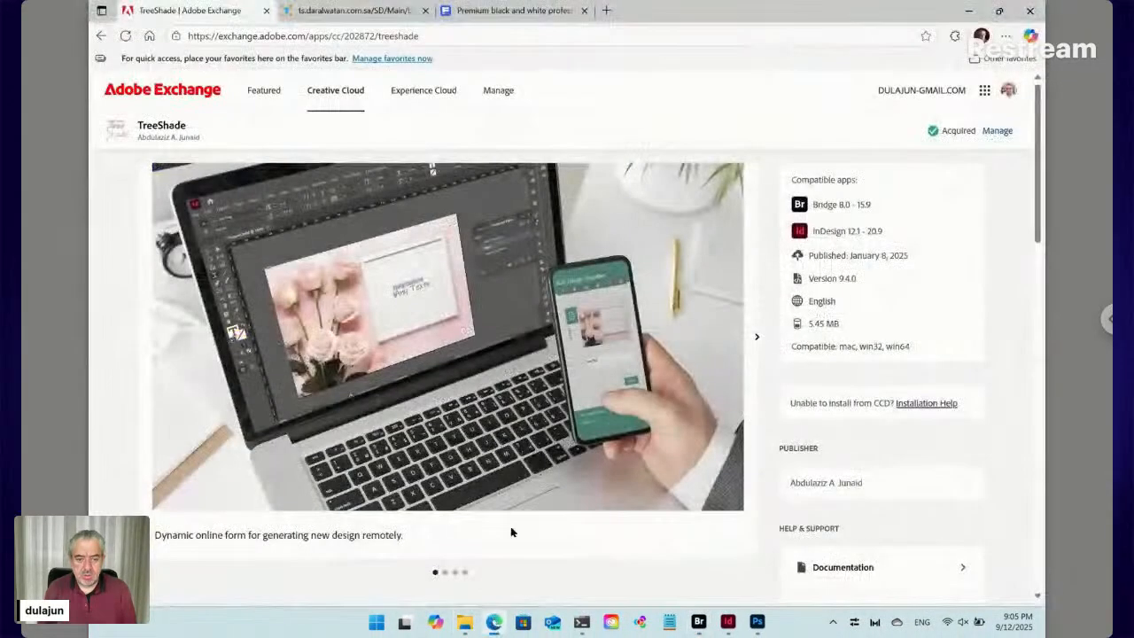
pyautogui.click(501, 10)
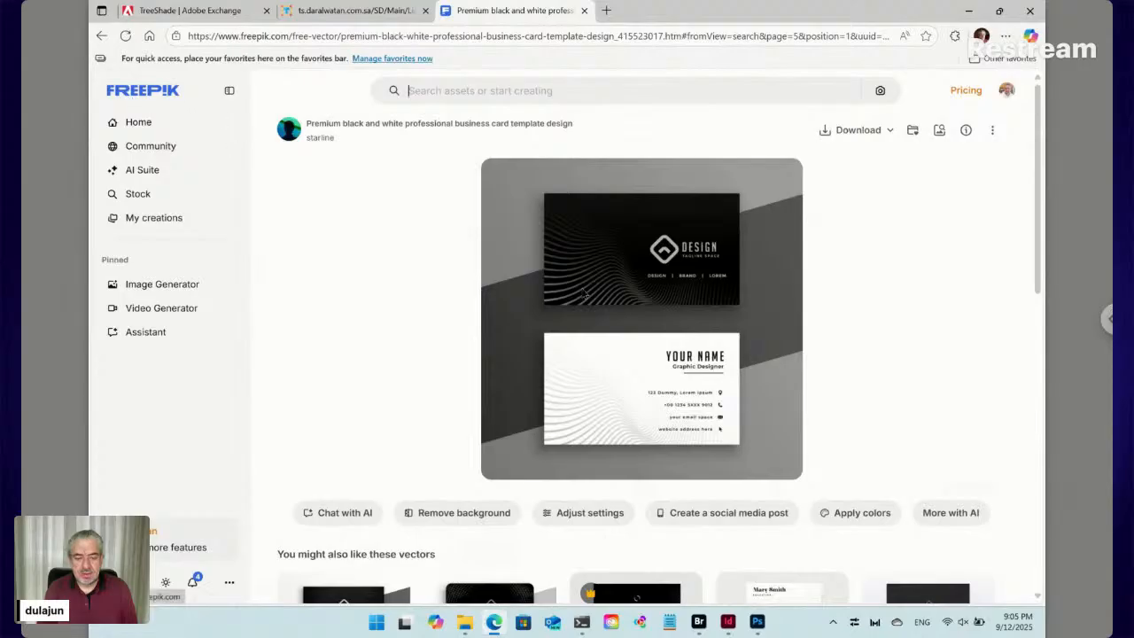
# Download the black and white business card template zip and show it in its folder
pyautogui.click(848, 131)
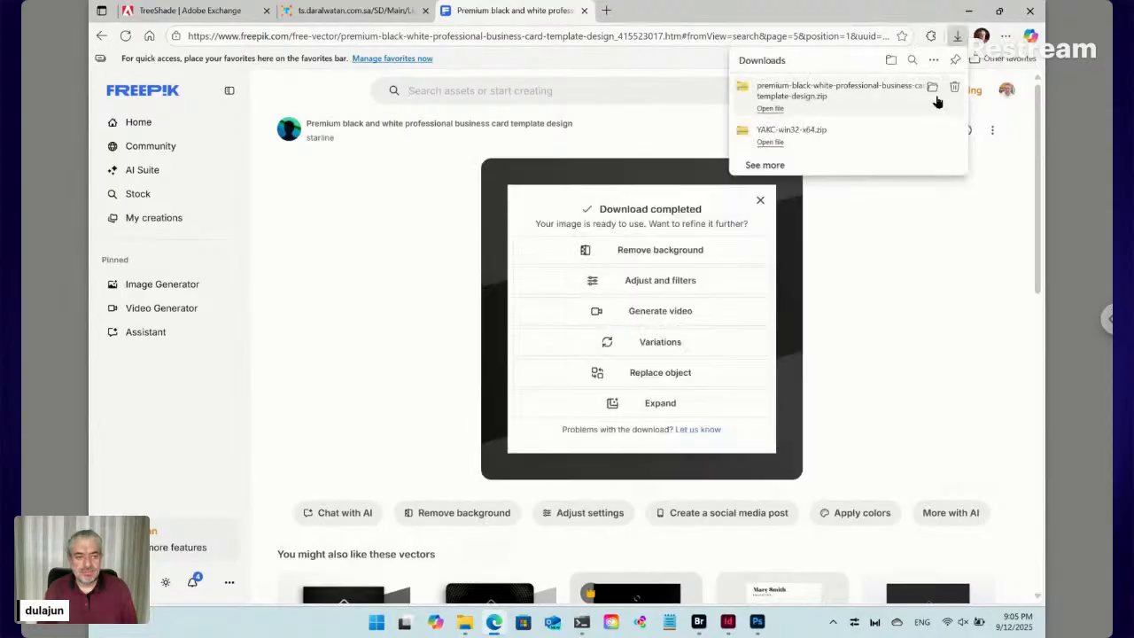
pyautogui.click(932, 89)
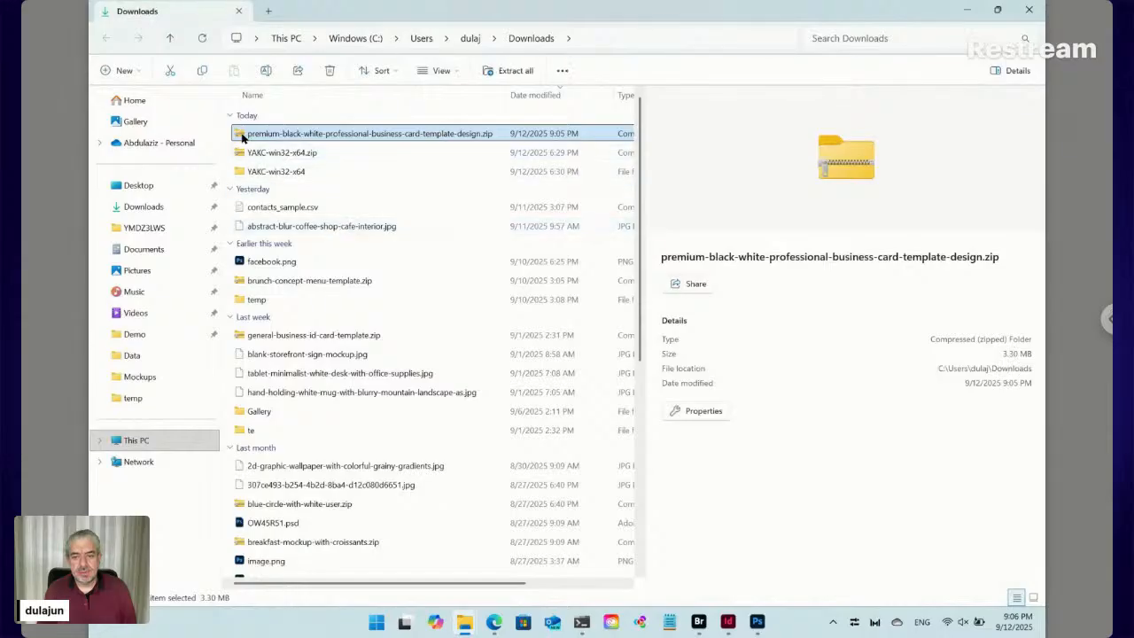
# Extract the business card template zip into a new folder
pyautogui.rightClick(242, 137)
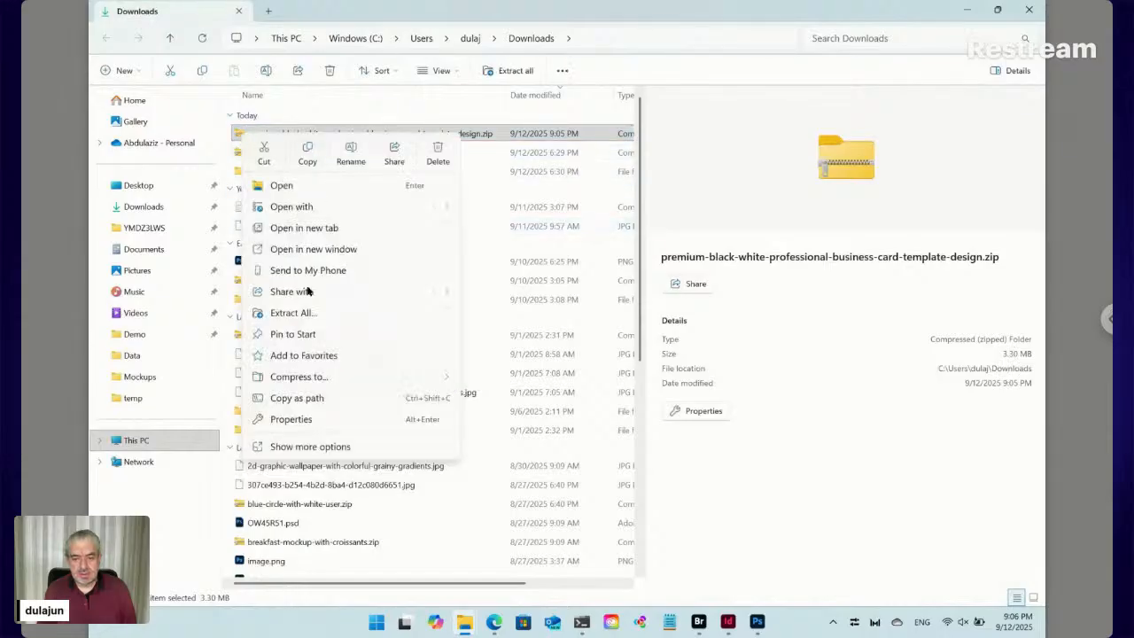
pyautogui.click(298, 313)
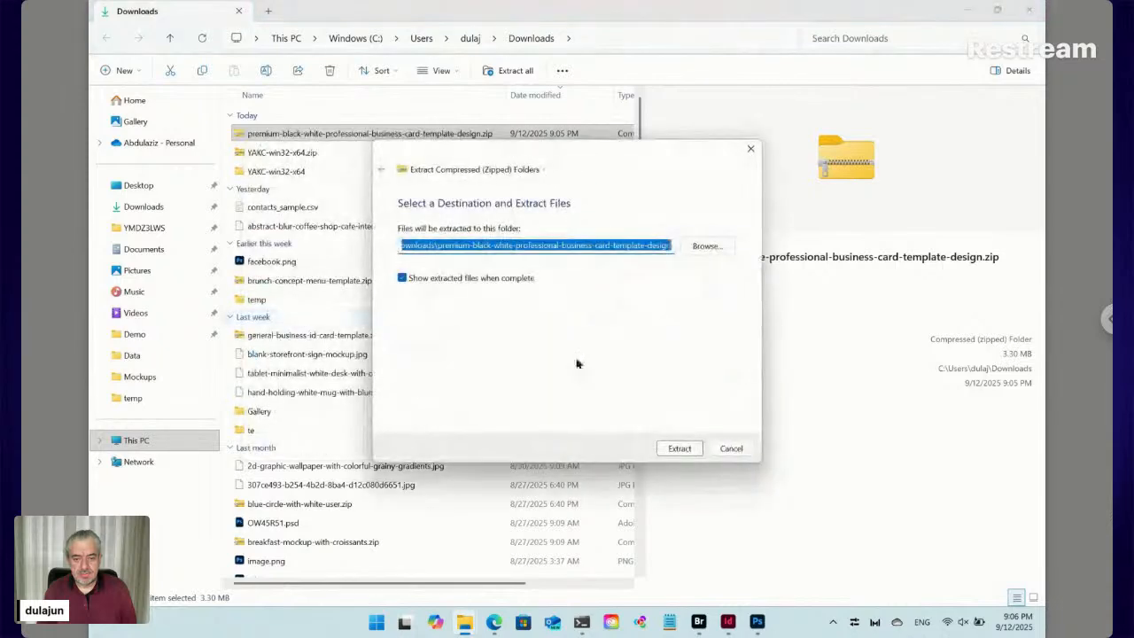
pyautogui.click(680, 450)
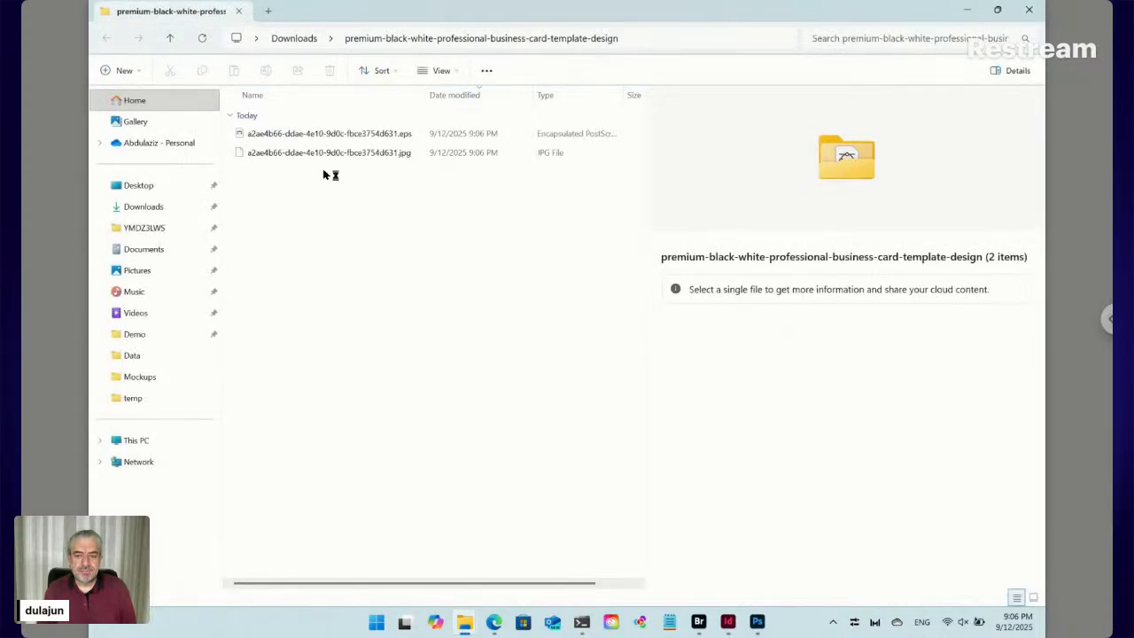
# Open the extracted template folder and open its .eps file
pyautogui.click(288, 39)
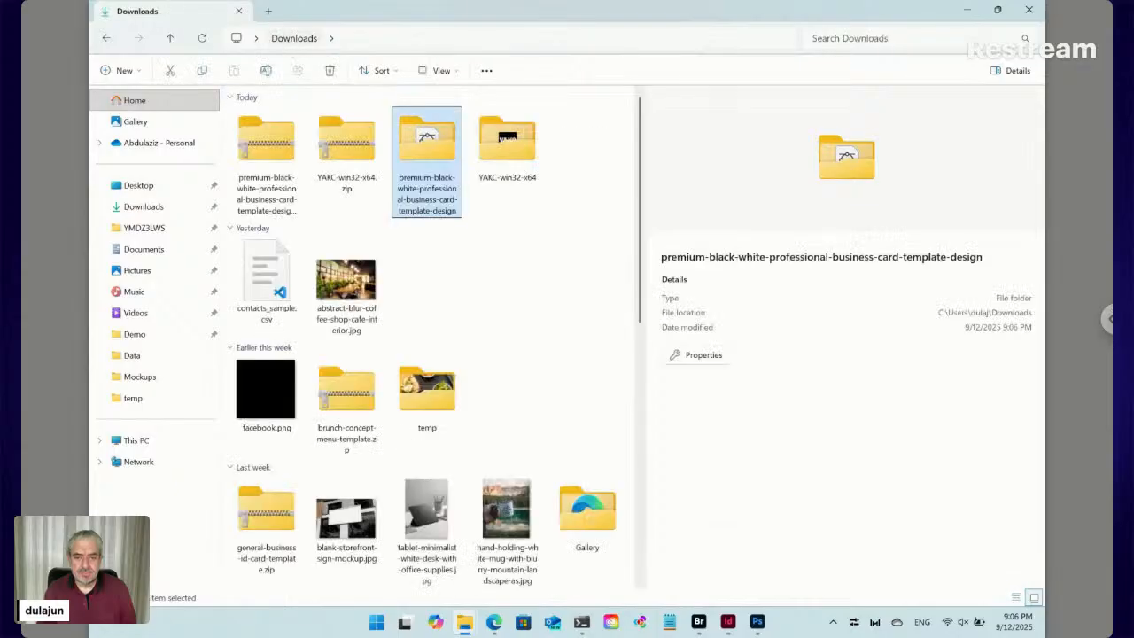
pyautogui.doubleClick(425, 142)
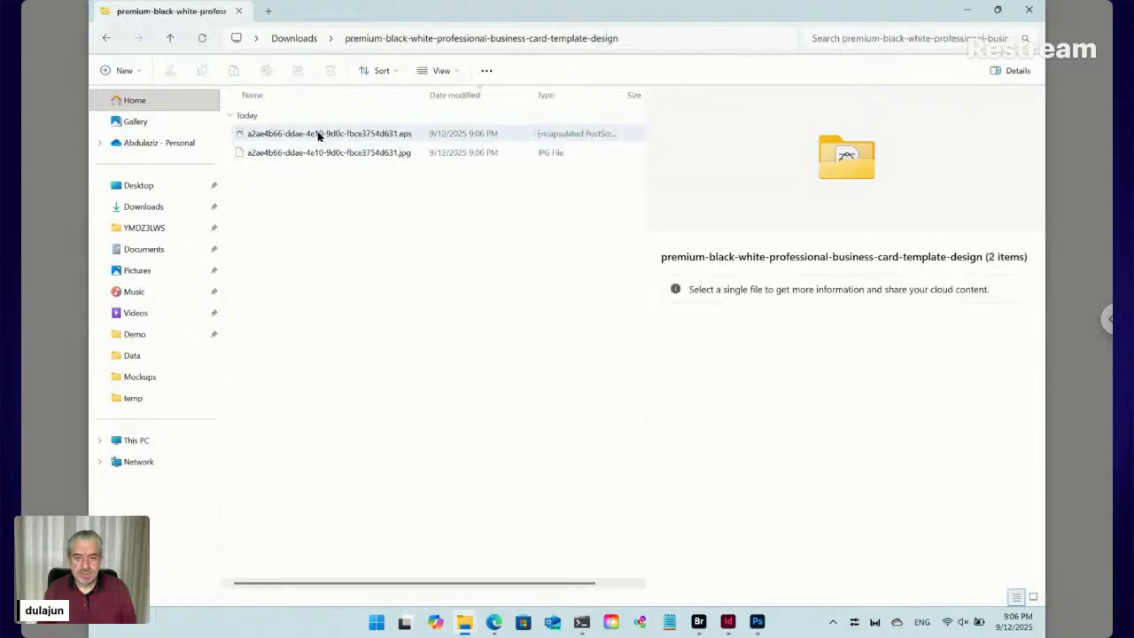
pyautogui.click(319, 134)
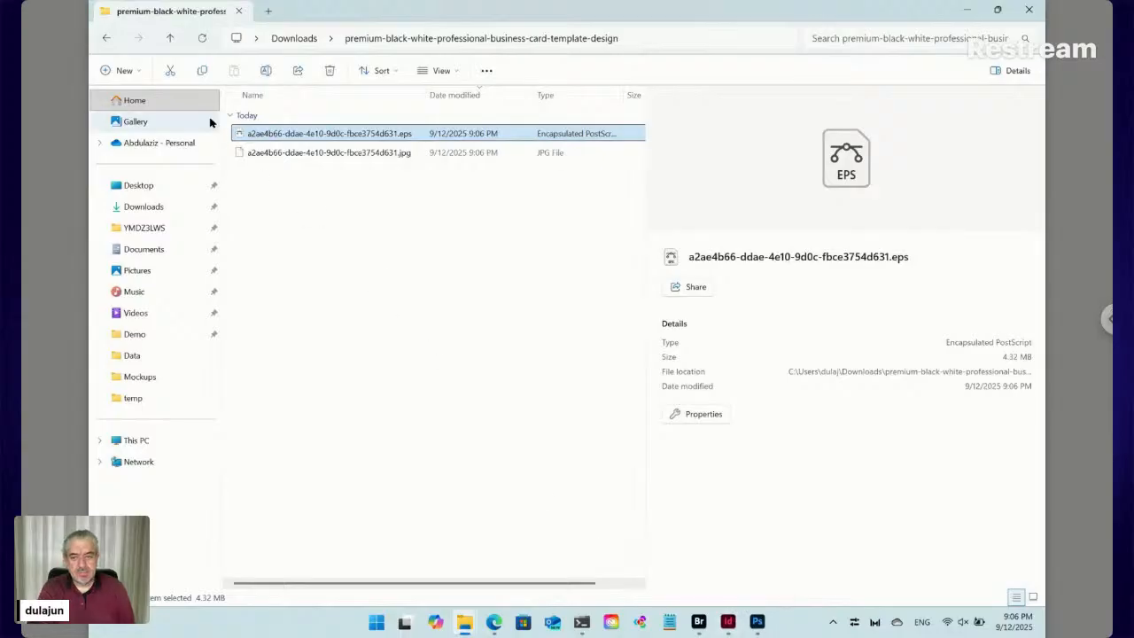
pyautogui.rightClick(241, 136)
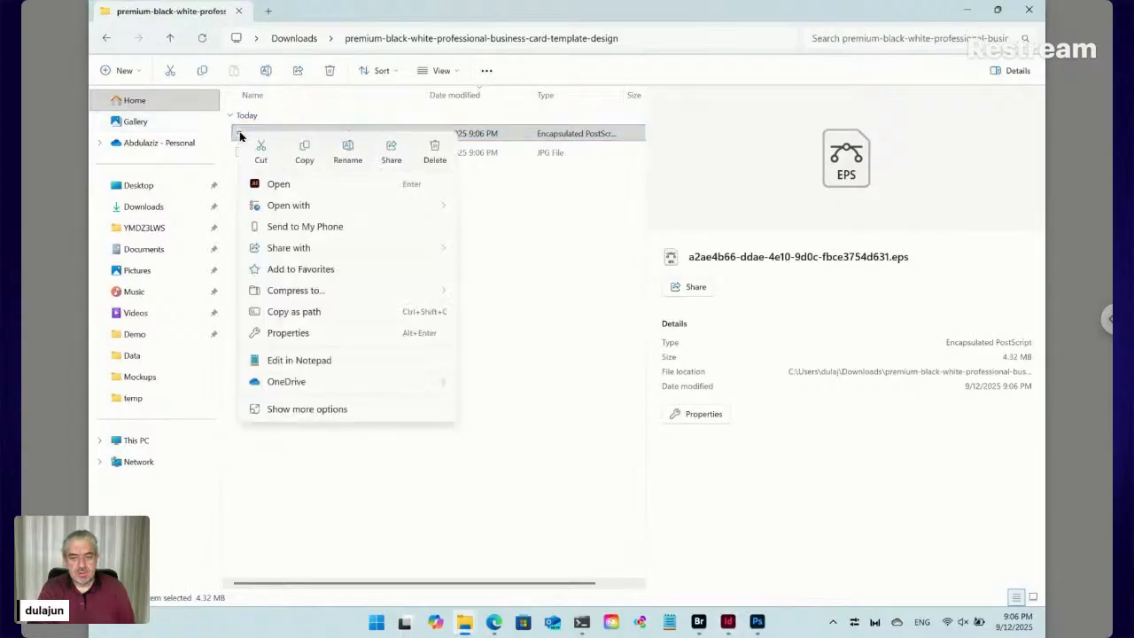
pyautogui.click(299, 188)
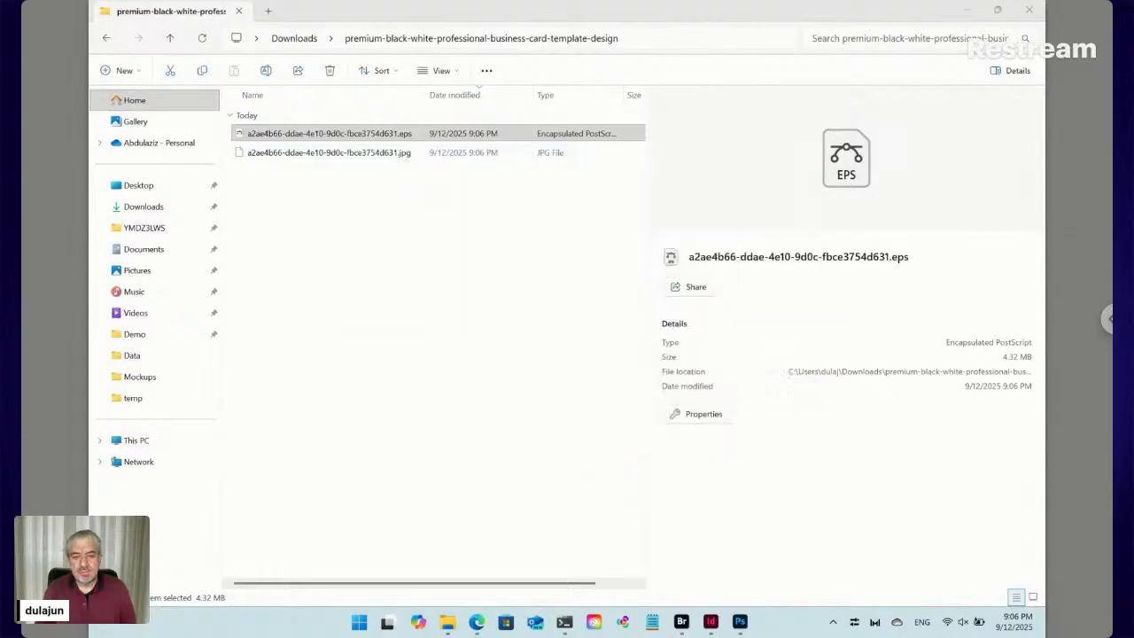
# Bring Adobe Bridge forward and move up from Main to the Workshop folder
pyautogui.moveTo(682, 622)
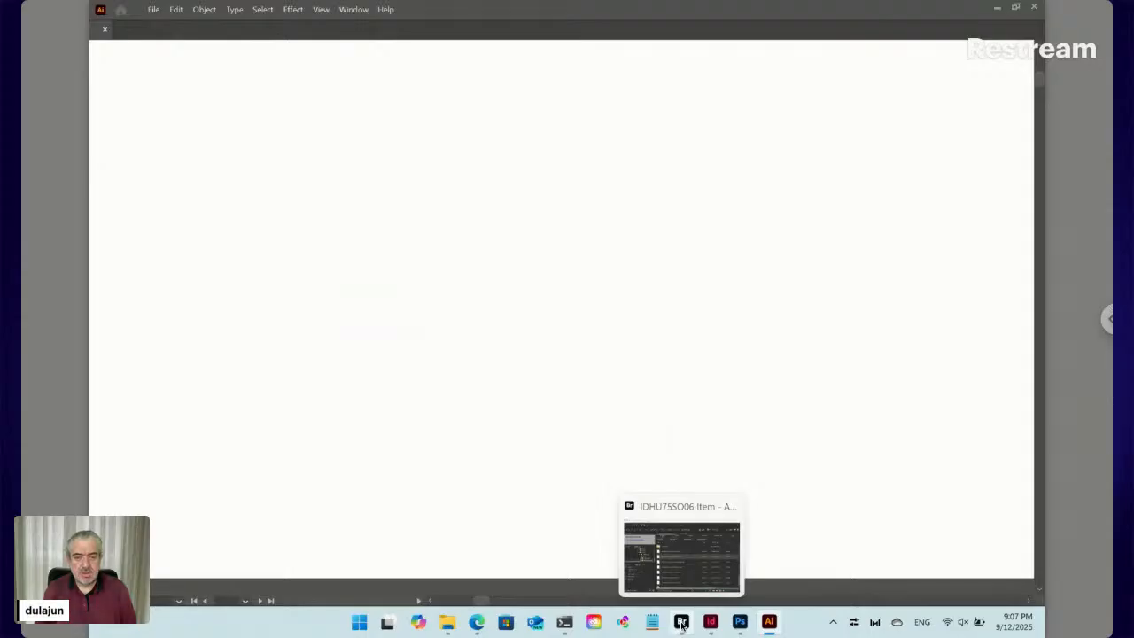
pyautogui.click(682, 623)
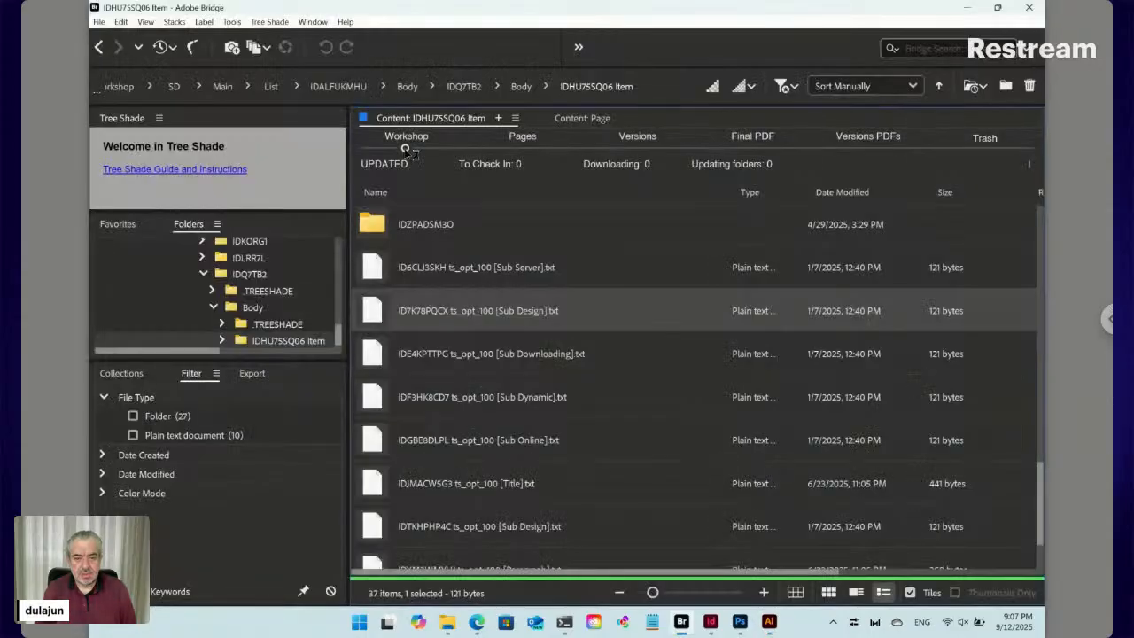
pyautogui.click(222, 86)
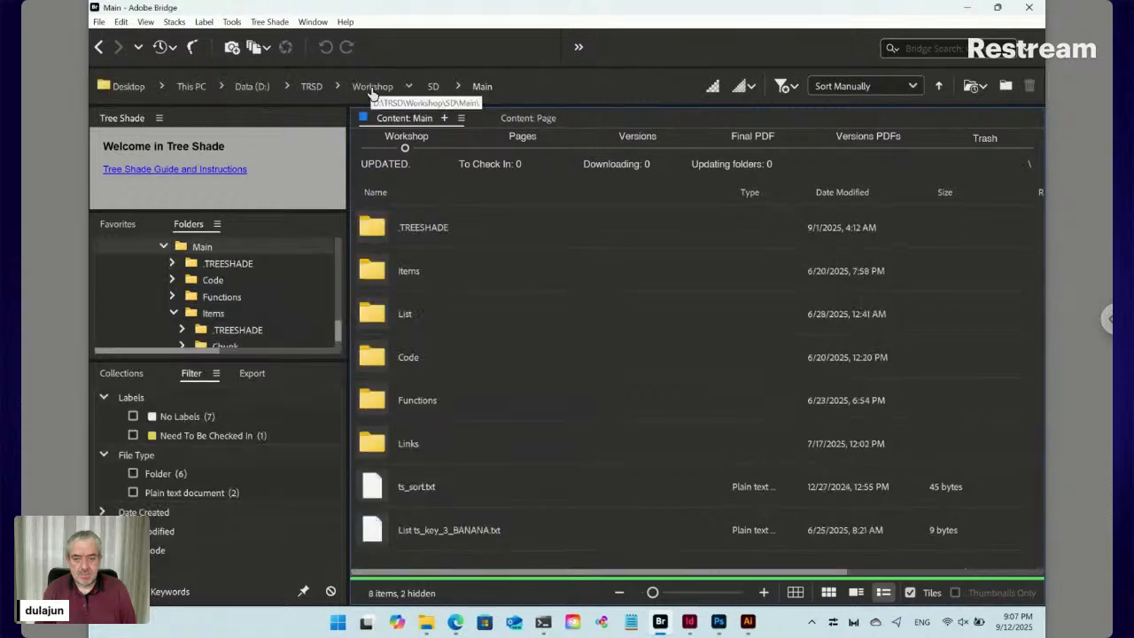
pyautogui.click(372, 88)
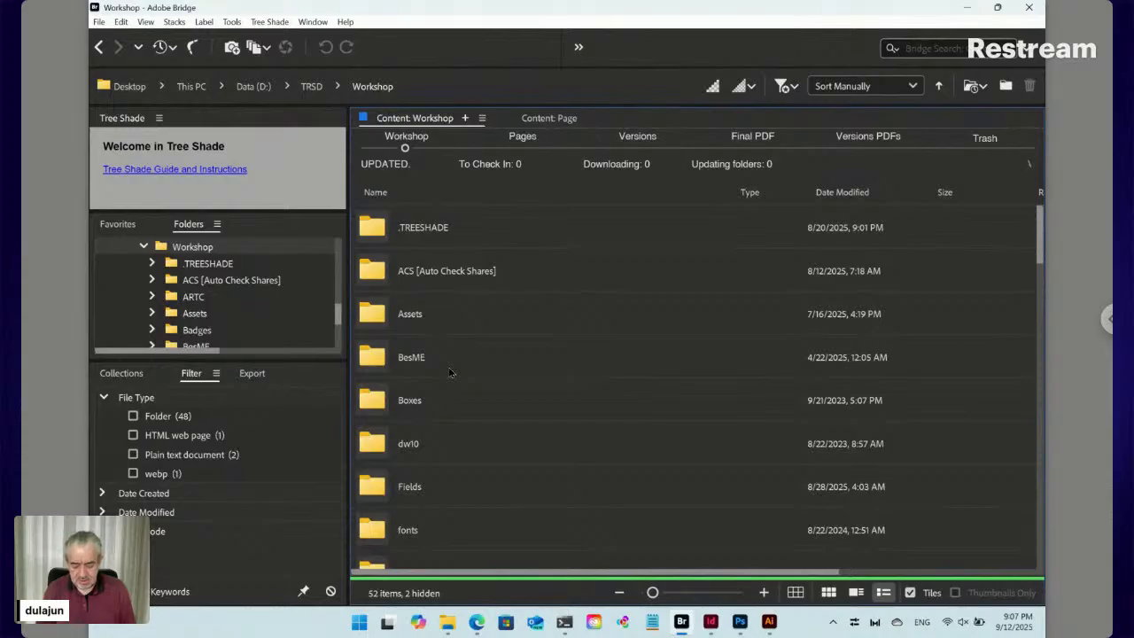
# Create a new folder in Workshop with Ctrl+Shift+N, name it HR, and enter it
pyautogui.hotkey('ctrl', 'shift', 'n')
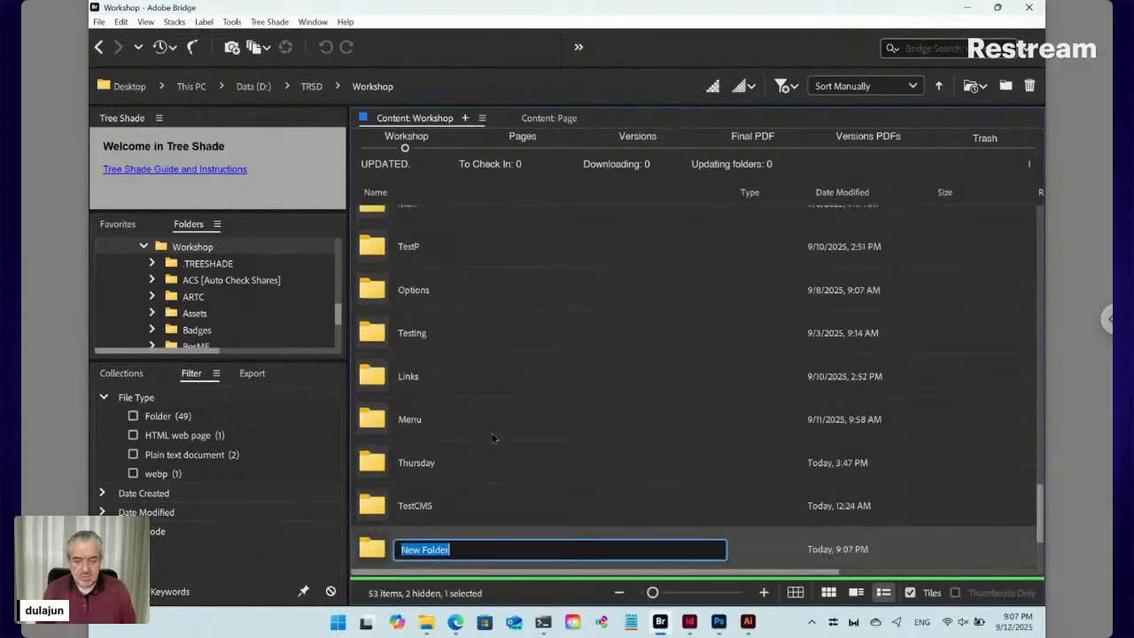
pyautogui.scroll(-3, 497, 440)
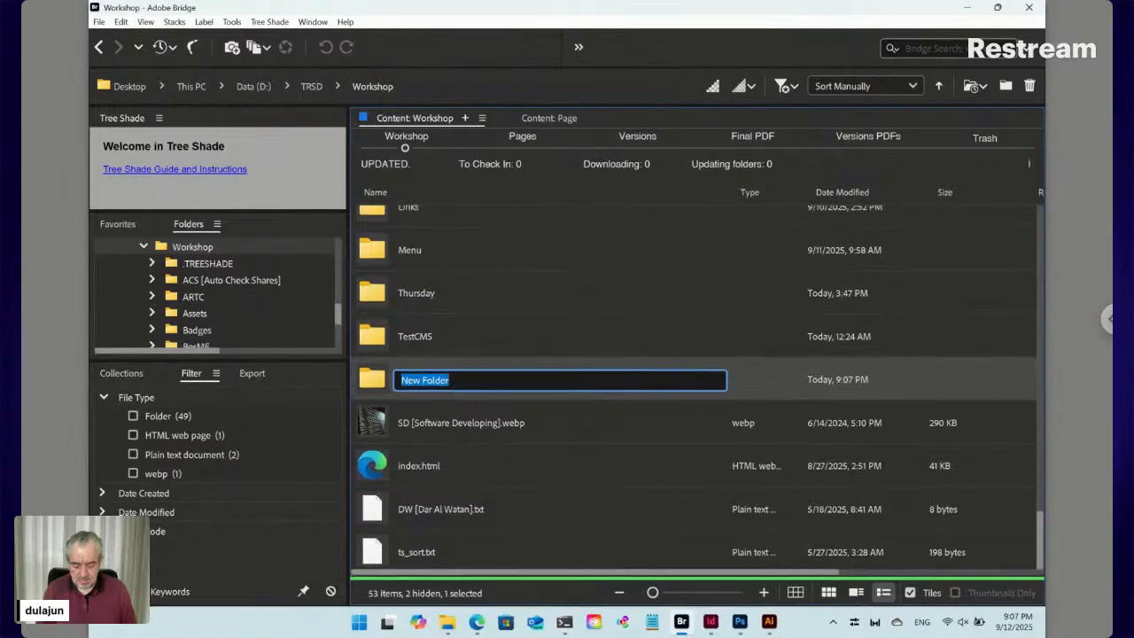
pyautogui.write('HR')
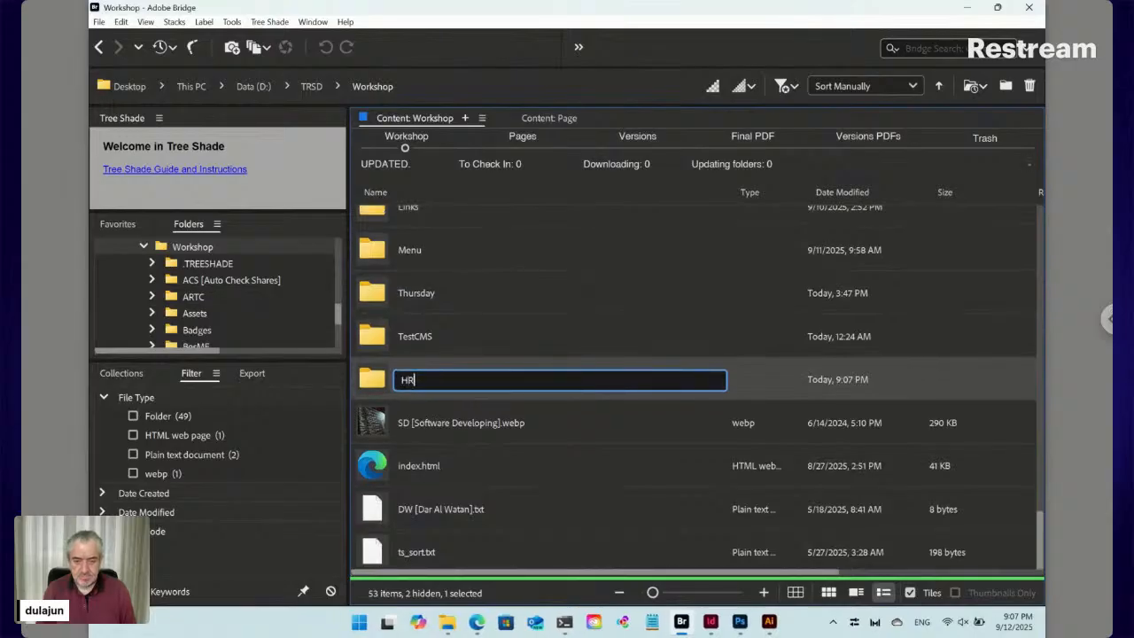
pyautogui.press('Return')
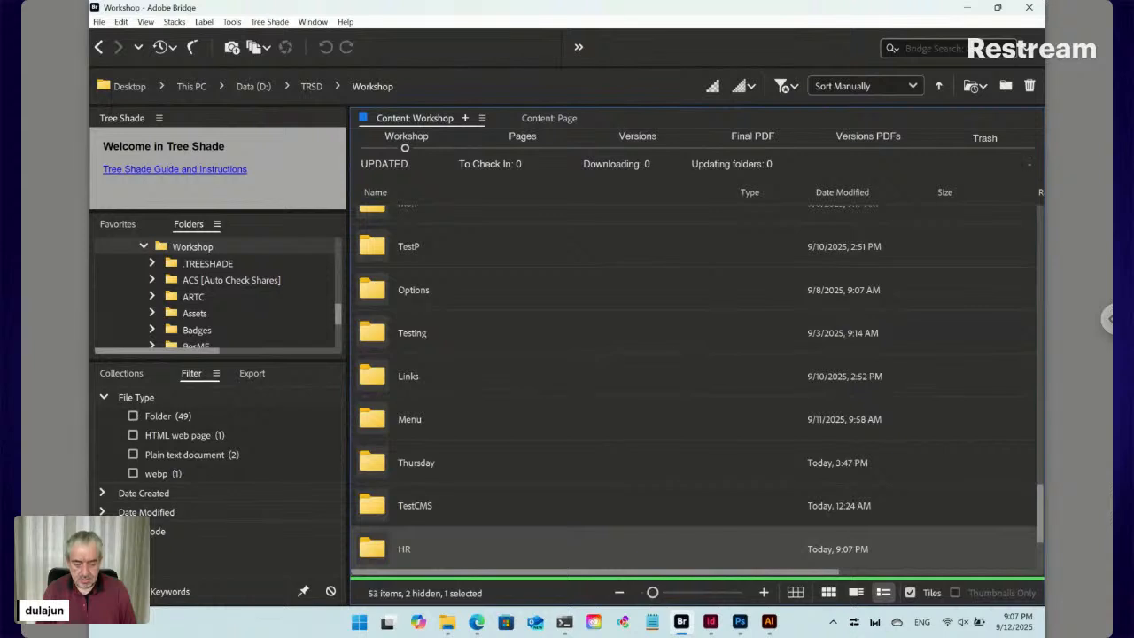
pyautogui.press('Return')
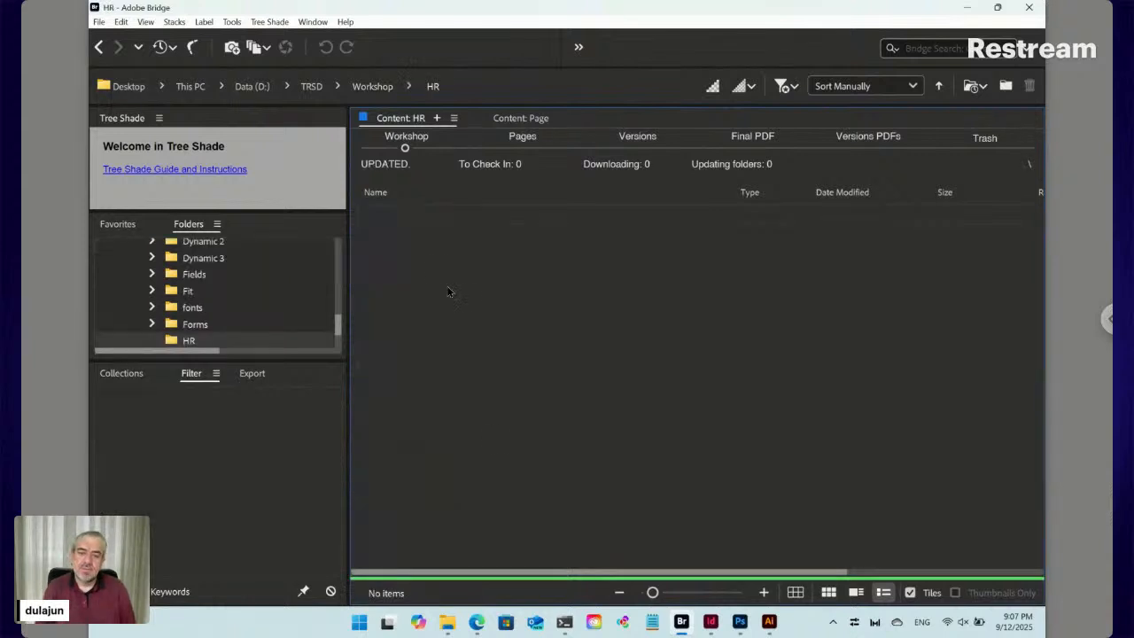
# Show the Tree Shade > New submenu with CMS Items, Data, Paired, Photo and Text
pyautogui.click(271, 22)
pyautogui.moveTo(282, 41)
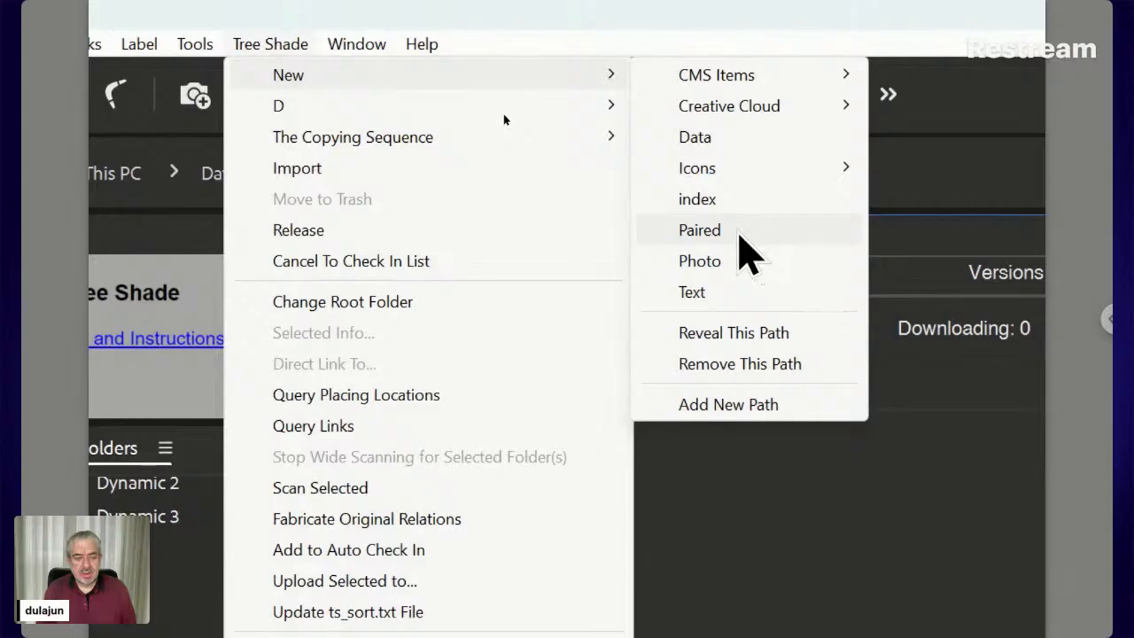
pyautogui.moveTo(747, 200)
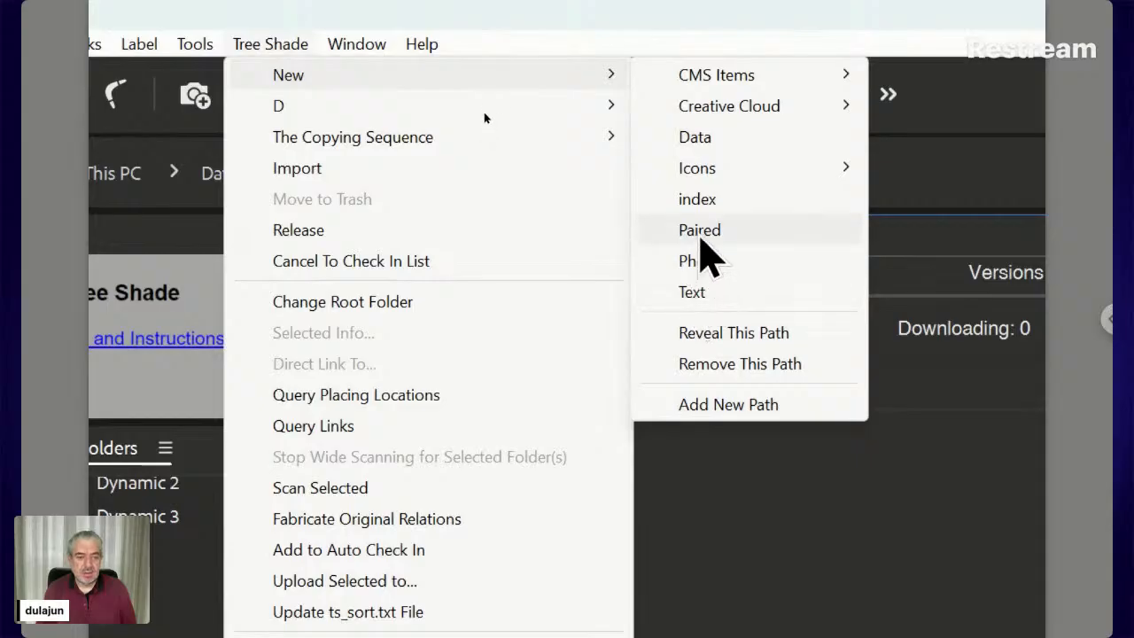
pyautogui.moveTo(698, 170)
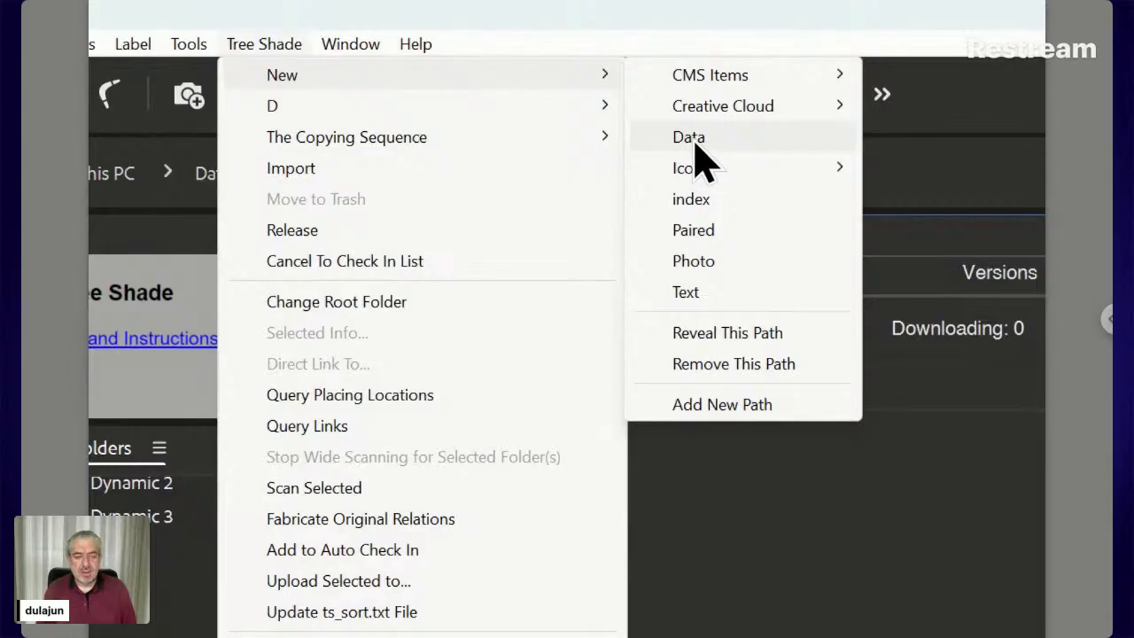
# Add a Tree Shade Data file to HR, renaming Data to List to get List ts_key.txt
pyautogui.click(695, 143)
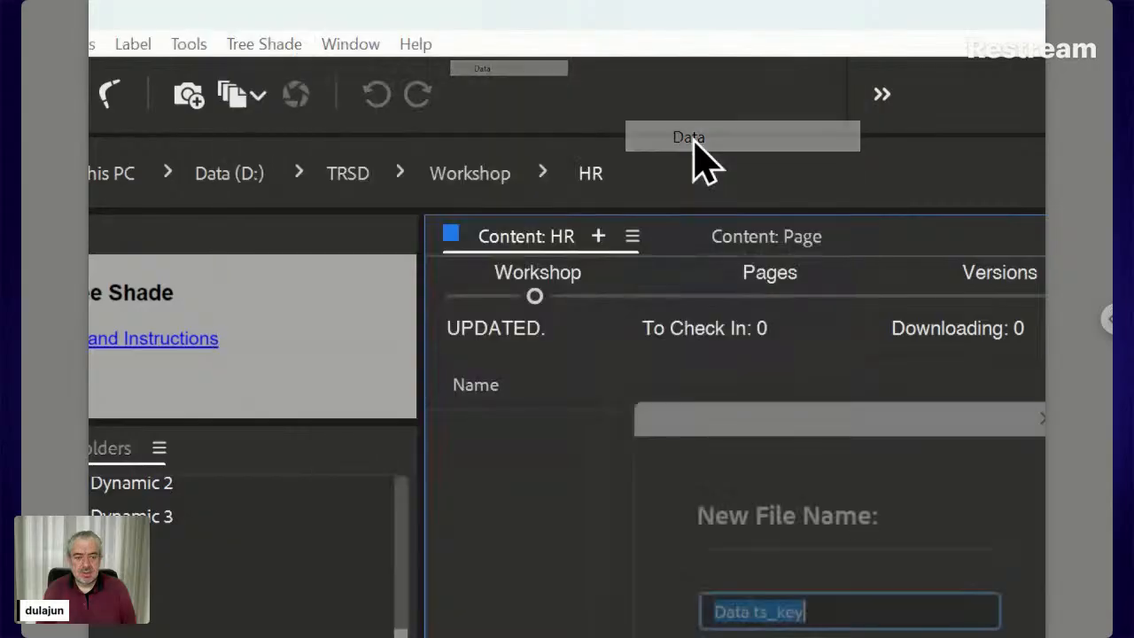
pyautogui.moveTo(752, 398); pyautogui.dragTo(633, 246)
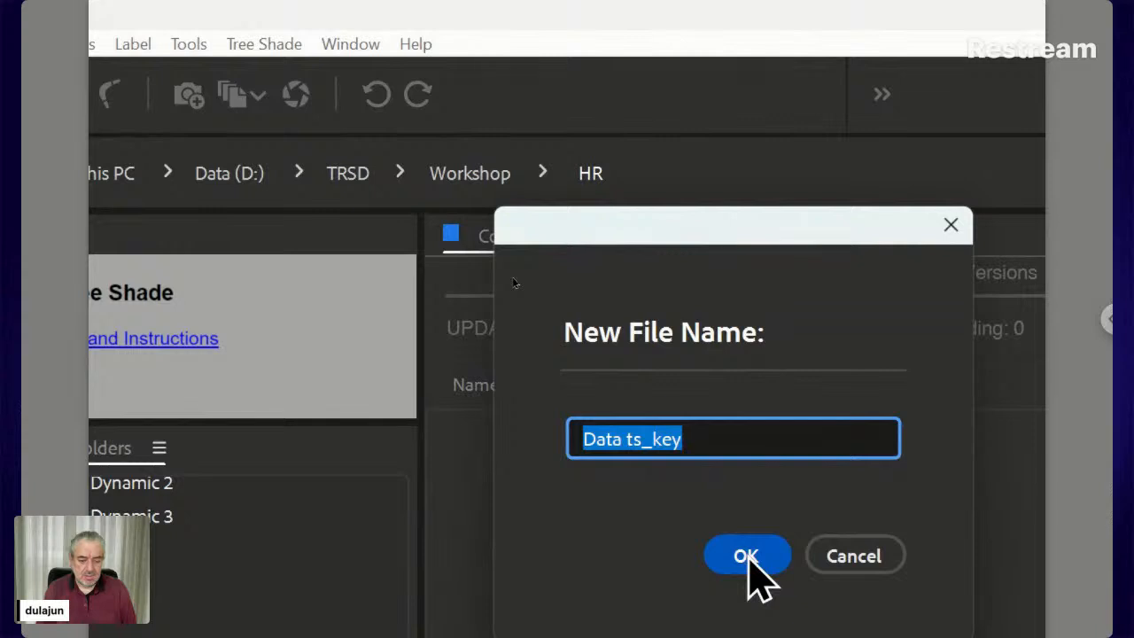
pyautogui.click(614, 437)
pyautogui.moveTo(620, 440); pyautogui.dragTo(582, 438)
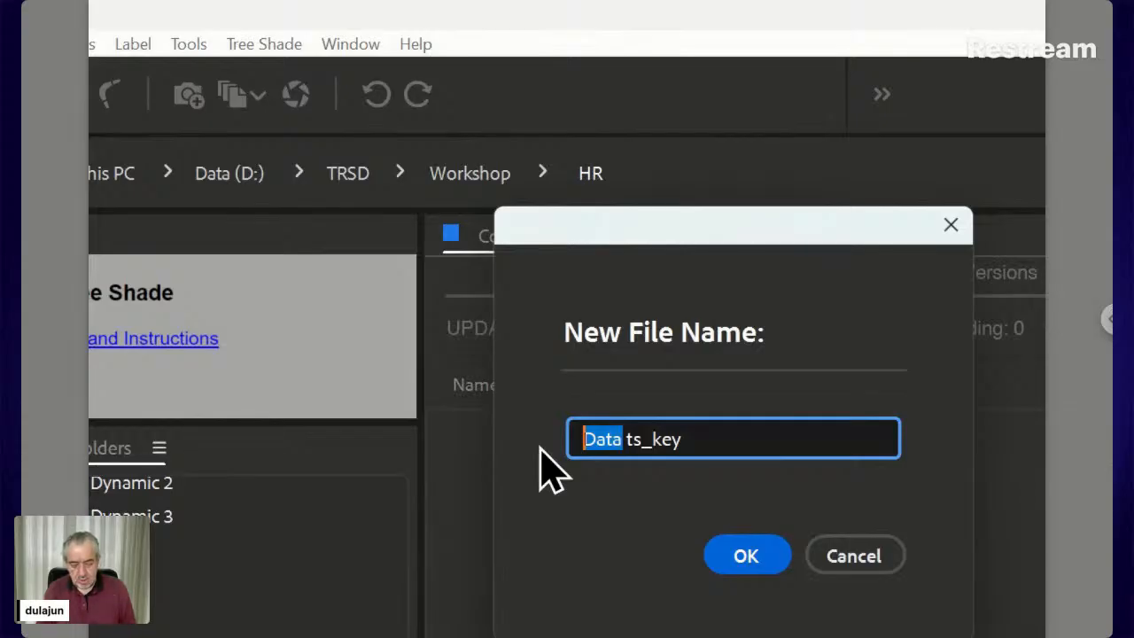
pyautogui.write('List')
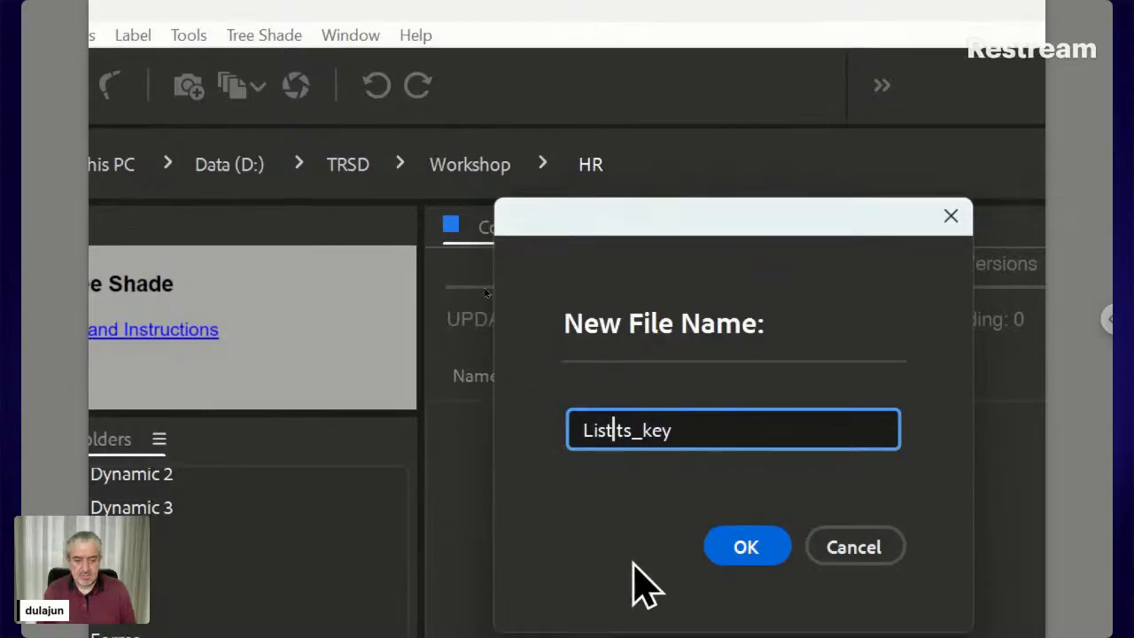
pyautogui.click(747, 542)
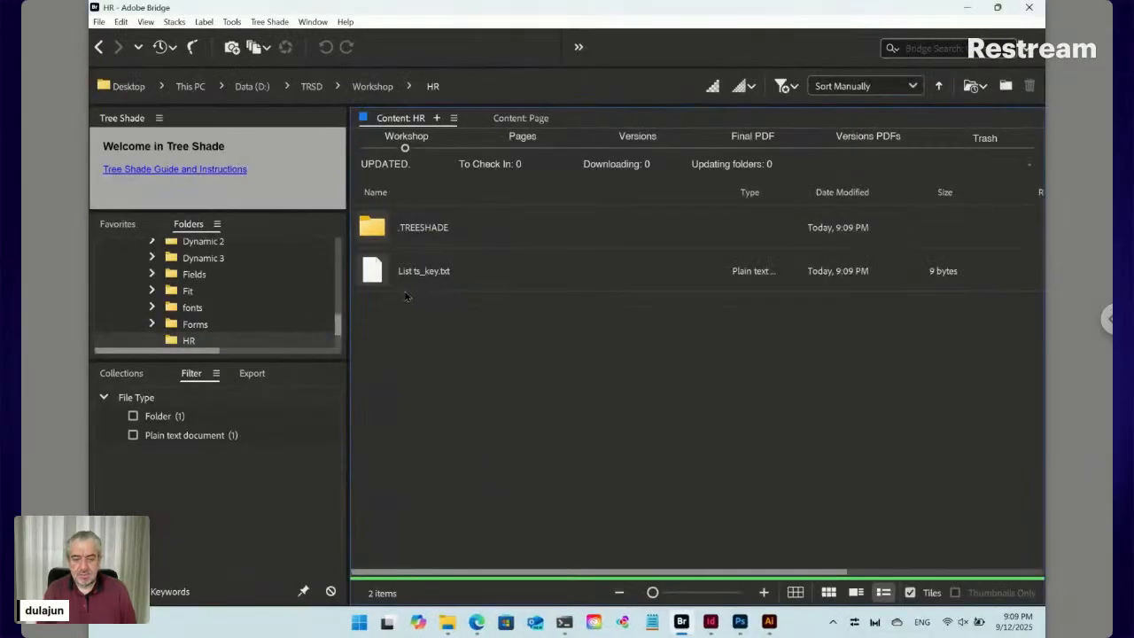
# Open List ts_key.txt and accept viewing it as the online HR form
pyautogui.doubleClick(378, 273)
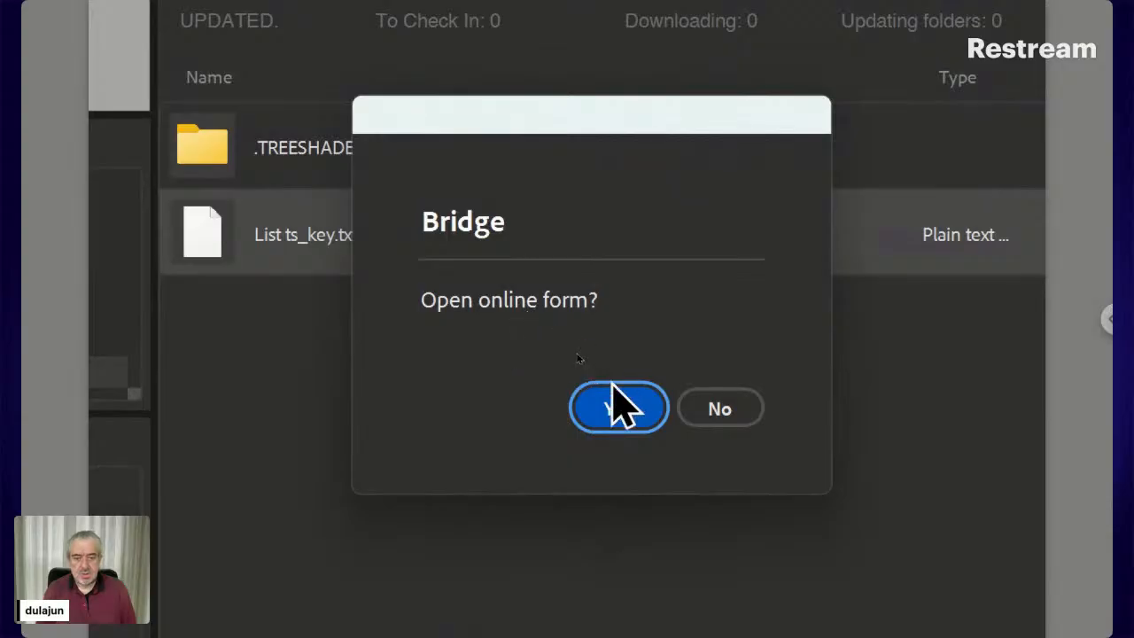
pyautogui.click(618, 420)
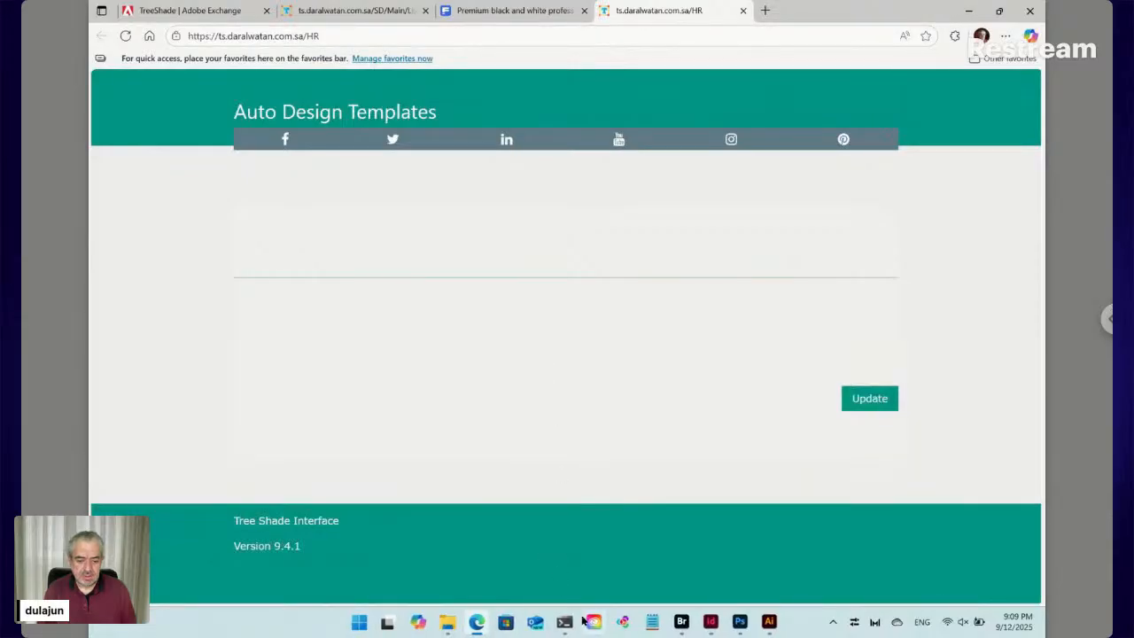
# Bring the PowerShell window with the ngrok tunnel status and HTTP request log to the front
pyautogui.moveTo(567, 620)
pyautogui.click(558, 510)
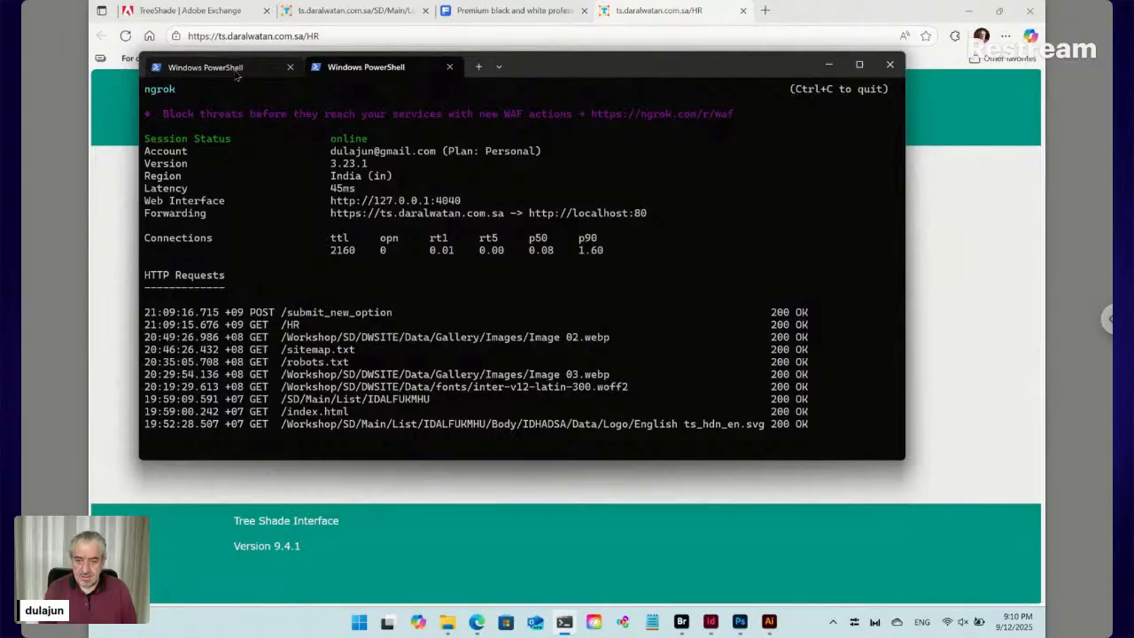
# View the PowerShell session running node main.js, then return to the Edge browser window
pyautogui.click(236, 71)
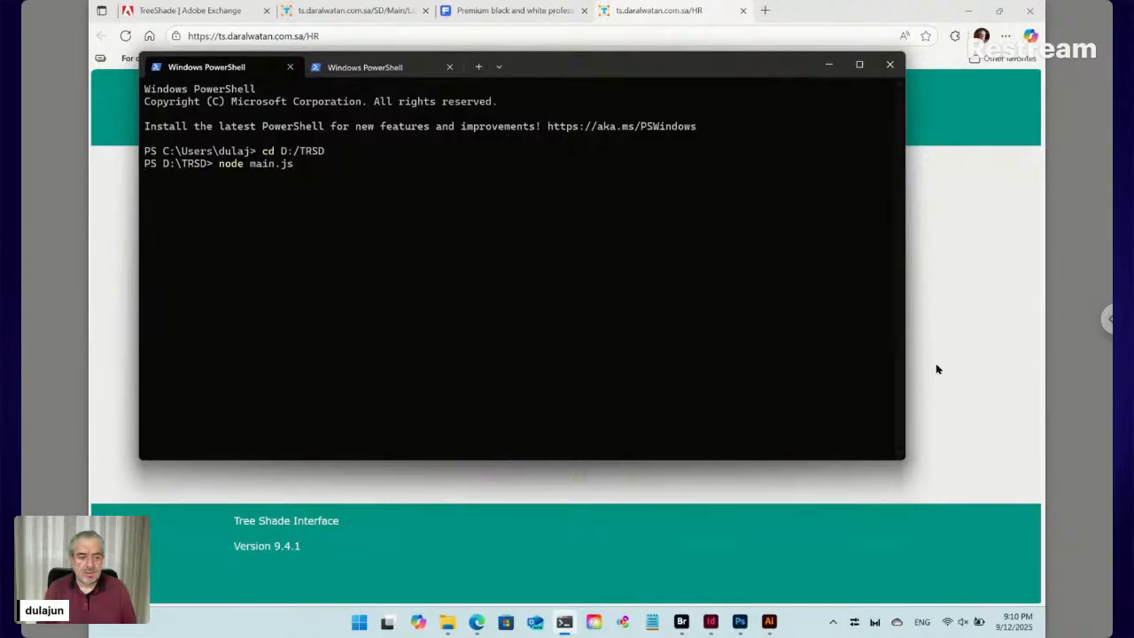
pyautogui.click(937, 368)
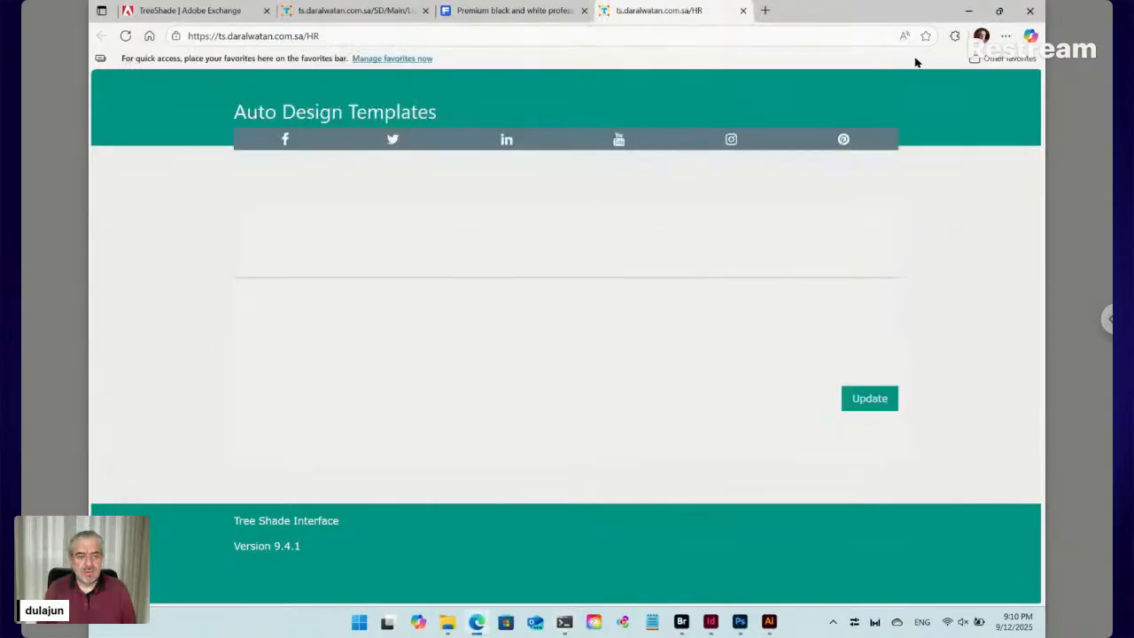
# Snap Edge to the left half of the screen and Adobe Bridge to the right half
pyautogui.moveTo(1000, 10)
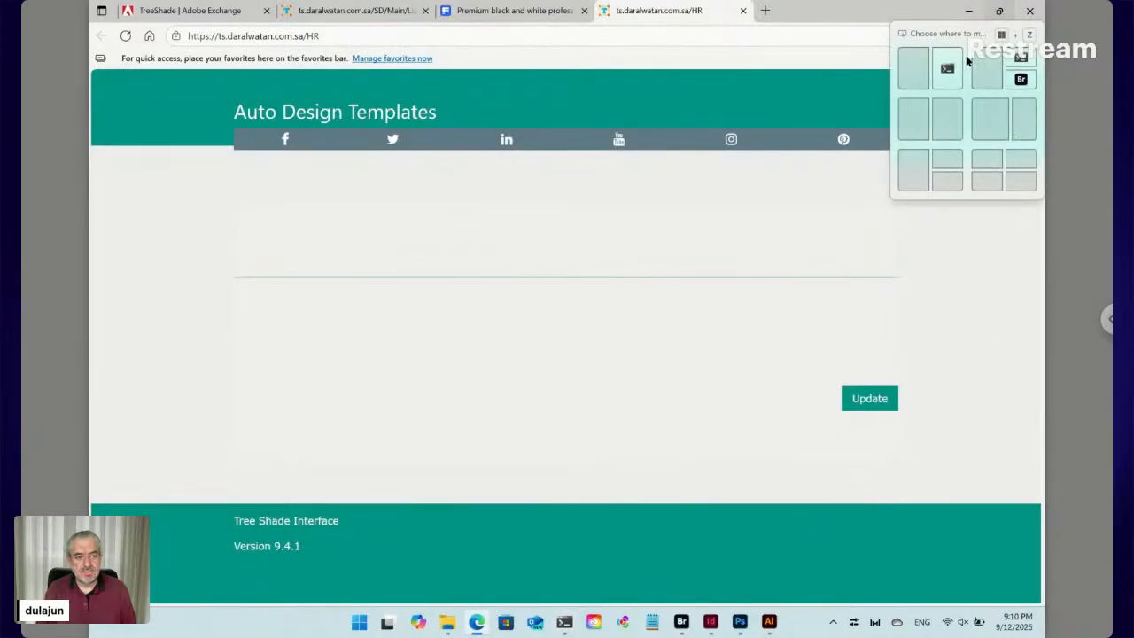
pyautogui.click(909, 114)
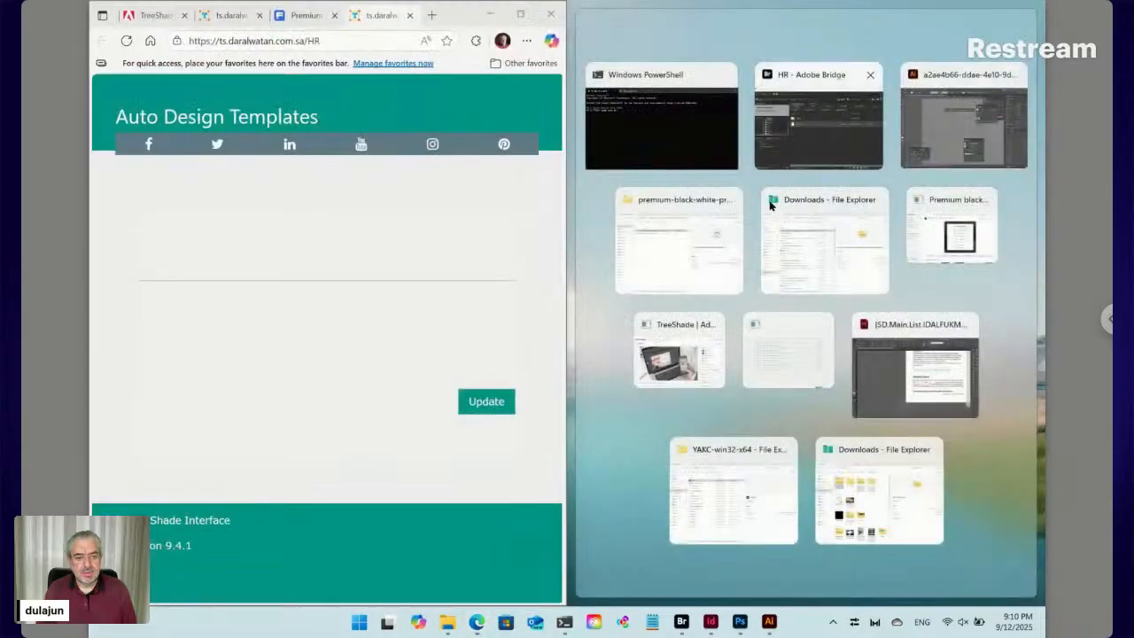
pyautogui.click(821, 135)
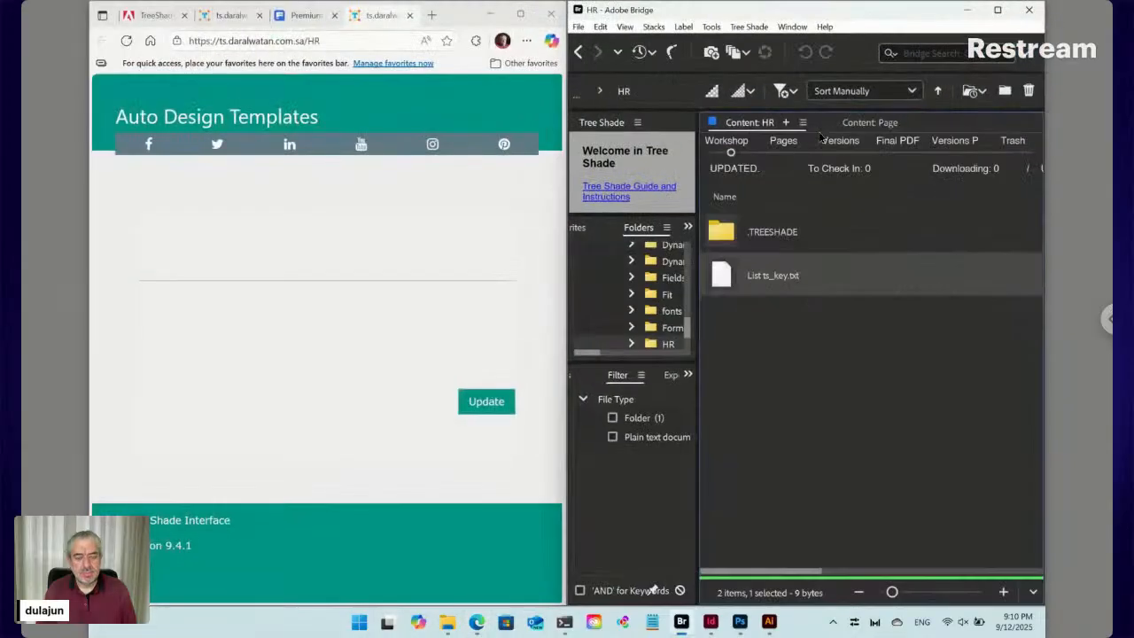
# Create a new folder named List inside the HR folder and open it
pyautogui.click(766, 338)
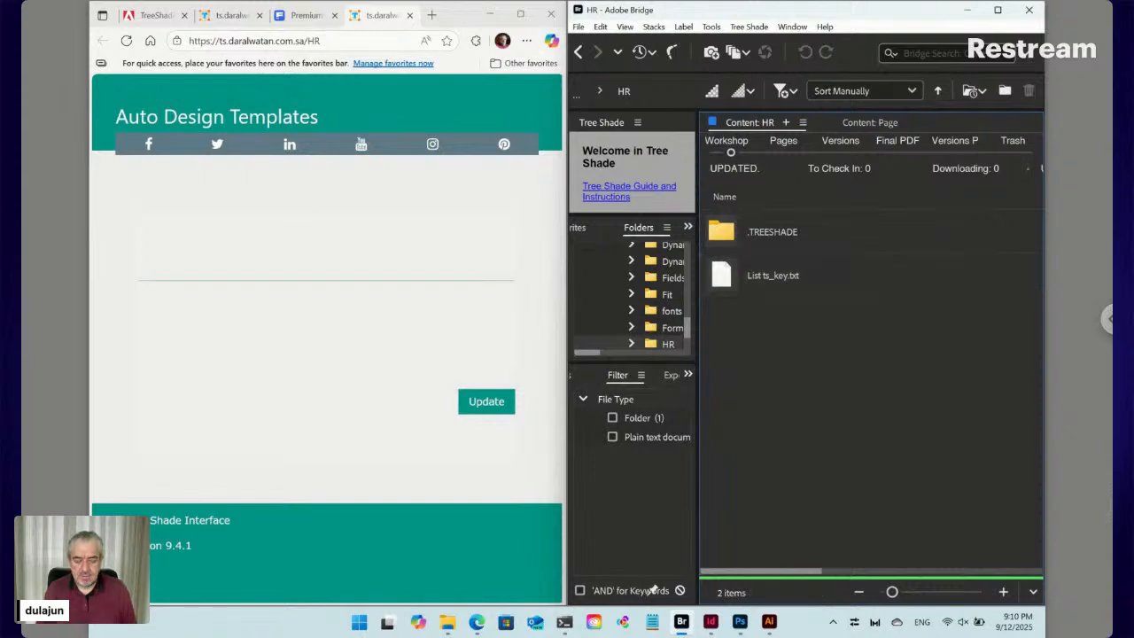
pyautogui.hotkey('ctrl', 'shift', 'n')
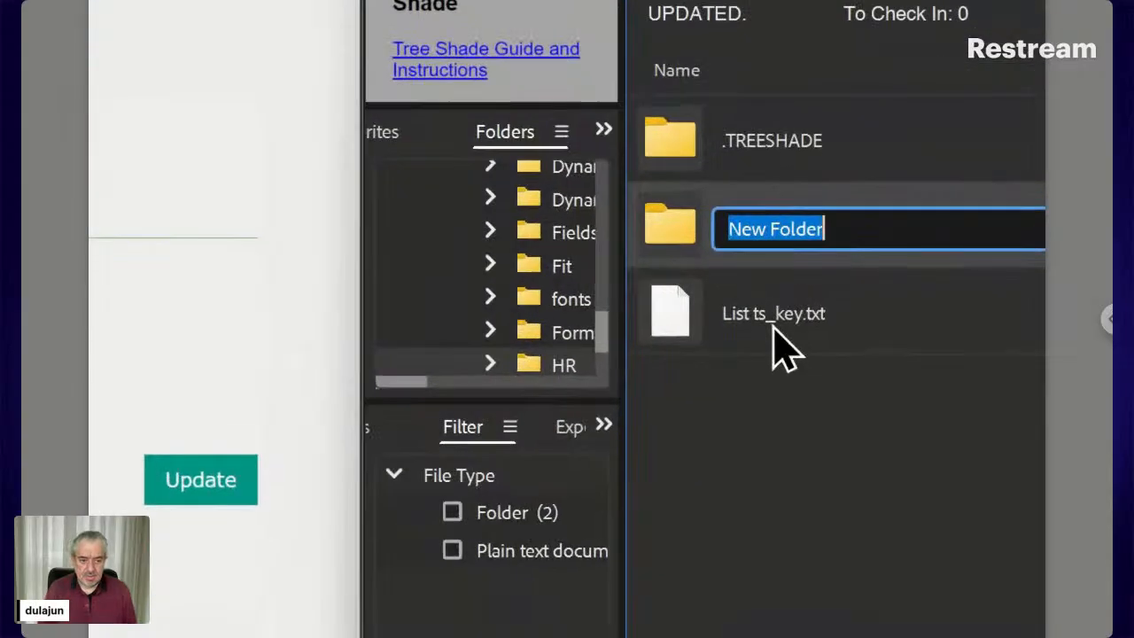
pyautogui.write('List')
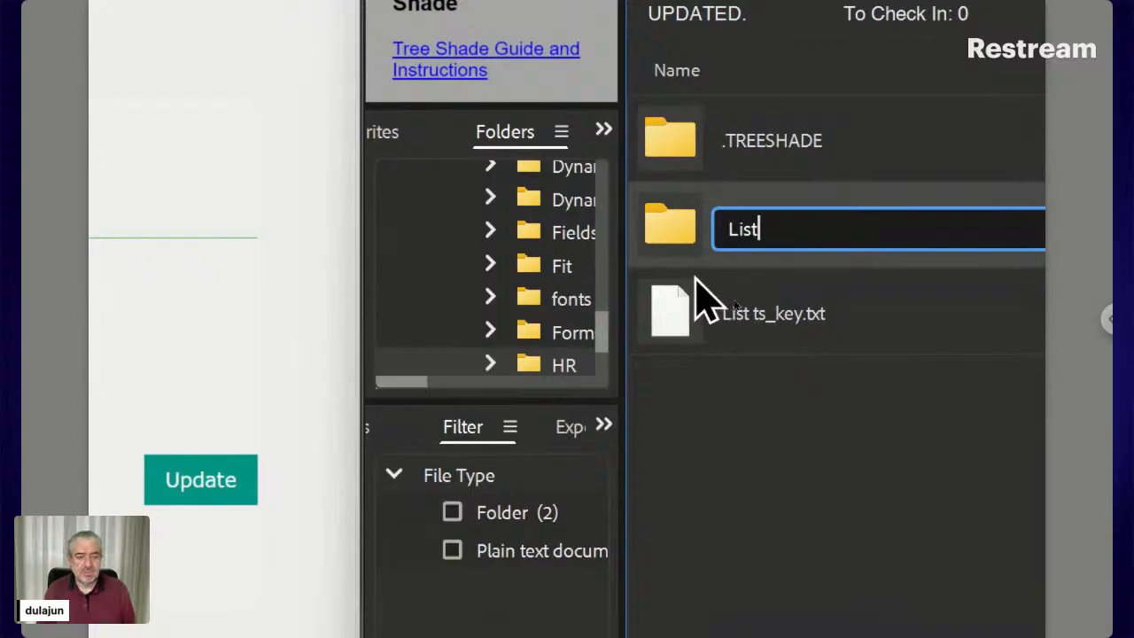
pyautogui.press('Return')
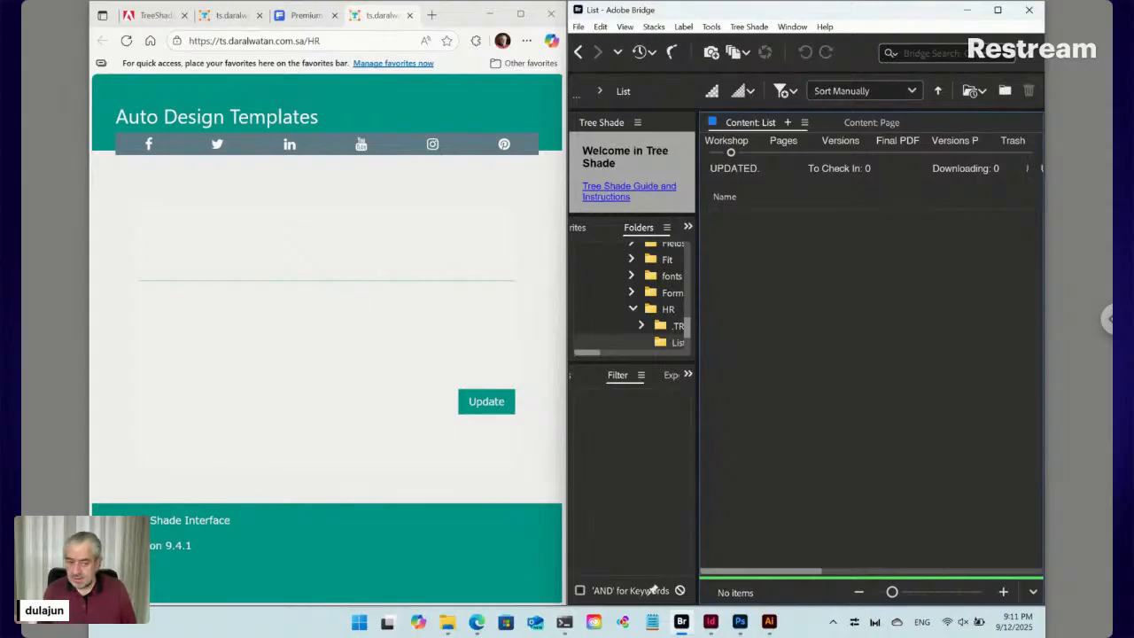
# Use the Tree Shade plugin's Paired item command to create ID12345 [Label].txt in List
pyautogui.click(756, 28)
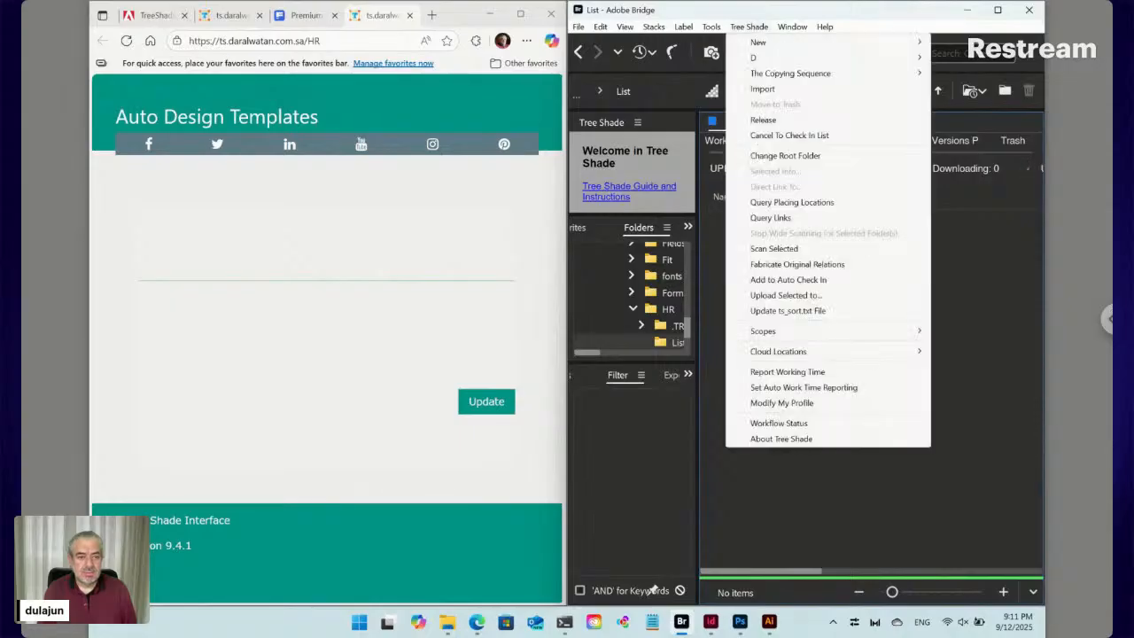
pyautogui.moveTo(745, 42)
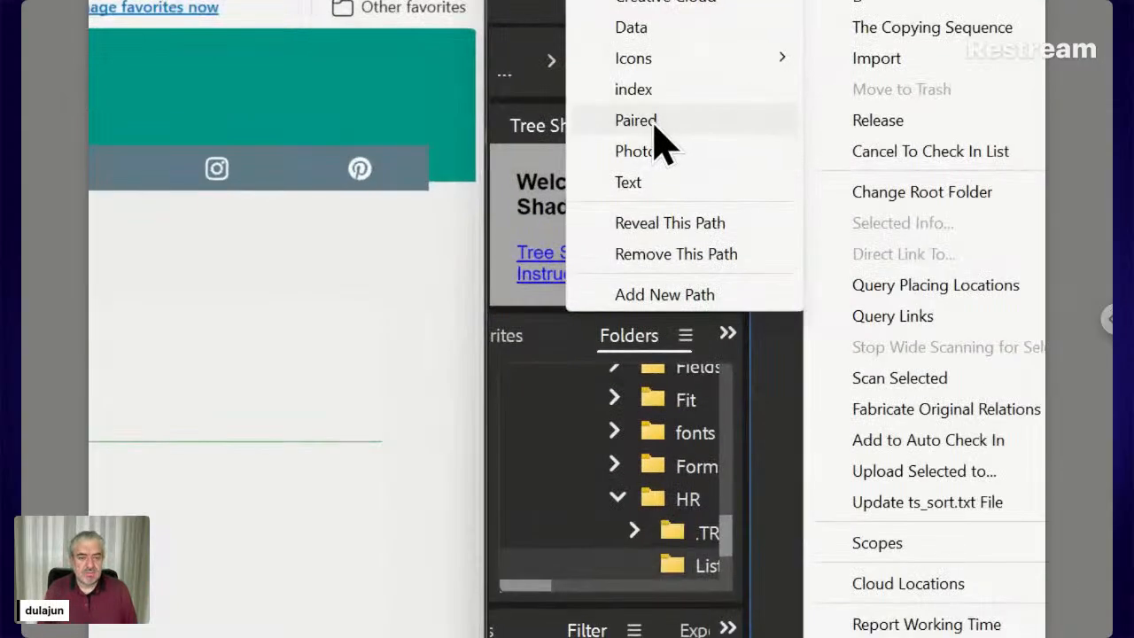
pyautogui.click(656, 126)
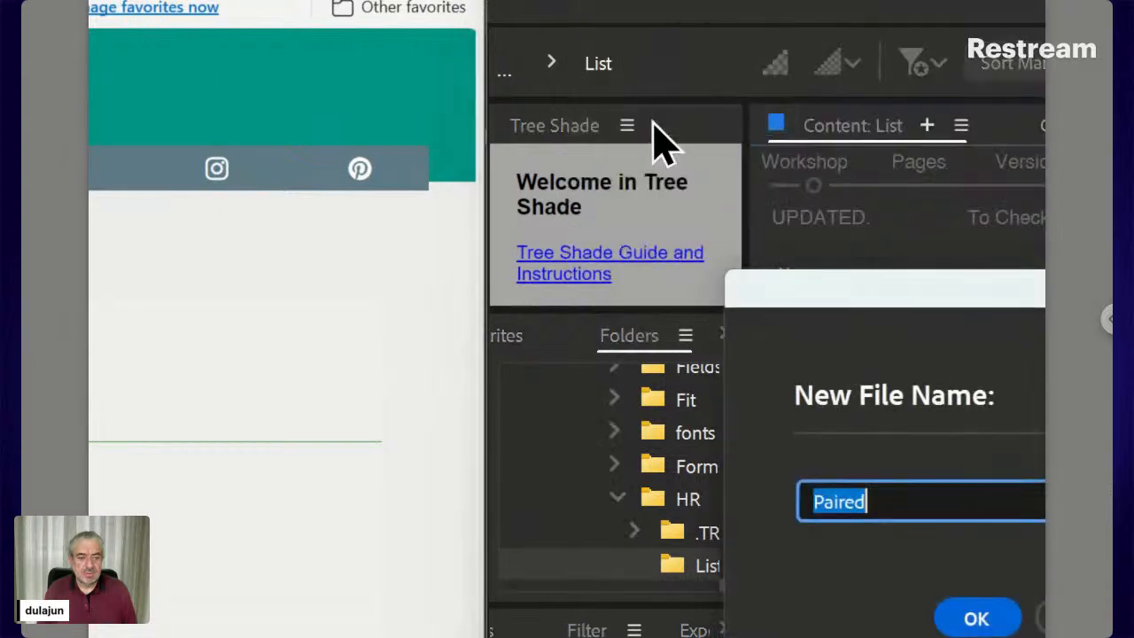
pyautogui.moveTo(792, 301); pyautogui.dragTo(545, 182)
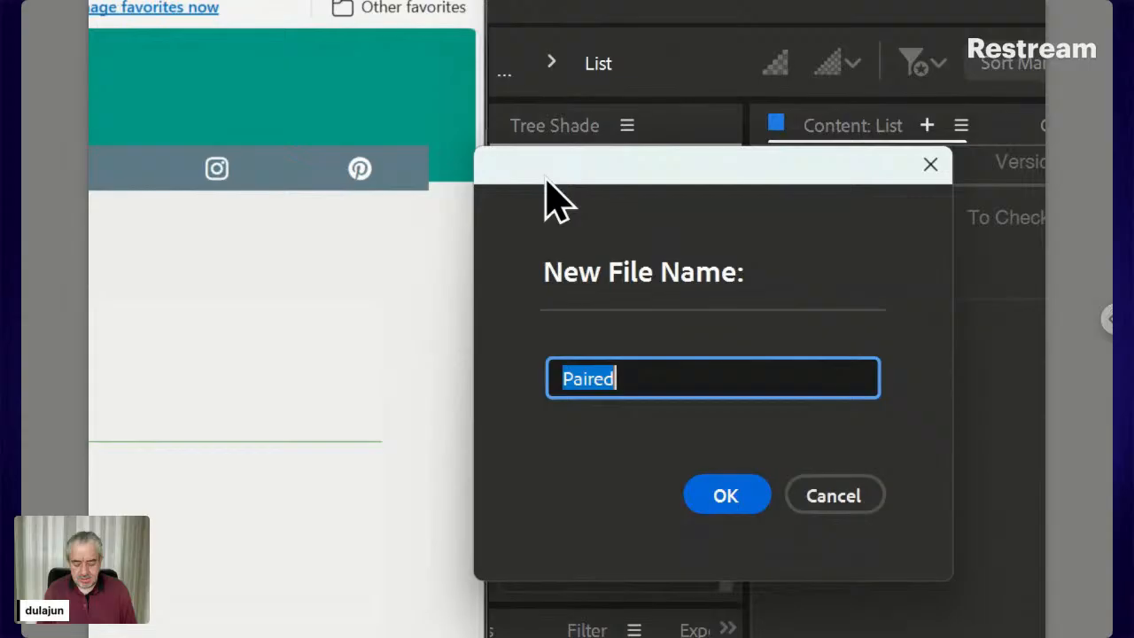
pyautogui.write('ID')
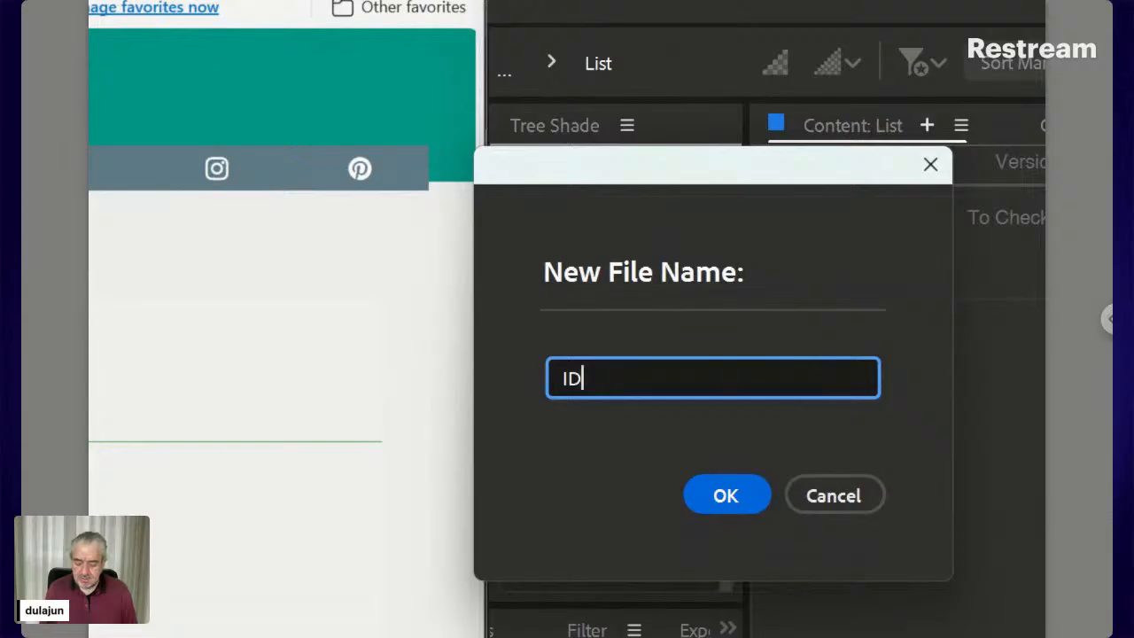
pyautogui.write('12345')
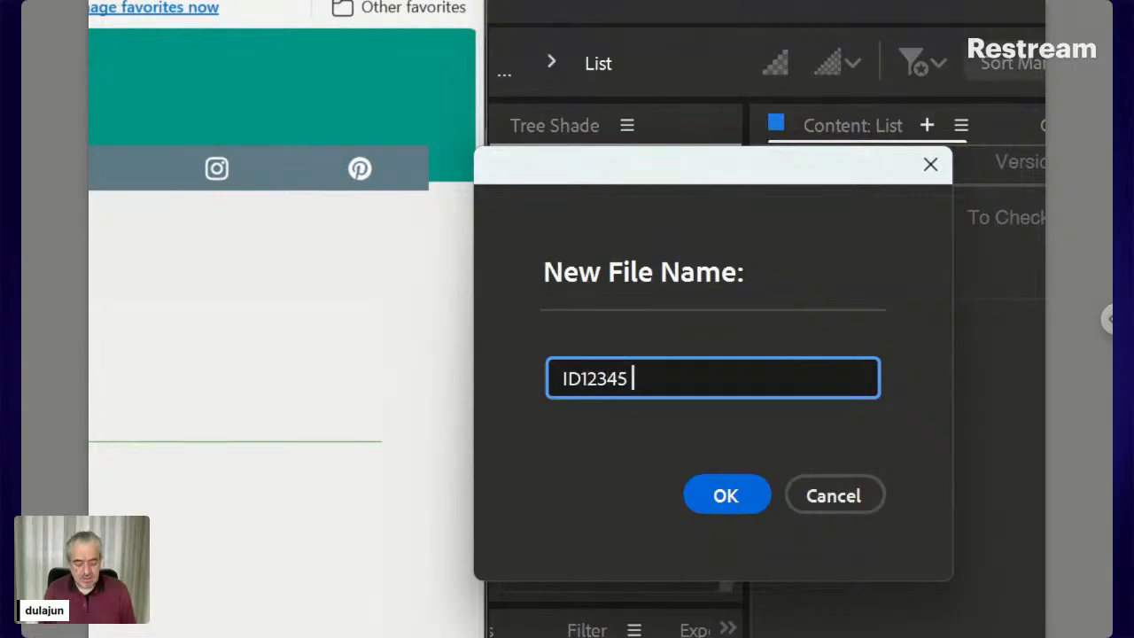
pyautogui.write(' []')
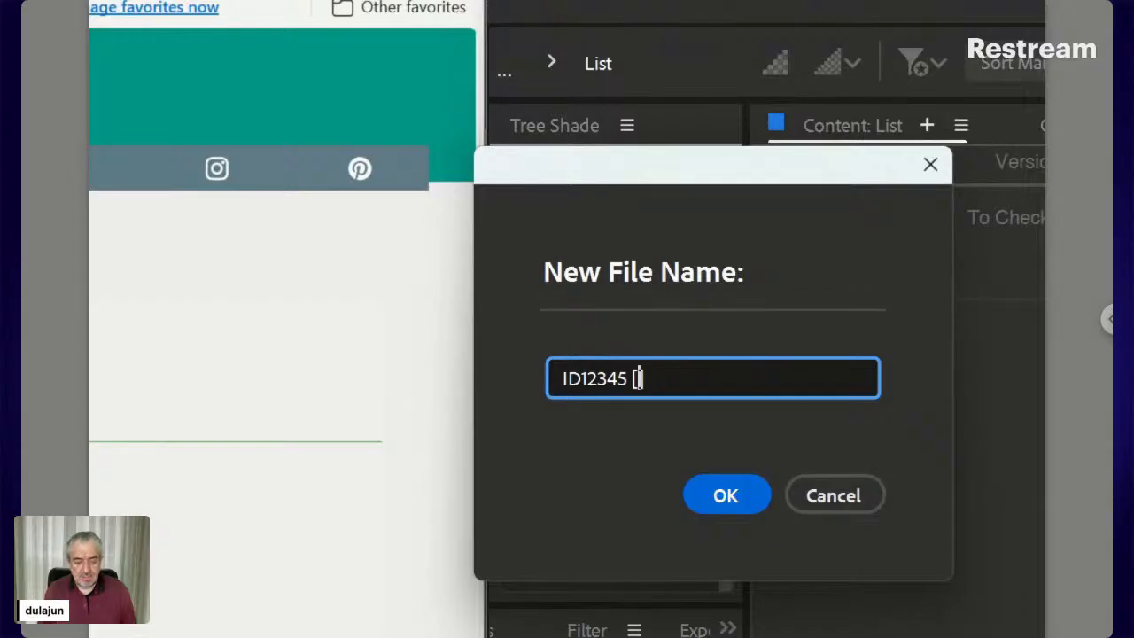
pyautogui.write('Label')
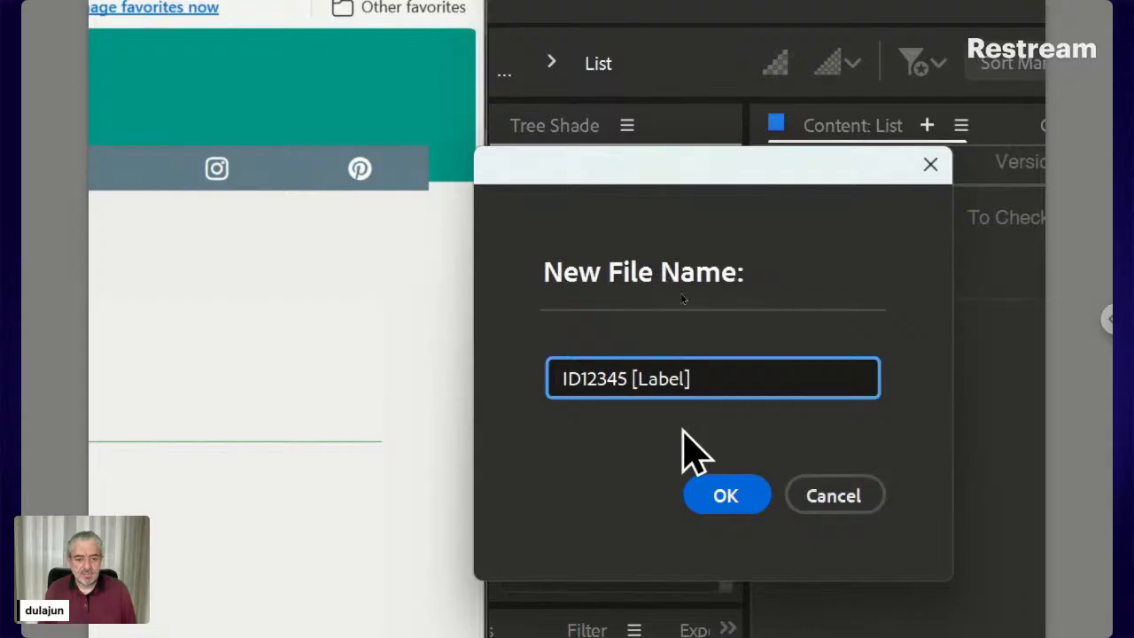
pyautogui.click(744, 498)
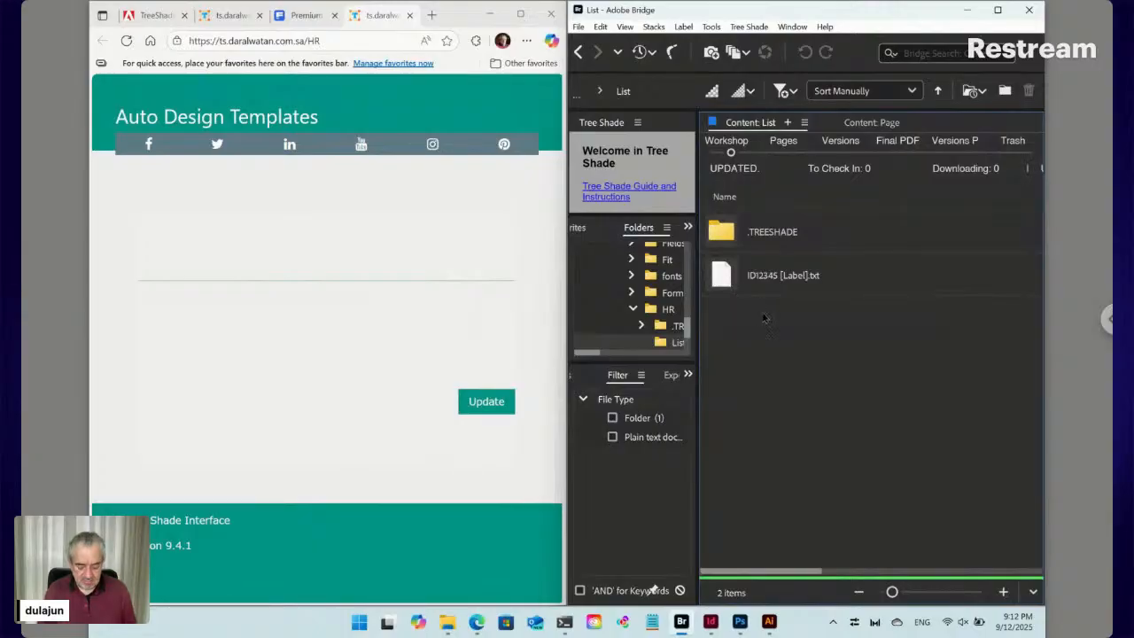
# Create folder ID12345 and open it as the paired folder of ID12345 [Label].txt
pyautogui.hotkey('ctrl', 'shift', 'n')
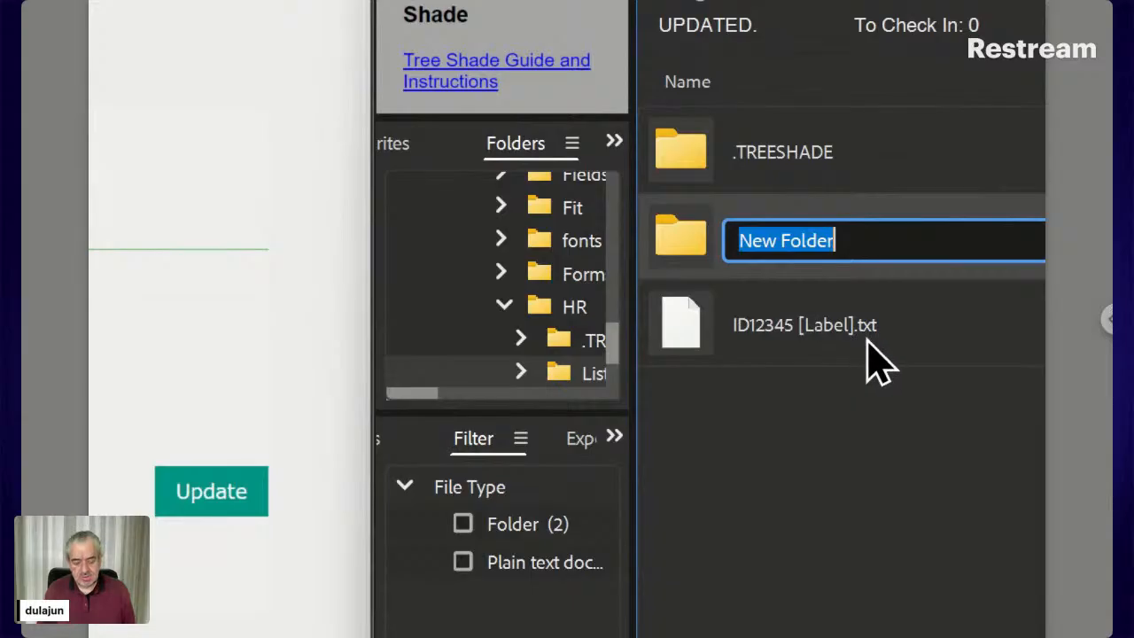
pyautogui.write('I')
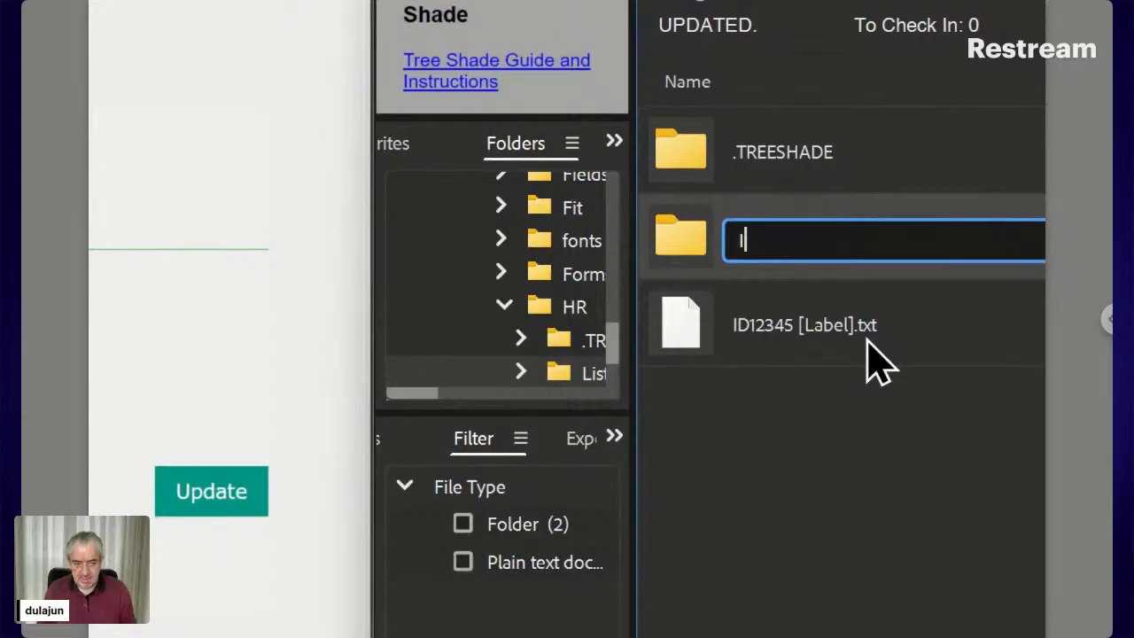
pyautogui.write('D12345')
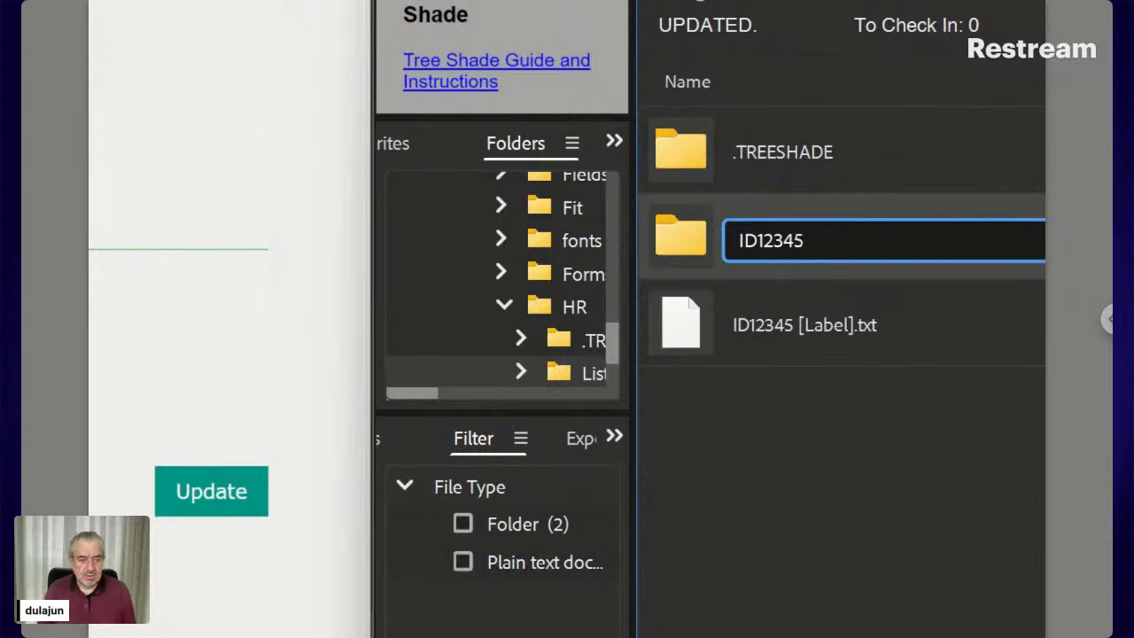
pyautogui.press('Return')
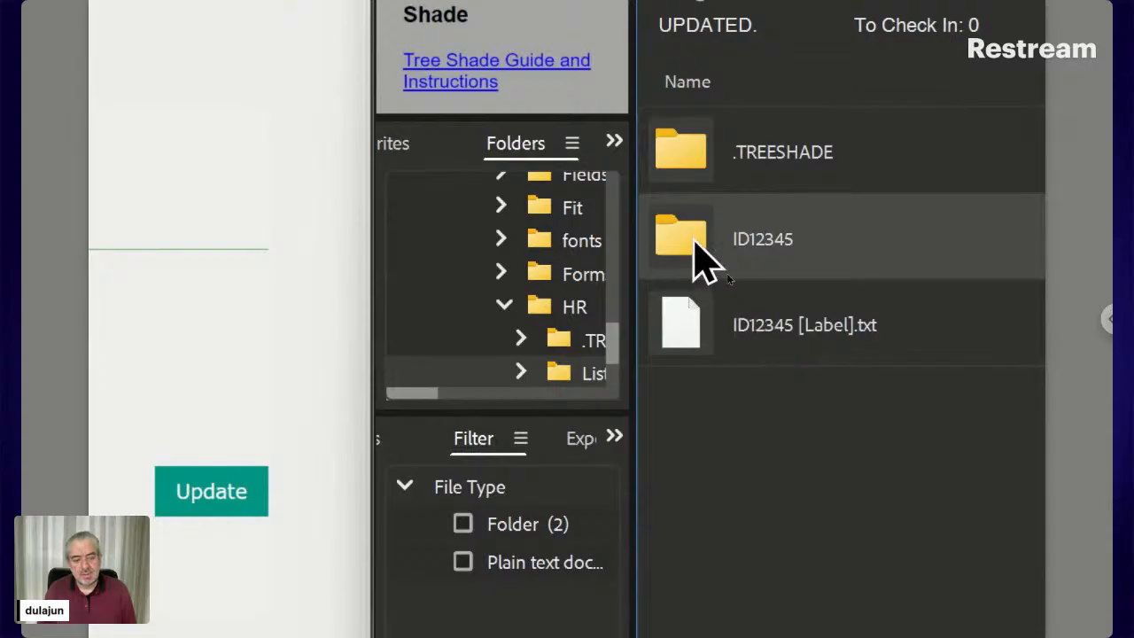
pyautogui.doubleClick(696, 326)
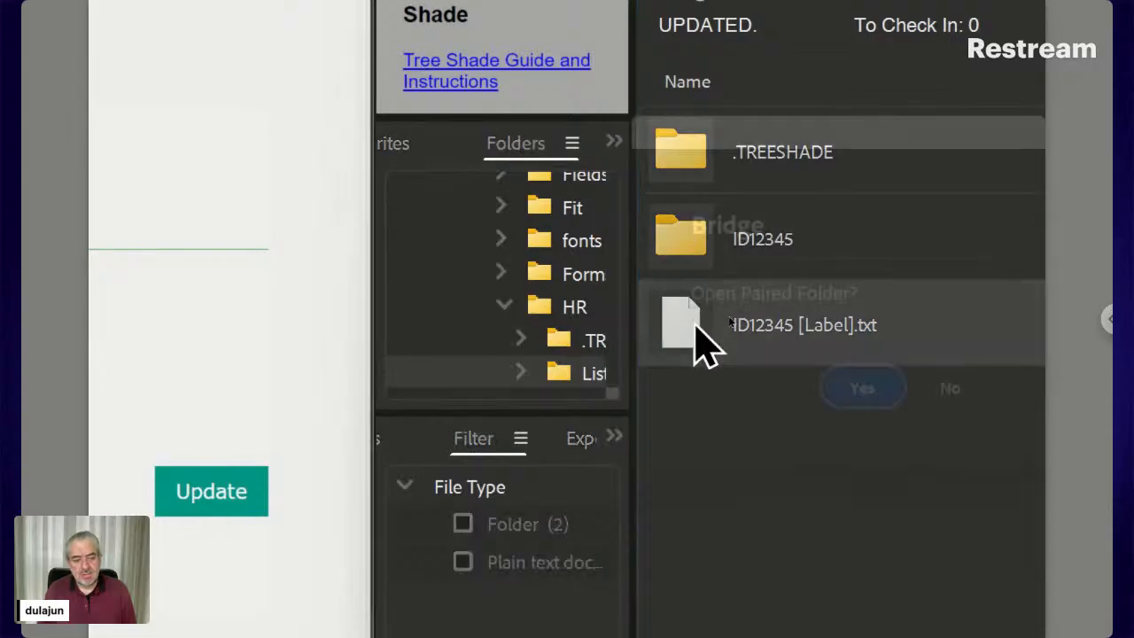
pyautogui.click(858, 406)
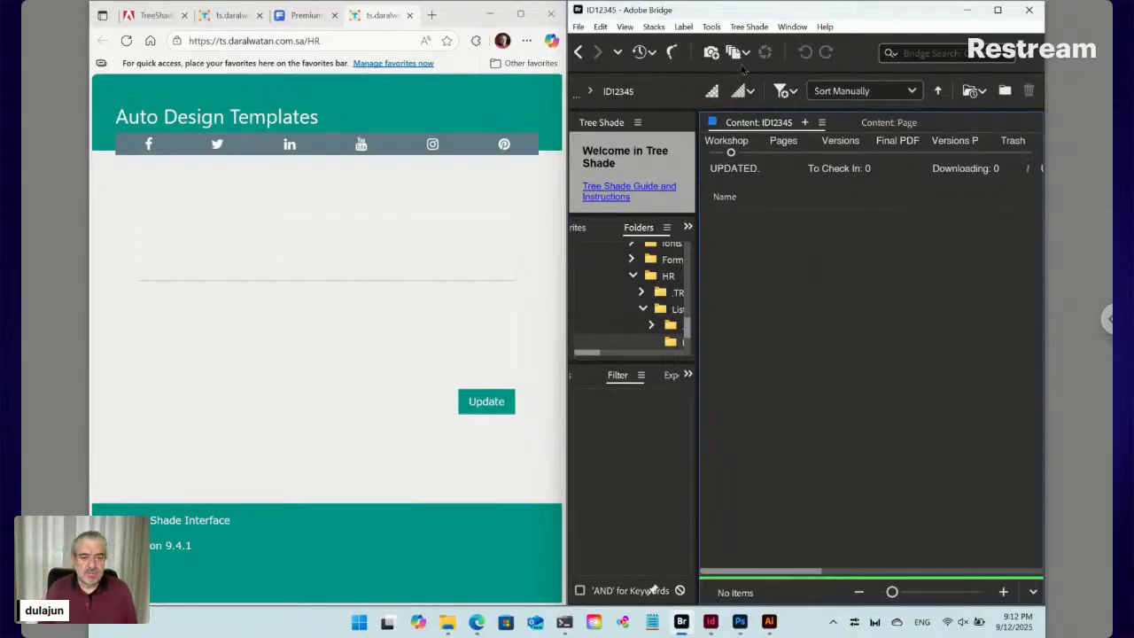
# Add a new Photo.jpg file to the ID12345 folder through Tree Shade > New > D
pyautogui.click(757, 28)
pyautogui.moveTo(776, 43)
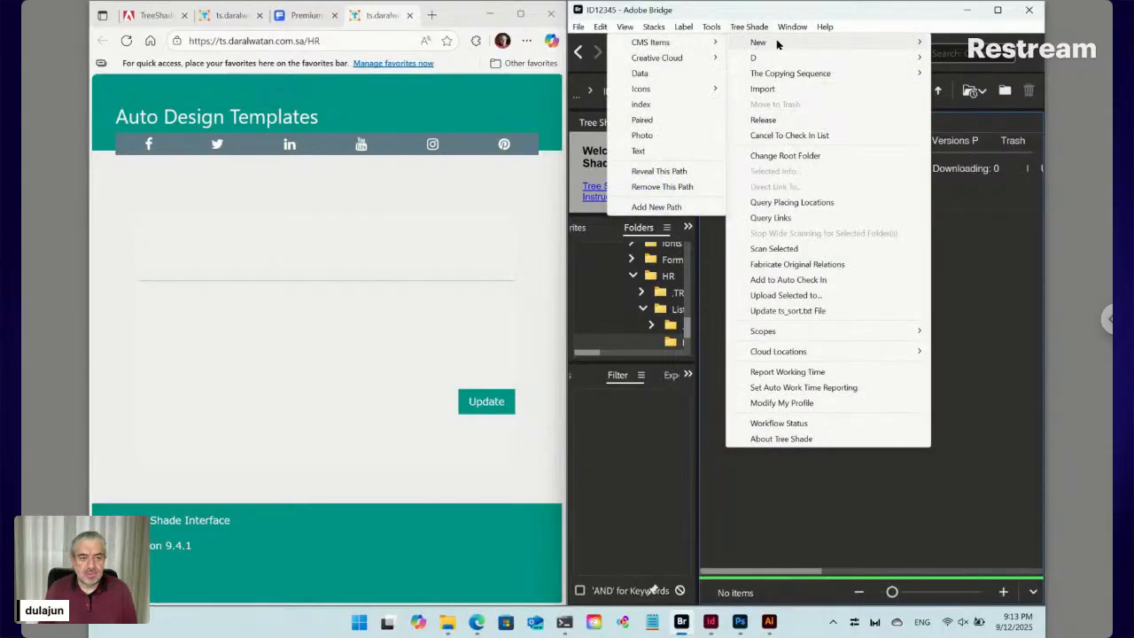
pyautogui.click(643, 136)
pyautogui.click(810, 367)
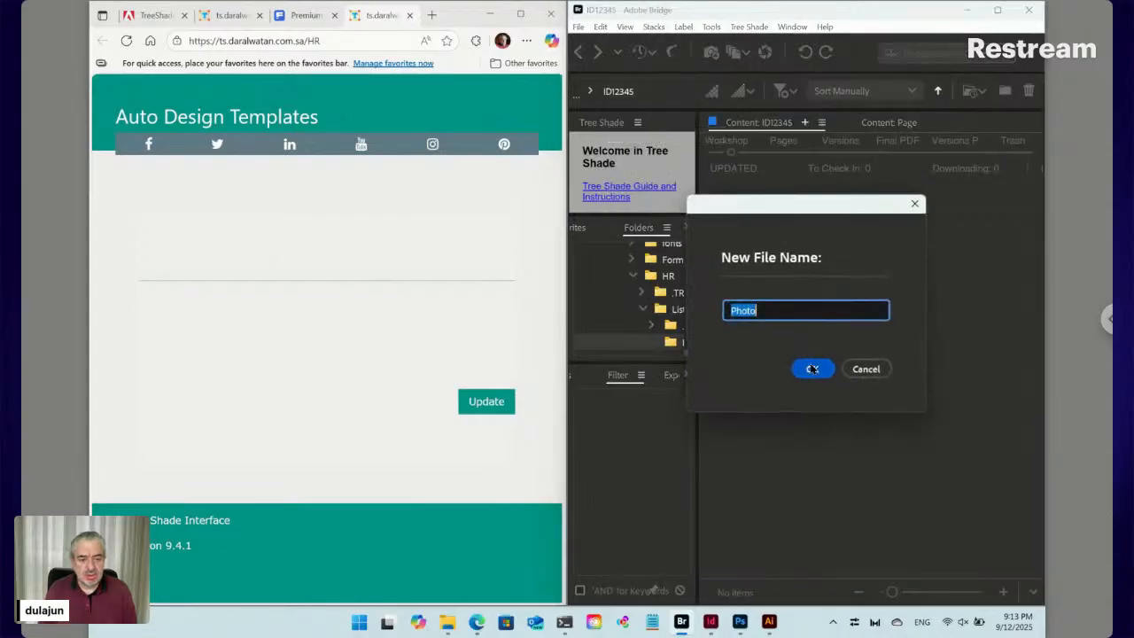
# Add an angle-down.svg file from Tree Shade > New > D > Icons
pyautogui.click(749, 27)
pyautogui.moveTo(754, 58)
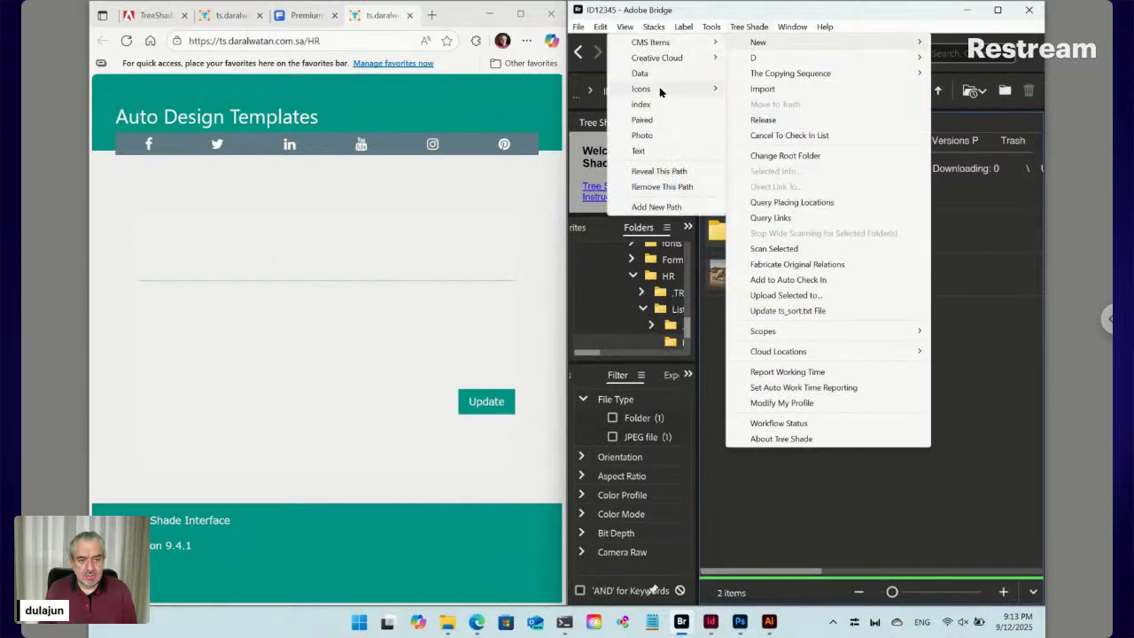
pyautogui.moveTo(662, 92)
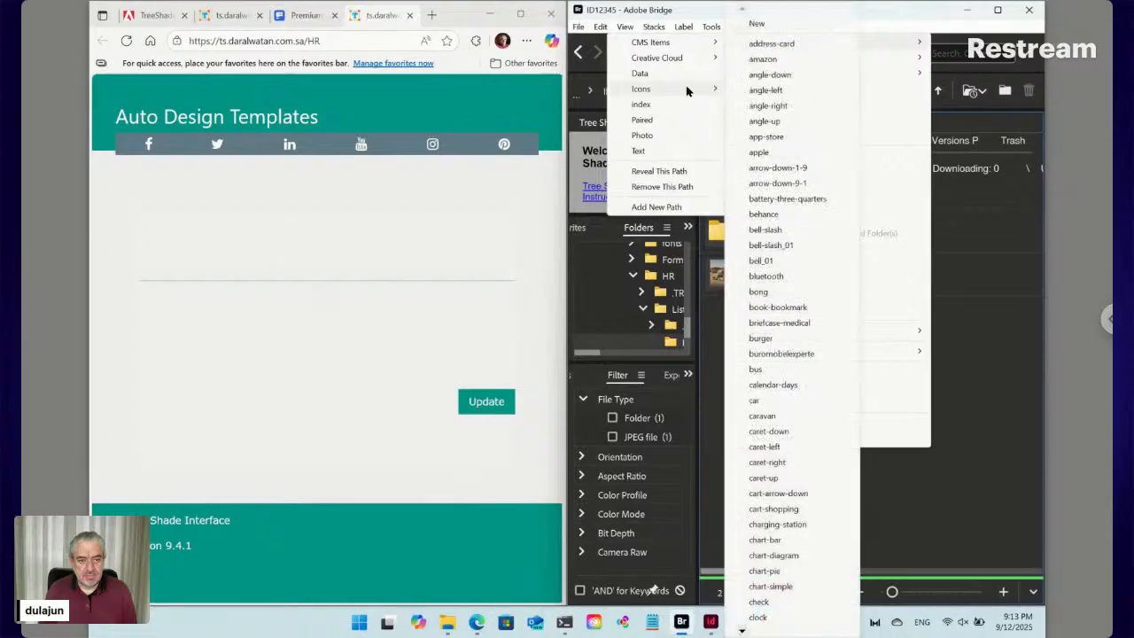
pyautogui.click(751, 79)
pyautogui.click(810, 367)
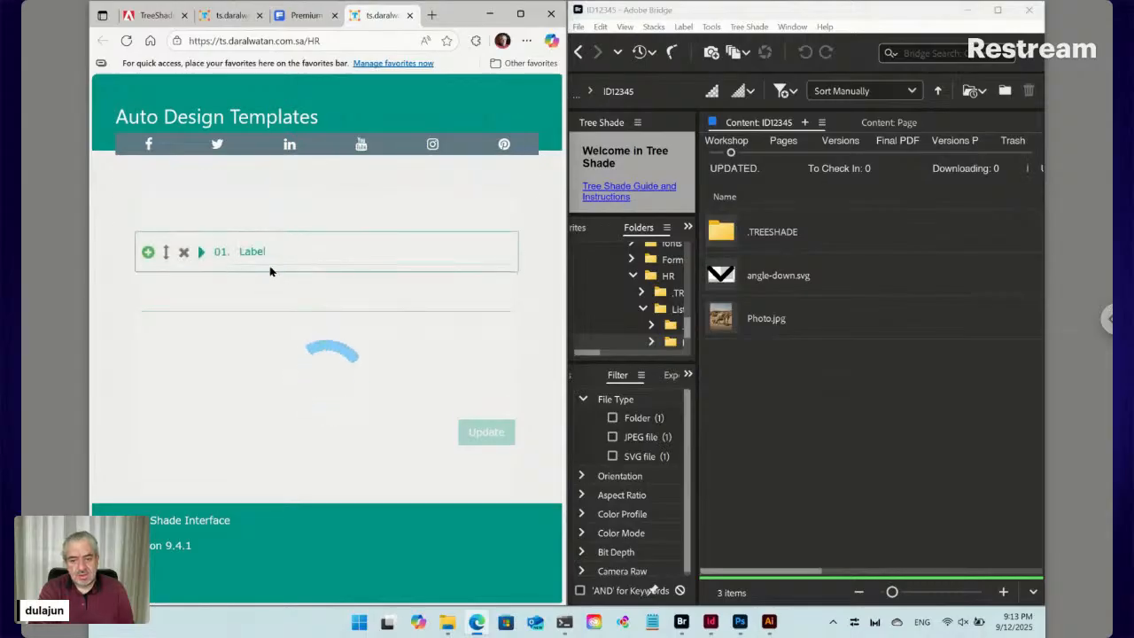
# Navigate Bridge back up to HR and reopen the List folder
pyautogui.click(580, 52)
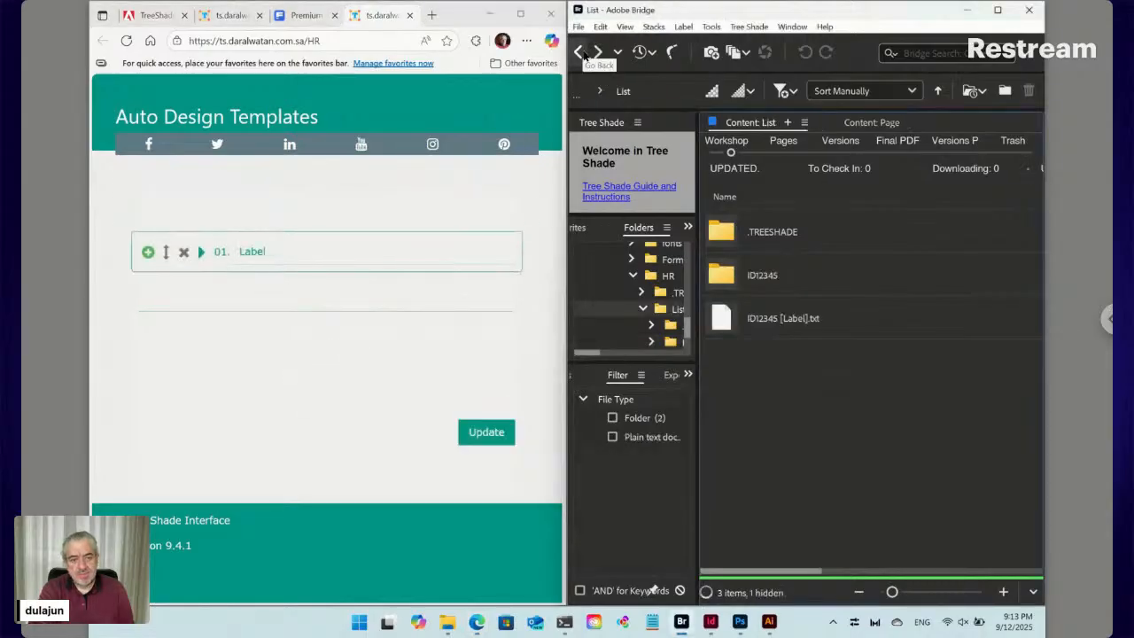
pyautogui.click(580, 53)
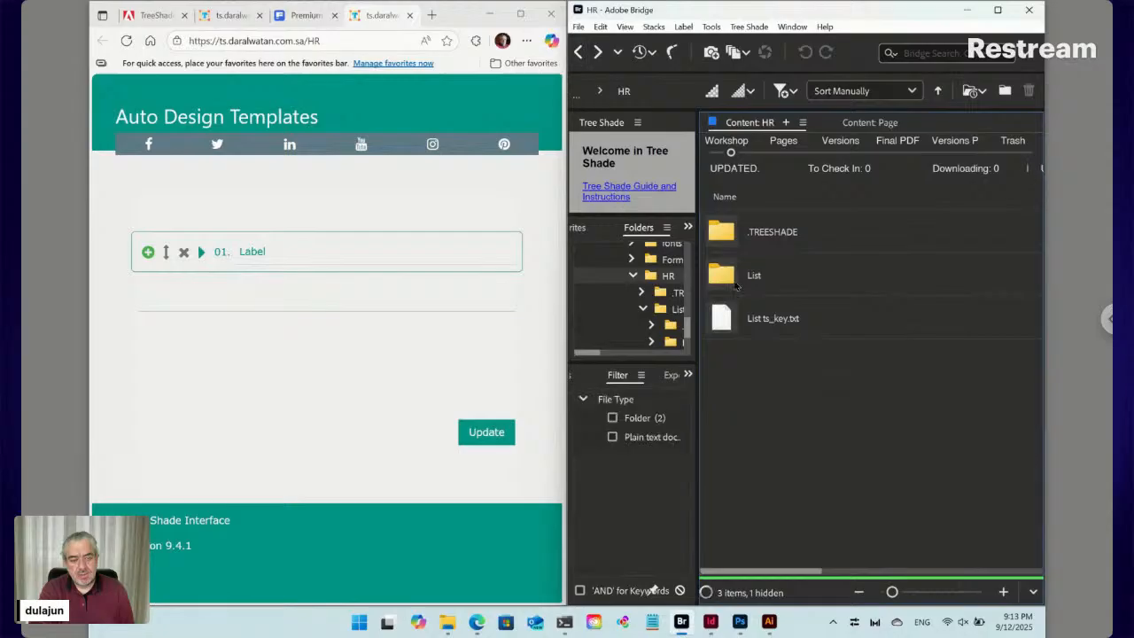
pyautogui.doubleClick(756, 282)
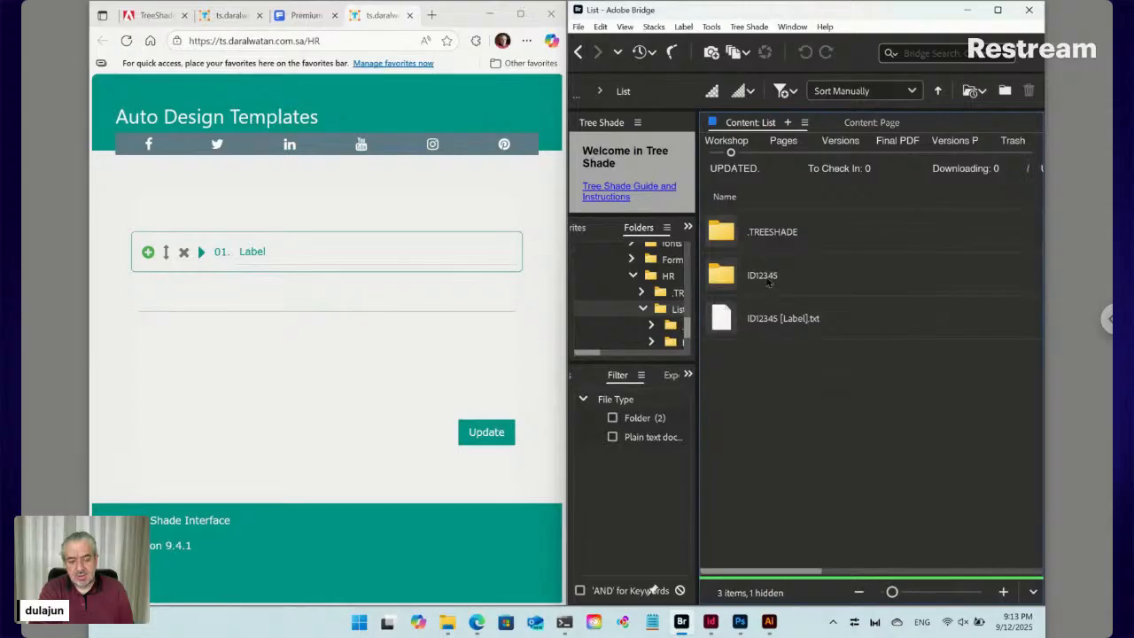
# Add a second list item in the web form, rename it New and expand it
pyautogui.click(148, 252)
pyautogui.click(252, 297)
pyautogui.doubleClick(252, 298)
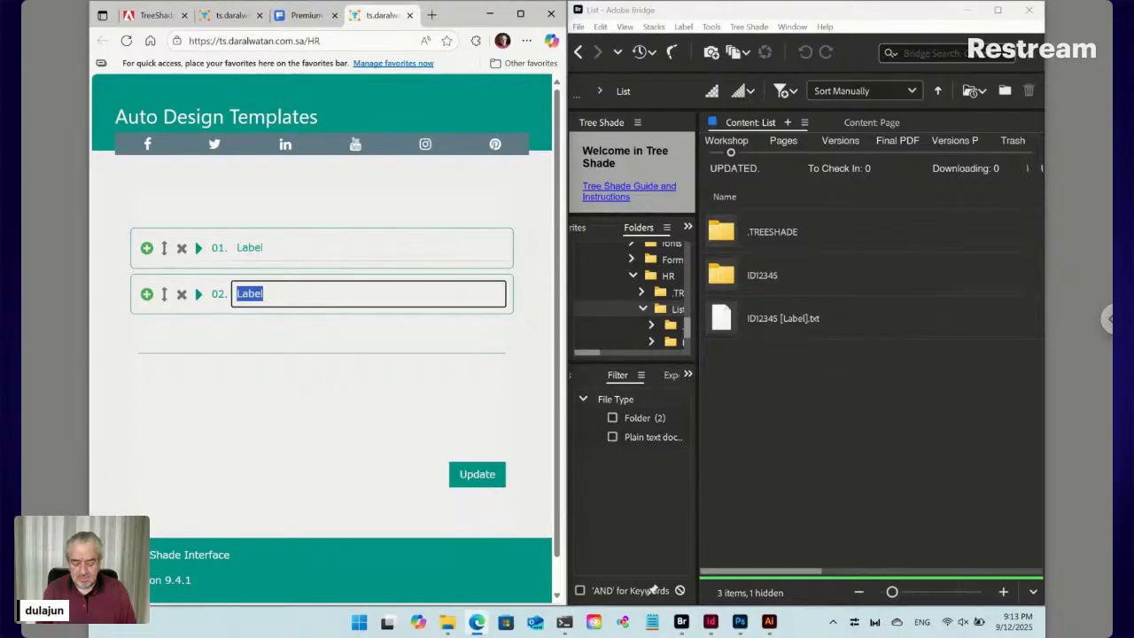
pyautogui.write('New')
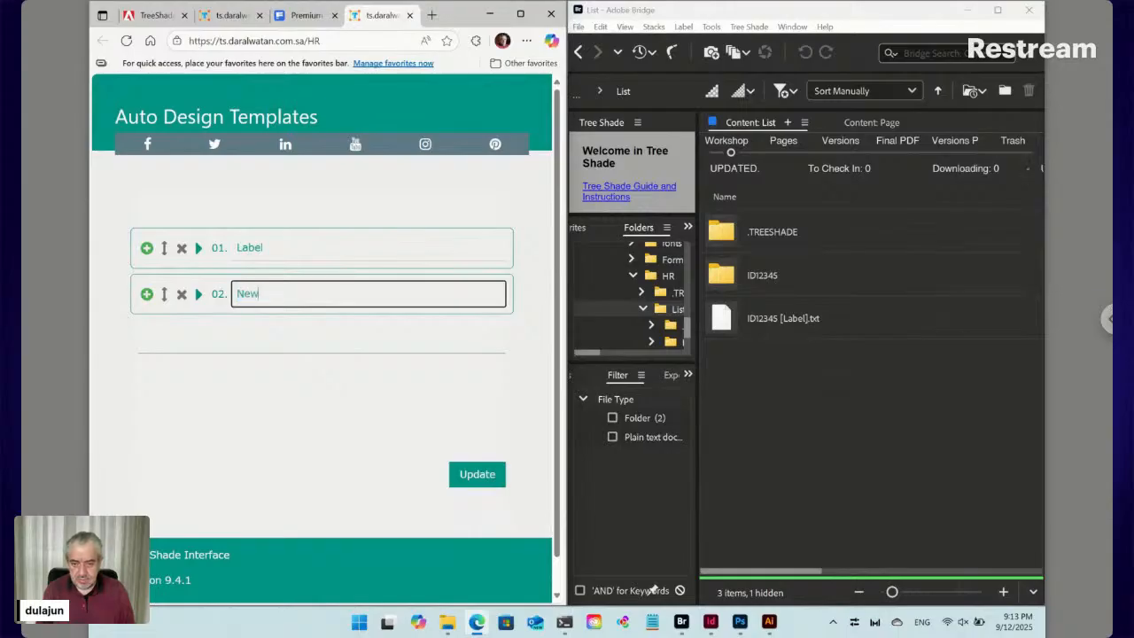
pyautogui.click(200, 295)
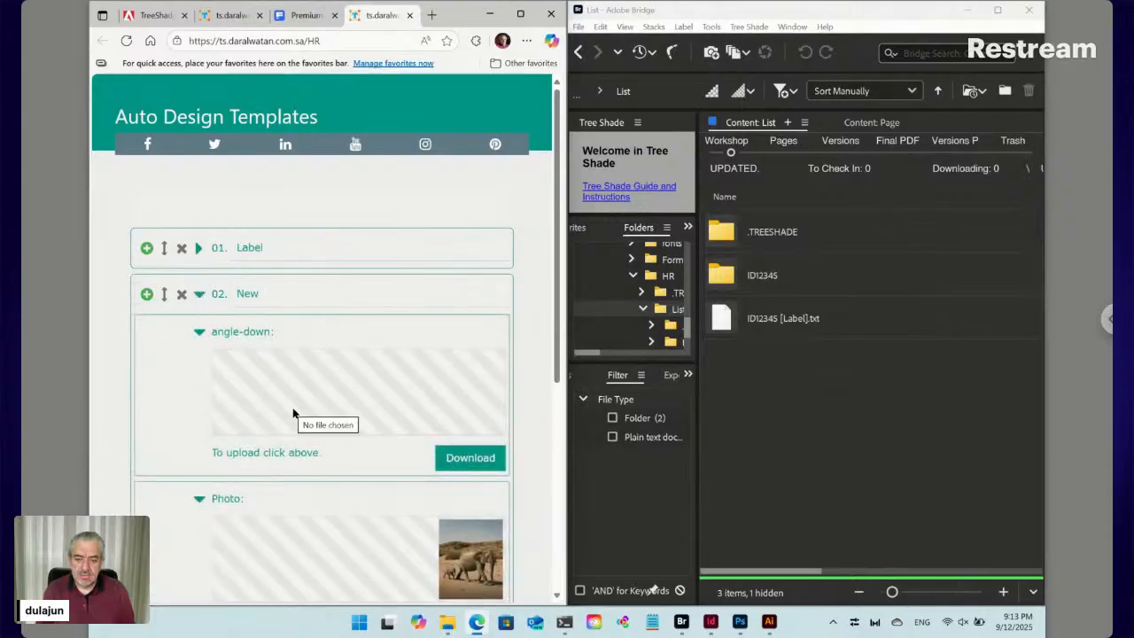
# Upload the coffee-shop interior photo into the New item's Photo field
pyautogui.scroll(-1, 396, 391)
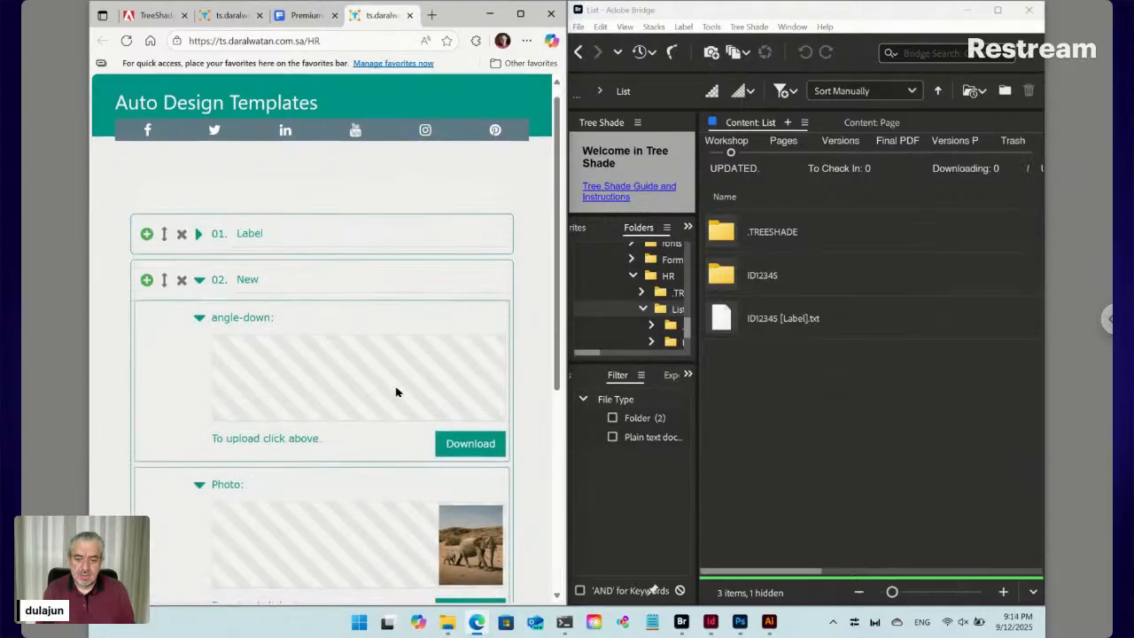
pyautogui.click(427, 498)
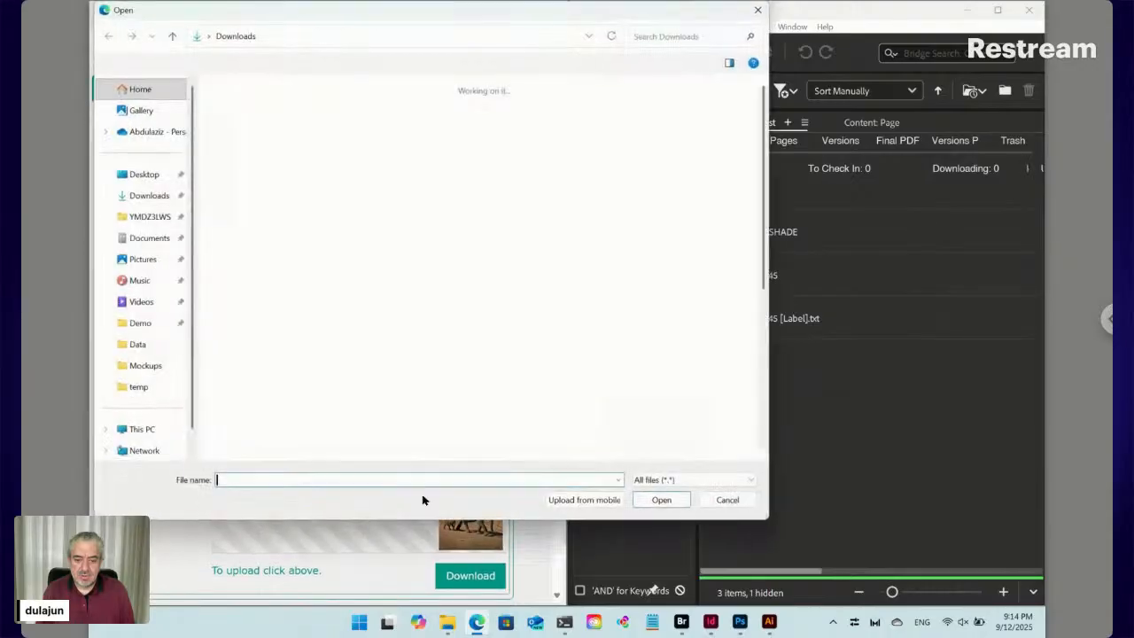
pyautogui.click(290, 227)
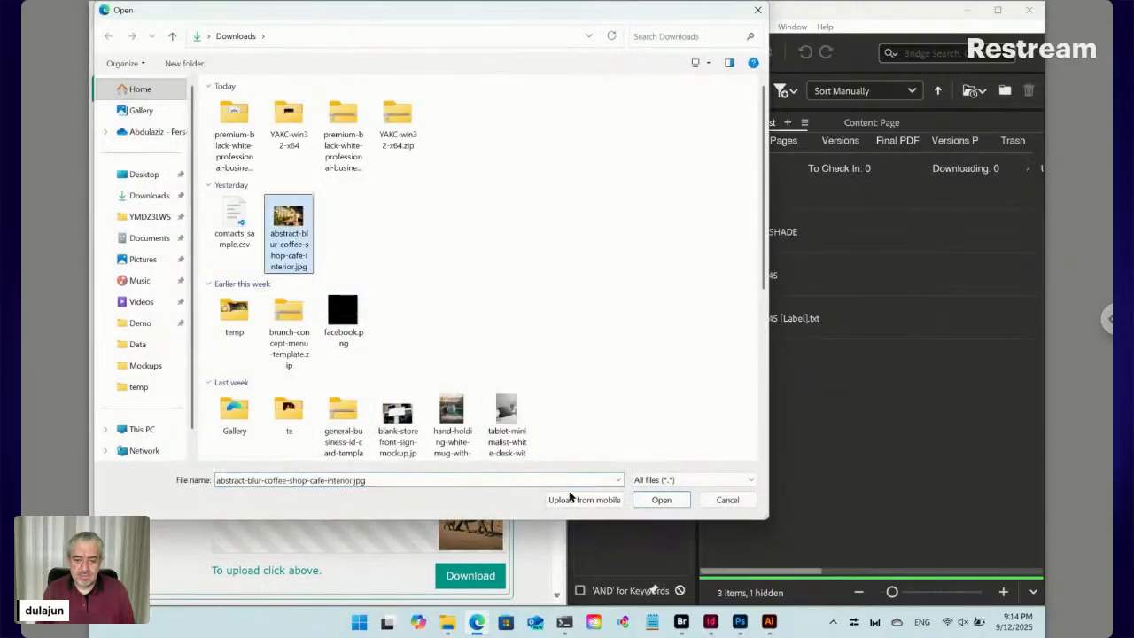
pyautogui.click(655, 501)
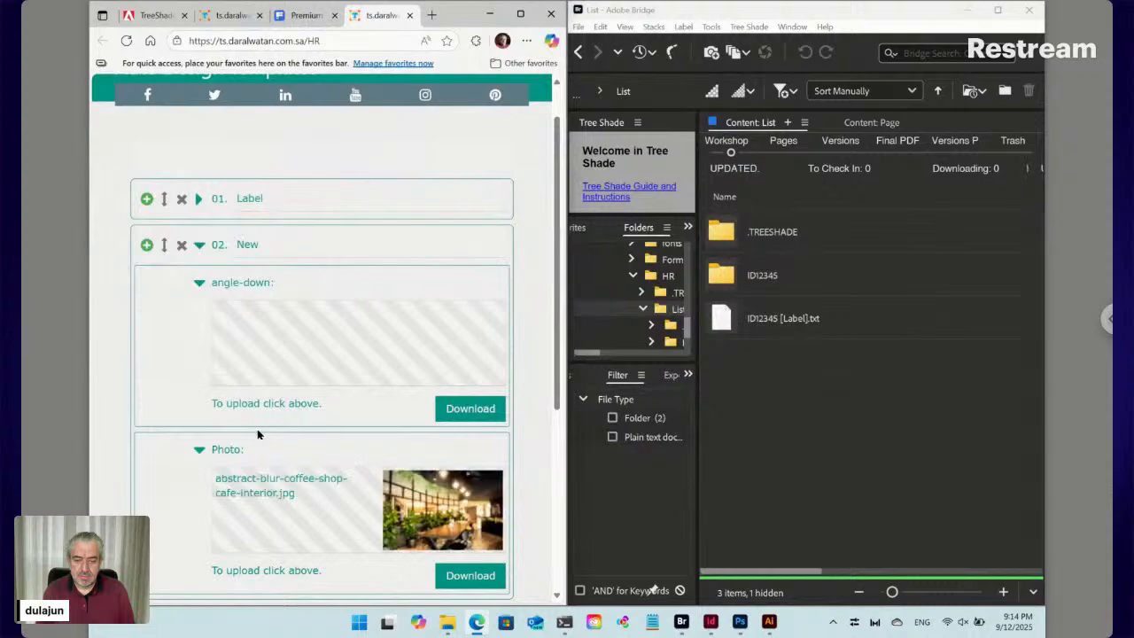
# Upload email.png as the New item's angle-down icon
pyautogui.click(322, 335)
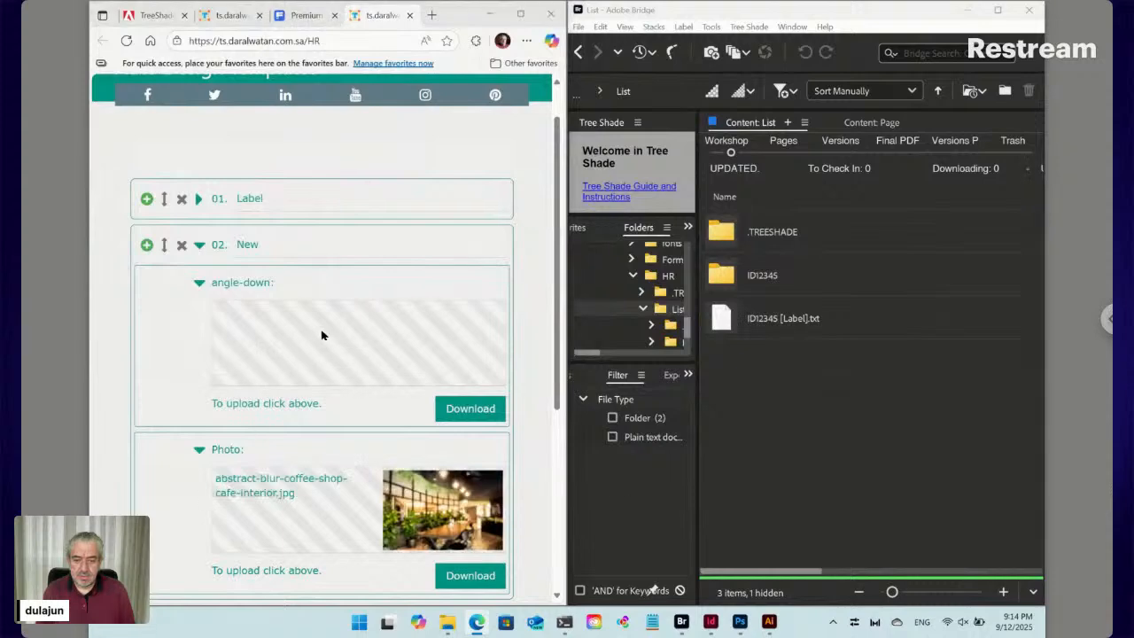
pyautogui.scroll(-1, 451, 381)
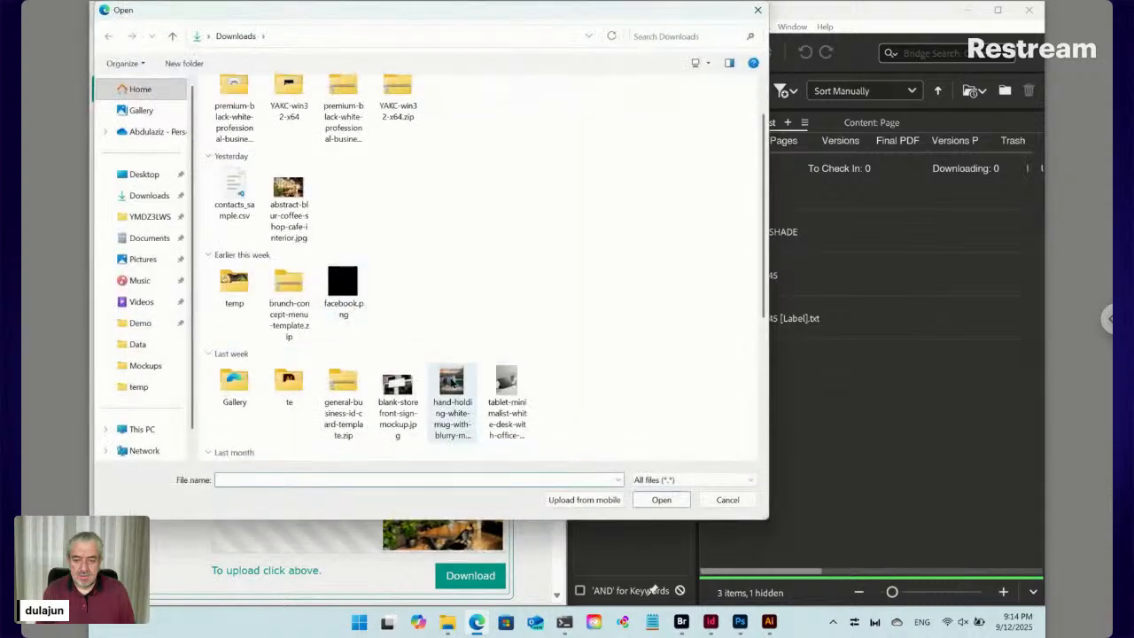
pyautogui.scroll(-3, 451, 381)
pyautogui.click(453, 282)
pyautogui.click(661, 500)
pyautogui.scroll(-1, 496, 490)
pyautogui.scroll(-3, 496, 491)
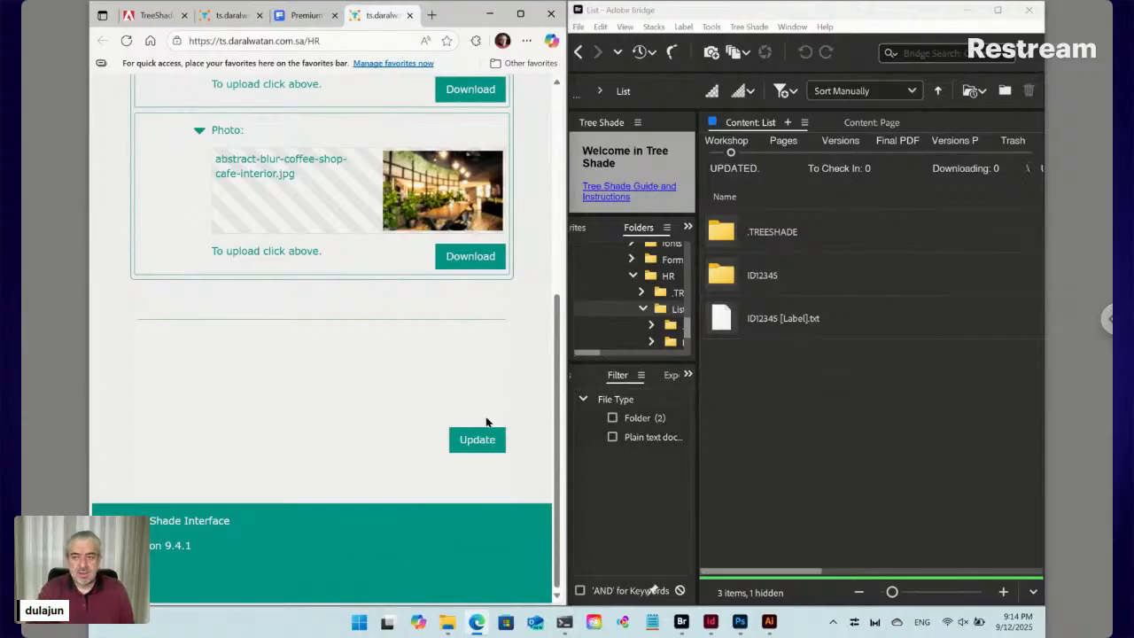
# Submit the form so it lists 01. Label and 02. New
pyautogui.click(482, 443)
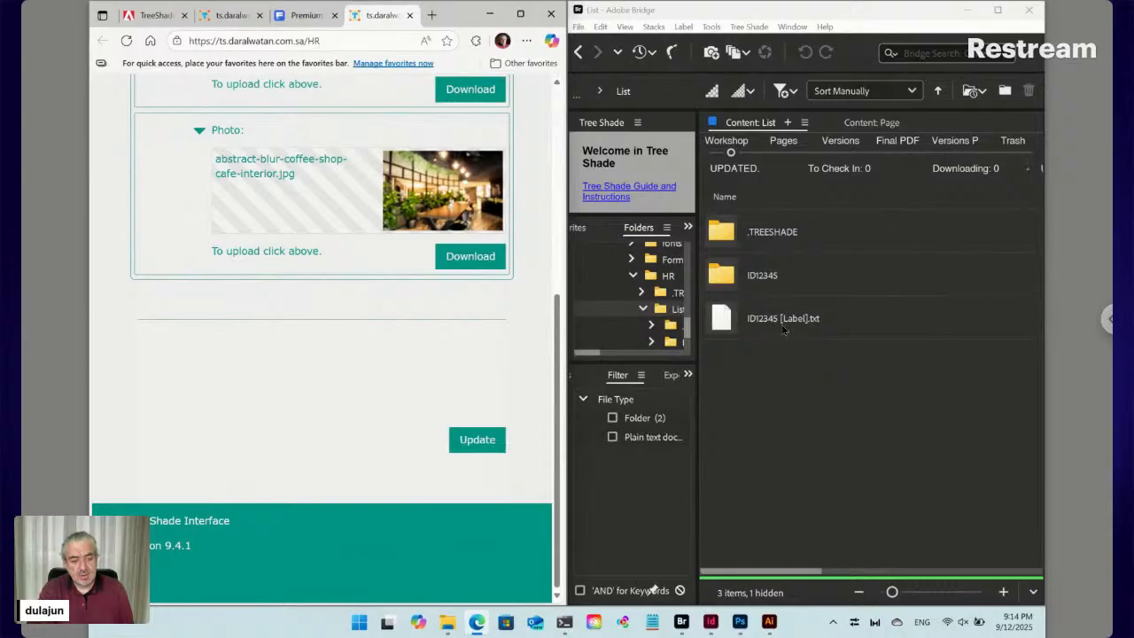
pyautogui.scroll(1, 378, 158)
pyautogui.scroll(3, 378, 158)
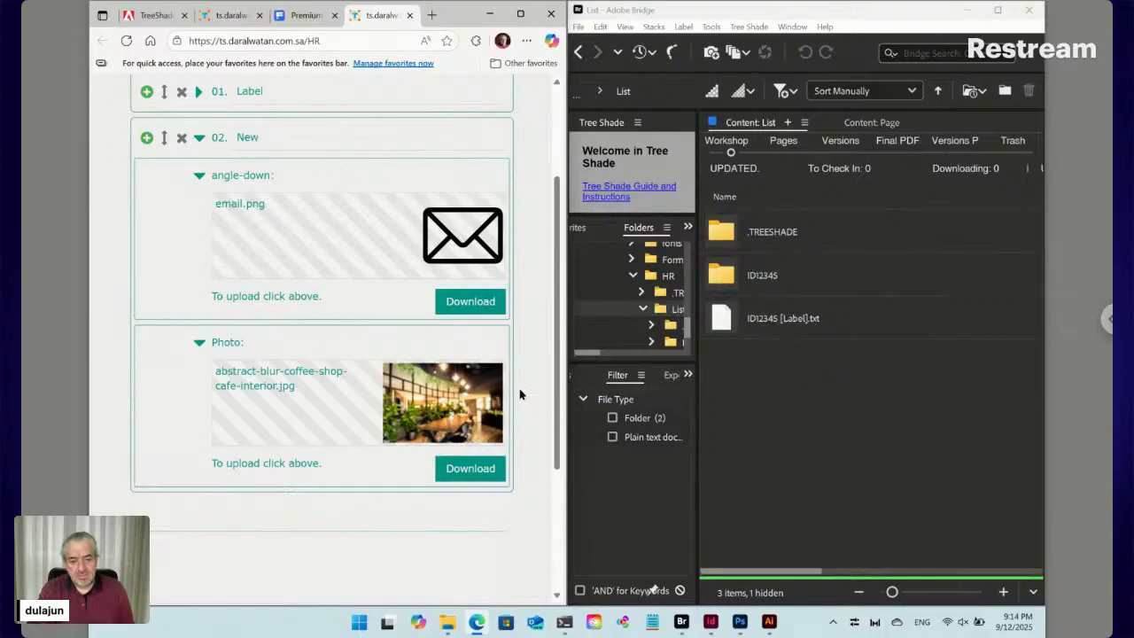
pyautogui.scroll(-2, 523, 394)
pyautogui.click(492, 437)
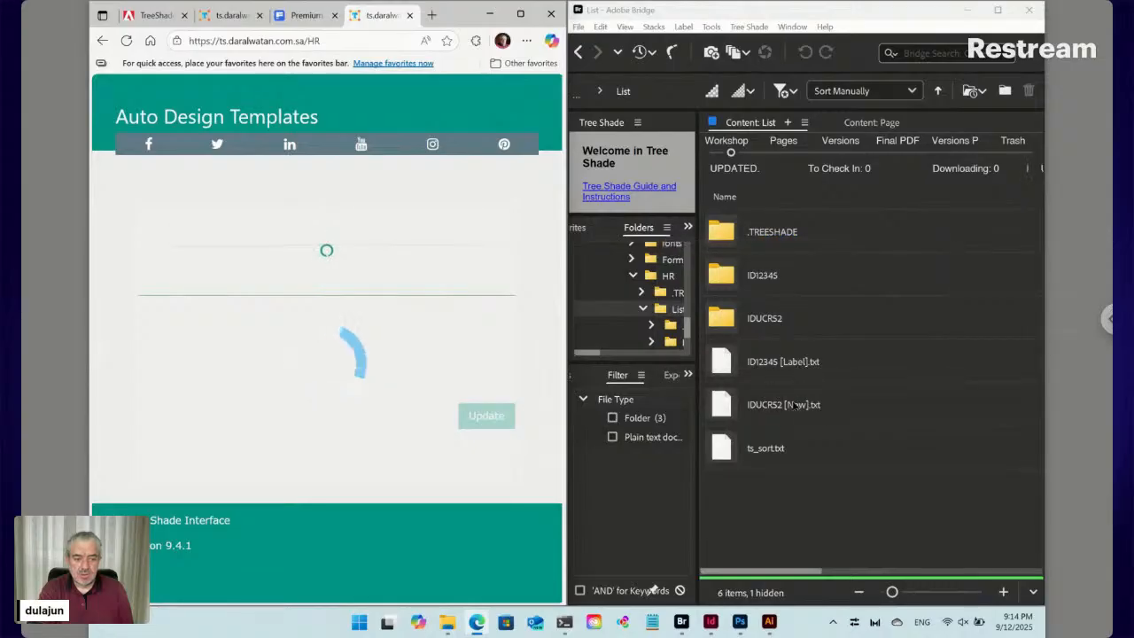
# Select ID12345 [Label].txt, the IDUCR52 folder and IDUCR52 [New].txt in Bridge's List folder
pyautogui.click(784, 365)
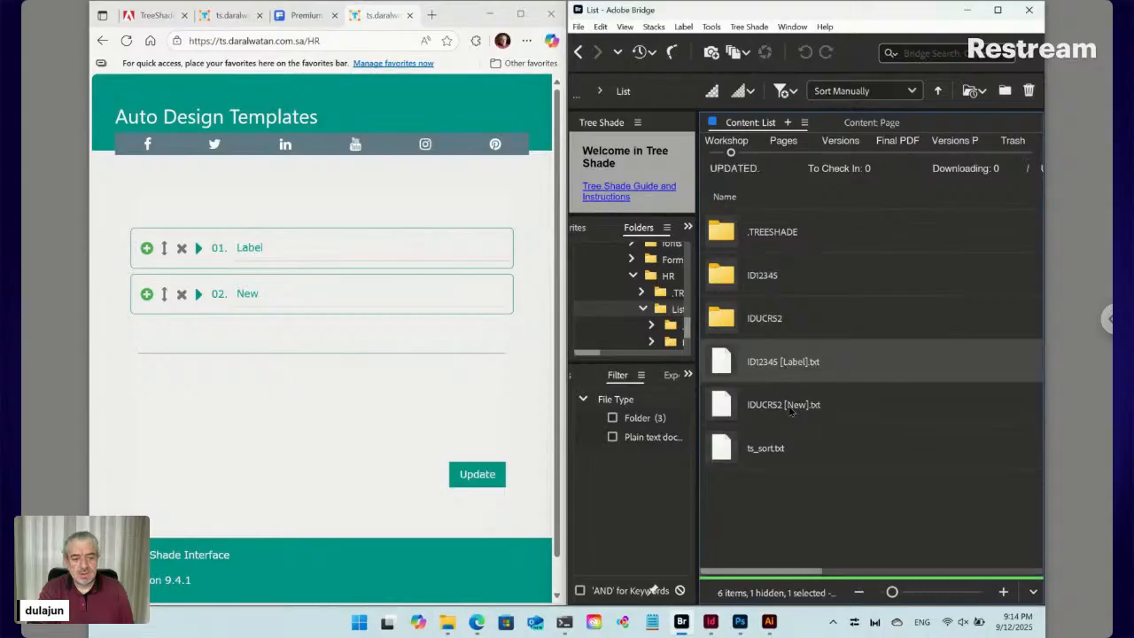
pyautogui.click(791, 410)
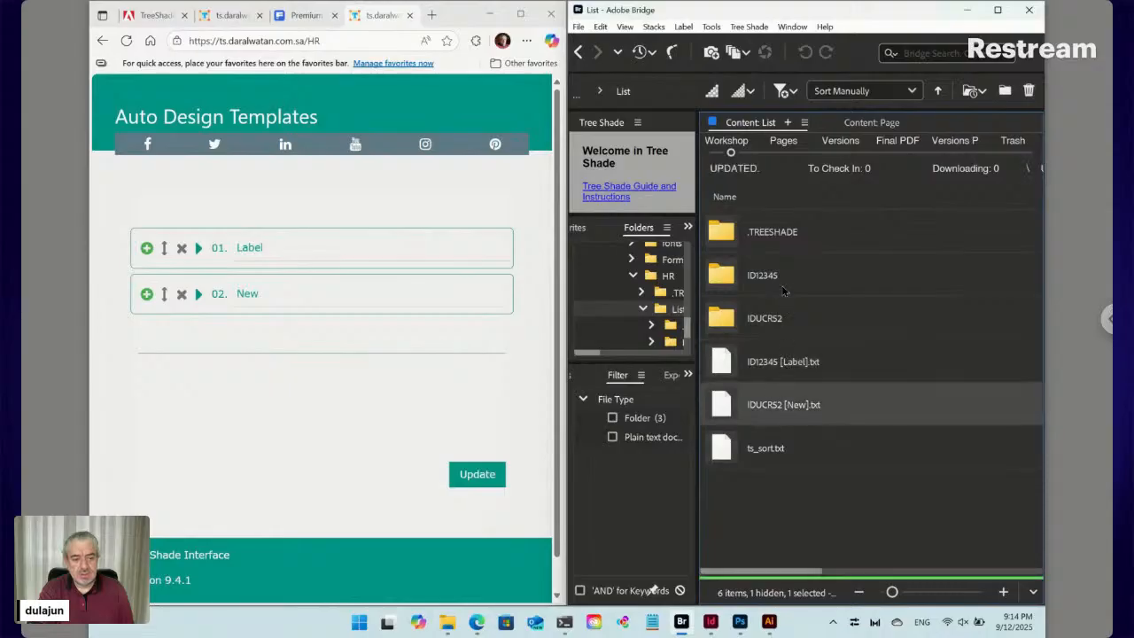
pyautogui.click(771, 330)
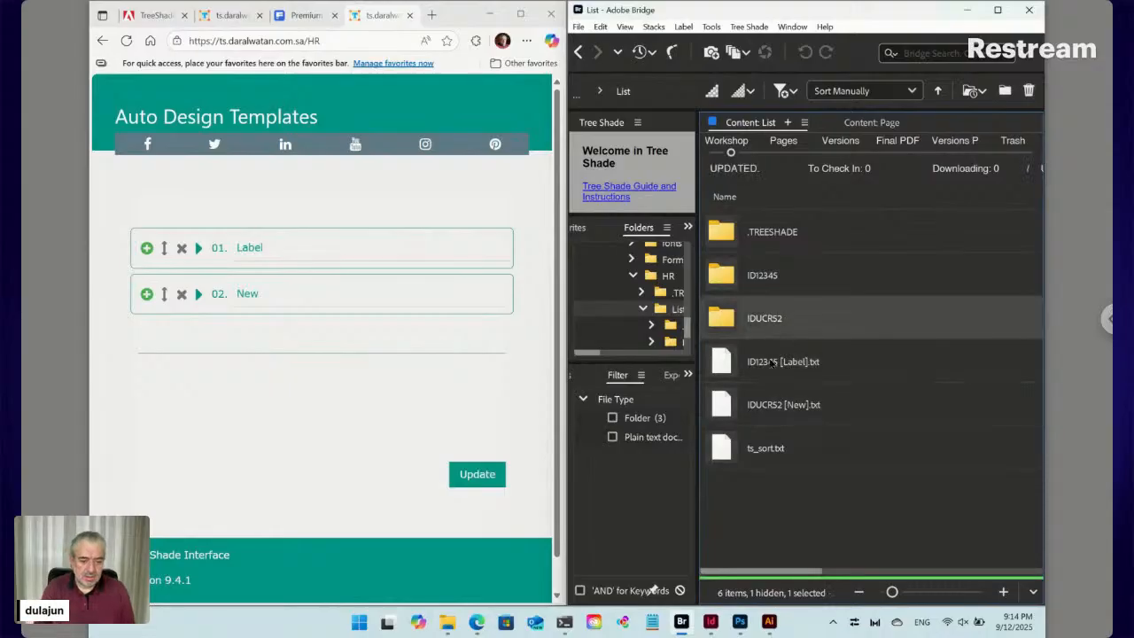
pyautogui.keyDown('ctrl'); pyautogui.click(775, 405); pyautogui.keyUp('ctrl')
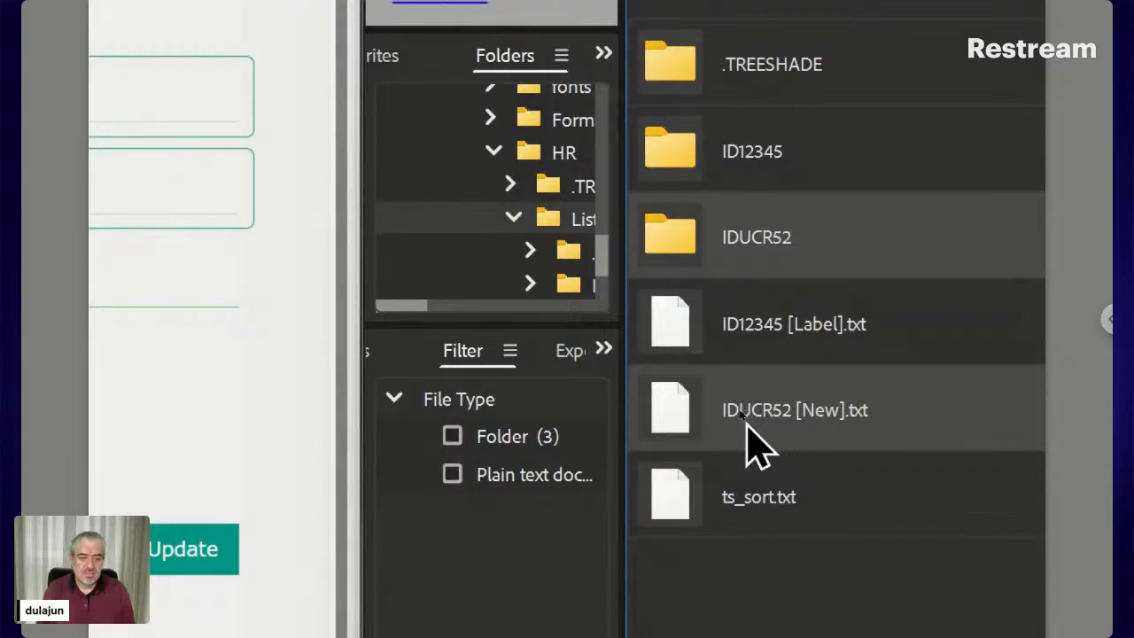
pyautogui.click(677, 418)
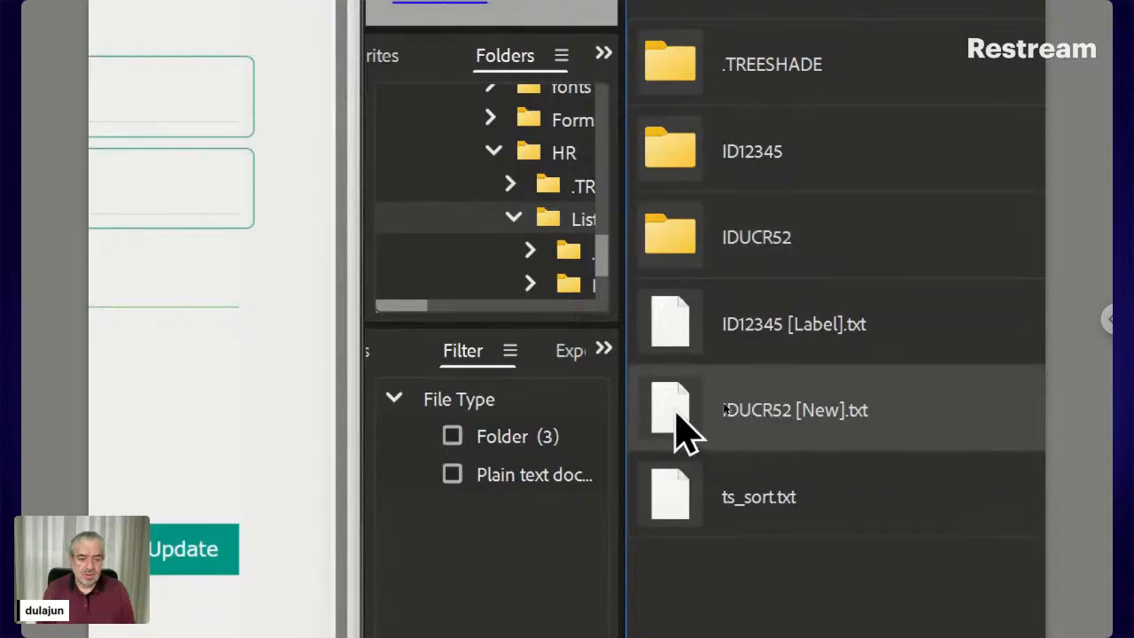
pyautogui.doubleClick(676, 413)
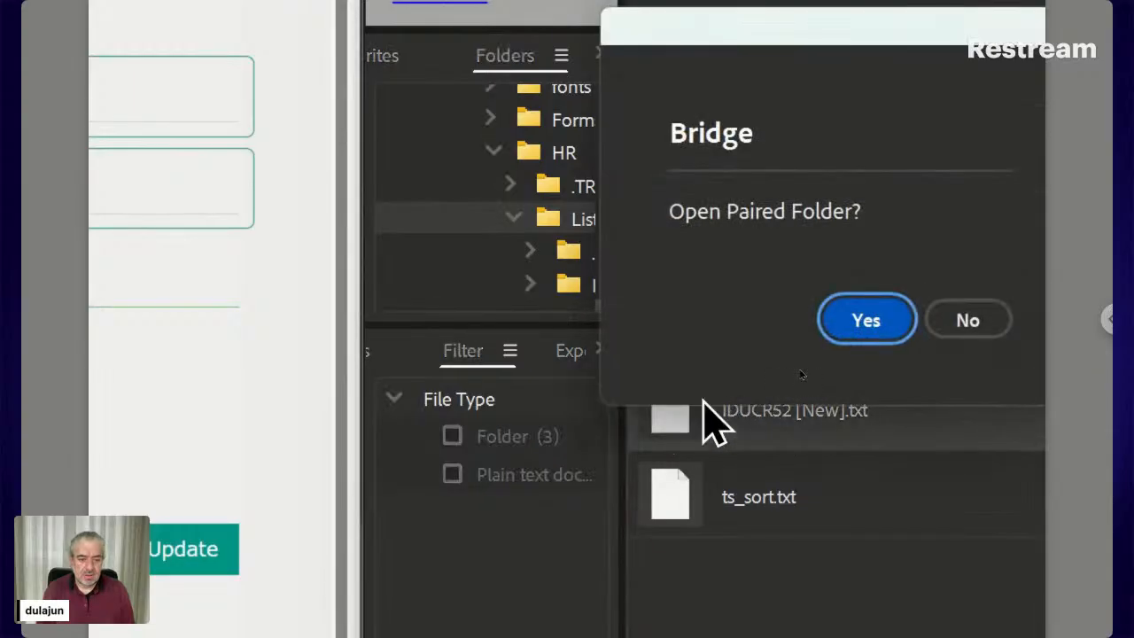
pyautogui.click(838, 319)
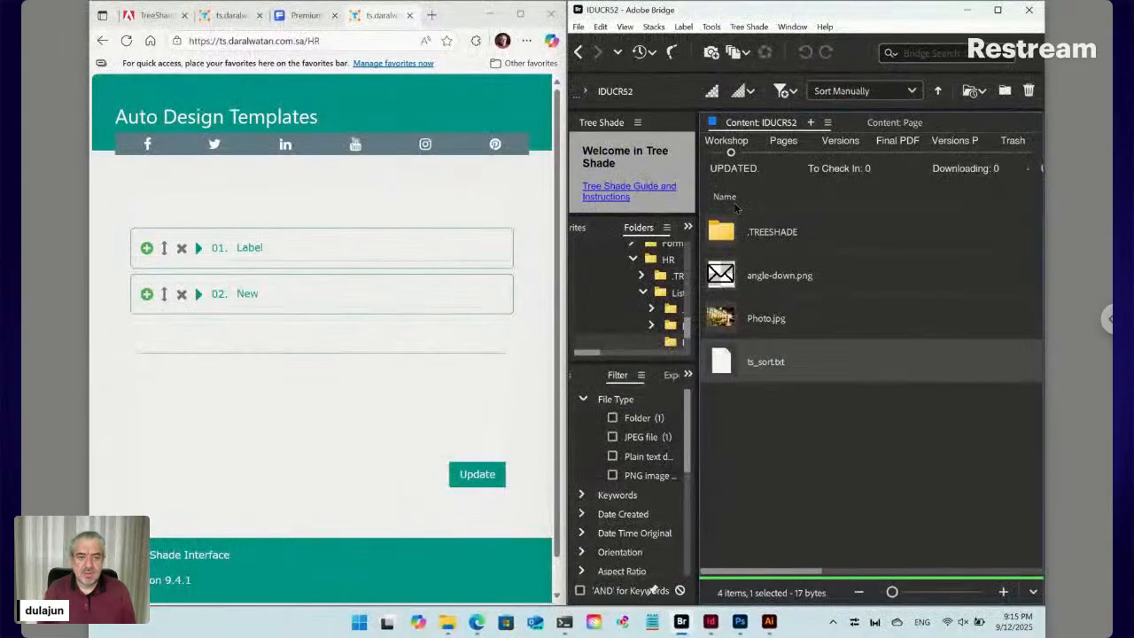
pyautogui.click(577, 51)
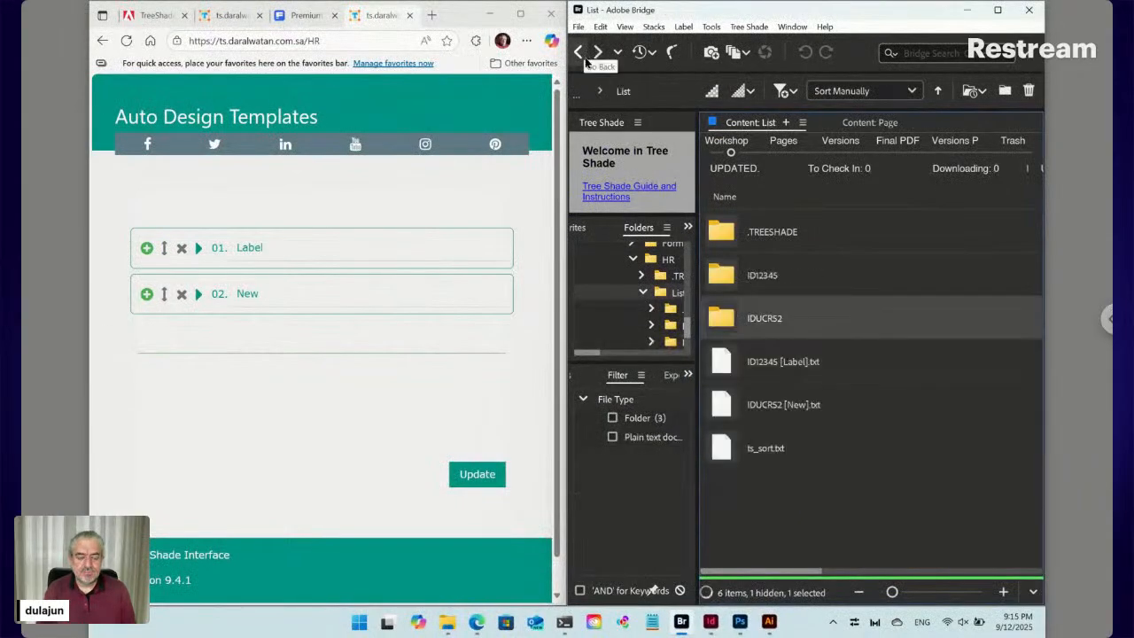
pyautogui.doubleClick(784, 276)
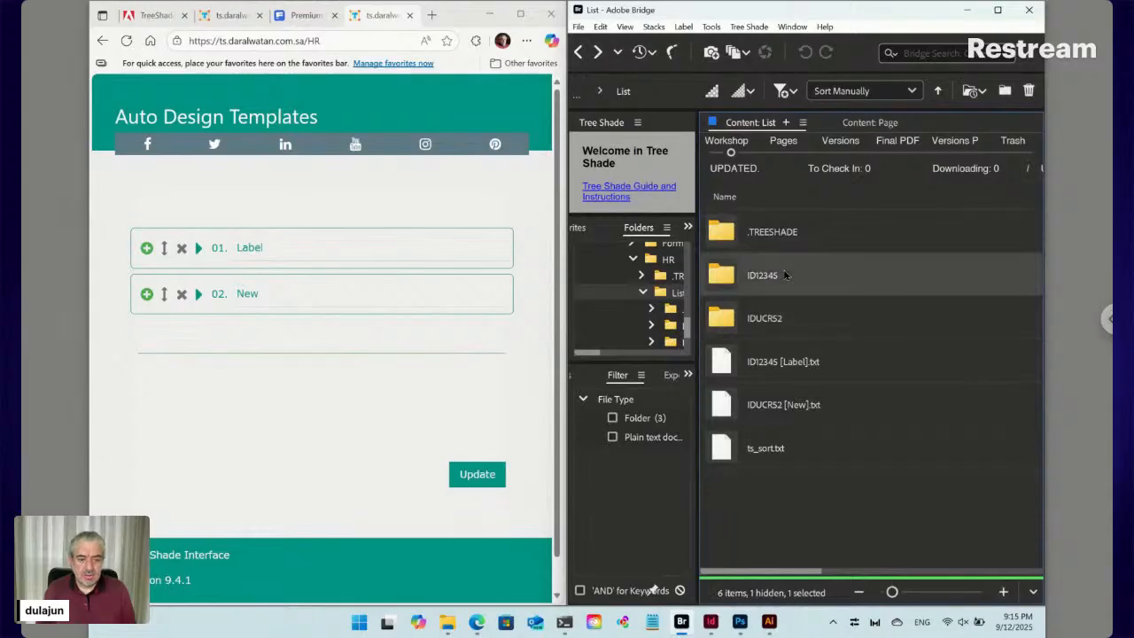
pyautogui.click(577, 51)
pyautogui.click(730, 406)
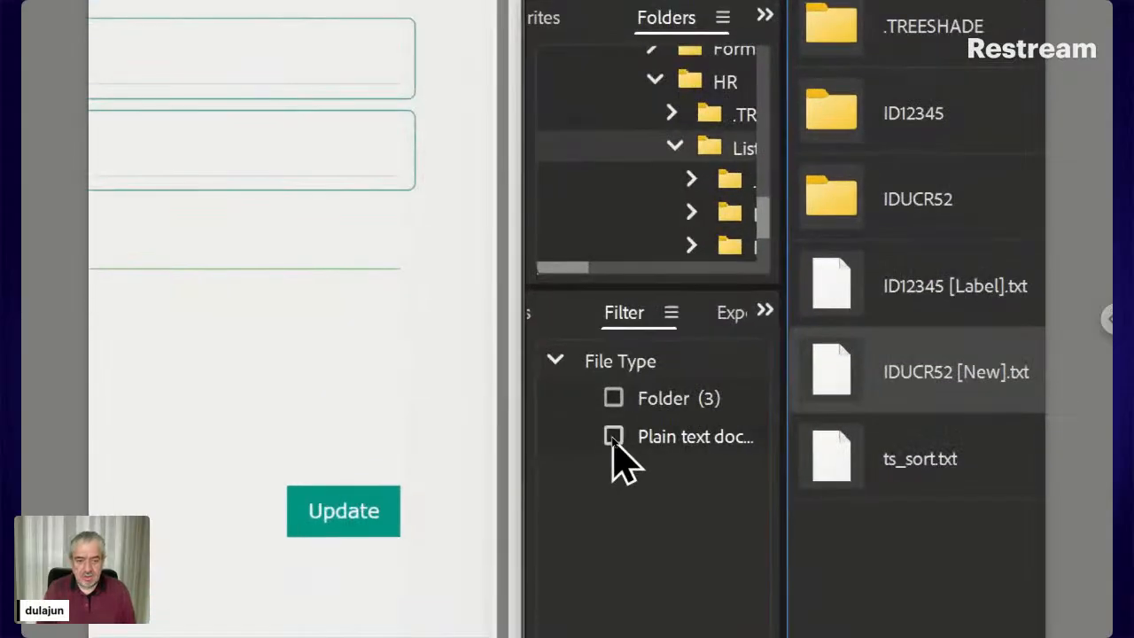
# Filter List to plain text documents and open IDUCR52 [New].txt's paired folder
pyautogui.click(614, 438)
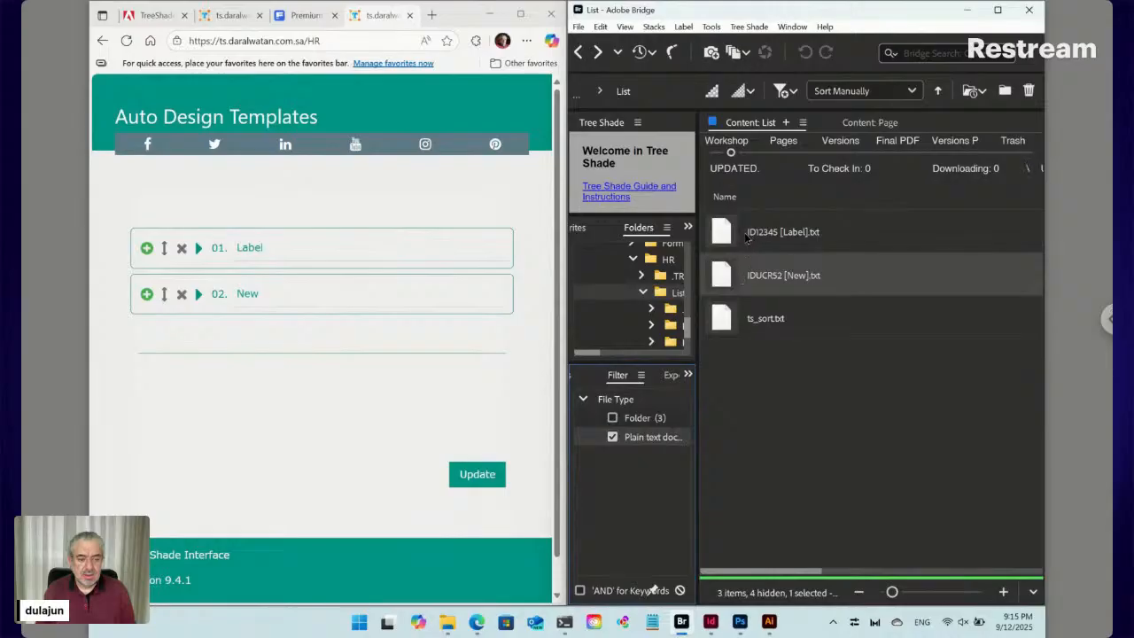
pyautogui.doubleClick(732, 277)
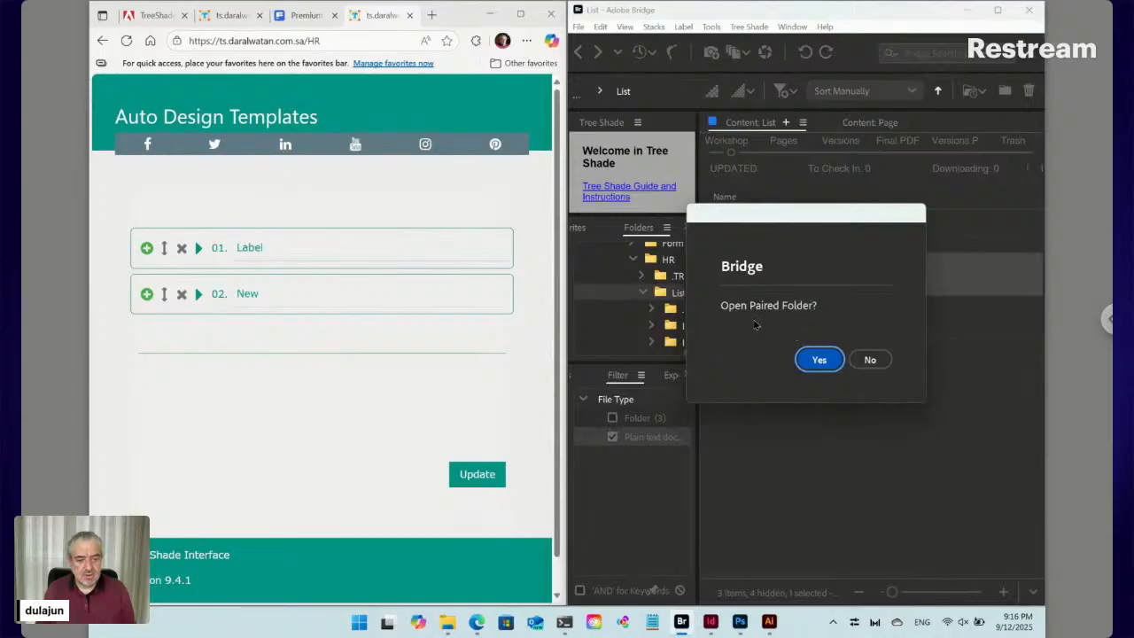
pyautogui.click(820, 360)
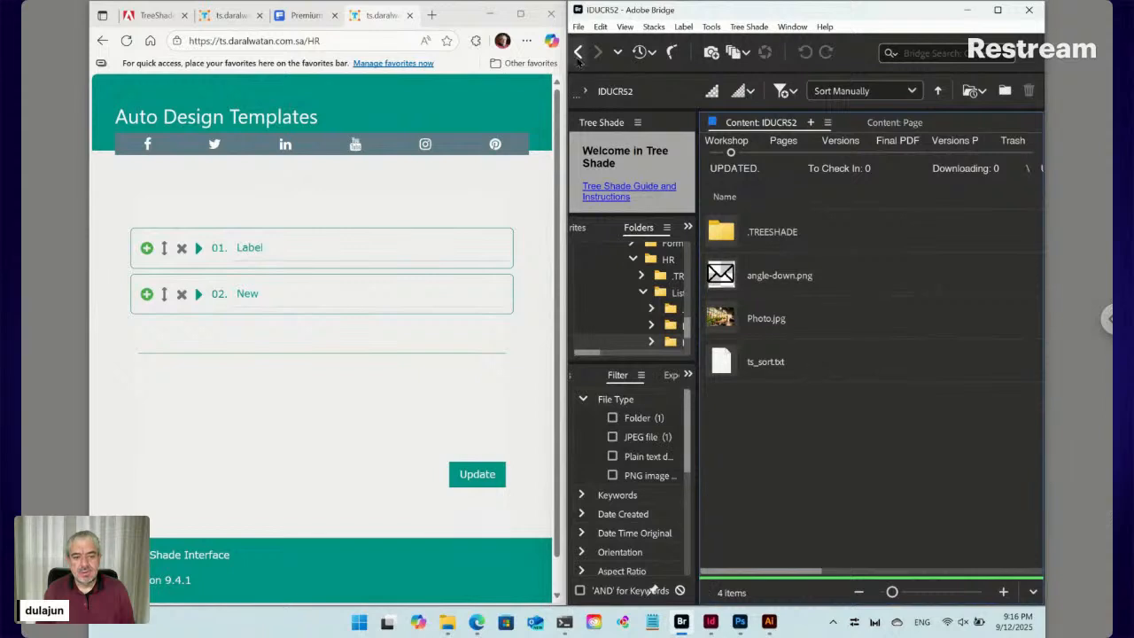
# Return to the HR folder and start a file search with Ctrl+F
pyautogui.click(577, 51)
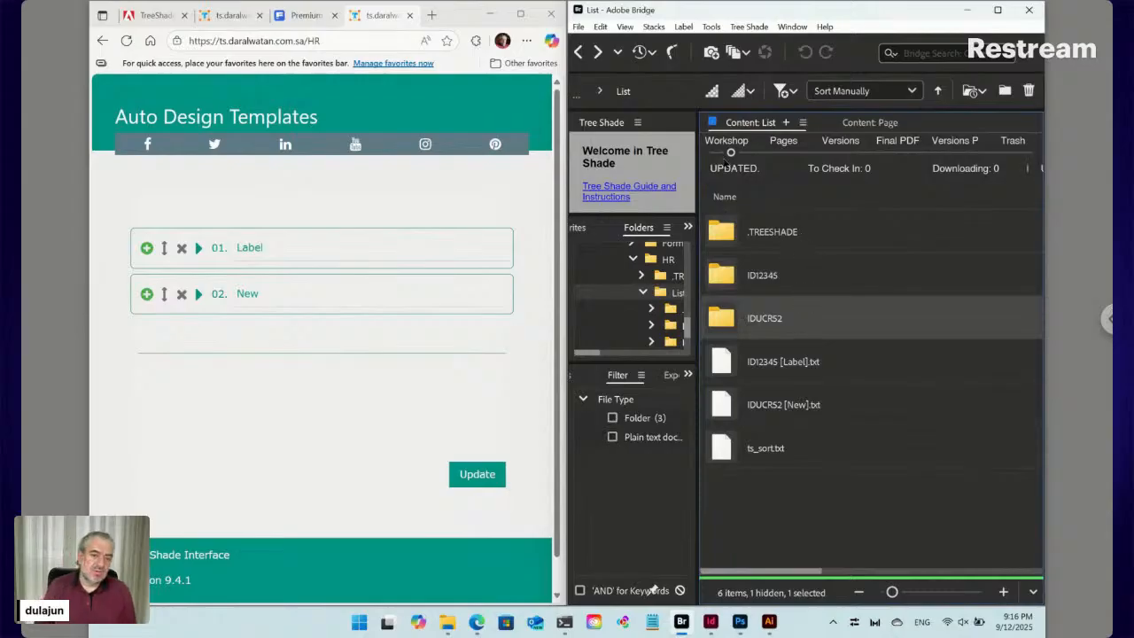
pyautogui.click(580, 53)
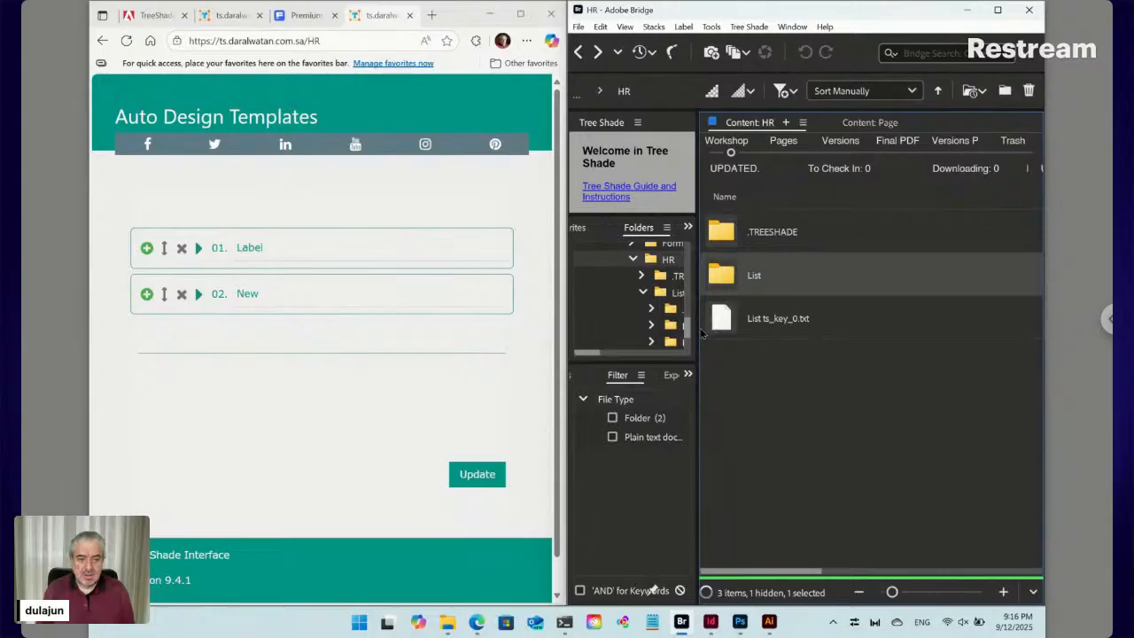
pyautogui.hotkey('ctrl', 'f')
# Search HR for filenames containing New and narrow results to the List folder
pyautogui.write('New')
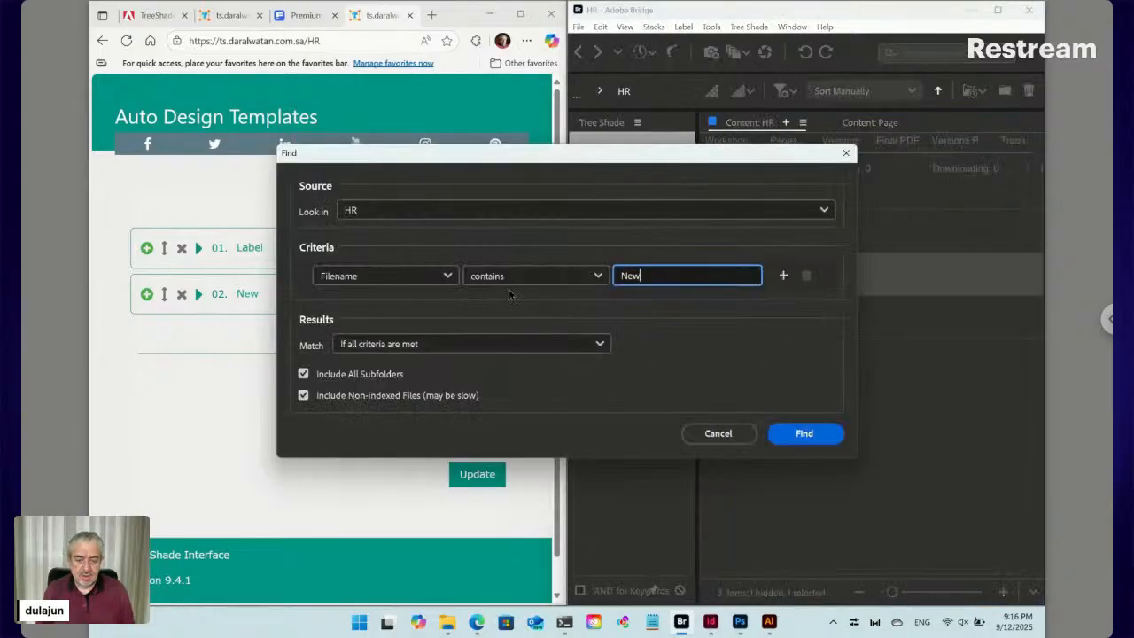
pyautogui.click(813, 434)
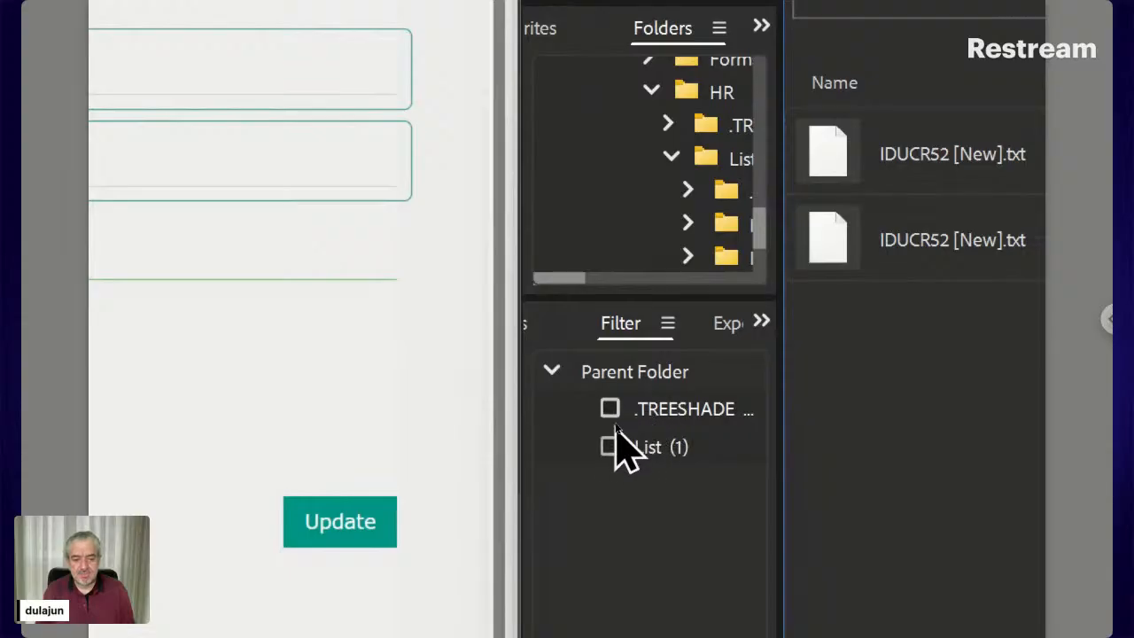
pyautogui.click(615, 417)
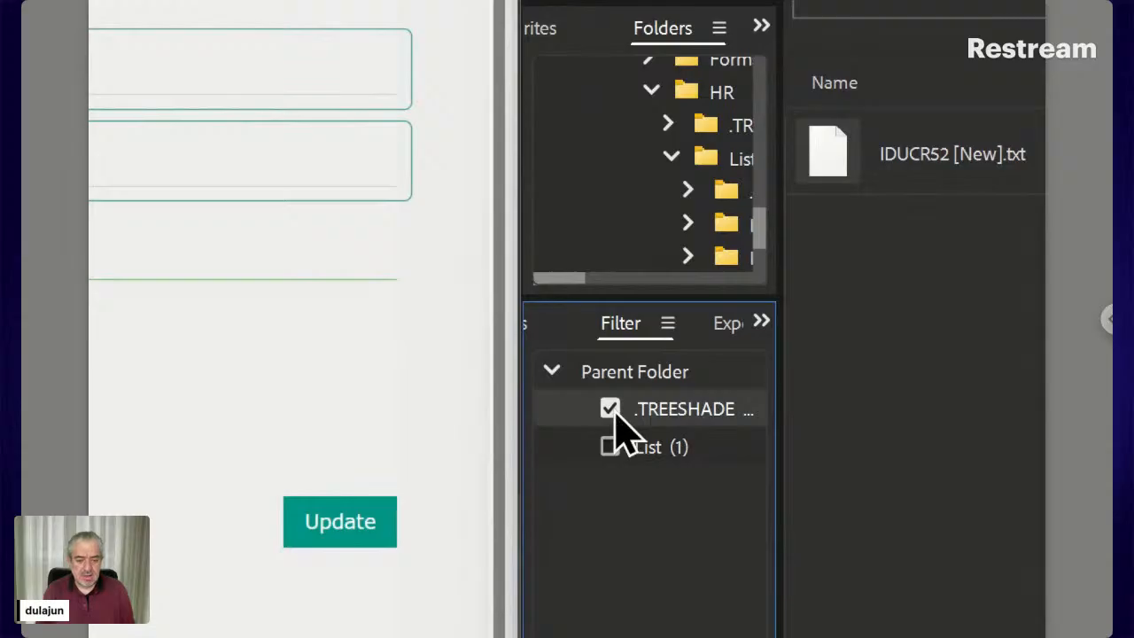
pyautogui.click(613, 413)
pyautogui.click(610, 436)
pyautogui.click(610, 447)
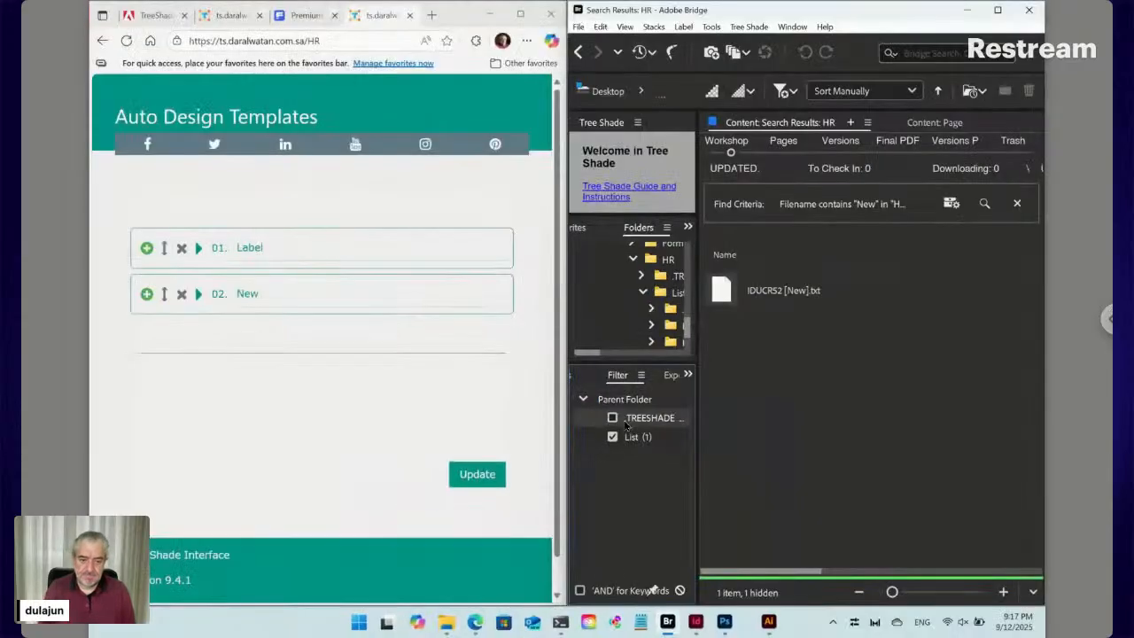
# Open the found New file's paired folder, then reopen List and select IDUCR52 [New].txt
pyautogui.click(778, 296)
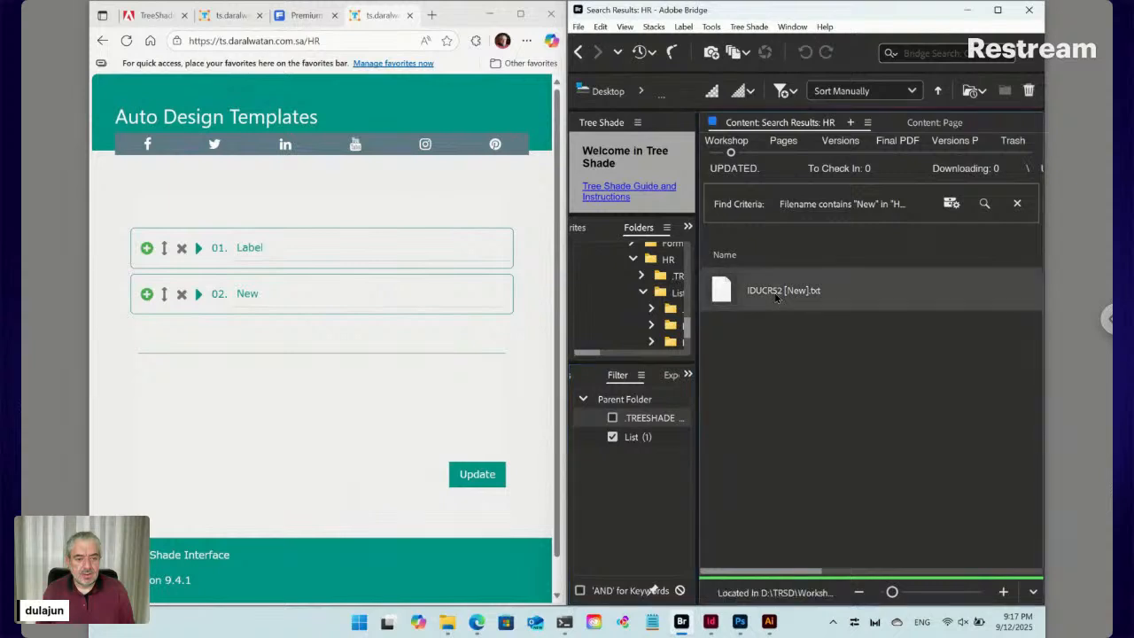
pyautogui.doubleClick(723, 294)
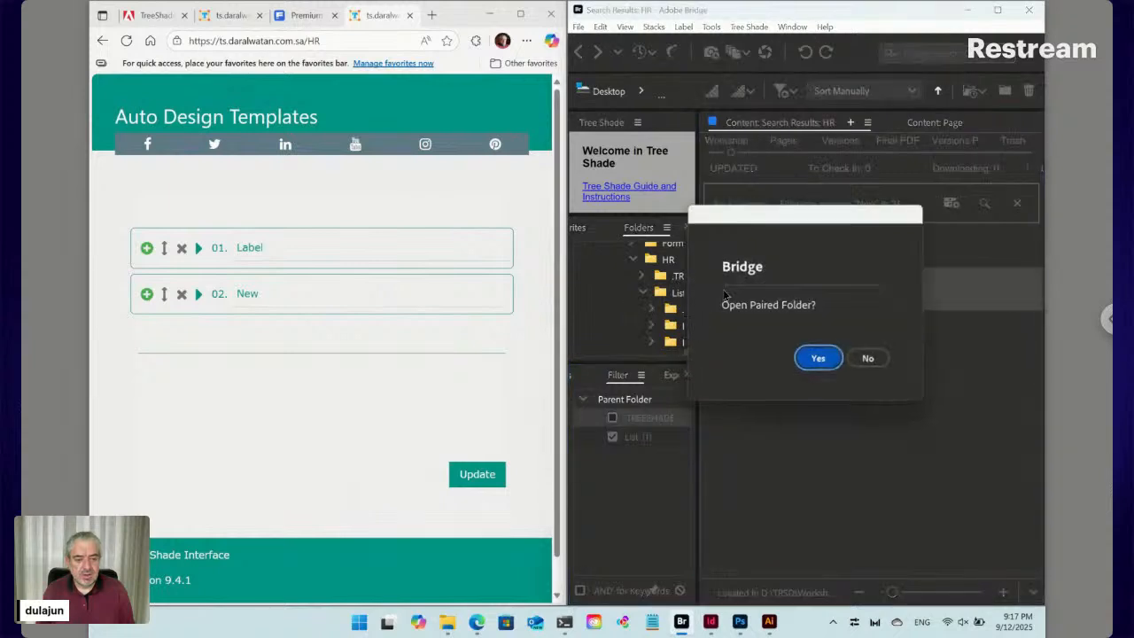
pyautogui.click(824, 363)
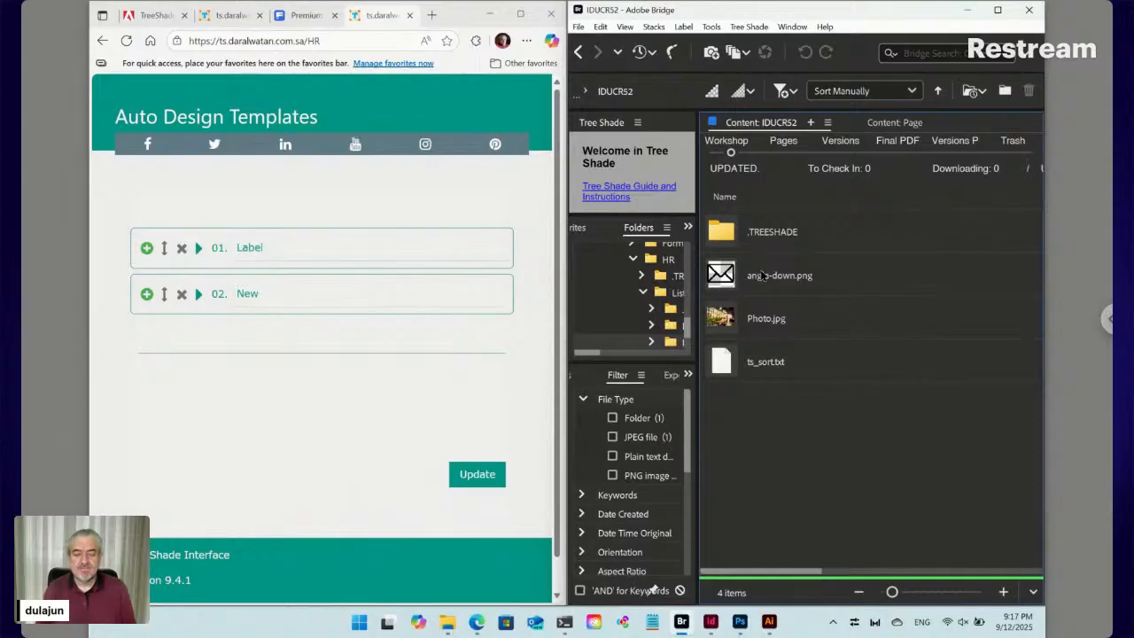
pyautogui.click(580, 53)
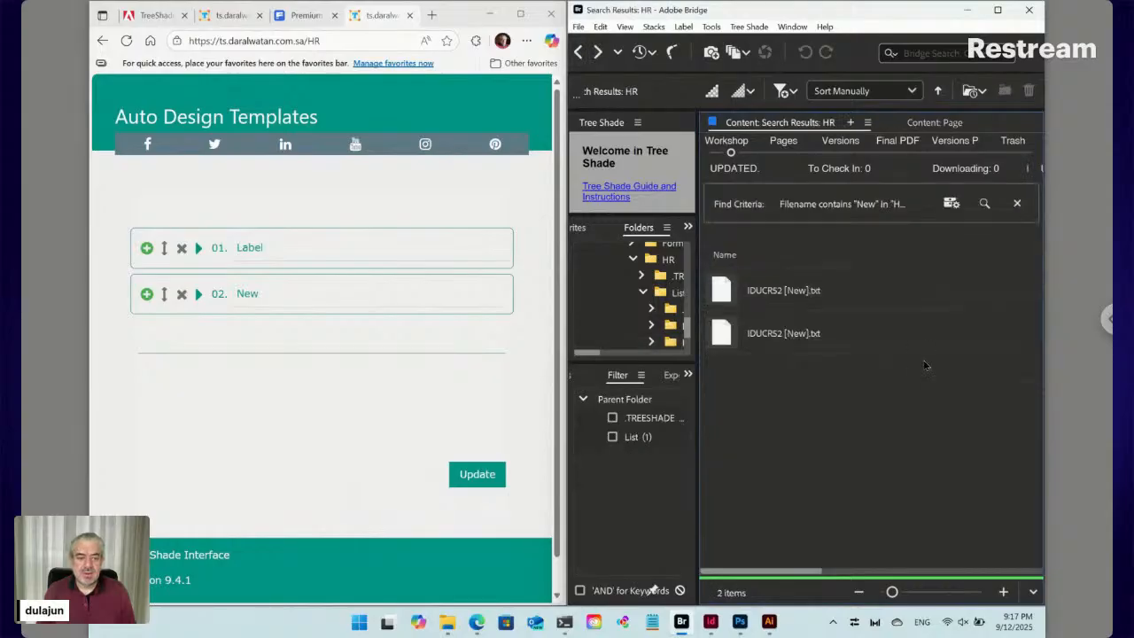
pyautogui.click(580, 53)
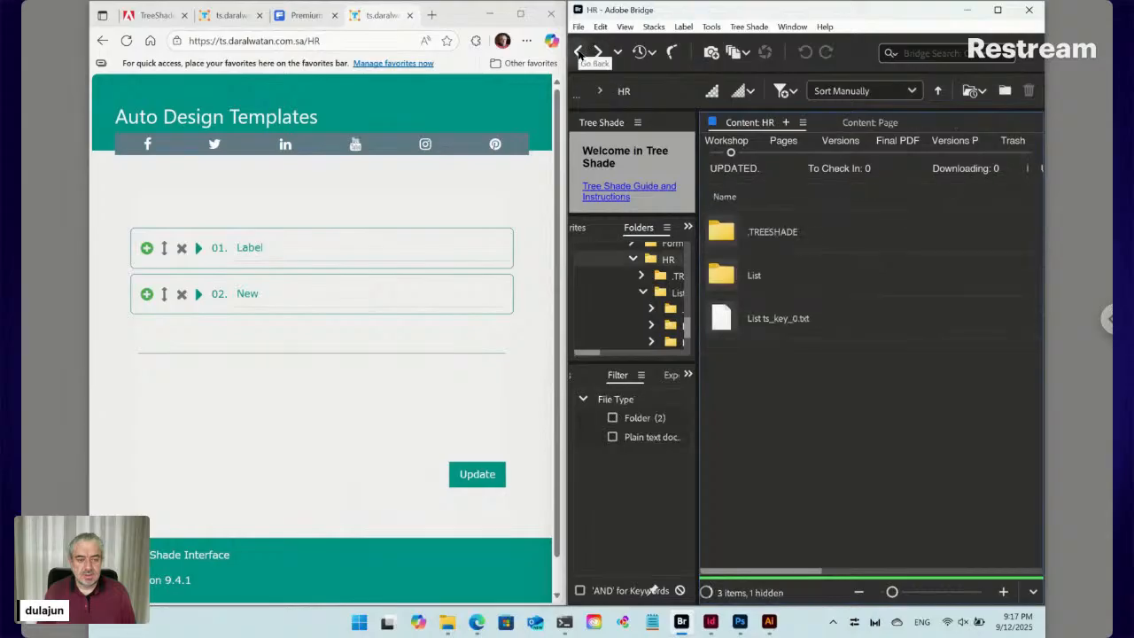
pyautogui.doubleClick(773, 285)
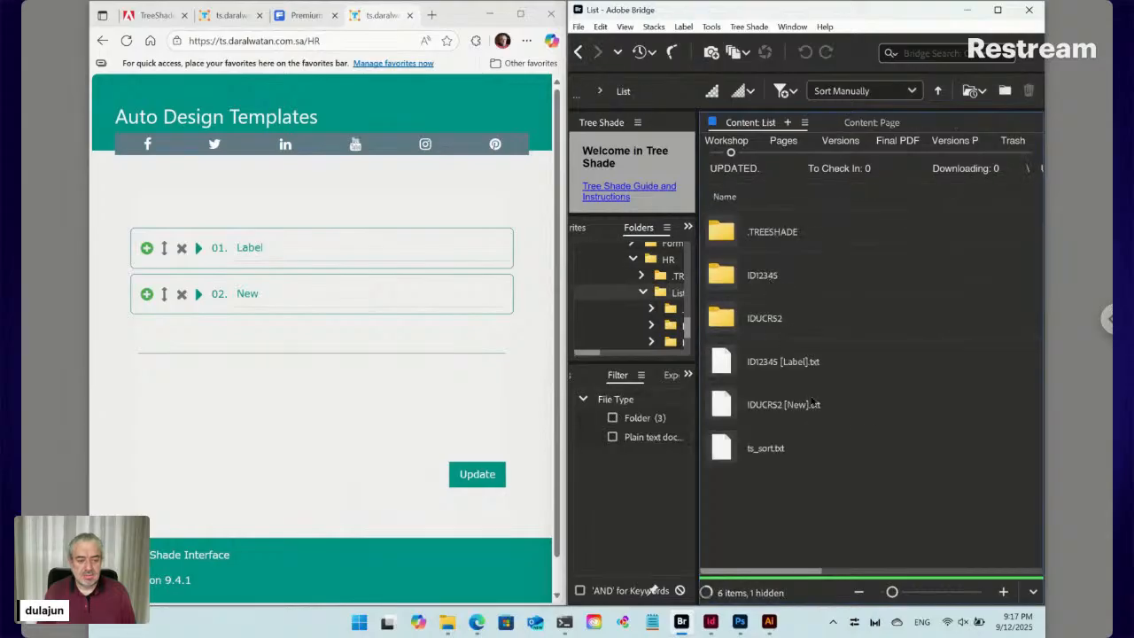
pyautogui.click(791, 410)
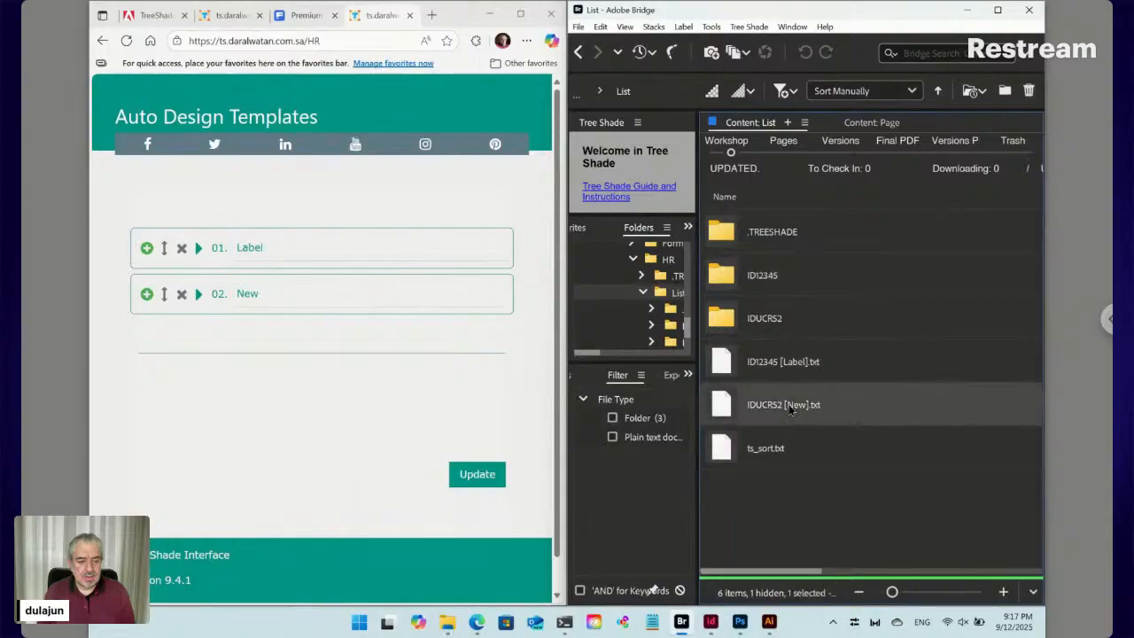
# Trash the New item IDUCR52 [New].txt and its paired IDUCR52 folder with Tree Shade > Move to Trash
pyautogui.click(751, 26)
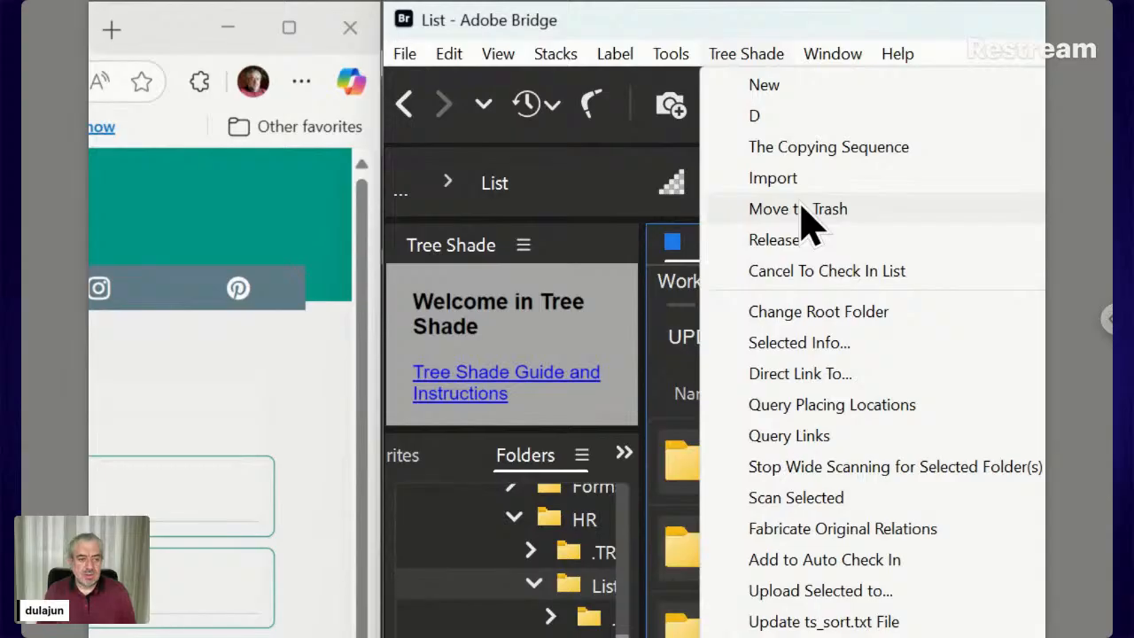
pyautogui.click(802, 211)
pyautogui.moveTo(768, 435); pyautogui.dragTo(628, 131)
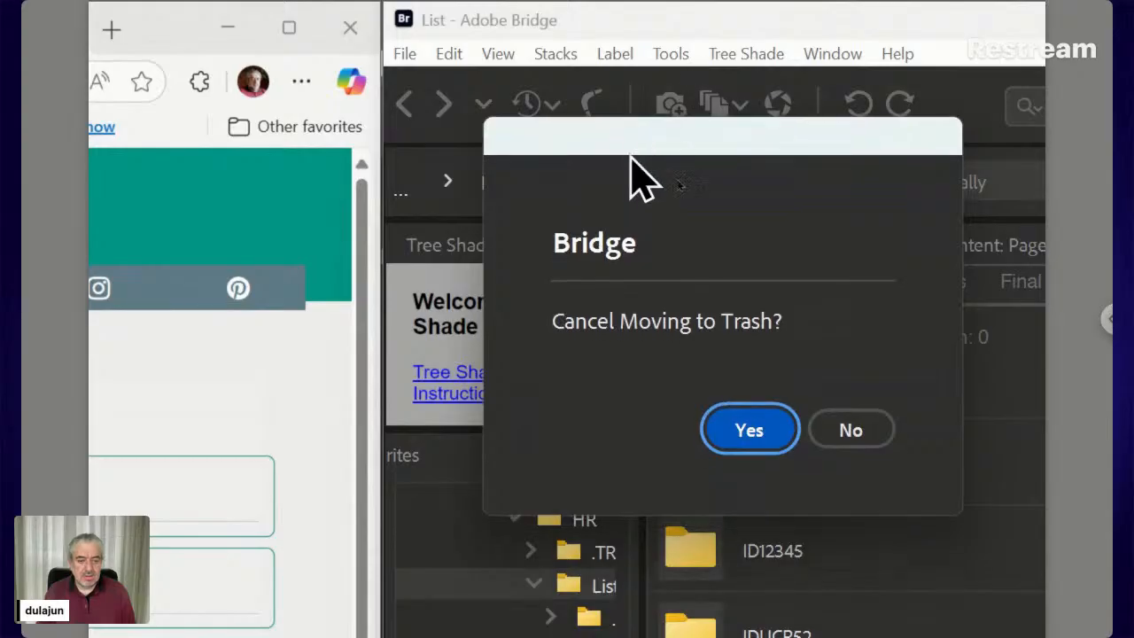
pyautogui.click(847, 432)
pyautogui.moveTo(849, 434); pyautogui.dragTo(716, 261)
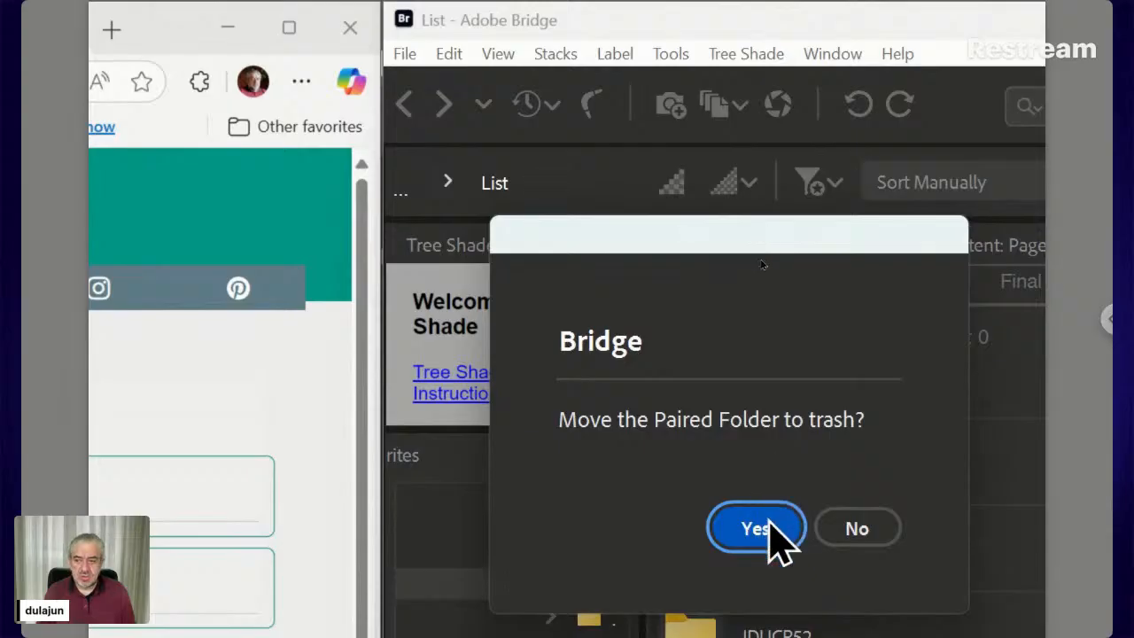
pyautogui.click(761, 521)
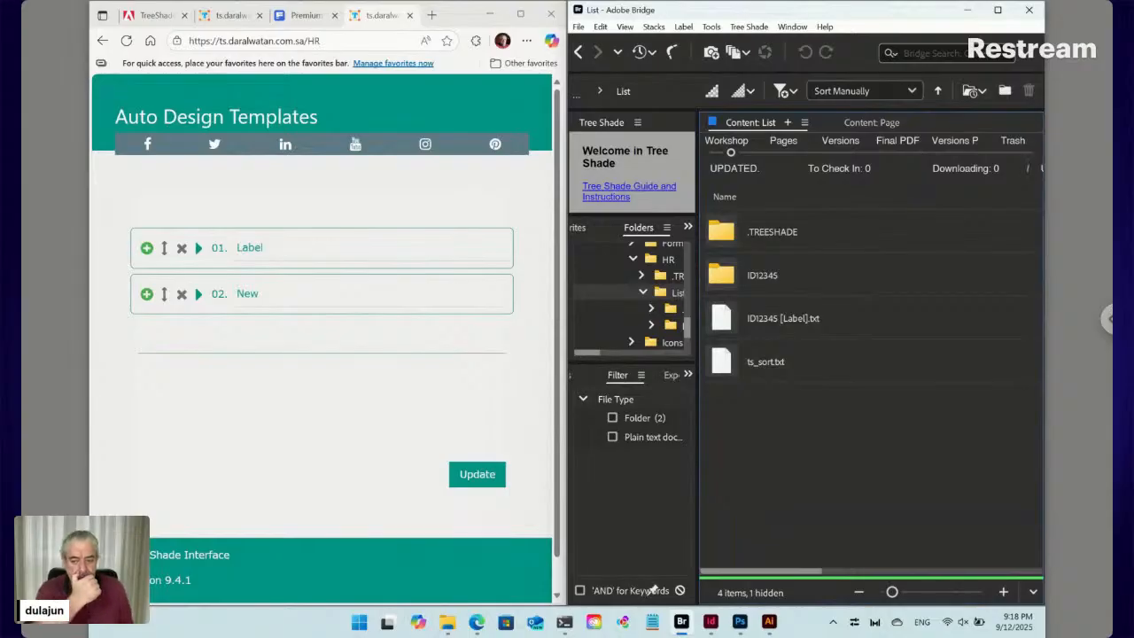
# Open ID12345 and move angle-down.svg and Photo.jpg to the trash, keeping ts_sort.txt
pyautogui.doubleClick(762, 275)
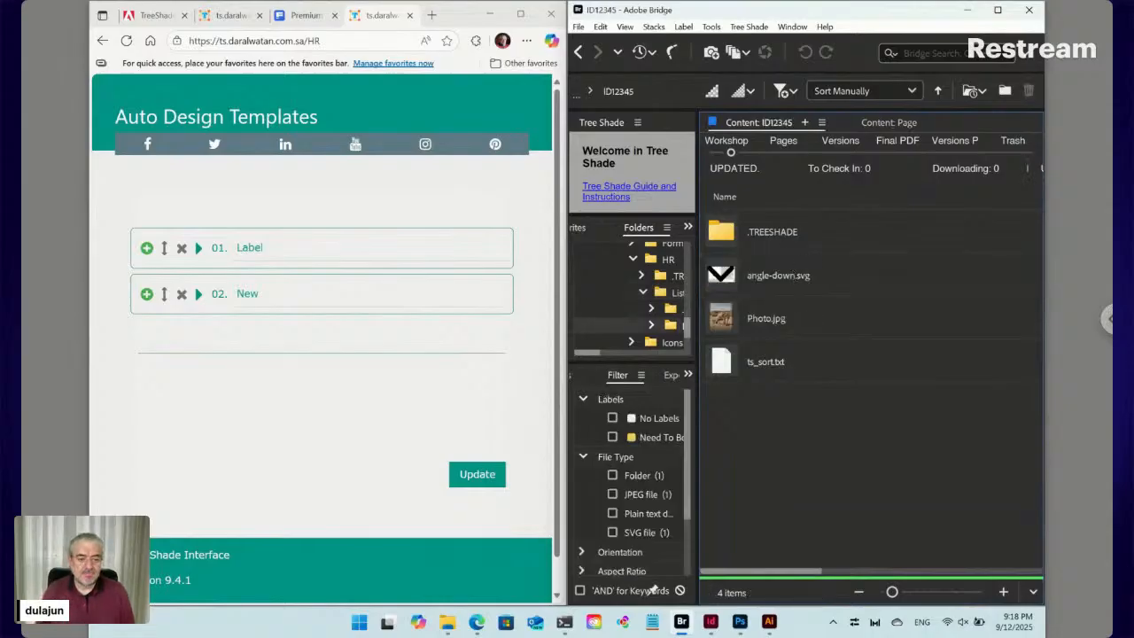
pyautogui.click(795, 285)
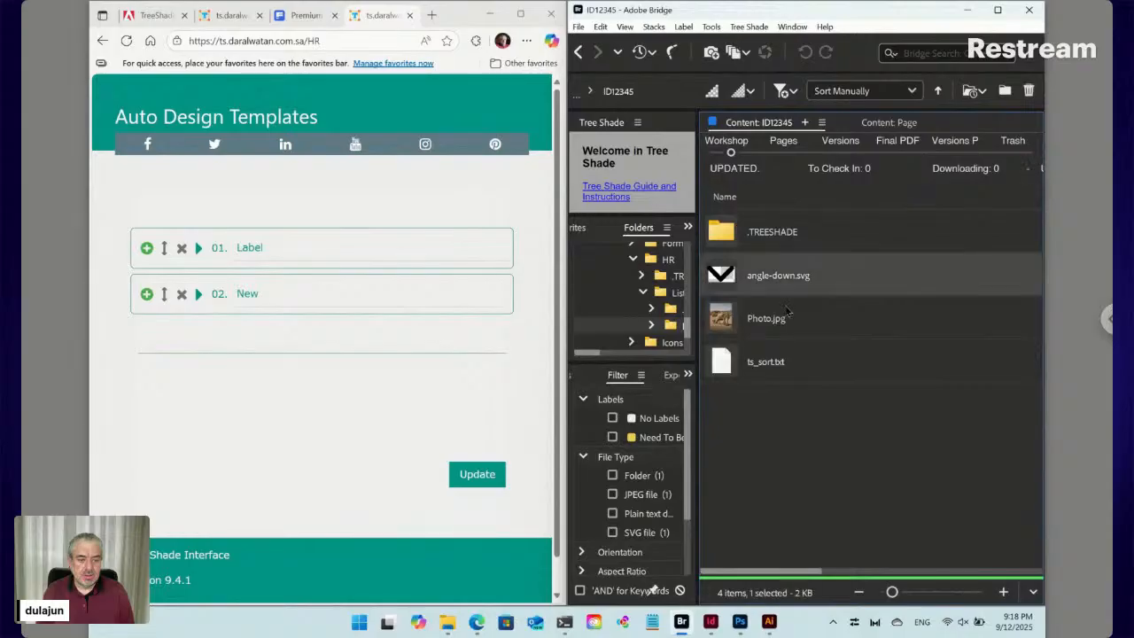
pyautogui.keyDown('shift'); pyautogui.click(785, 320); pyautogui.keyUp('shift')
pyautogui.click(750, 27)
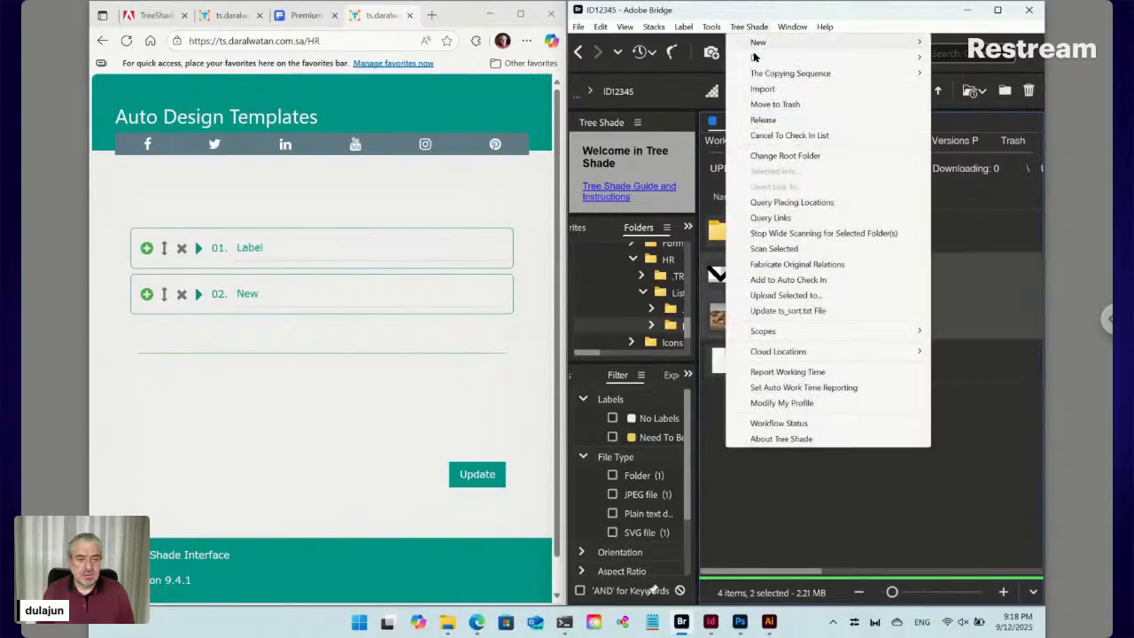
pyautogui.click(762, 106)
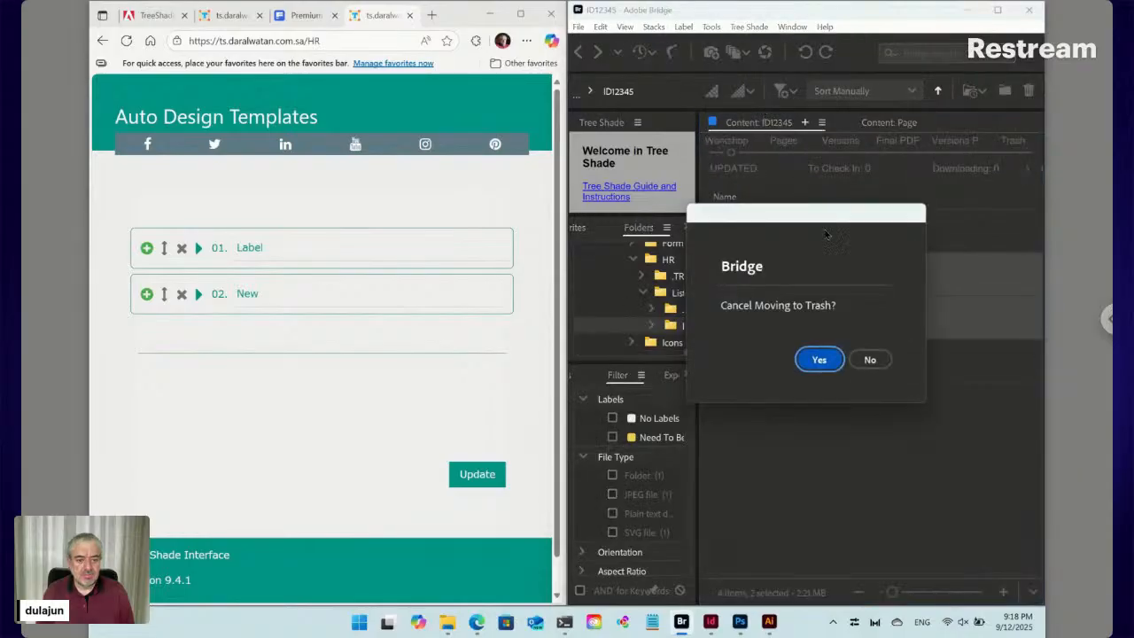
pyautogui.click(866, 359)
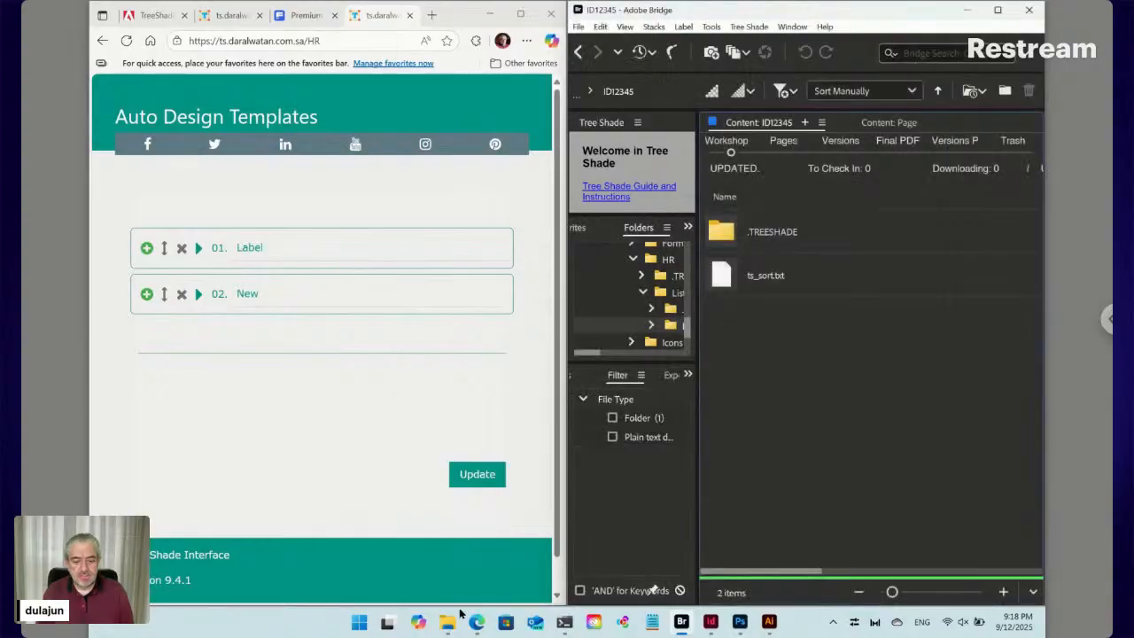
# Zoom Illustrator to 100% and center the full black-front, white-back business card artboard
pyautogui.moveTo(450, 620)
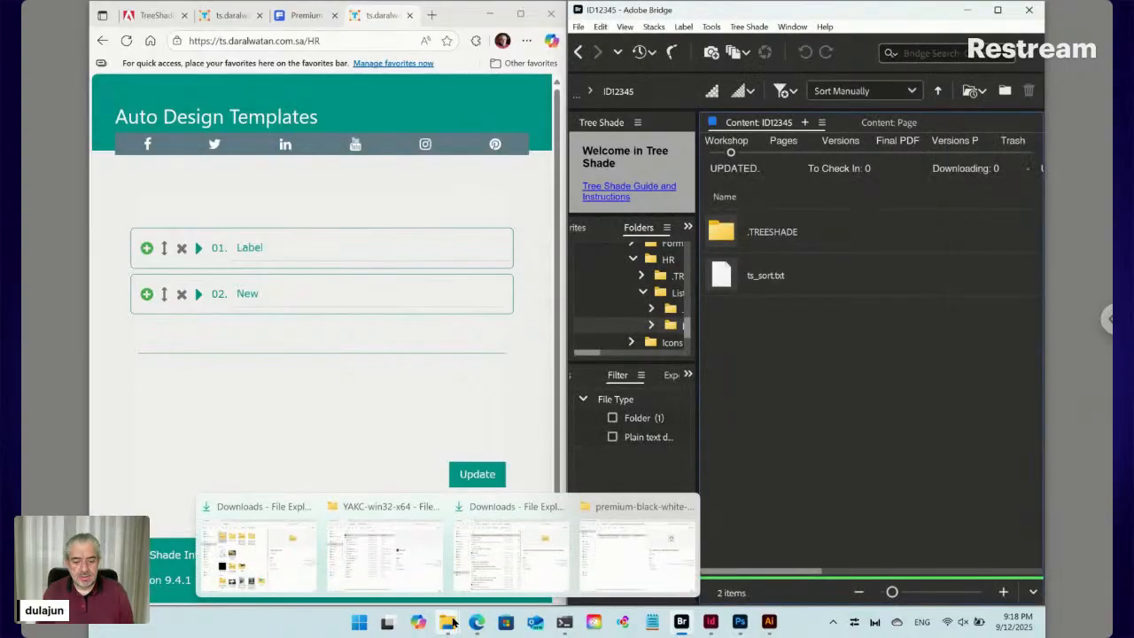
pyautogui.click(614, 577)
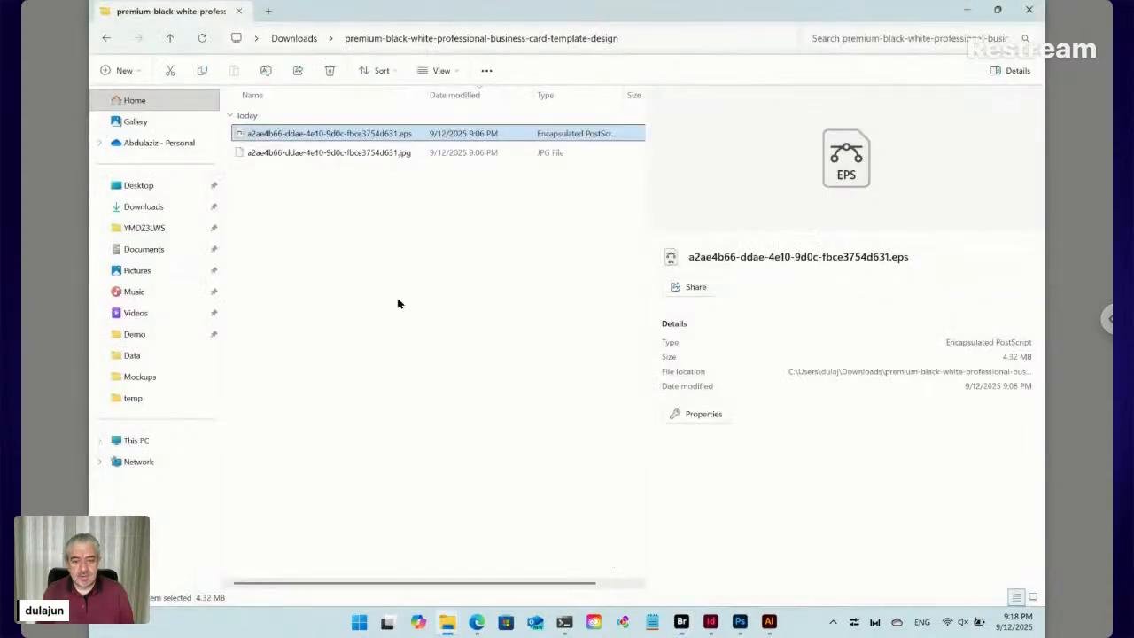
pyautogui.click(769, 622)
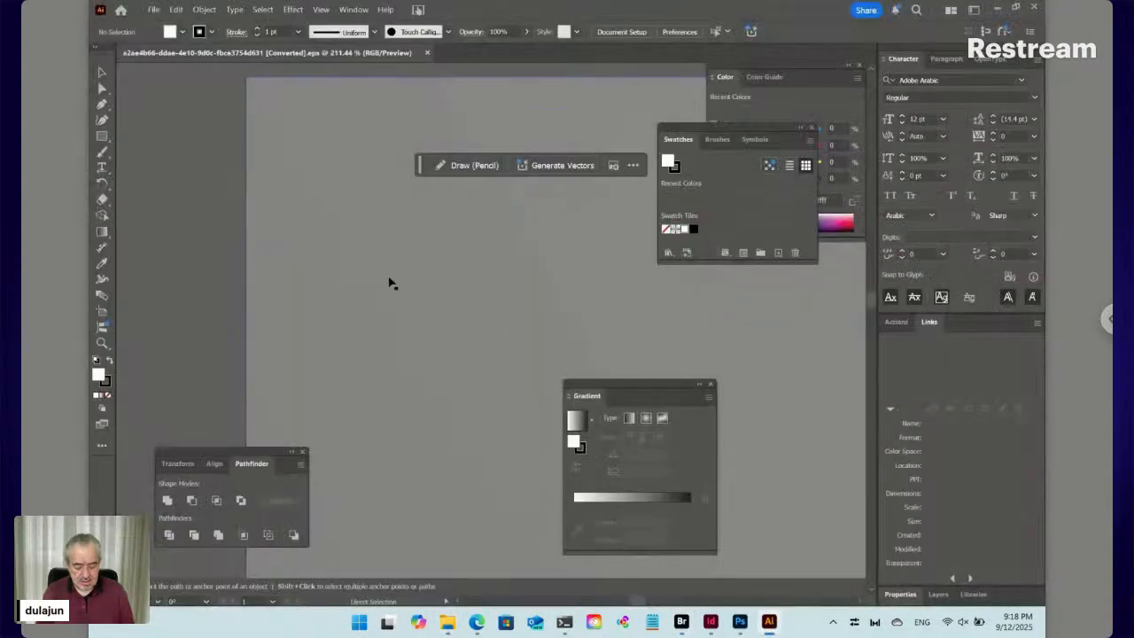
pyautogui.hotkey('ctrl', '-')
pyautogui.hotkey('ctrl', '-')
pyautogui.hotkey('ctrl', '-')
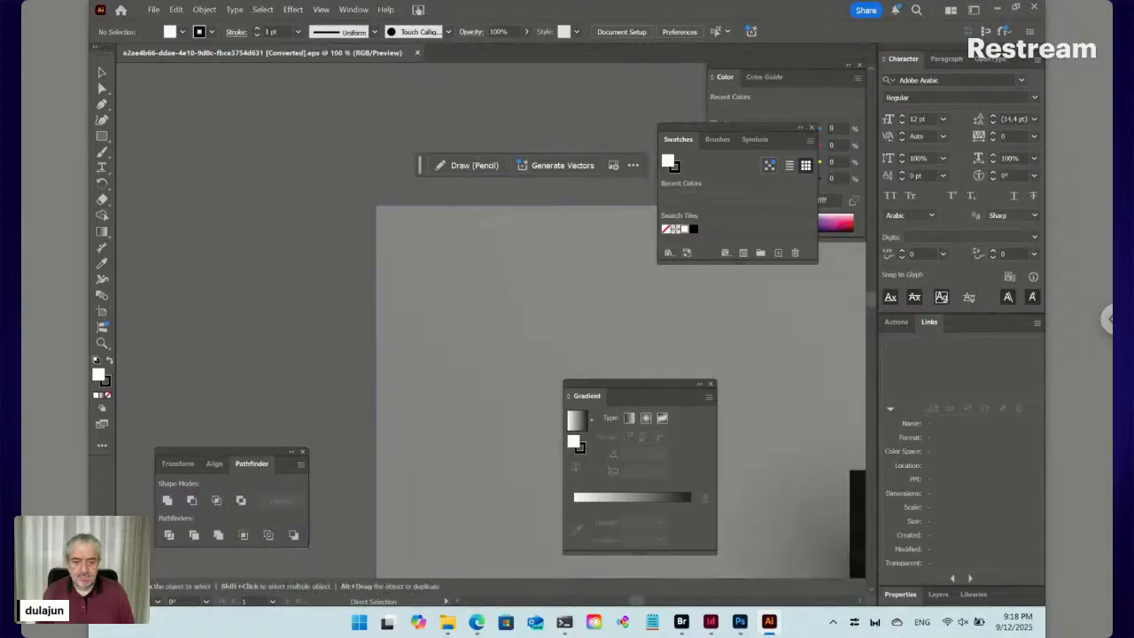
pyautogui.hotkey('ctrl', '-')
pyautogui.hotkey('ctrl', '-')
pyautogui.hotkey('ctrl', '-')
pyautogui.hotkey('ctrl', '-')
pyautogui.hotkey('ctrl', '-')
pyautogui.hotkey('ctrl', '-')
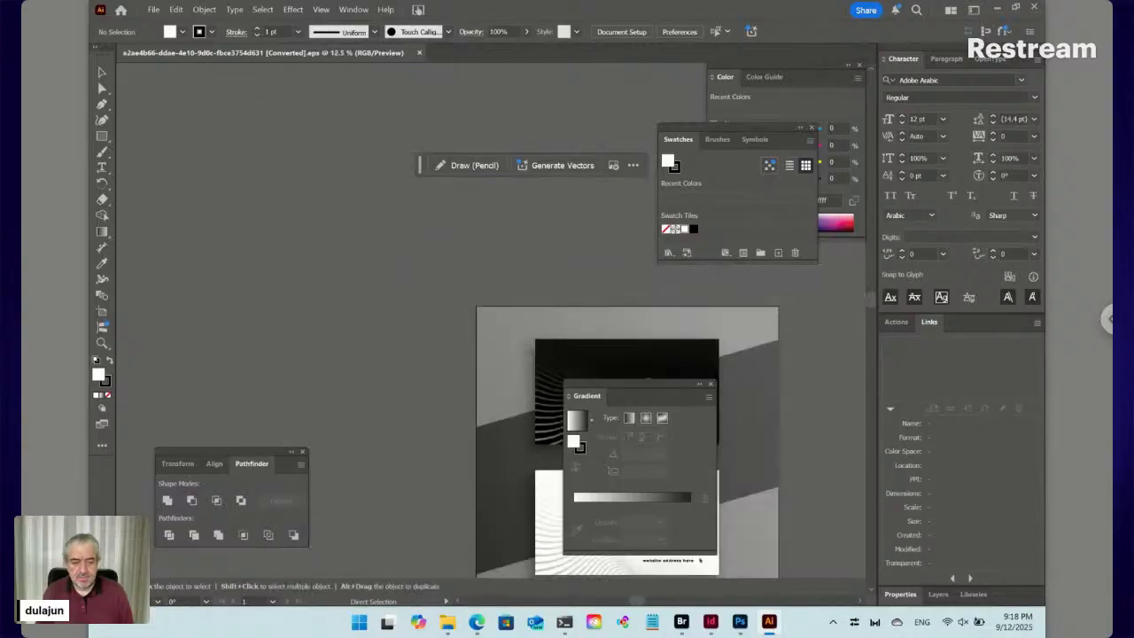
pyautogui.moveTo(433, 288); pyautogui.dragTo(314, 119)
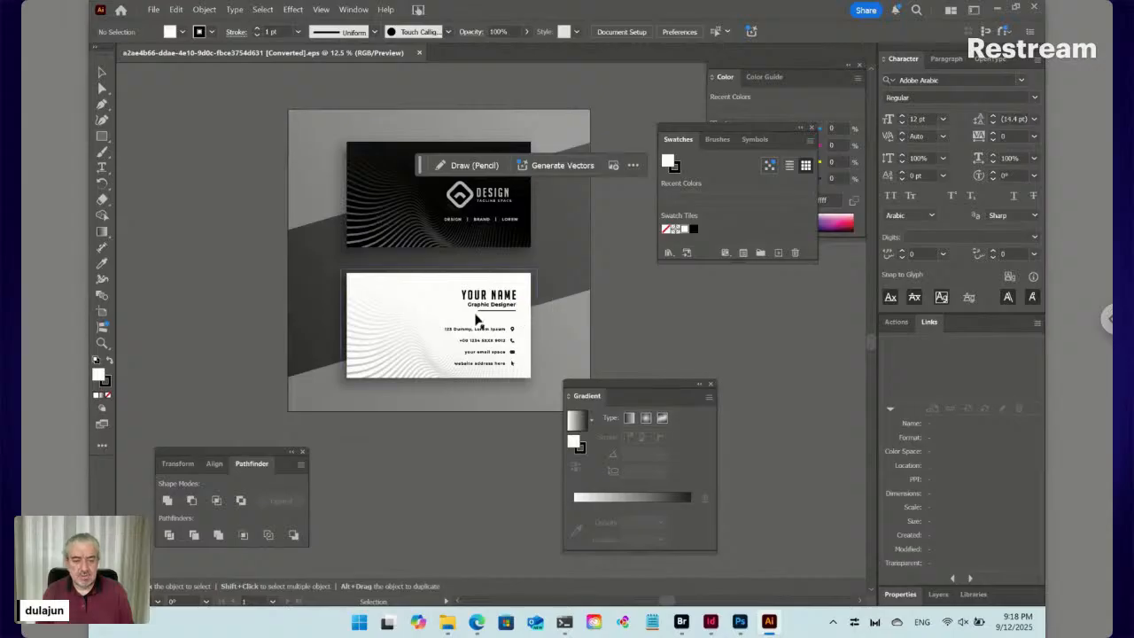
pyautogui.moveTo(567, 275); pyautogui.dragTo(465, 253)
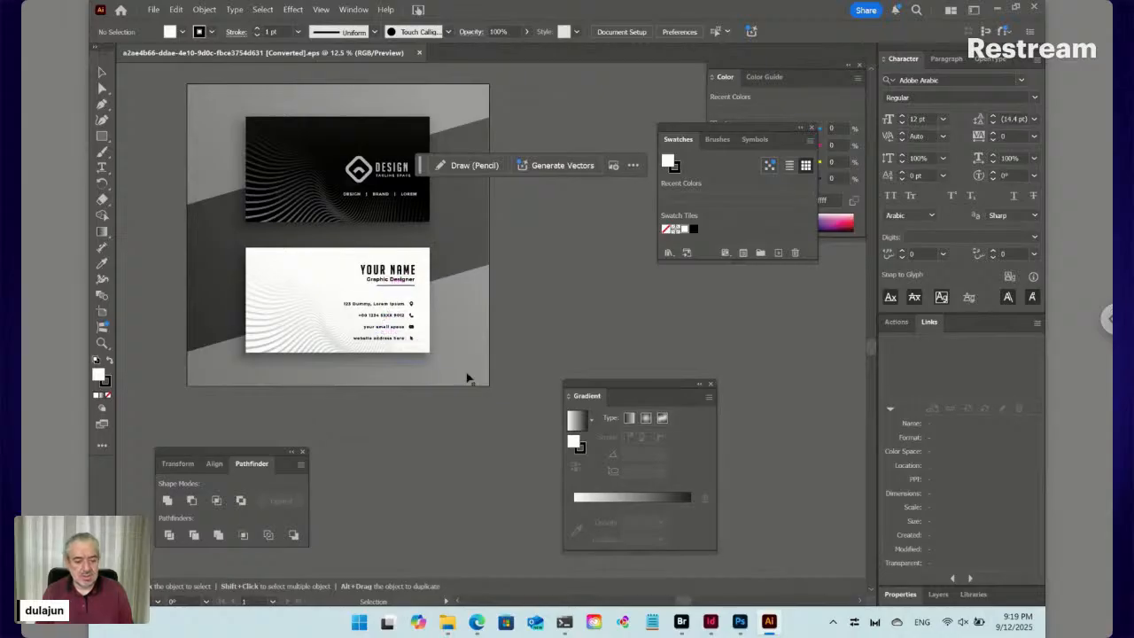
pyautogui.click(682, 622)
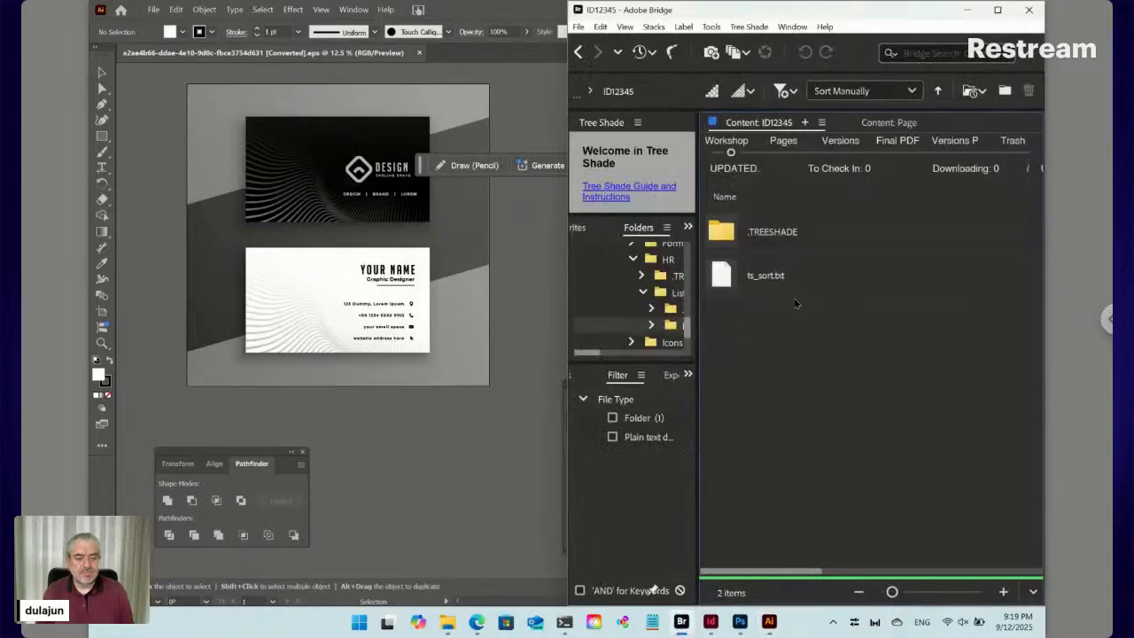
# Create a Data item named Data ts_key in ID12345, then bring up the Auto Design Templates web form
pyautogui.click(757, 27)
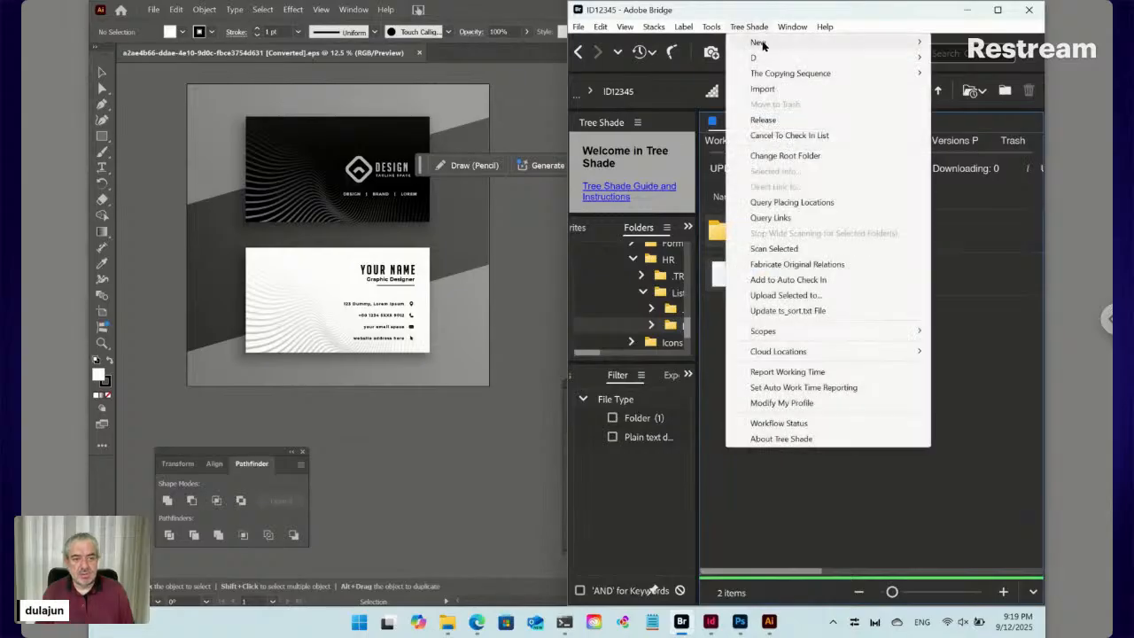
pyautogui.moveTo(763, 45)
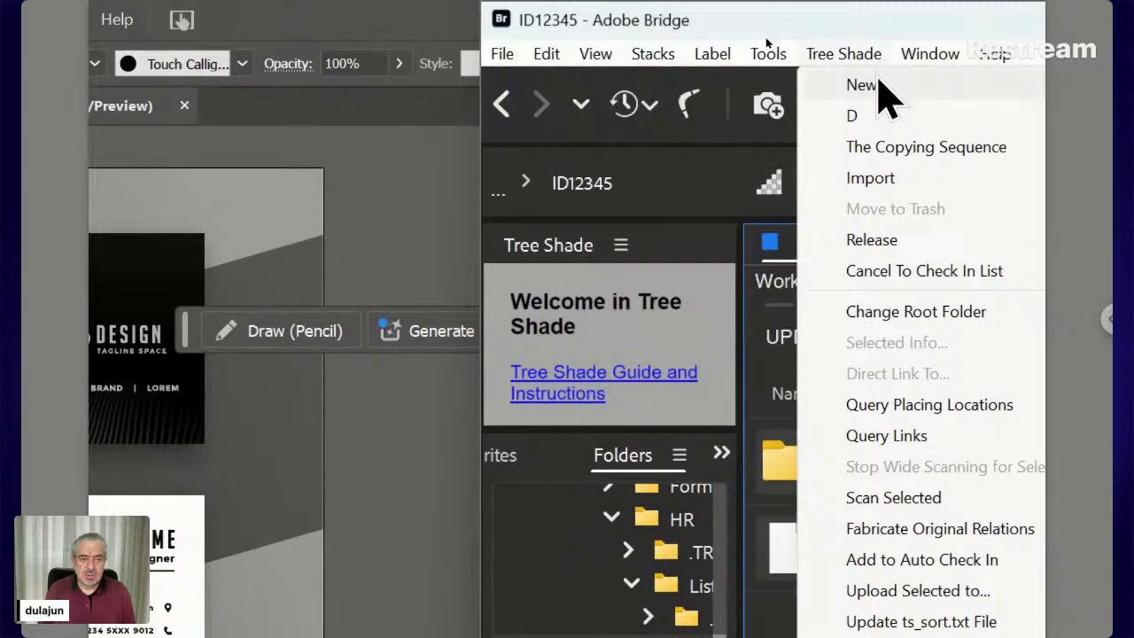
pyautogui.click(701, 147)
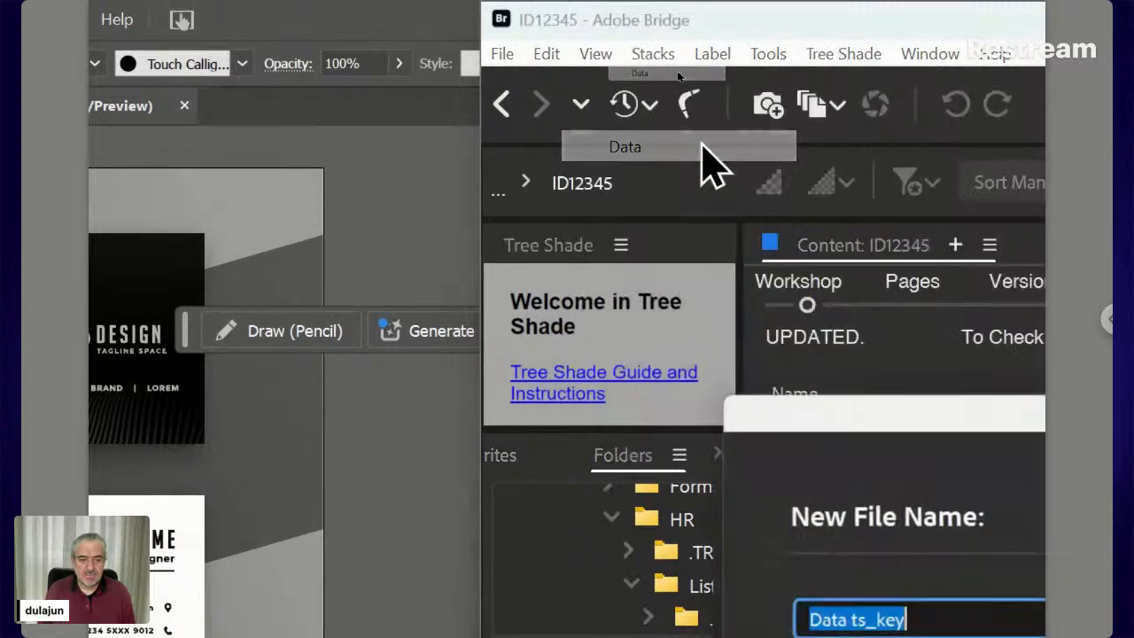
pyautogui.moveTo(811, 415); pyautogui.dragTo(676, 210)
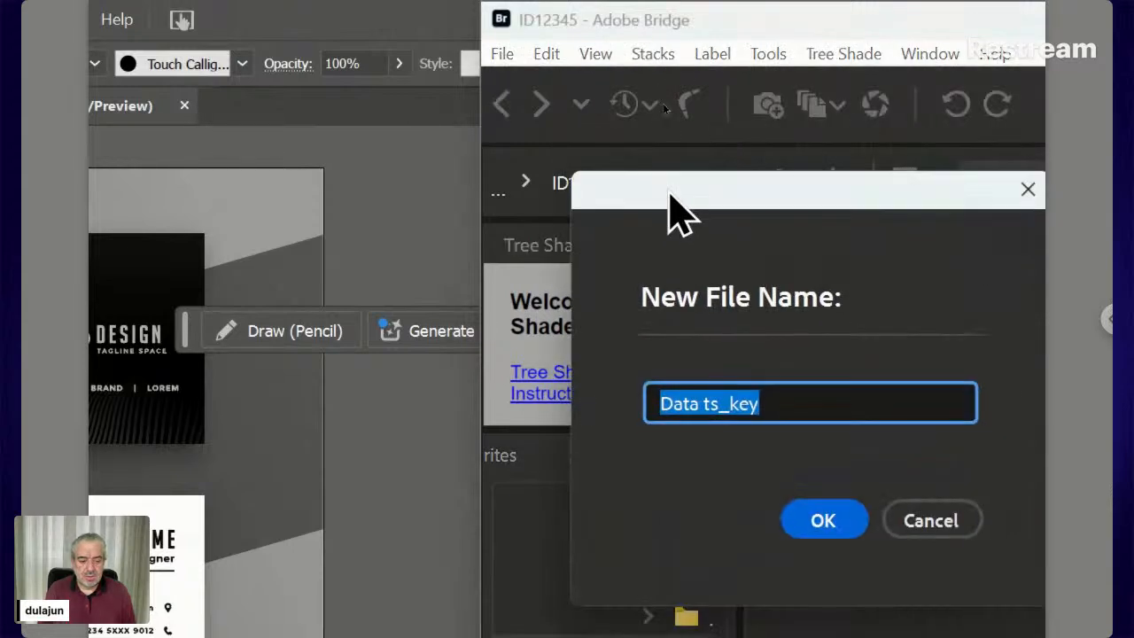
pyautogui.click(835, 532)
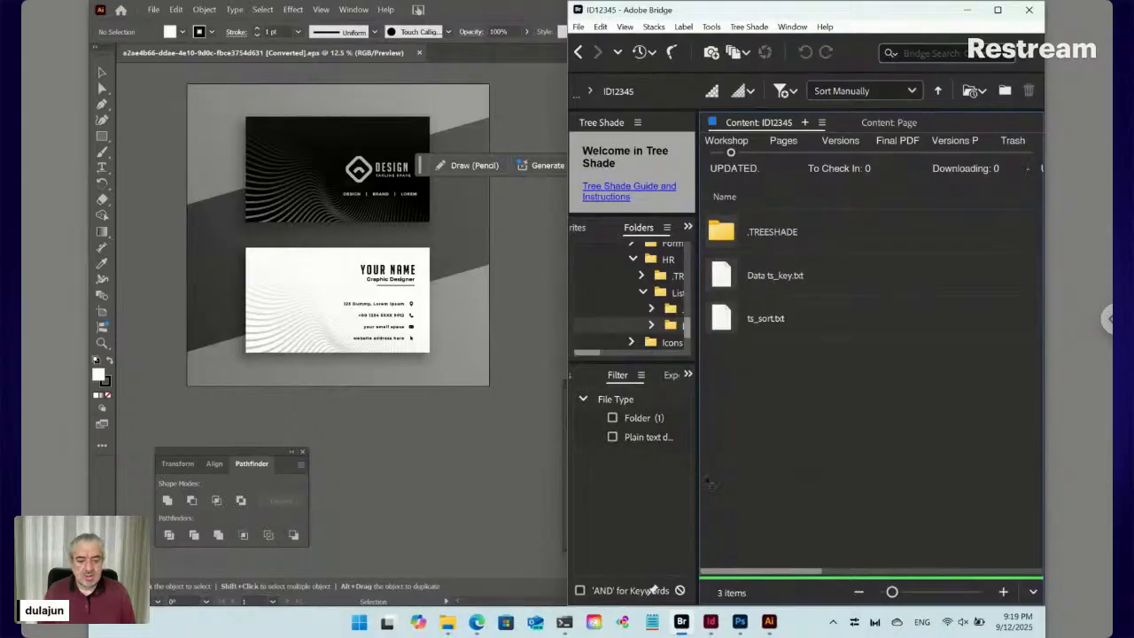
pyautogui.click(477, 622)
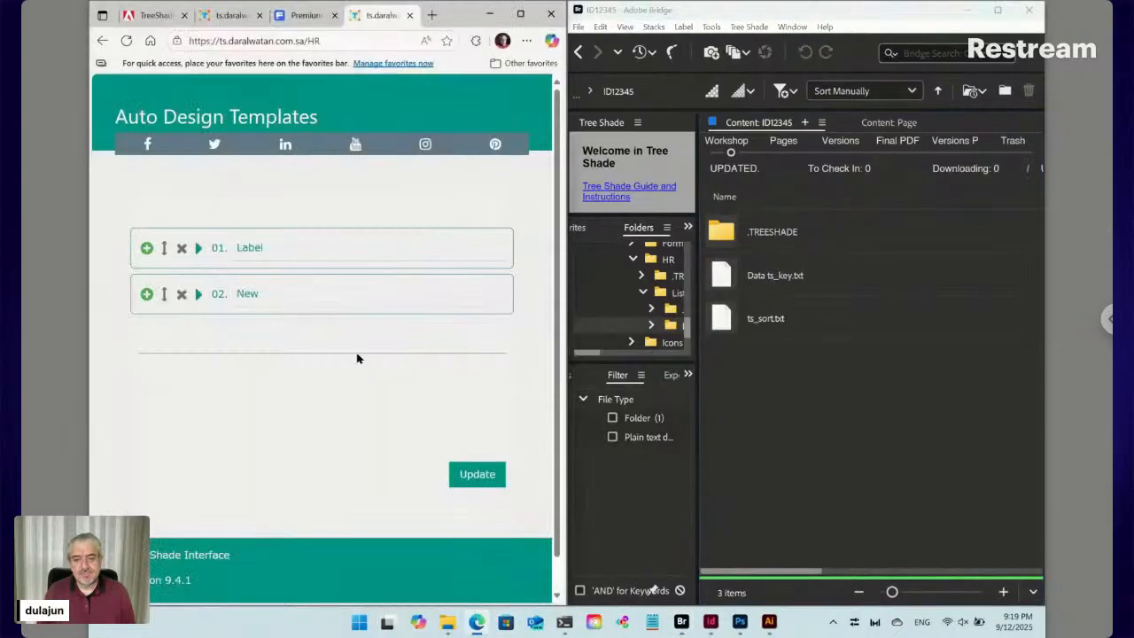
# Reload the HR form so it lists only the 01. Label entry, then refocus Bridge's ID12345 folder
pyautogui.click(127, 41)
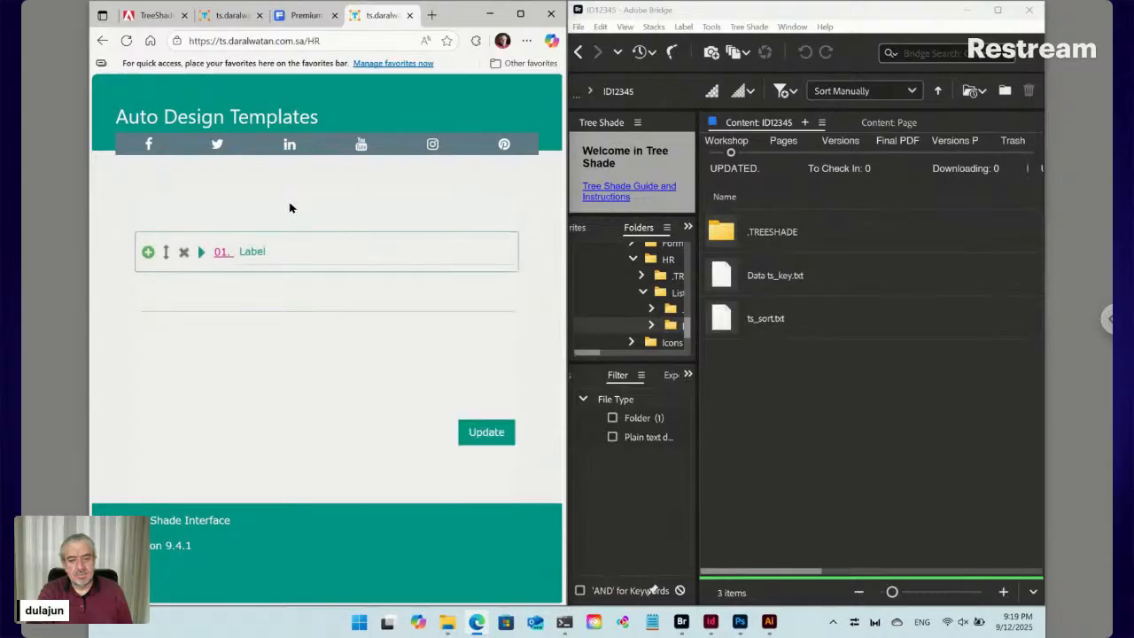
pyautogui.click(221, 254)
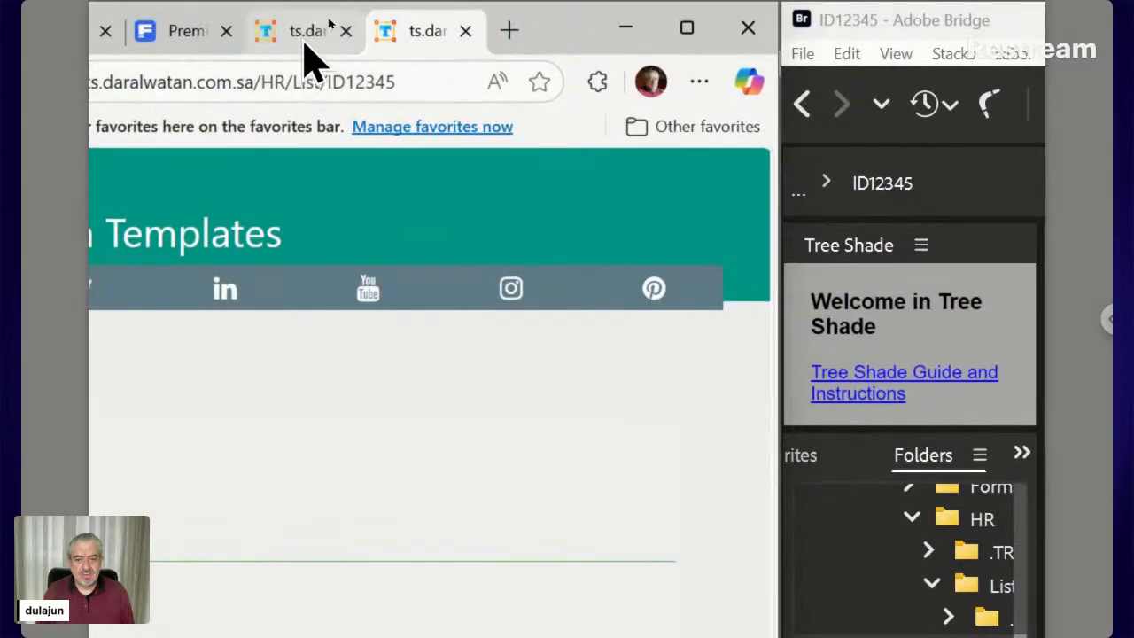
pyautogui.click(329, 15)
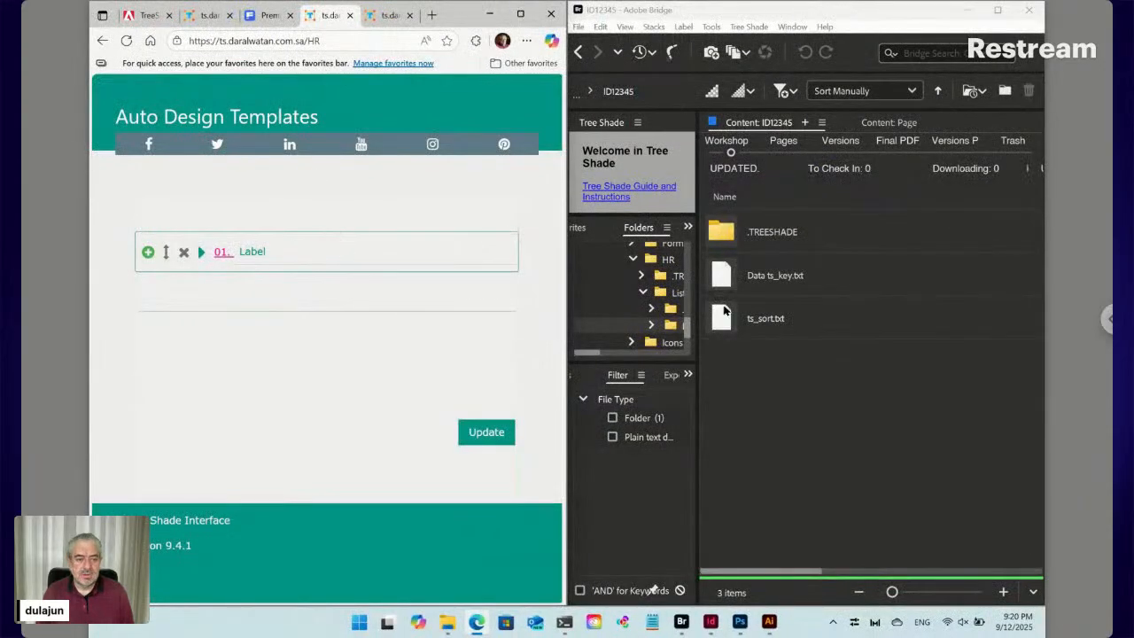
pyautogui.click(796, 372)
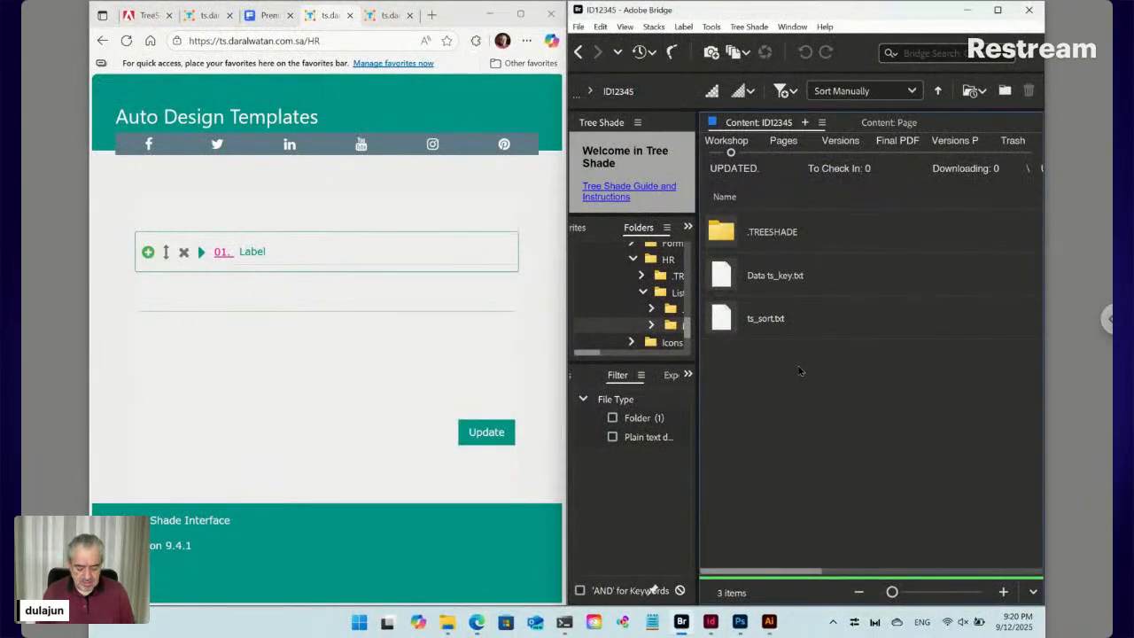
# Make a new folder named Data in ID12345 with Ctrl+Shift+N and open it
pyautogui.hotkey('ctrl', 'shift', 'n')
pyautogui.write('Data')
pyautogui.press('Return')
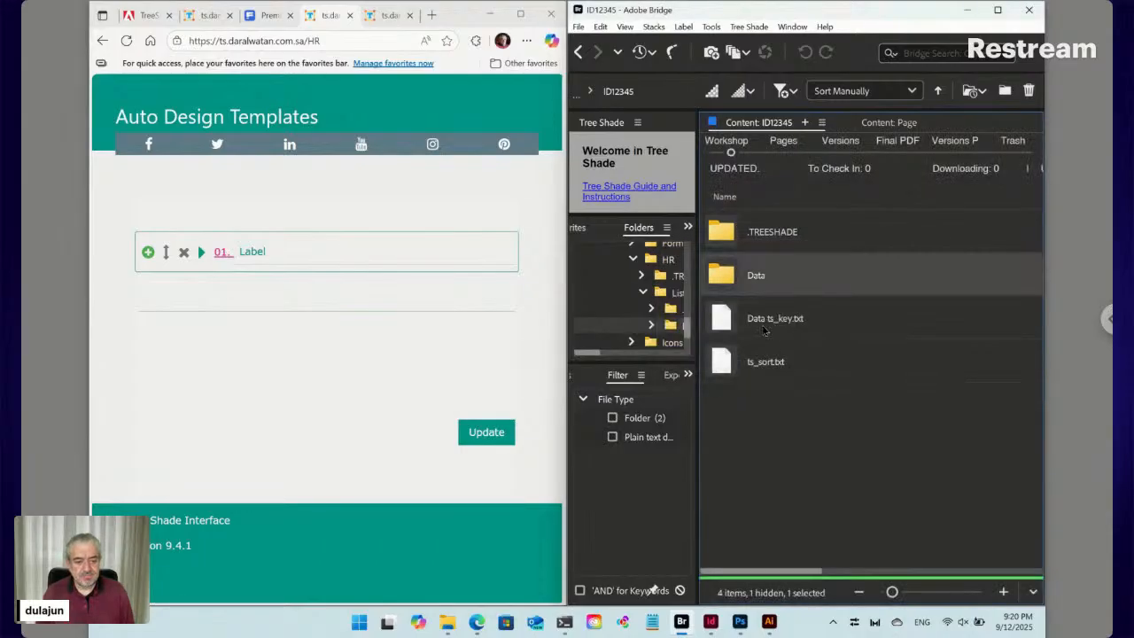
pyautogui.doubleClick(730, 282)
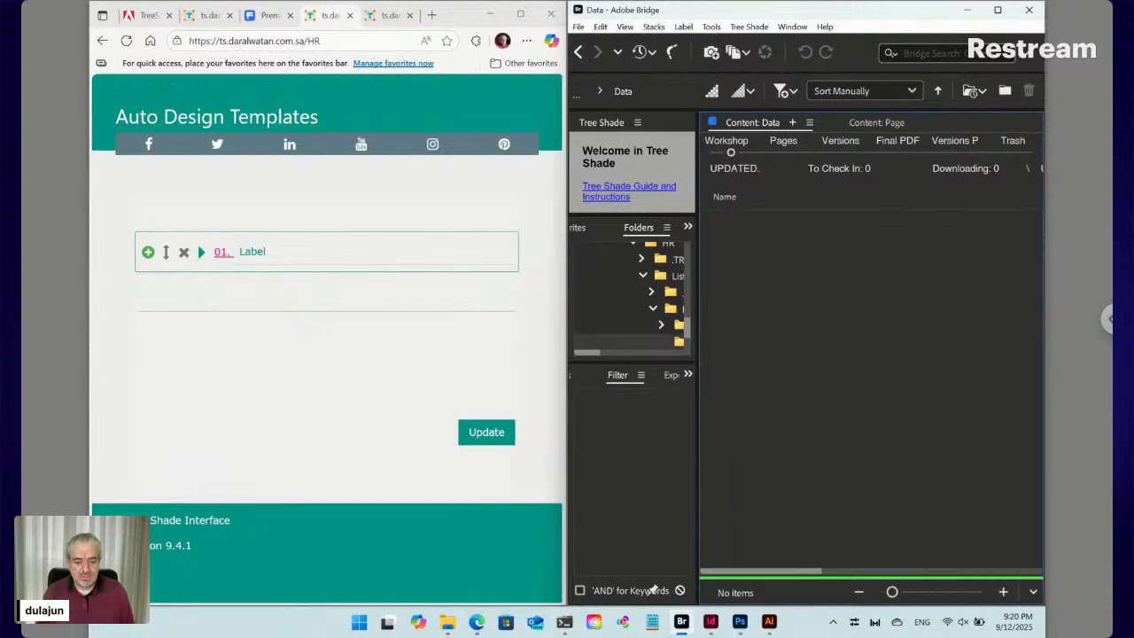
# Show the Downloads folder as Medium icons and select the art.png icon file
pyautogui.moveTo(447, 625)
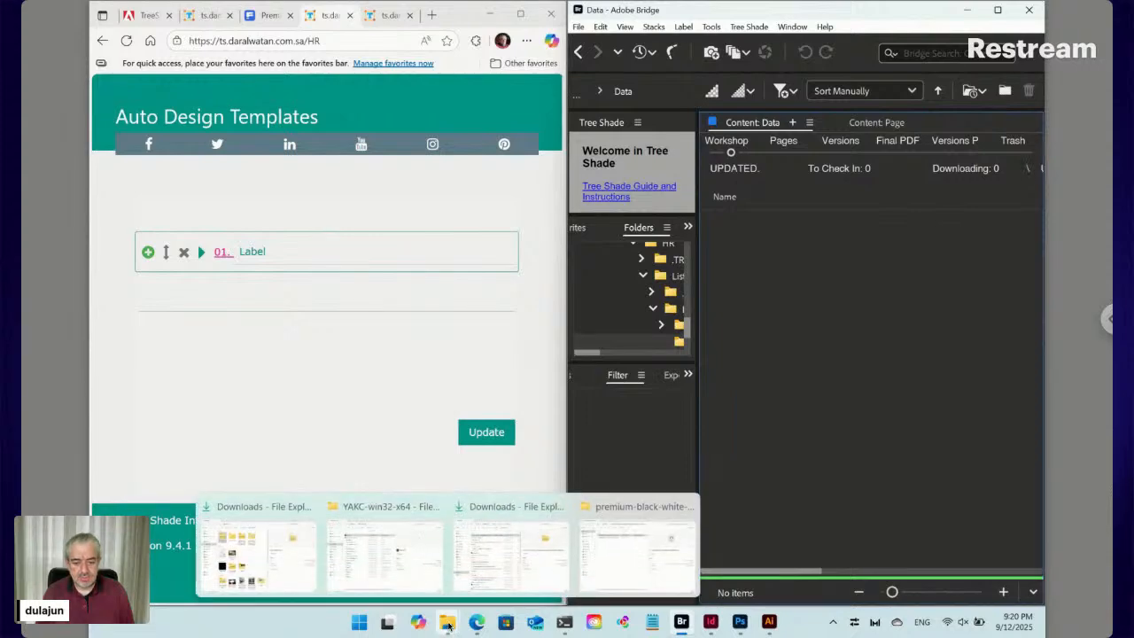
pyautogui.click(514, 576)
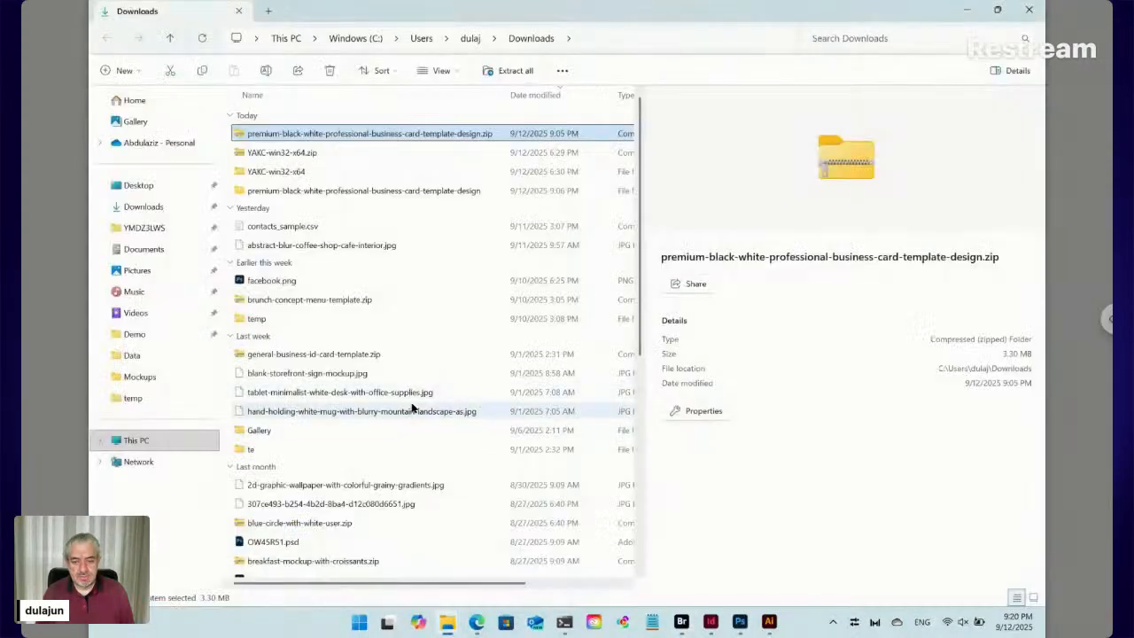
pyautogui.scroll(-1, 412, 408)
pyautogui.scroll(-4, 412, 408)
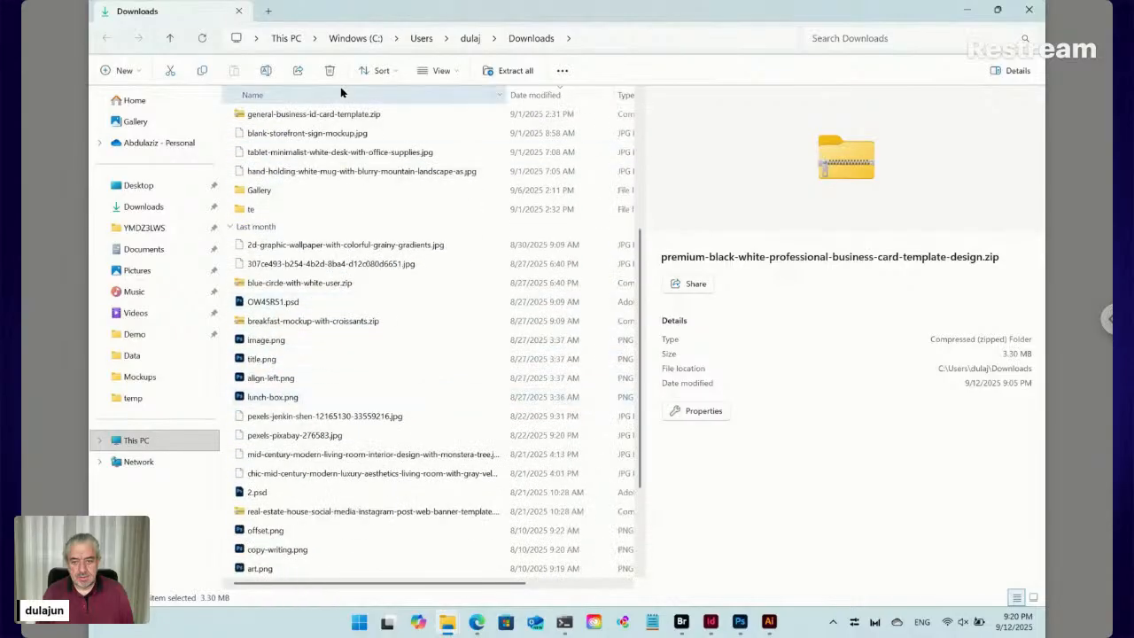
pyautogui.click(426, 74)
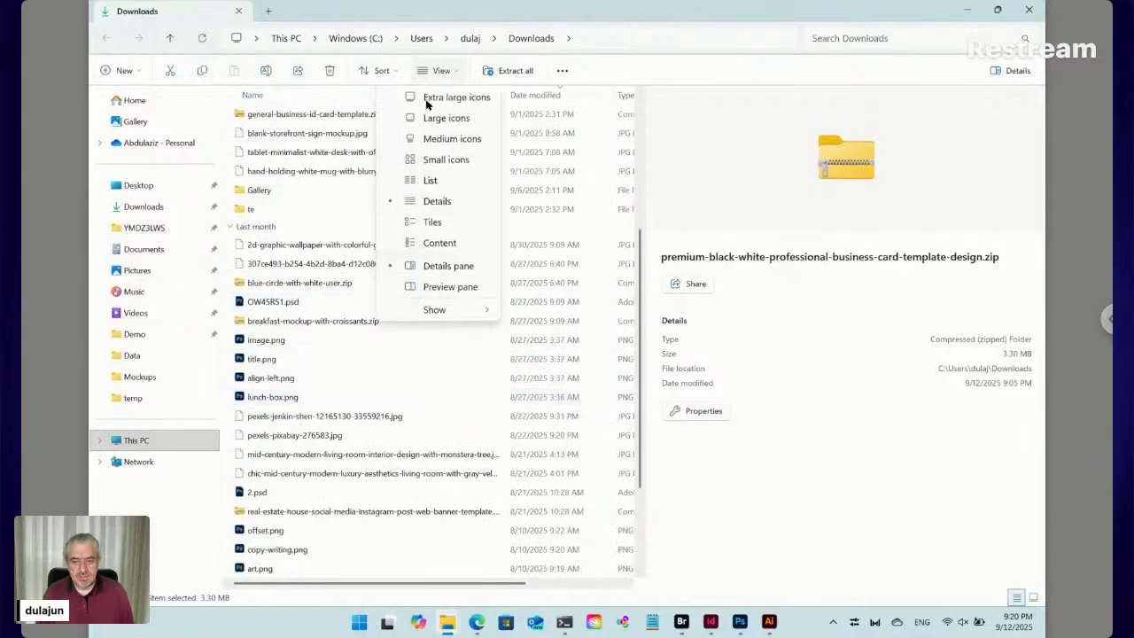
pyautogui.click(431, 144)
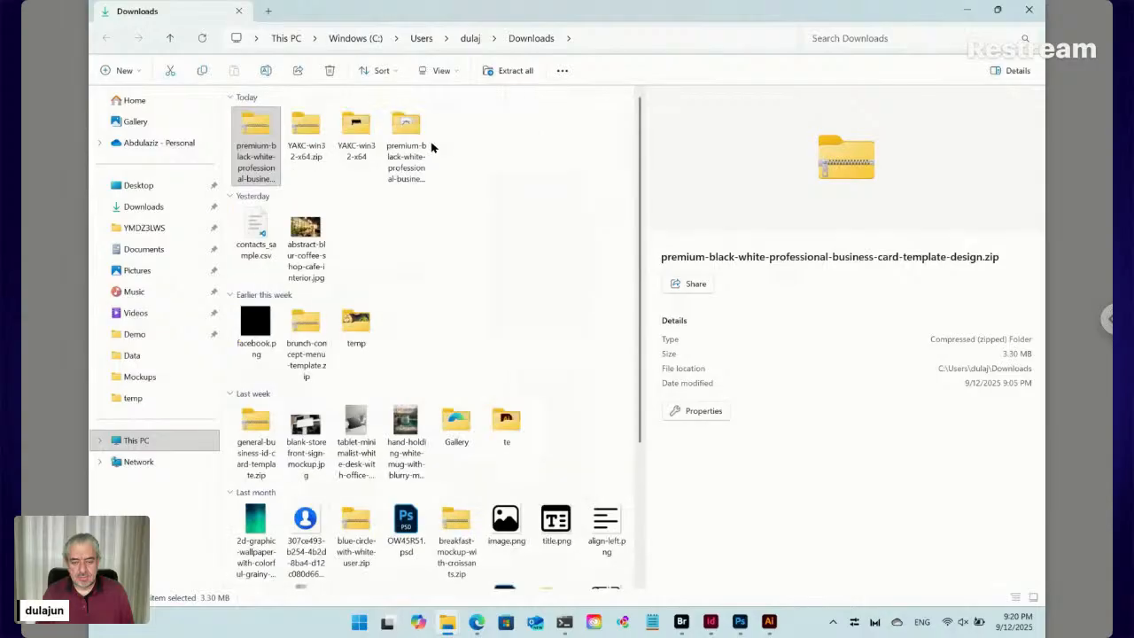
pyautogui.scroll(-5, 461, 282)
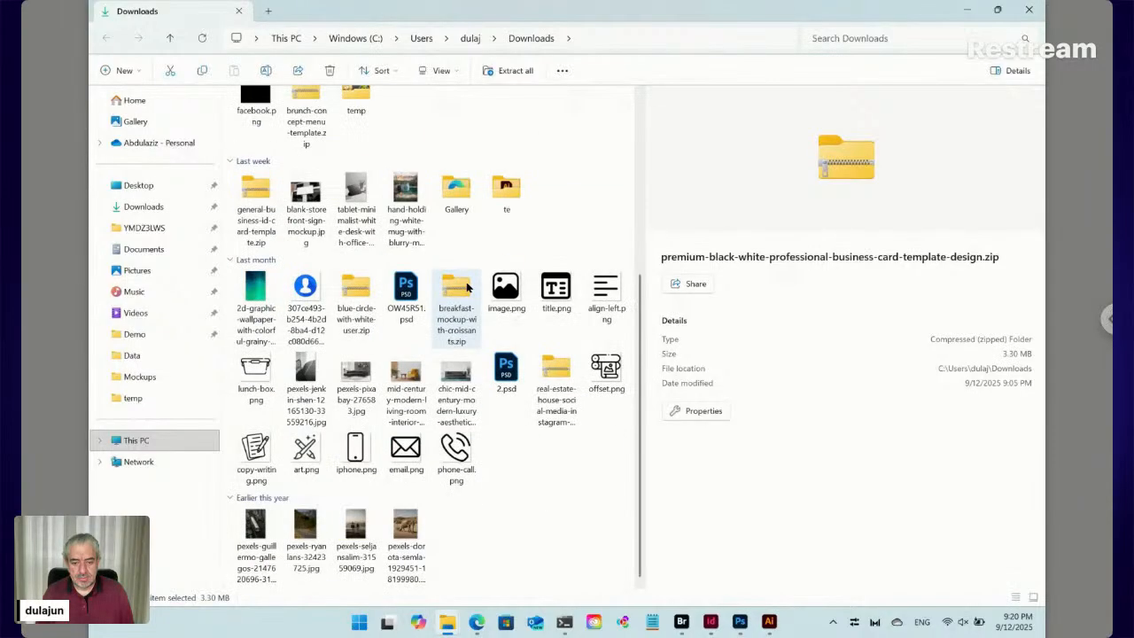
pyautogui.click(305, 448)
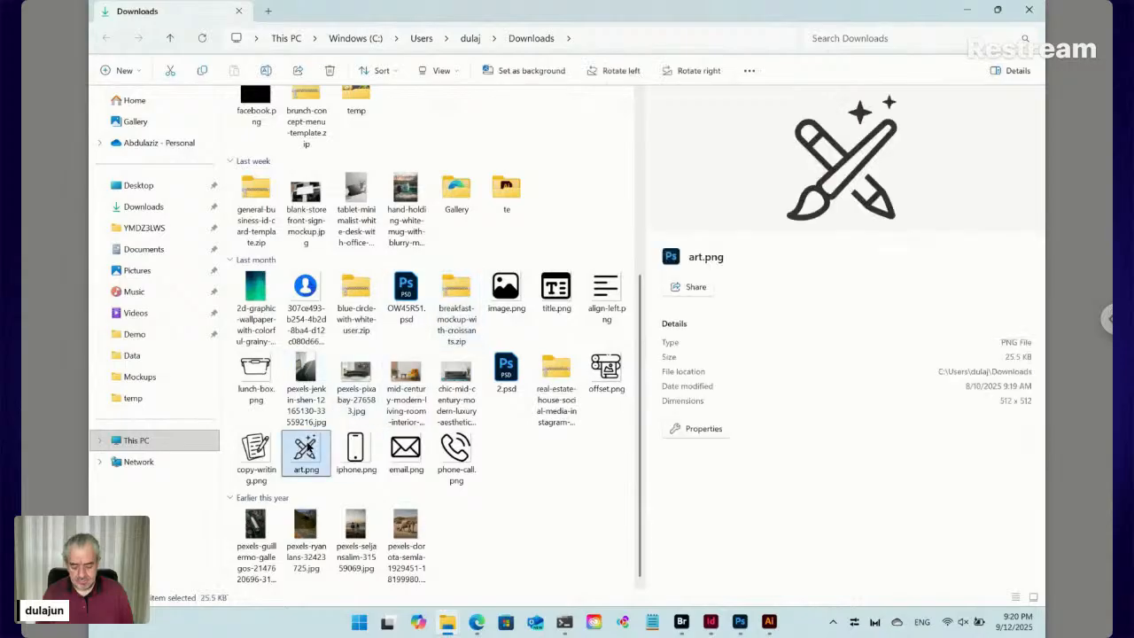
# Paste art.png into Bridge's Data folder and rename it Logo.png
pyautogui.click(682, 621)
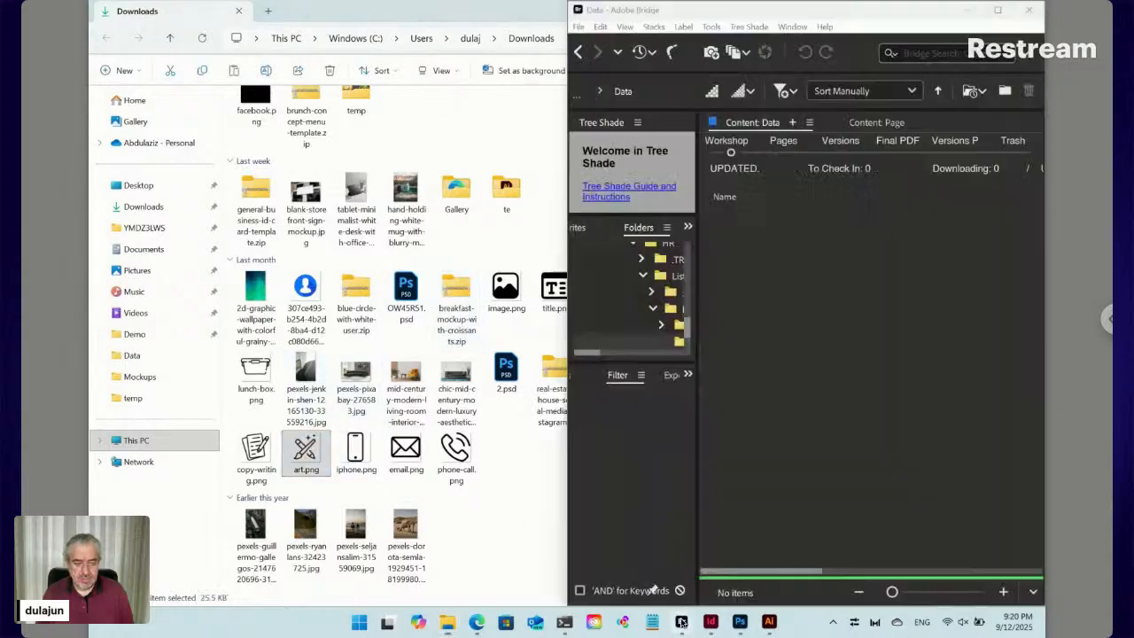
pyautogui.hotkey('ctrl', 'v')
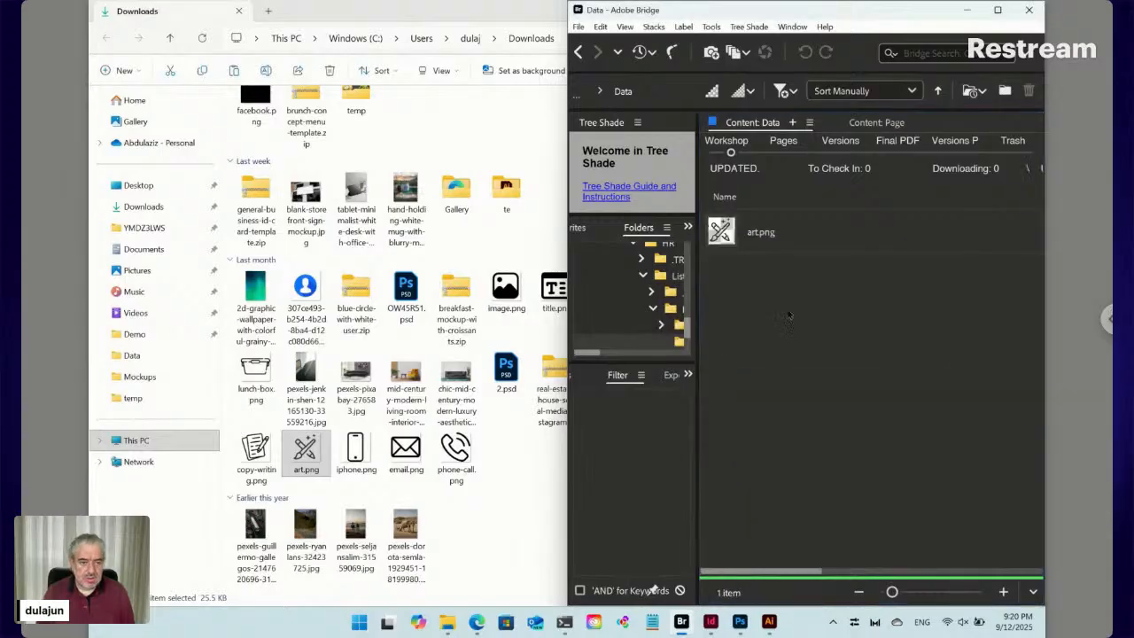
pyautogui.click(755, 237)
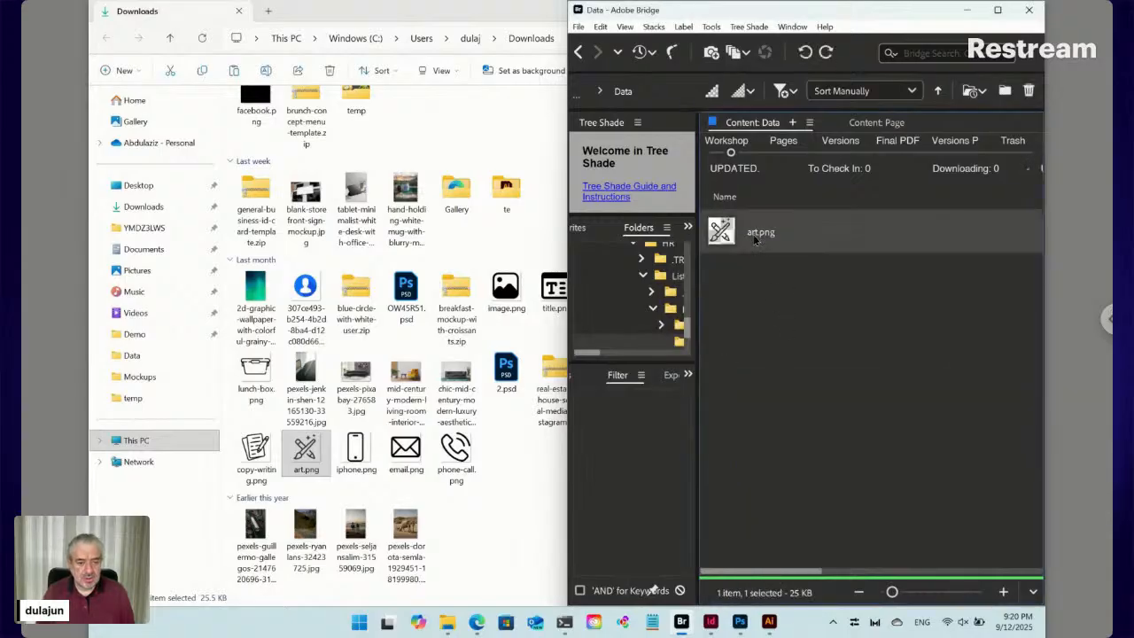
pyautogui.click(757, 233)
pyautogui.write('Logo')
pyautogui.press('Return')
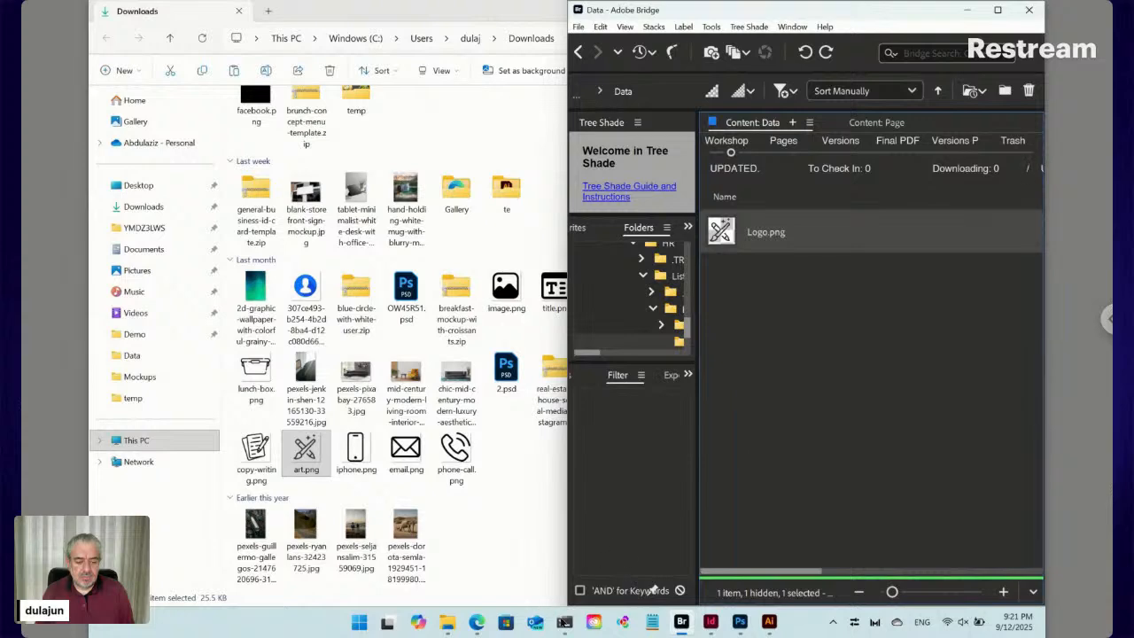
pyautogui.click(770, 622)
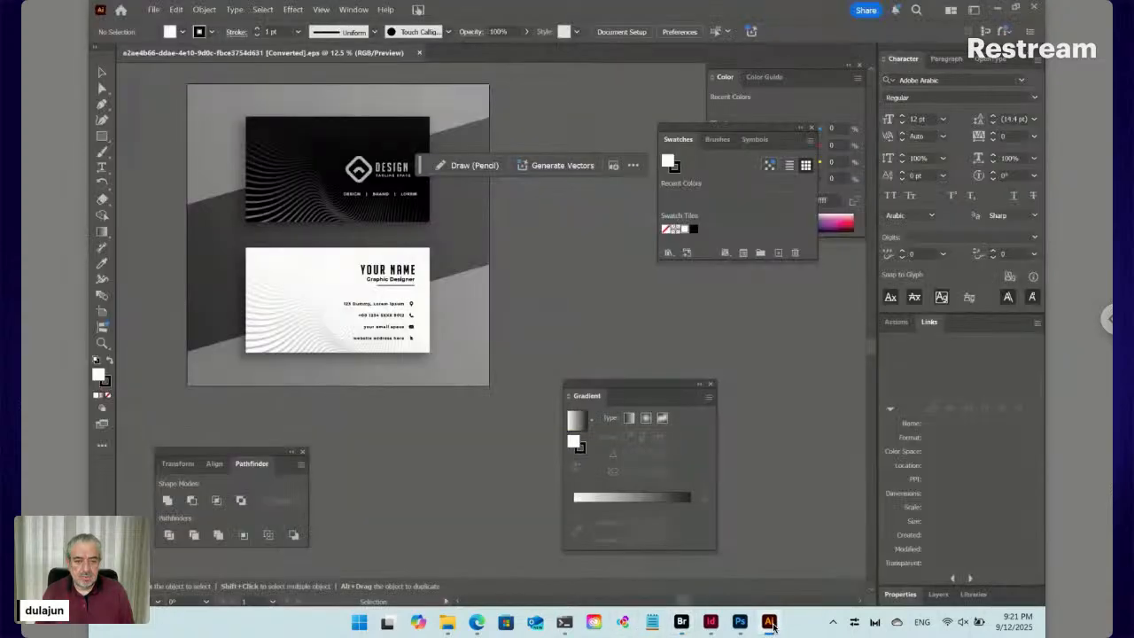
# Create a new Tree Shade text file named Slogane in the Data folder
pyautogui.click(681, 622)
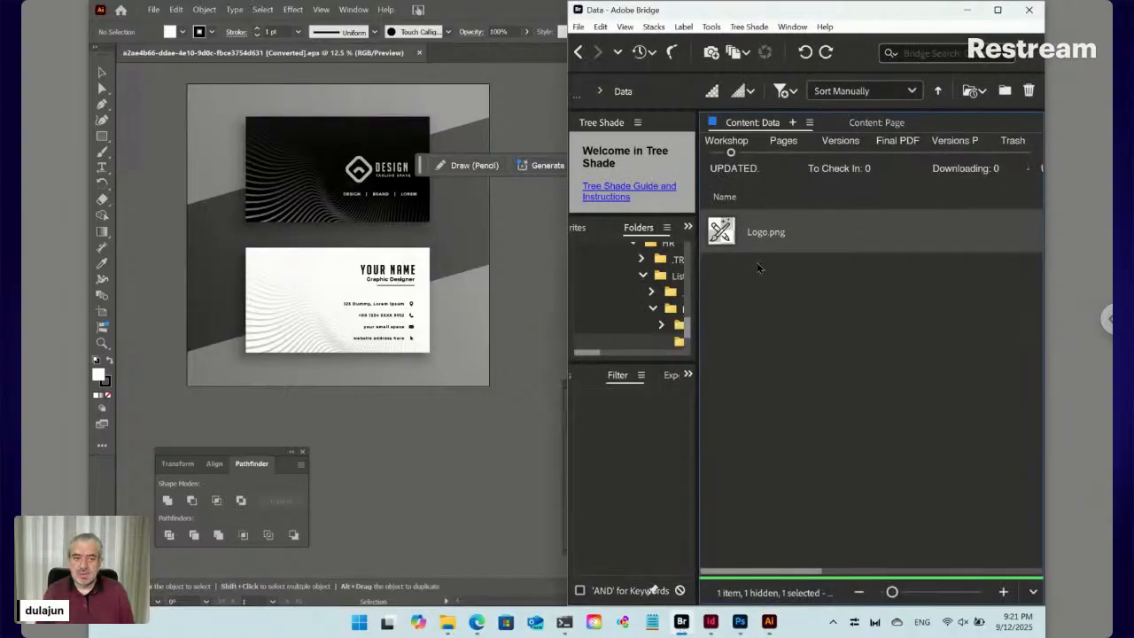
pyautogui.click(749, 27)
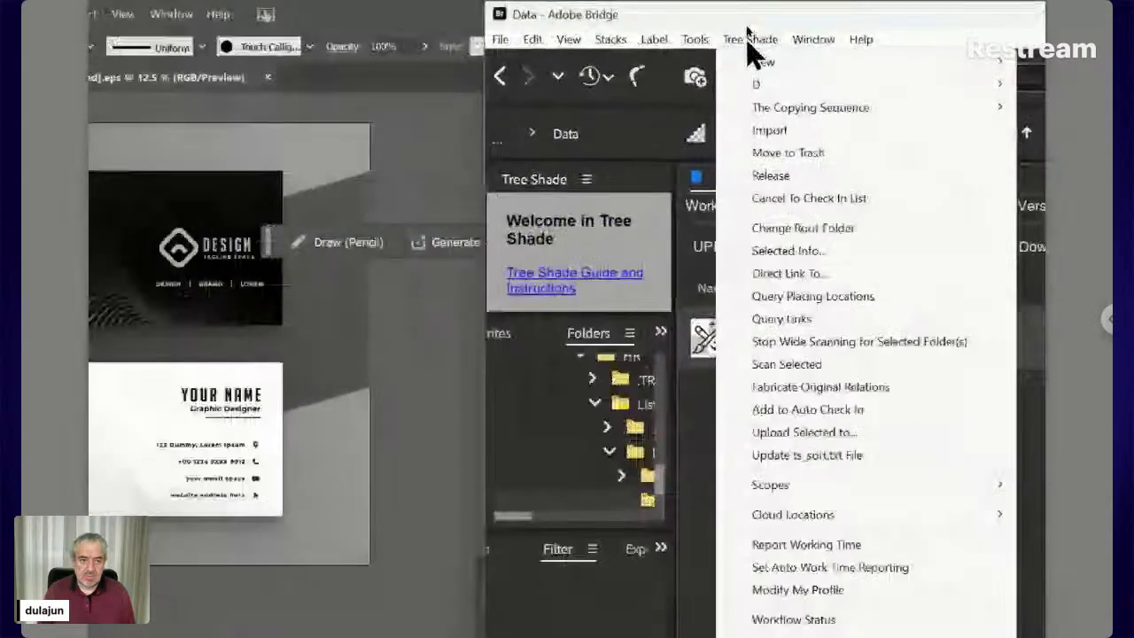
pyautogui.moveTo(752, 39)
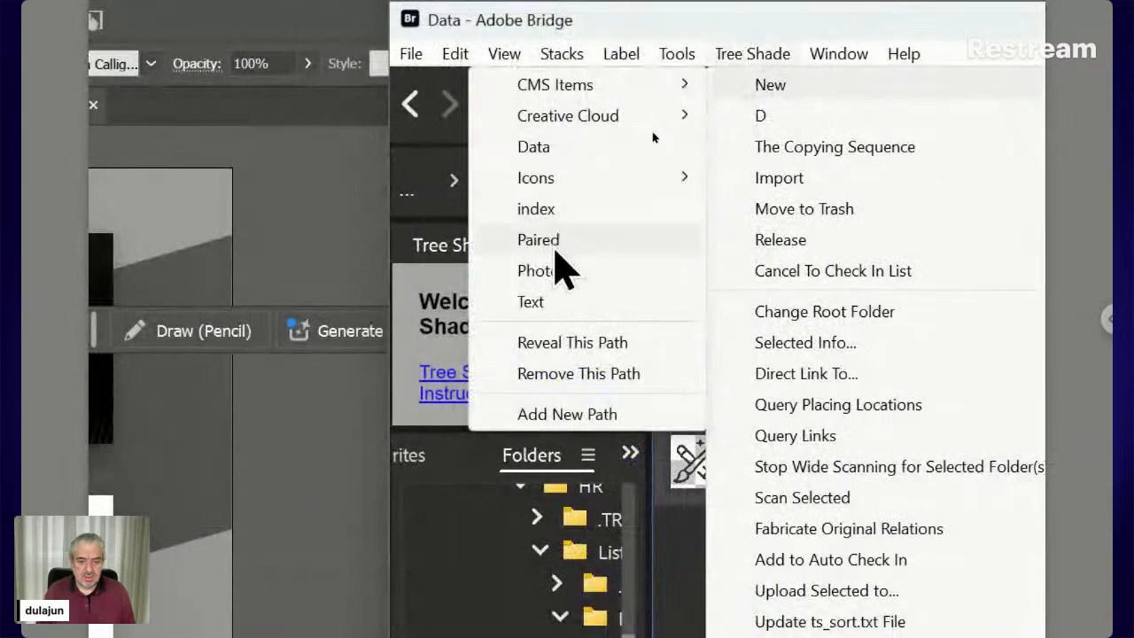
pyautogui.click(567, 306)
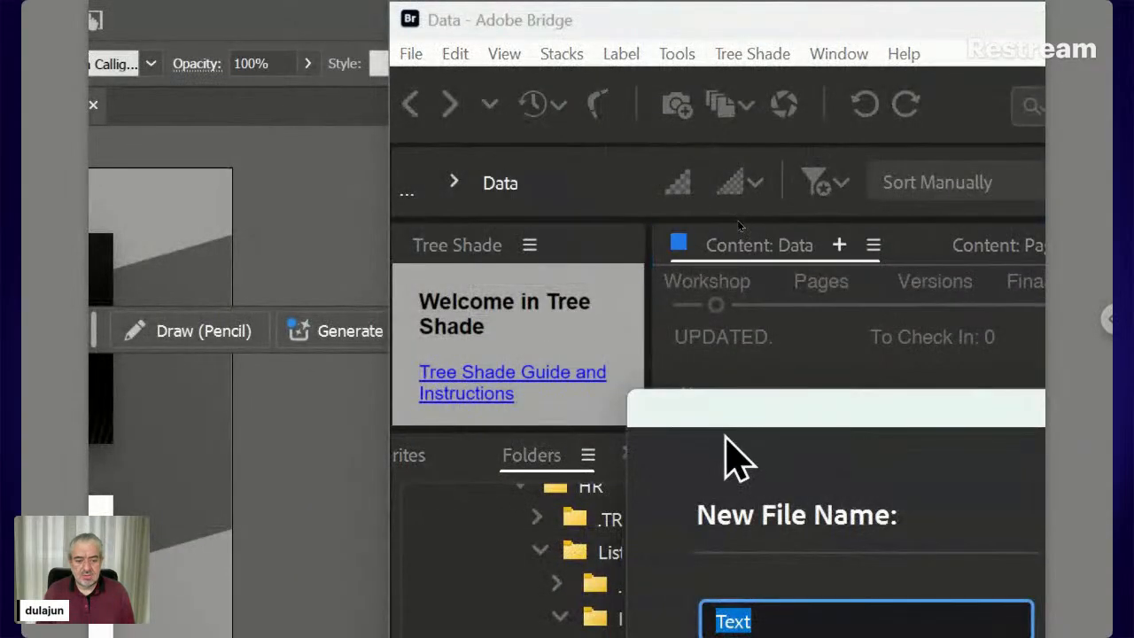
pyautogui.moveTo(729, 420); pyautogui.dragTo(671, 292)
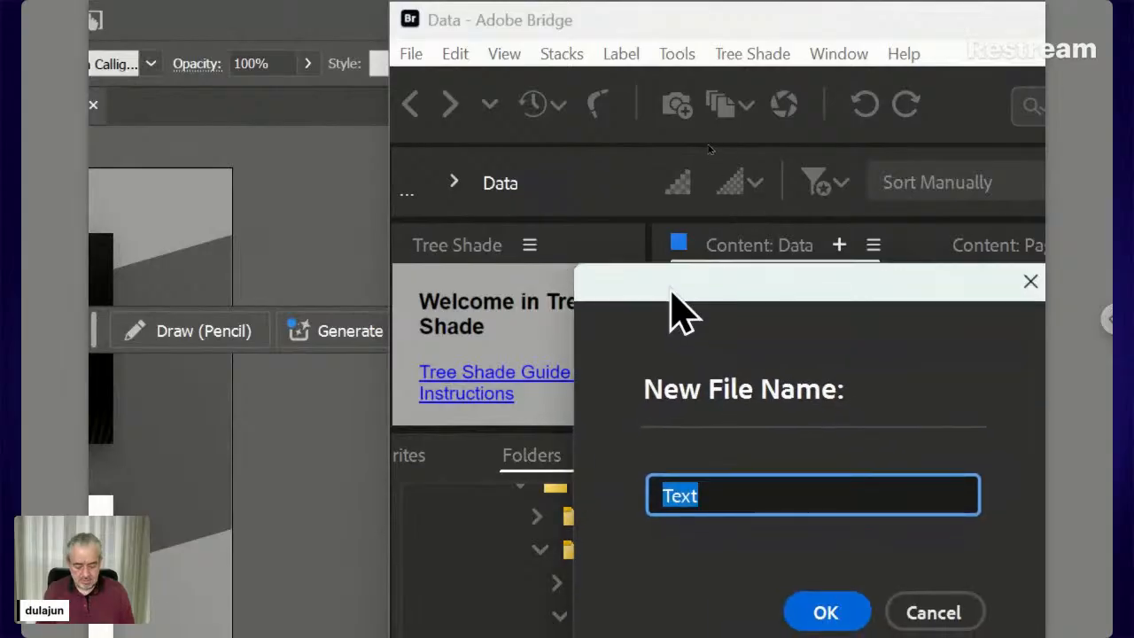
pyautogui.write('Slogane')
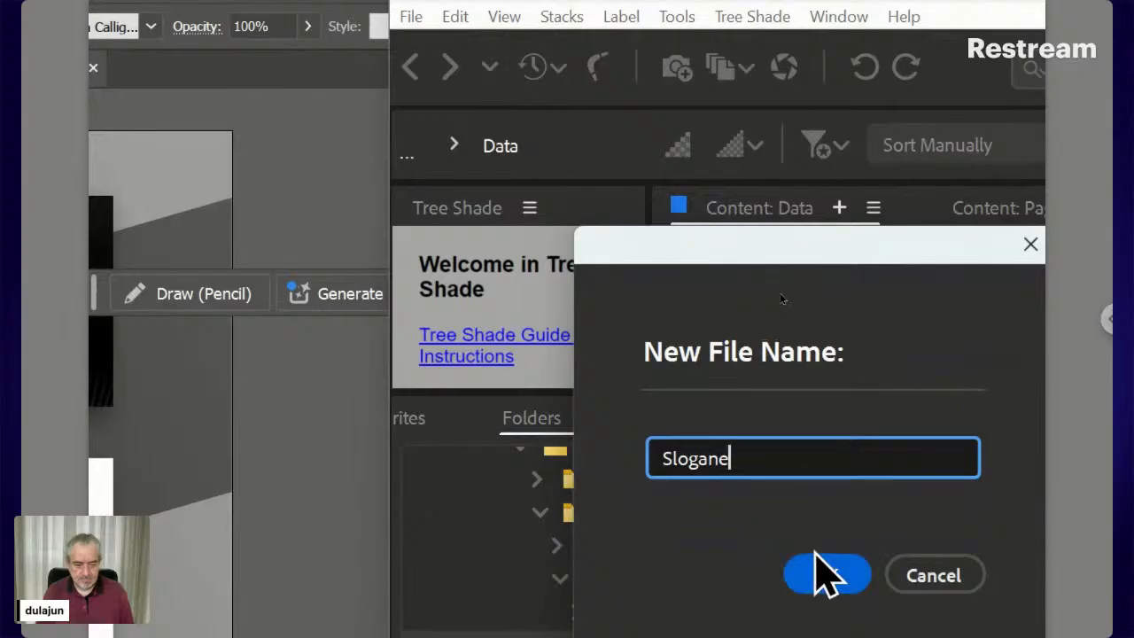
pyautogui.hotkey('ctrl', 'a')
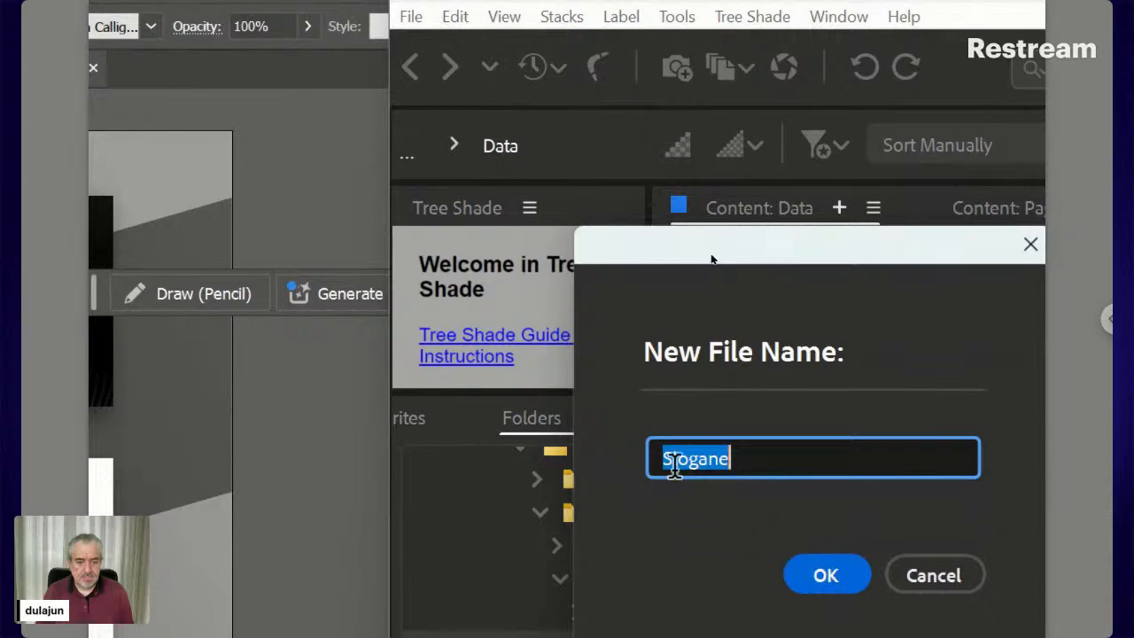
pyautogui.click(848, 563)
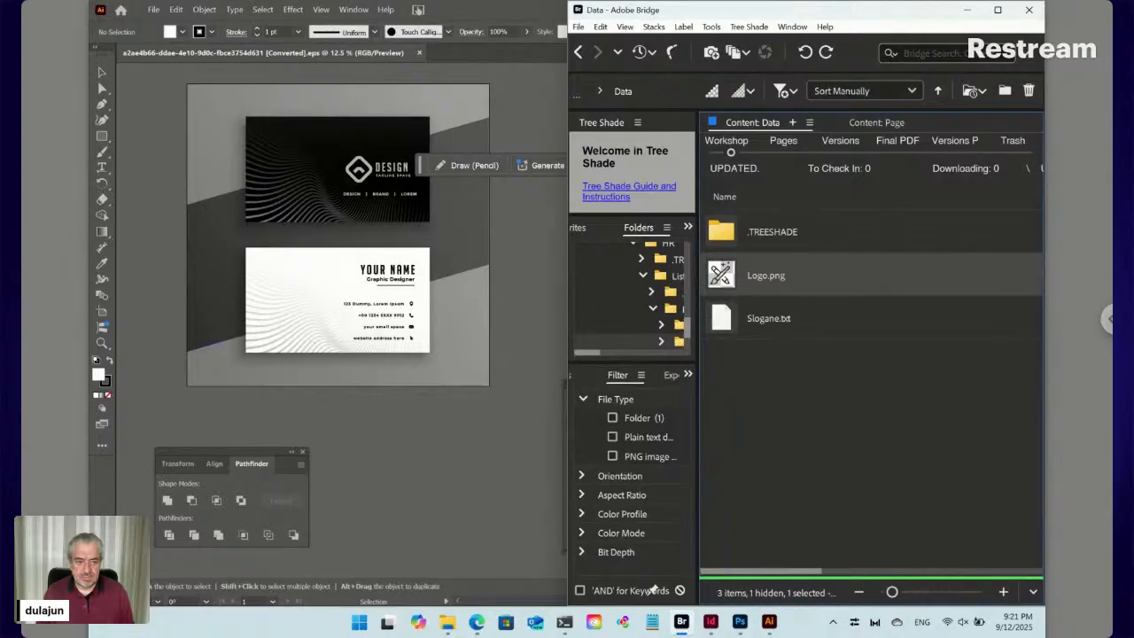
# Rename Slogane.txt to Slogan.txt by deleting the trailing e
pyautogui.click(780, 332)
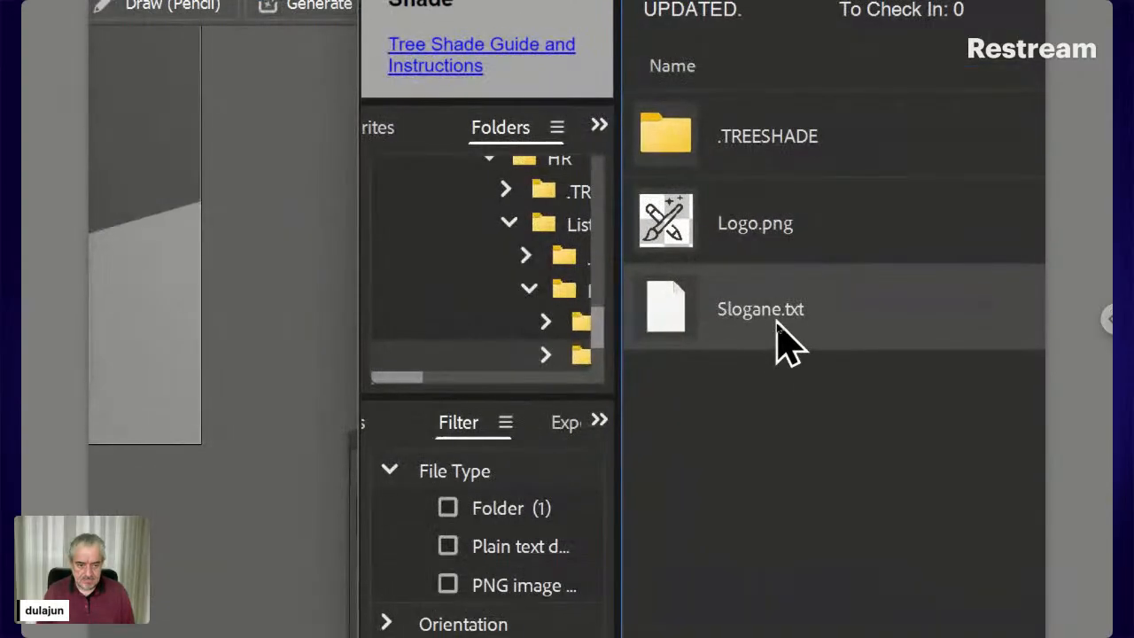
pyautogui.click(774, 326)
pyautogui.press('Right')
pyautogui.press('BackSpace')
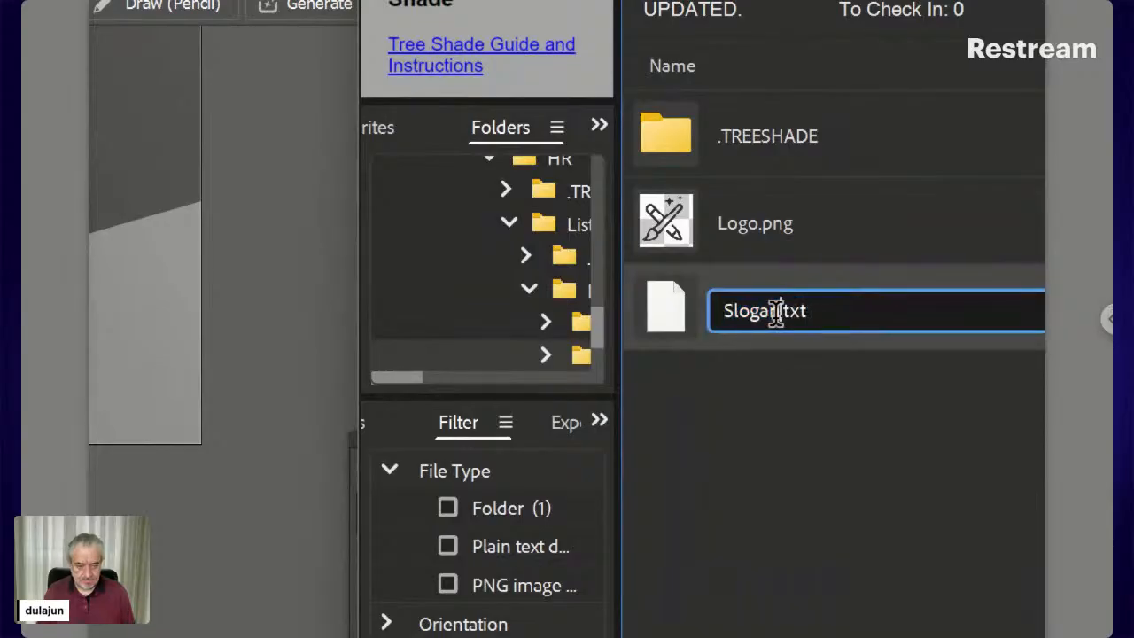
pyautogui.press('Return')
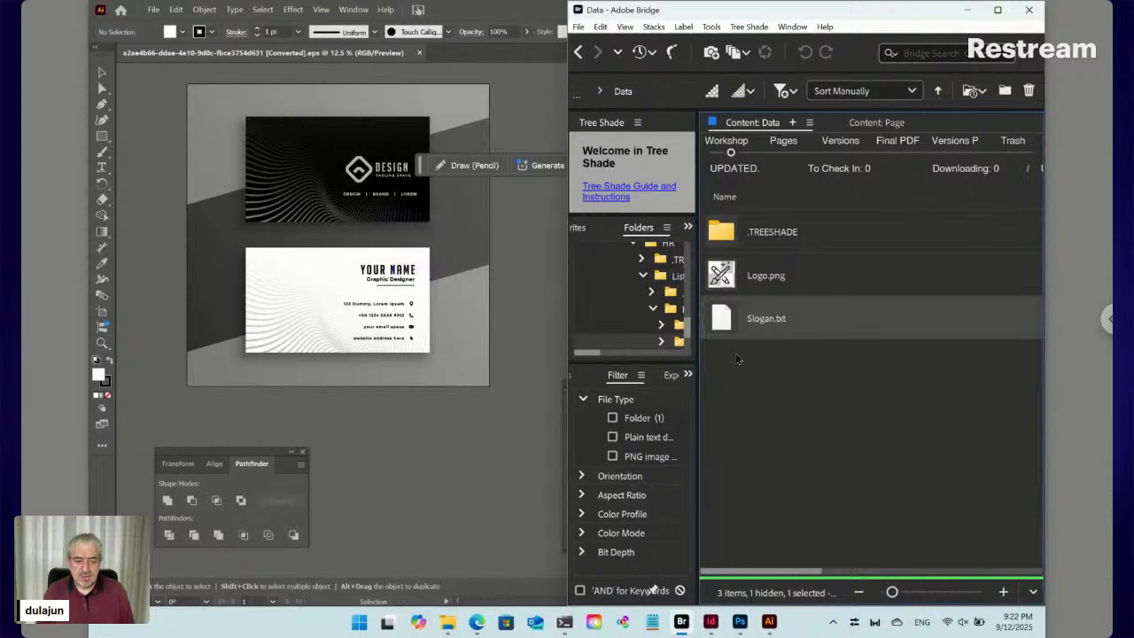
# Create a Tree Shade text file named Name.txt in the Data folder
pyautogui.click(746, 28)
pyautogui.moveTo(752, 43)
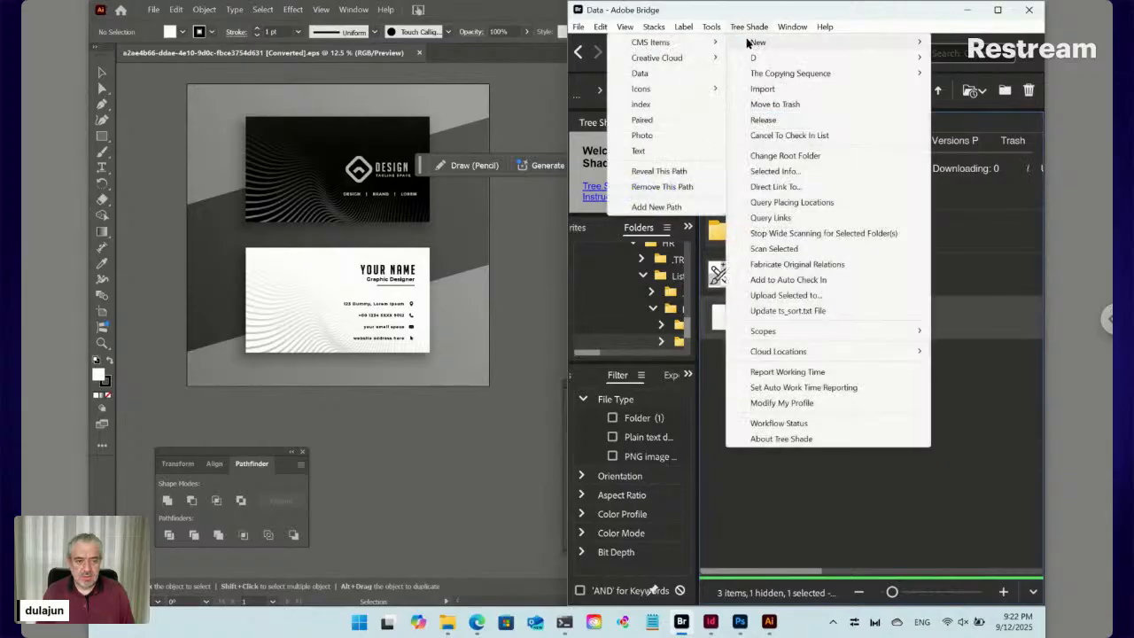
pyautogui.click(646, 151)
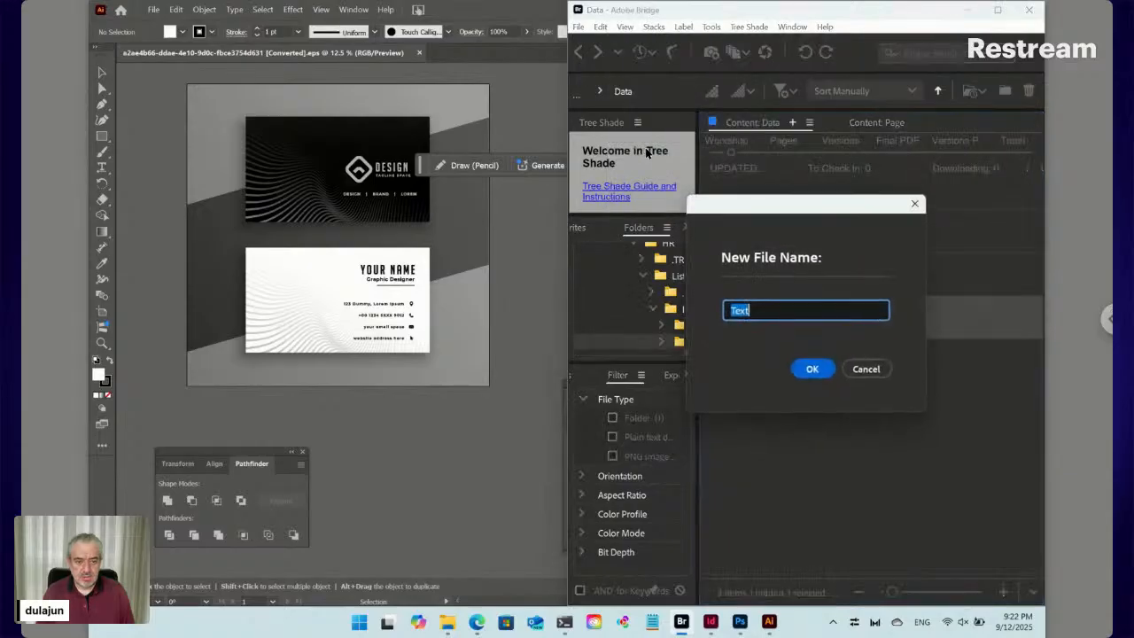
pyautogui.write('Name')
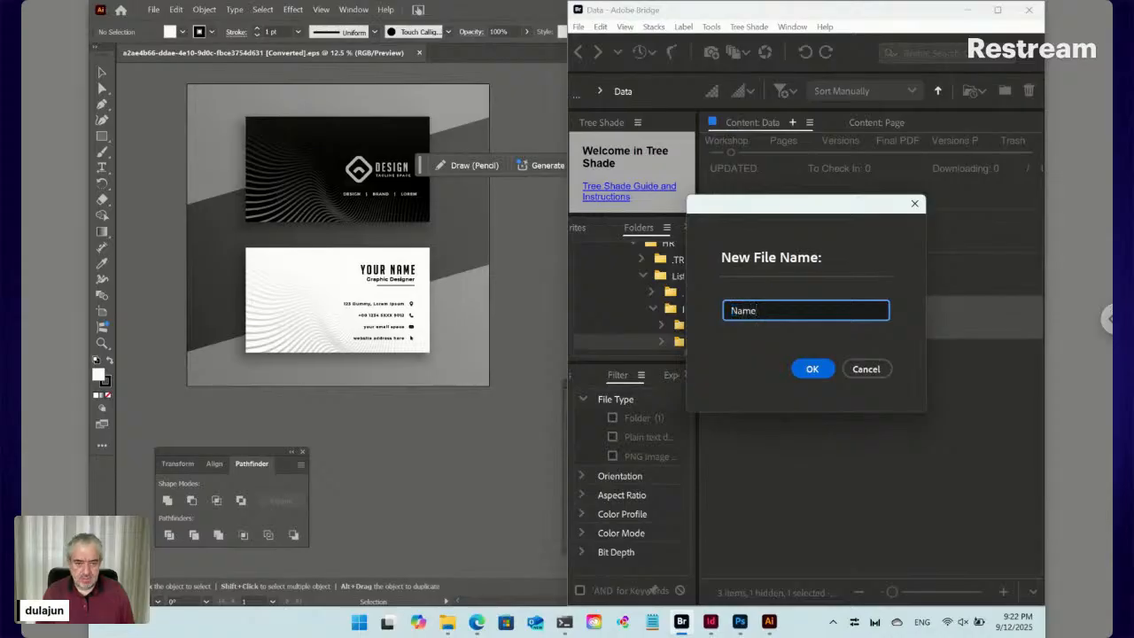
pyautogui.click(811, 368)
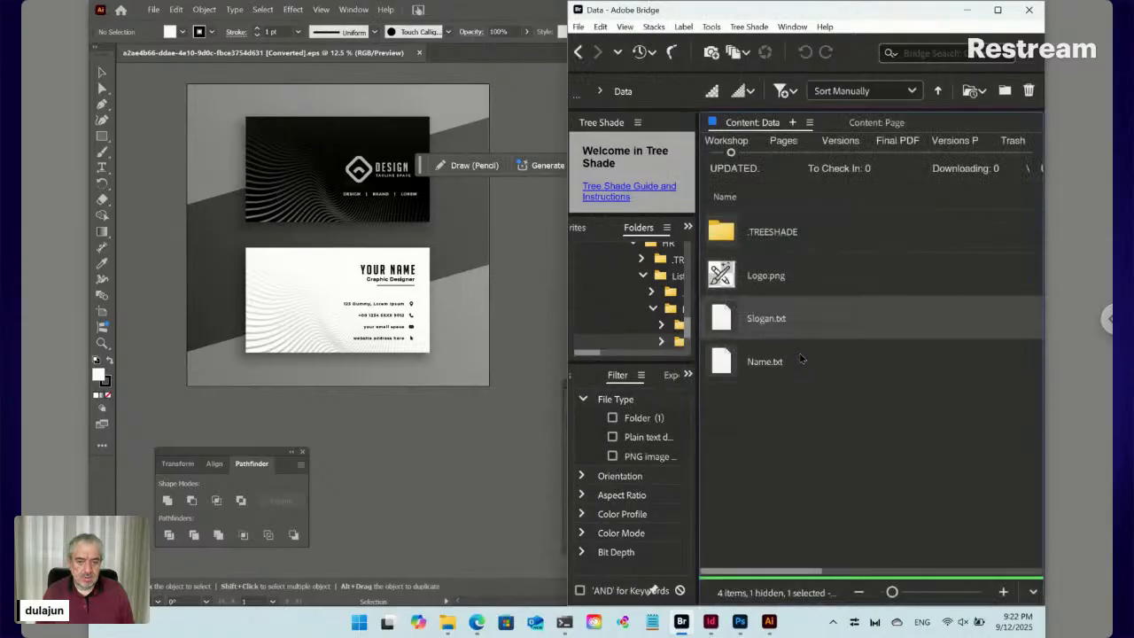
# Create a second Tree Shade text file named Position.txt in the Data folder
pyautogui.click(749, 29)
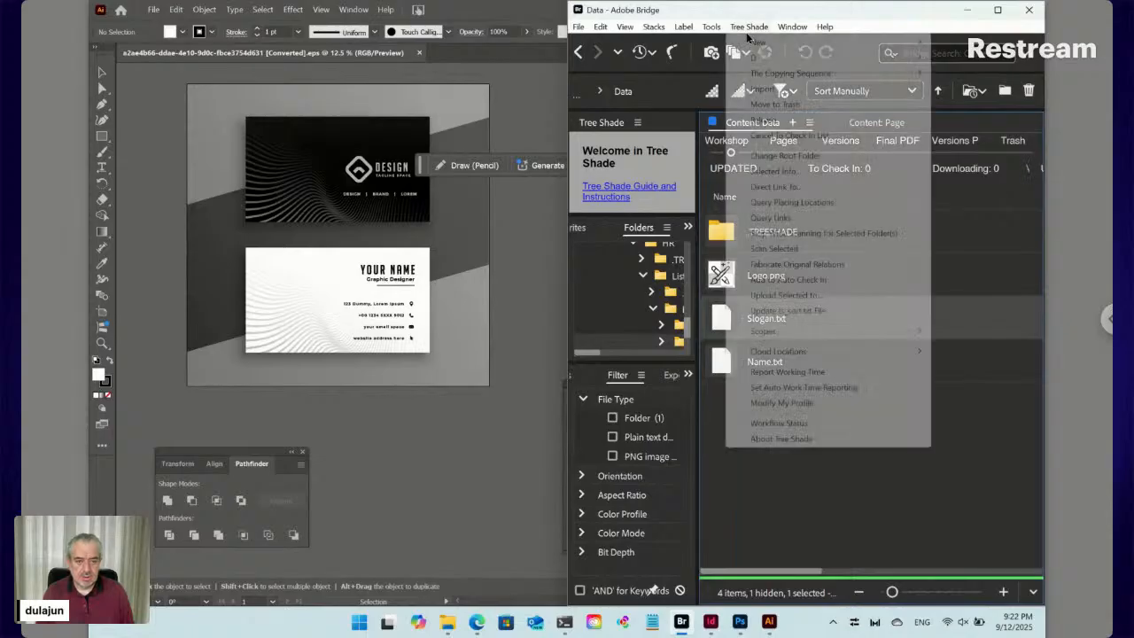
pyautogui.moveTo(746, 42)
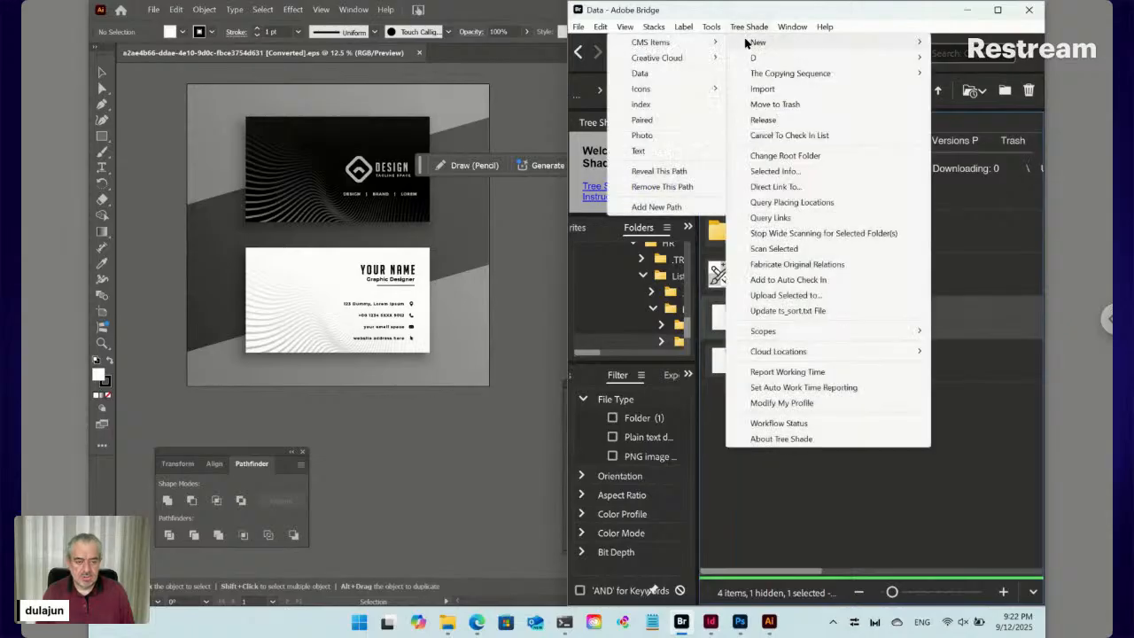
pyautogui.click(640, 150)
pyautogui.write('P')
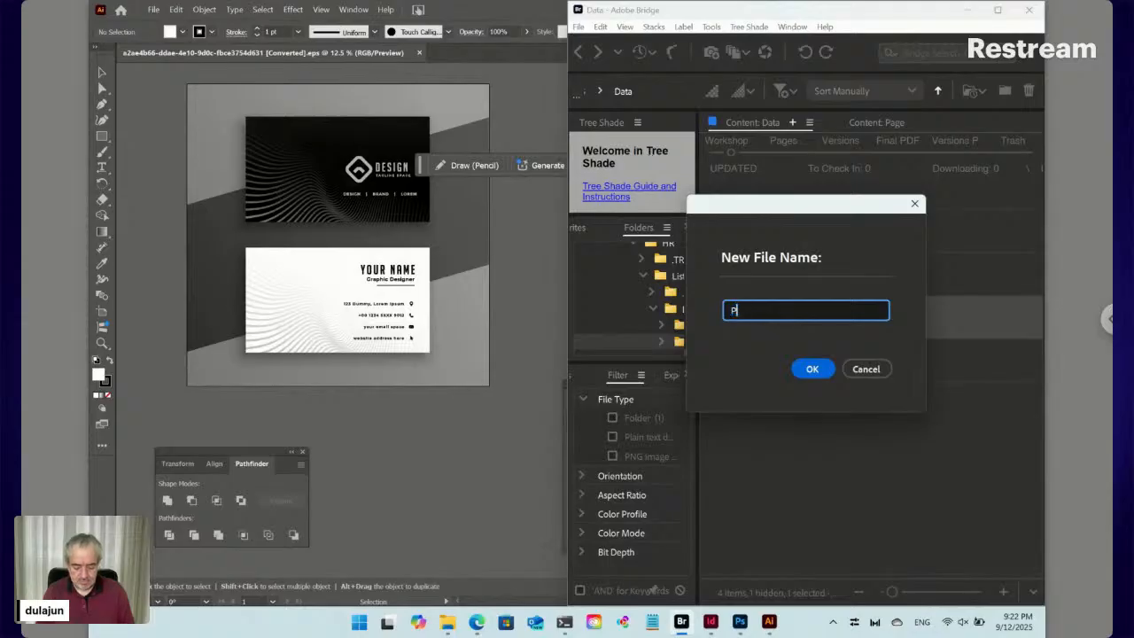
pyautogui.write('osition')
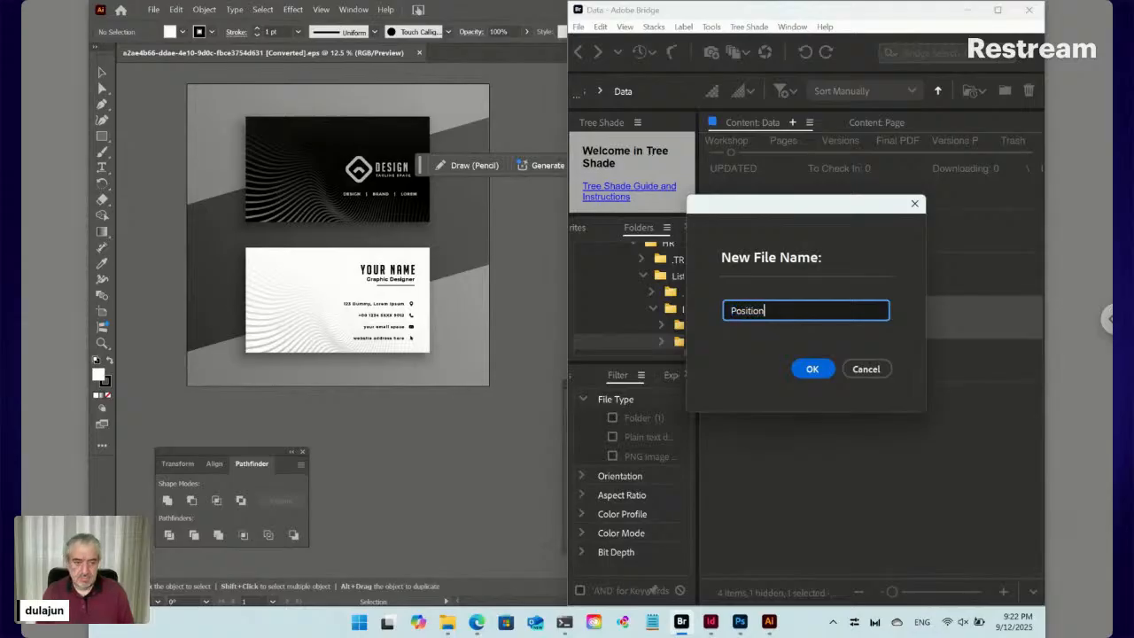
pyautogui.click(813, 368)
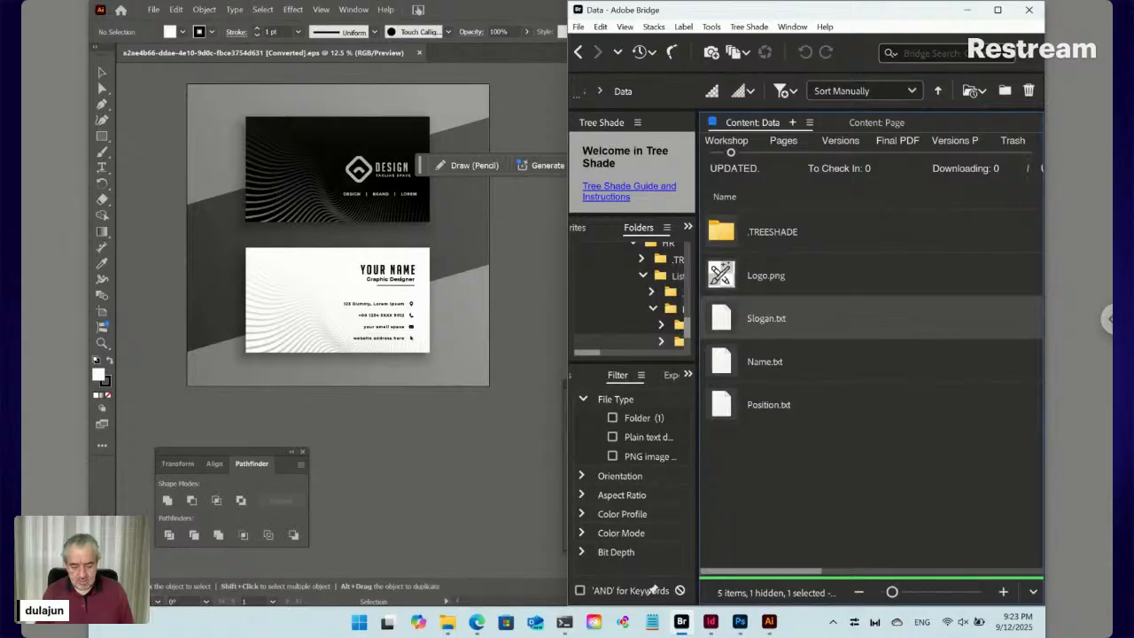
# Create a Tree Shade Paired item named Contacts in the Data folder
pyautogui.click(759, 29)
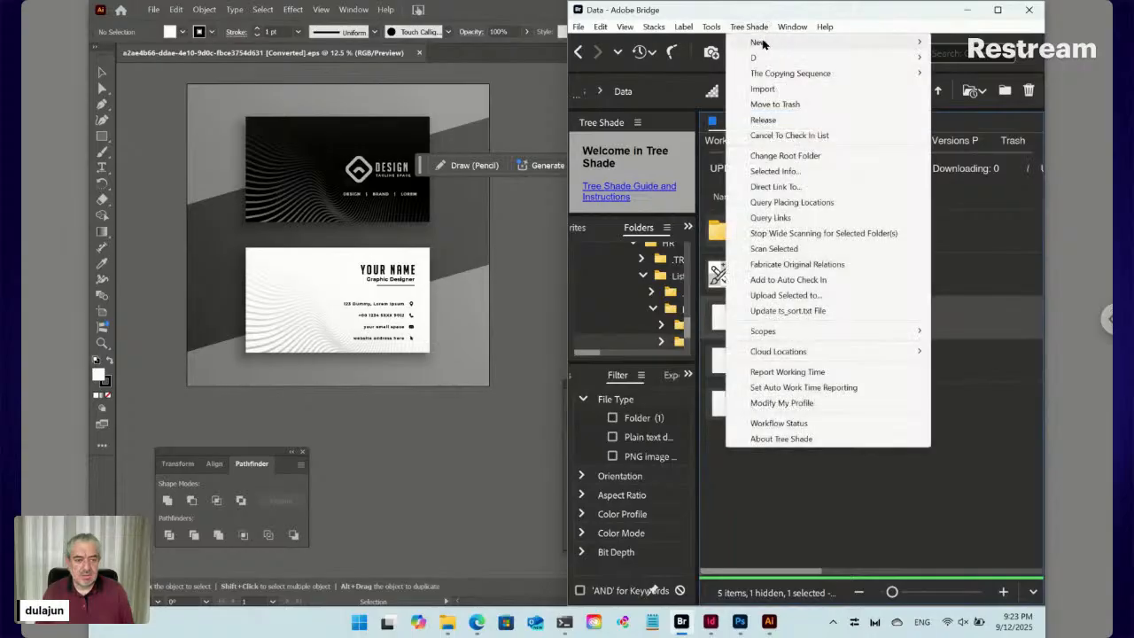
pyautogui.moveTo(755, 42)
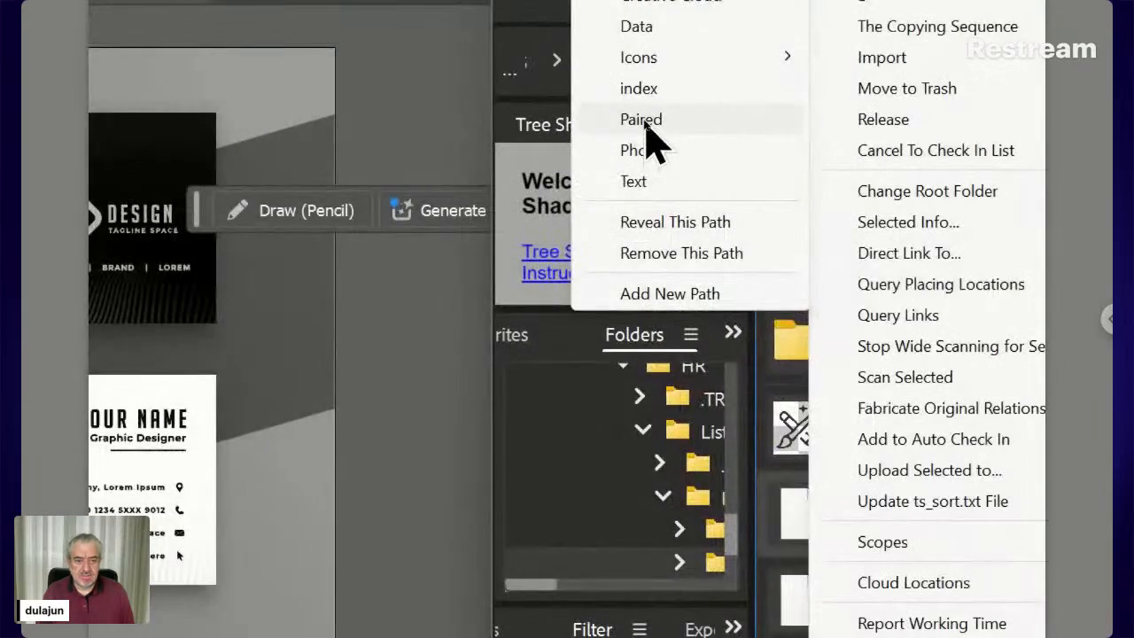
pyautogui.click(642, 120)
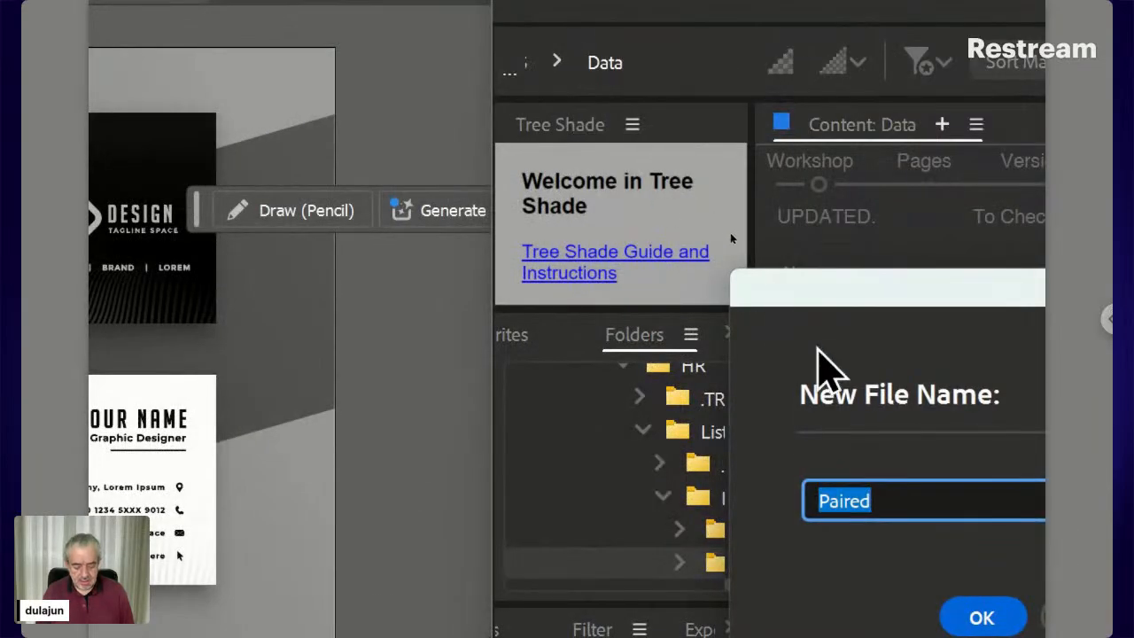
pyautogui.write('Conta')
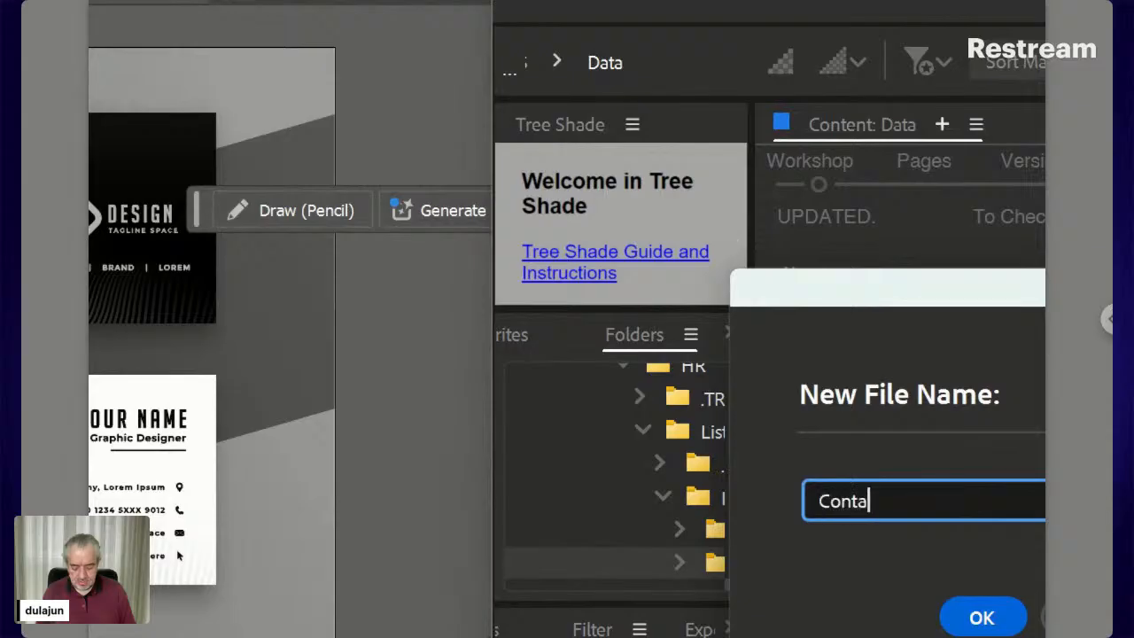
pyautogui.write('ct')
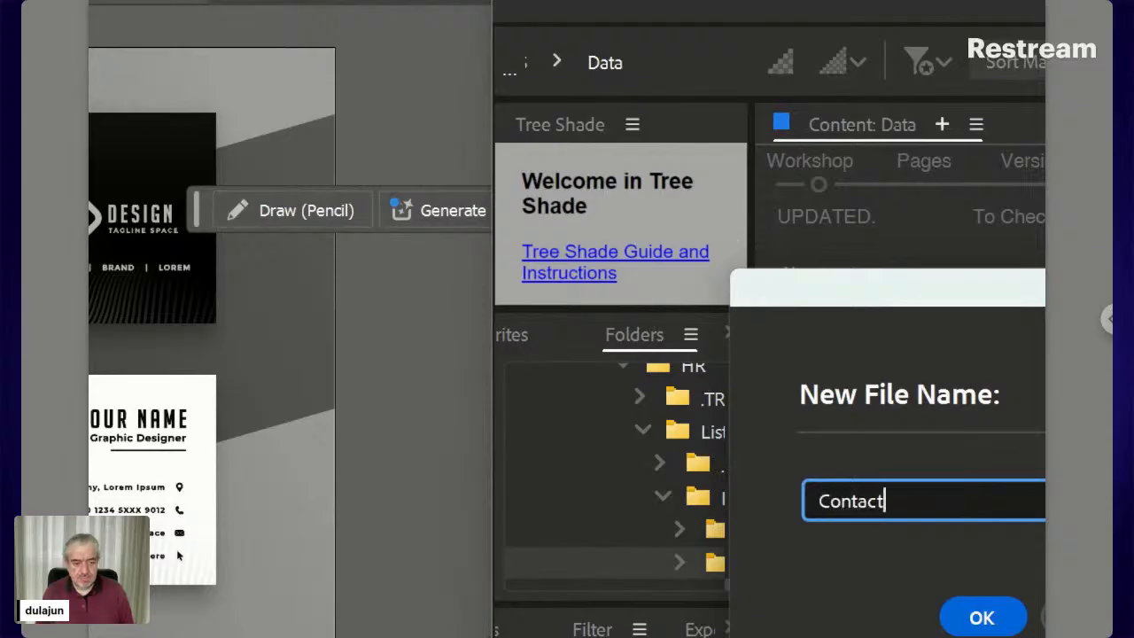
pyautogui.write('s')
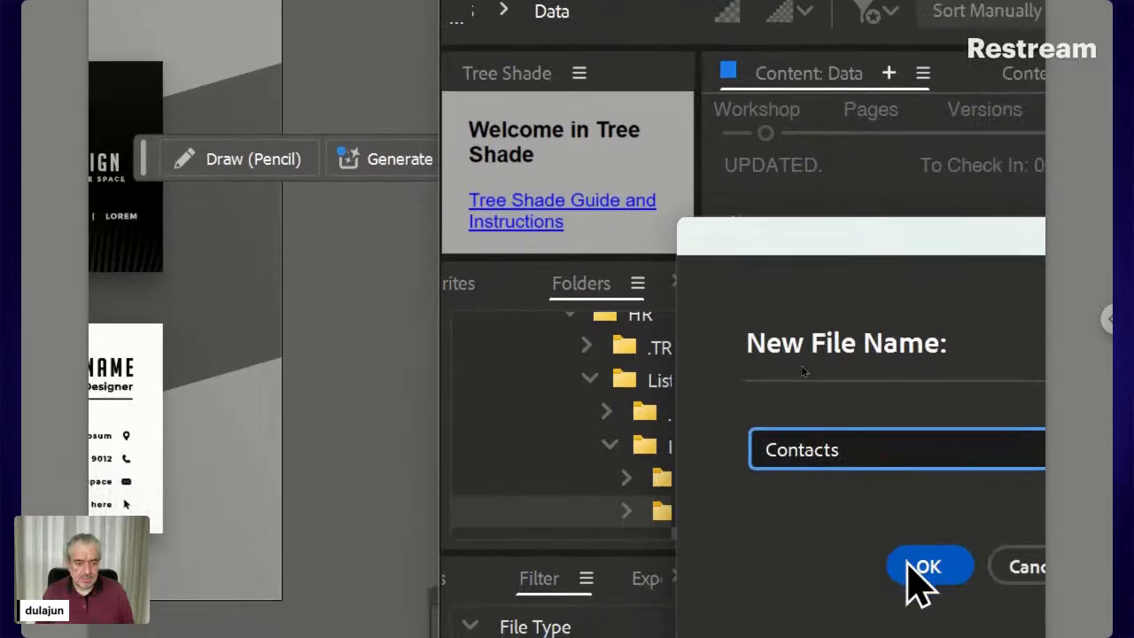
pyautogui.click(975, 618)
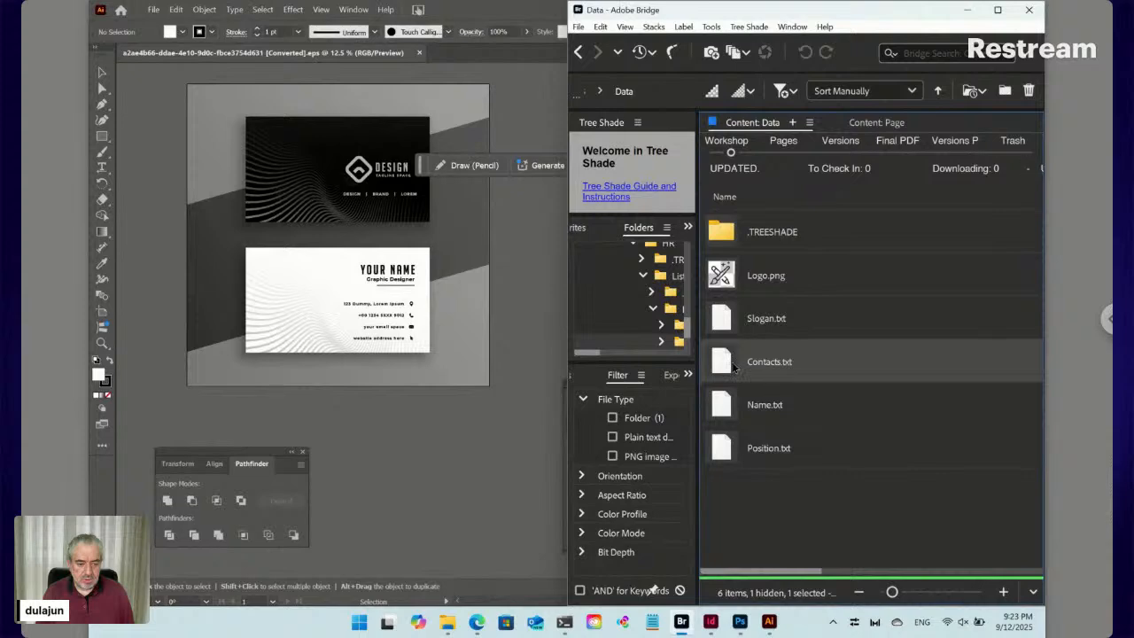
# Open the still-empty folder paired with Contacts.txt
pyautogui.rightClick(727, 364)
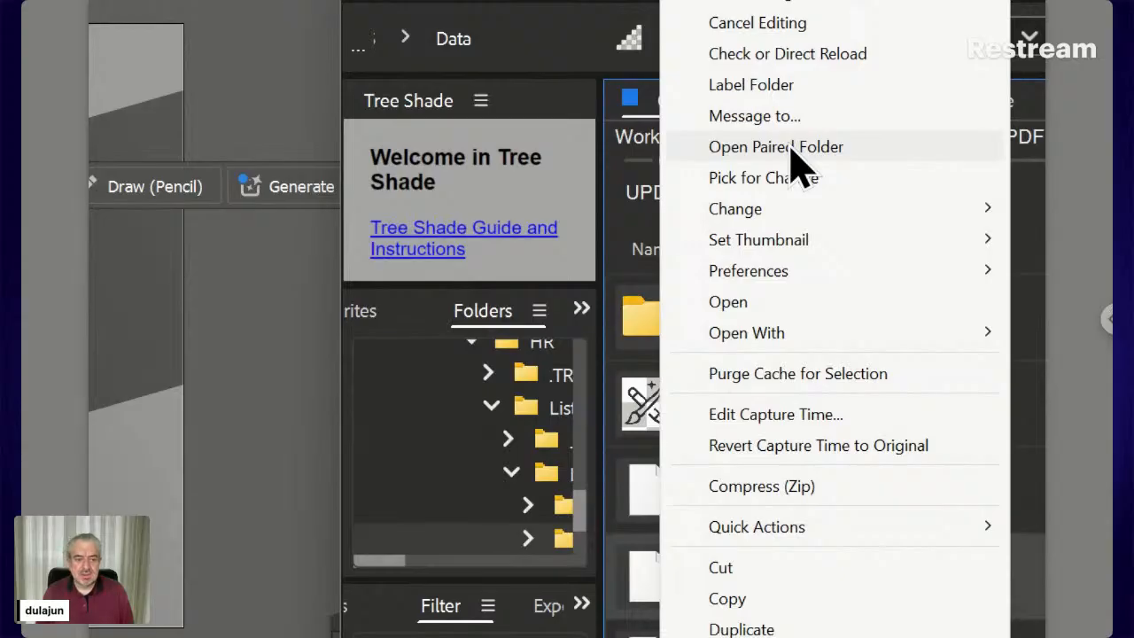
pyautogui.click(776, 147)
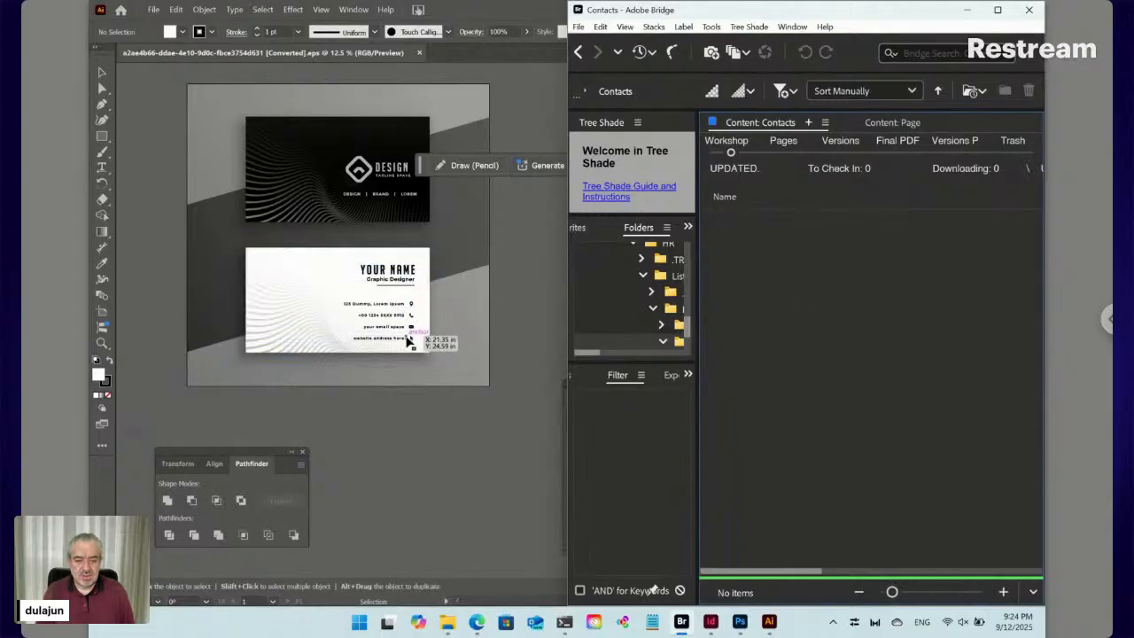
pyautogui.click(758, 28)
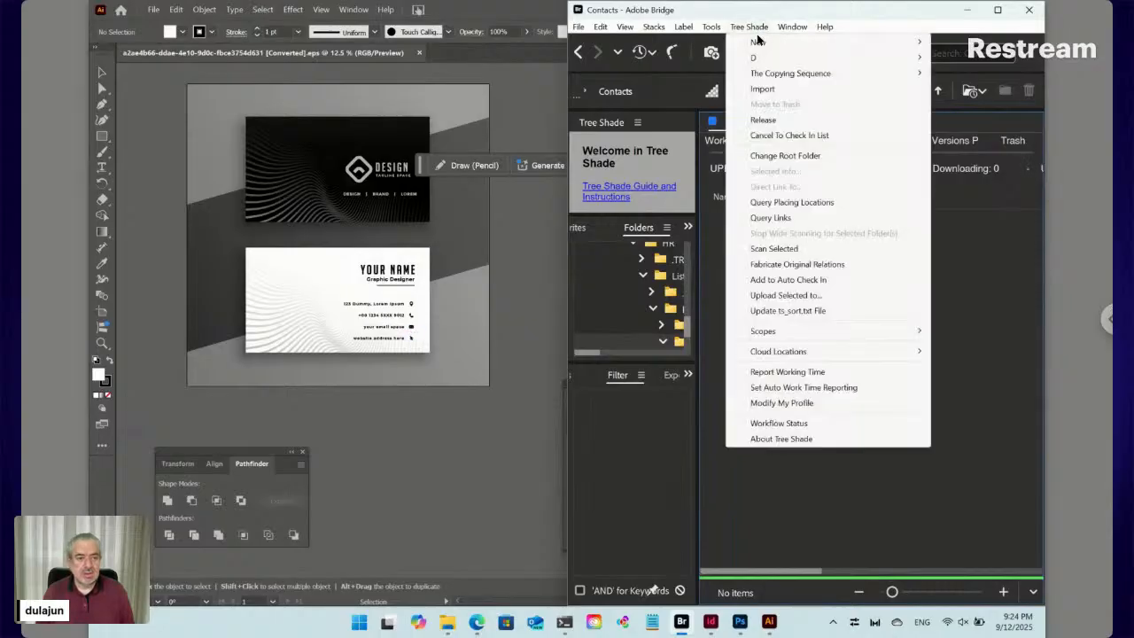
# Create a paired item named 'ID12345 [Label]', producing ID12345 [Label].txt in Contacts
pyautogui.moveTo(760, 41)
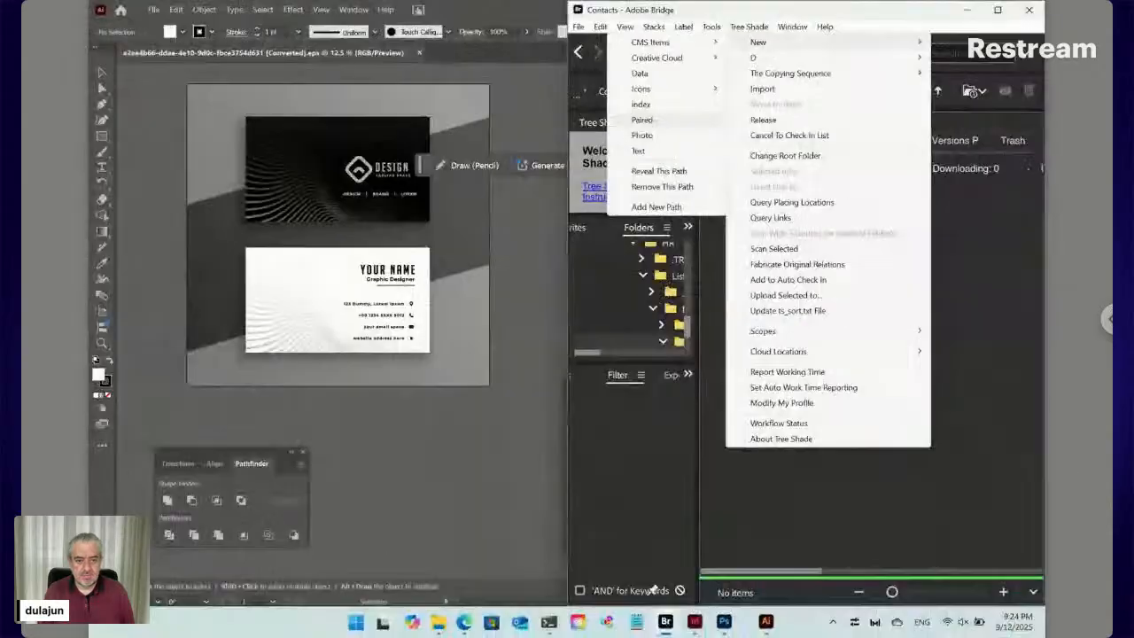
pyautogui.click(657, 125)
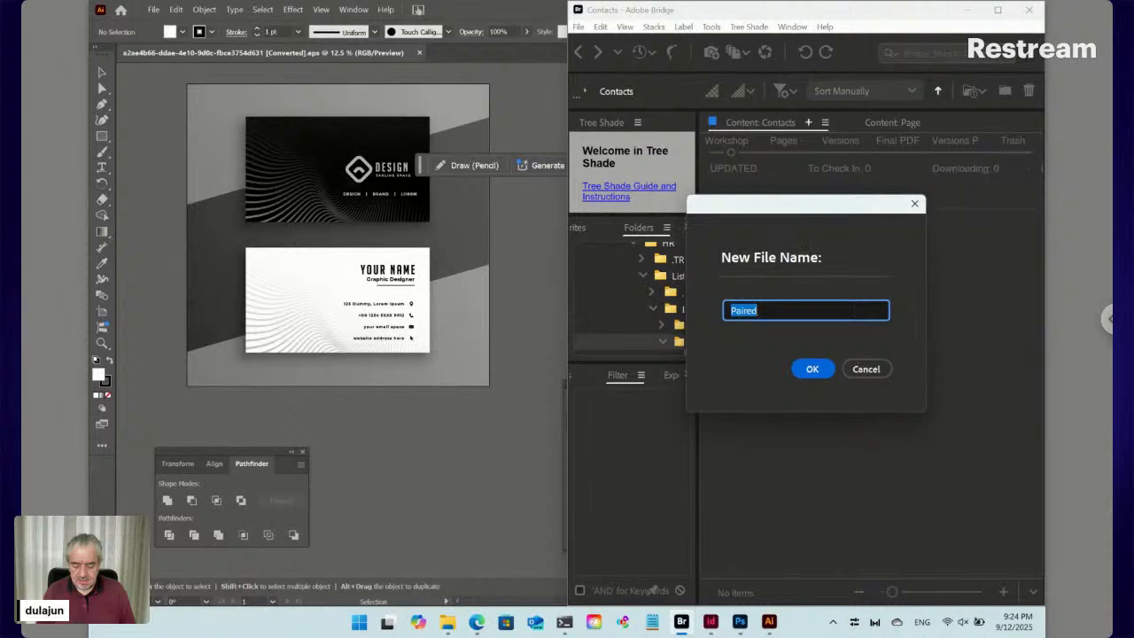
pyautogui.write('ID')
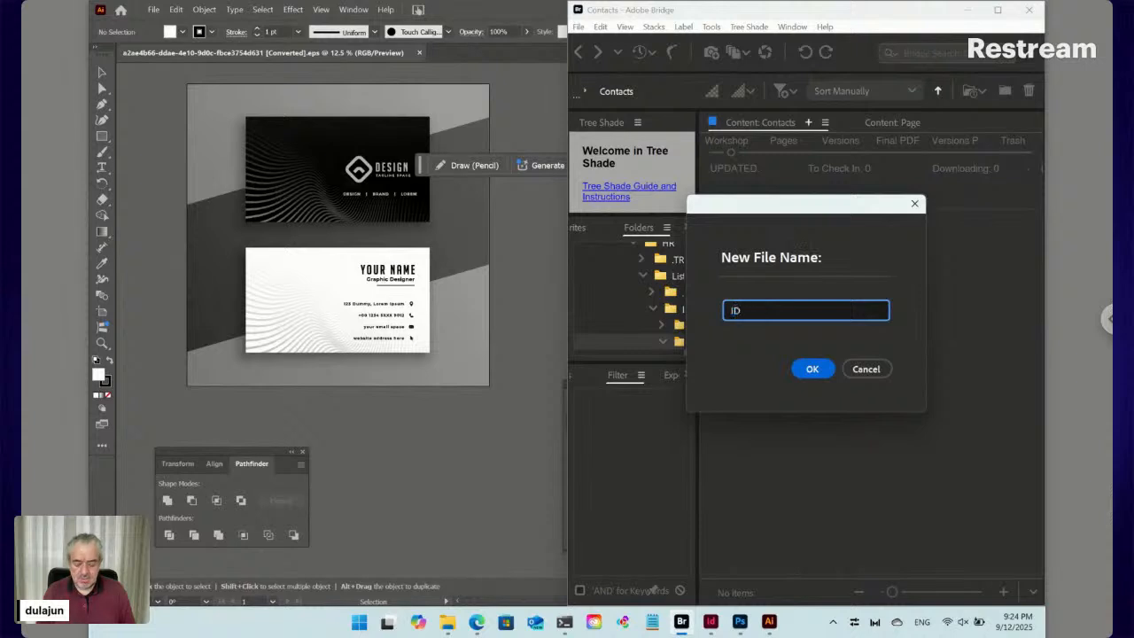
pyautogui.write('12345 [')
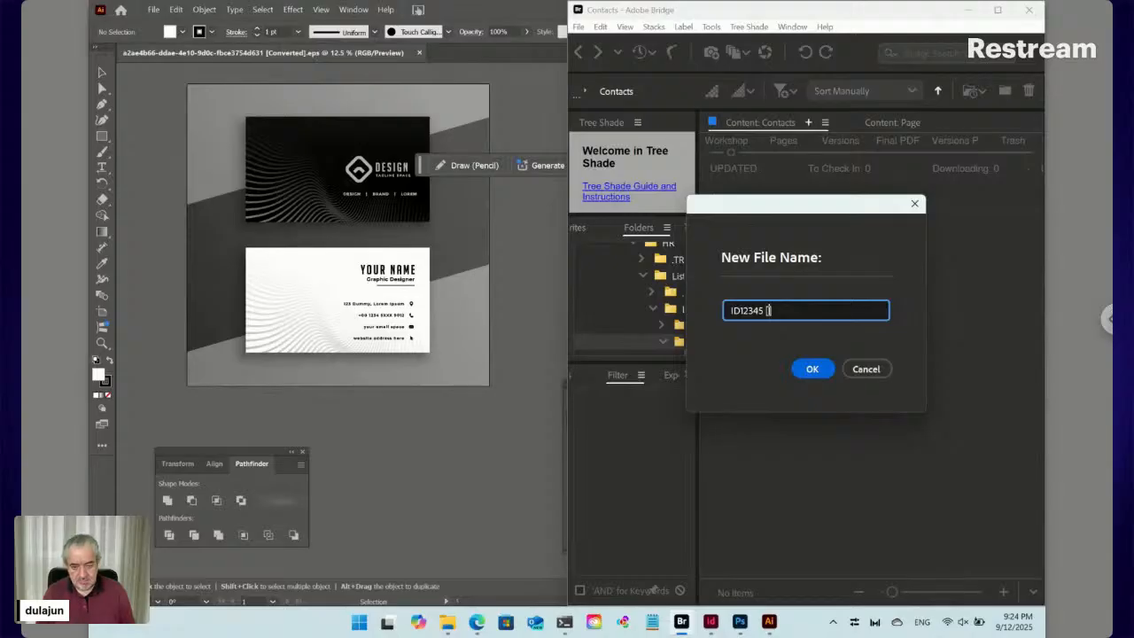
pyautogui.write('I')
pyautogui.press('BackSpace')
pyautogui.write('Label')
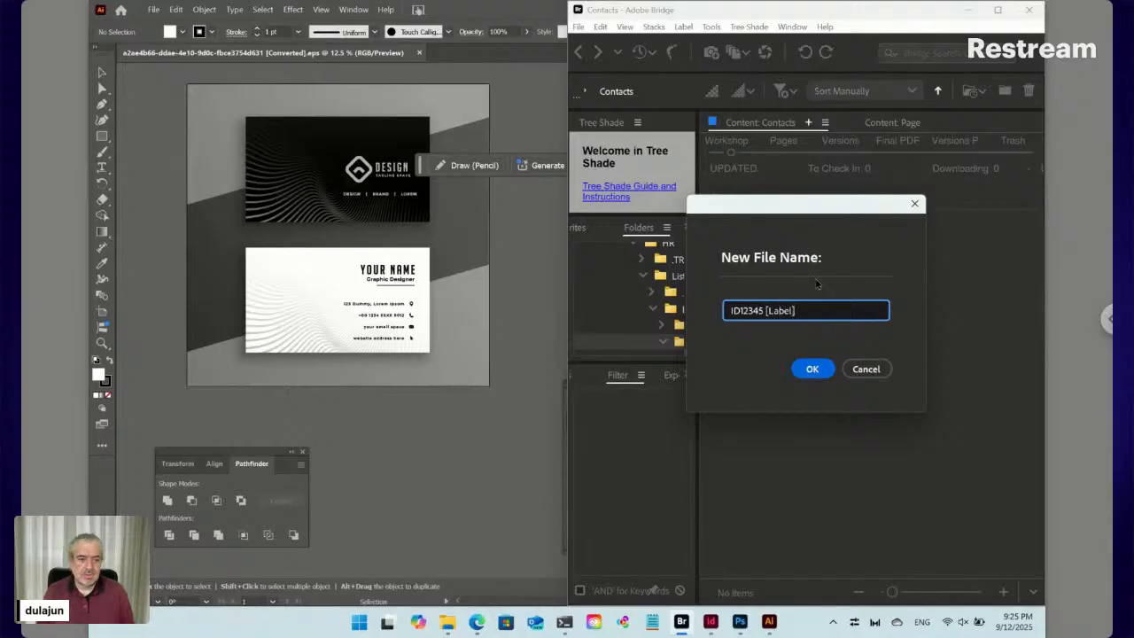
pyautogui.click(813, 369)
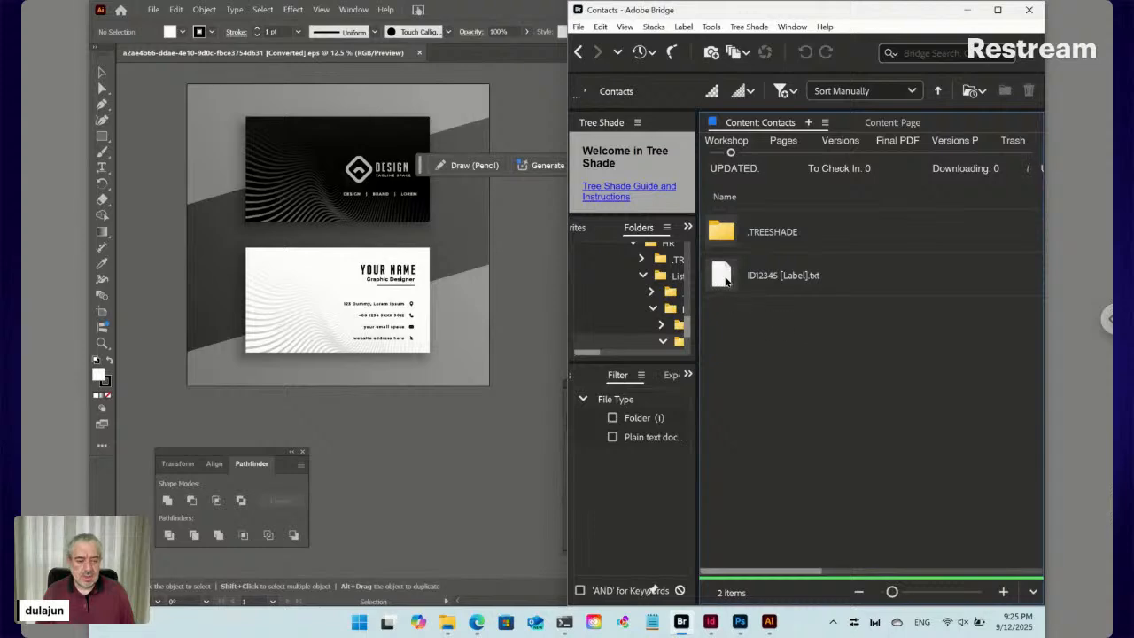
# Open the empty ID12345 folder paired with ID12345 [Label].txt
pyautogui.rightClick(725, 280)
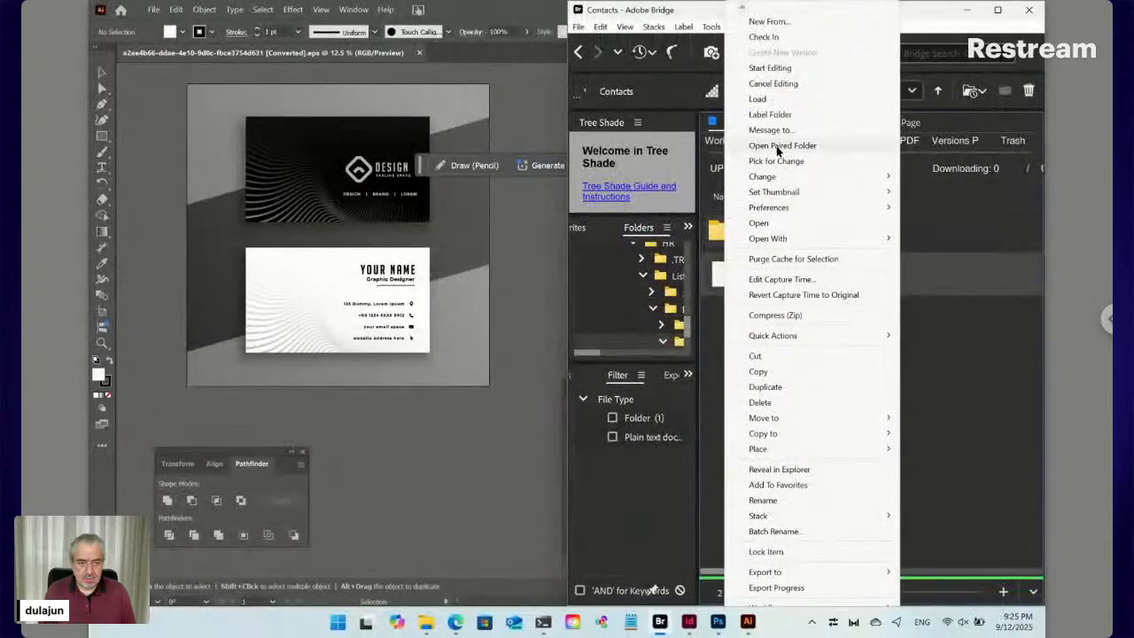
pyautogui.click(782, 145)
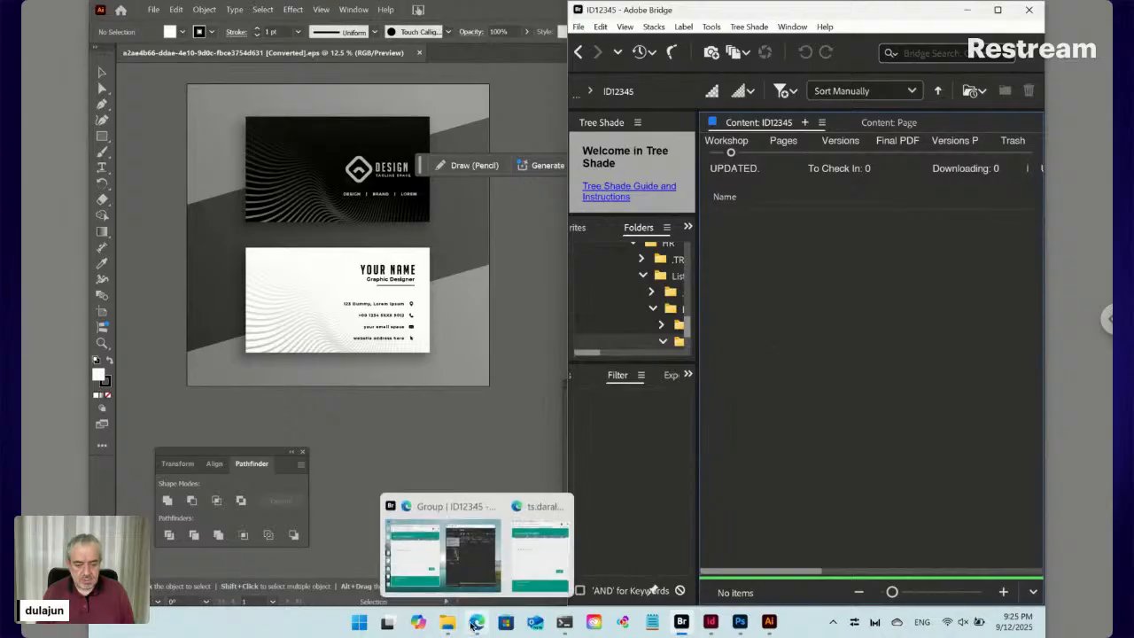
# Copy iphone.png from the Downloads folder into Bridge's ID12345 folder
pyautogui.moveTo(447, 626)
pyautogui.click(490, 565)
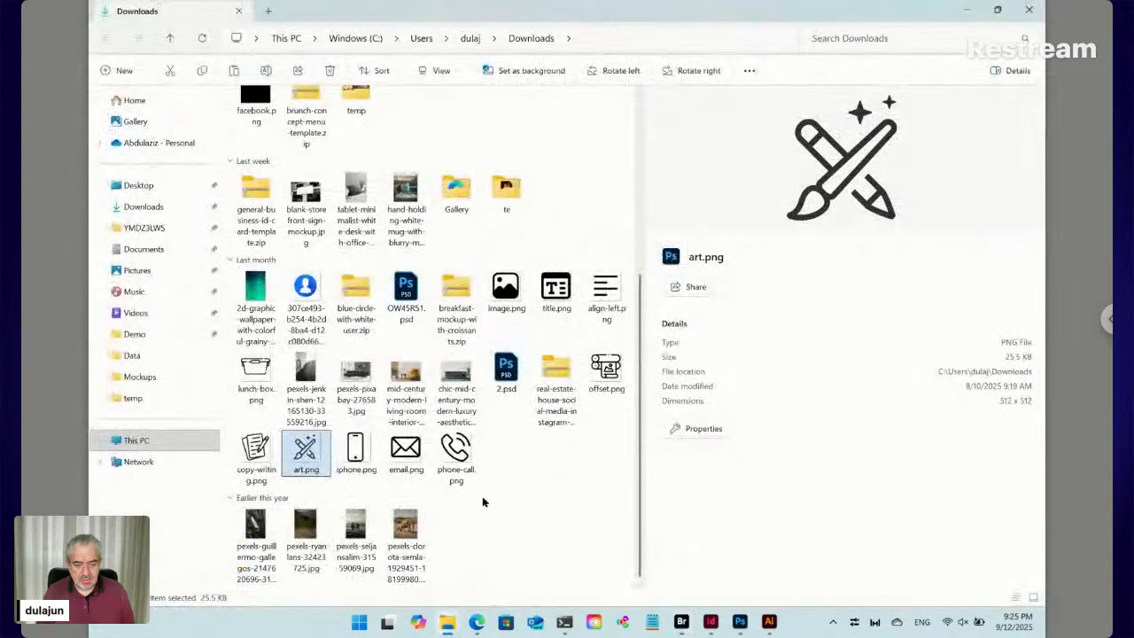
pyautogui.click(355, 452)
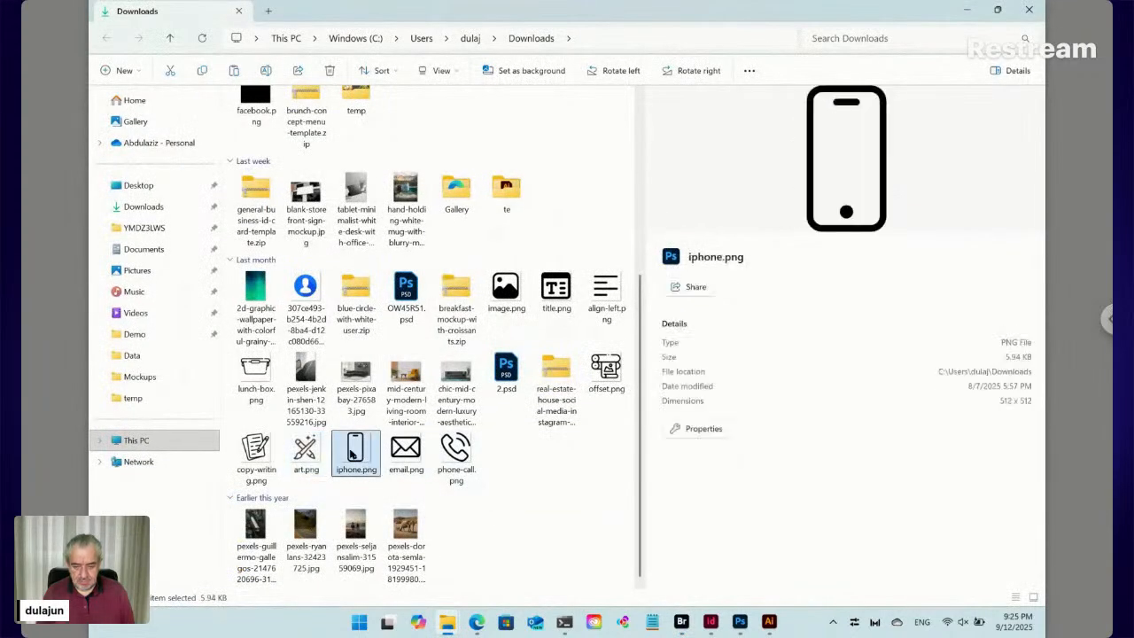
pyautogui.click(682, 622)
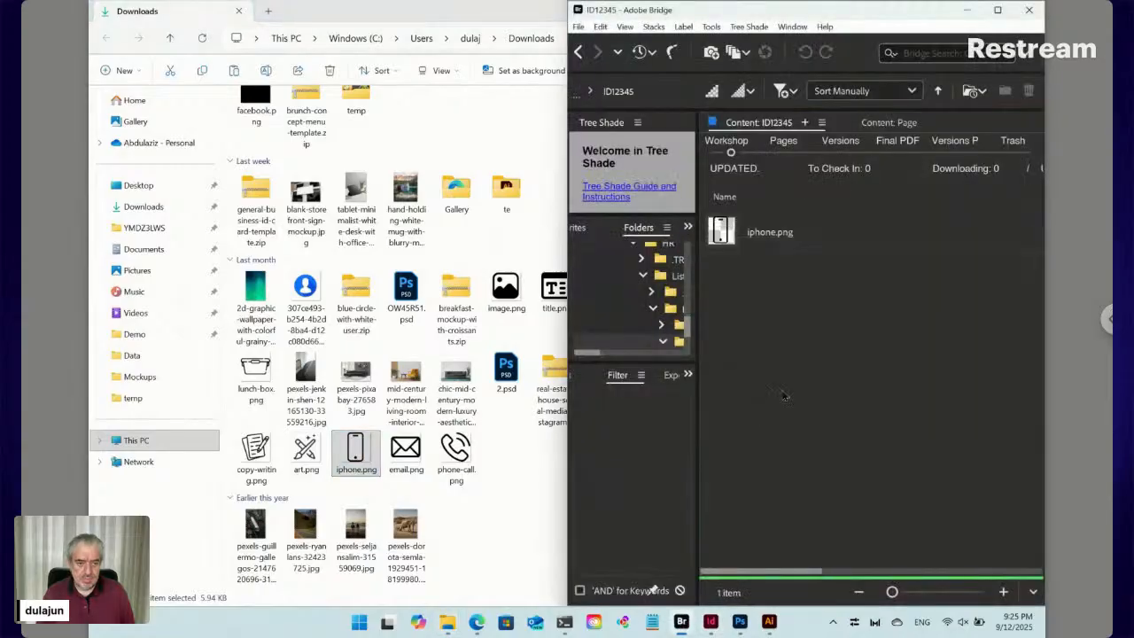
# Rename the copied iphone.png to Icon.png
pyautogui.click(760, 236)
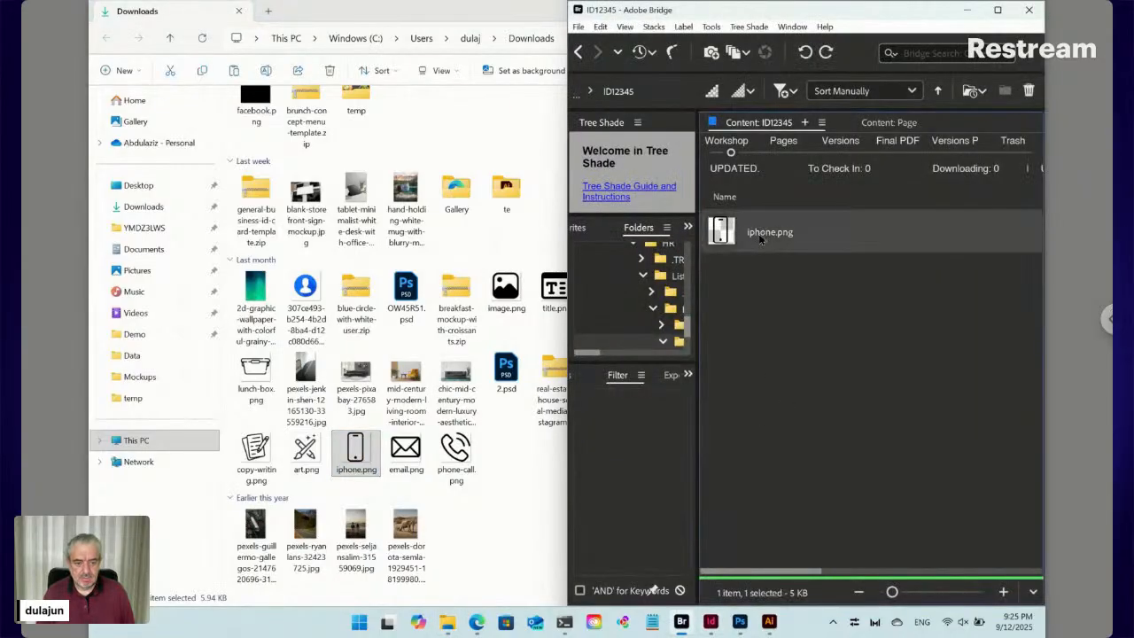
pyautogui.click(760, 236)
pyautogui.write('Icon')
pyautogui.press('Return')
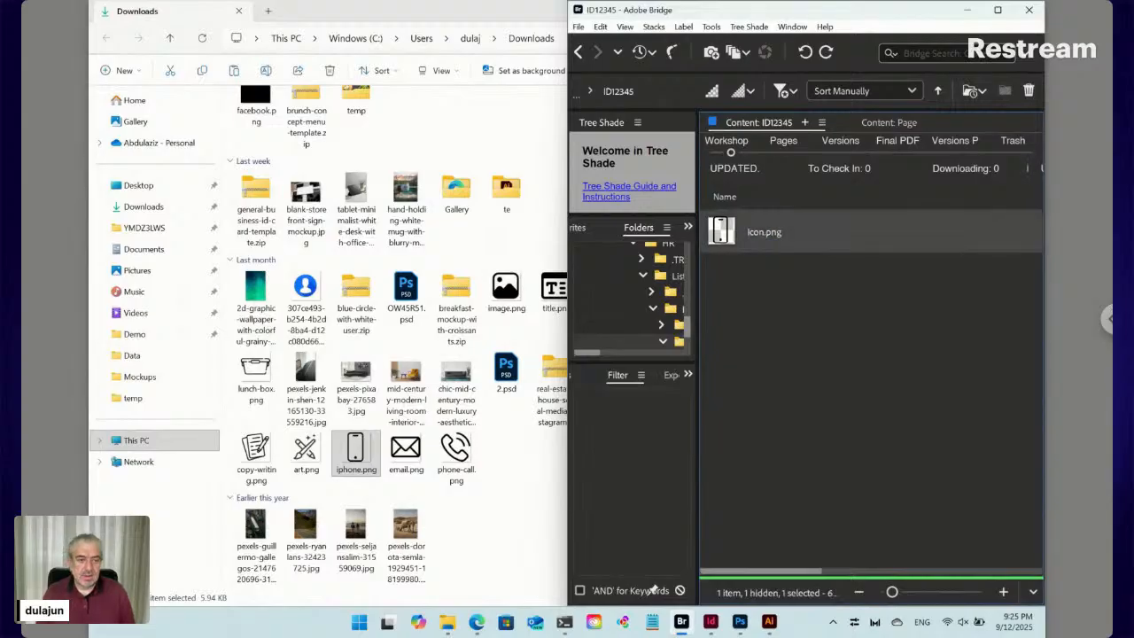
pyautogui.click(753, 27)
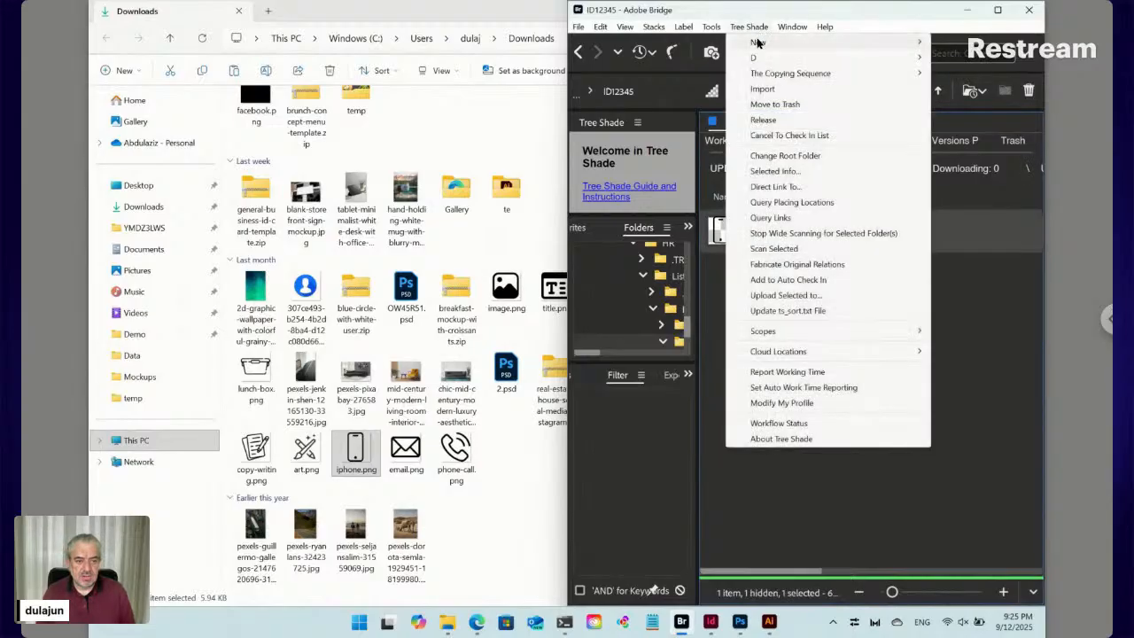
# Add a Tree Shade text item named 'Content', creating Content.txt beside Icon.png
pyautogui.moveTo(757, 43)
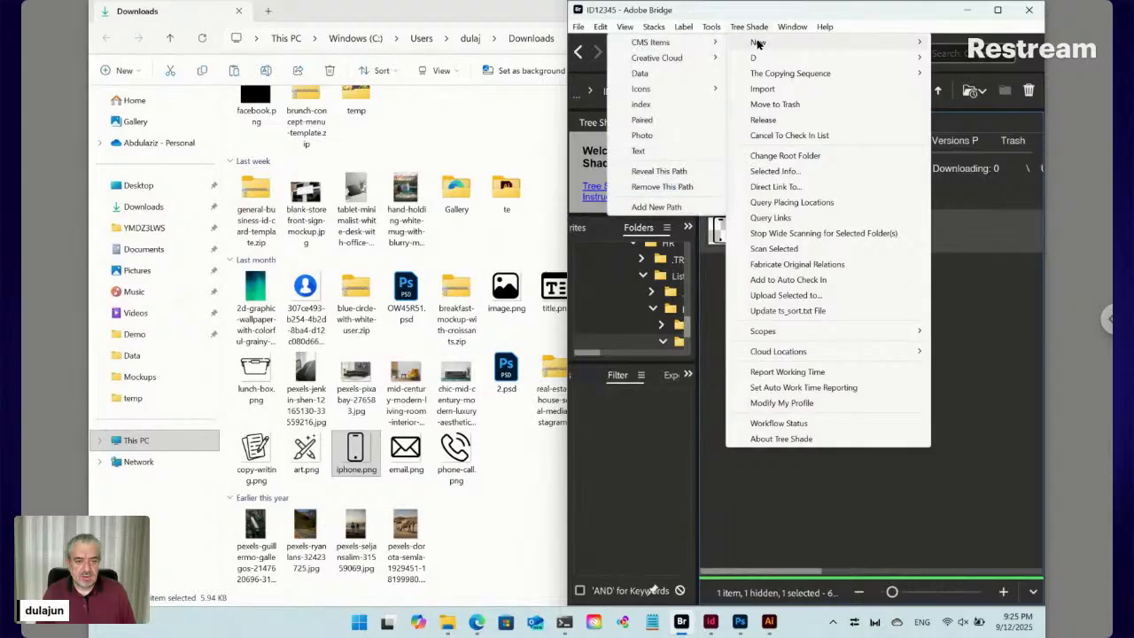
pyautogui.click(656, 156)
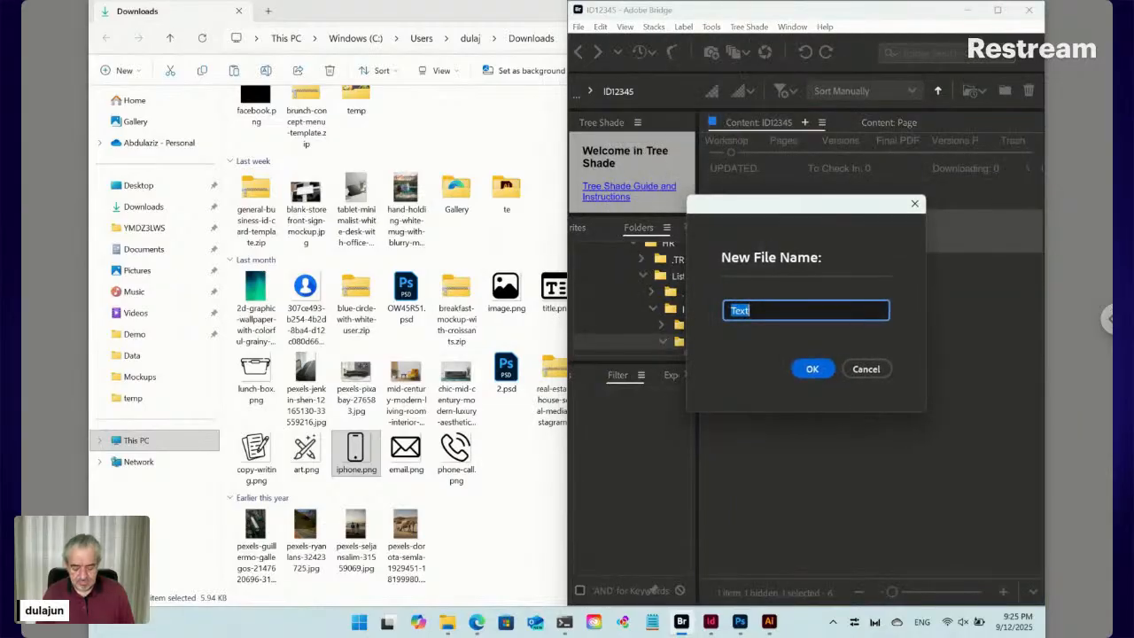
pyautogui.write('Content')
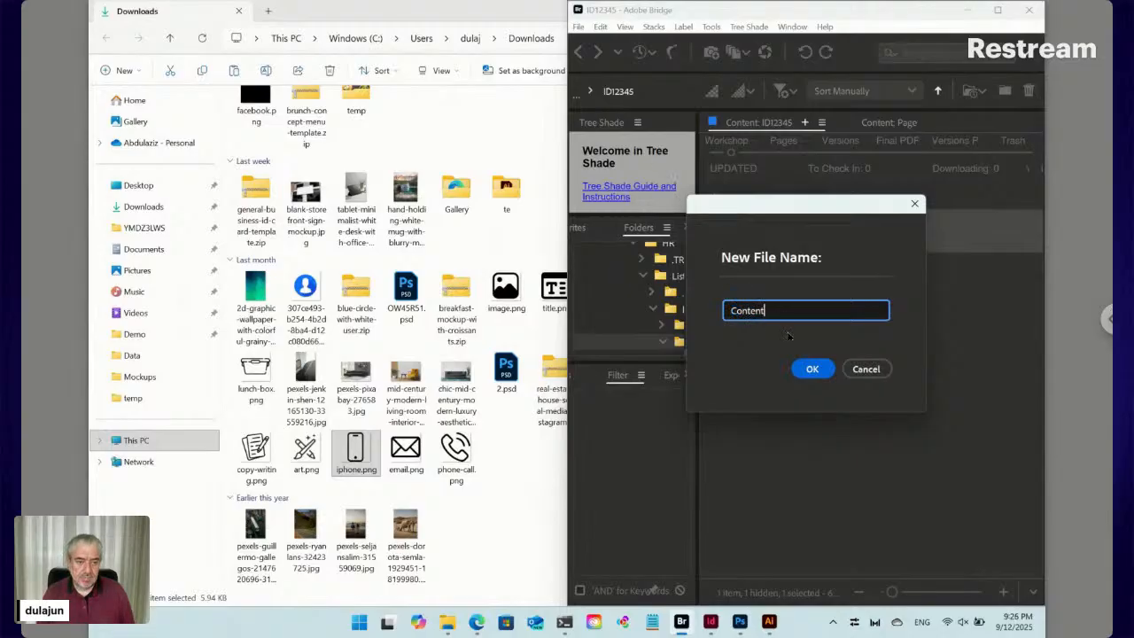
pyautogui.click(812, 369)
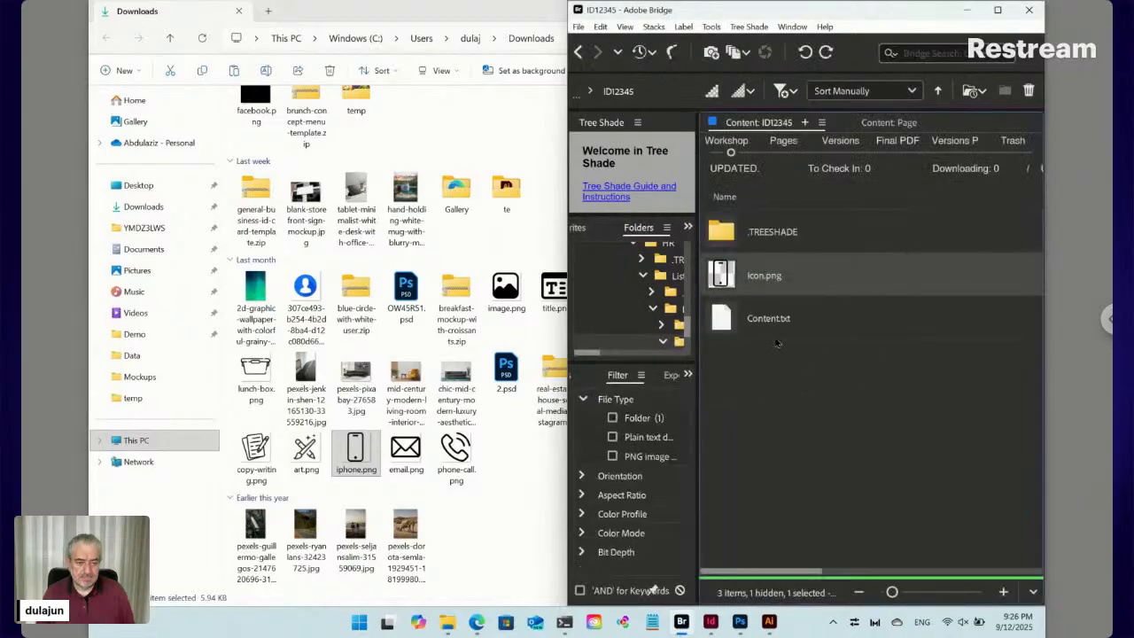
pyautogui.click(776, 380)
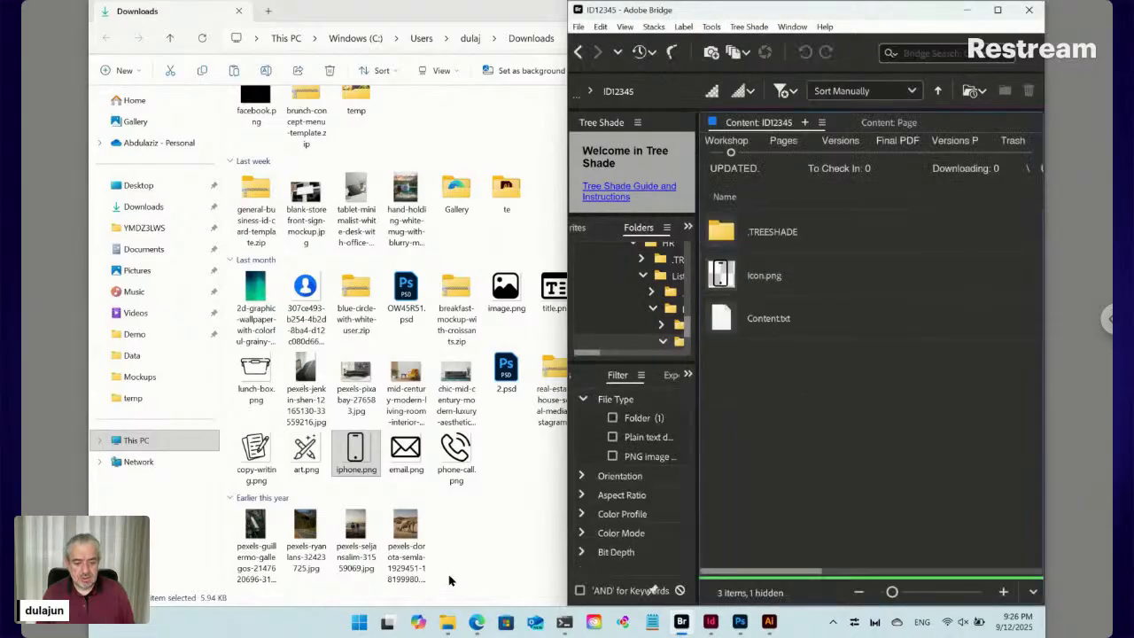
# Reload the Auto Design Templates form and open the ID12345 list form in a maximised tab
pyautogui.click(476, 622)
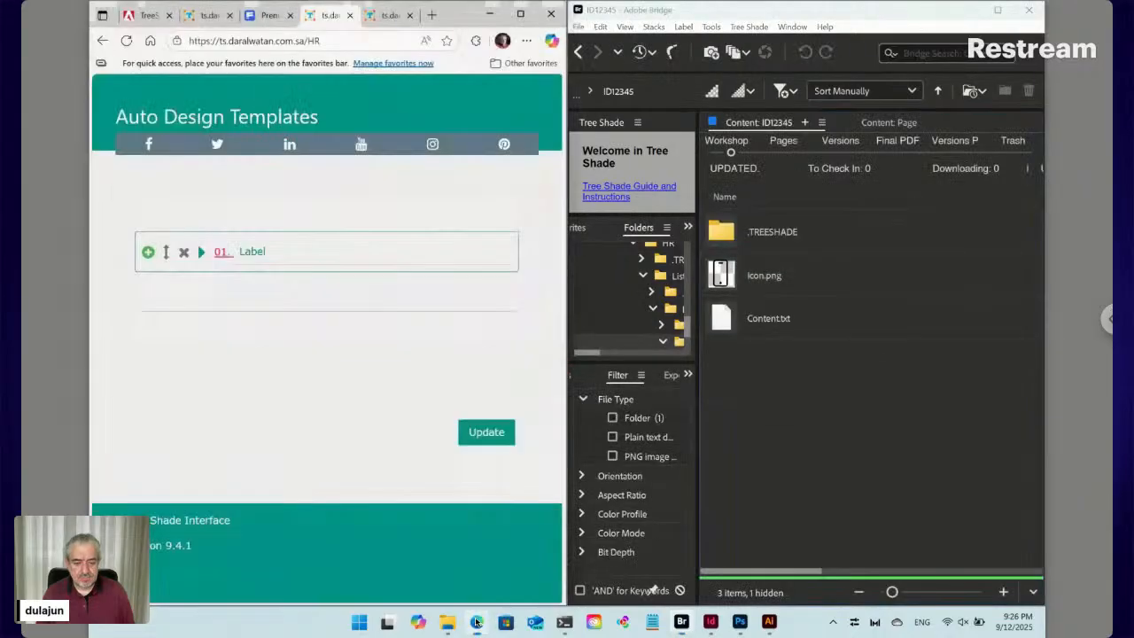
pyautogui.click(127, 41)
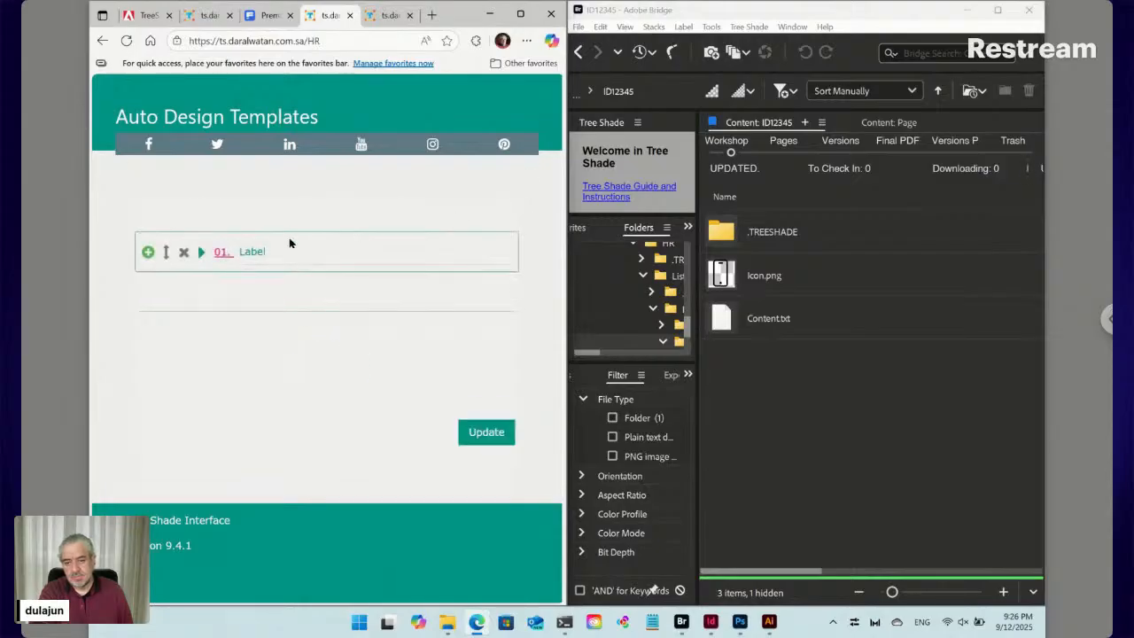
pyautogui.click(221, 255)
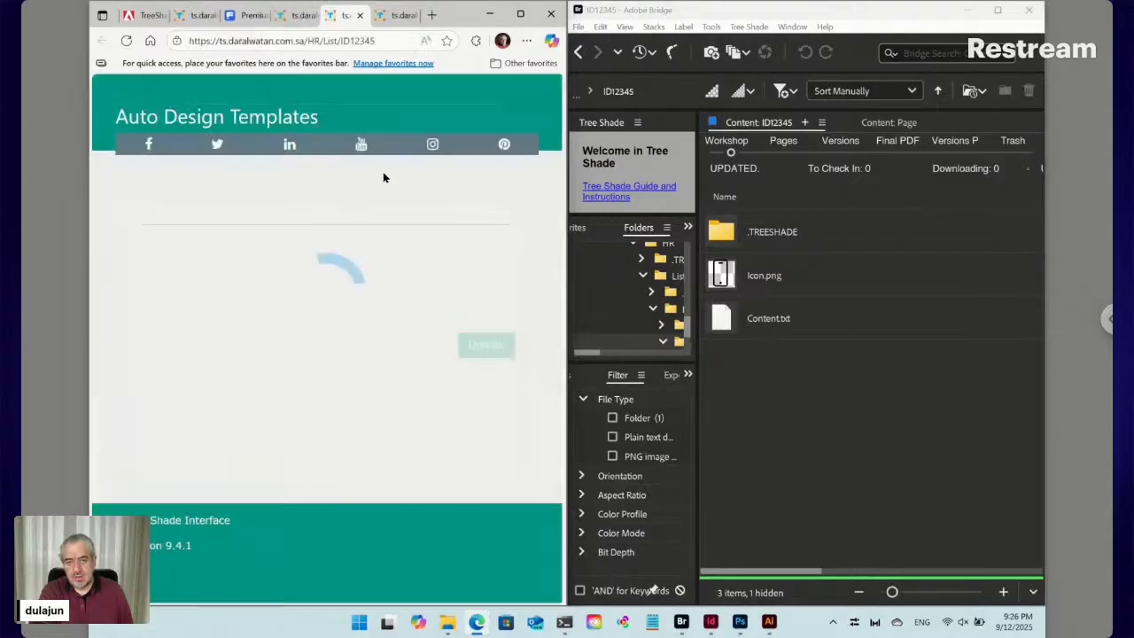
pyautogui.click(521, 15)
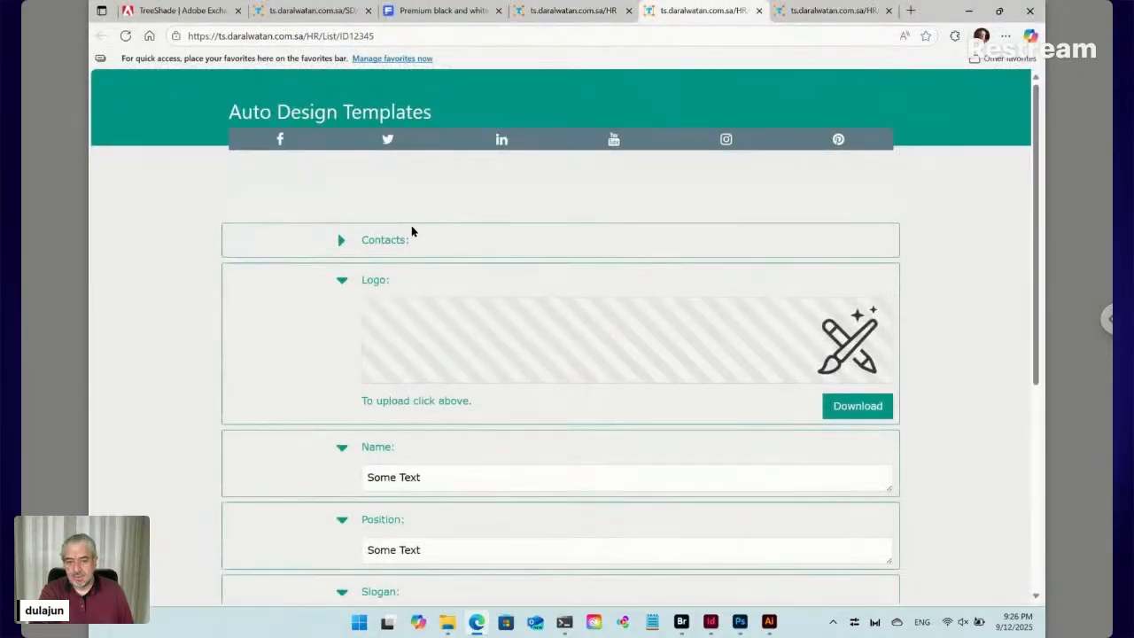
# Expand and collapse 01. Label, add then remove two extra items, and snap the browser left
pyautogui.click(341, 244)
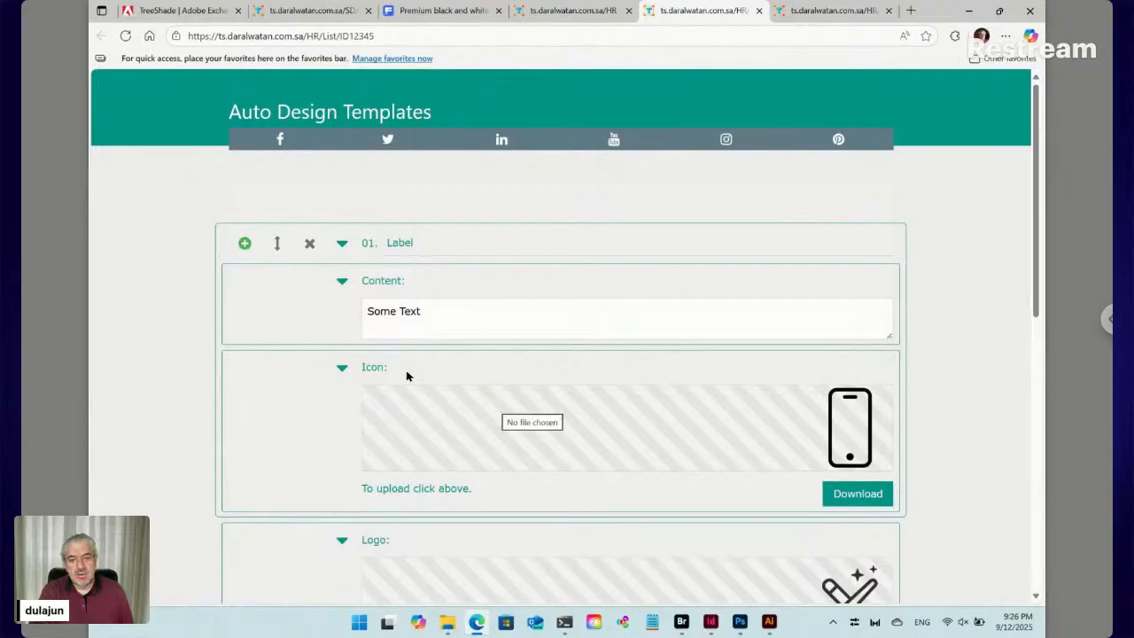
pyautogui.click(342, 245)
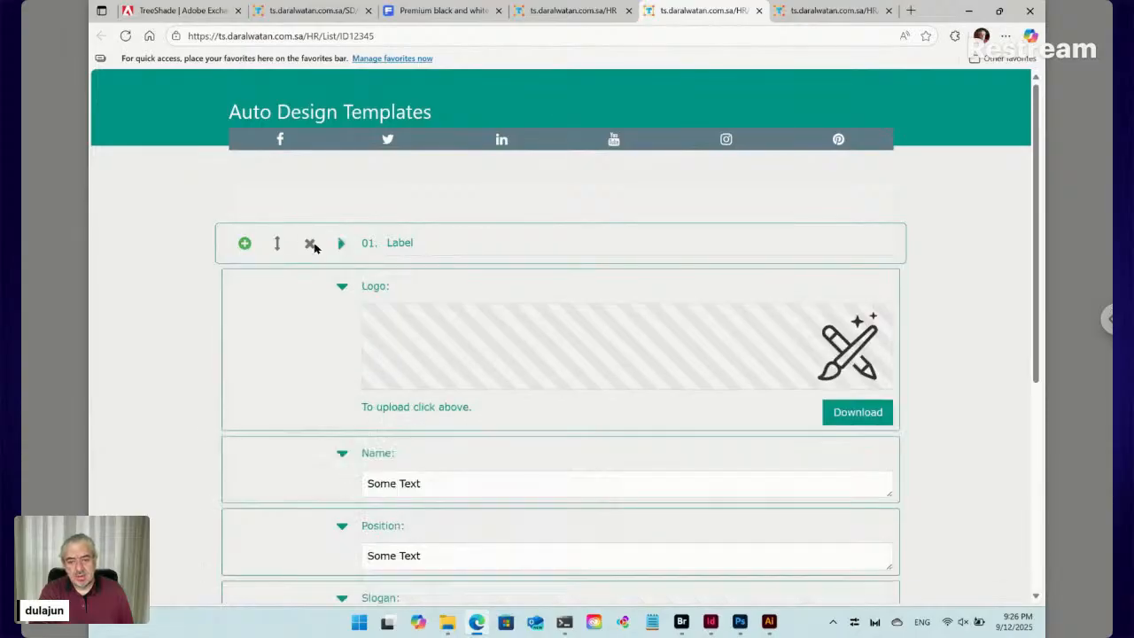
pyautogui.click(244, 242)
pyautogui.click(246, 291)
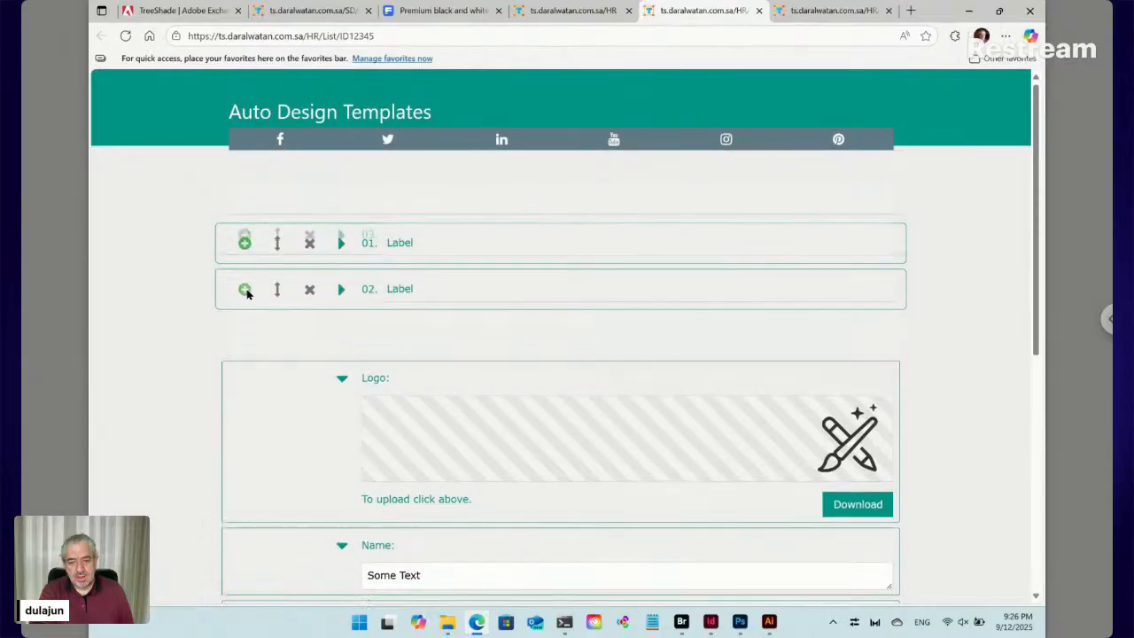
pyautogui.click(310, 291)
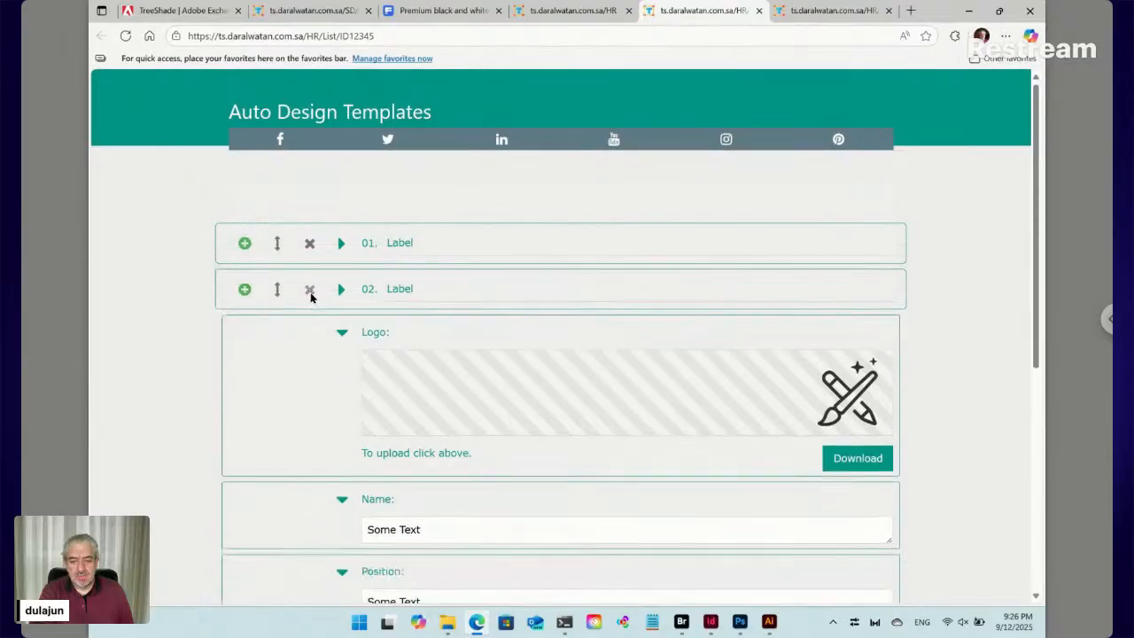
pyautogui.click(310, 290)
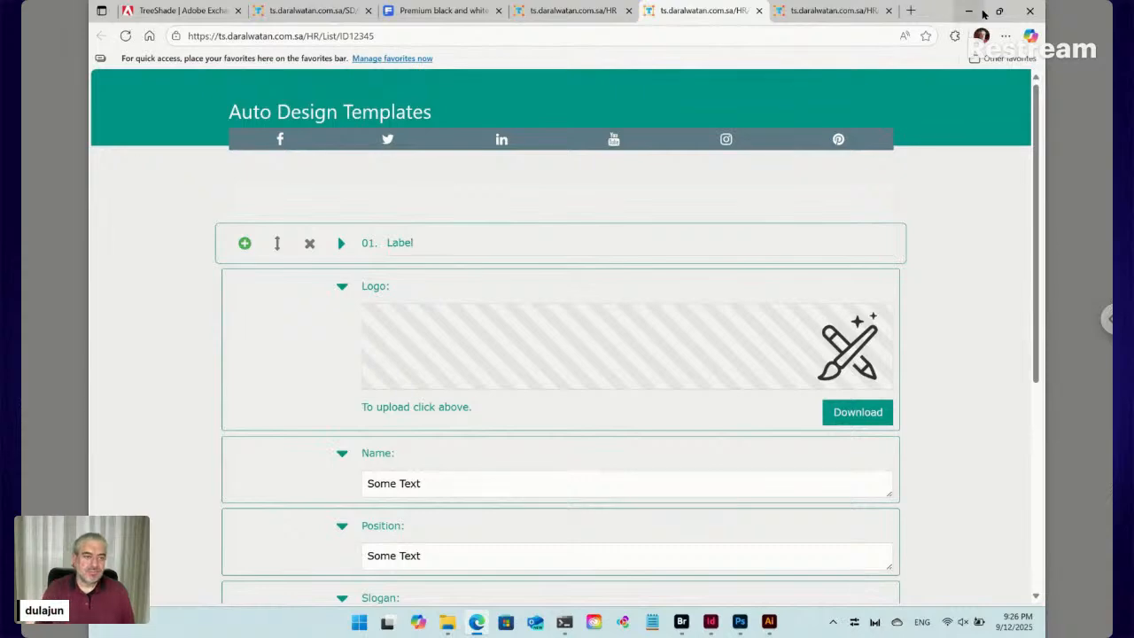
pyautogui.moveTo(1000, 11)
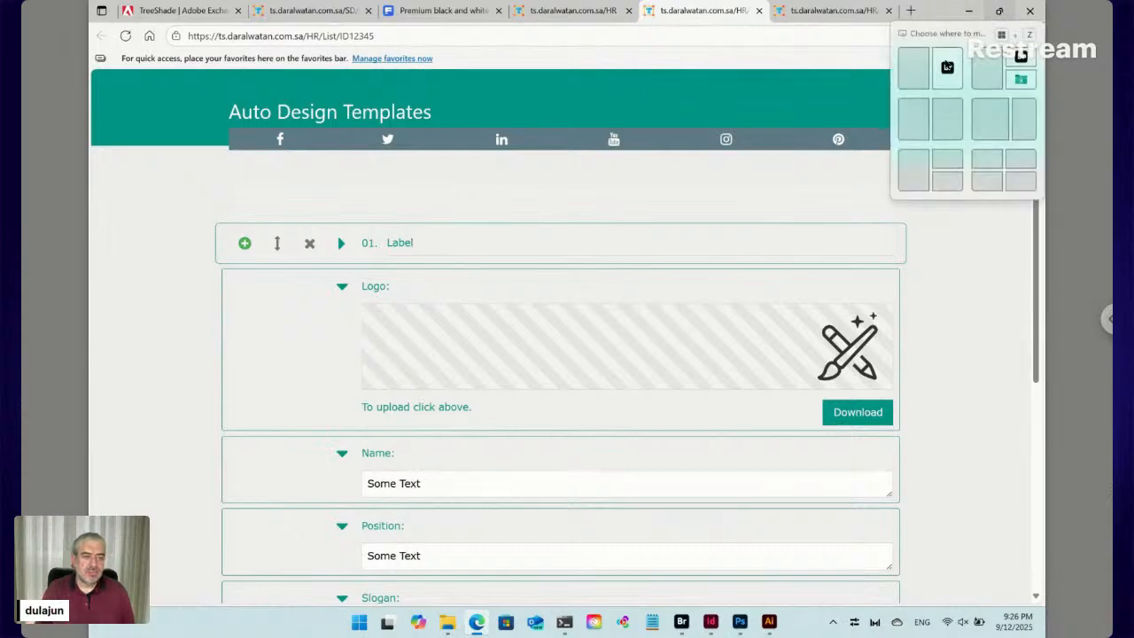
pyautogui.click(913, 67)
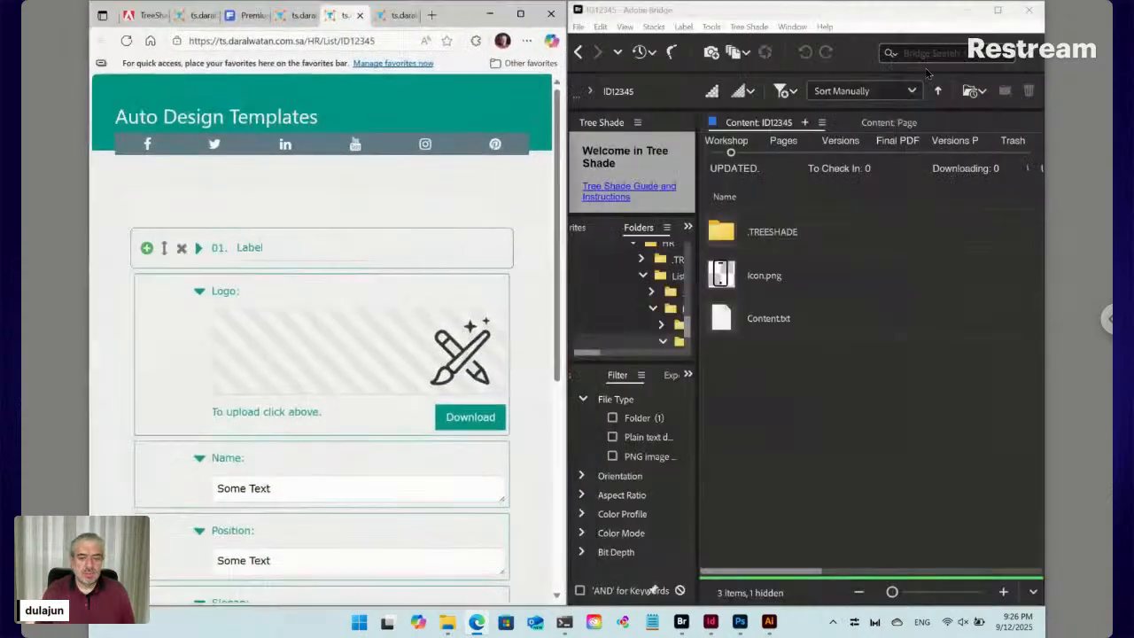
# Return to the Data folder and order files Logo.png, Slogan.txt, Name.txt, Position.txt, Contacts.txt
pyautogui.click(580, 53)
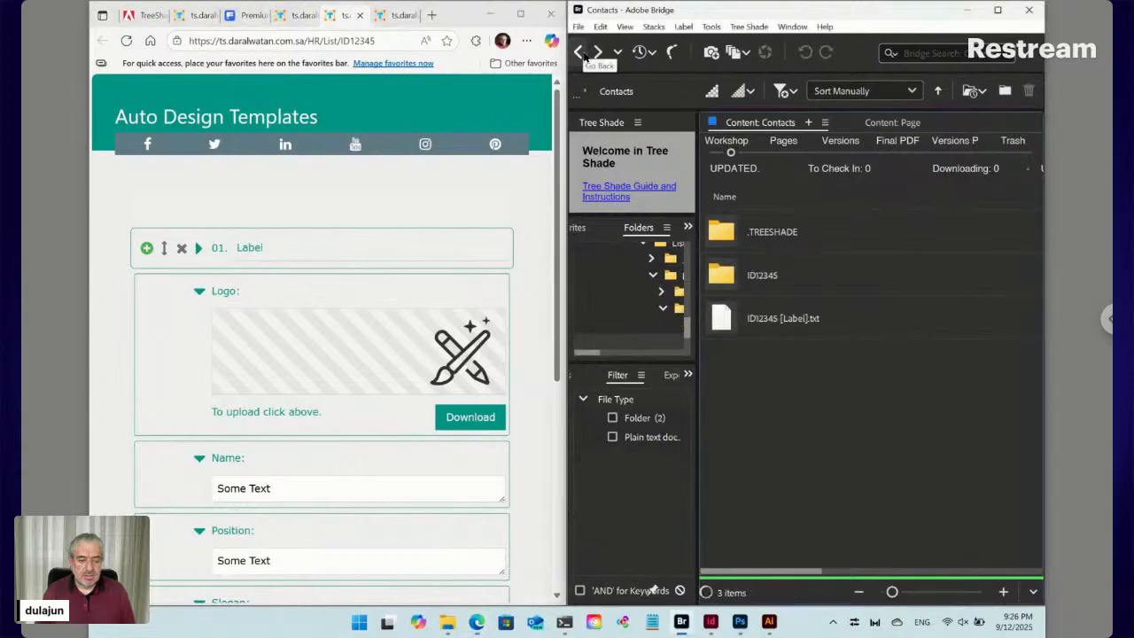
pyautogui.click(581, 52)
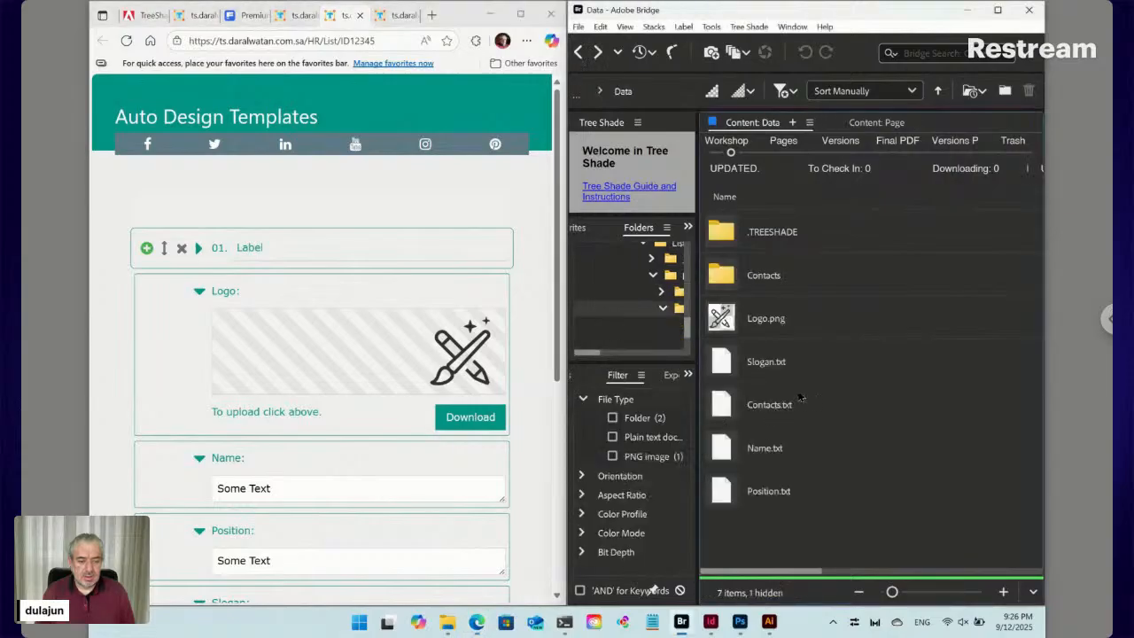
pyautogui.click(783, 331)
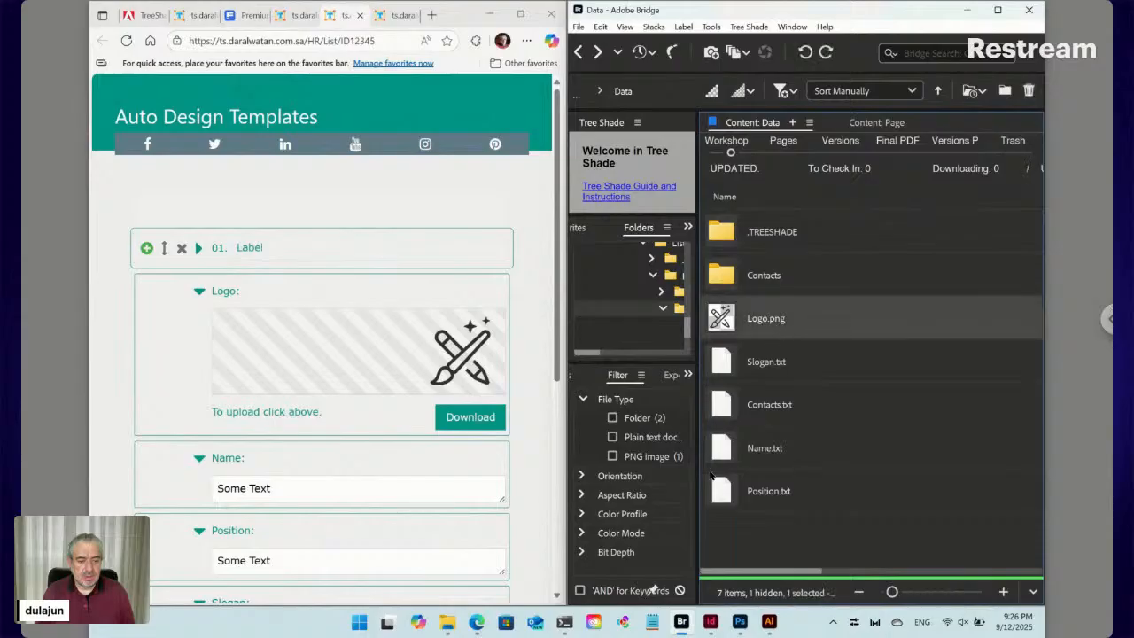
pyautogui.moveTo(723, 453); pyautogui.dragTo(747, 361)
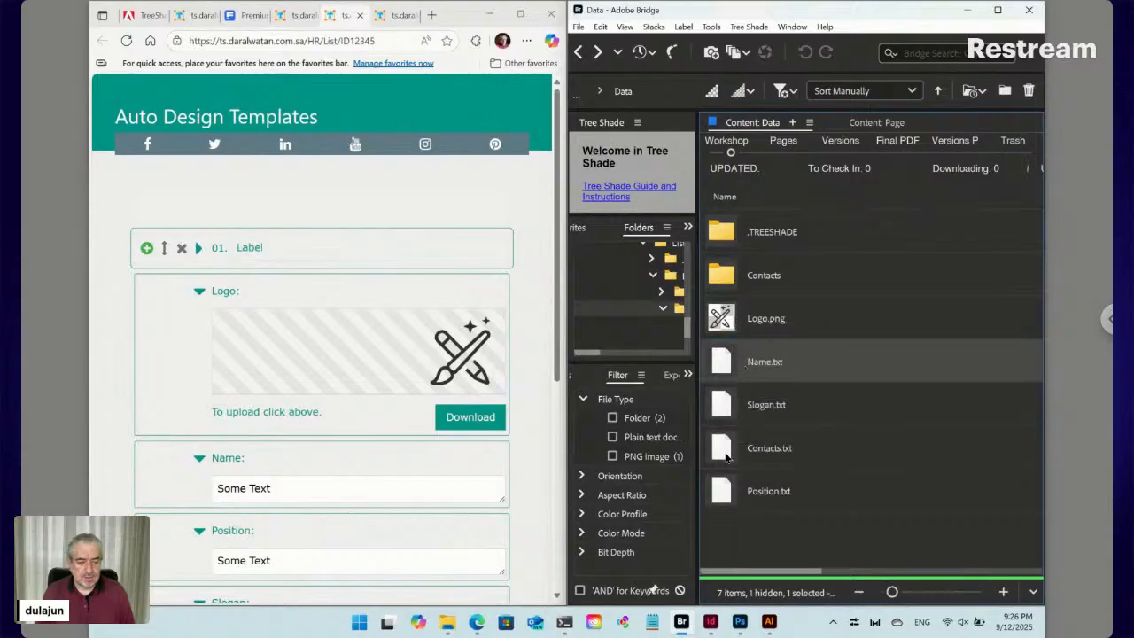
pyautogui.moveTo(730, 404); pyautogui.dragTo(743, 341)
pyautogui.moveTo(743, 335); pyautogui.dragTo(744, 360)
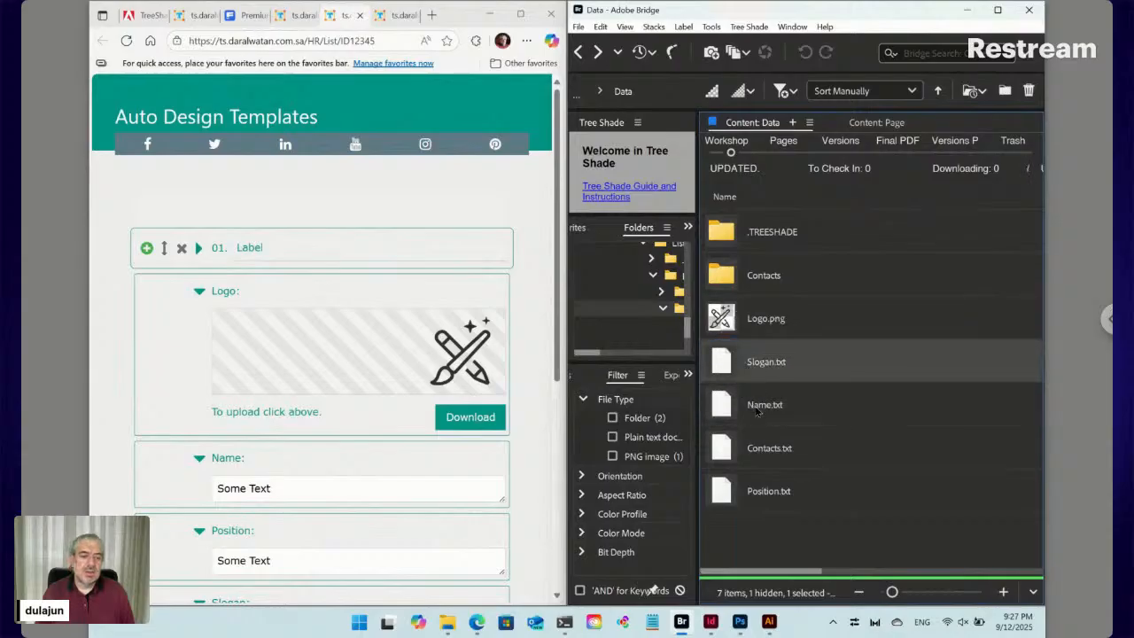
pyautogui.moveTo(731, 498); pyautogui.dragTo(748, 431)
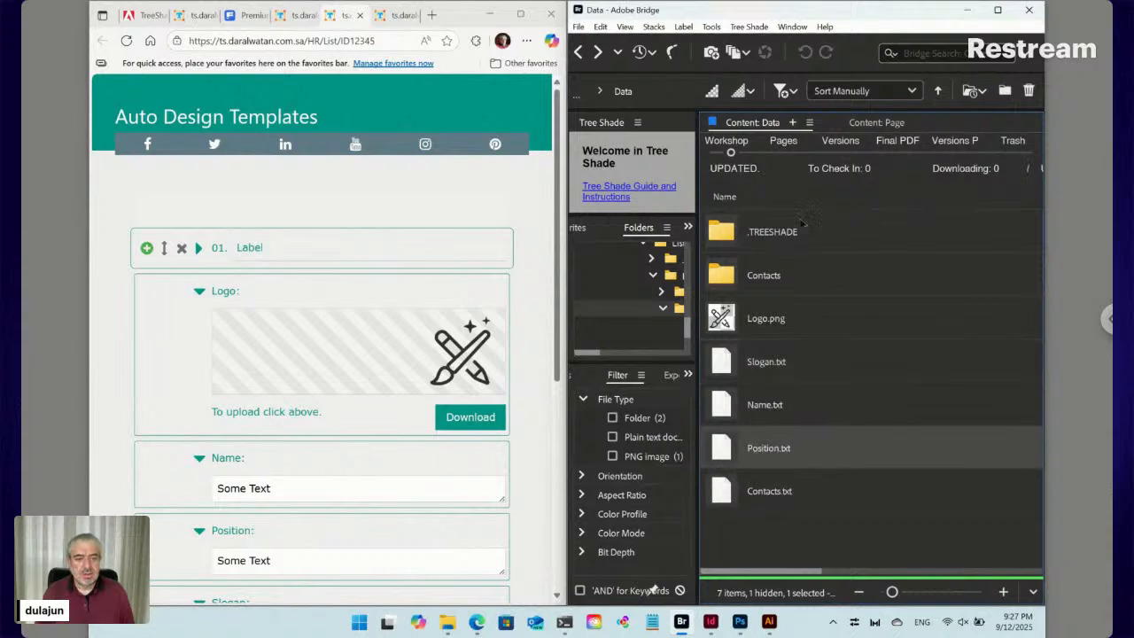
pyautogui.click(749, 27)
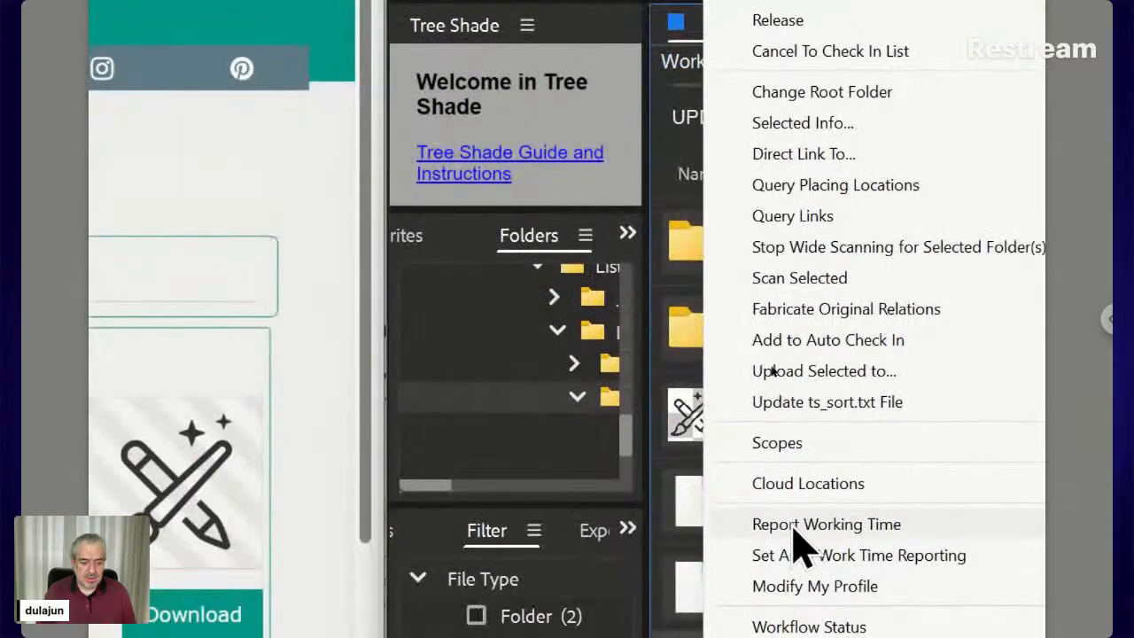
# Write the new file order to ts_sort.txt and reload the web form
pyautogui.click(821, 407)
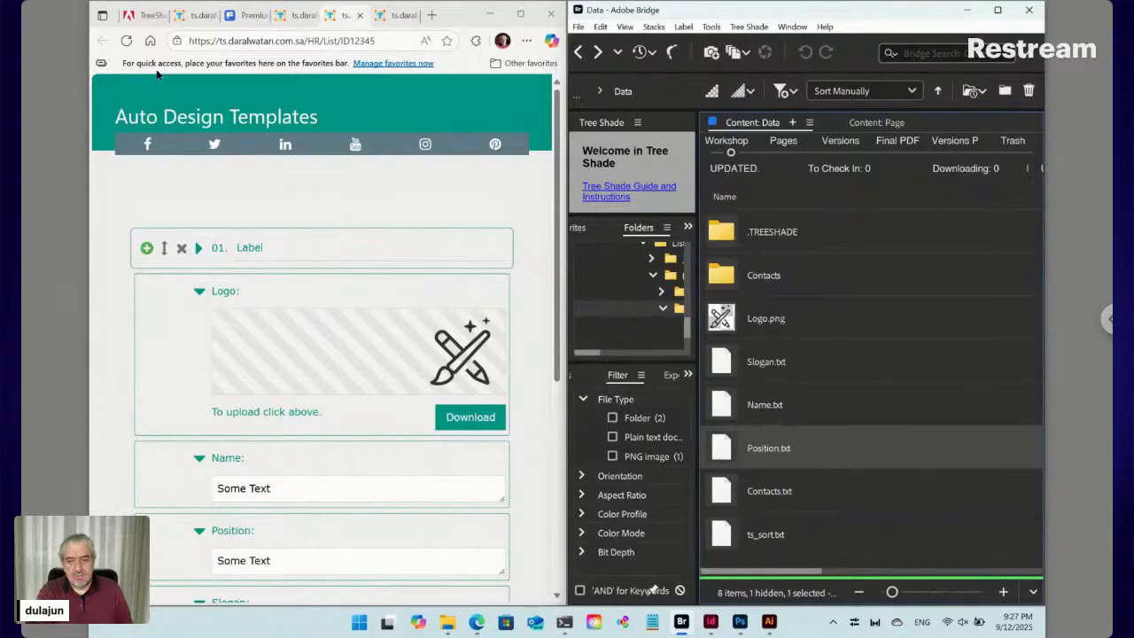
pyautogui.click(126, 41)
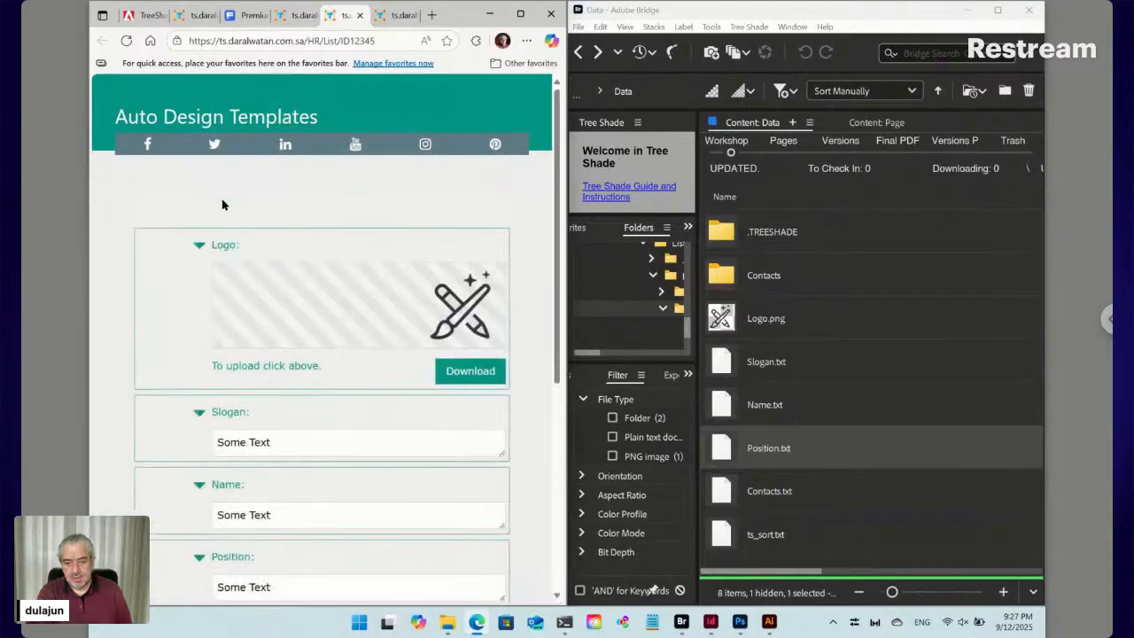
# Expand the form's 01. Label entry to show its Content and phone Icon fields
pyautogui.scroll(-2, 301, 310)
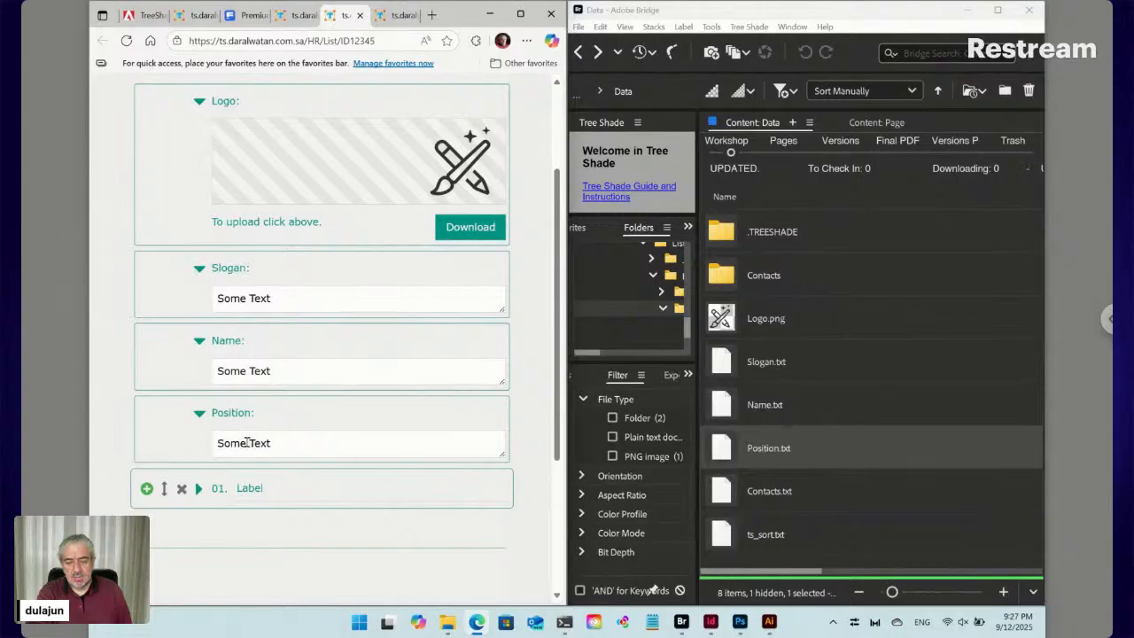
pyautogui.click(147, 490)
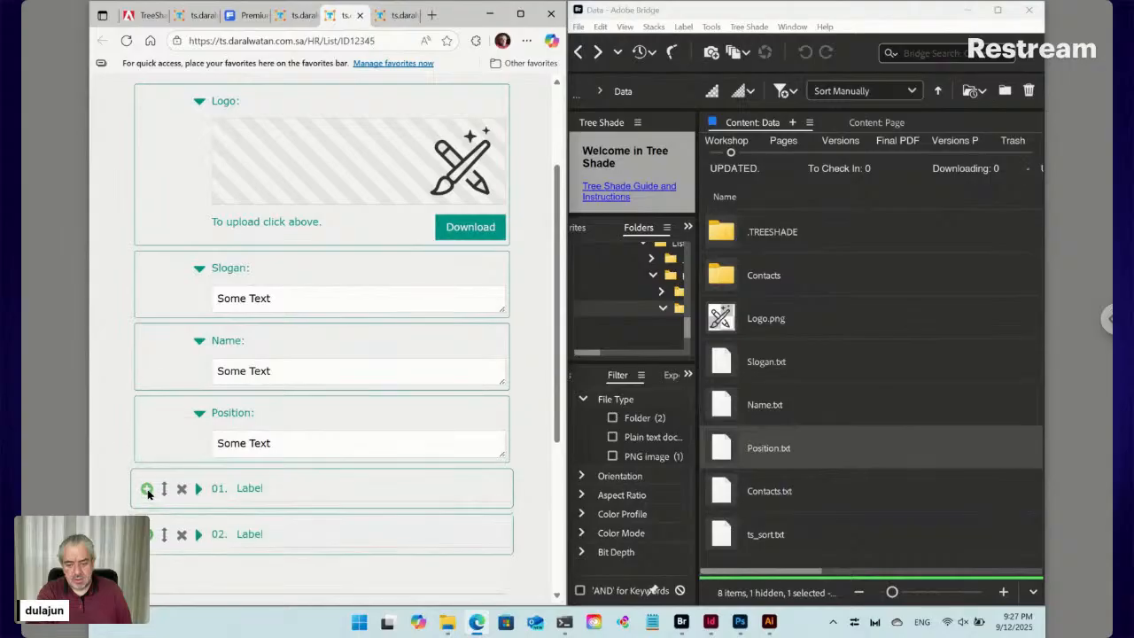
pyautogui.click(181, 535)
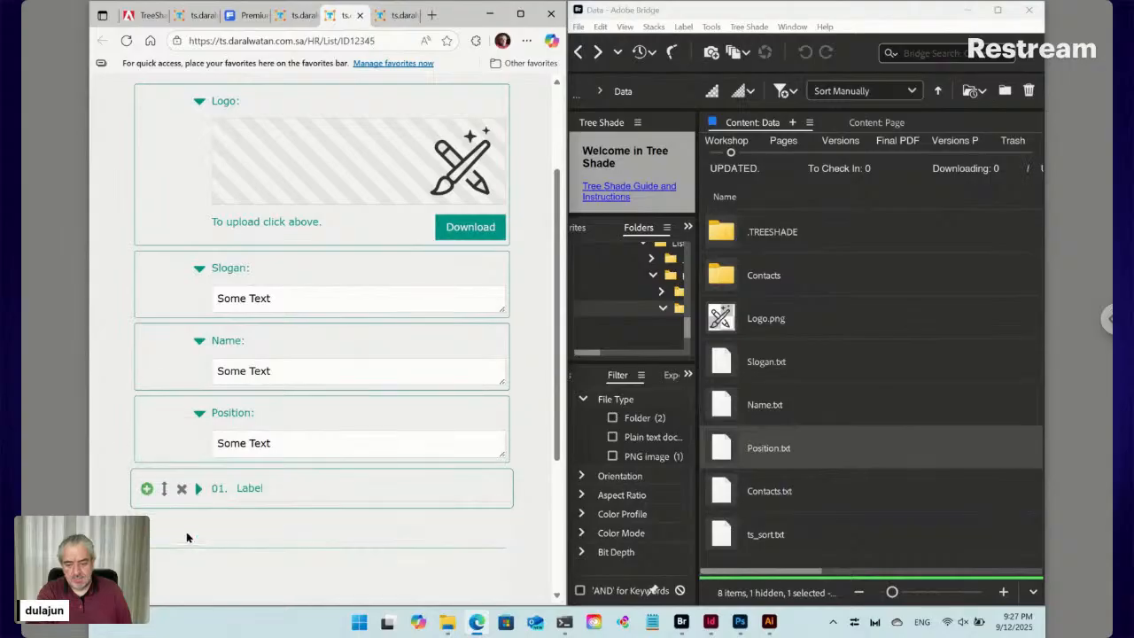
pyautogui.doubleClick(726, 275)
pyautogui.click(725, 276)
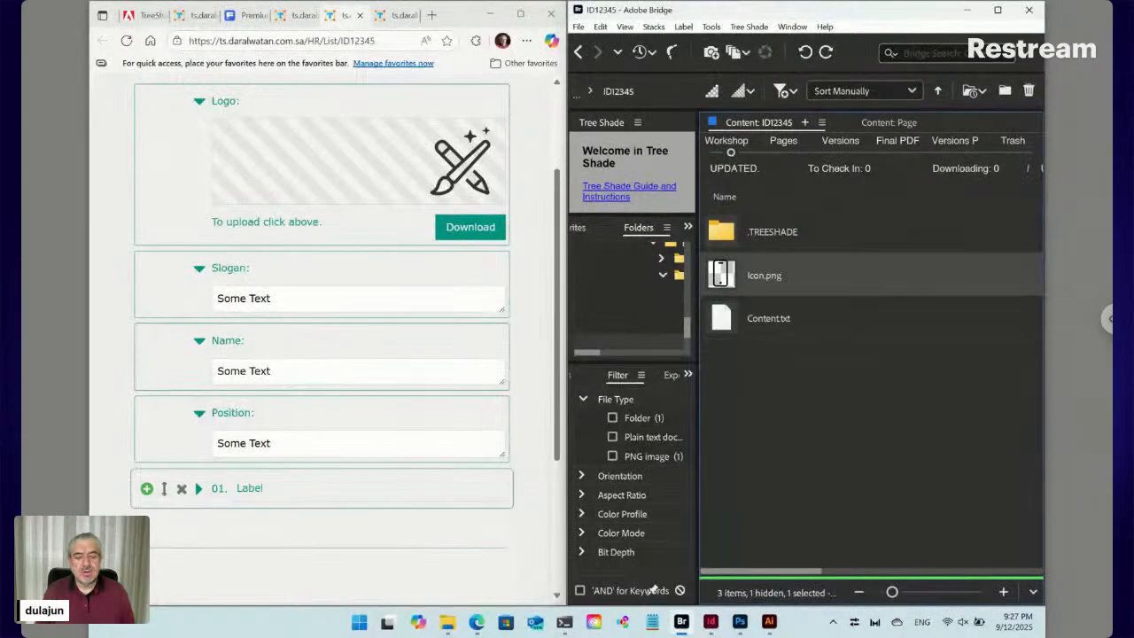
pyautogui.click(199, 489)
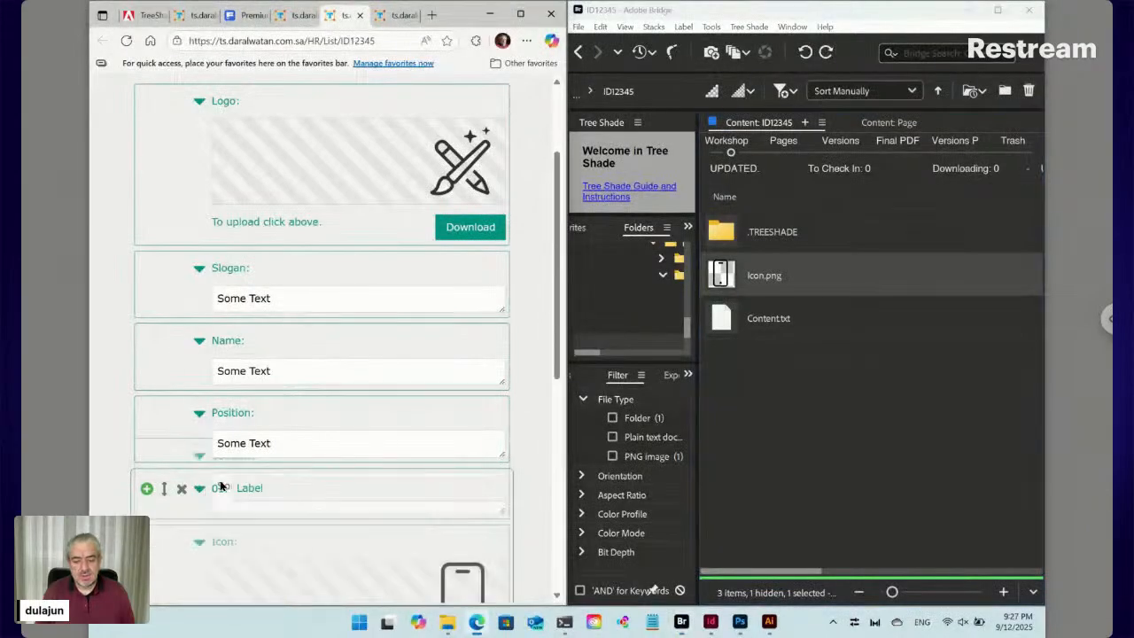
pyautogui.scroll(-1, 344, 440)
pyautogui.scroll(-3, 344, 440)
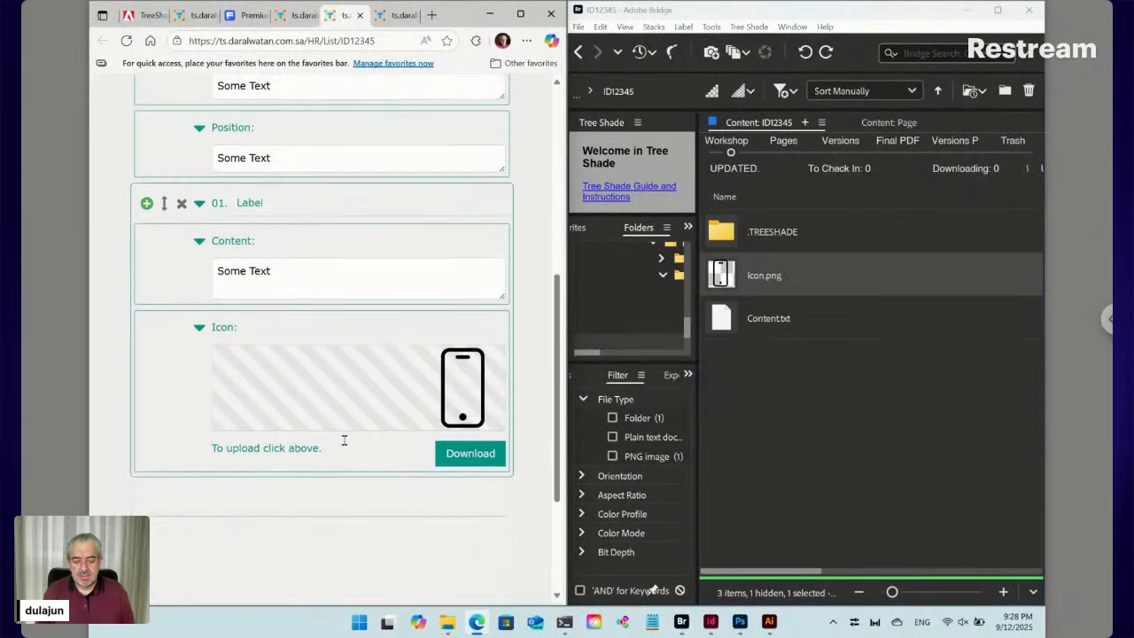
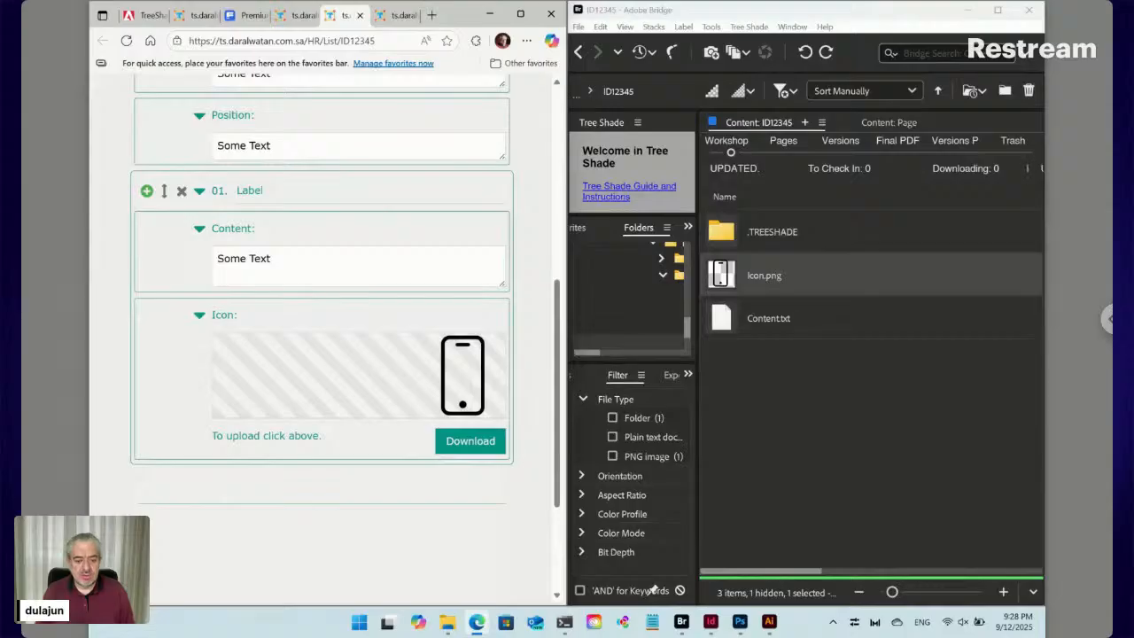
# Bring Illustrator forward and zoom in closely on the white business card
pyautogui.click(769, 621)
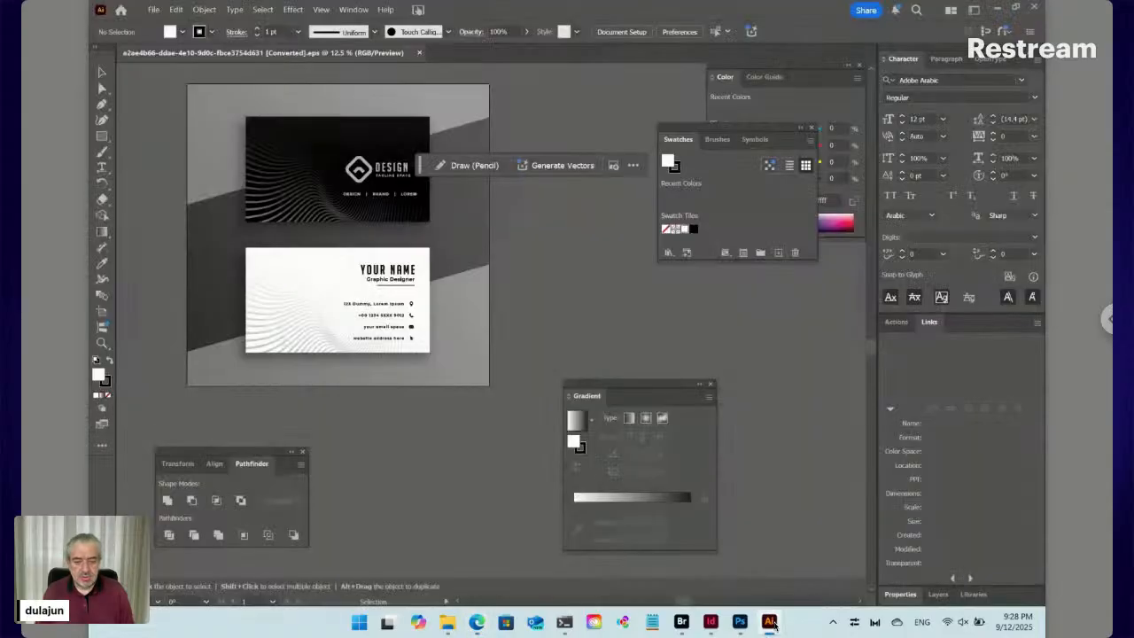
pyautogui.click(102, 344)
pyautogui.click(385, 283)
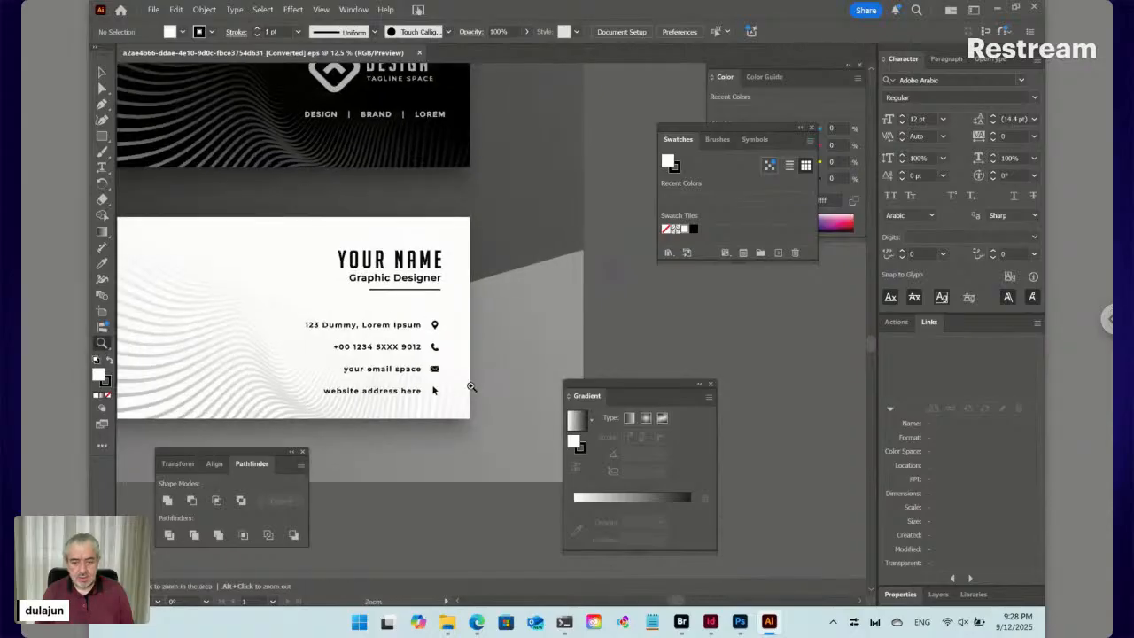
pyautogui.moveTo(479, 402); pyautogui.dragTo(524, 456)
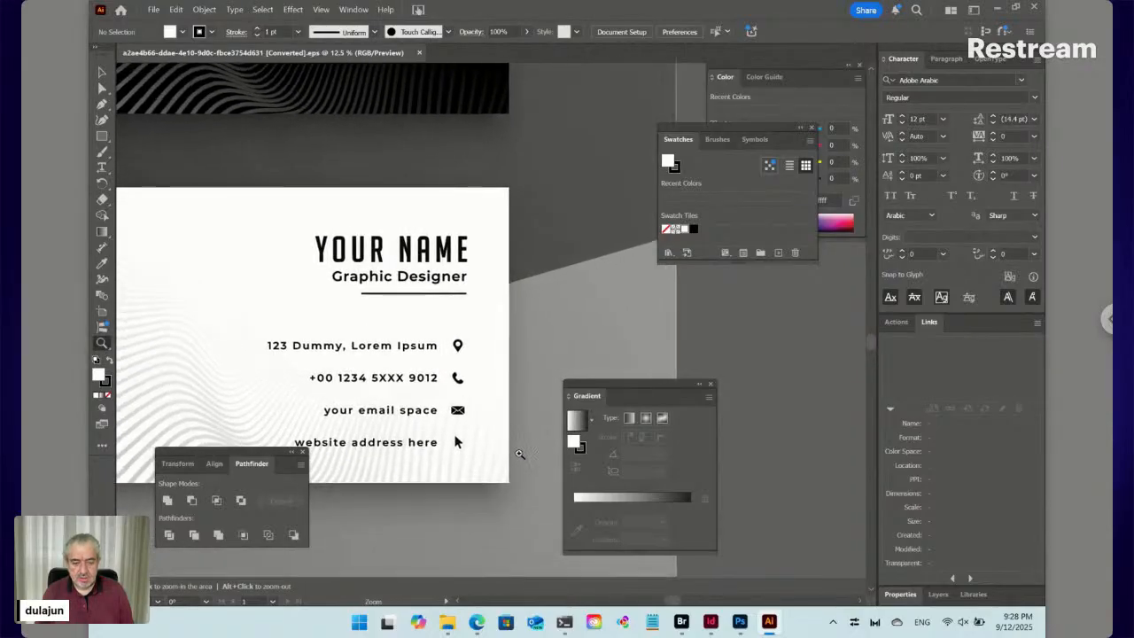
pyautogui.scroll(-3, 448, 398)
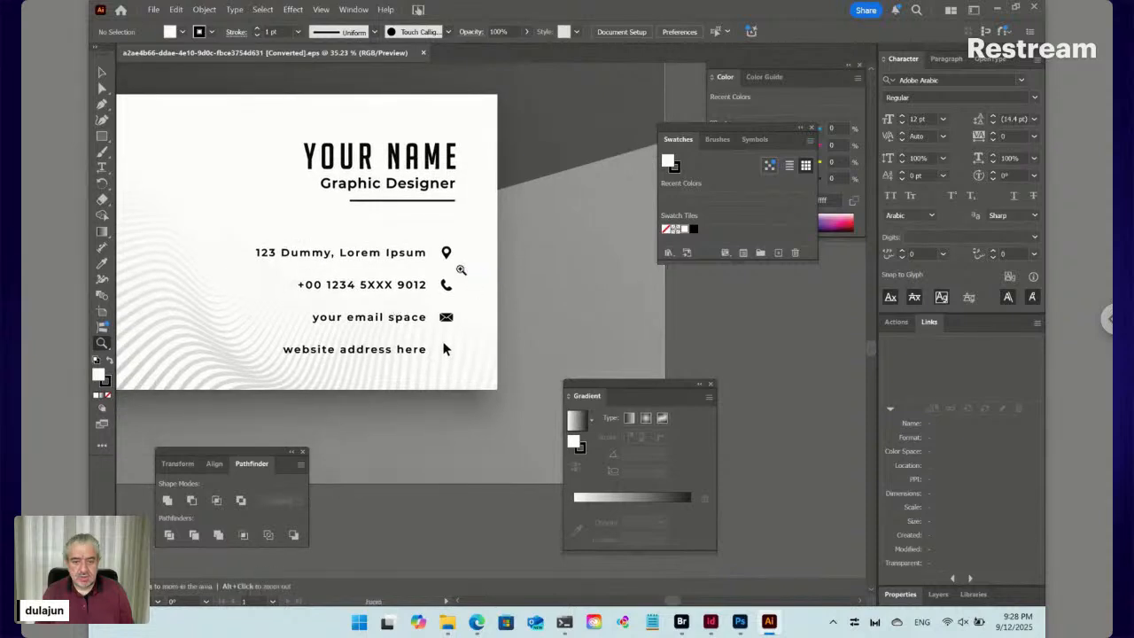
# Enter the nested contact-details group on the white card
pyautogui.press('v')
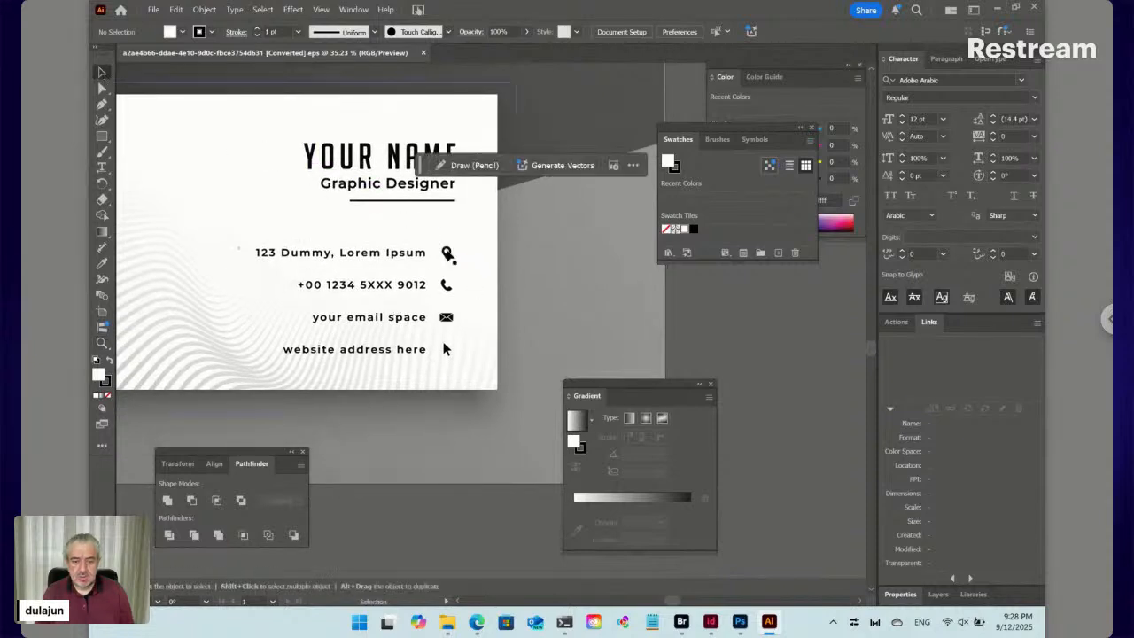
pyautogui.click(448, 256)
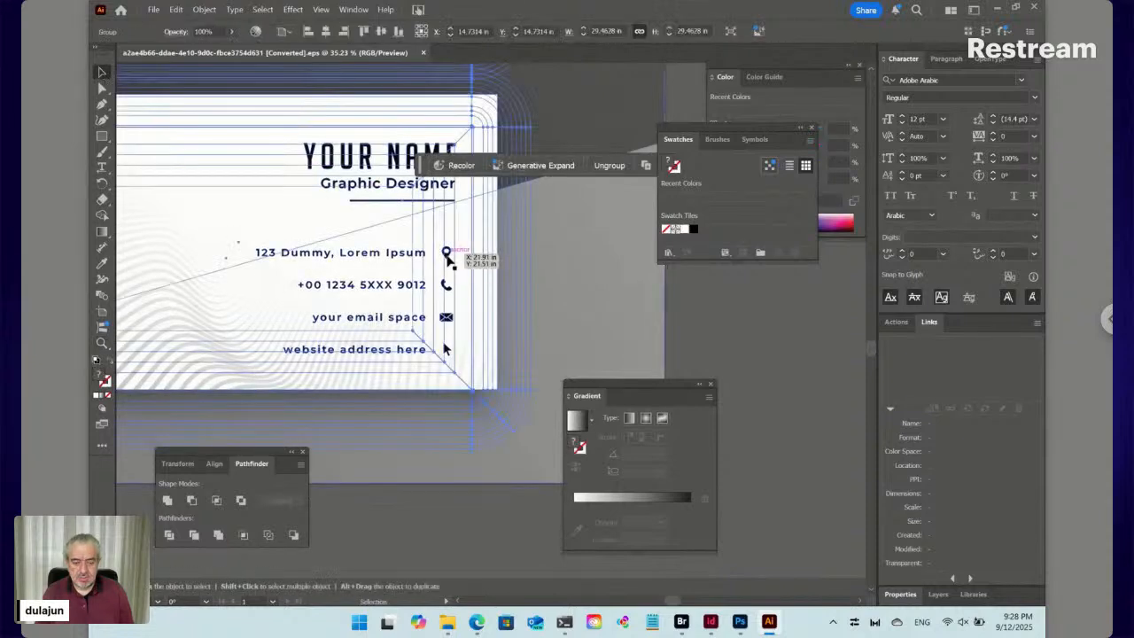
pyautogui.doubleClick(448, 256)
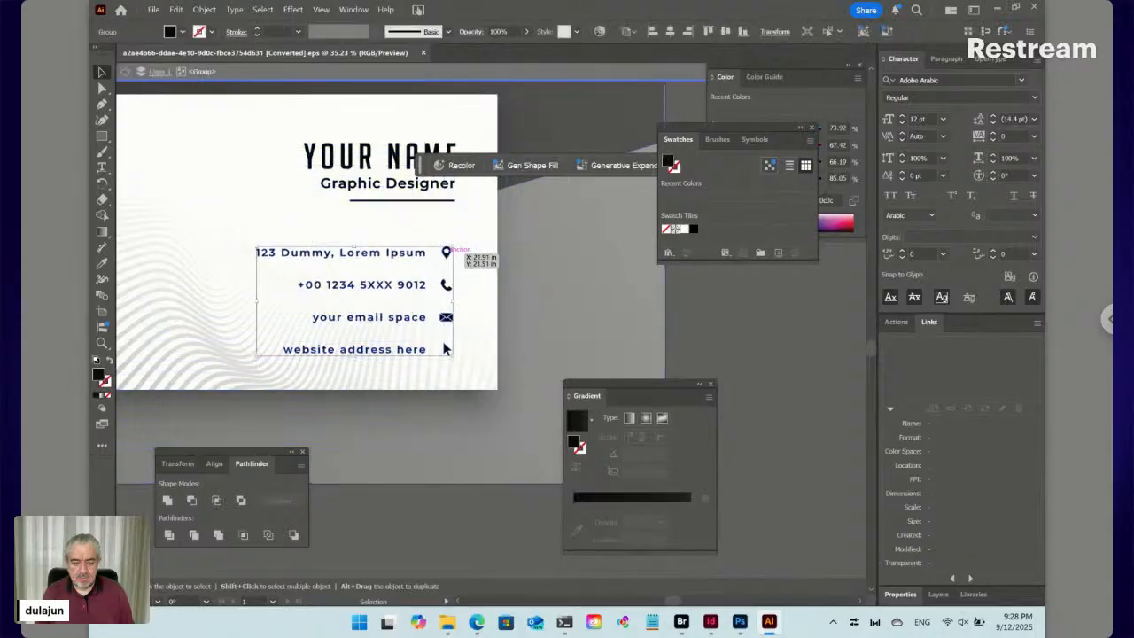
pyautogui.doubleClick(447, 254)
pyautogui.click(447, 255)
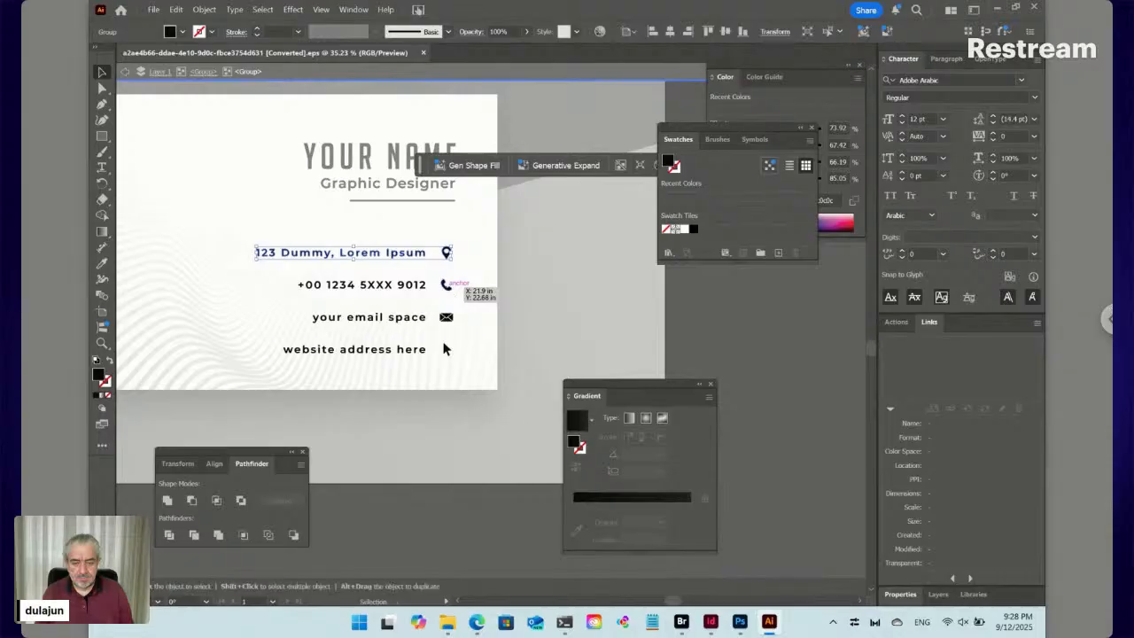
pyautogui.hotkey('ctrl', 'shift', 'a')
# Select the phone, address, email and website rows together, then start a new document
pyautogui.click(446, 284)
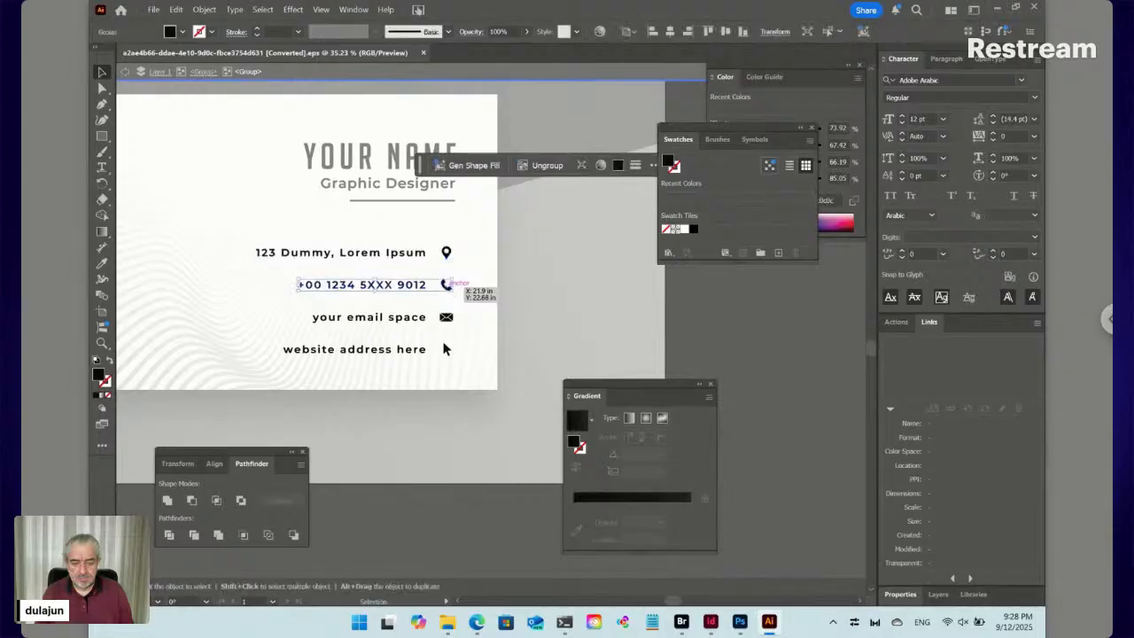
pyautogui.keyDown('shift'); pyautogui.click(446, 253); pyautogui.keyUp('shift')
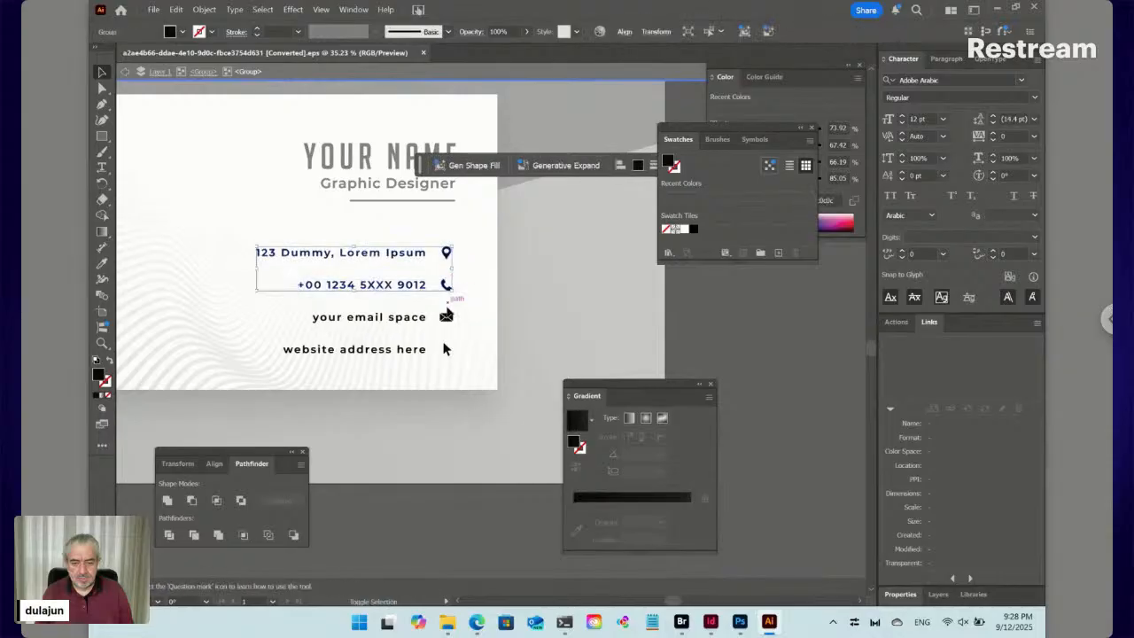
pyautogui.keyDown('shift'); pyautogui.click(446, 316); pyautogui.keyUp('shift')
pyautogui.keyDown('shift'); pyautogui.click(445, 349); pyautogui.keyUp('shift')
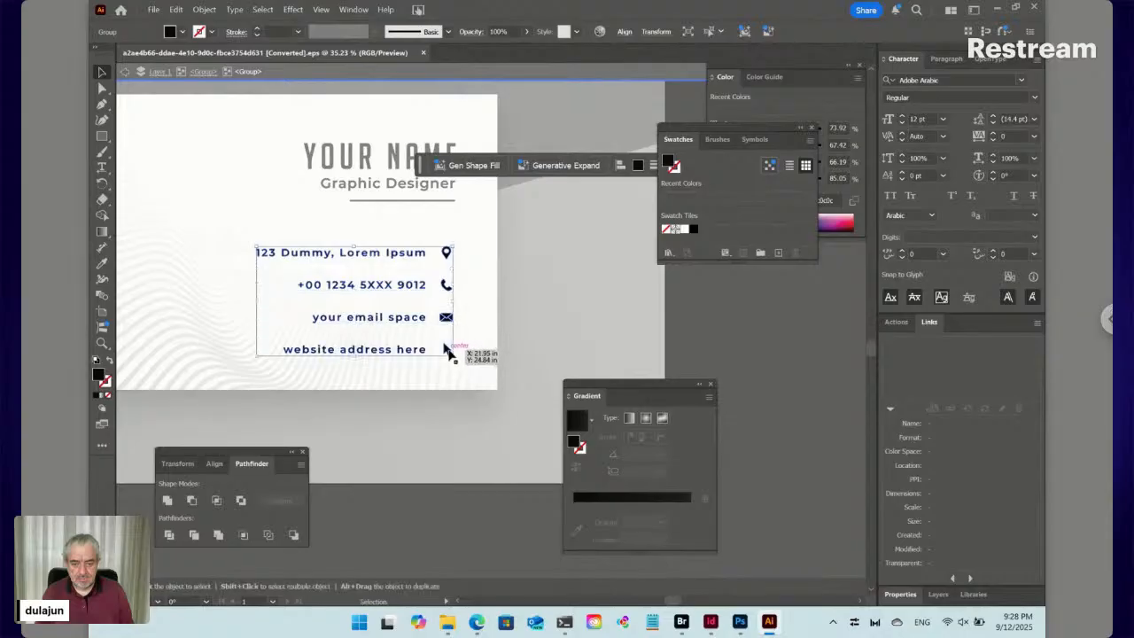
pyautogui.press('a')
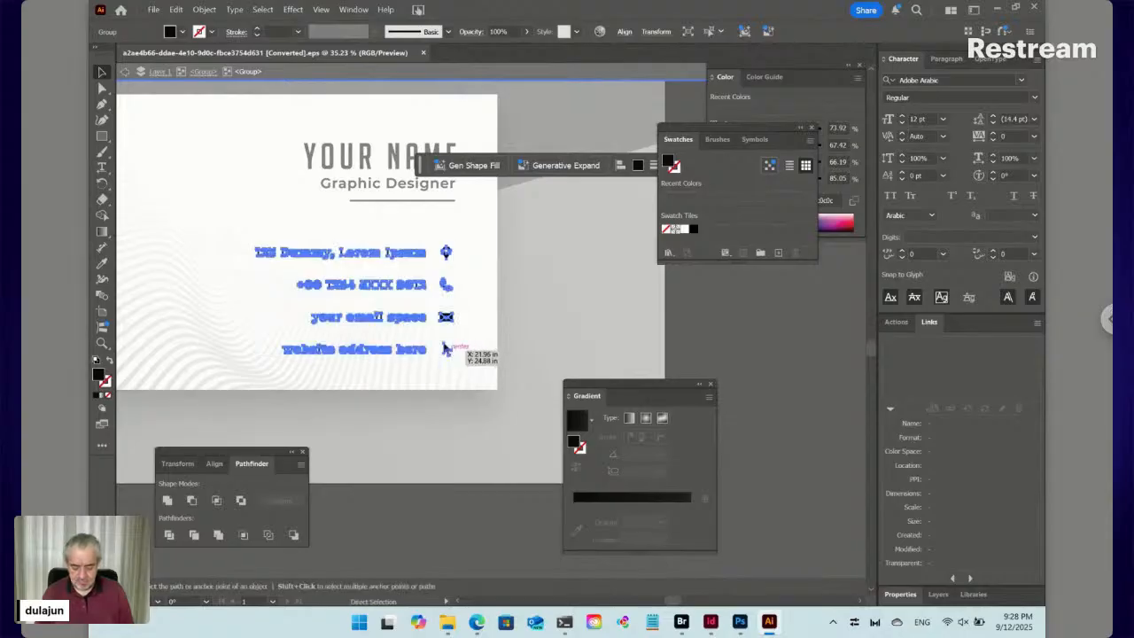
pyautogui.hotkey('ctrl', 'n')
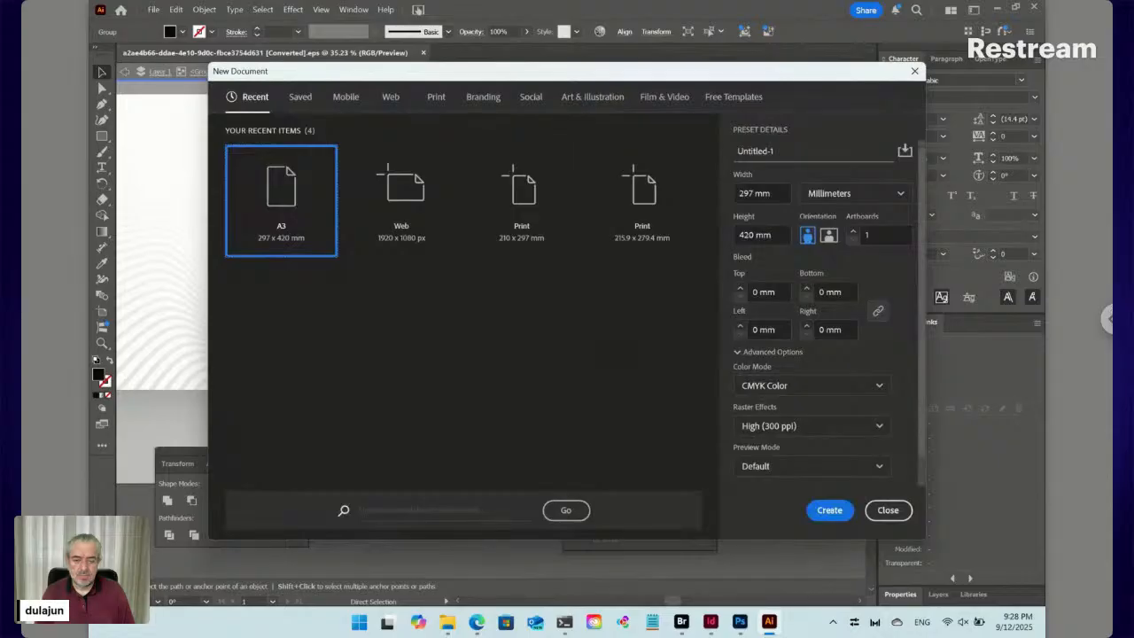
# Paste the contact rows into a new A3 document and delete the text, keeping only icons
pyautogui.press('Return')
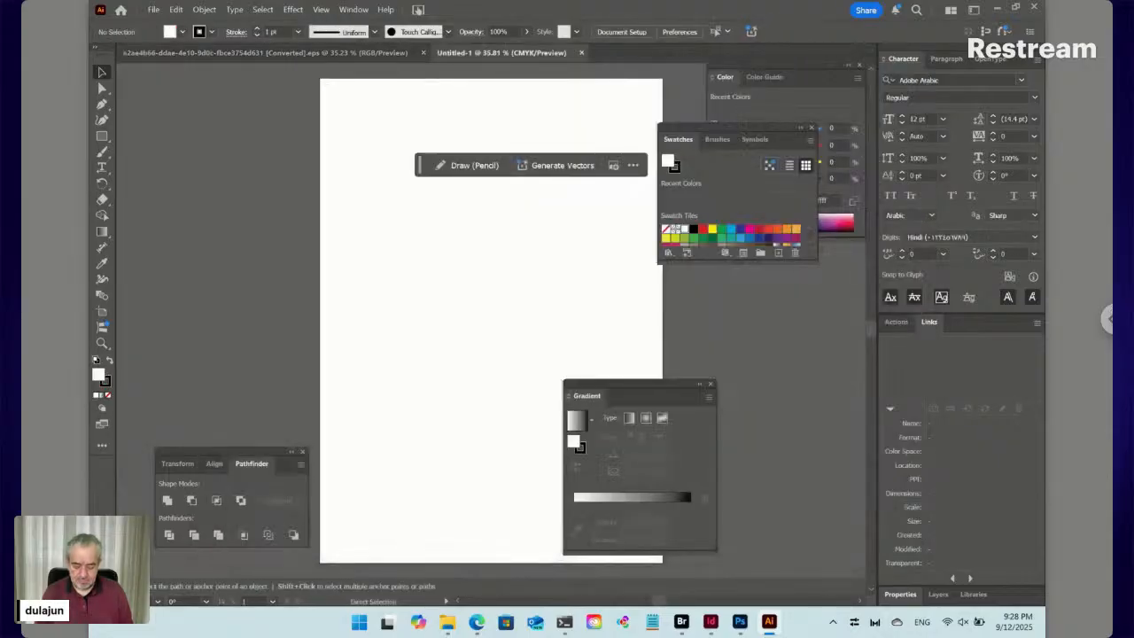
pyautogui.hotkey('ctrl', 'v')
pyautogui.click(368, 245)
pyautogui.press('a')
pyautogui.moveTo(368, 243); pyautogui.dragTo(569, 424)
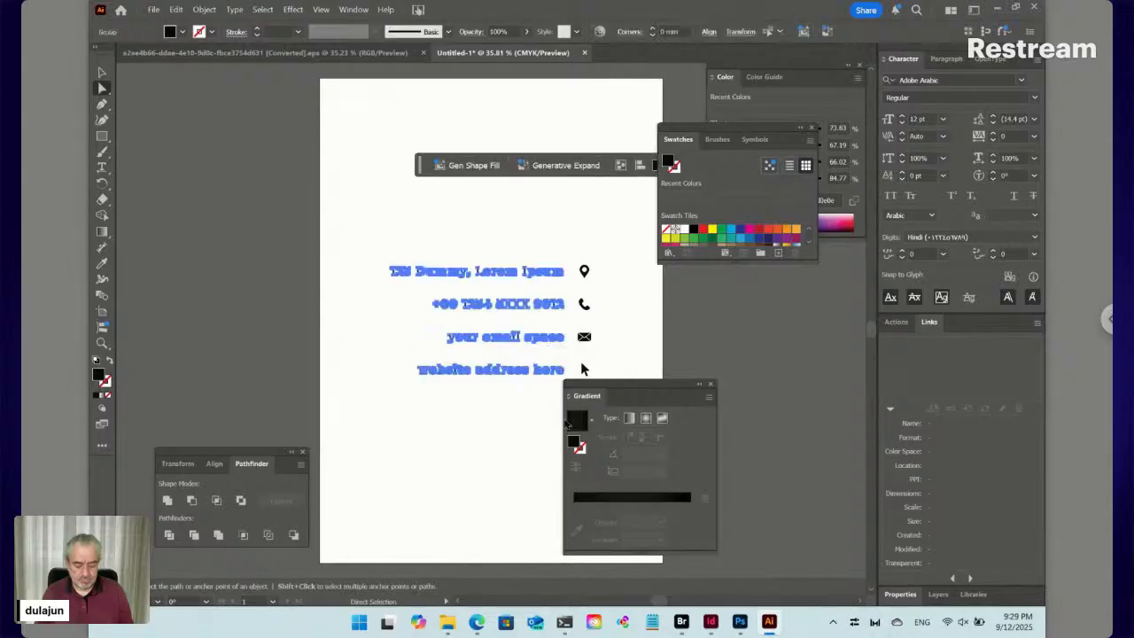
pyautogui.press('Delete')
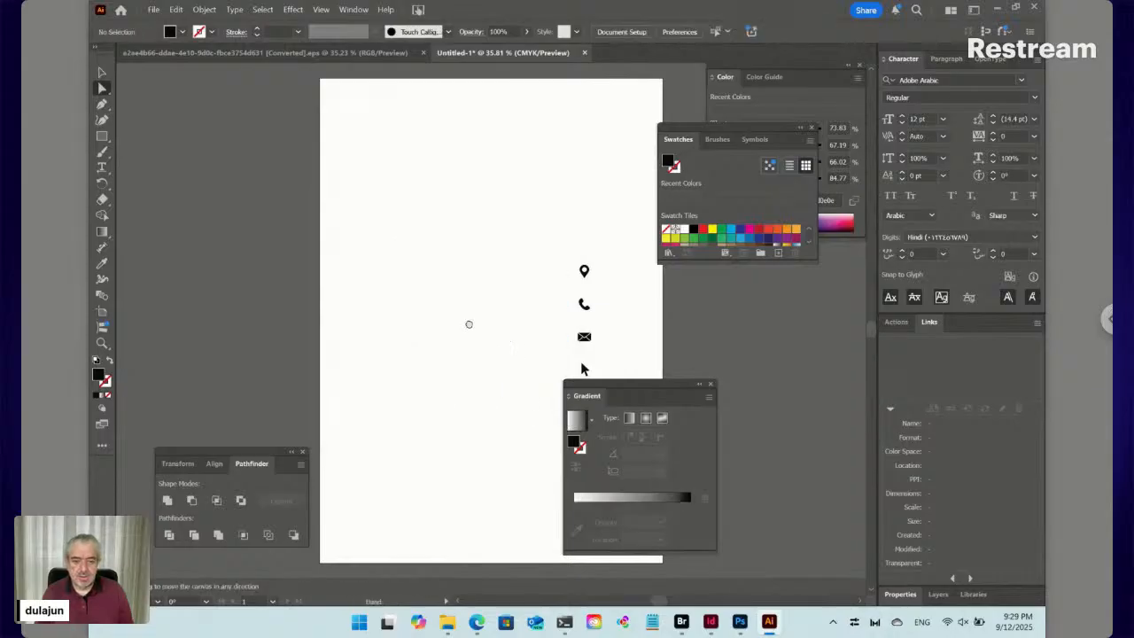
# Cut the location-pin icon out of the pasted icons
pyautogui.moveTo(491, 334); pyautogui.dragTo(419, 287)
pyautogui.press('v')
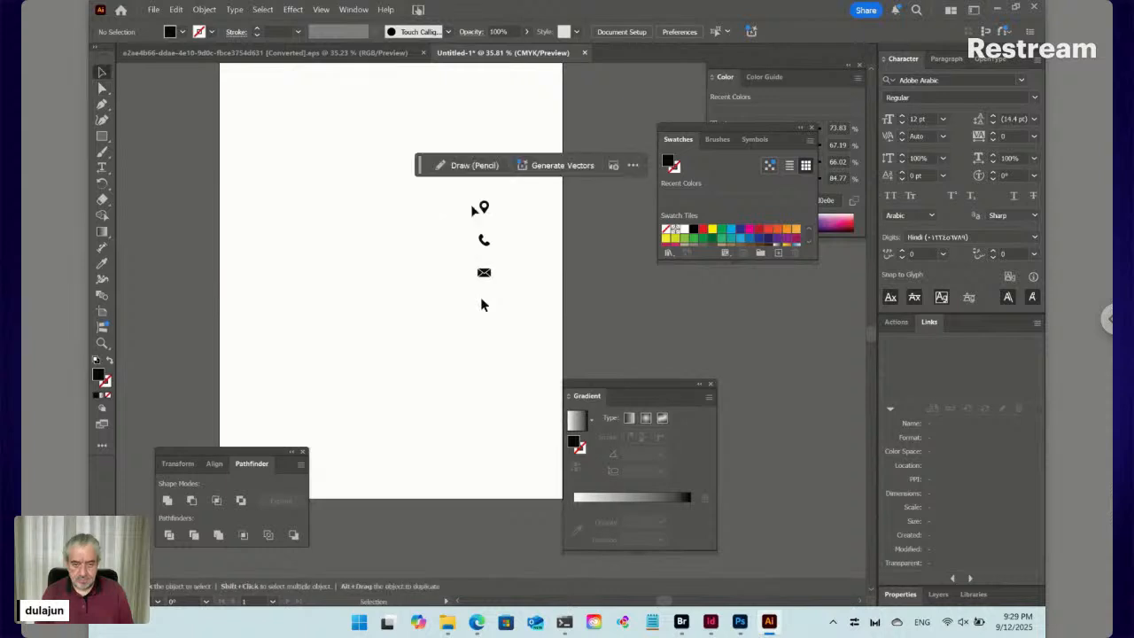
pyautogui.click(484, 209)
pyautogui.hotkey('ctrl', 'a')
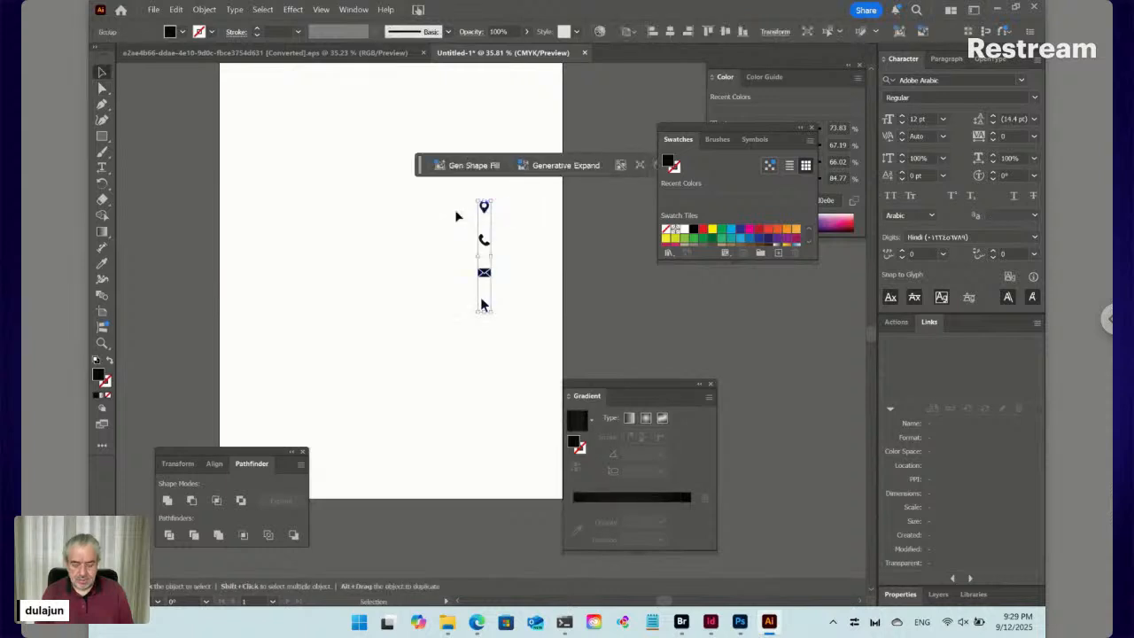
pyautogui.click(457, 216)
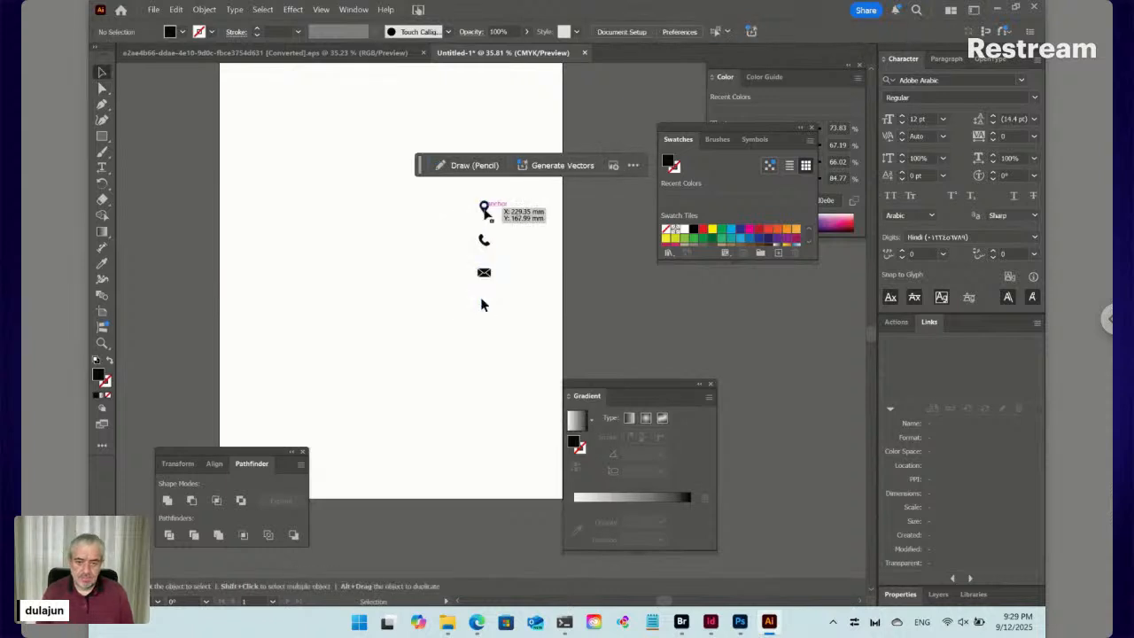
pyautogui.click(484, 209)
pyautogui.press('Delete')
# Paste the pin into a new document and fit its artboard to it (7.978 × 11.186 mm)
pyautogui.press('a')
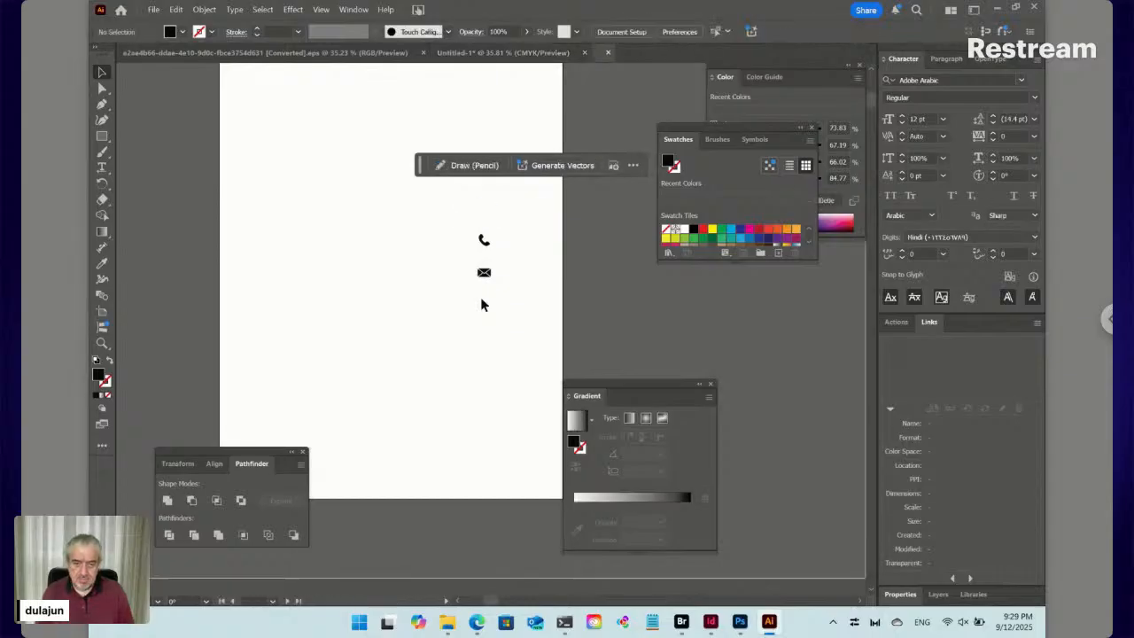
pyautogui.hotkey('ctrl', 'alt', 'n')
pyautogui.hotkey('ctrl', 'v')
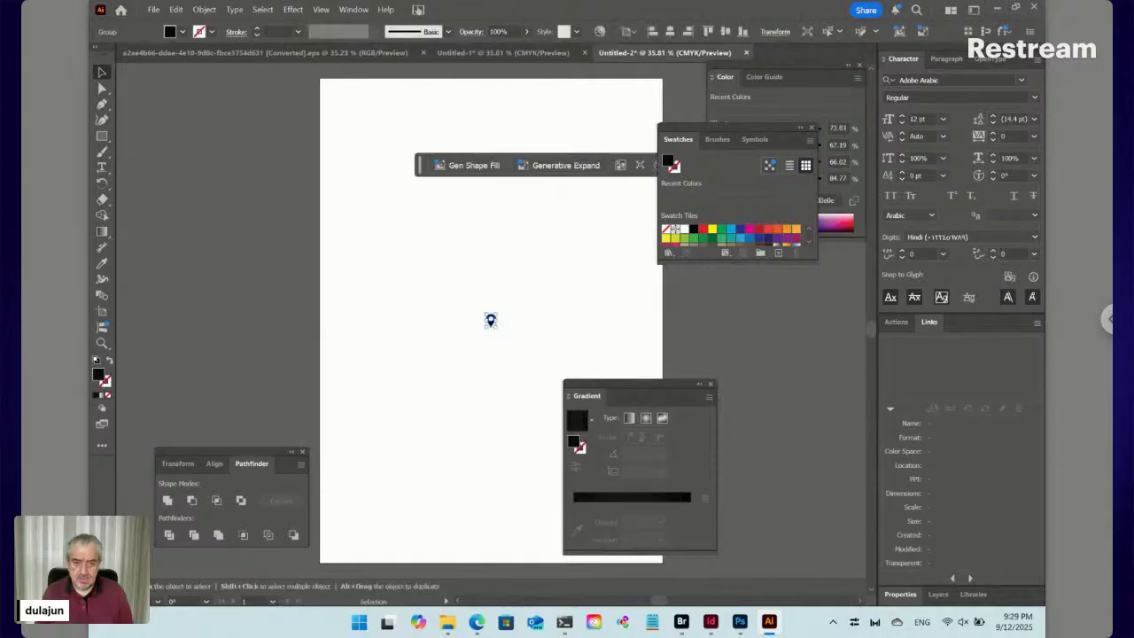
pyautogui.hotkey('shift', 'o')
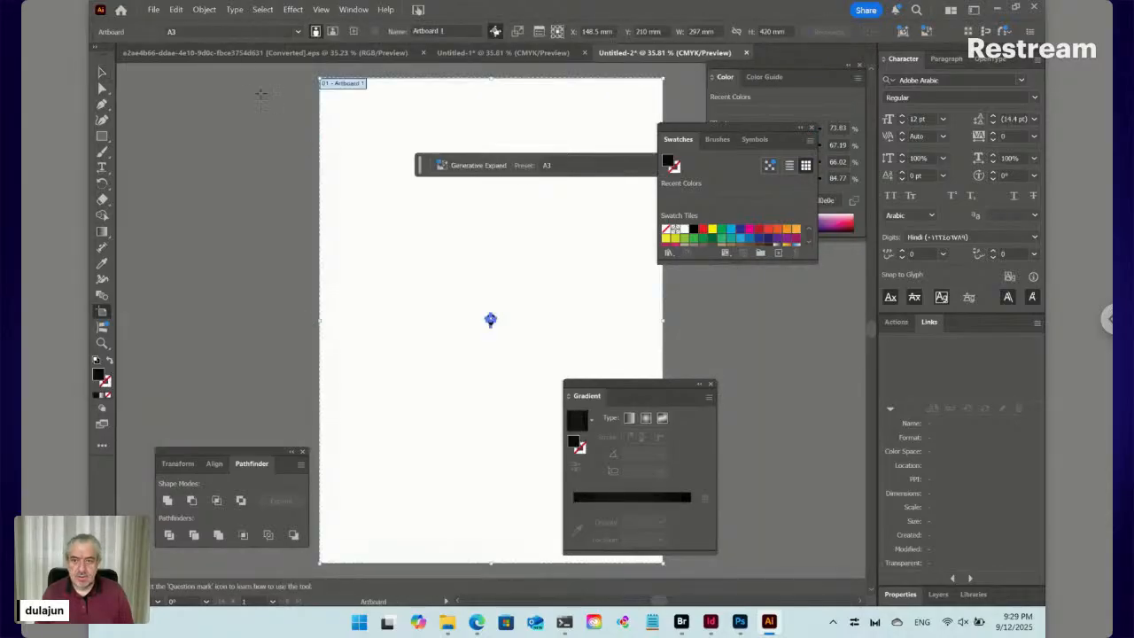
pyautogui.click(240, 31)
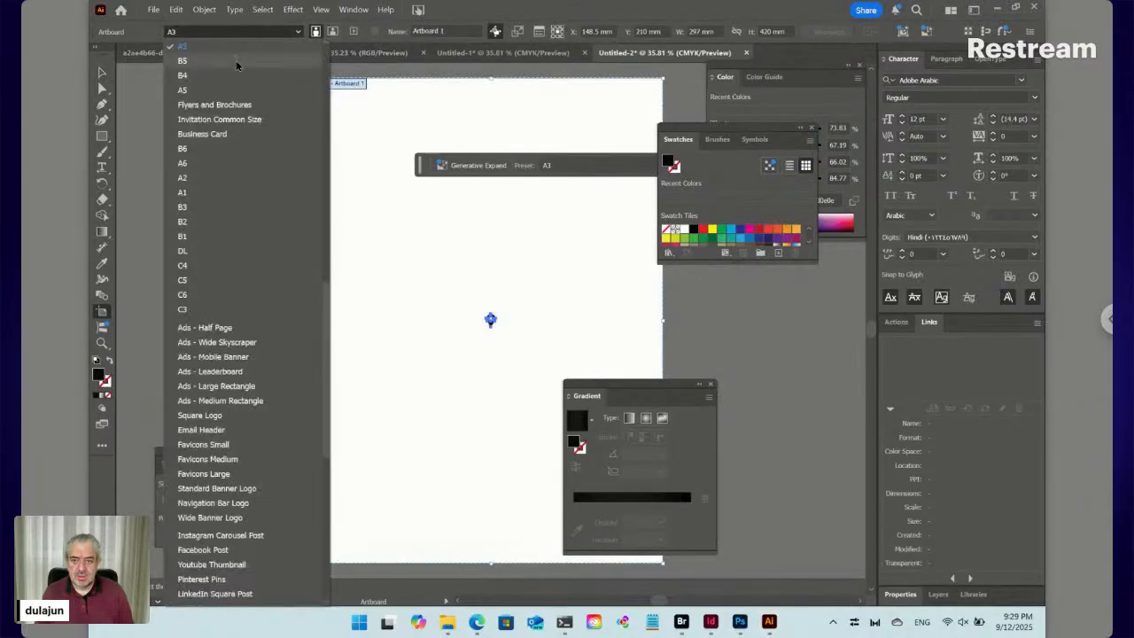
pyautogui.scroll(-3, 237, 67)
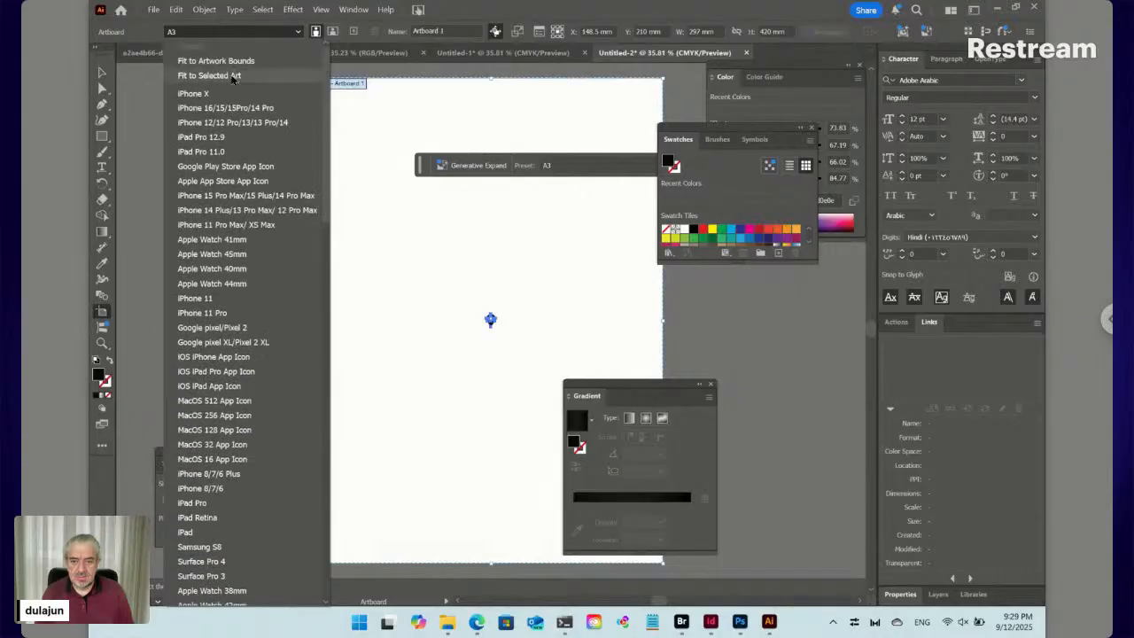
pyautogui.click(235, 76)
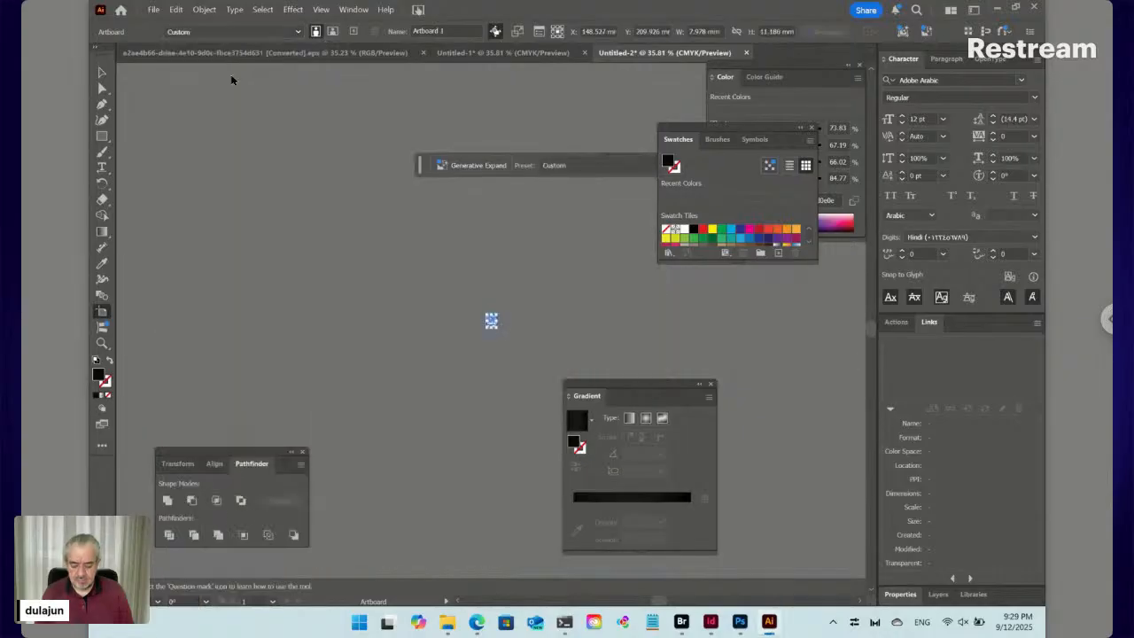
# Start a local save of the pin document, cancel it, exit artboard editing, and save again
pyautogui.hotkey('ctrl', 's')
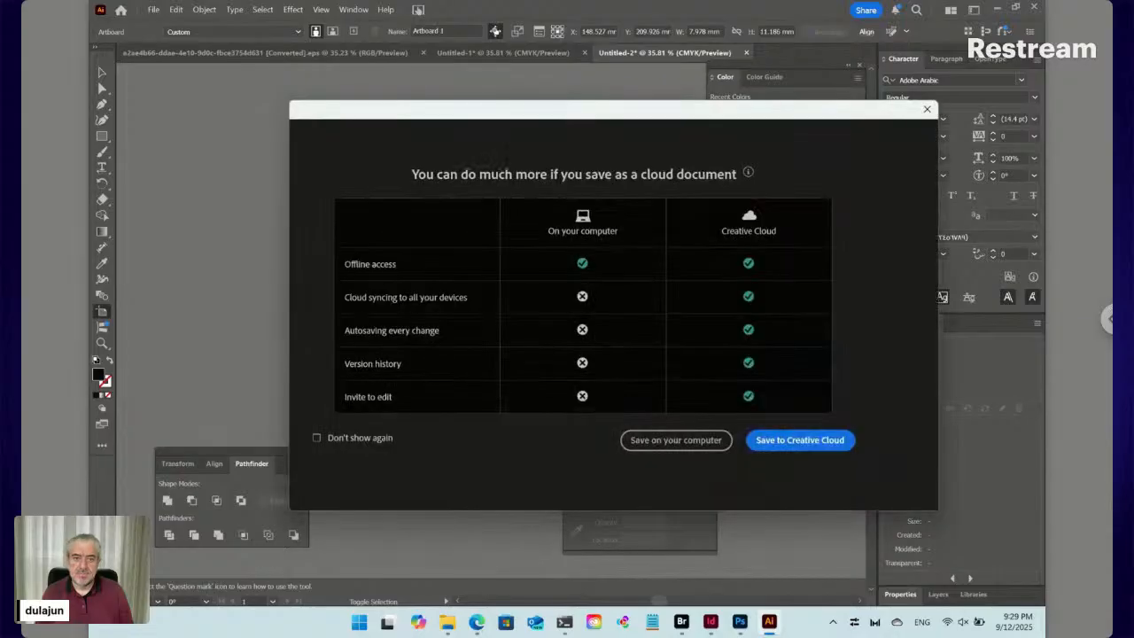
pyautogui.click(684, 437)
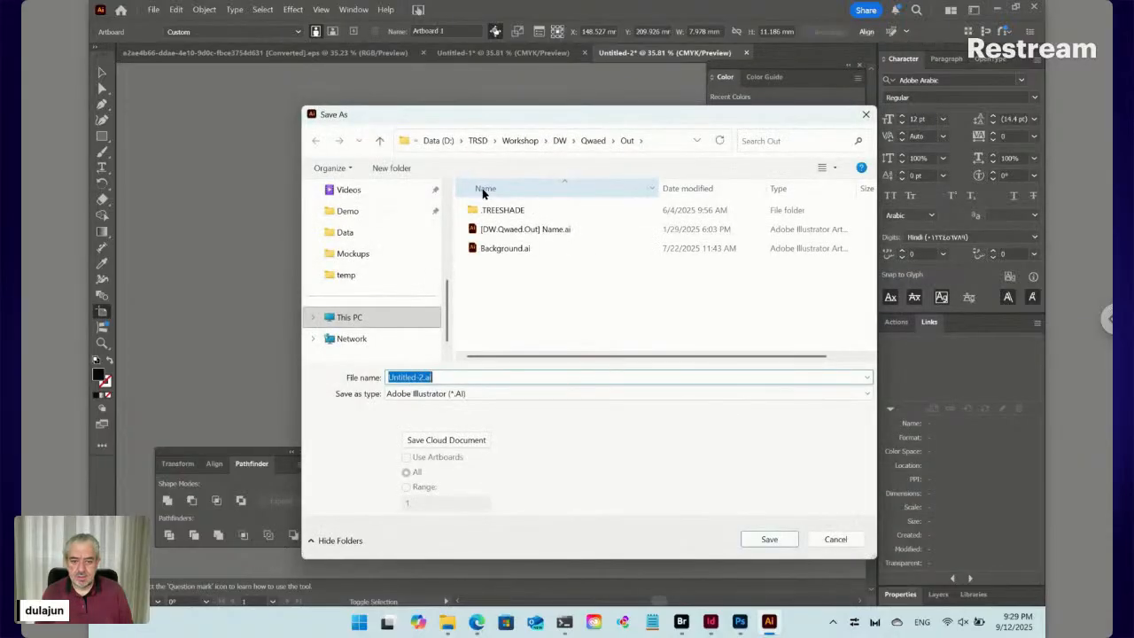
pyautogui.moveTo(447, 308); pyautogui.dragTo(444, 206)
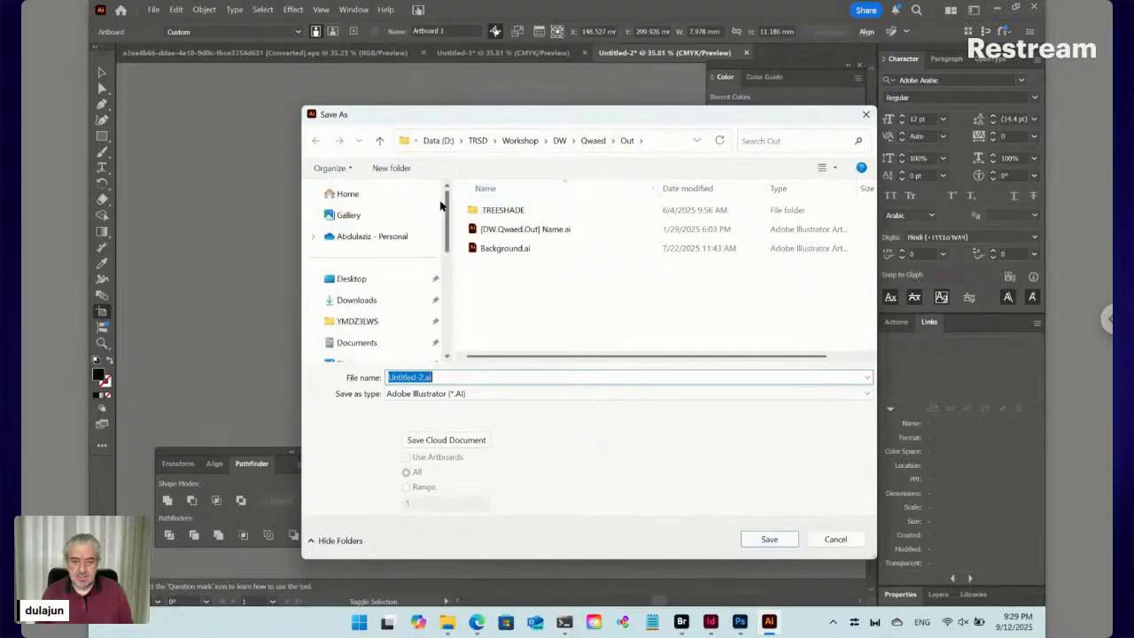
pyautogui.click(363, 302)
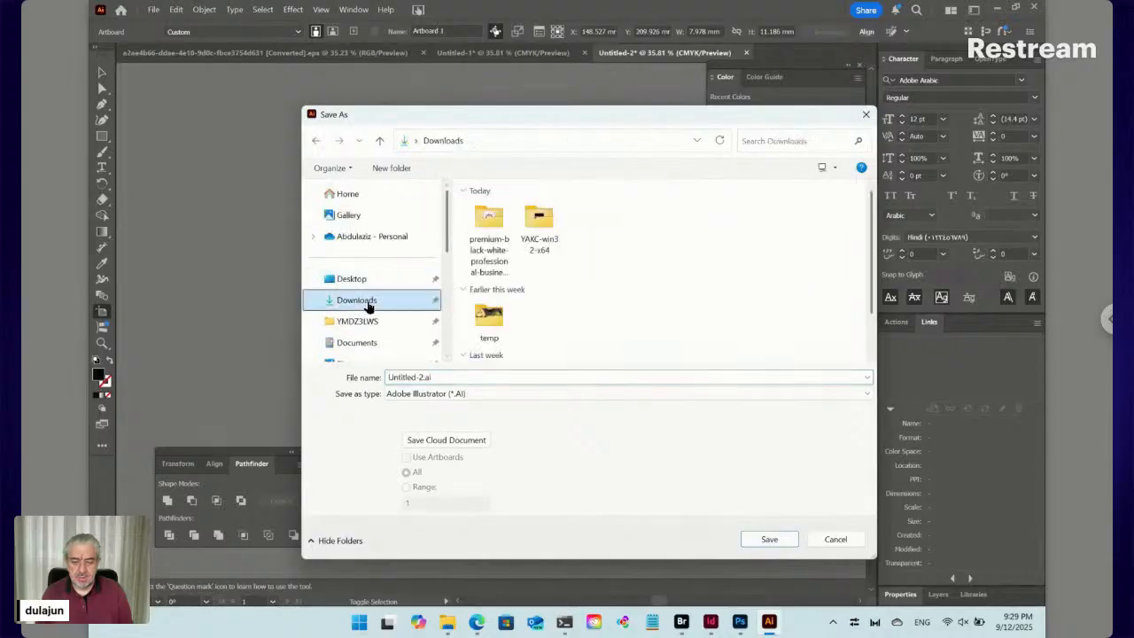
pyautogui.moveTo(425, 116); pyautogui.dragTo(739, 178)
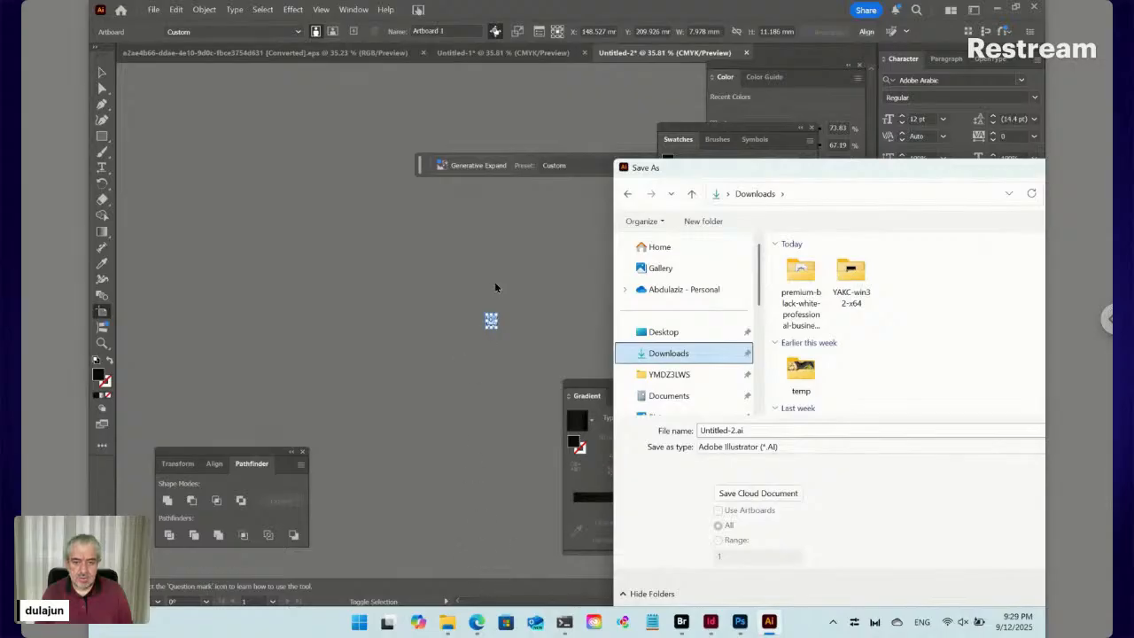
pyautogui.moveTo(829, 173); pyautogui.dragTo(742, 100)
pyautogui.click(1039, 521)
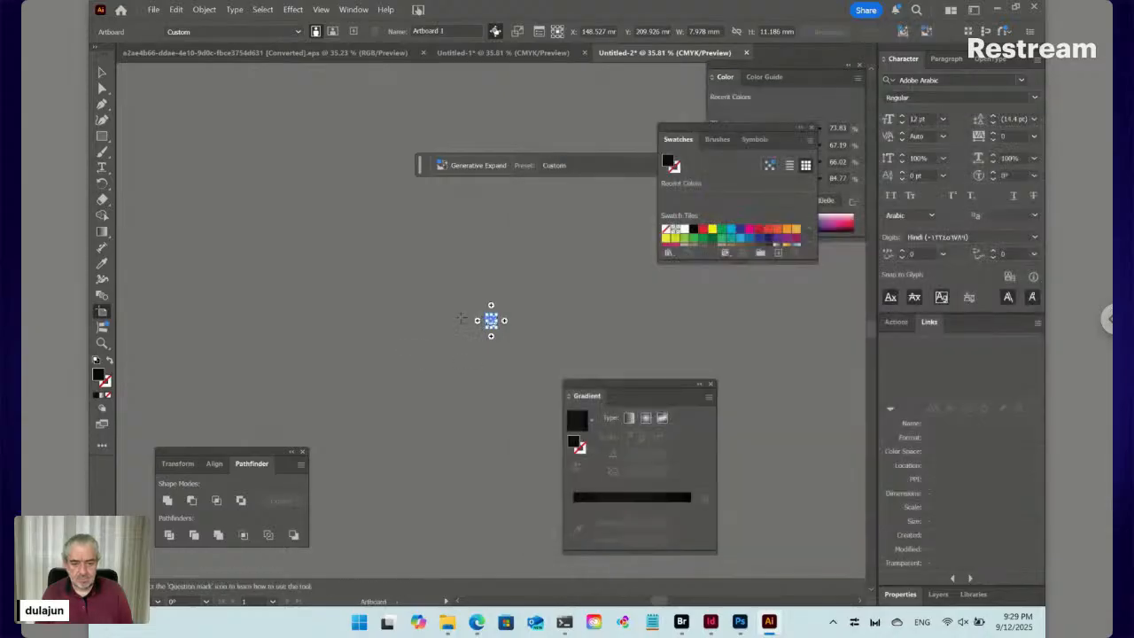
pyautogui.click(102, 72)
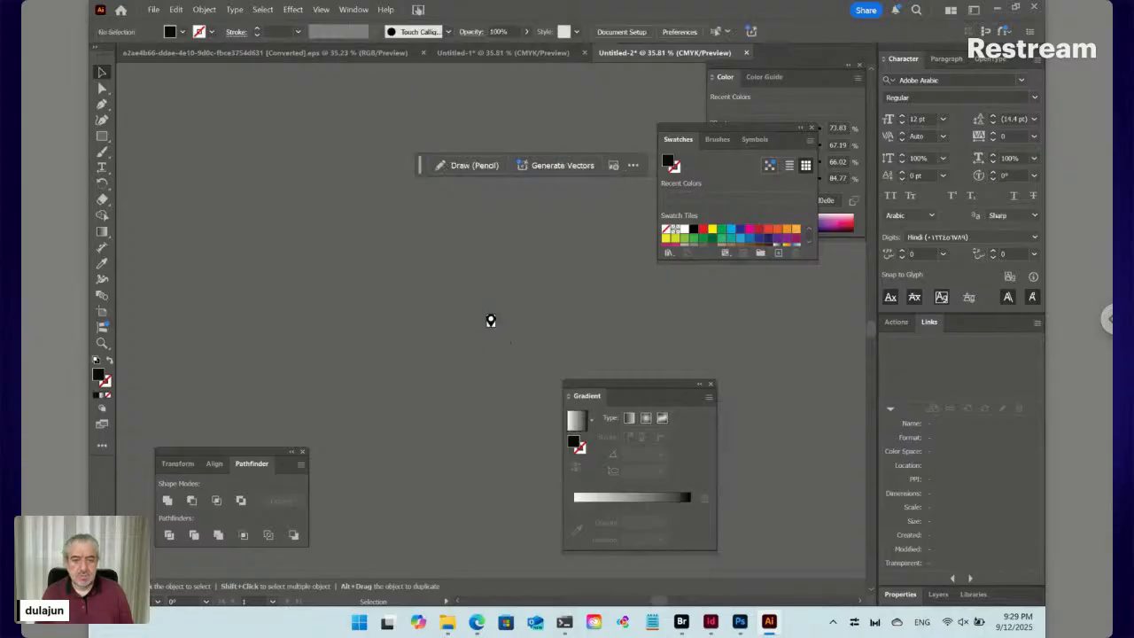
pyautogui.hotkey('ctrl', 's')
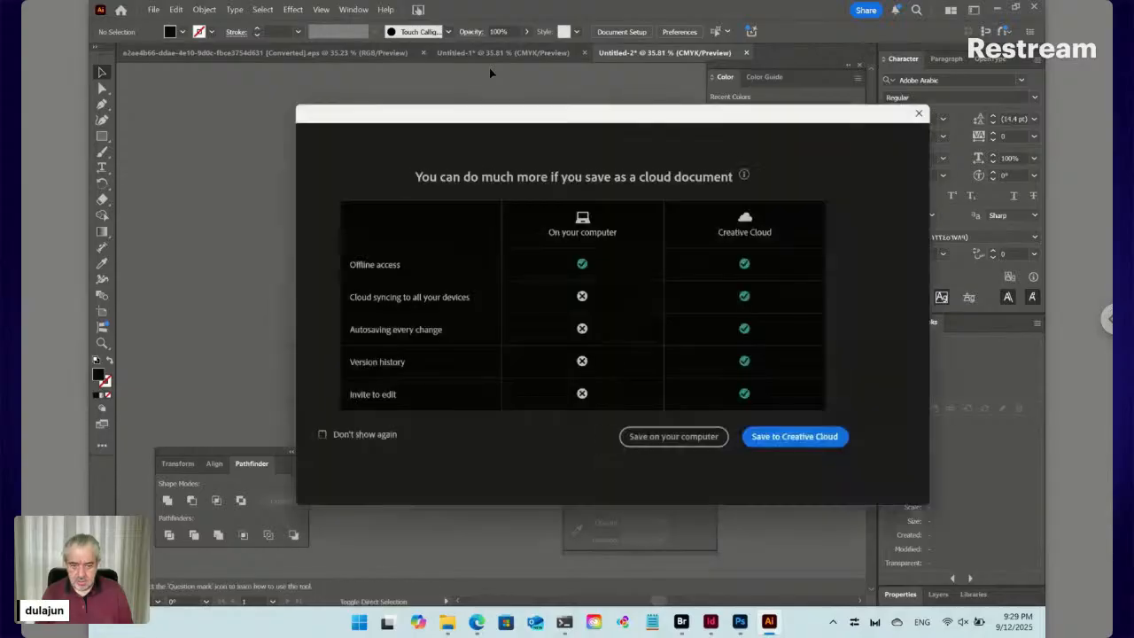
# Save locally, creating and opening a new 'icons' folder inside Downloads
pyautogui.click(704, 440)
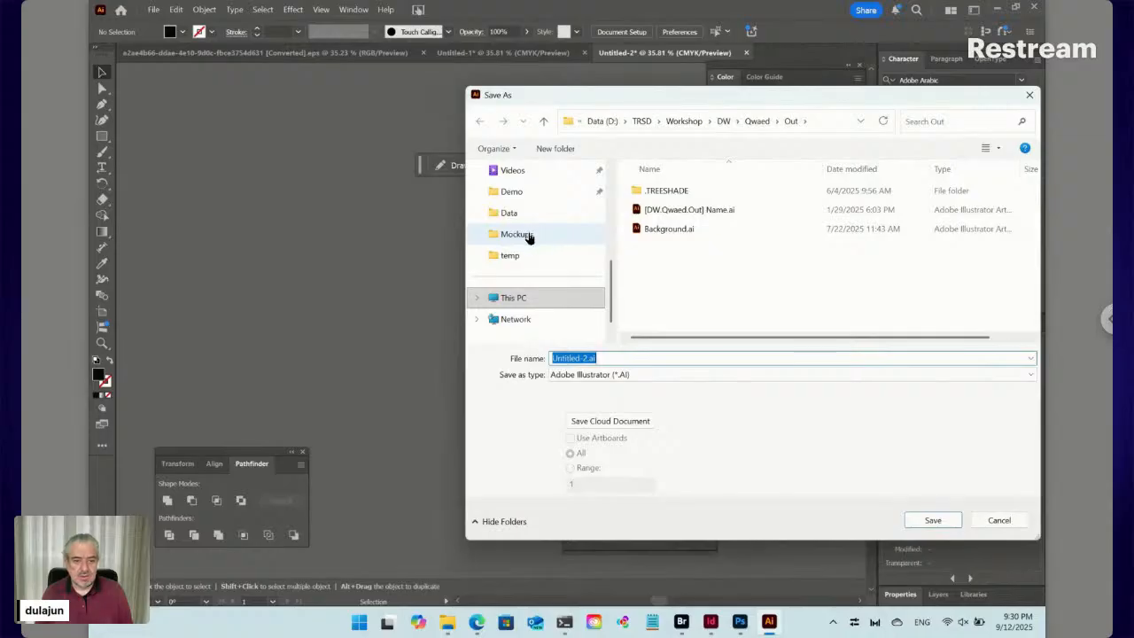
pyautogui.scroll(2, 525, 195)
pyautogui.scroll(2, 523, 195)
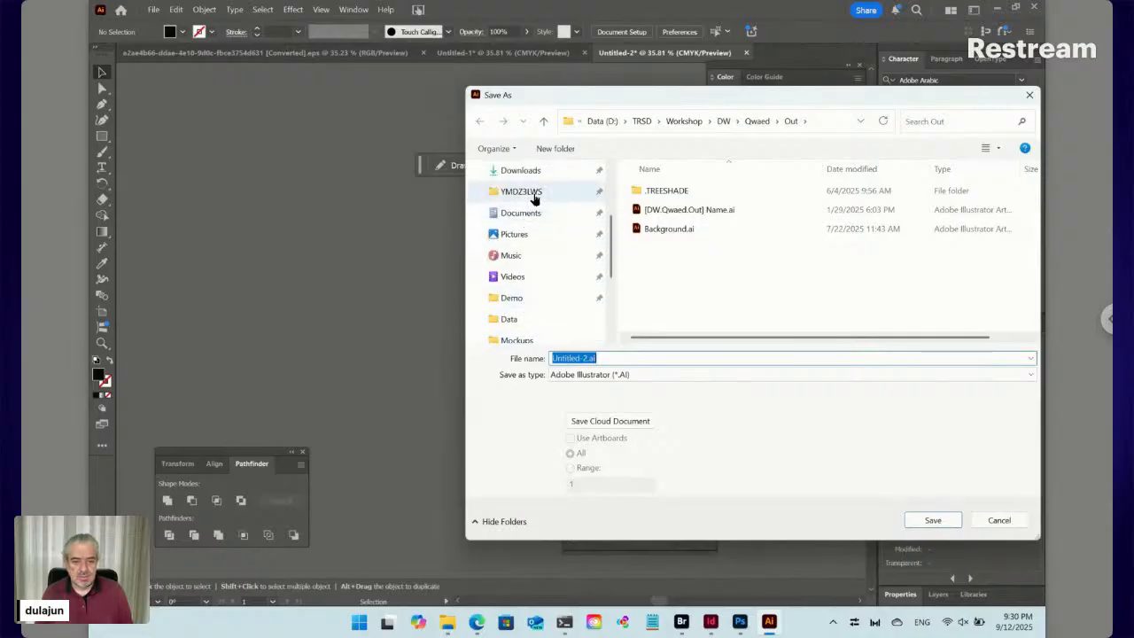
pyautogui.click(532, 172)
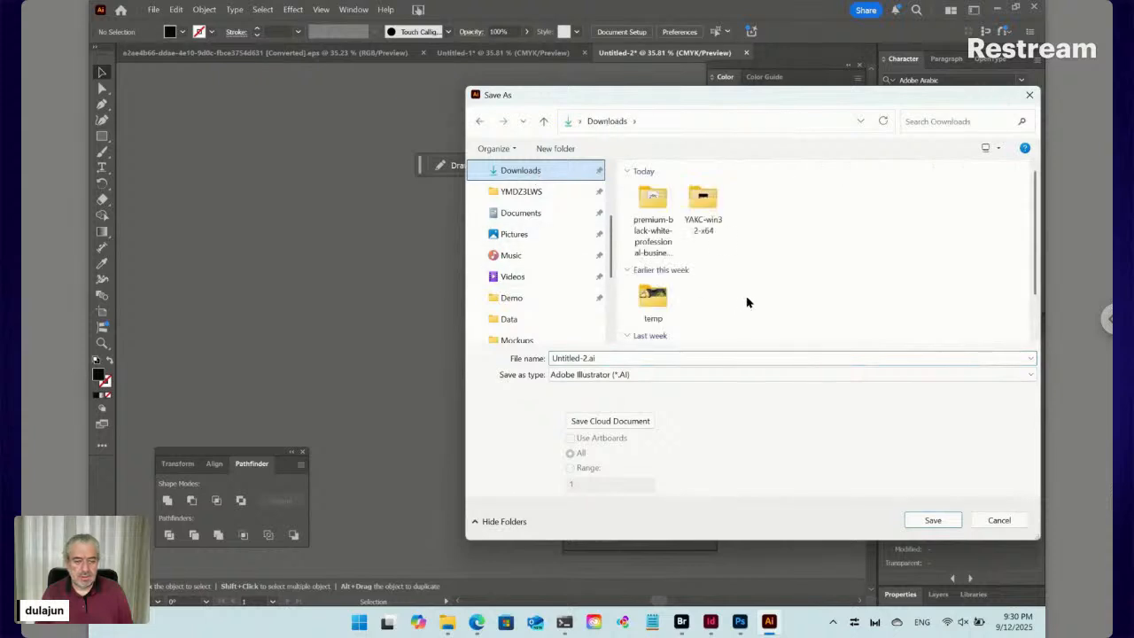
pyautogui.rightClick(785, 263)
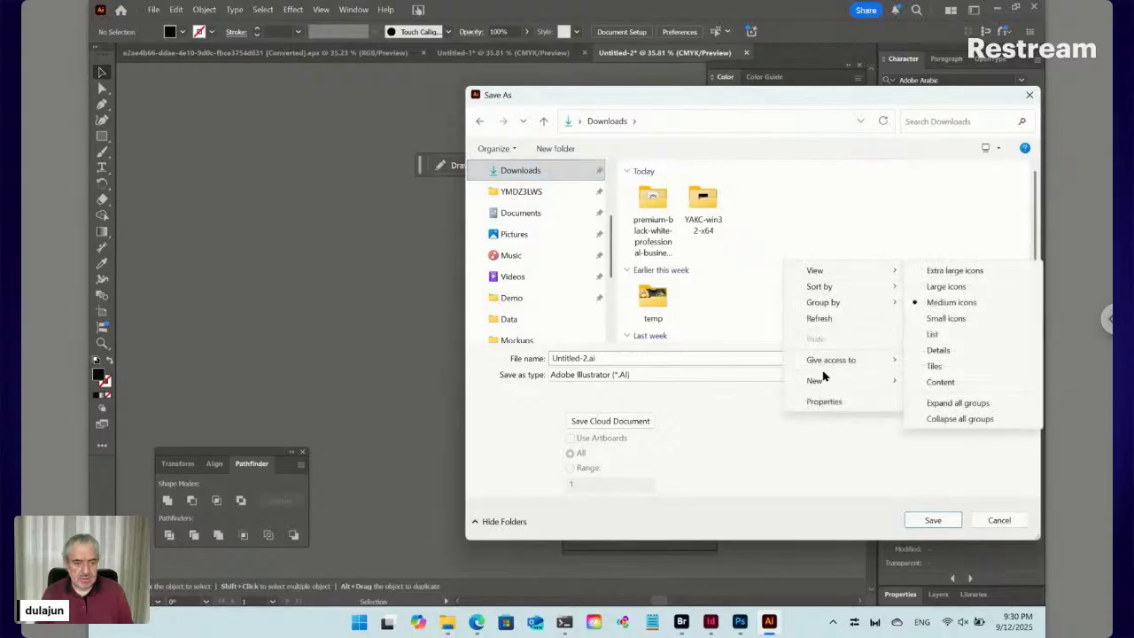
pyautogui.moveTo(824, 380)
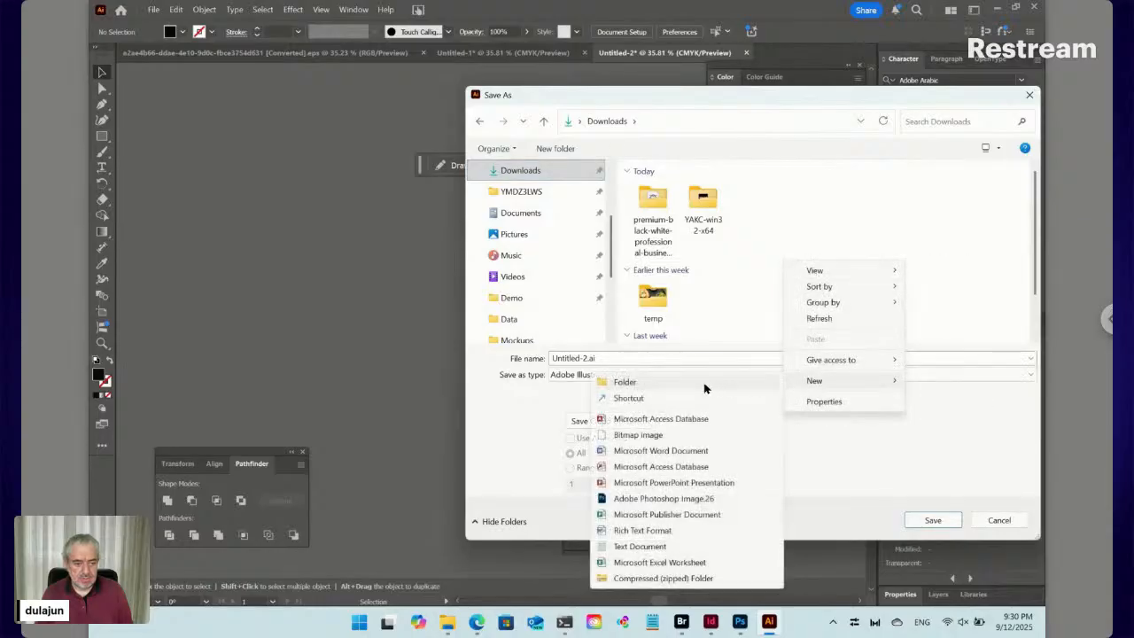
pyautogui.click(705, 386)
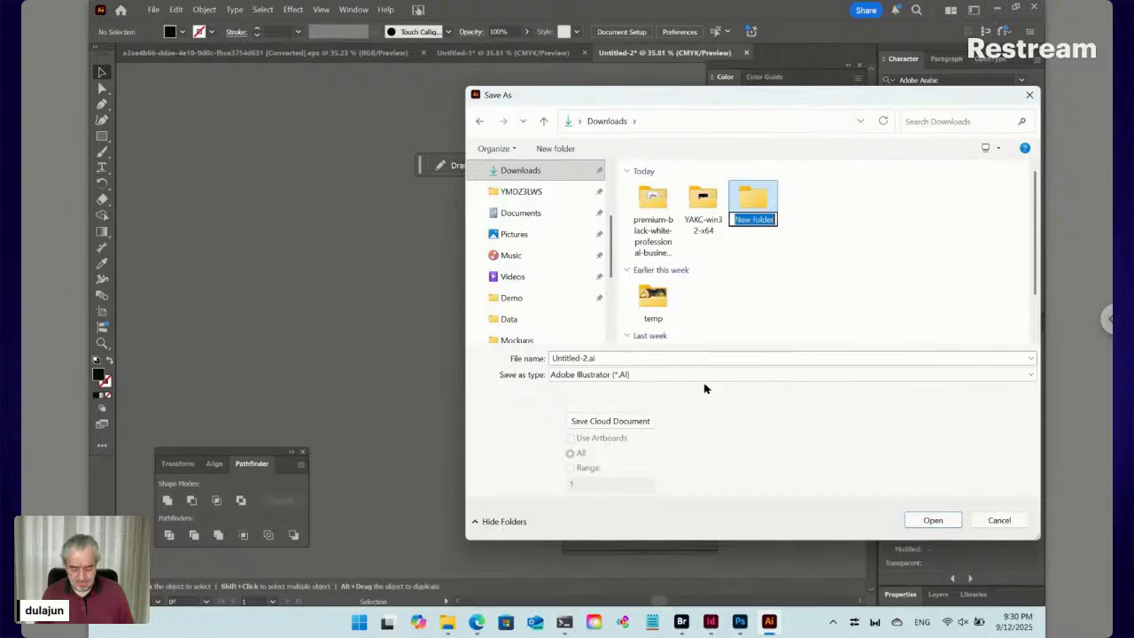
pyautogui.write('icons')
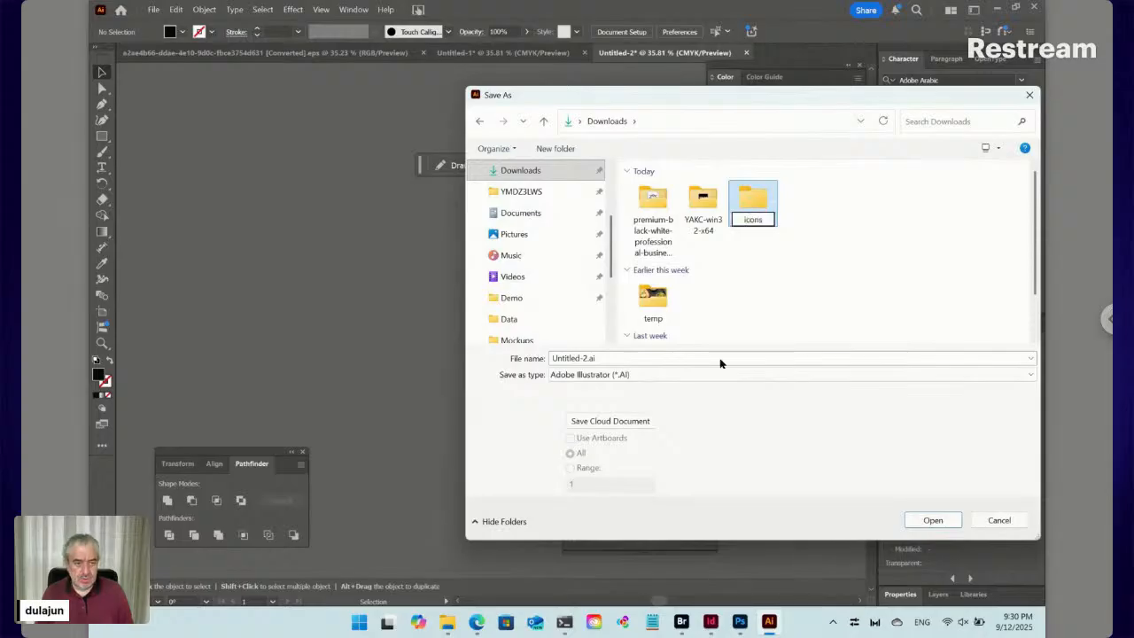
pyautogui.click(807, 233)
pyautogui.doubleClick(762, 209)
# Save the pin as Location.svg with default SVG options and close that document
pyautogui.click(575, 359)
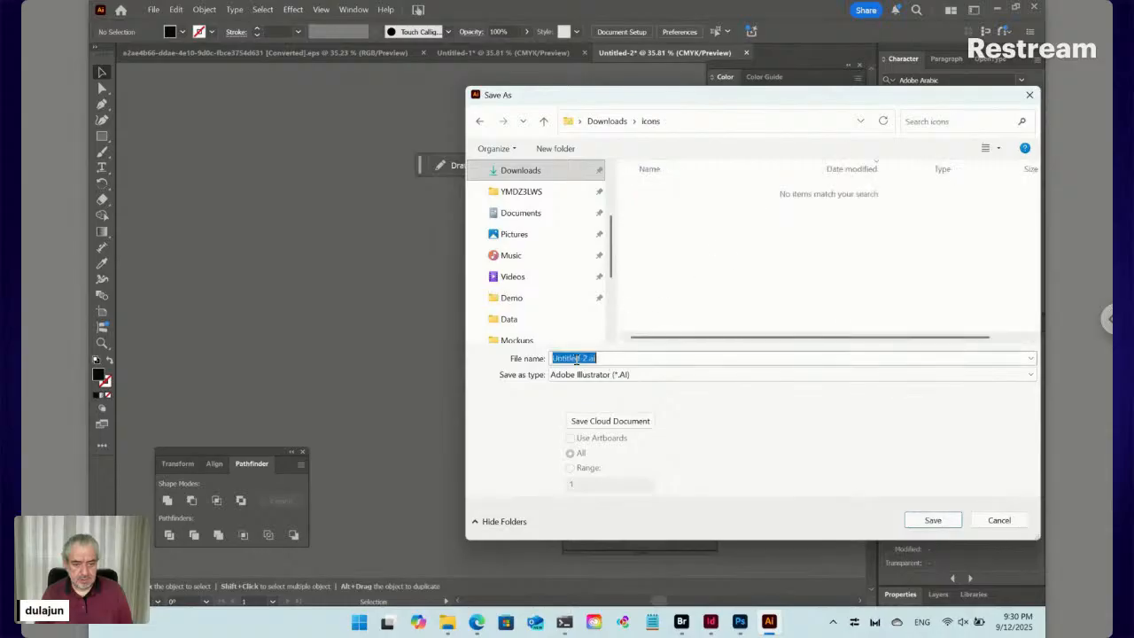
pyautogui.click(574, 375)
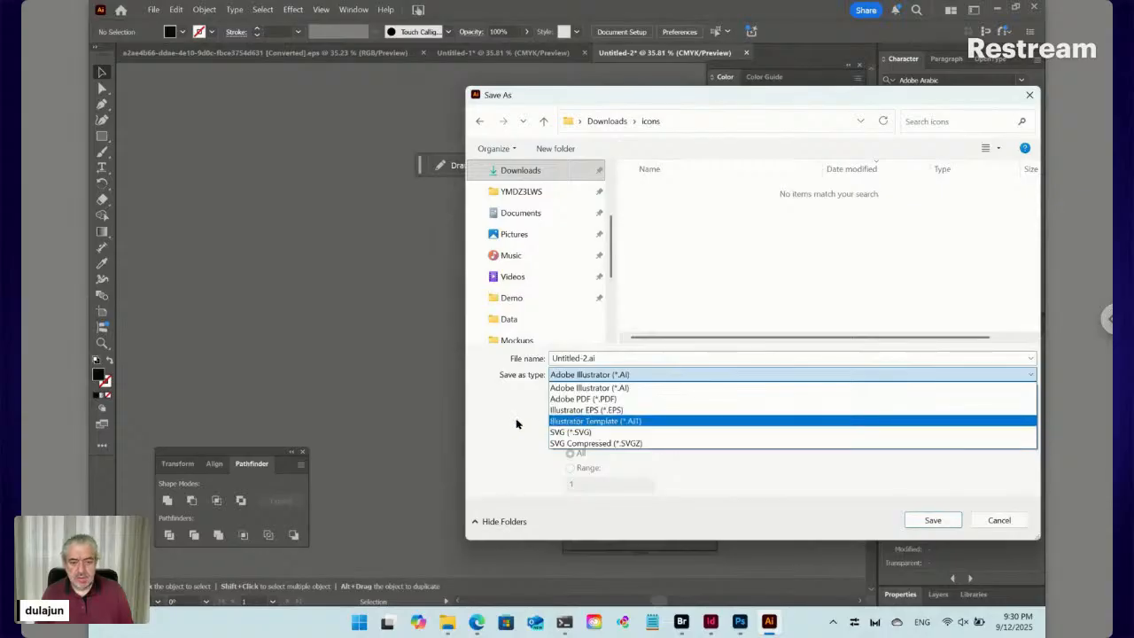
pyautogui.click(573, 432)
pyautogui.doubleClick(580, 358)
pyautogui.moveTo(586, 358); pyautogui.dragTo(513, 355)
pyautogui.write('Location.svg')
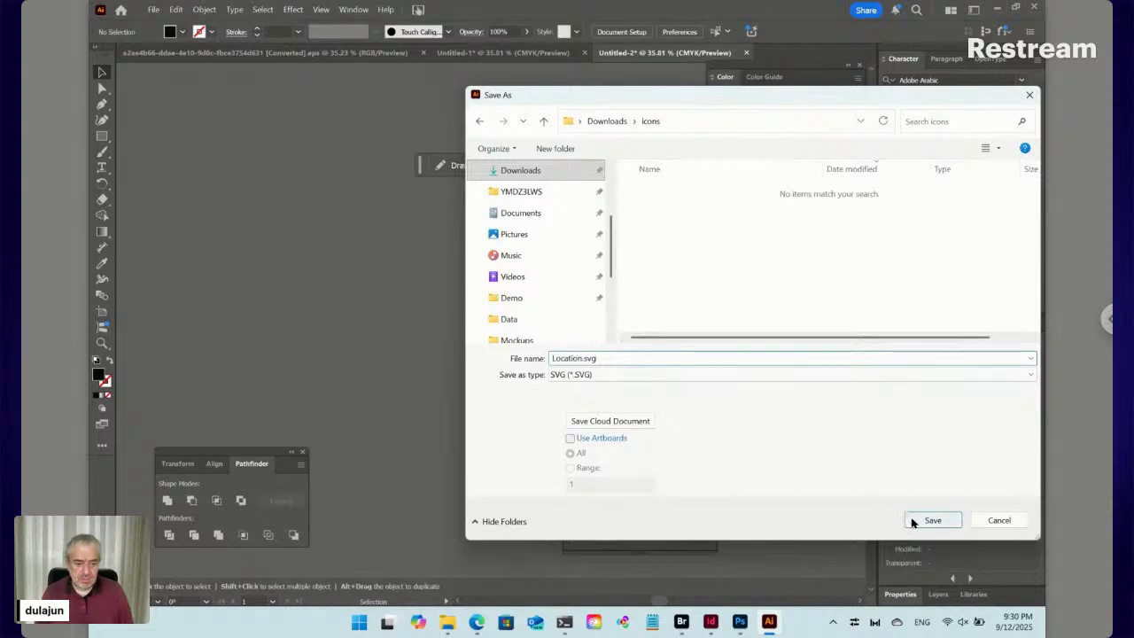
pyautogui.click(915, 522)
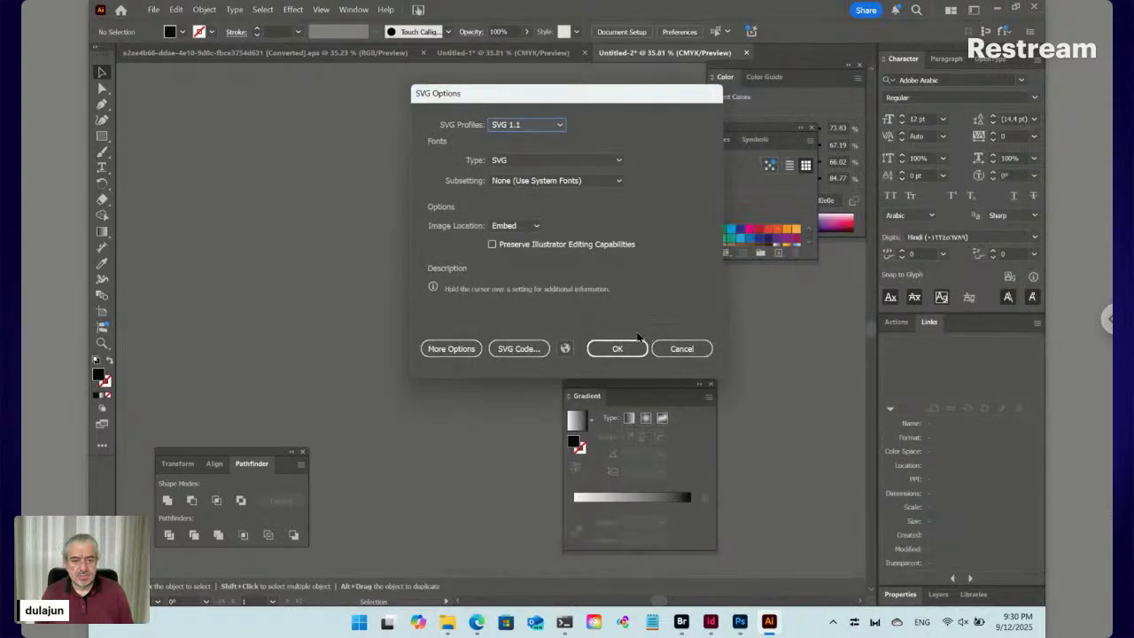
pyautogui.click(619, 346)
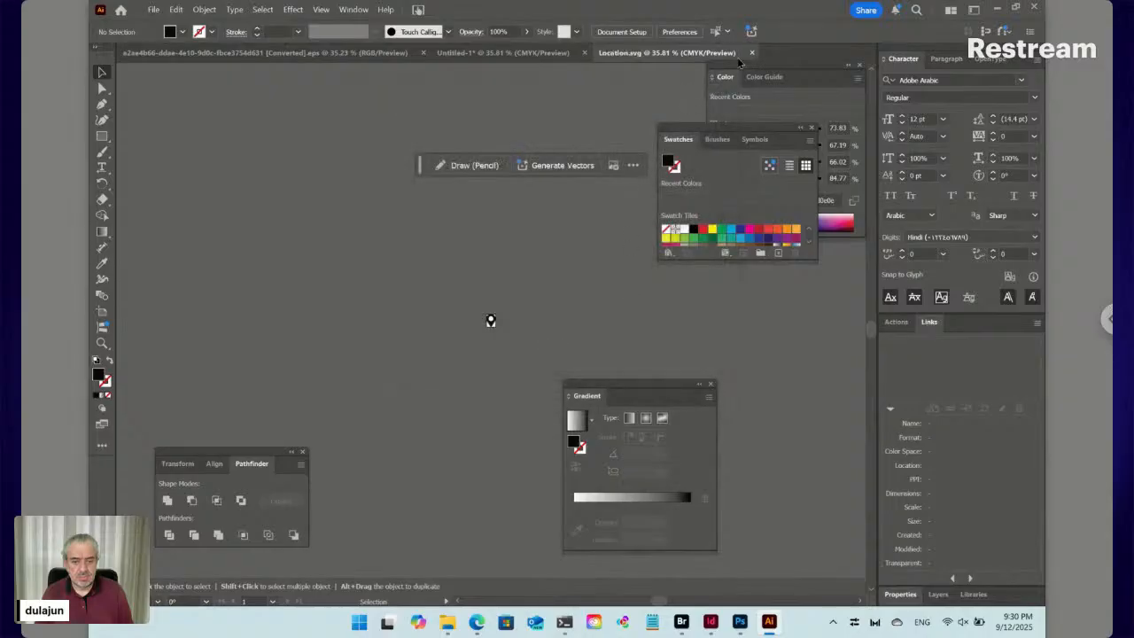
pyautogui.click(751, 53)
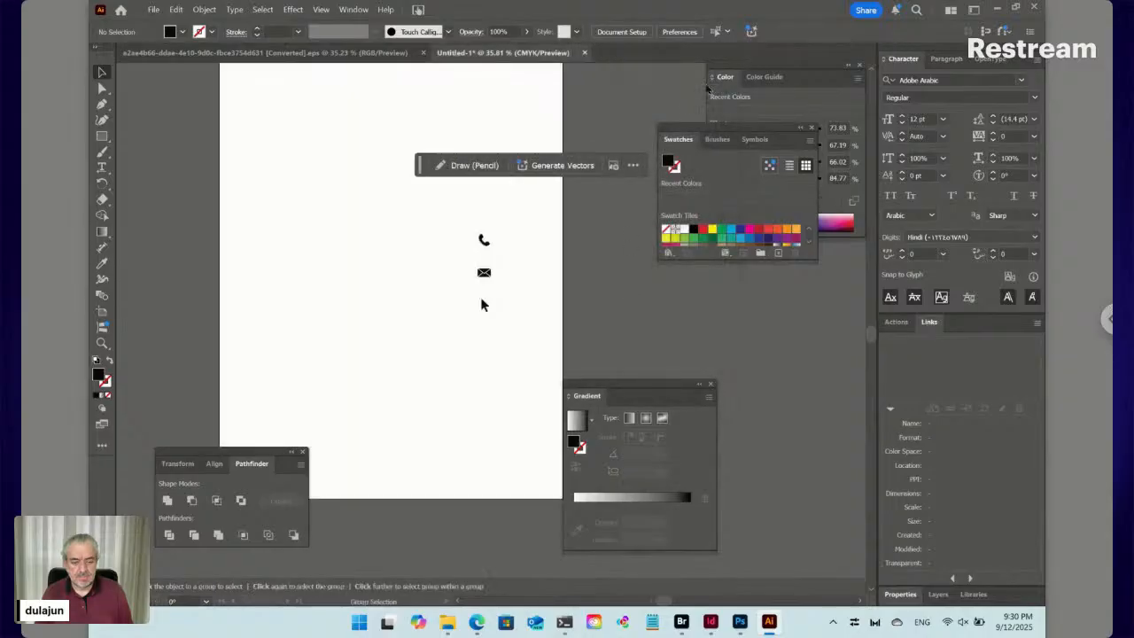
pyautogui.moveTo(451, 220); pyautogui.dragTo(530, 261)
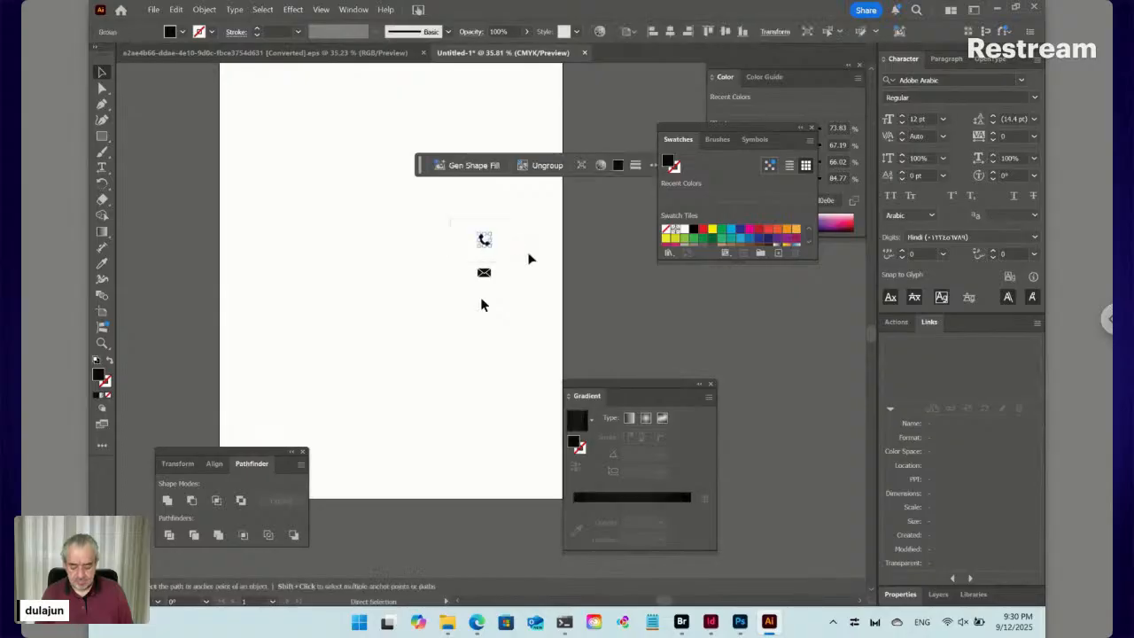
# Move the phone icon into a new document with the artboard fitted to the art
pyautogui.press('Delete')
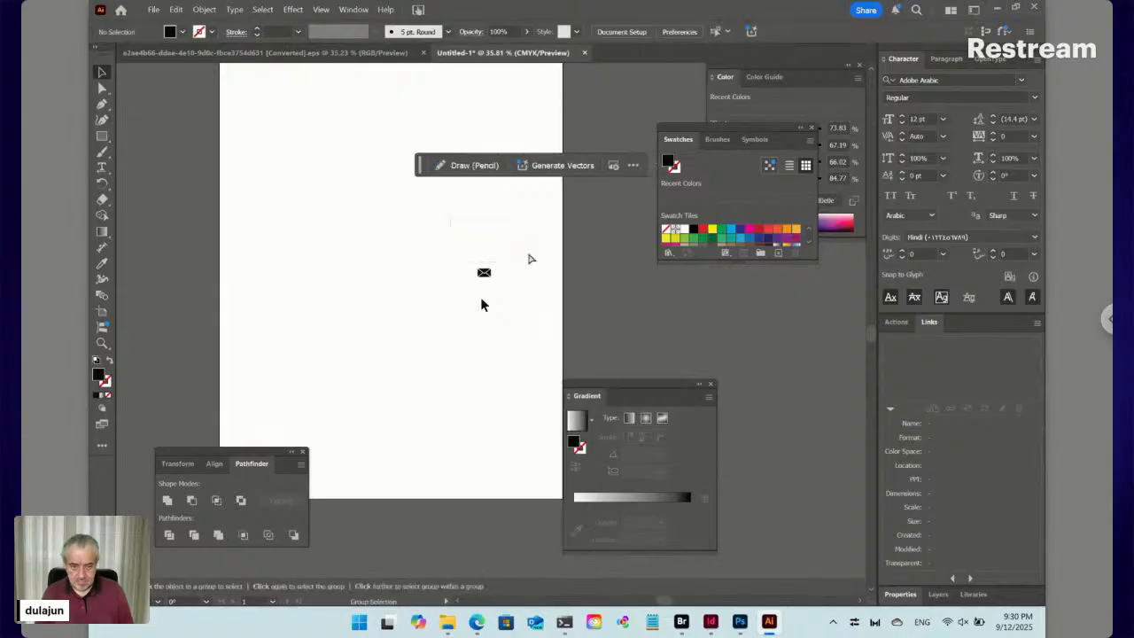
pyautogui.hotkey('ctrl', 'n')
pyautogui.hotkey('ctrl', 'v')
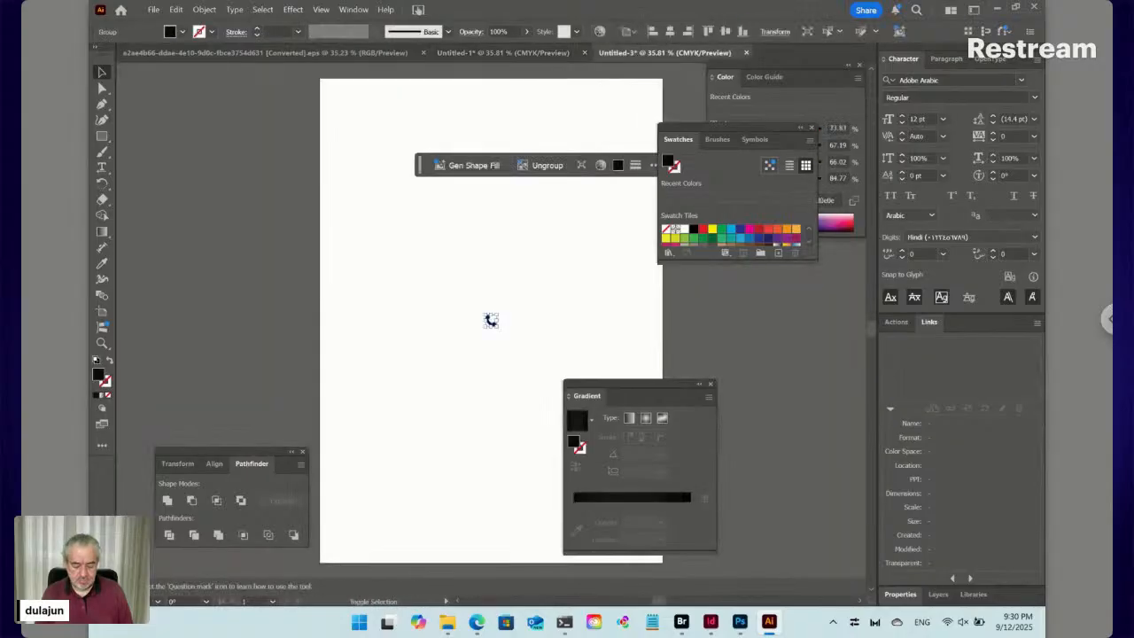
pyautogui.hotkey('shift', 'o')
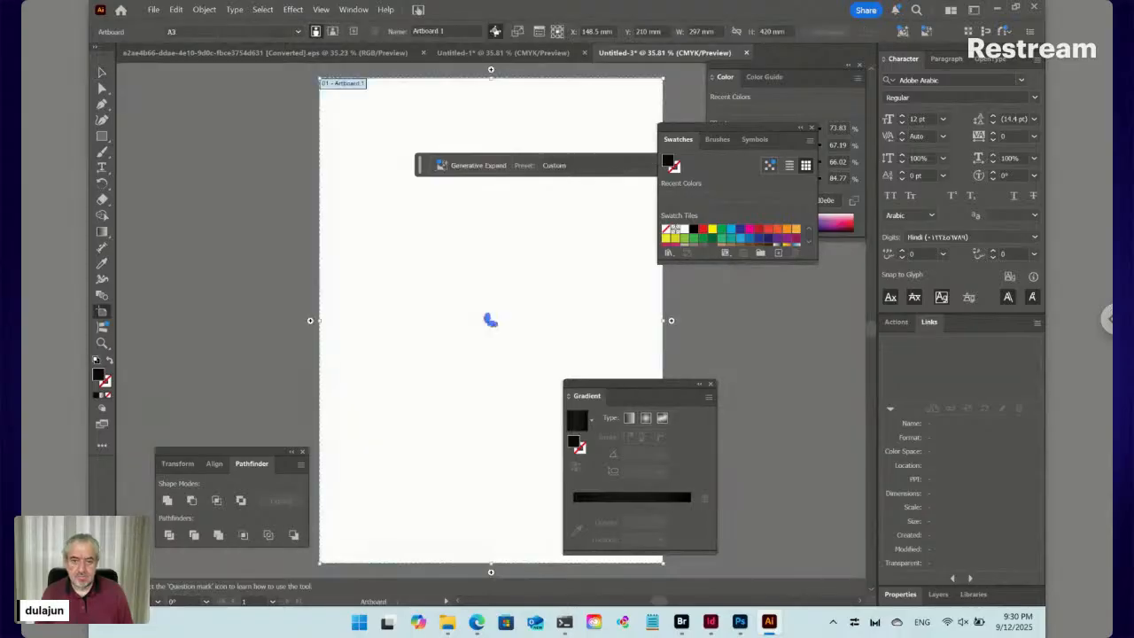
pyautogui.click(237, 31)
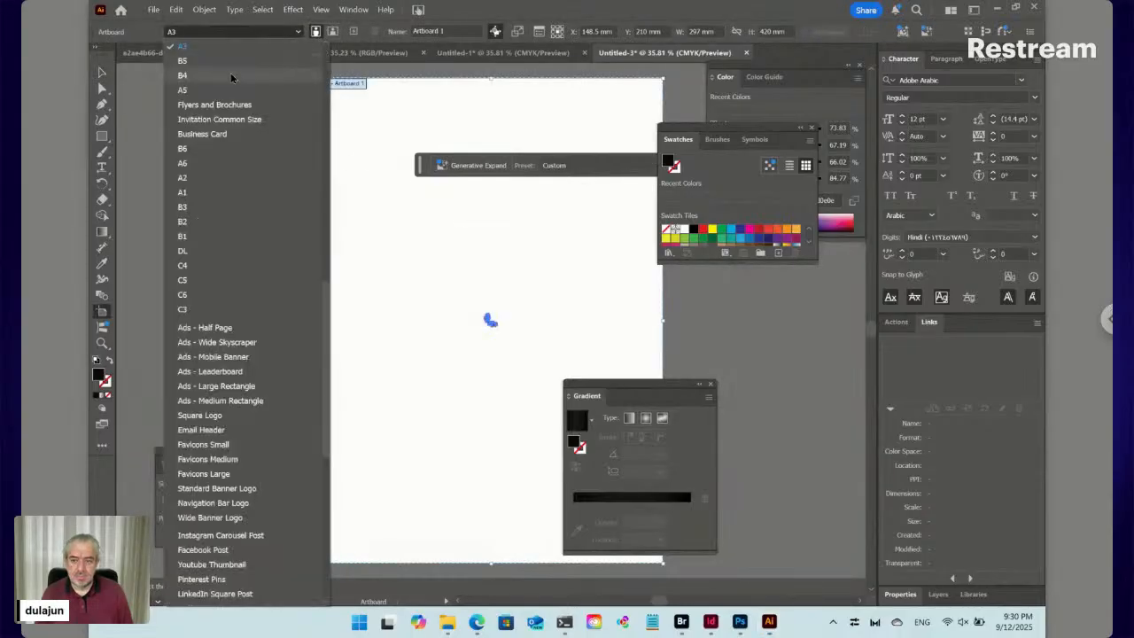
pyautogui.scroll(-5, 231, 73)
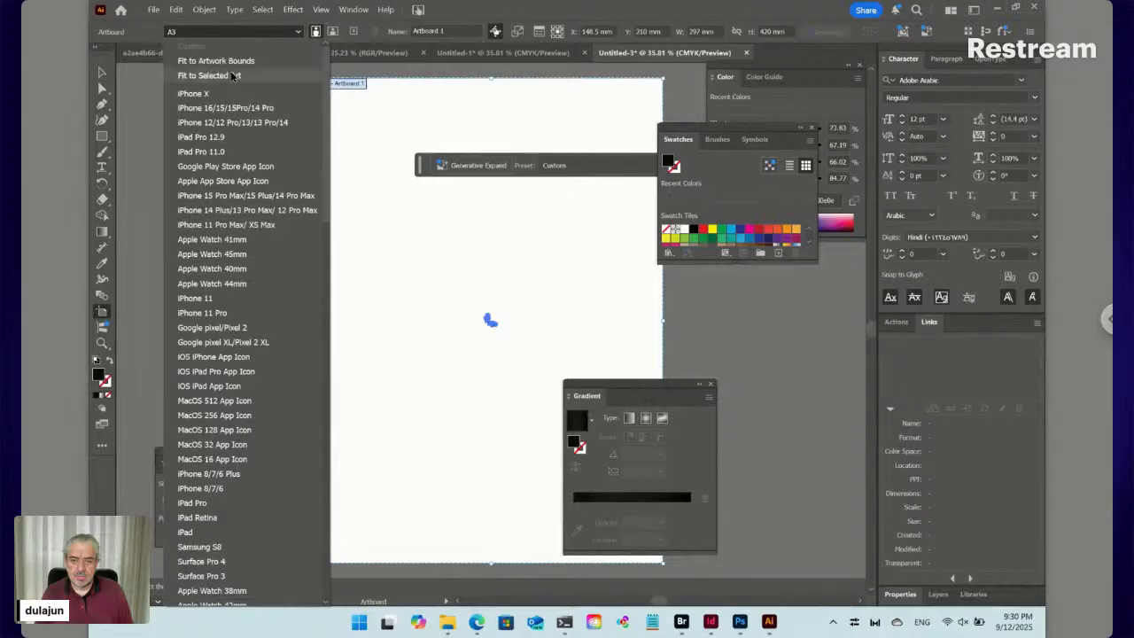
pyautogui.click(231, 76)
pyautogui.press('v')
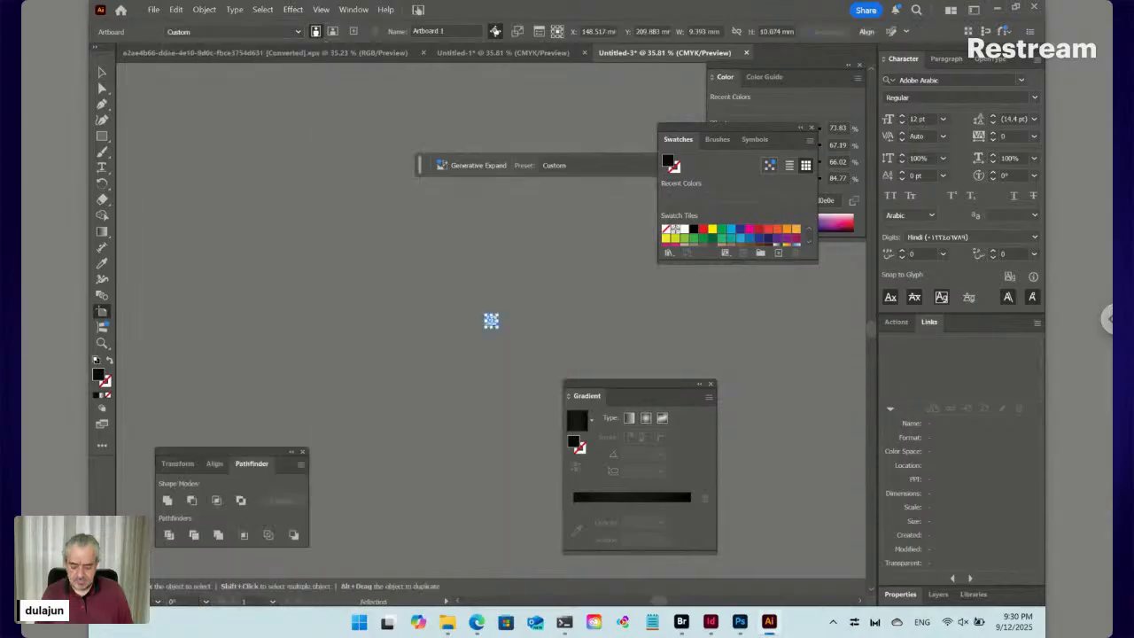
# Save it as Phone.svg in the icons folder and close the document
pyautogui.hotkey('ctrl', 's')
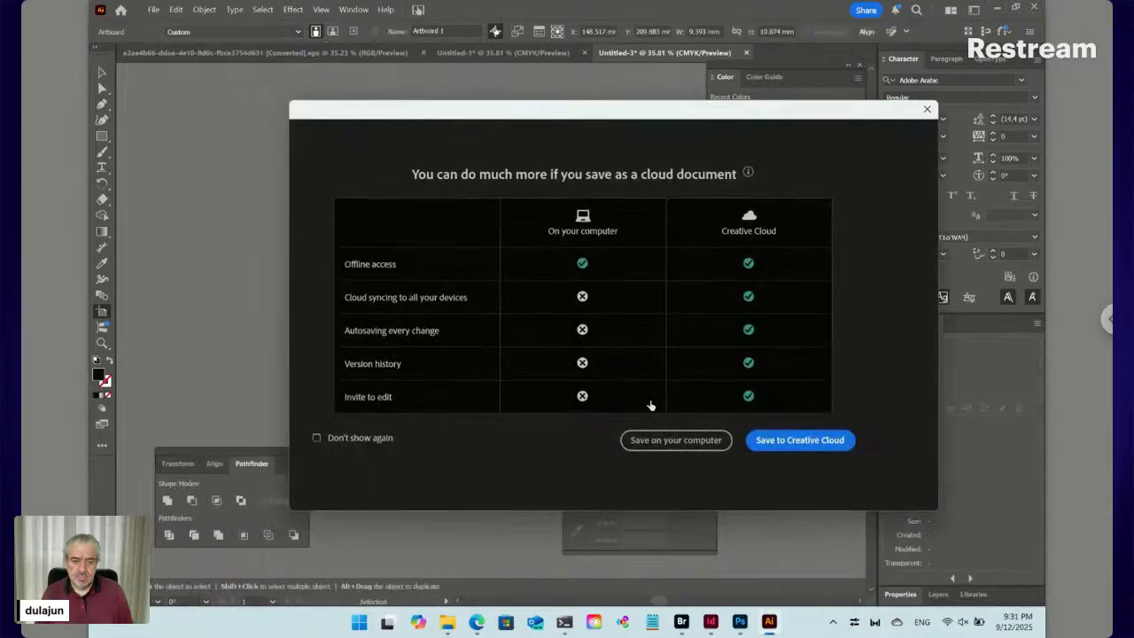
pyautogui.click(669, 439)
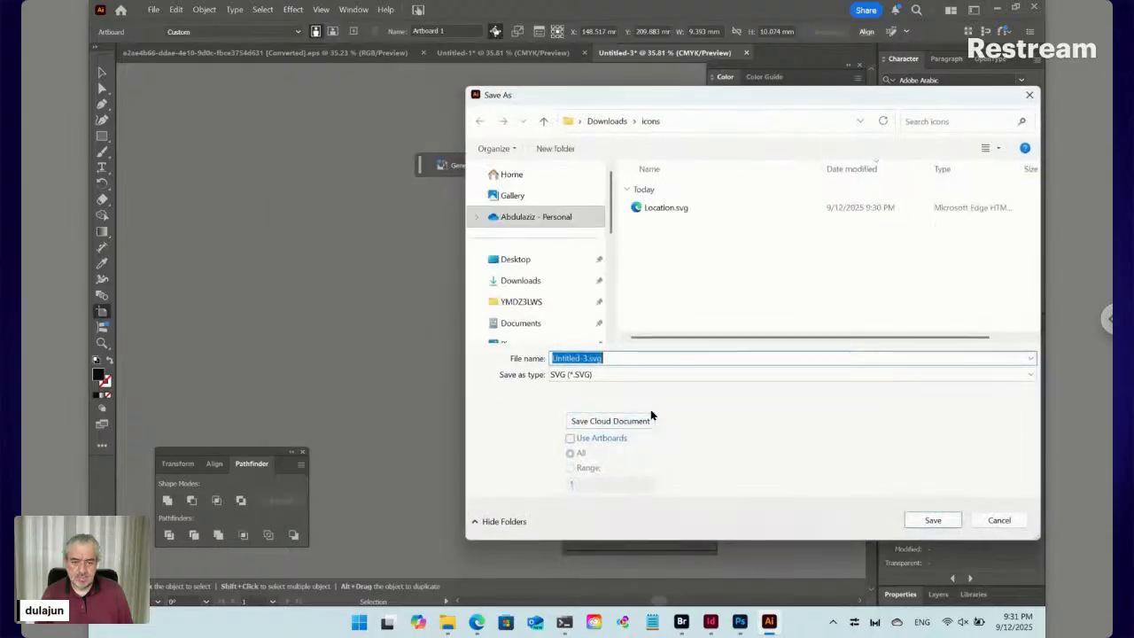
pyautogui.click(587, 358)
pyautogui.moveTo(585, 358); pyautogui.dragTo(502, 355)
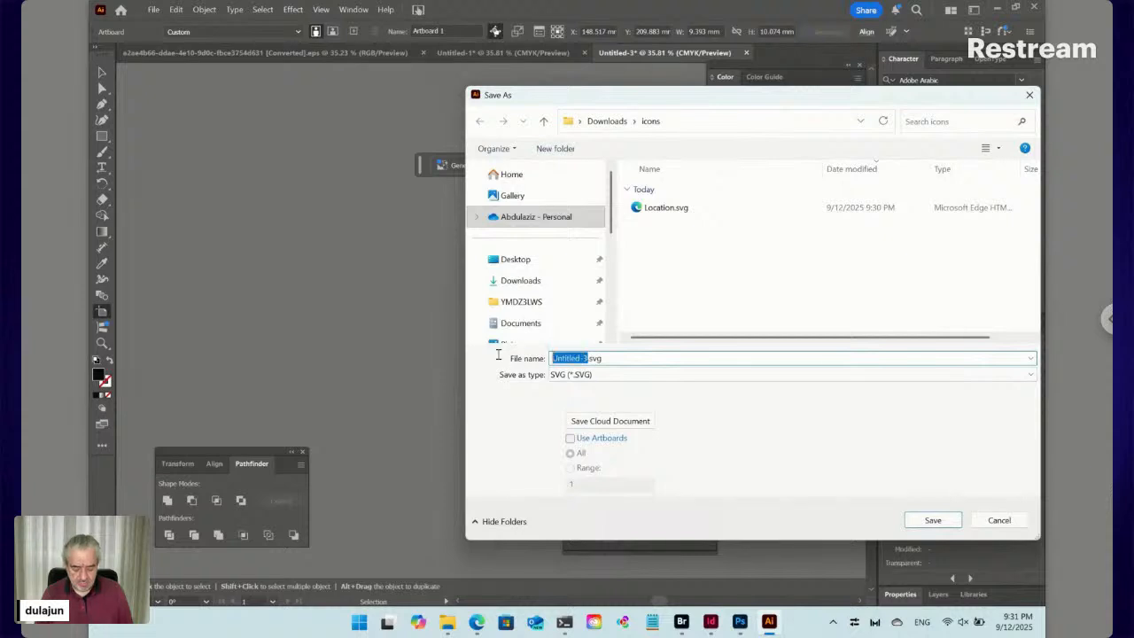
pyautogui.write('Phone')
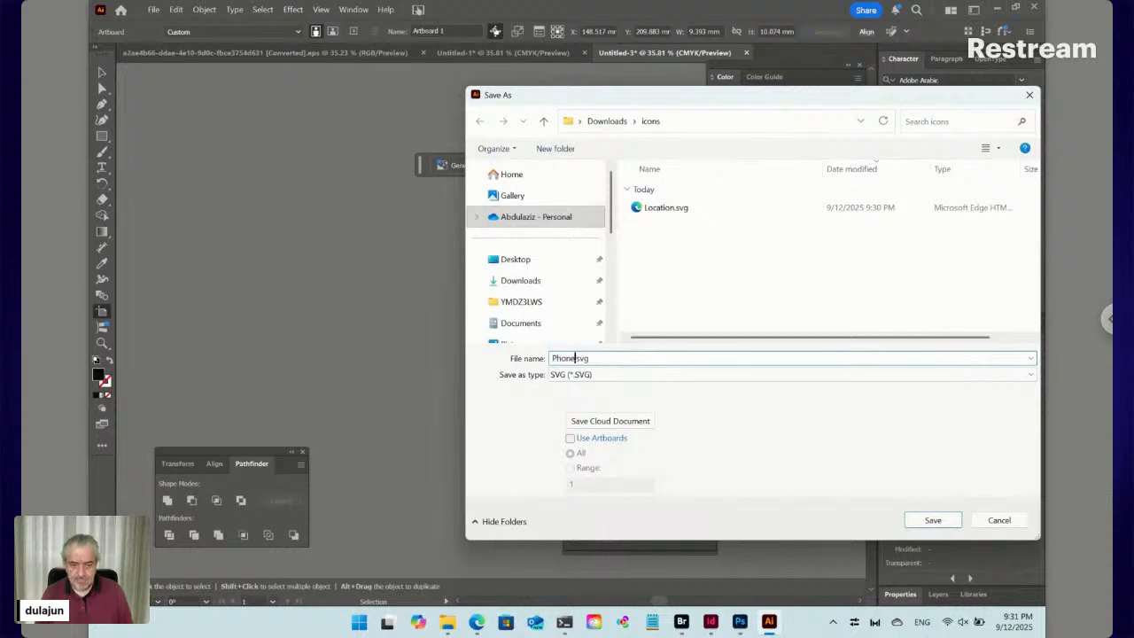
pyautogui.click(912, 521)
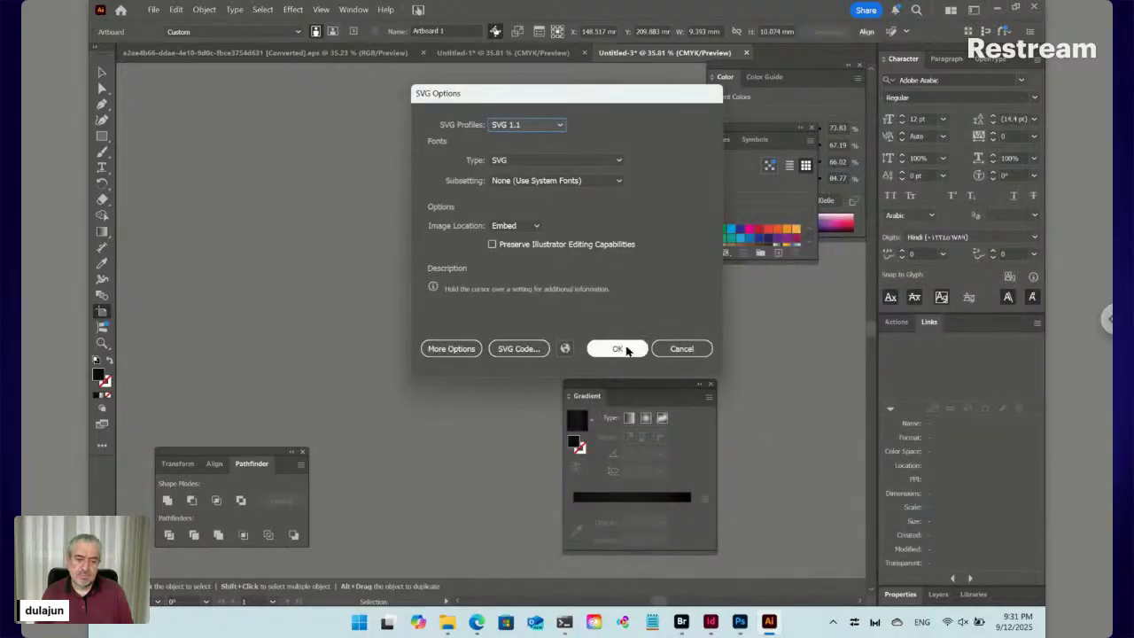
pyautogui.click(618, 347)
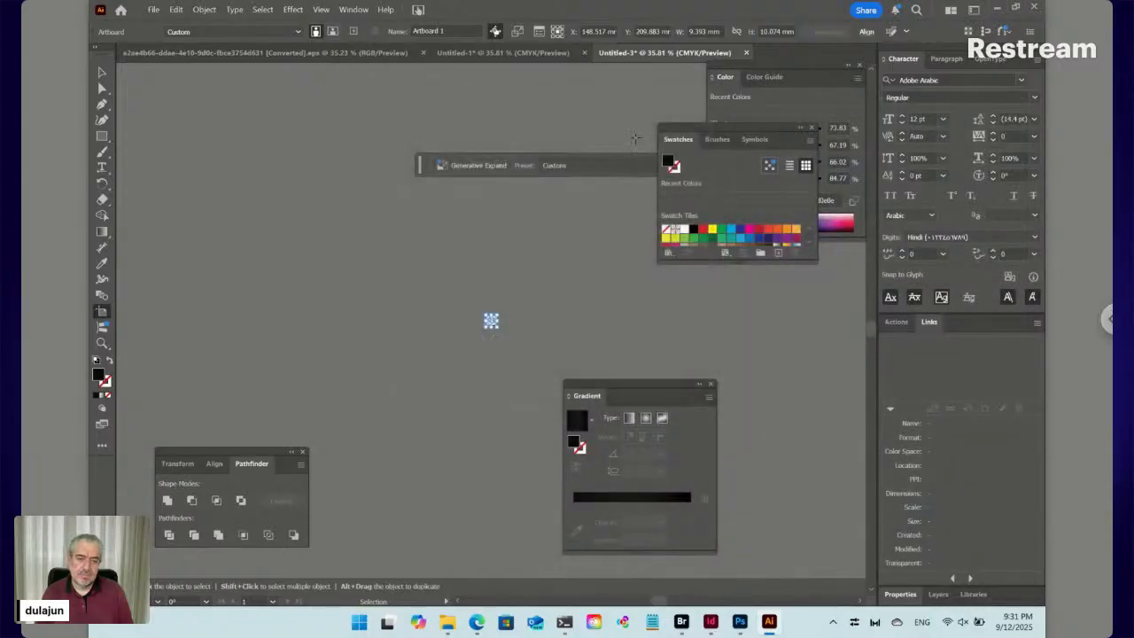
pyautogui.click(745, 53)
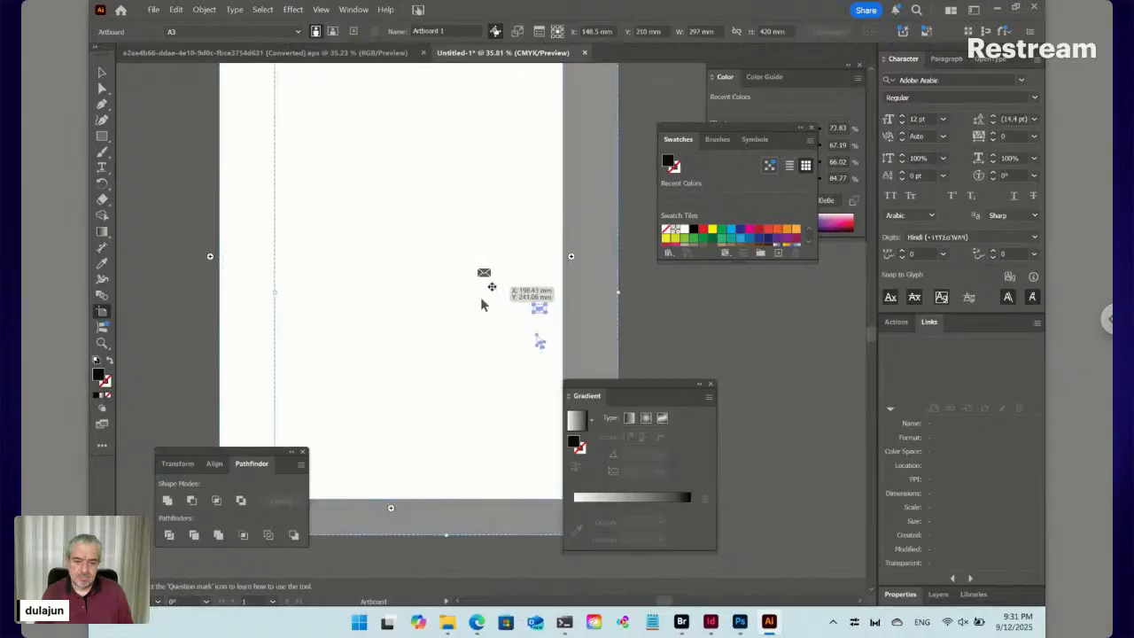
# Move the envelope icon into a new document with the artboard fitted to it
pyautogui.moveTo(482, 304); pyautogui.dragTo(536, 339)
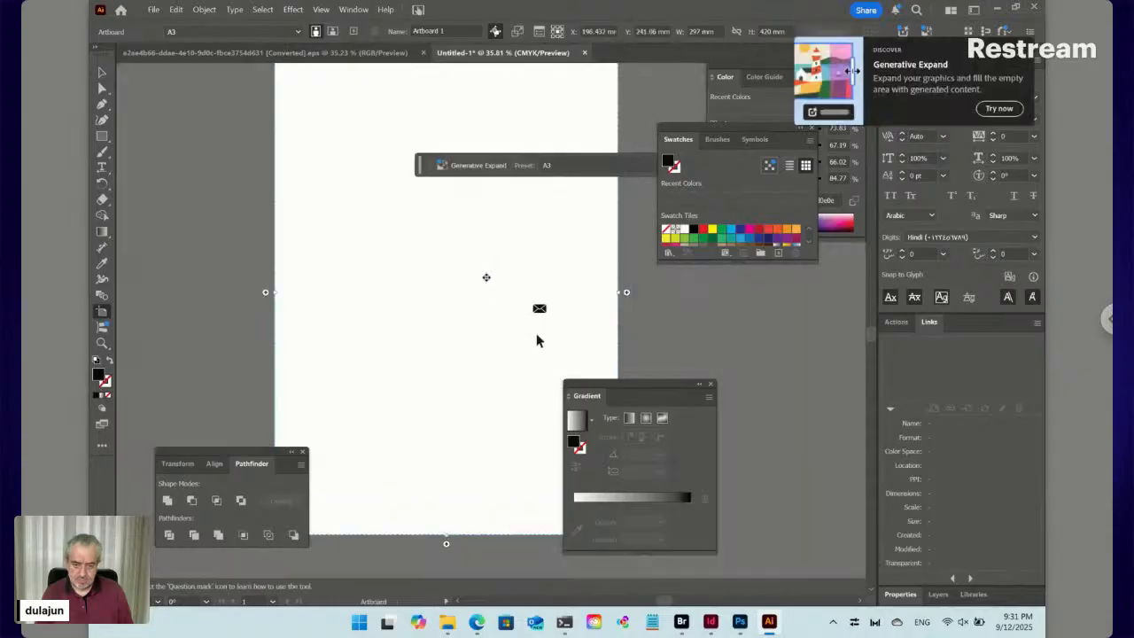
pyautogui.press('v')
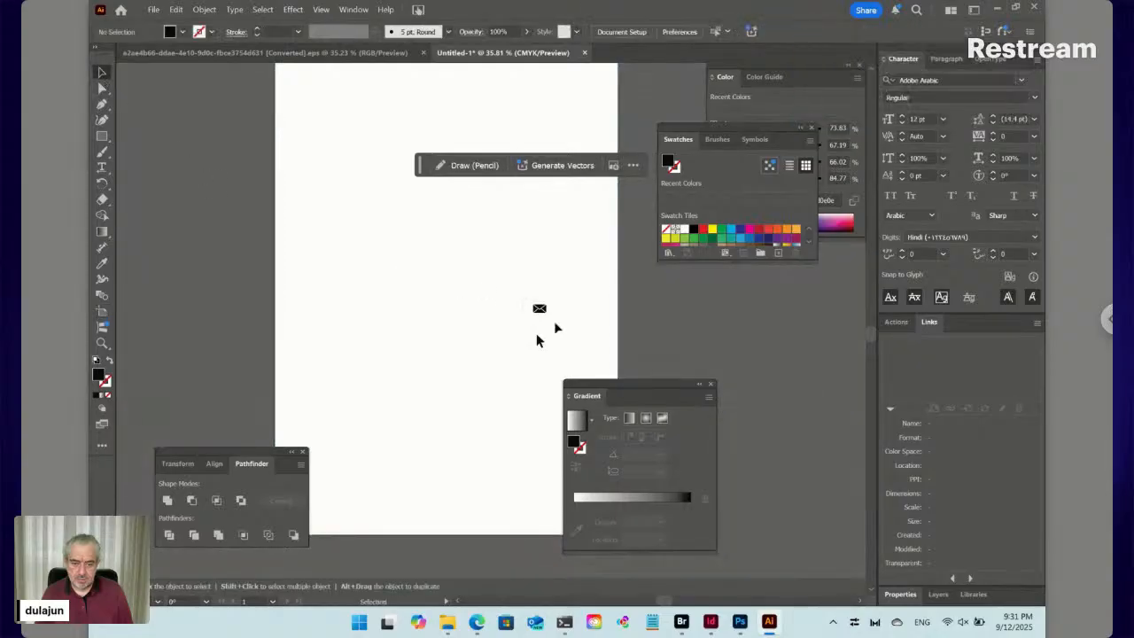
pyautogui.hotkey('ctrl', 'a')
pyautogui.press('Delete')
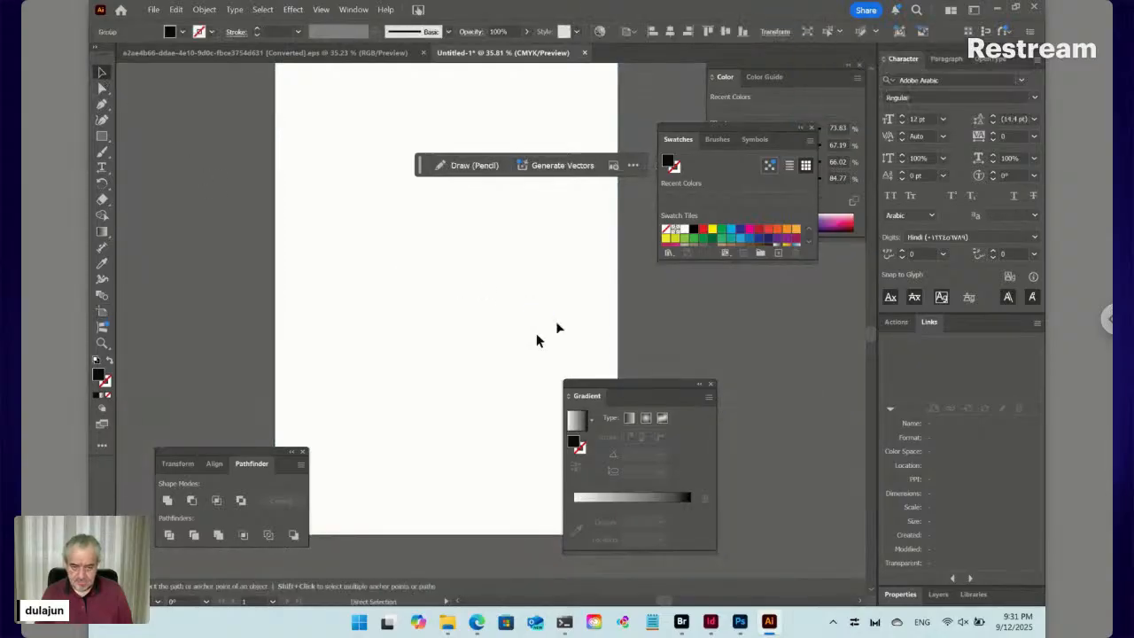
pyautogui.hotkey('ctrl', 'alt', 'n')
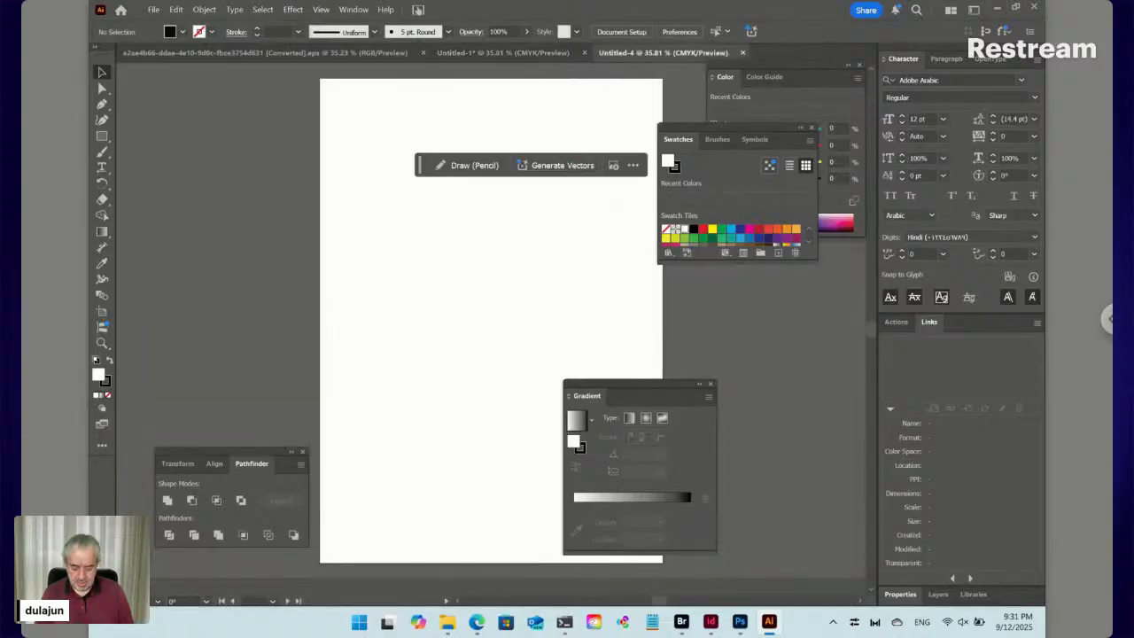
pyautogui.hotkey('ctrl', 'v')
pyautogui.hotkey('shift', 'o')
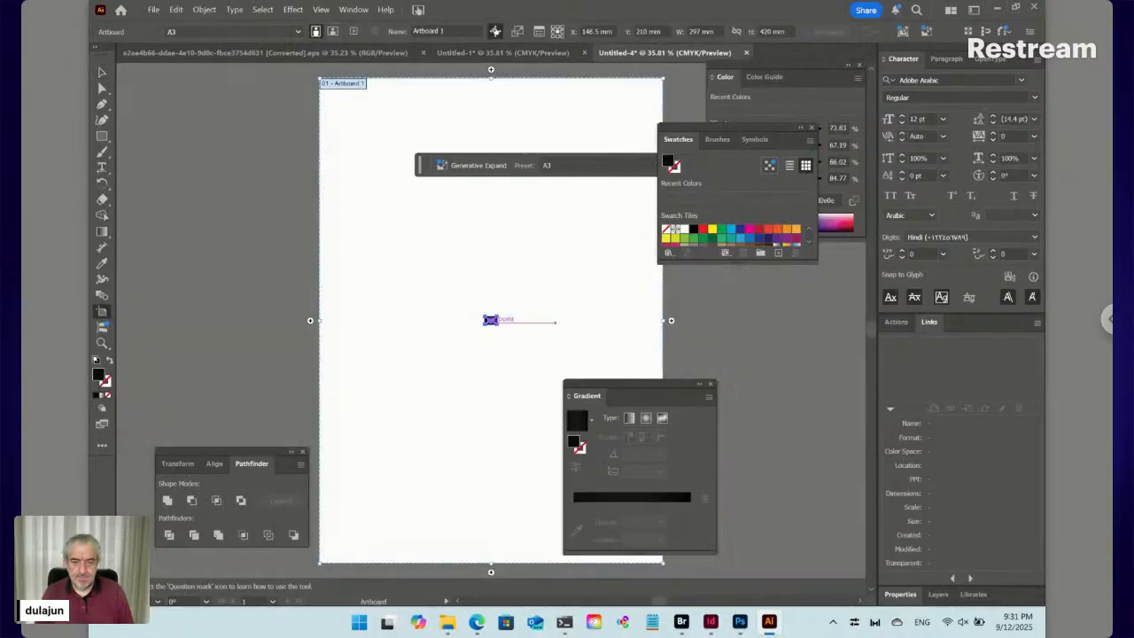
pyautogui.click(253, 33)
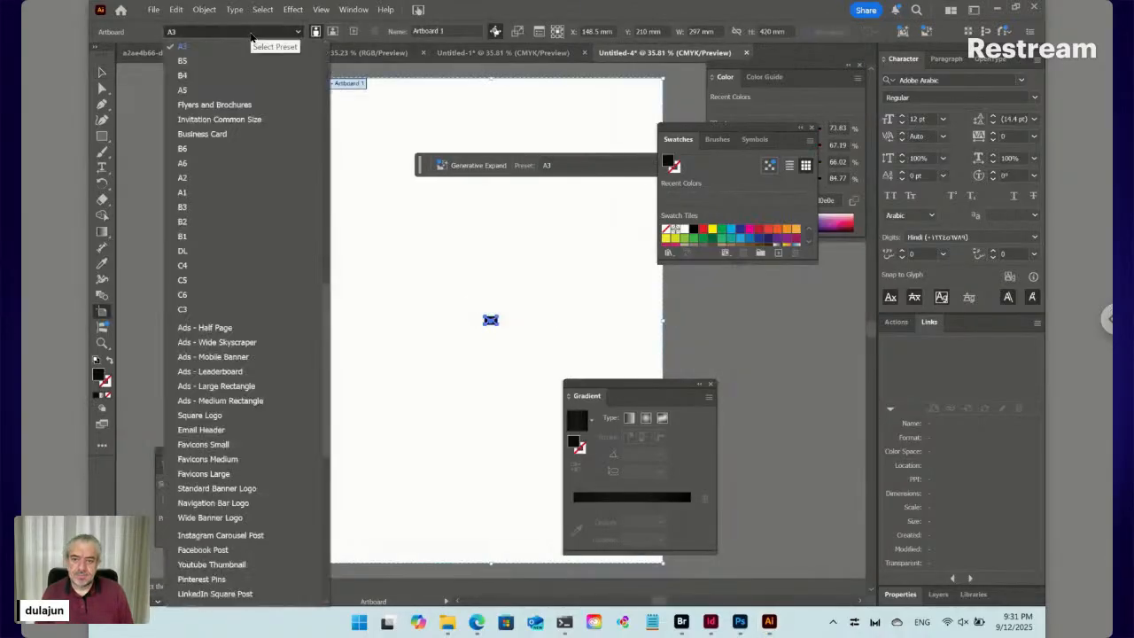
pyautogui.scroll(-3, 243, 53)
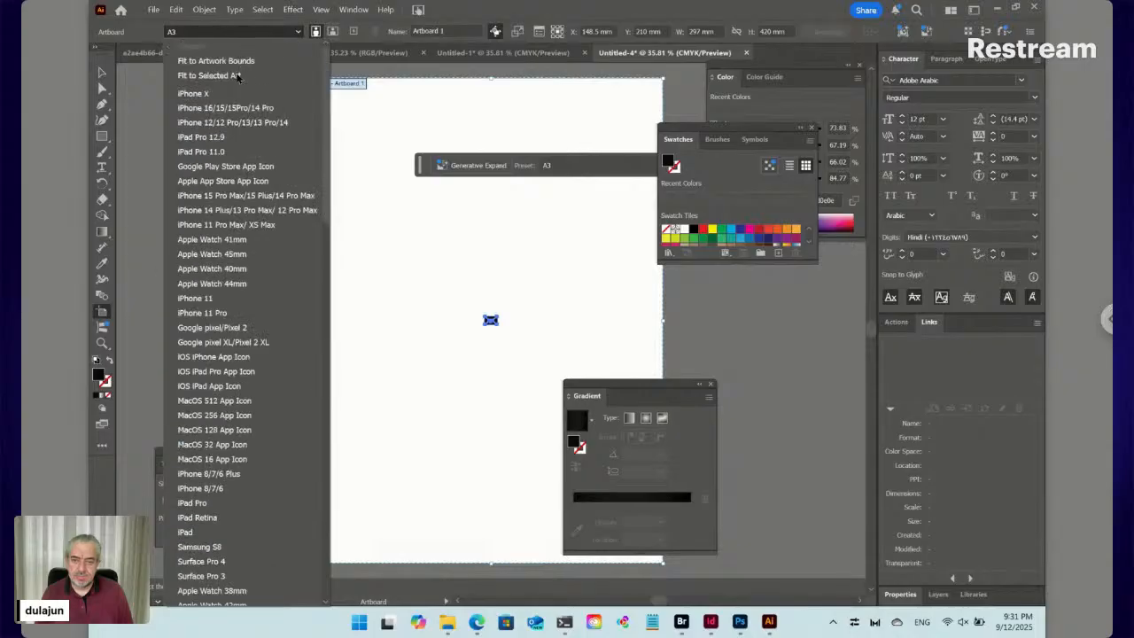
pyautogui.click(233, 76)
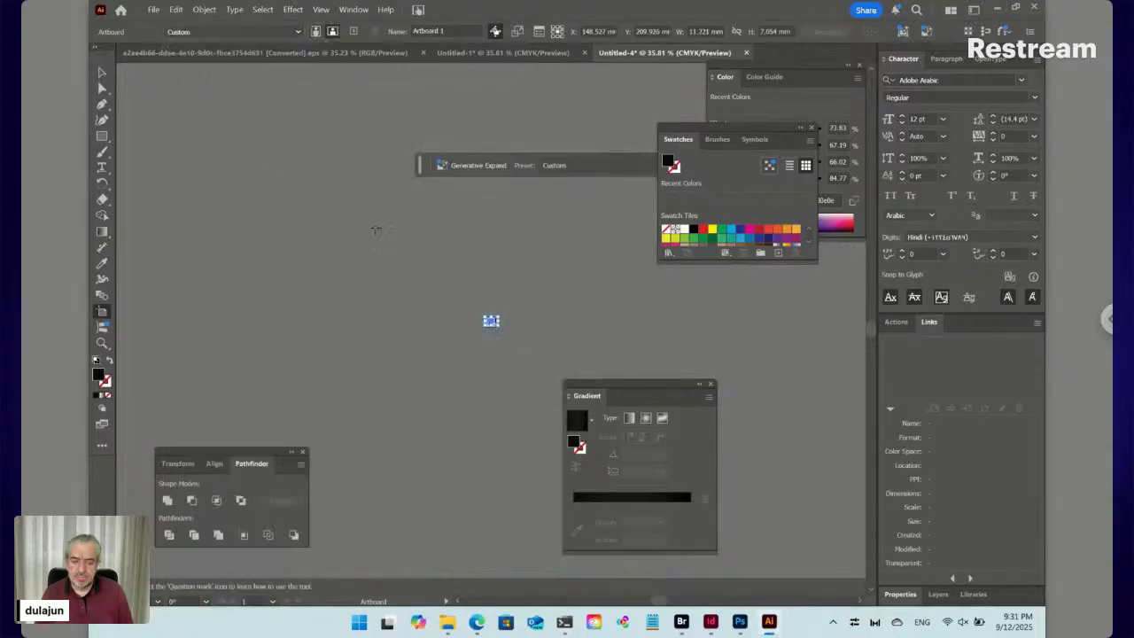
pyautogui.press('Escape')
# Save the envelope document as Email.svg with default SVG settings and close it
pyautogui.hotkey('ctrl', 's')
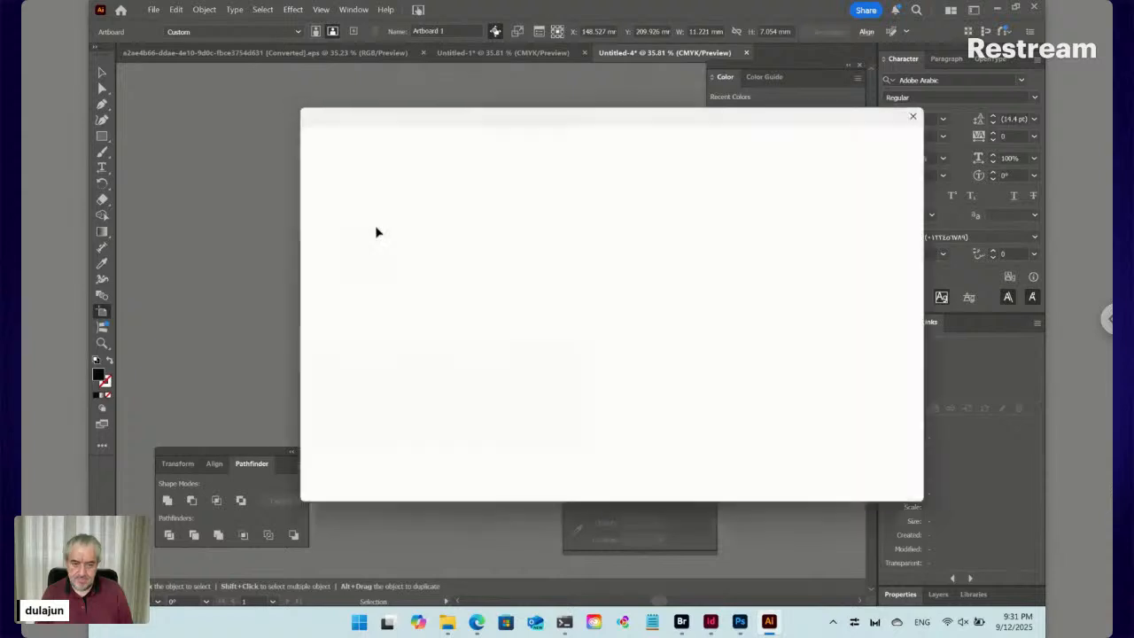
pyautogui.click(670, 439)
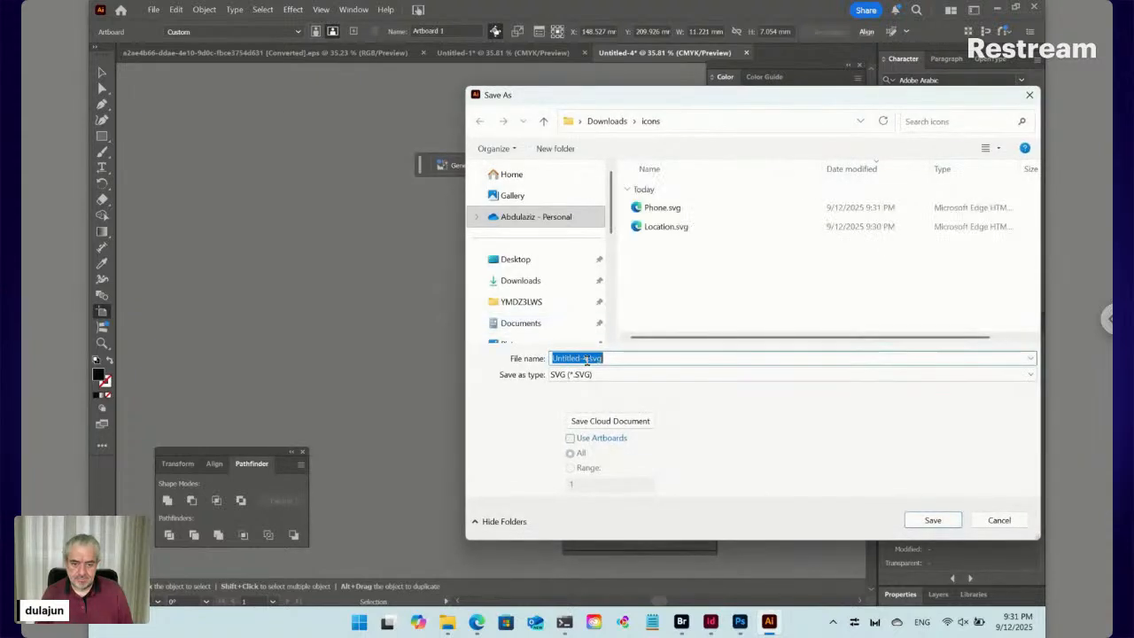
pyautogui.click(586, 360)
pyautogui.moveTo(586, 361); pyautogui.dragTo(524, 356)
pyautogui.write('Email')
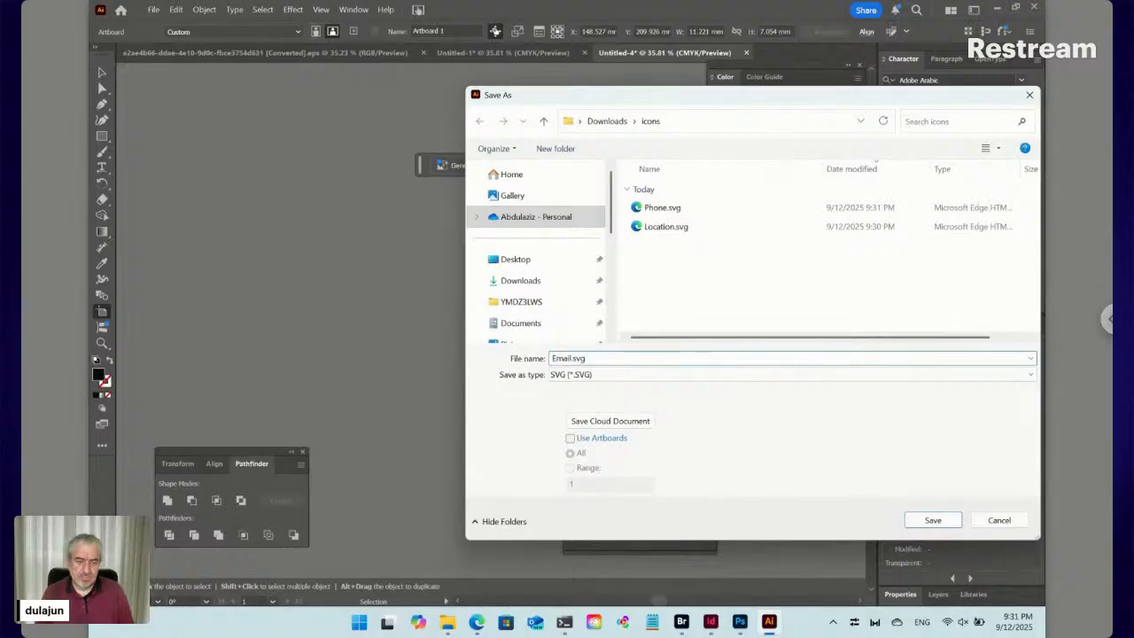
pyautogui.click(933, 520)
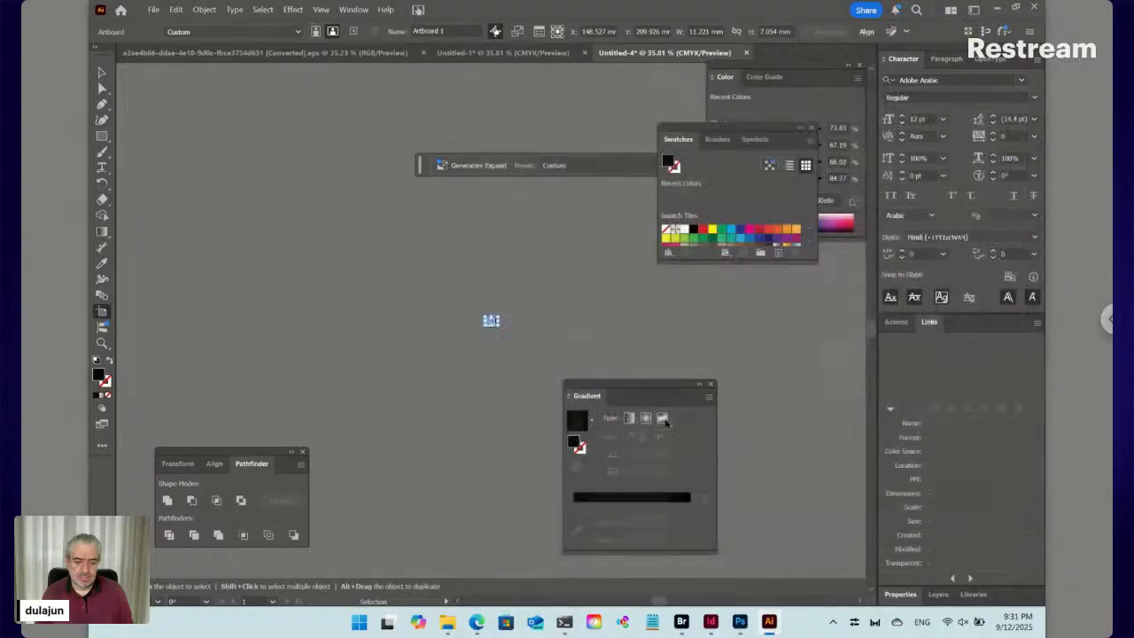
pyautogui.click(610, 347)
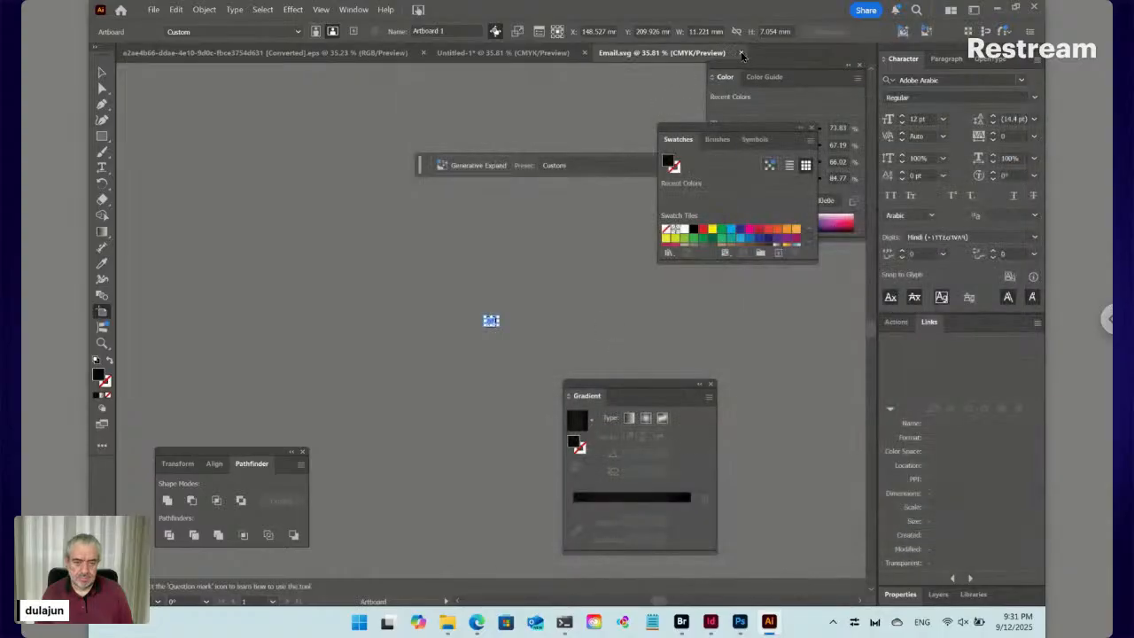
pyautogui.click(741, 53)
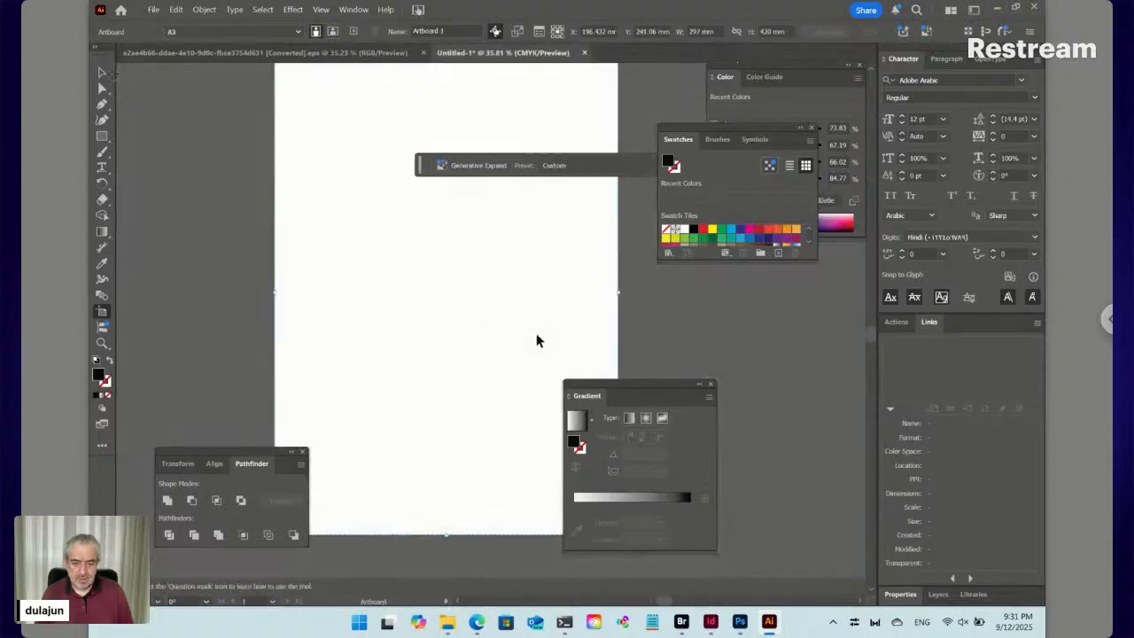
# Paste the website icon into a new document with its artboard fitted to the art
pyautogui.press('v')
pyautogui.hotkey('ctrl', 'alt', 'n')
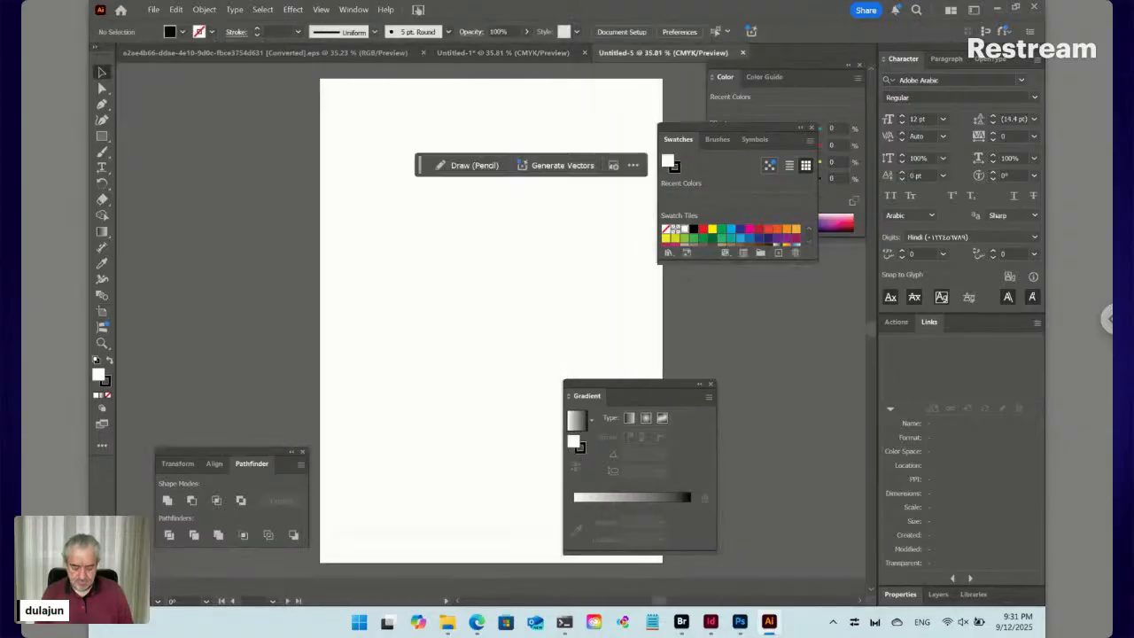
pyautogui.hotkey('ctrl', 'v')
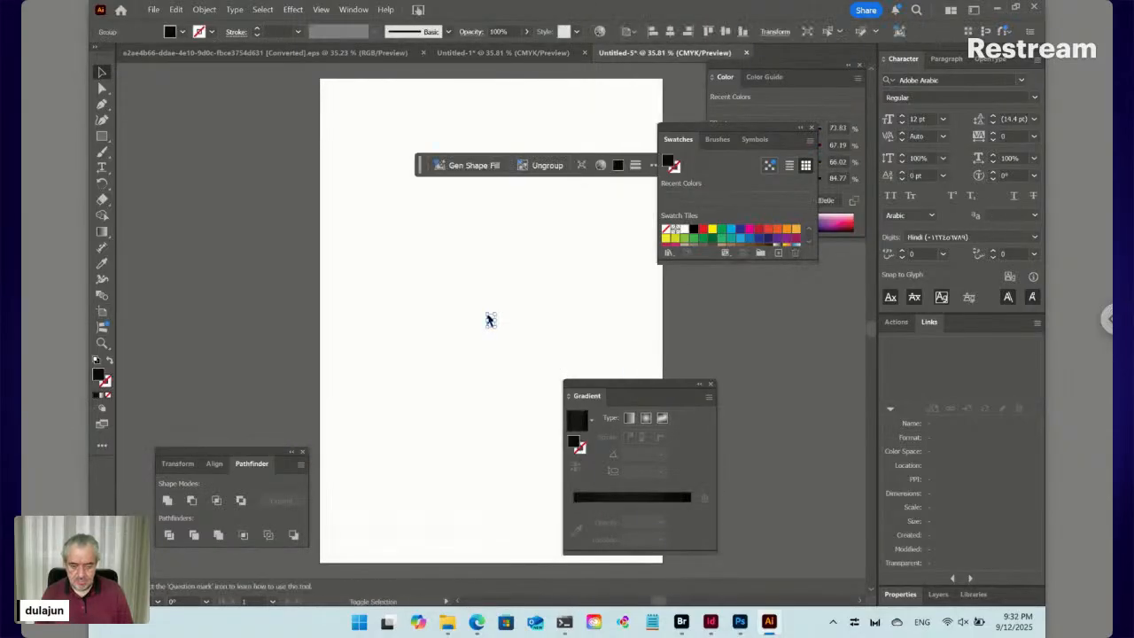
pyautogui.hotkey('shift', 'o')
pyautogui.click(266, 31)
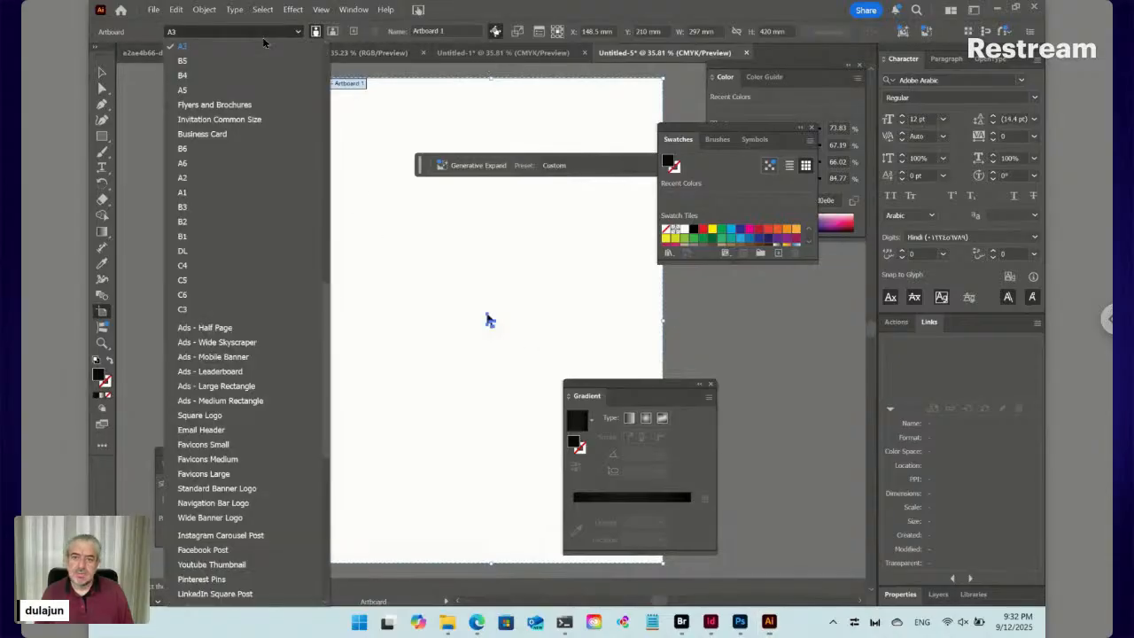
pyautogui.scroll(-10, 253, 60)
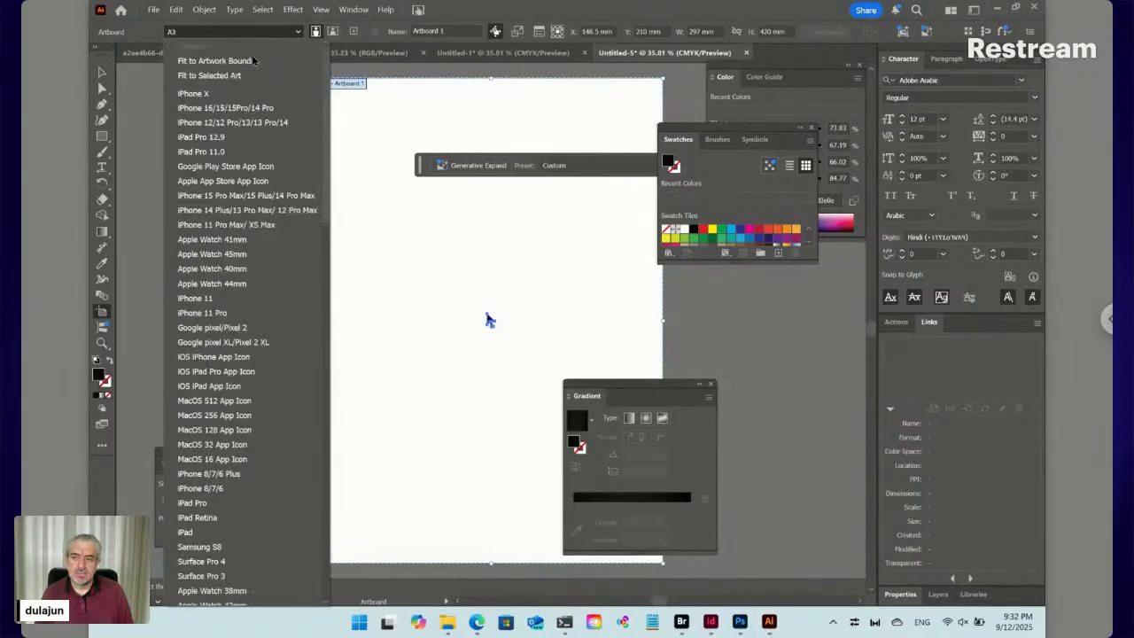
pyautogui.click(232, 75)
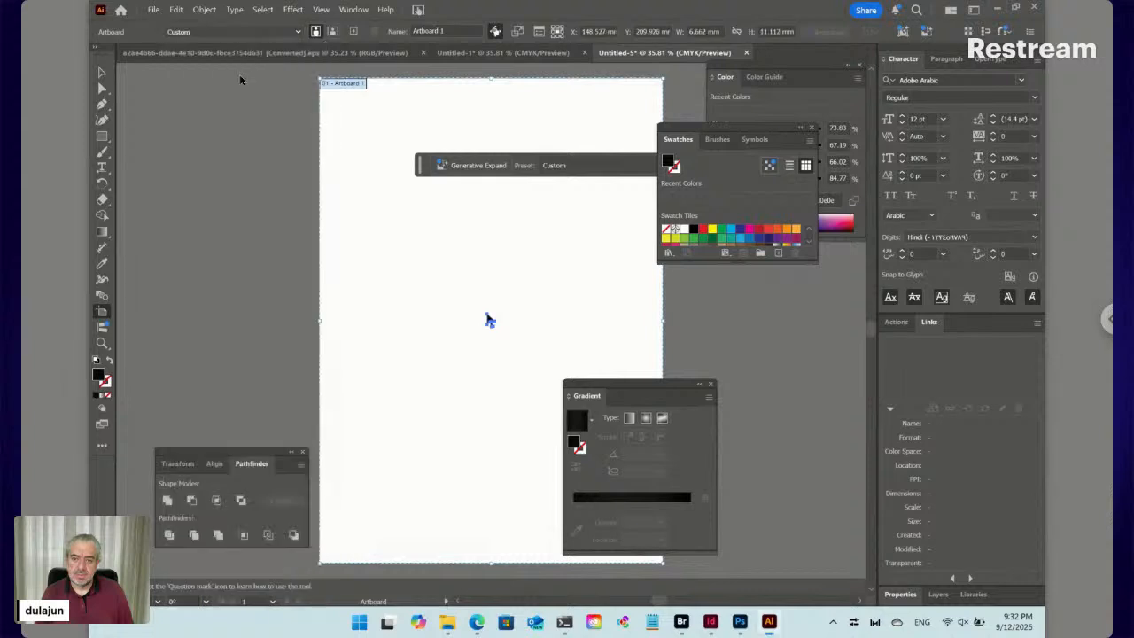
pyautogui.press('v')
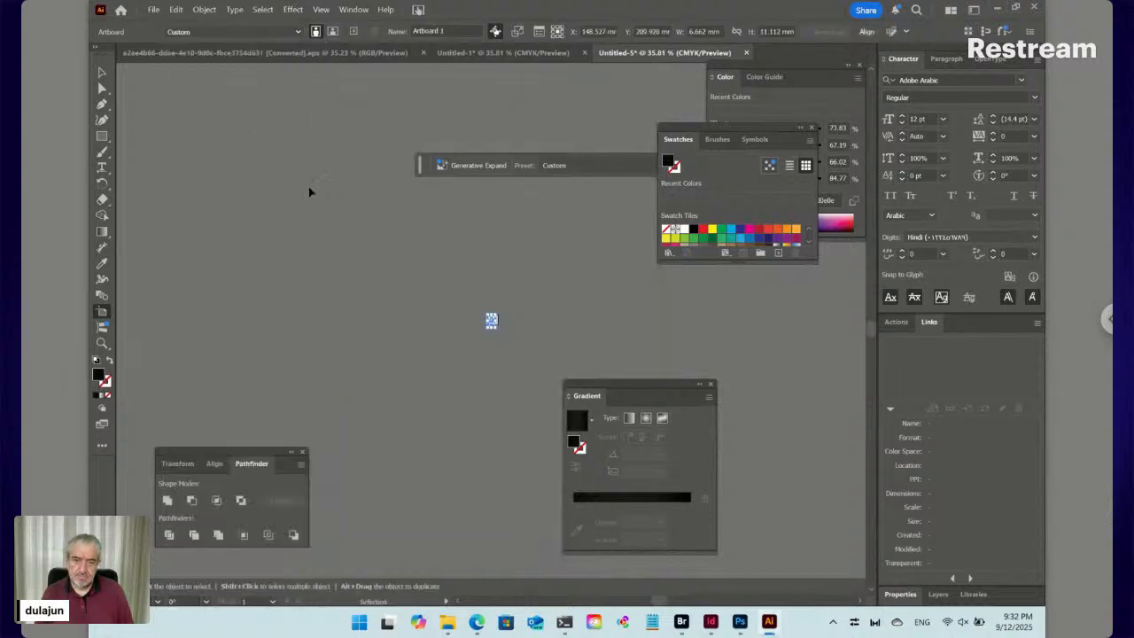
# Save it as Website.svg in the icons folder and close the document
pyautogui.hotkey('ctrl', 's')
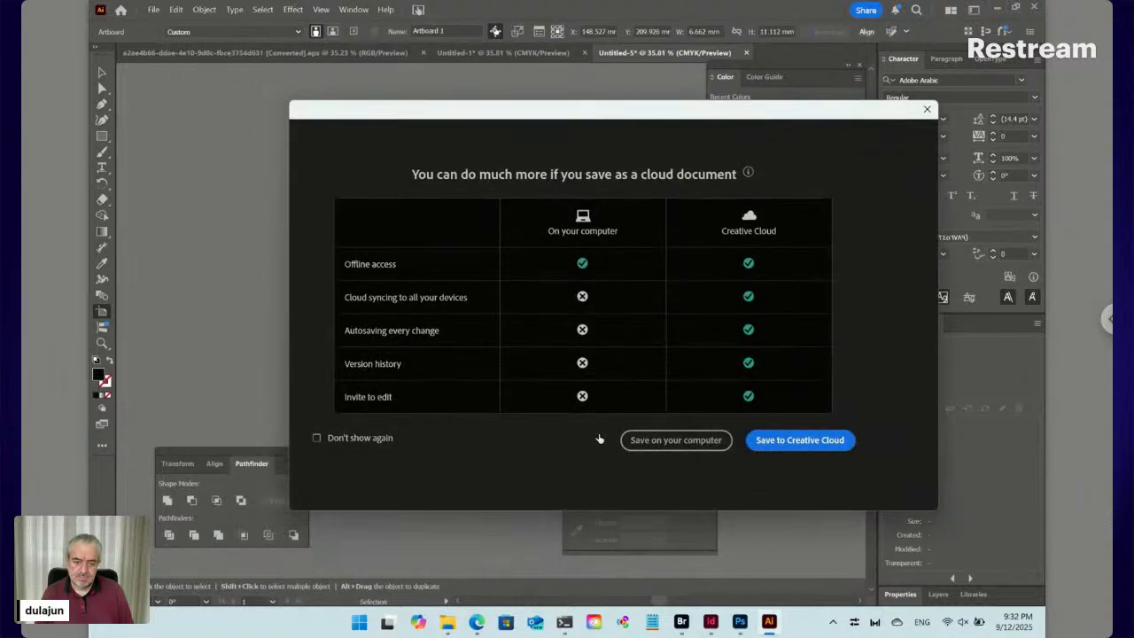
pyautogui.click(676, 440)
pyautogui.click(576, 358)
pyautogui.moveTo(587, 358); pyautogui.dragTo(532, 358)
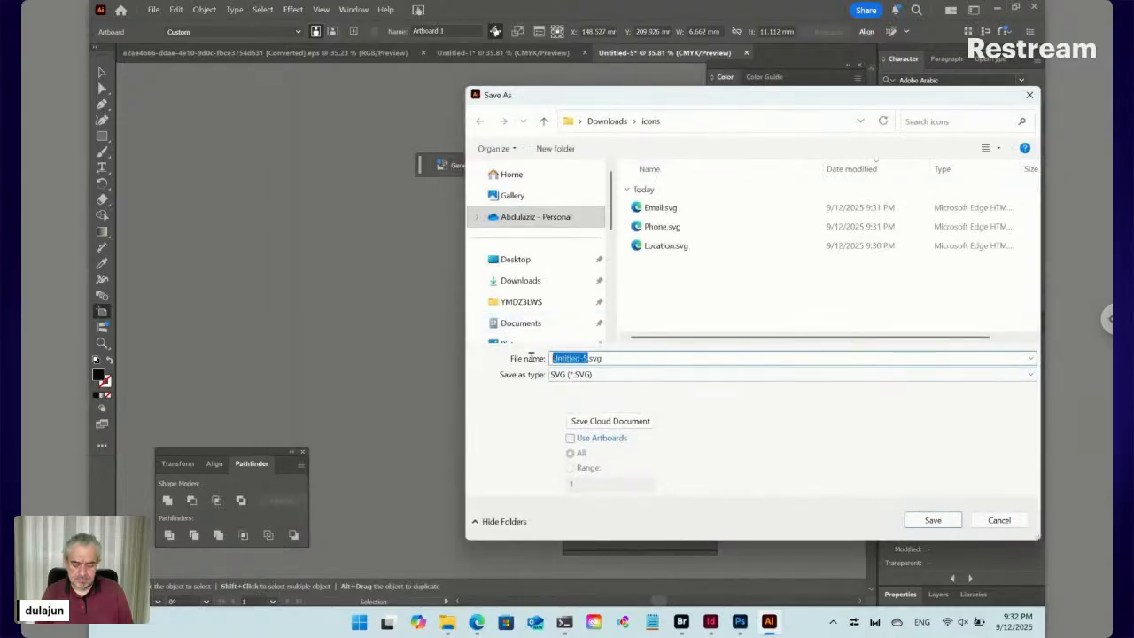
pyautogui.write('Website')
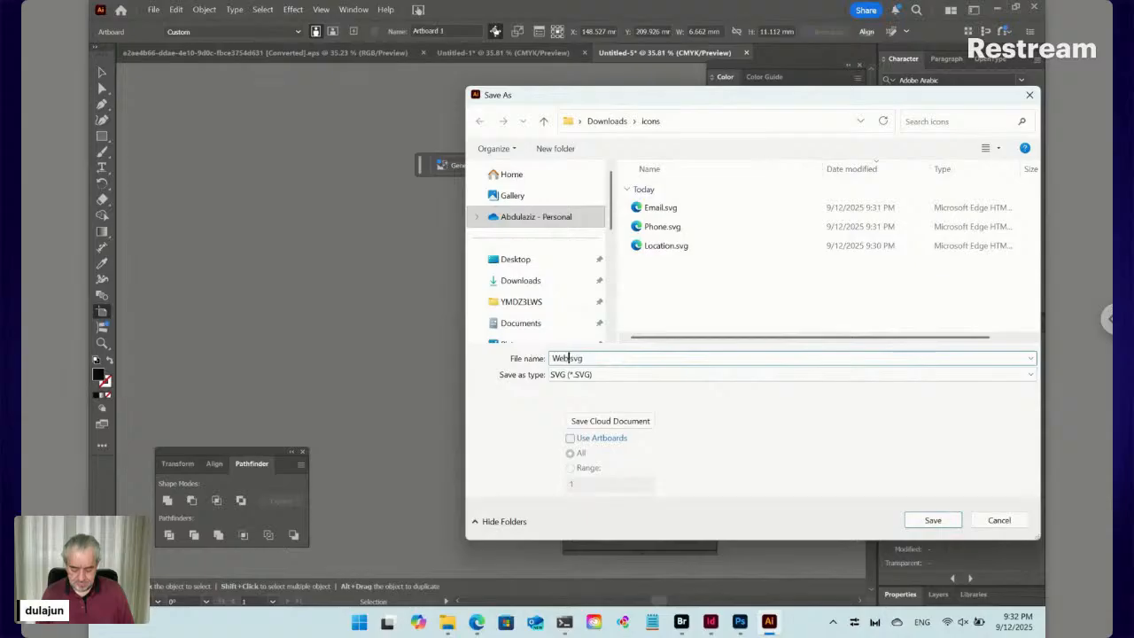
pyautogui.click(930, 519)
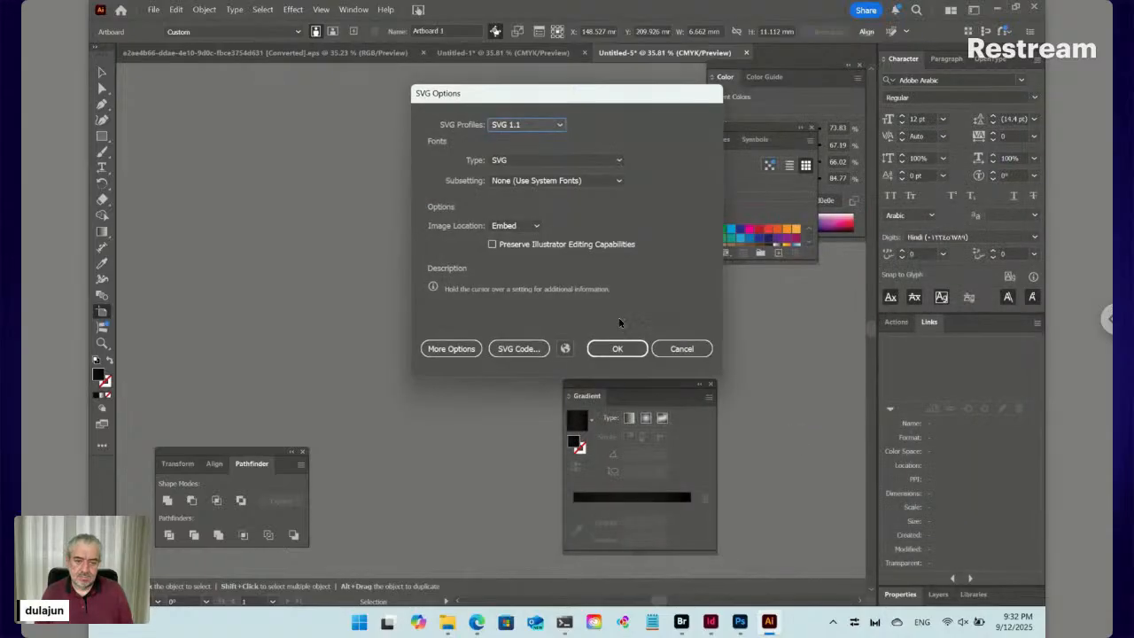
pyautogui.click(619, 347)
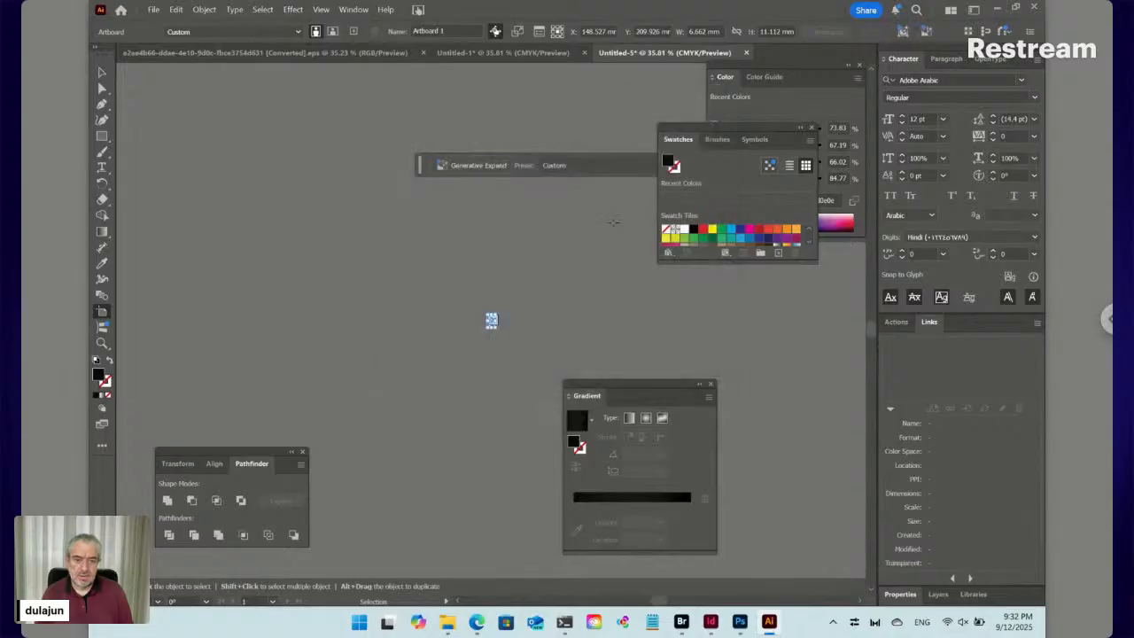
pyautogui.click(750, 53)
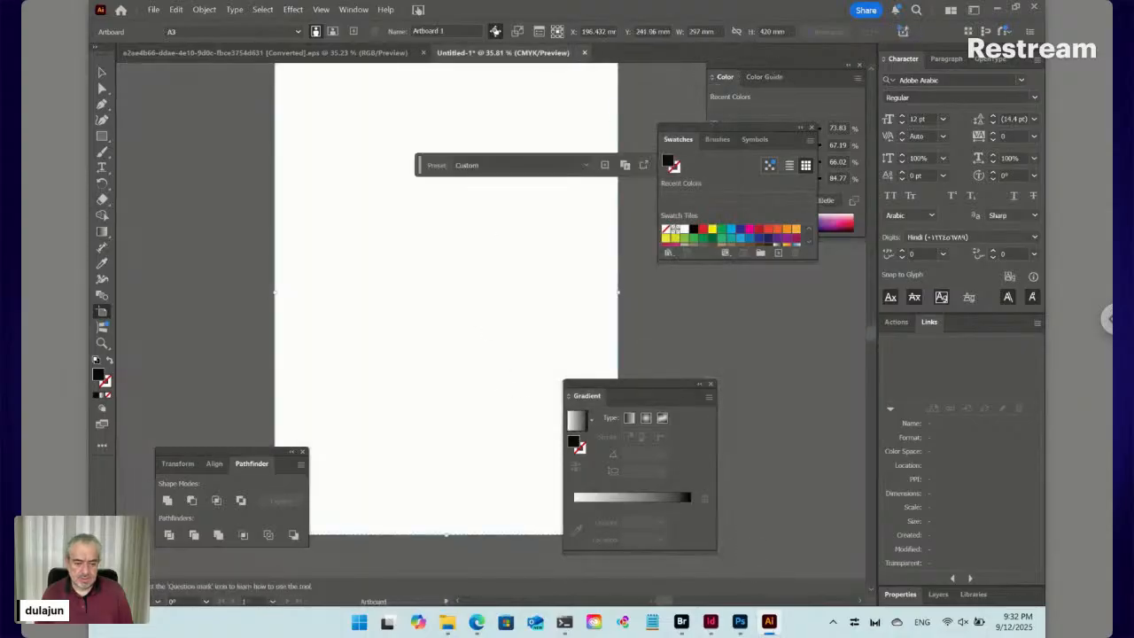
pyautogui.moveTo(447, 626)
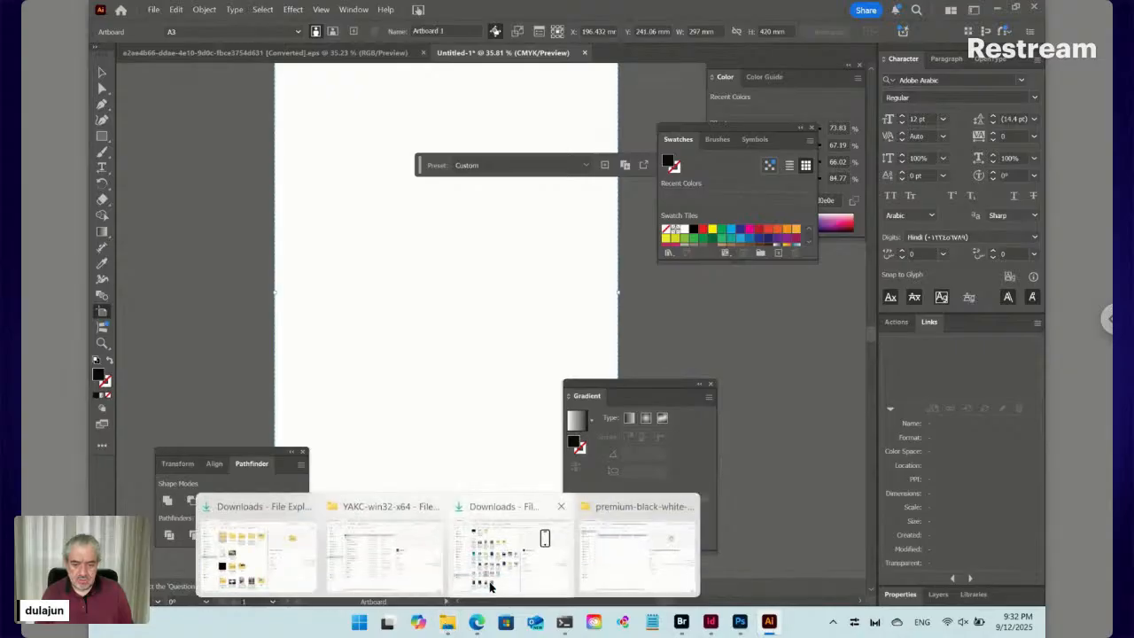
# Open Downloads\icons in File Explorer and copy Email, Location, Phone and Website SVG files
pyautogui.click(545, 537)
pyautogui.scroll(3, 375, 175)
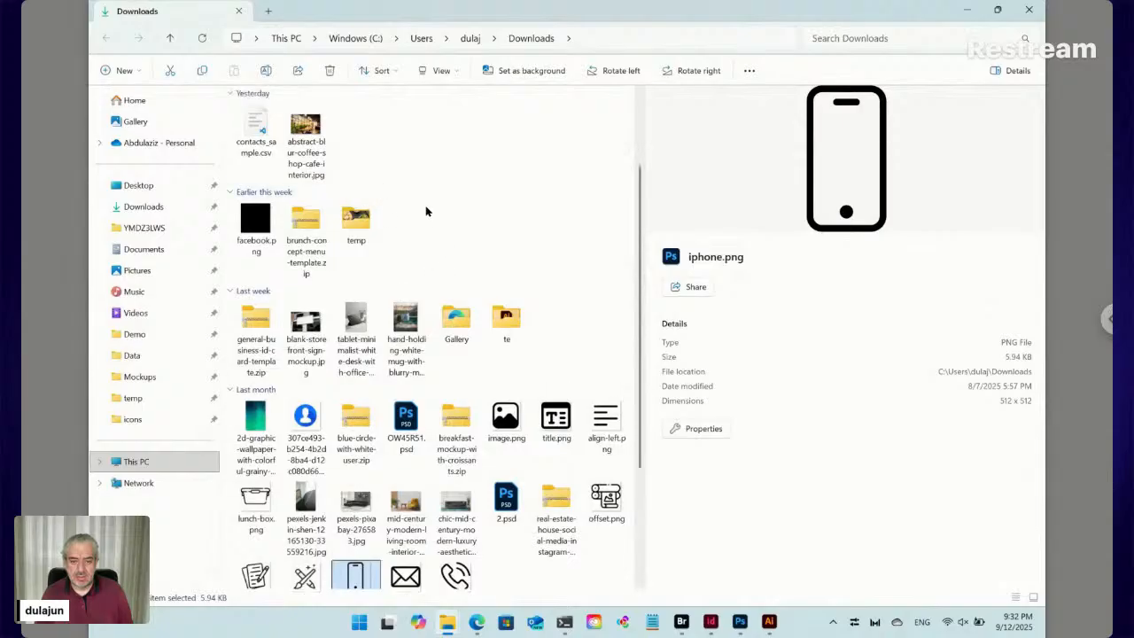
pyautogui.scroll(1, 425, 210)
pyautogui.click(511, 130)
pyautogui.doubleClick(512, 130)
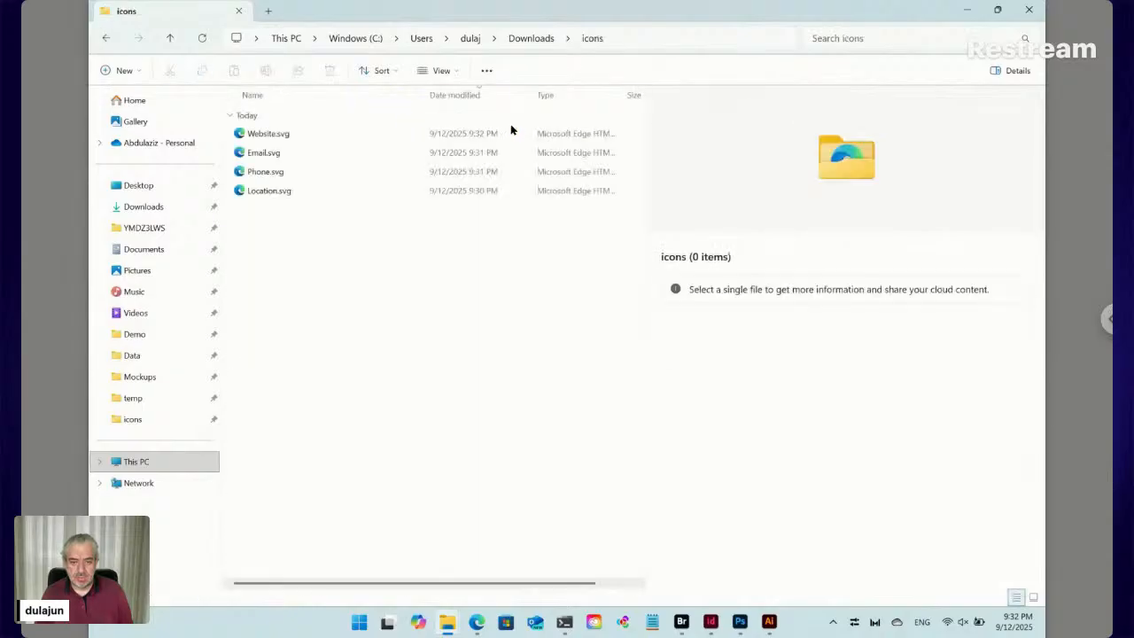
pyautogui.moveTo(244, 234); pyautogui.dragTo(307, 133)
pyautogui.hotkey('ctrl', 'c')
# Maximize Adobe Bridge and navigate up to the HR folder
pyautogui.click(681, 621)
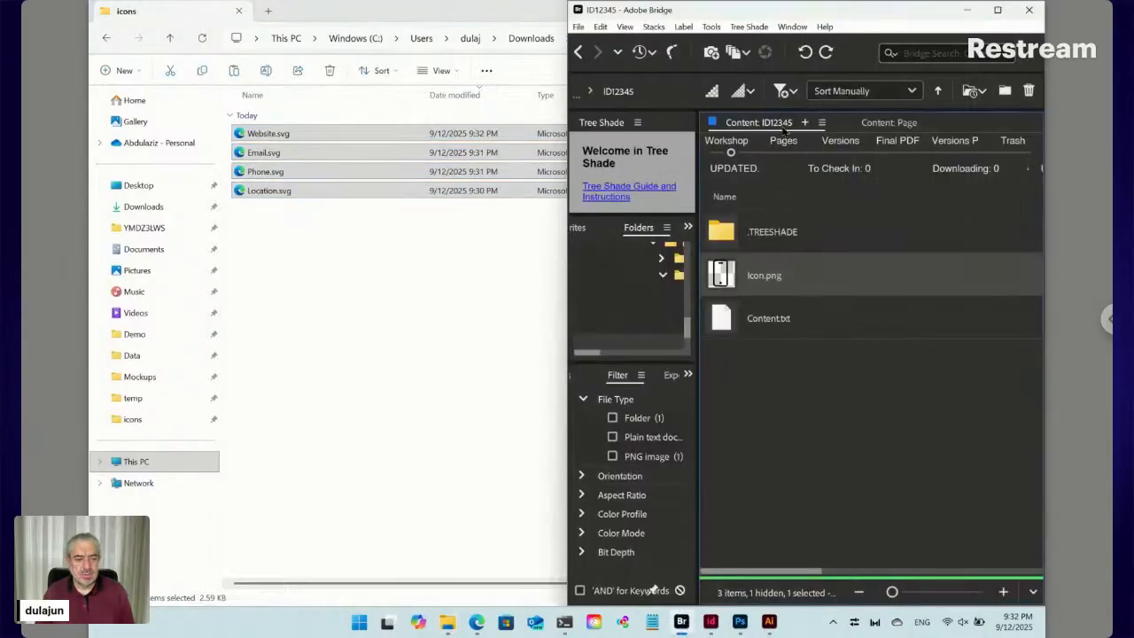
pyautogui.click(578, 53)
pyautogui.click(998, 11)
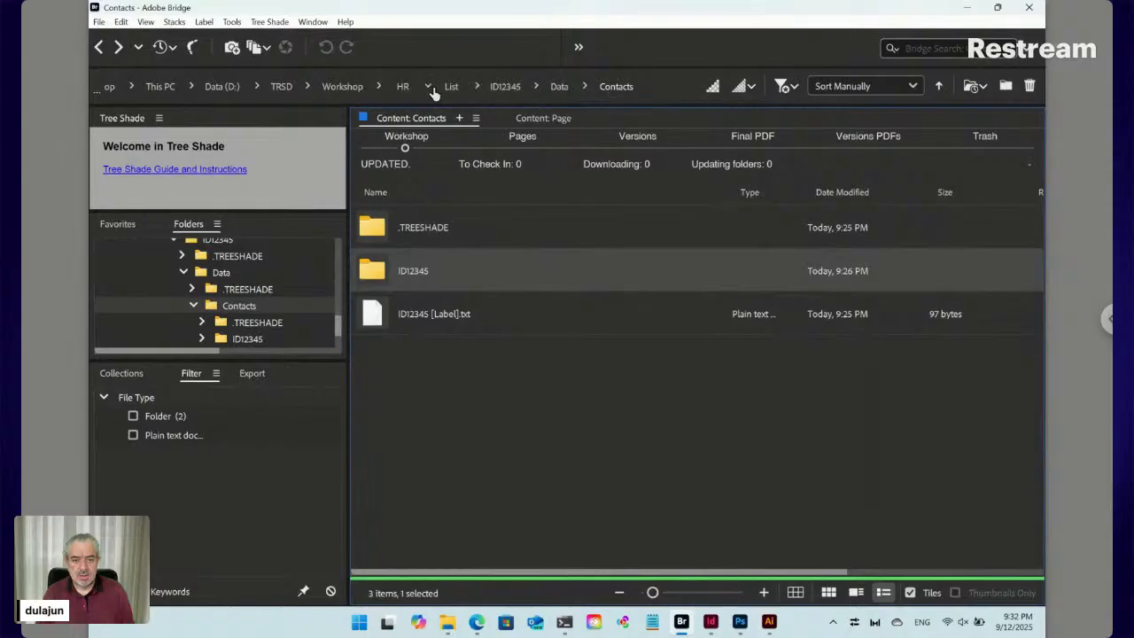
pyautogui.click(404, 87)
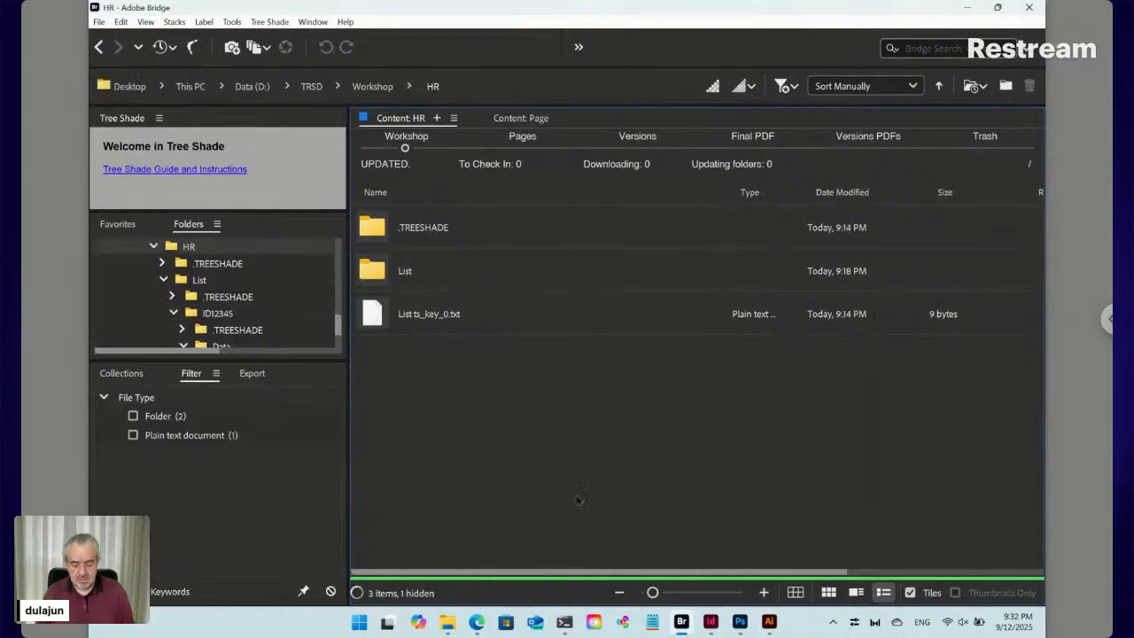
# Create an Icons folder inside HR, open it, and paste the four SVG icons
pyautogui.hotkey('ctrl', 'shift', 'n')
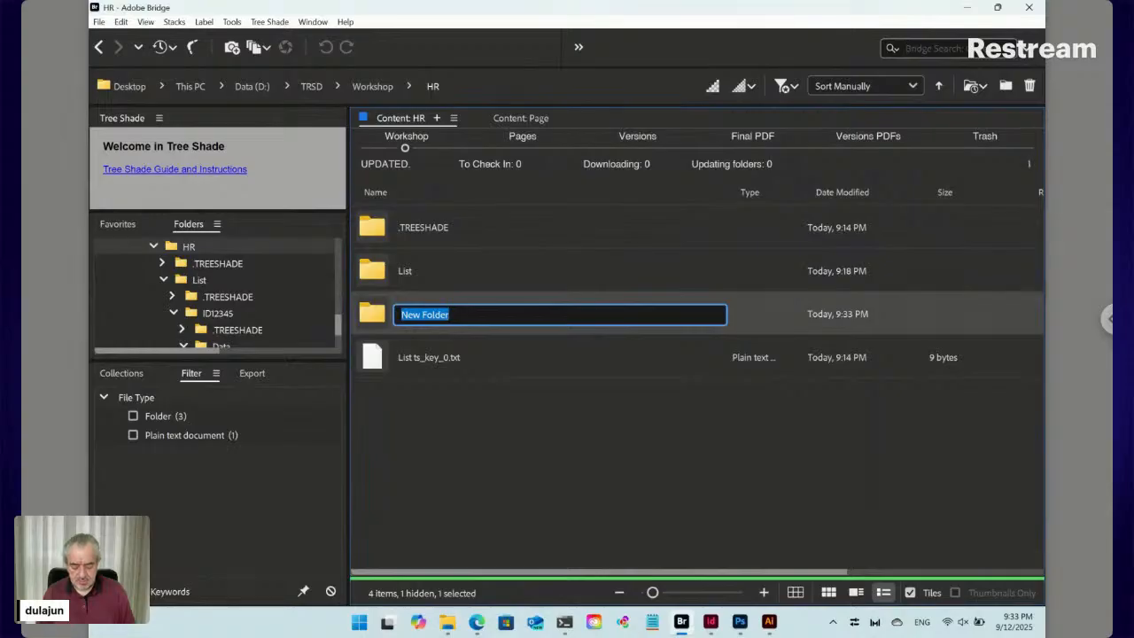
pyautogui.write('Id')
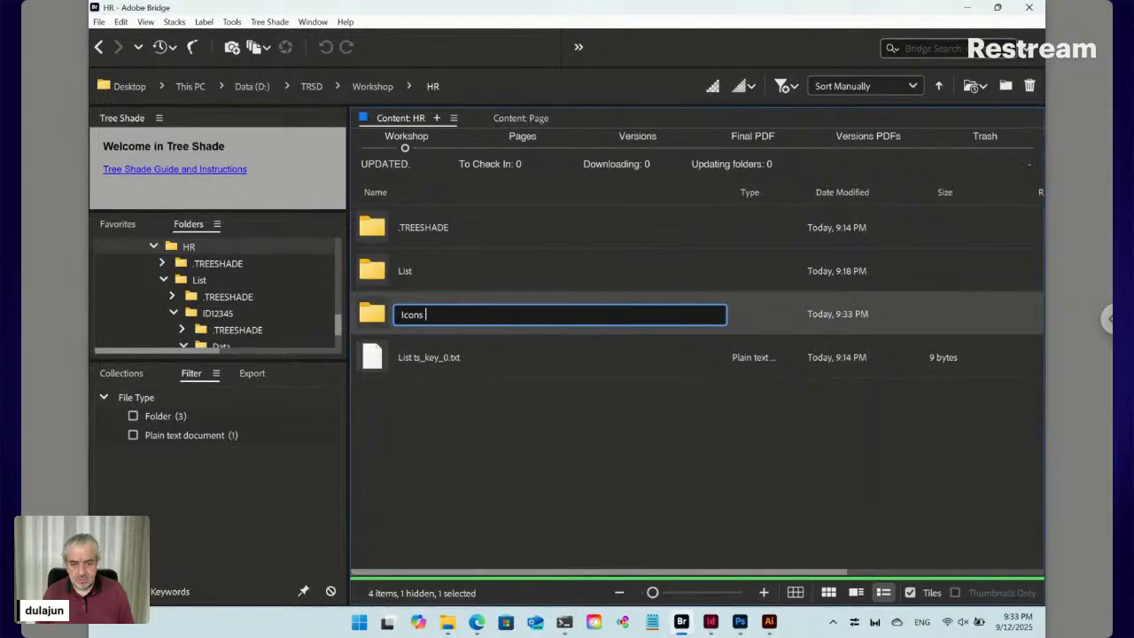
pyautogui.press('Return')
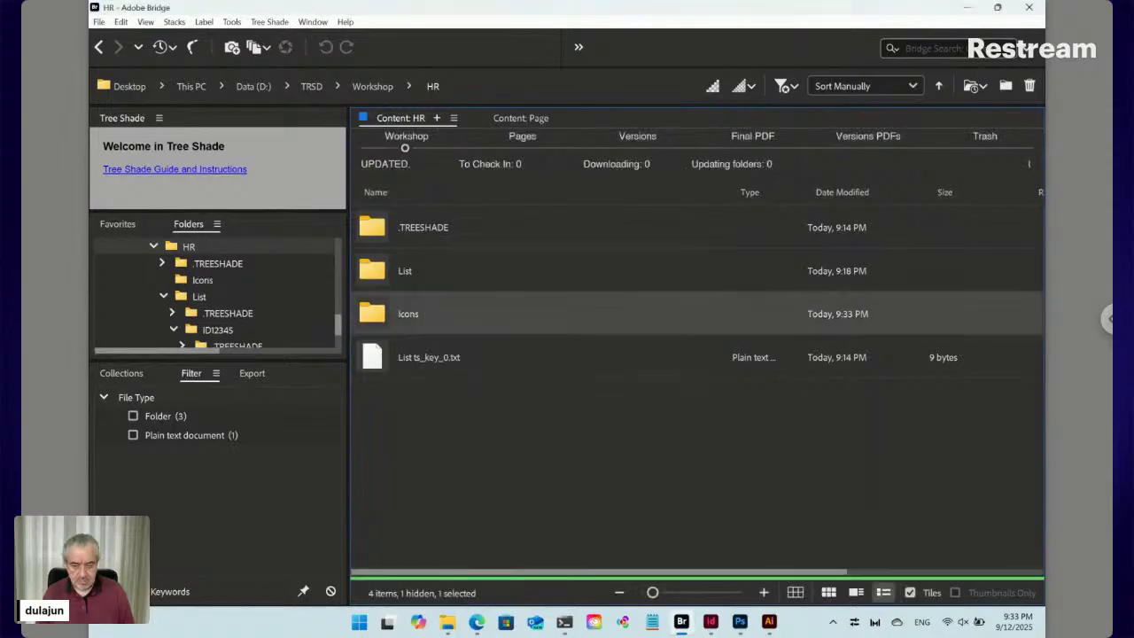
pyautogui.press('Return')
pyautogui.hotkey('ctrl', 'v')
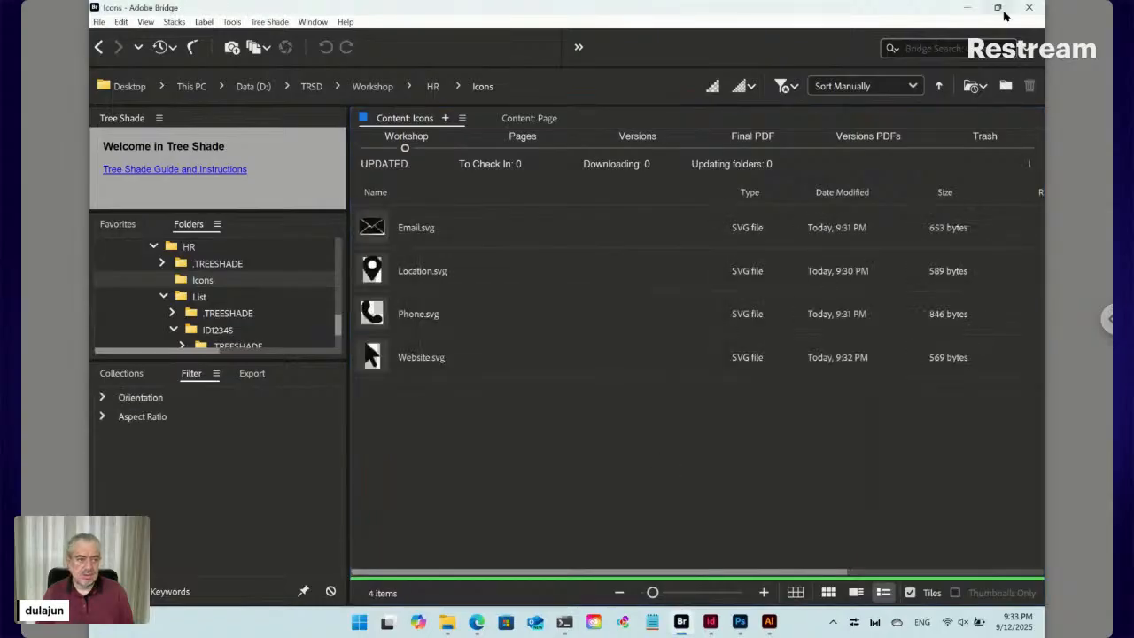
# Snap Bridge to the right half, with the Auto Design Templates browser page filling the left
pyautogui.moveTo(998, 11)
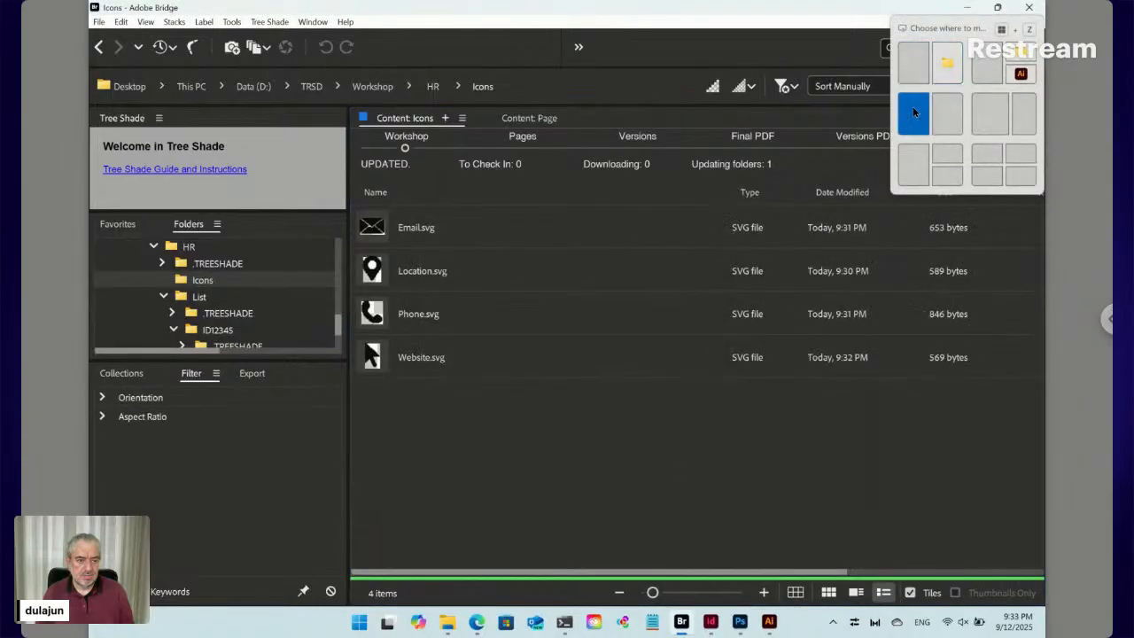
pyautogui.click(912, 67)
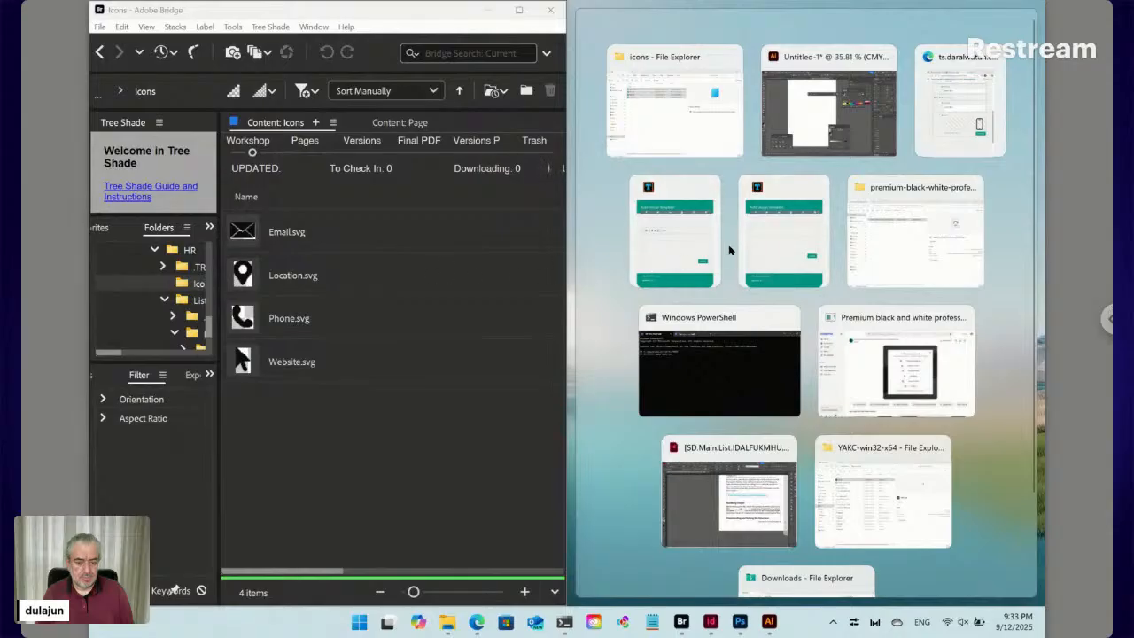
pyautogui.click(463, 432)
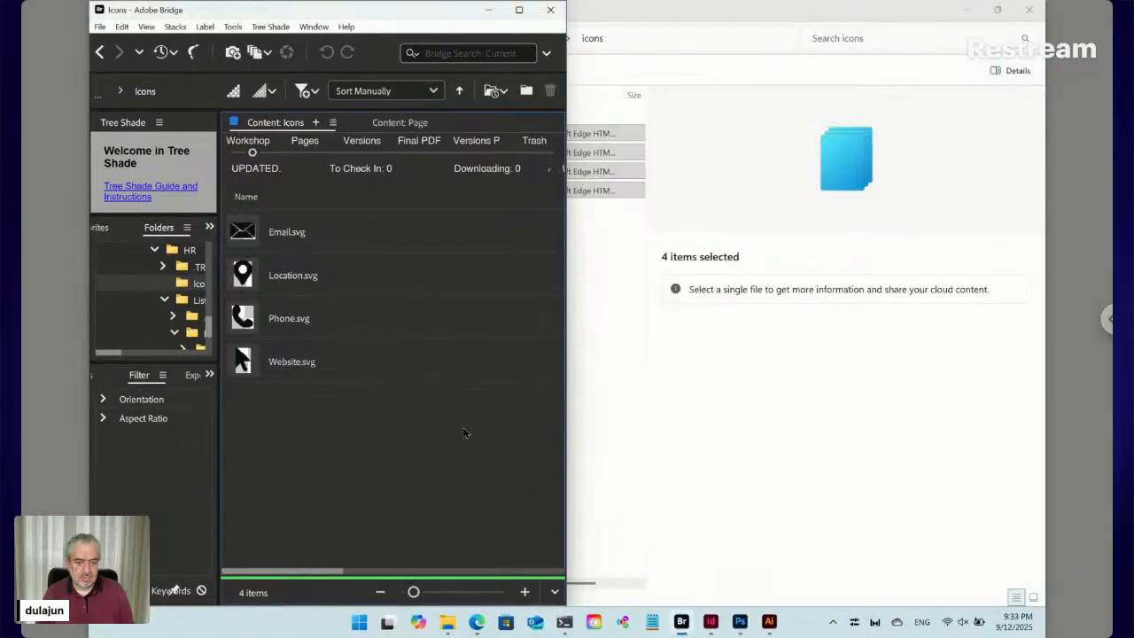
pyautogui.moveTo(524, 18)
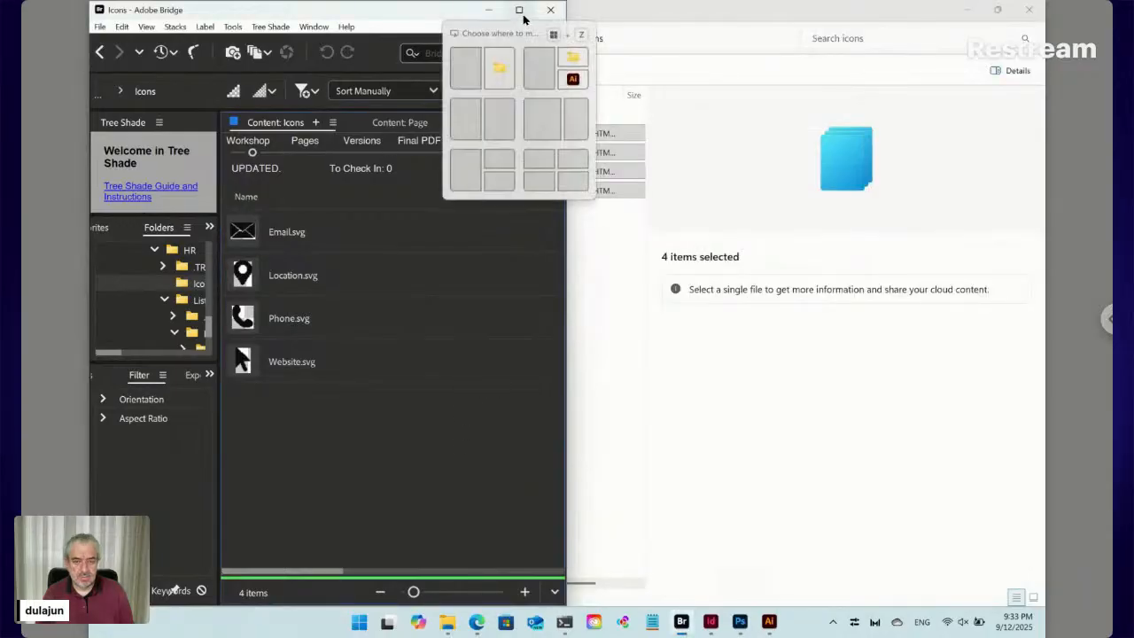
pyautogui.click(503, 119)
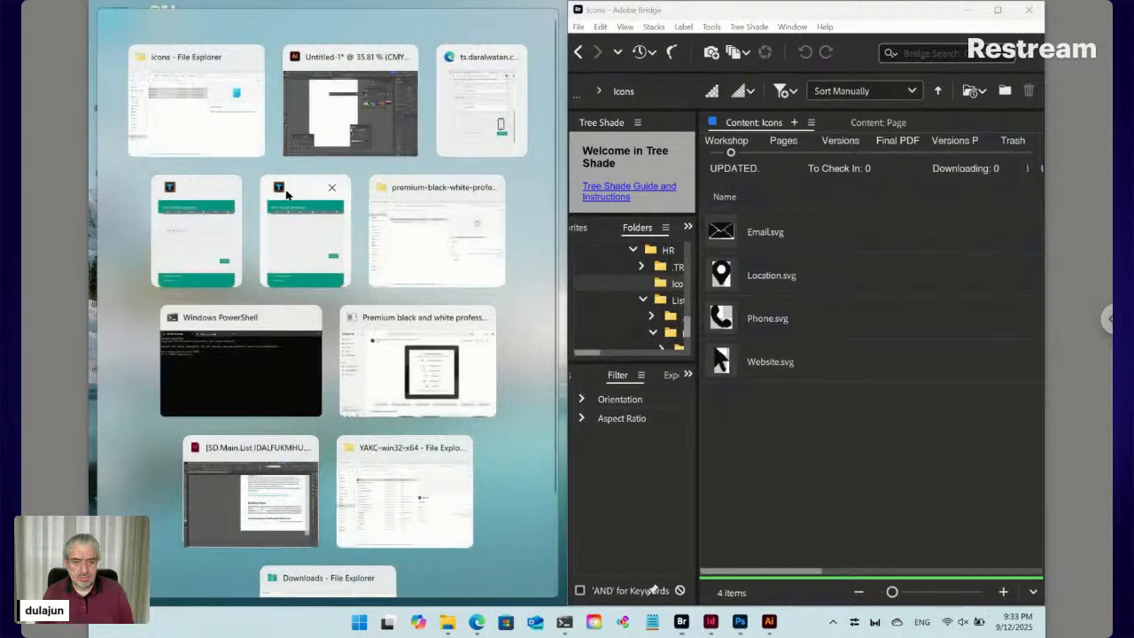
pyautogui.click(288, 223)
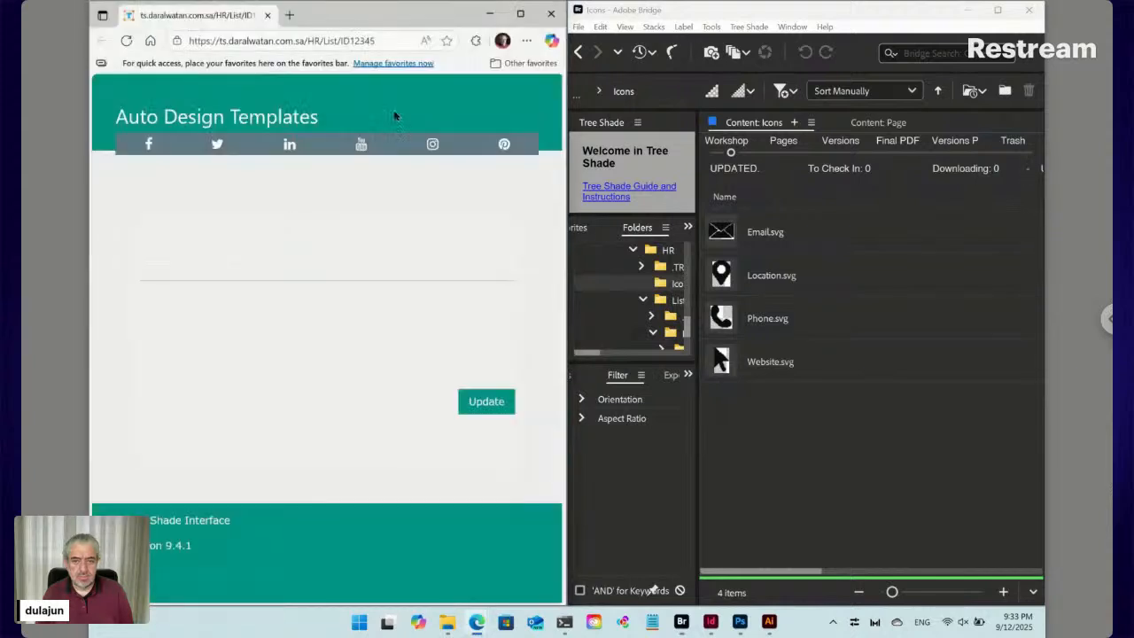
# Close the Auto Design Templates browser window and the extra web form tab
pyautogui.click(555, 15)
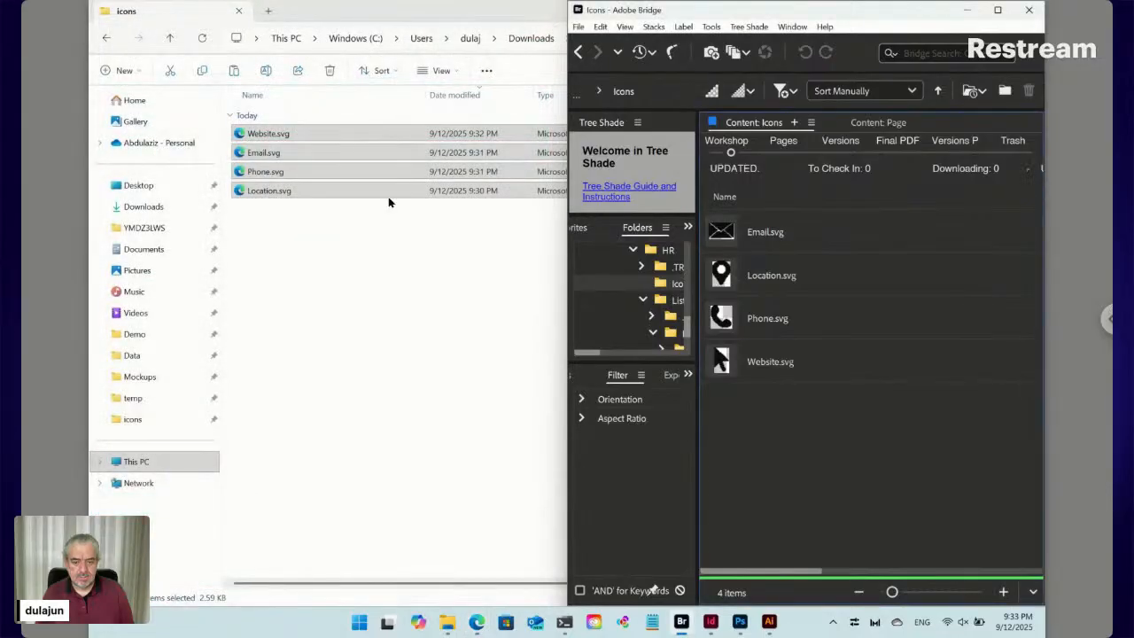
pyautogui.click(481, 624)
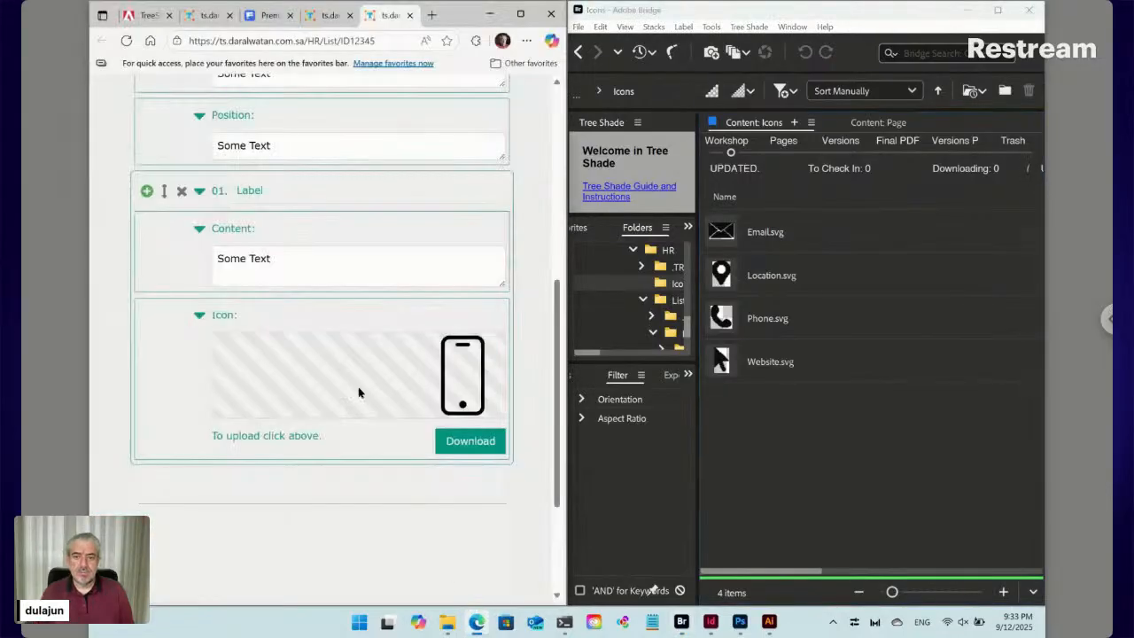
pyautogui.scroll(5, 309, 132)
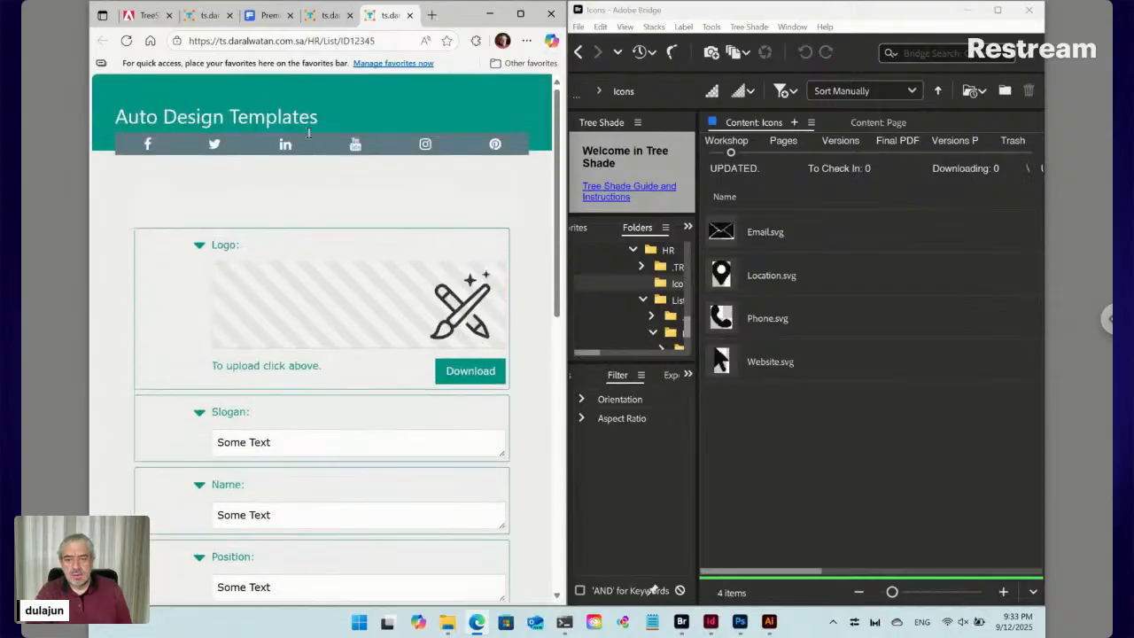
pyautogui.click(411, 16)
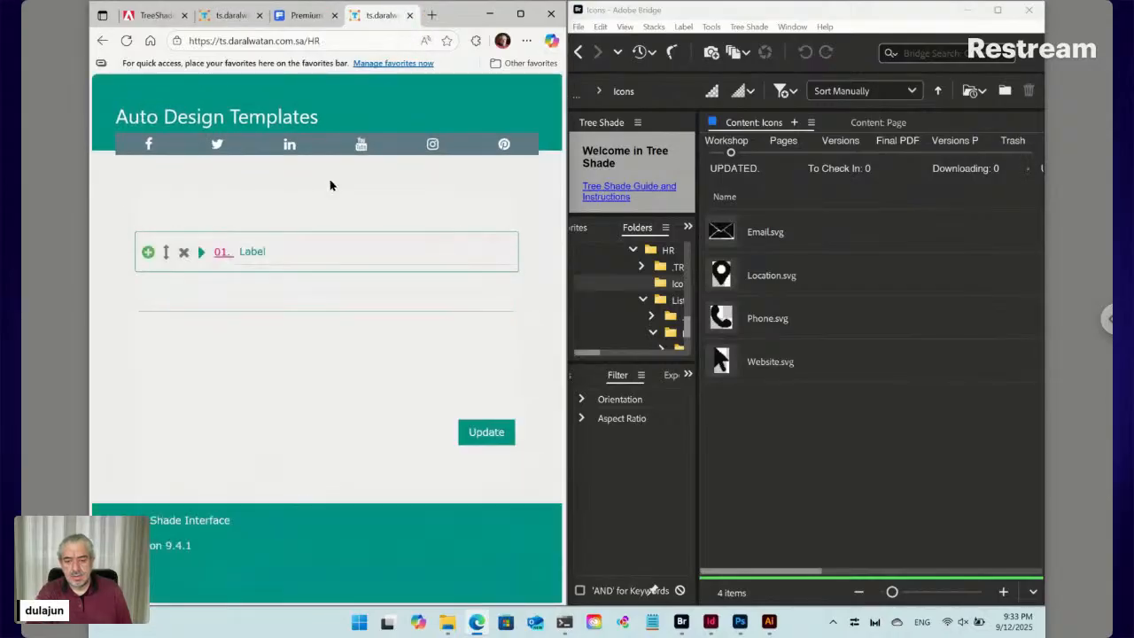
# Reload the HR page and return Bridge from Icons to the HR folder
pyautogui.click(127, 42)
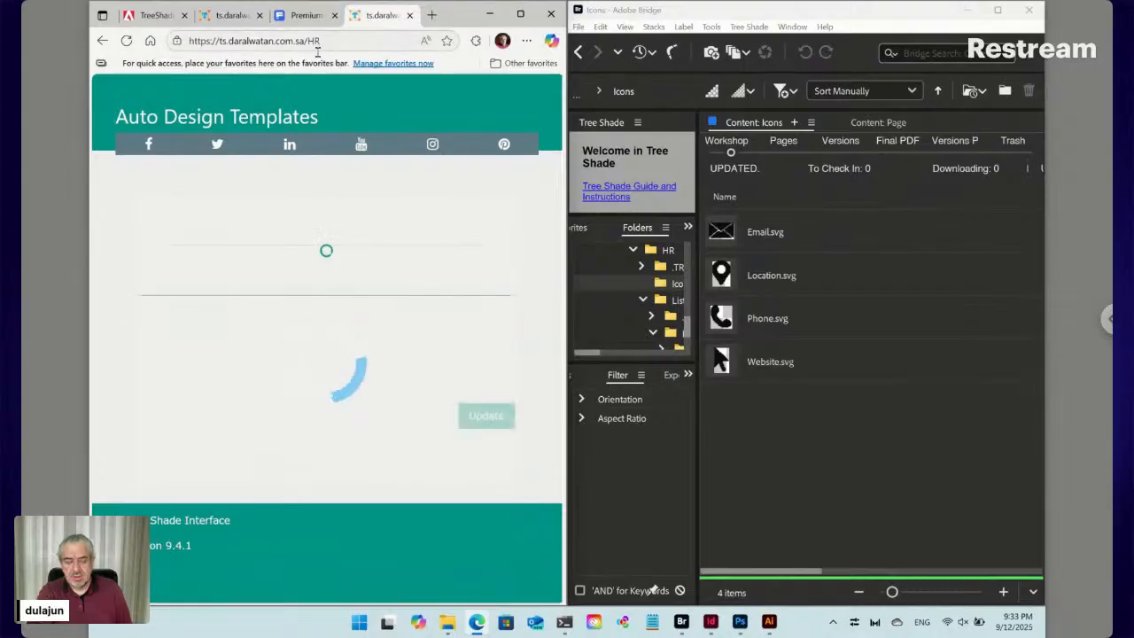
pyautogui.click(647, 122)
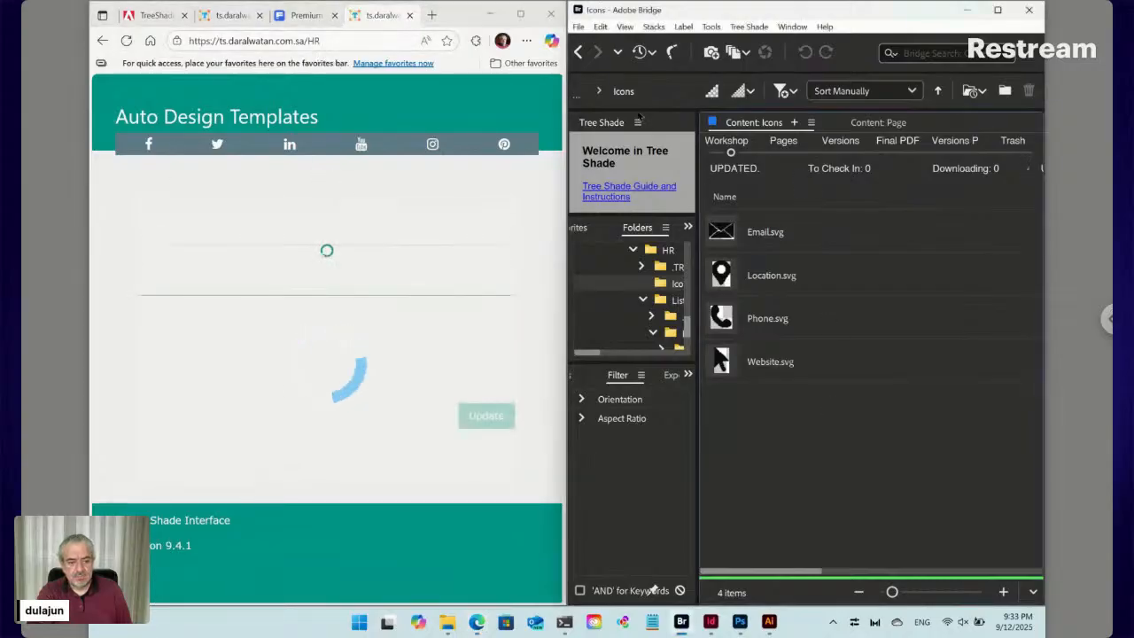
pyautogui.click(578, 52)
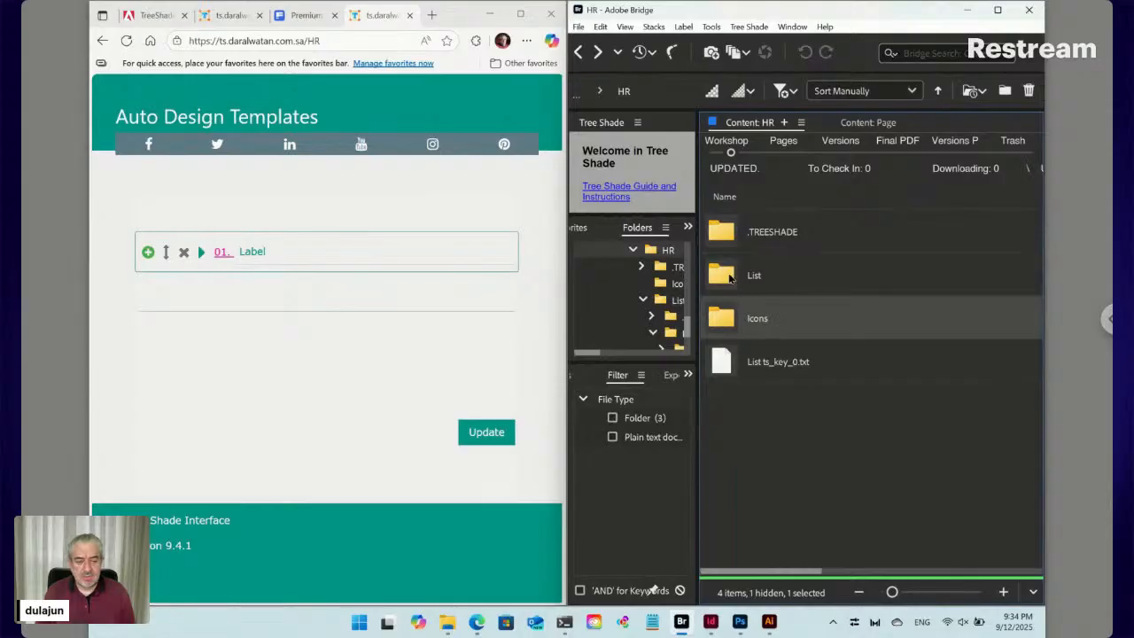
# In the Icons folder, mark Phone.svg with Pick for Change
pyautogui.doubleClick(730, 321)
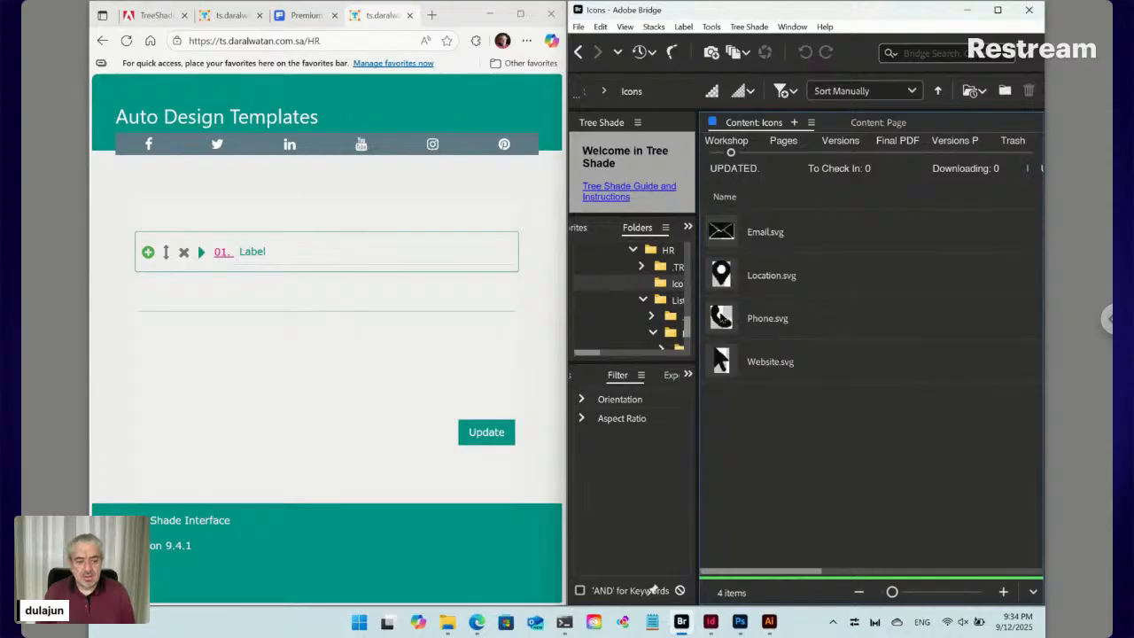
pyautogui.click(725, 321)
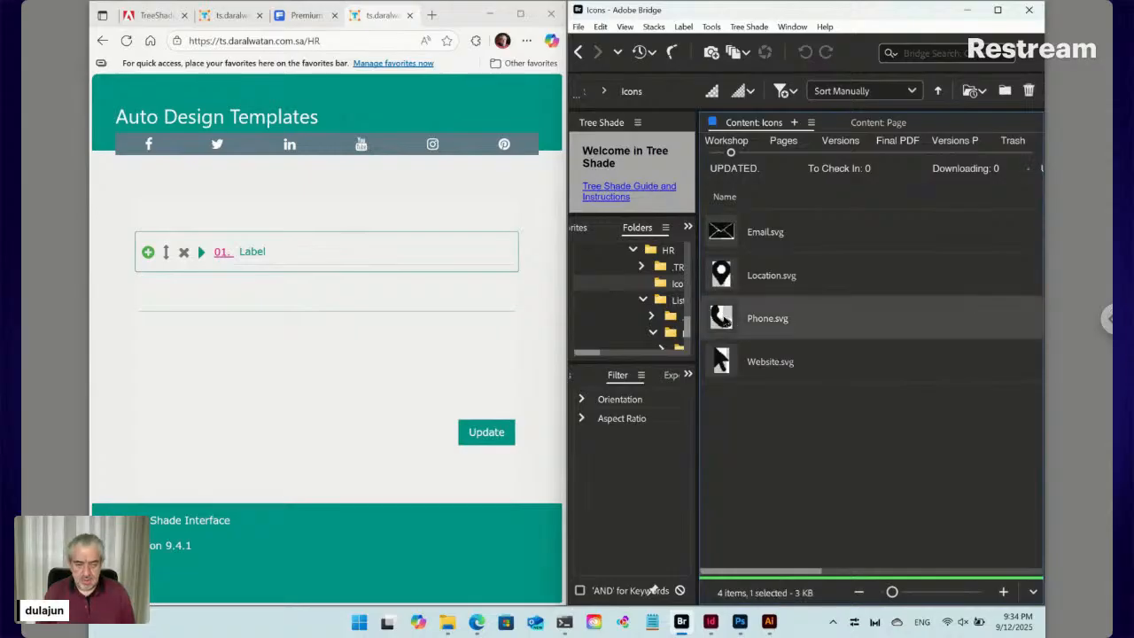
pyautogui.rightClick(727, 321)
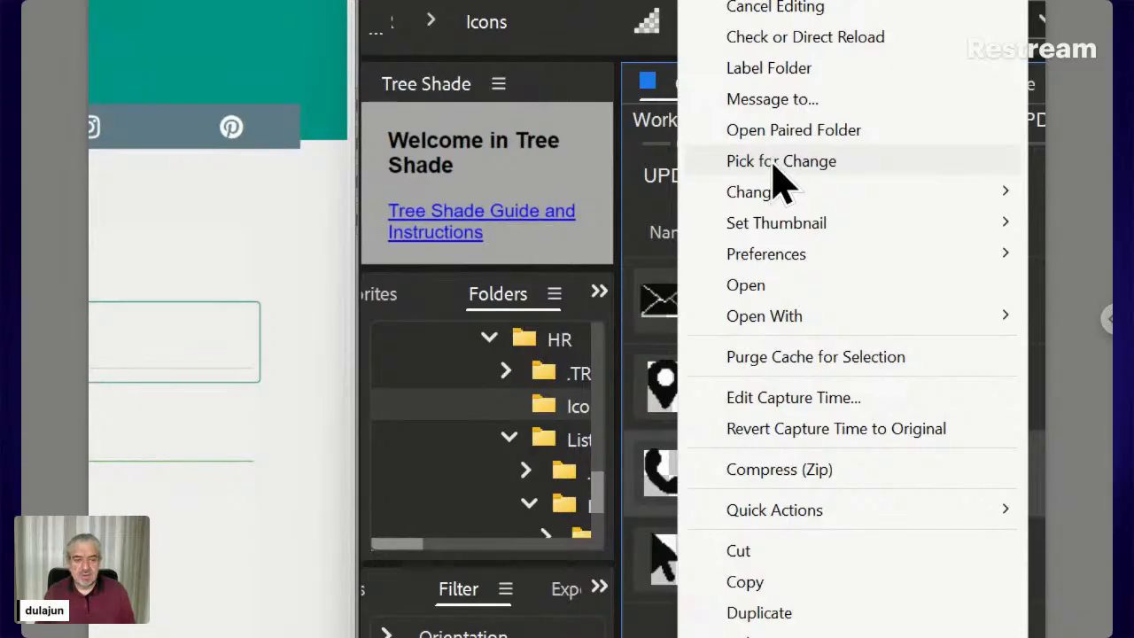
pyautogui.click(774, 167)
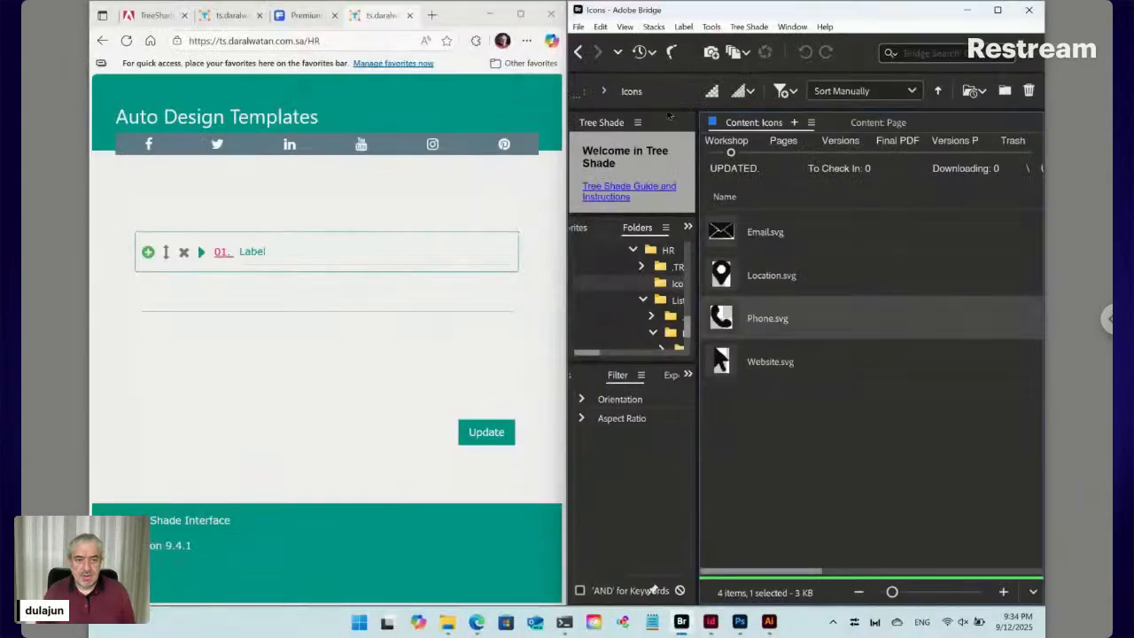
# Navigate HR > List > ID12345 > Data > Contacts > ID12345
pyautogui.click(523, 21)
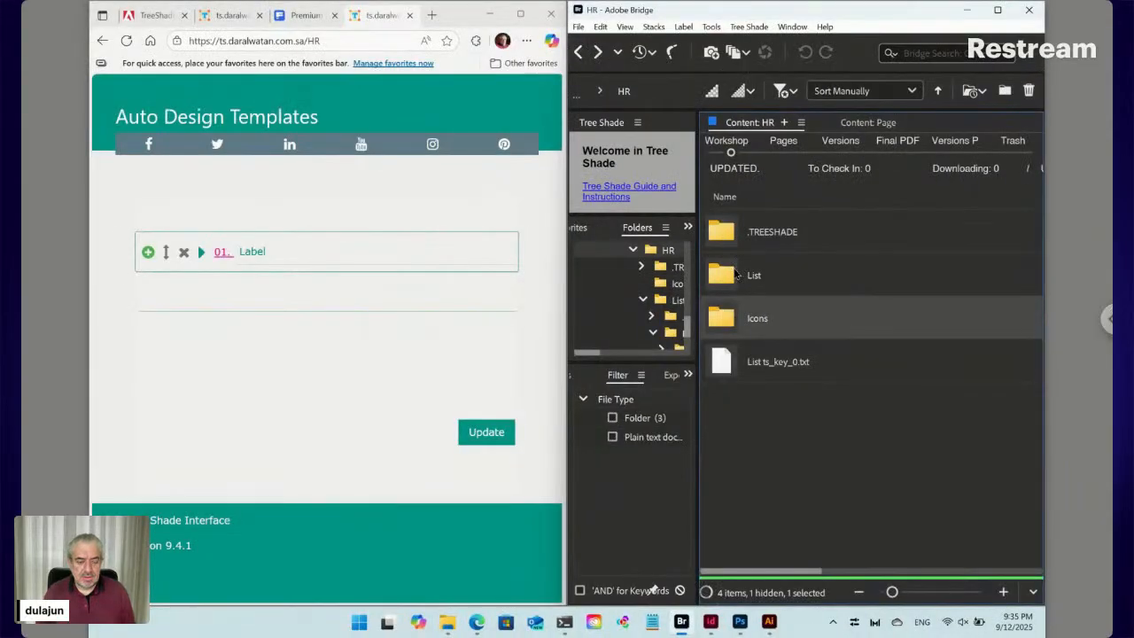
pyautogui.doubleClick(735, 273)
pyautogui.doubleClick(736, 273)
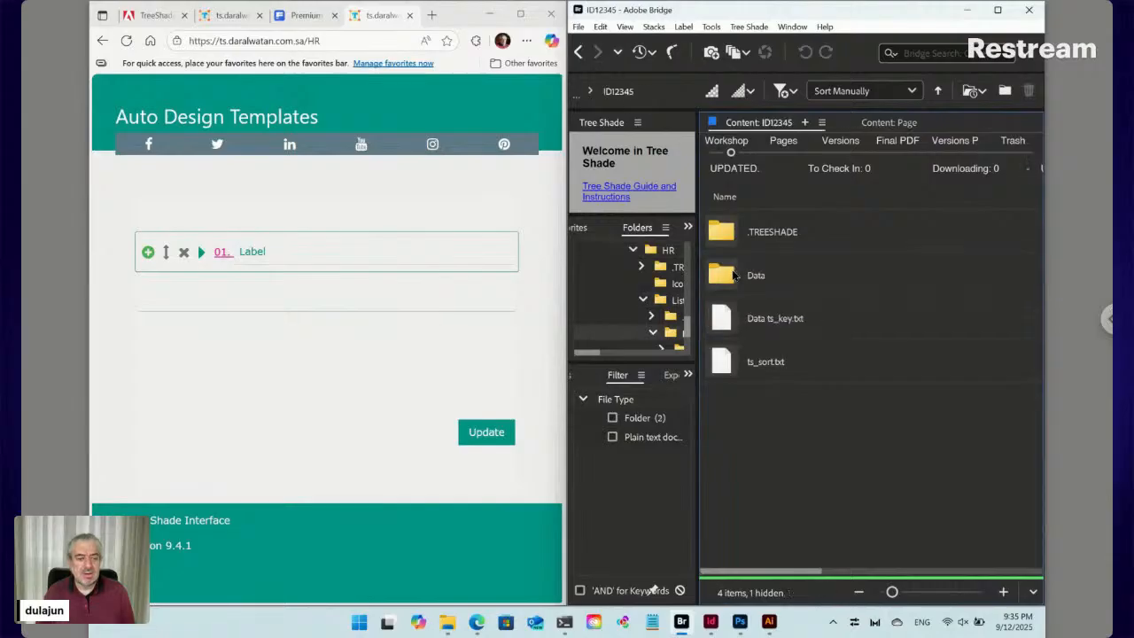
pyautogui.doubleClick(733, 277)
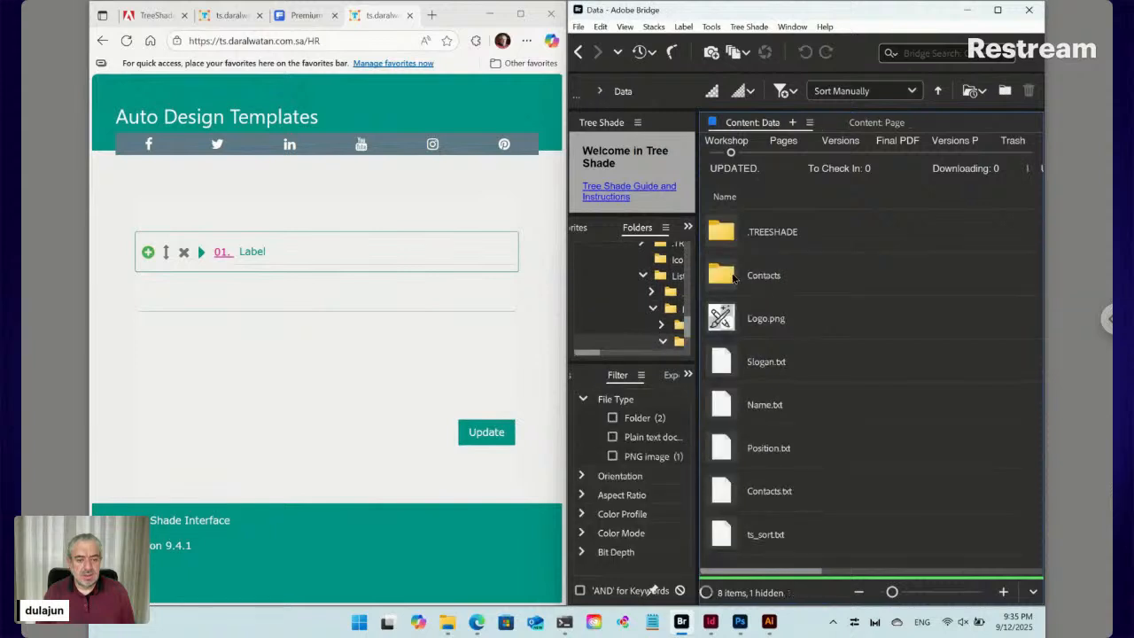
pyautogui.doubleClick(734, 277)
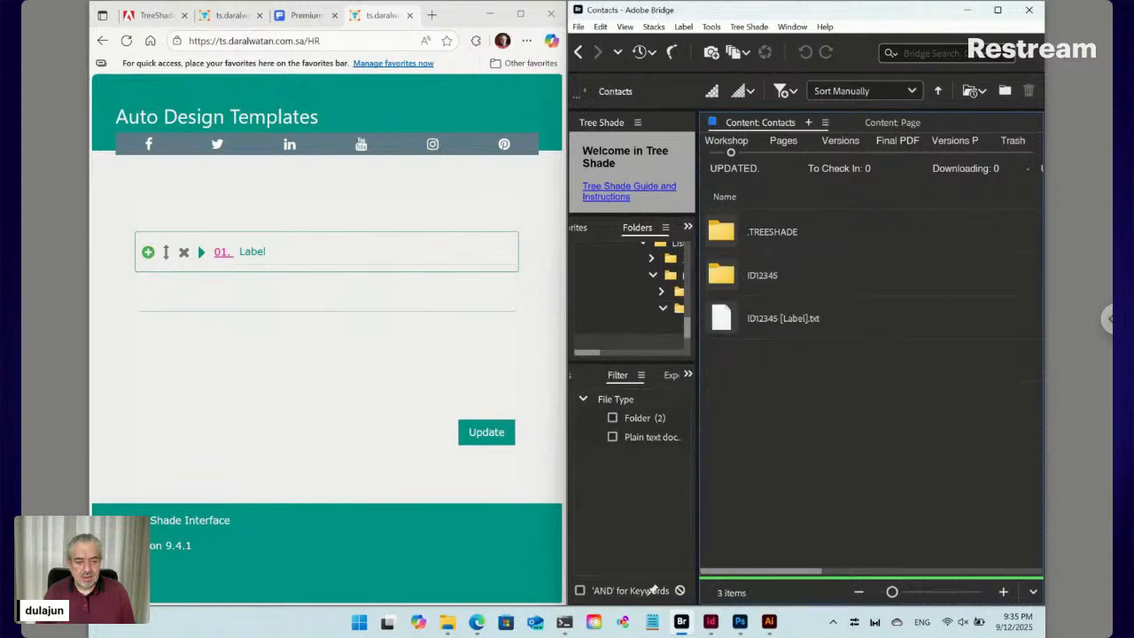
pyautogui.doubleClick(744, 275)
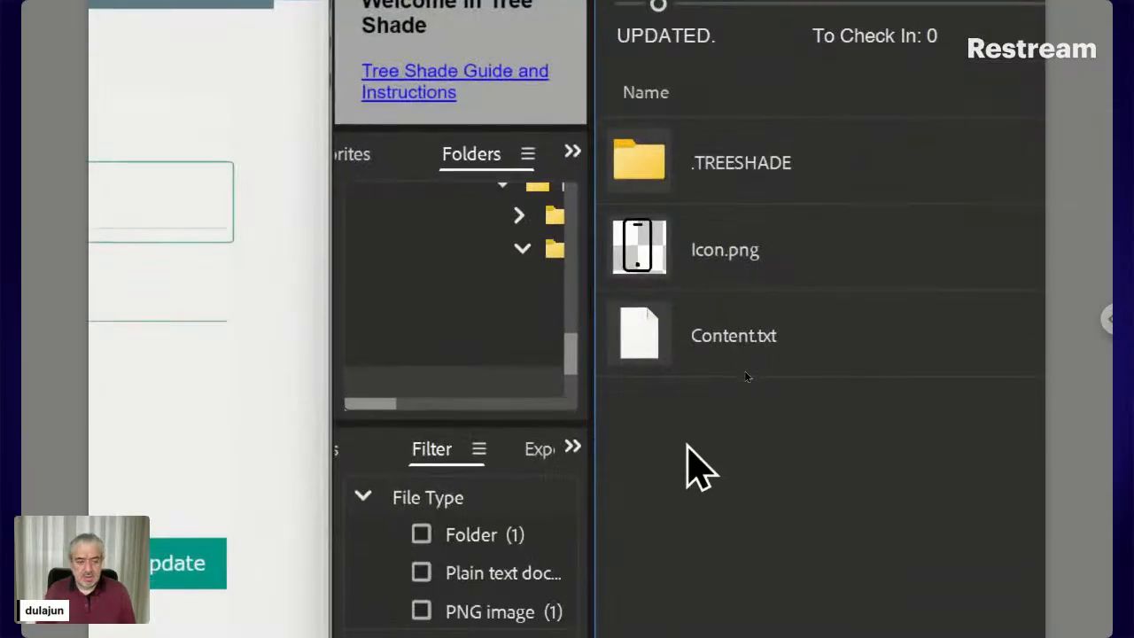
# Copy the picked Phone.svg into the contact's ID12345 folder with the destination name Icon ts_opt.svg
pyautogui.rightClick(685, 445)
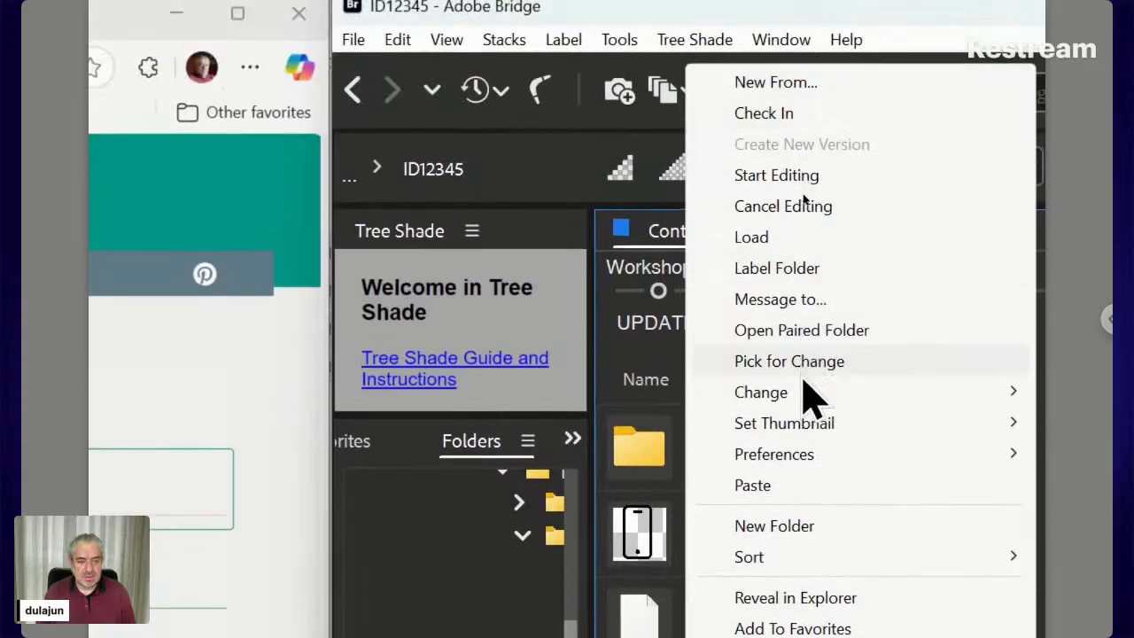
pyautogui.moveTo(802, 395)
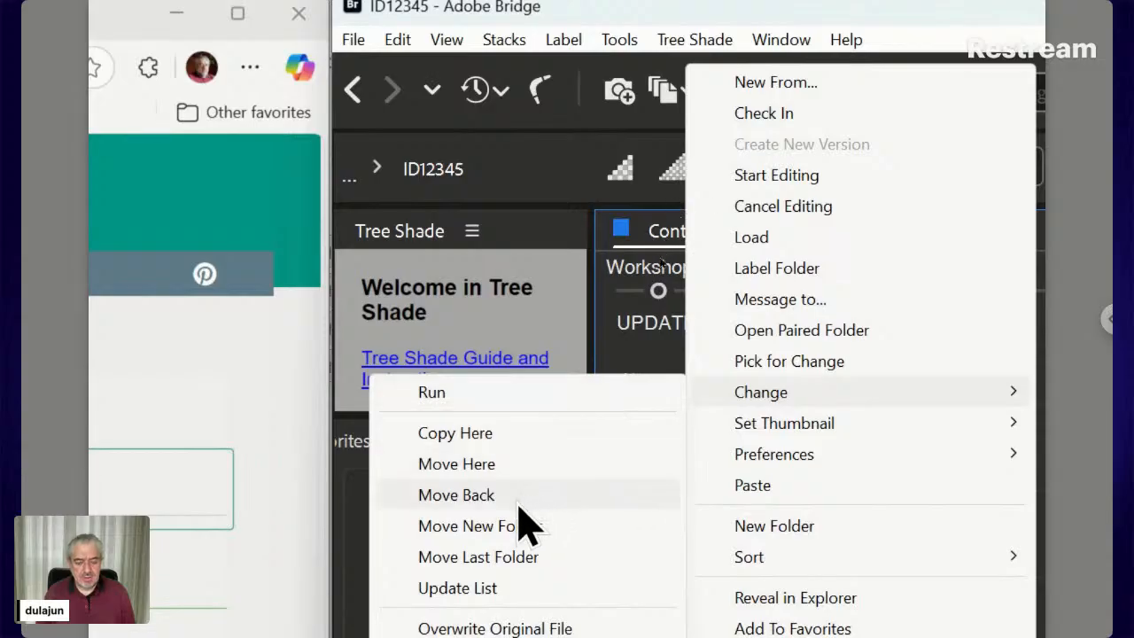
pyautogui.click(519, 434)
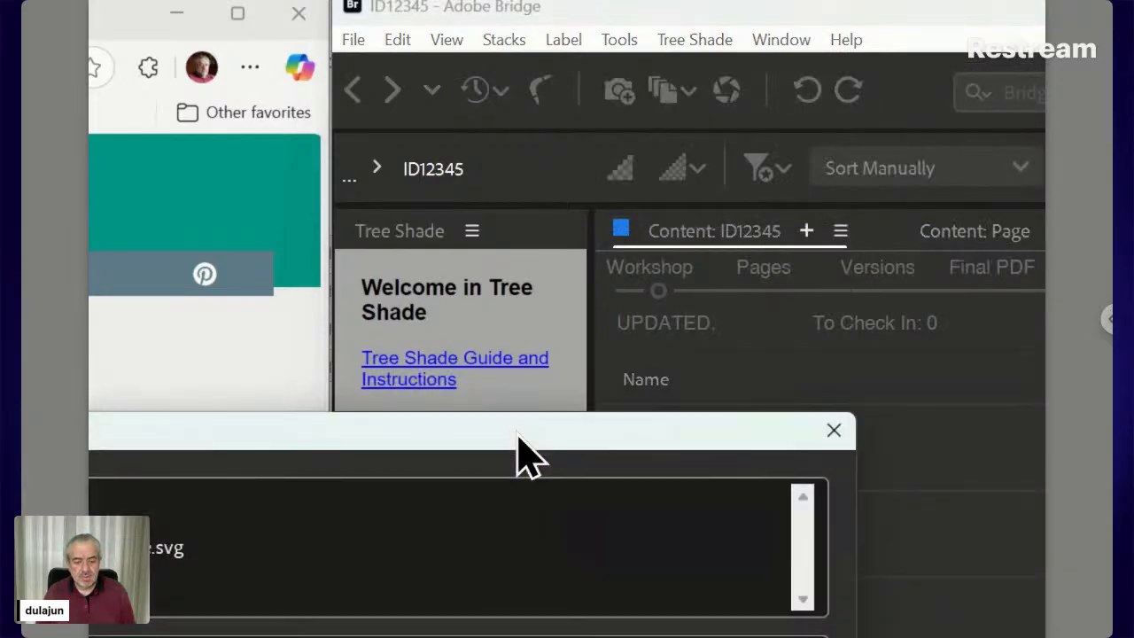
pyautogui.moveTo(518, 434); pyautogui.dragTo(742, 251)
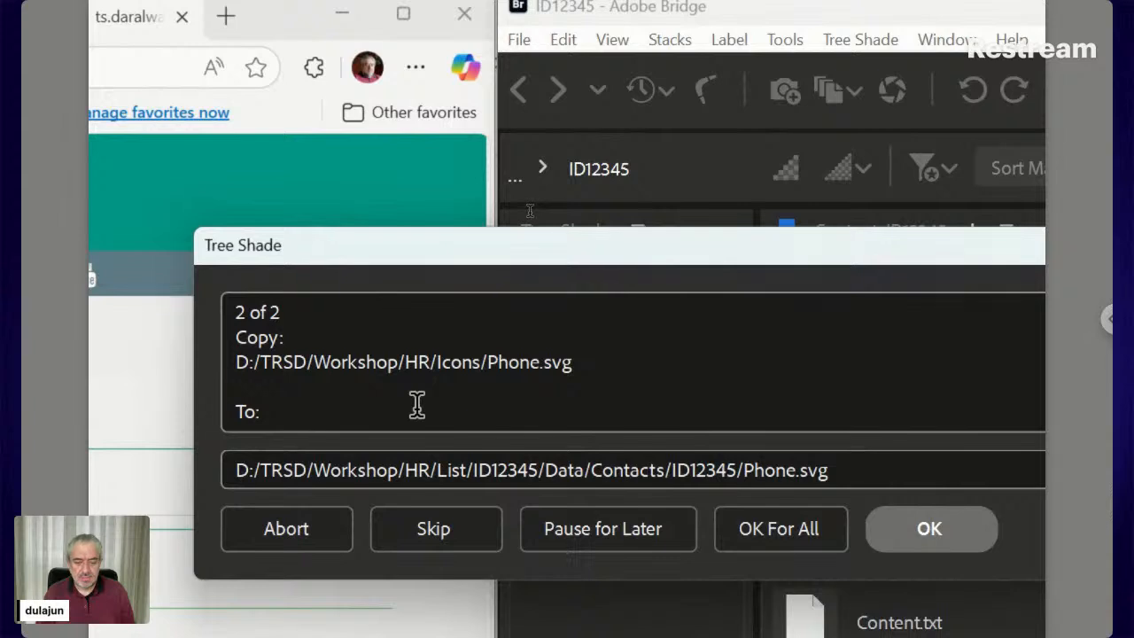
pyautogui.click(744, 470)
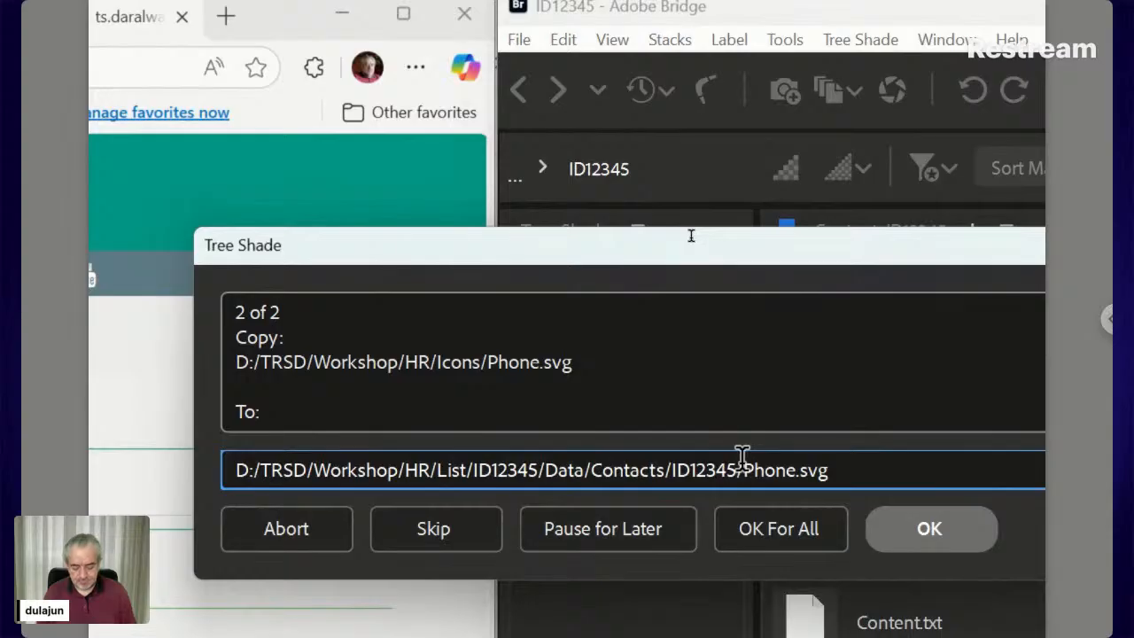
pyautogui.doubleClick(744, 455)
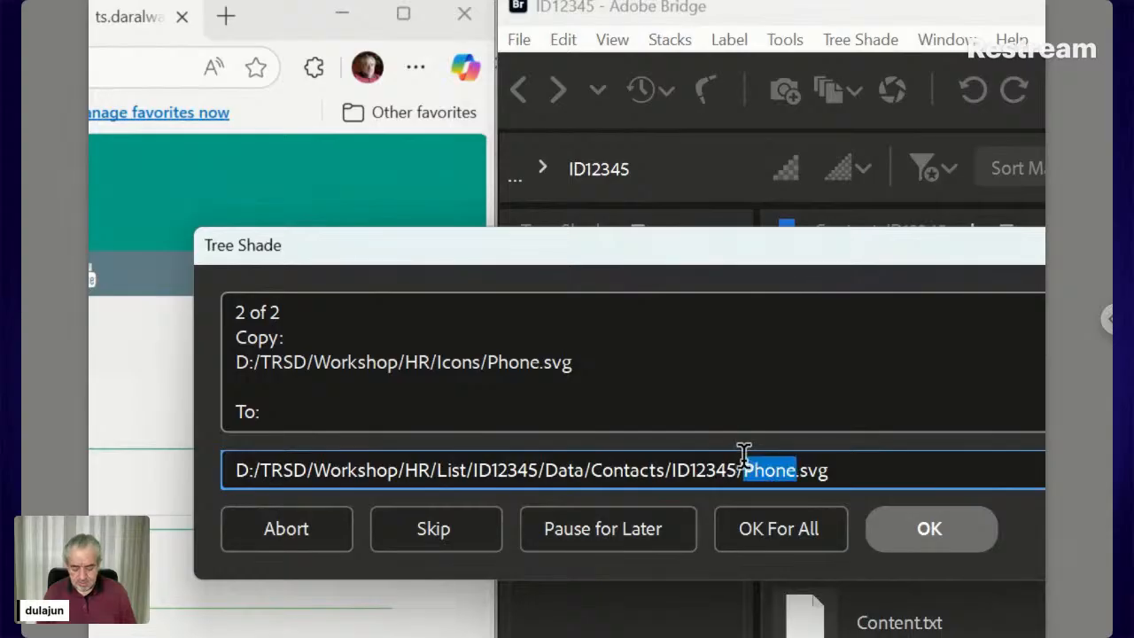
pyautogui.write('Icon')
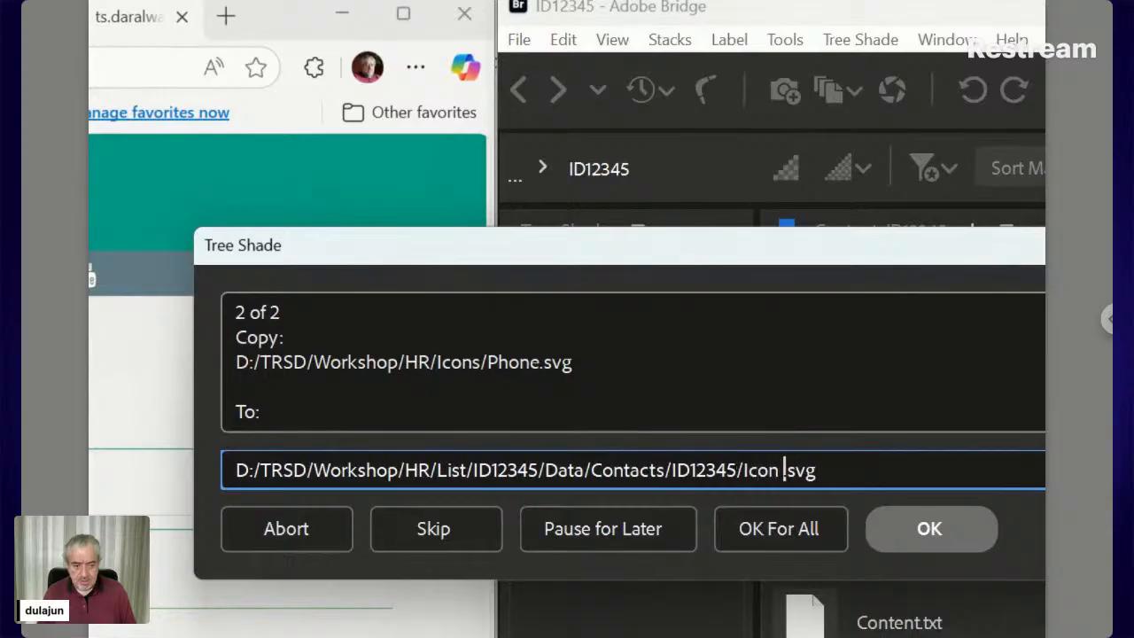
pyautogui.write(' ts')
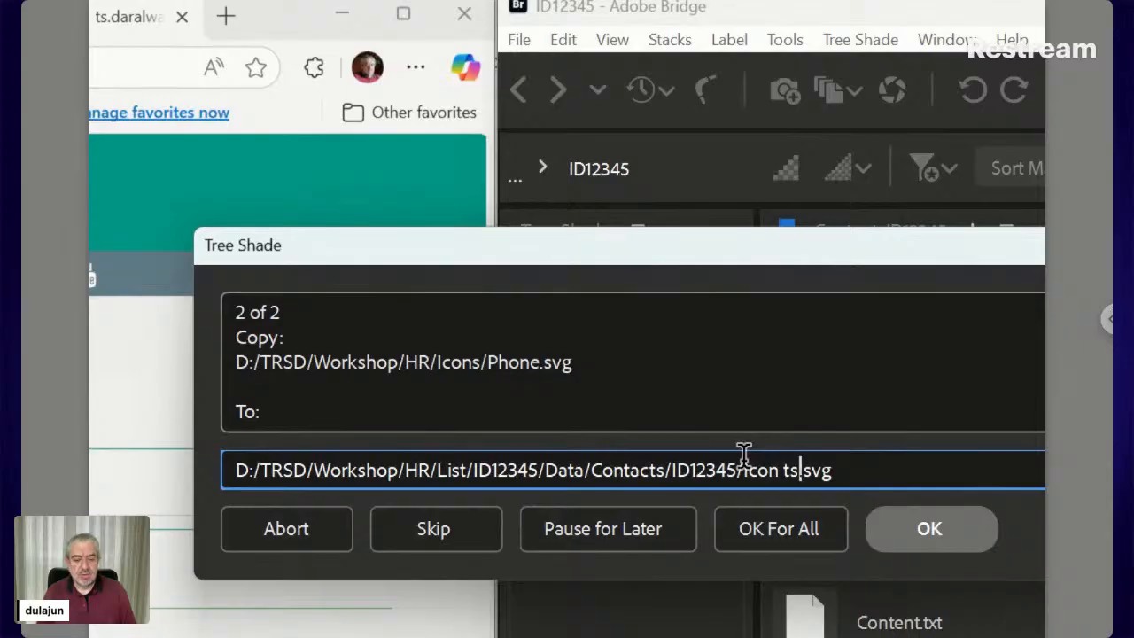
pyautogui.write('_')
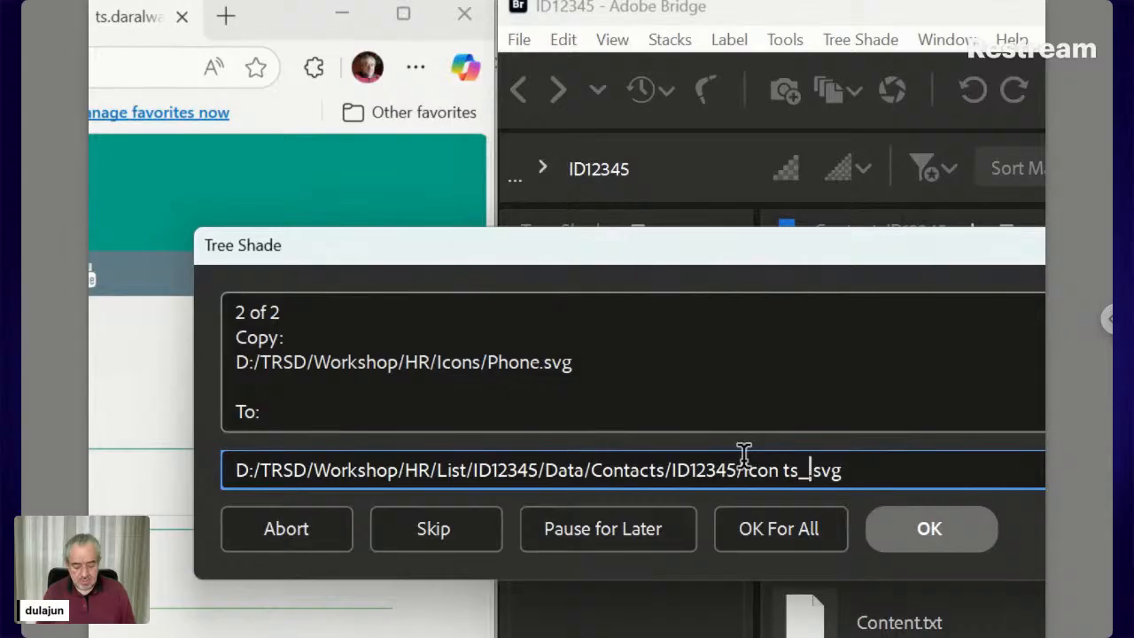
pyautogui.write('opt')
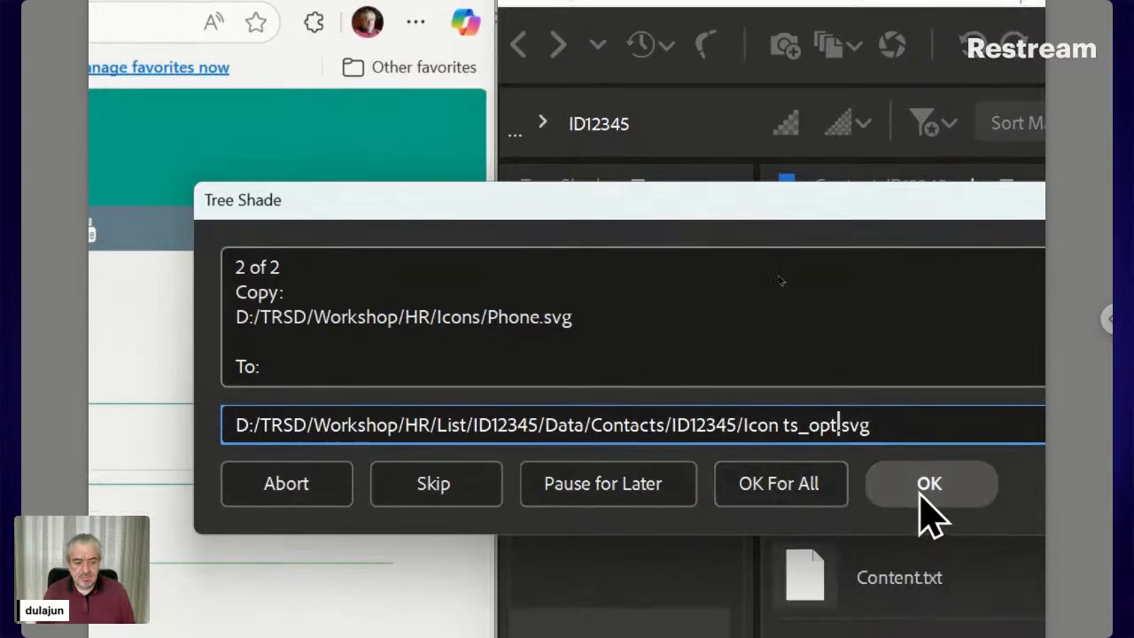
pyautogui.click(921, 541)
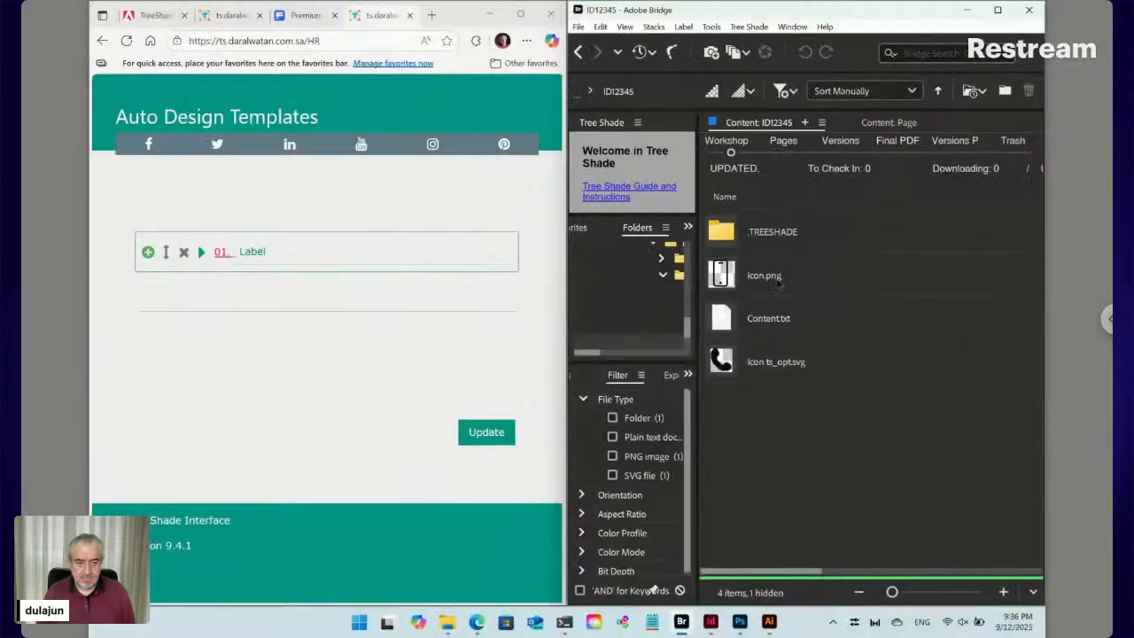
# Move Icon.png to the trash via Tree Shade, then open the 01. entry form in the browser
pyautogui.click(914, 491)
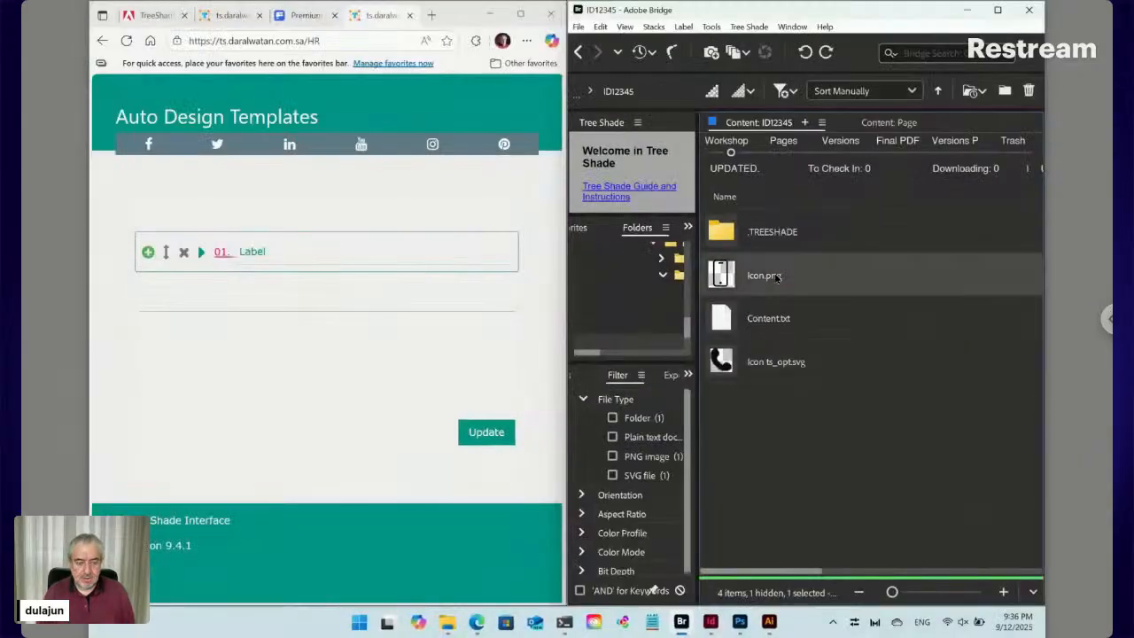
pyautogui.click(747, 27)
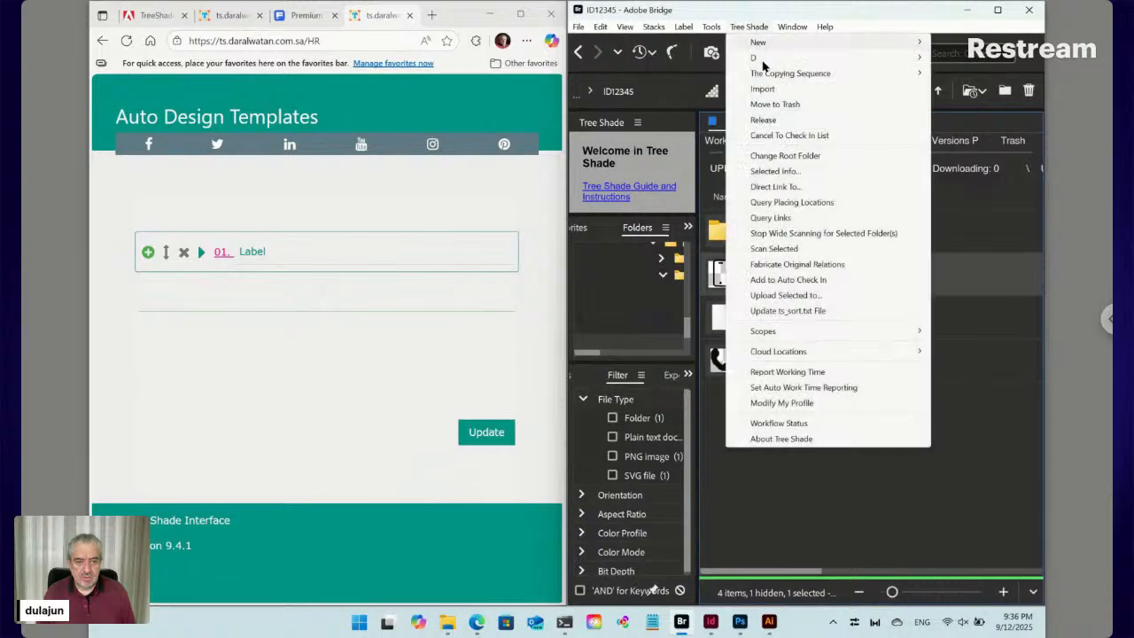
pyautogui.click(774, 104)
pyautogui.click(869, 358)
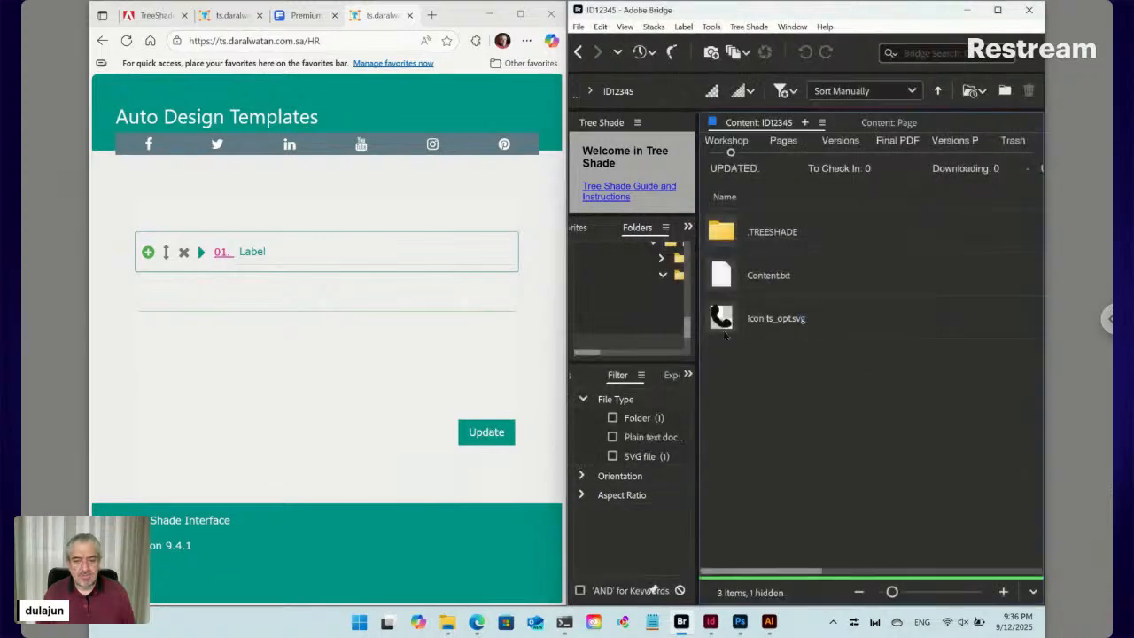
pyautogui.click(221, 254)
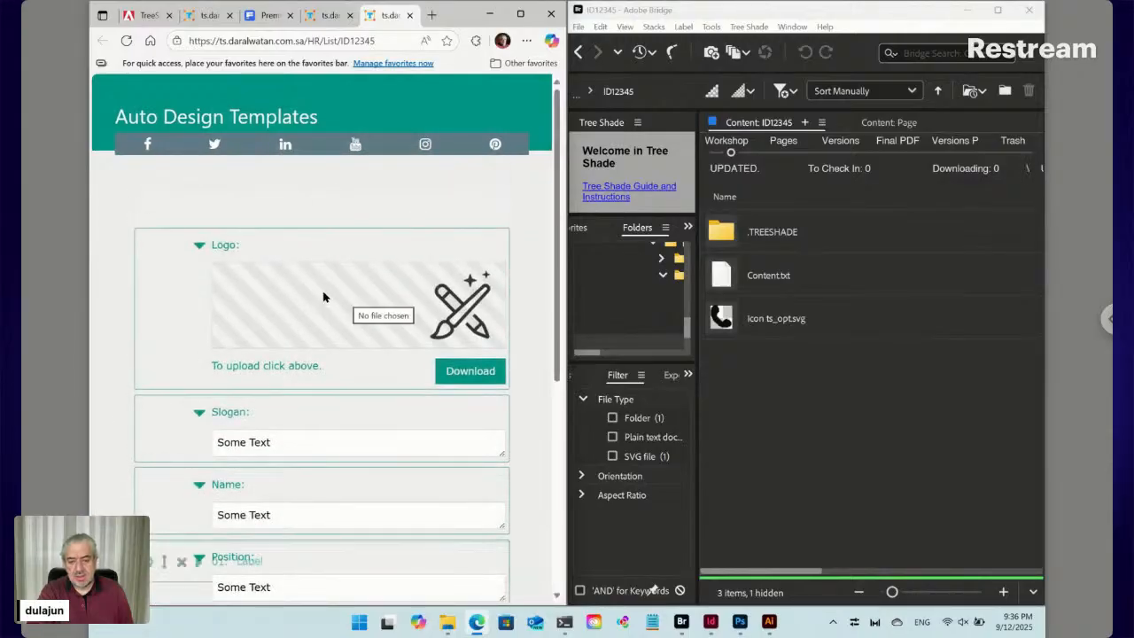
# Expand the 01. Label entry and set its icon to Location
pyautogui.scroll(-5, 323, 298)
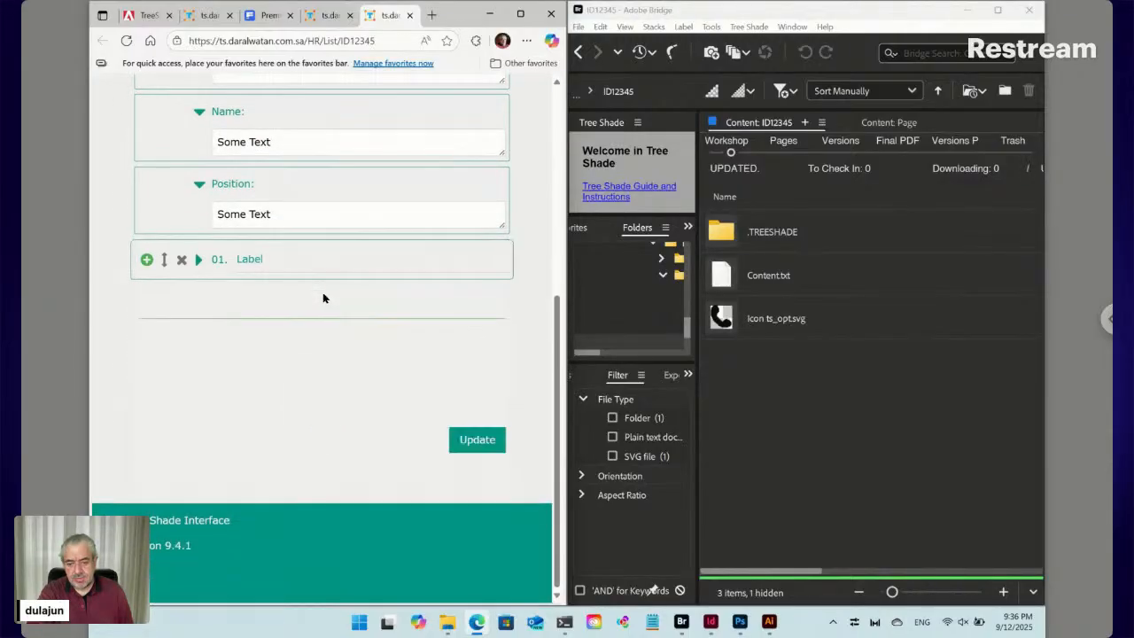
pyautogui.click(199, 259)
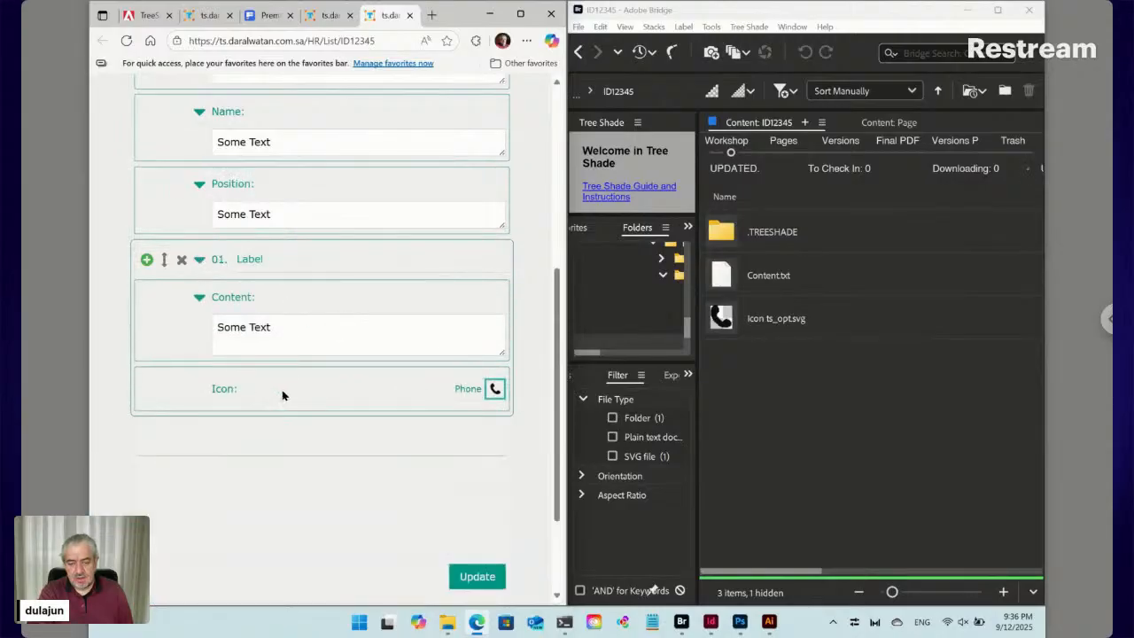
pyautogui.click(496, 390)
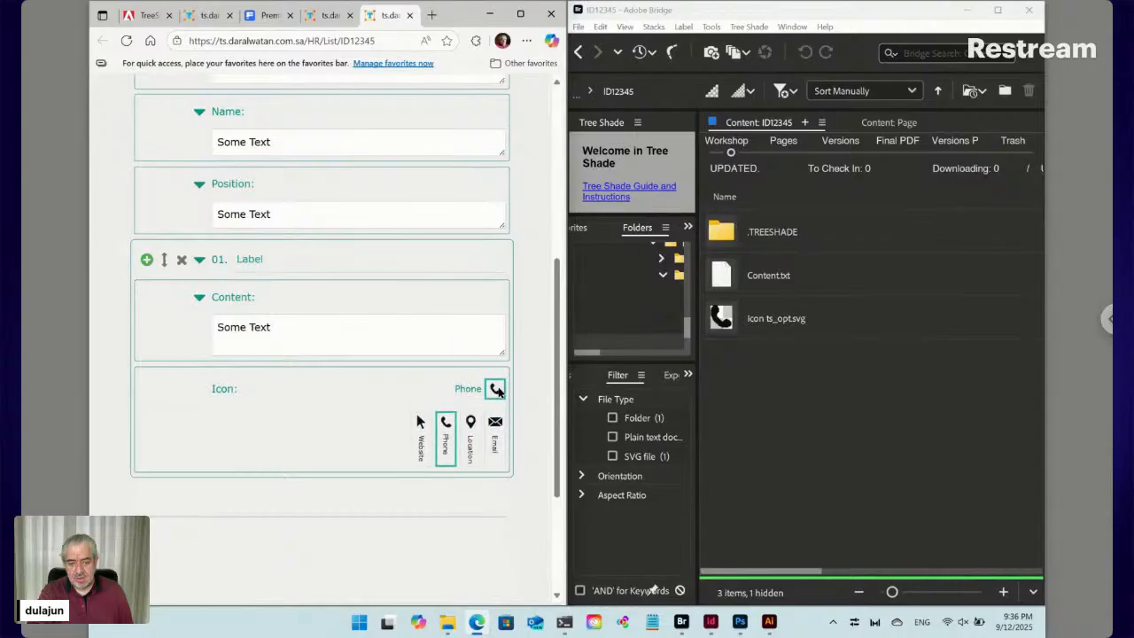
pyautogui.click(496, 440)
pyautogui.click(495, 389)
pyautogui.click(470, 422)
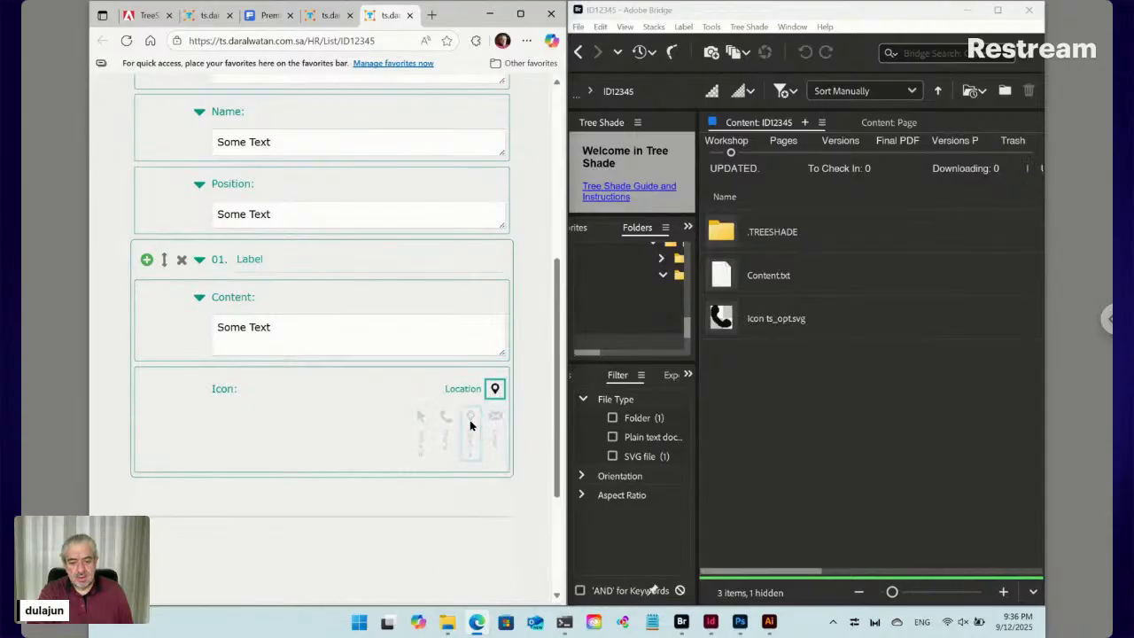
# In Bridge, select Icon ts_opt.svg and open the Tree Shade plugin menu
pyautogui.click(808, 355)
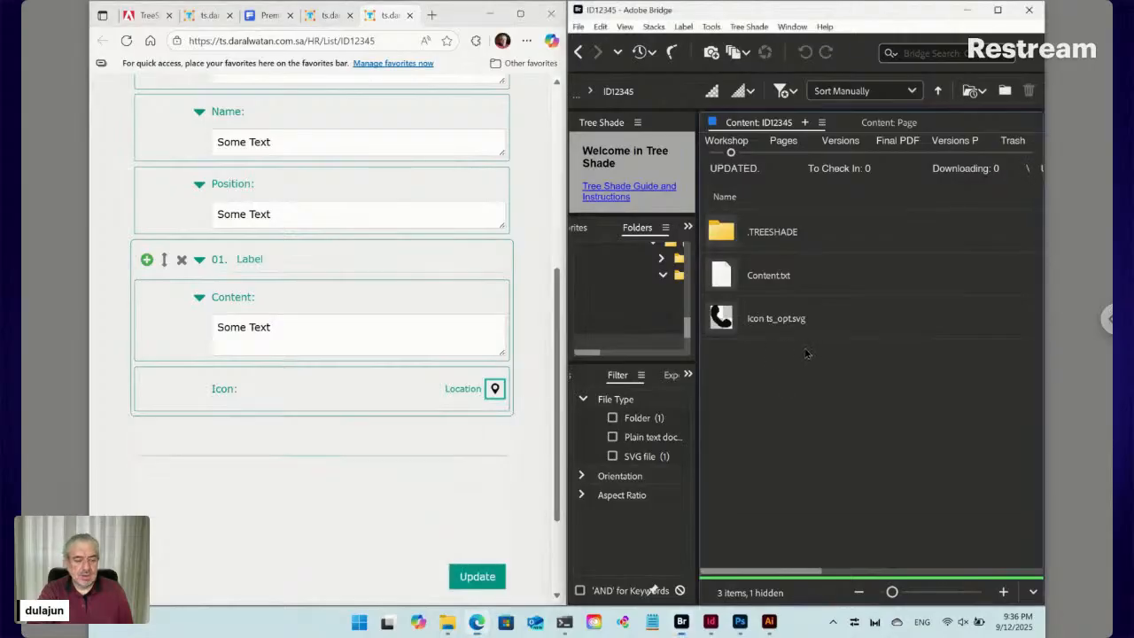
pyautogui.click(767, 325)
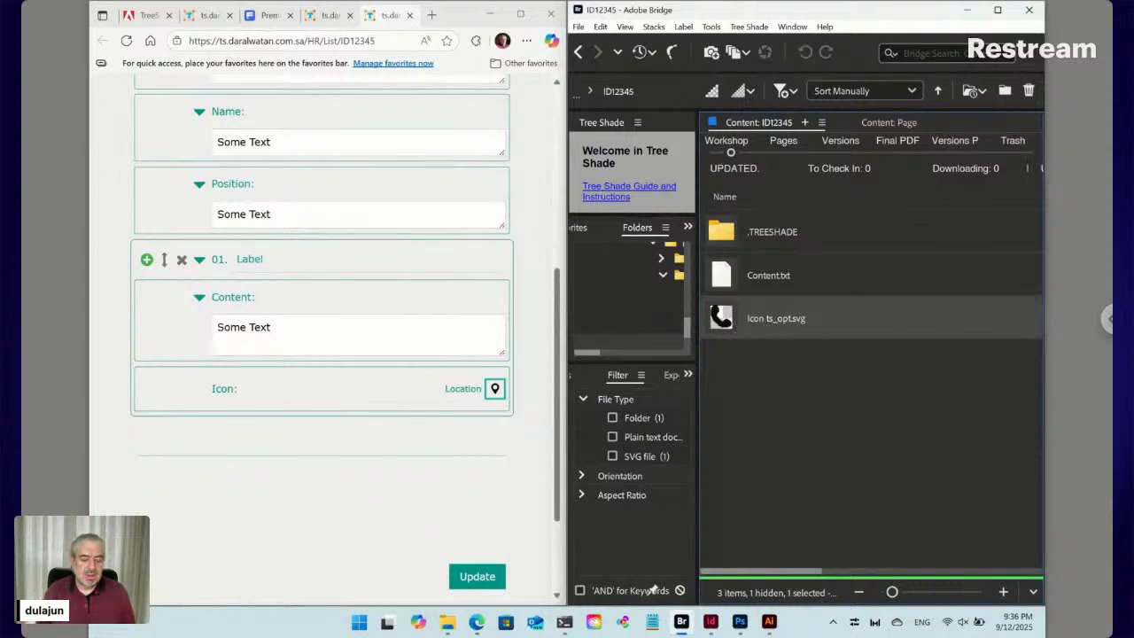
pyautogui.click(750, 28)
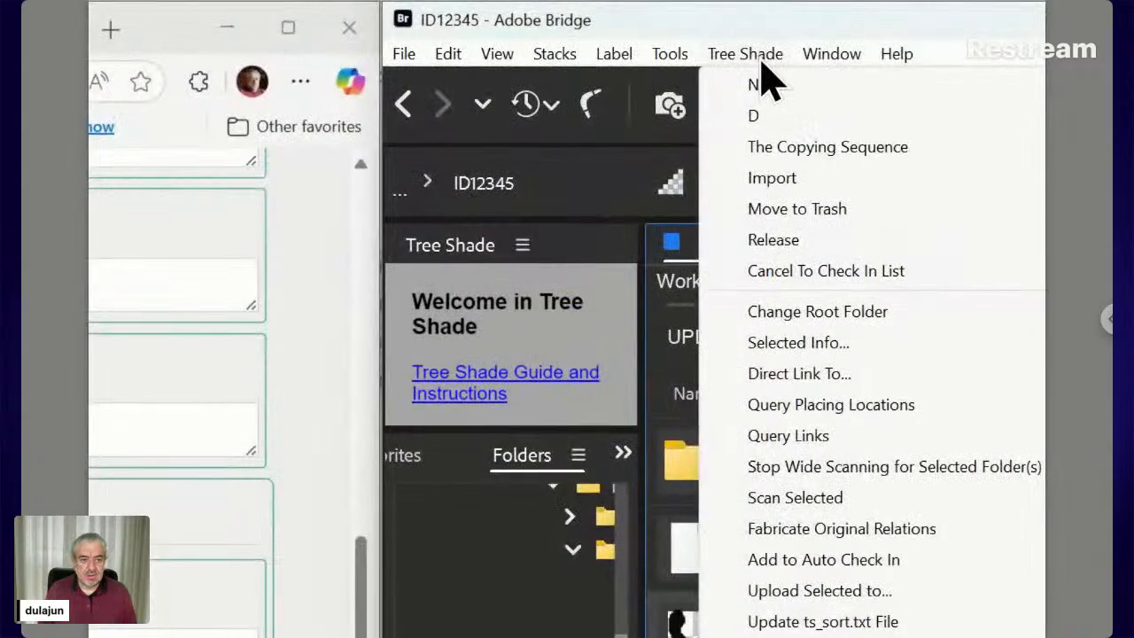
pyautogui.moveTo(785, 157)
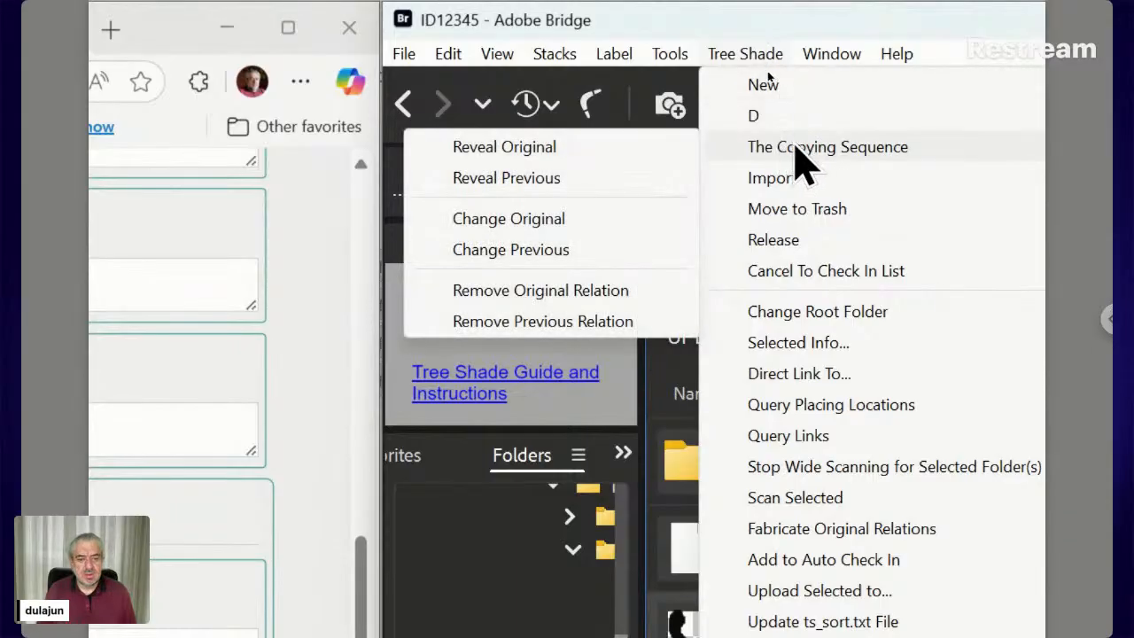
pyautogui.click(529, 148)
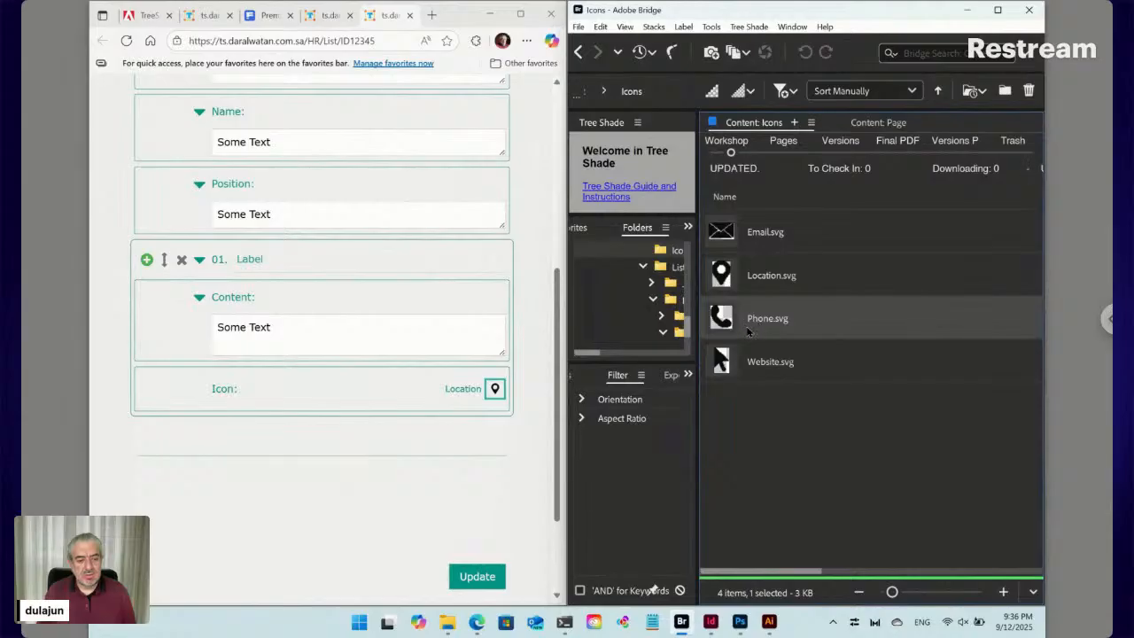
pyautogui.click(578, 51)
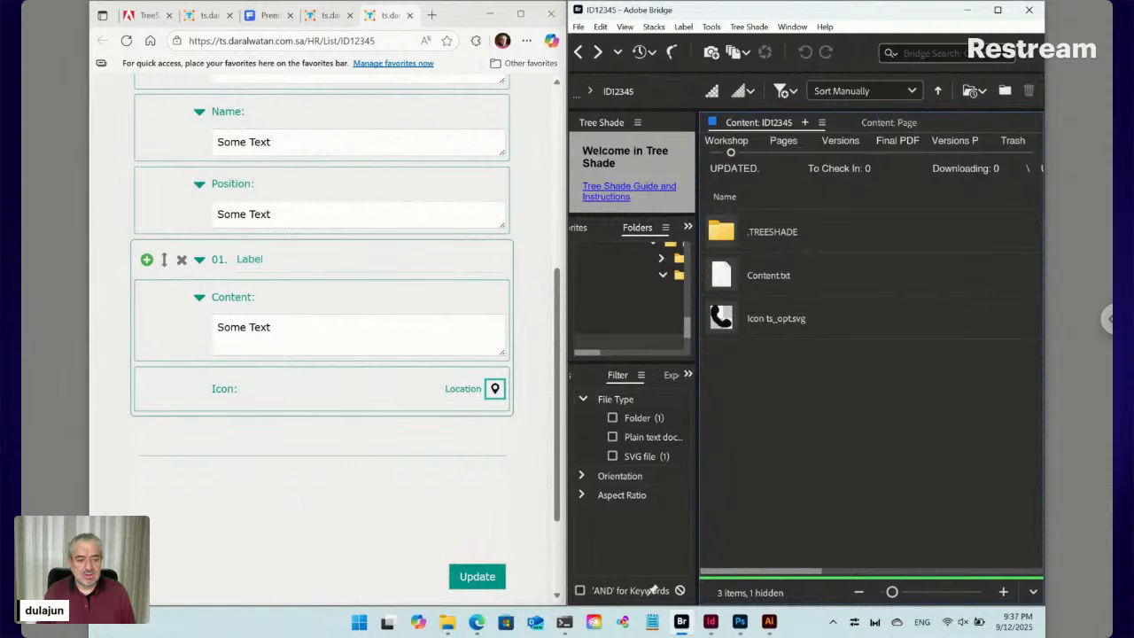
pyautogui.click(773, 322)
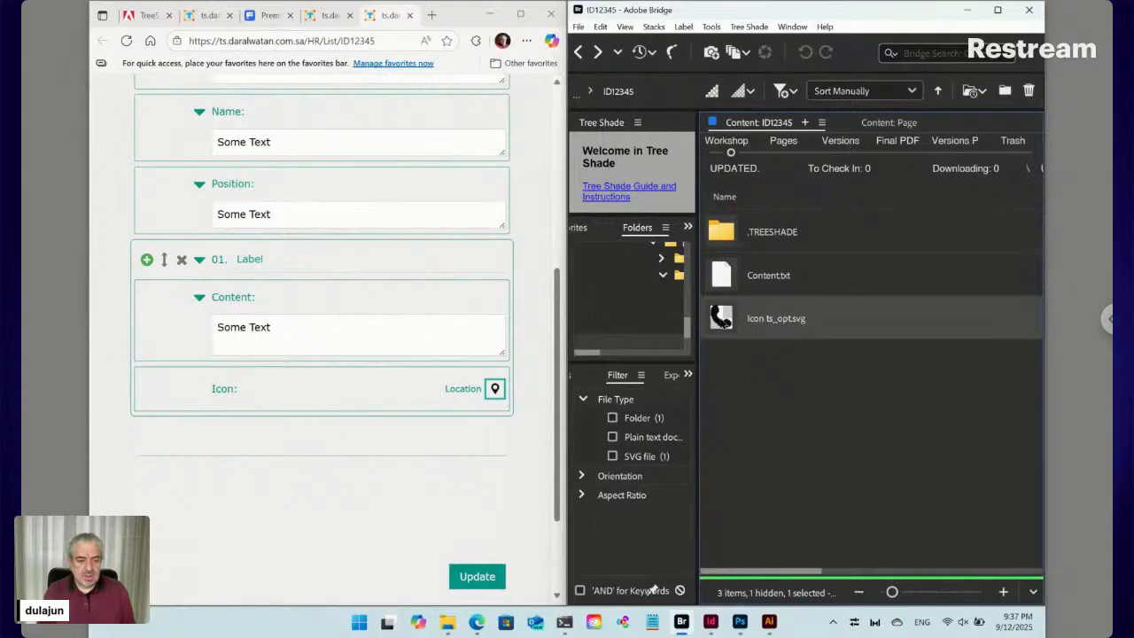
# Drag Icon ts_opt.svg above Content.txt and save the order with Update ts_sort.txt File
pyautogui.moveTo(724, 321); pyautogui.dragTo(731, 263)
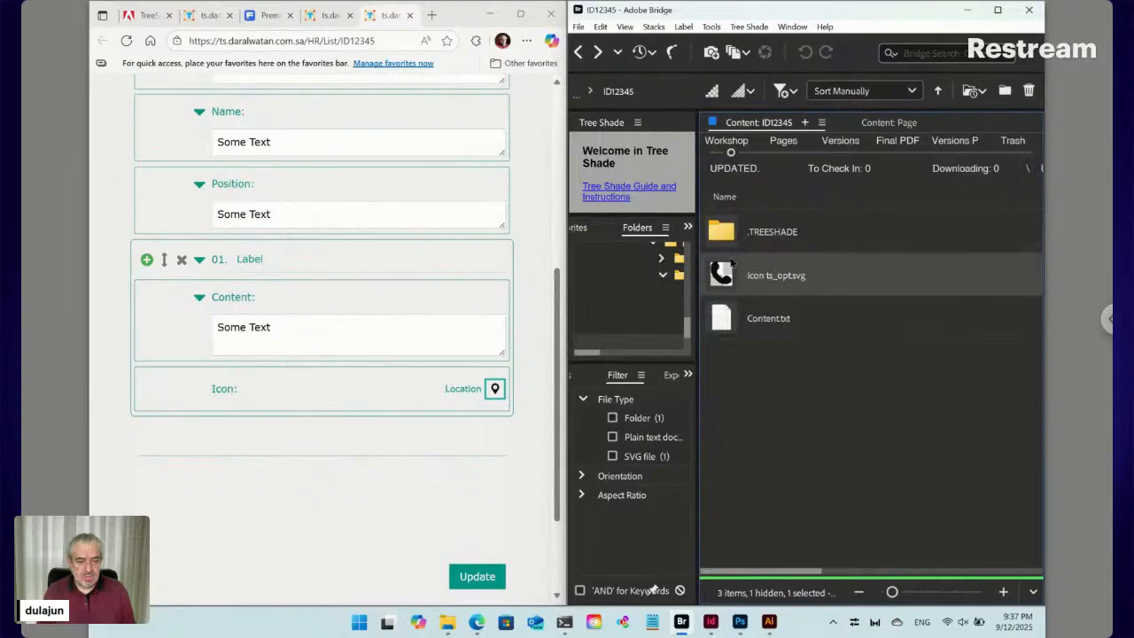
pyautogui.click(748, 26)
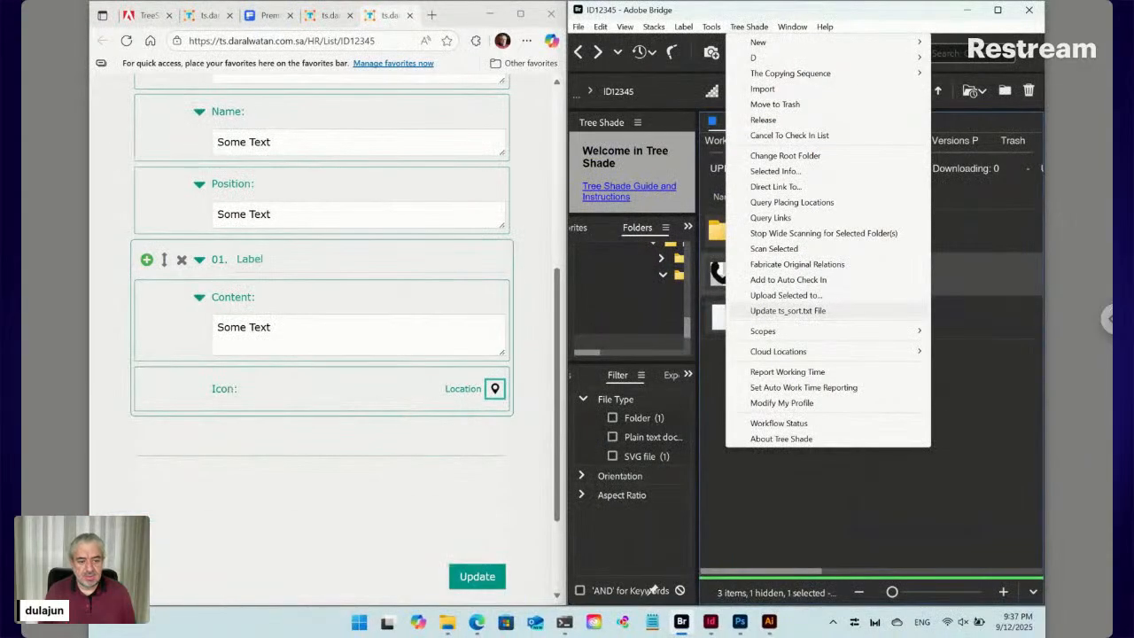
pyautogui.click(797, 311)
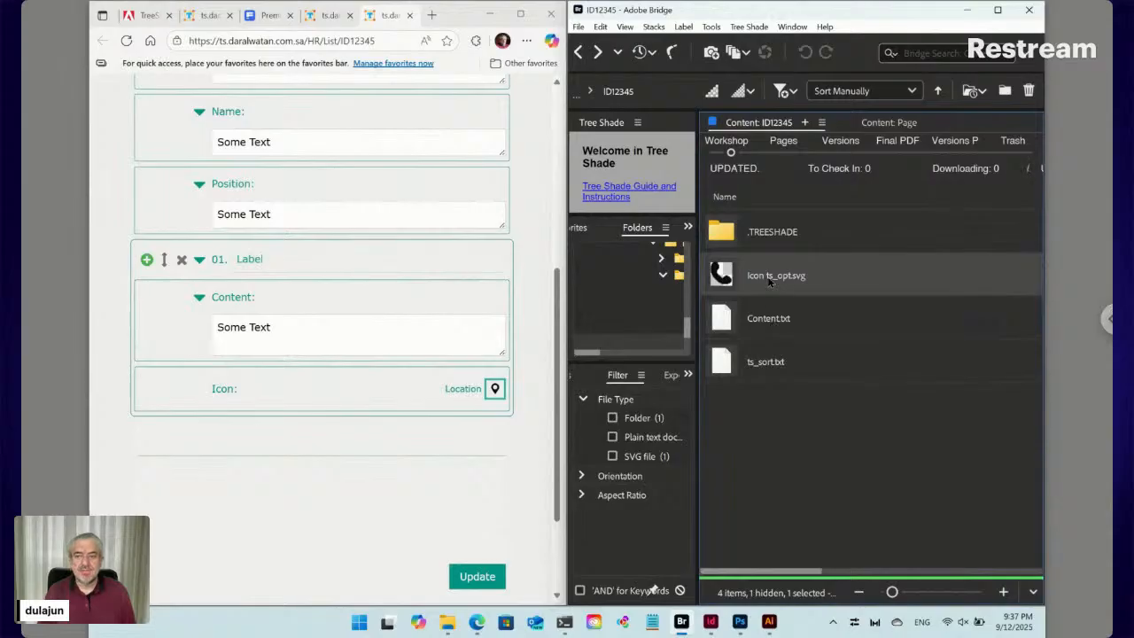
# Open the new ts_sort.txt to confirm Icon is listed before Content, then cancel
pyautogui.click(736, 368)
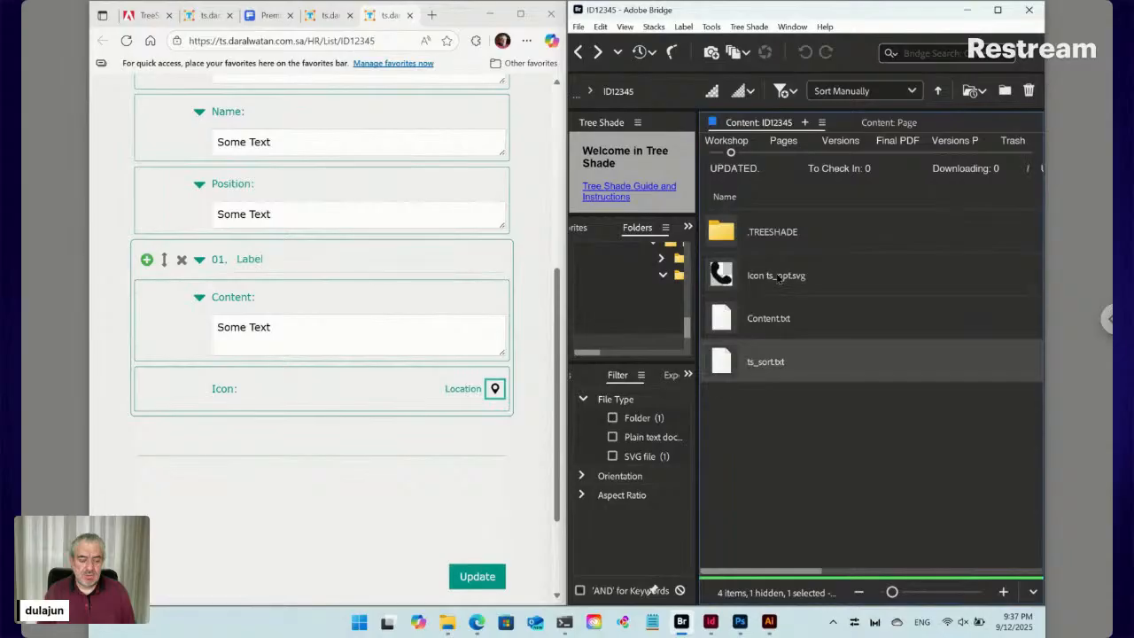
pyautogui.doubleClick(725, 363)
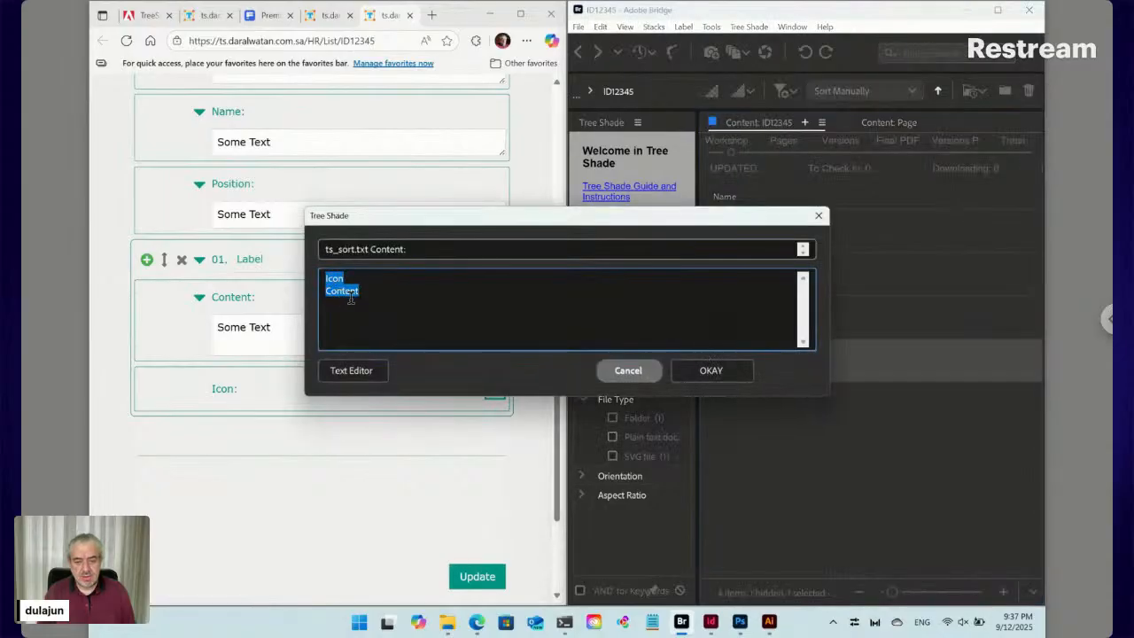
pyautogui.click(625, 375)
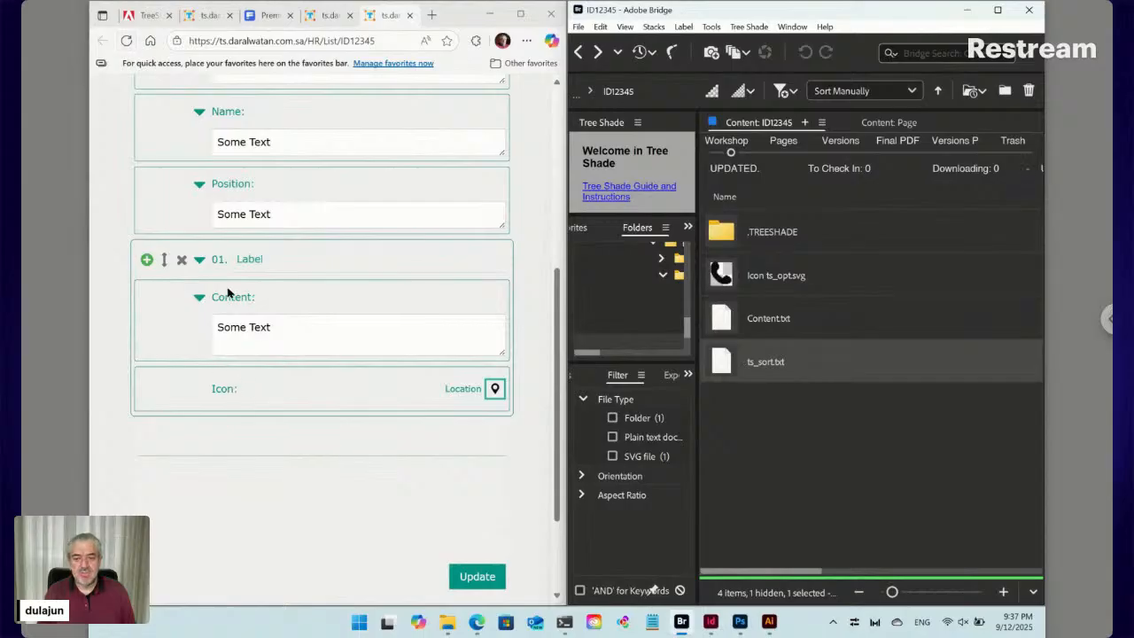
# Reload the form, expand the 01. Label entry, and set its icon to Email
pyautogui.click(127, 40)
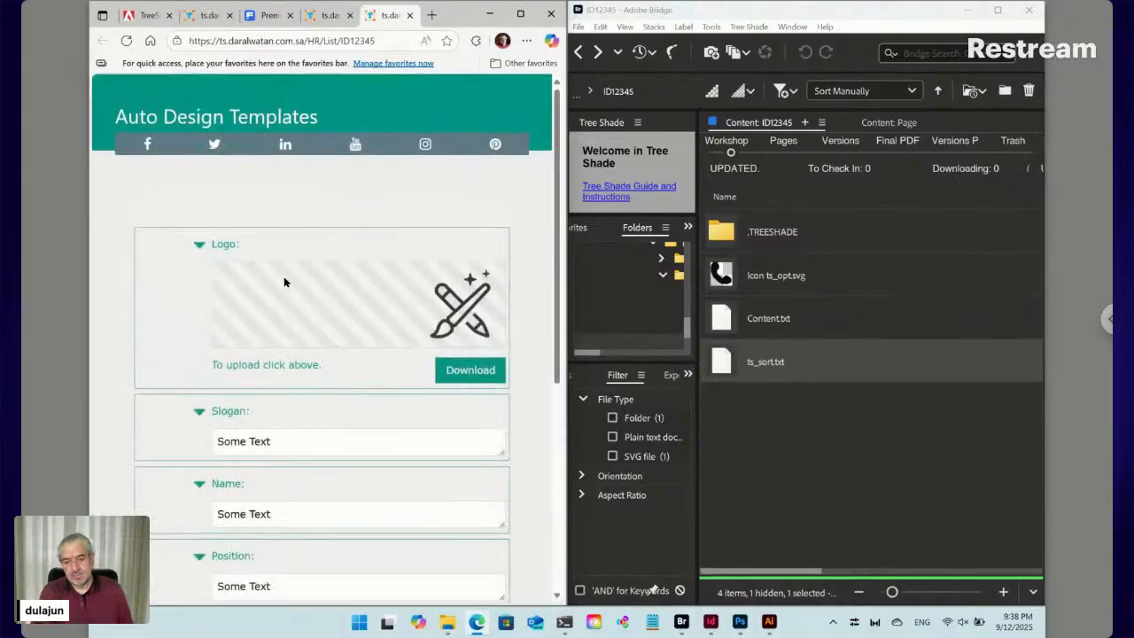
pyautogui.scroll(-5, 284, 282)
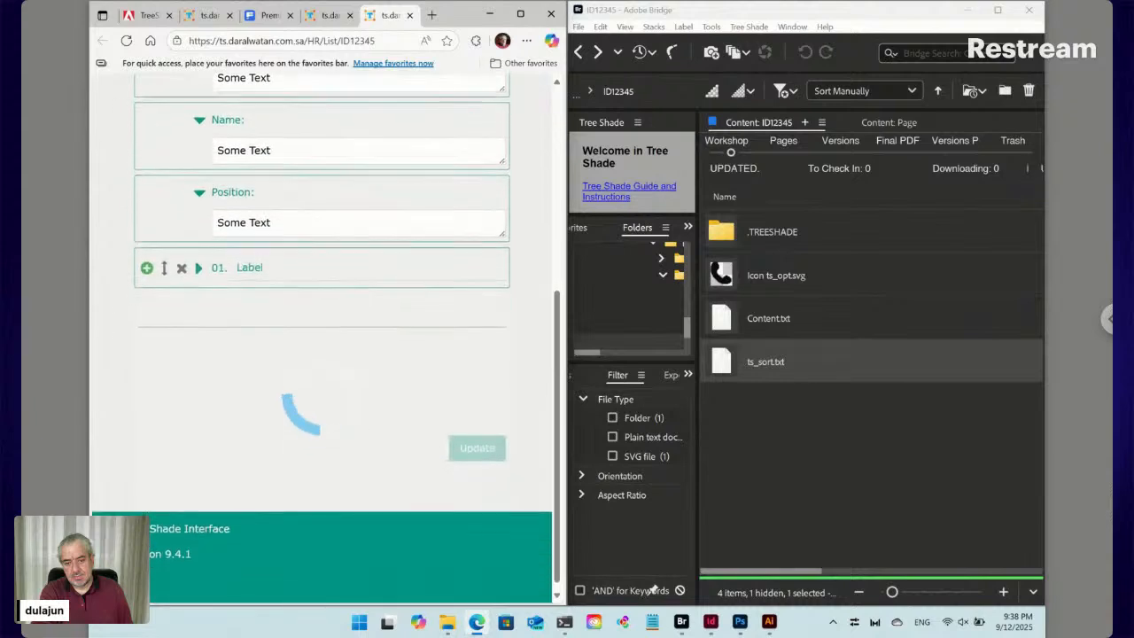
pyautogui.click(199, 268)
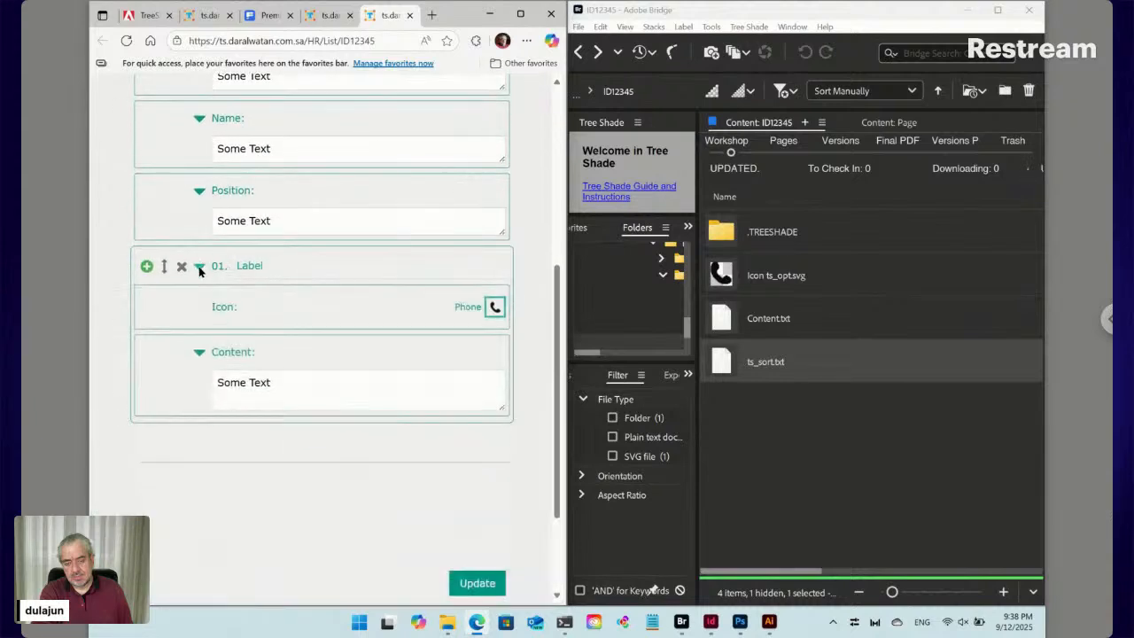
pyautogui.click(495, 309)
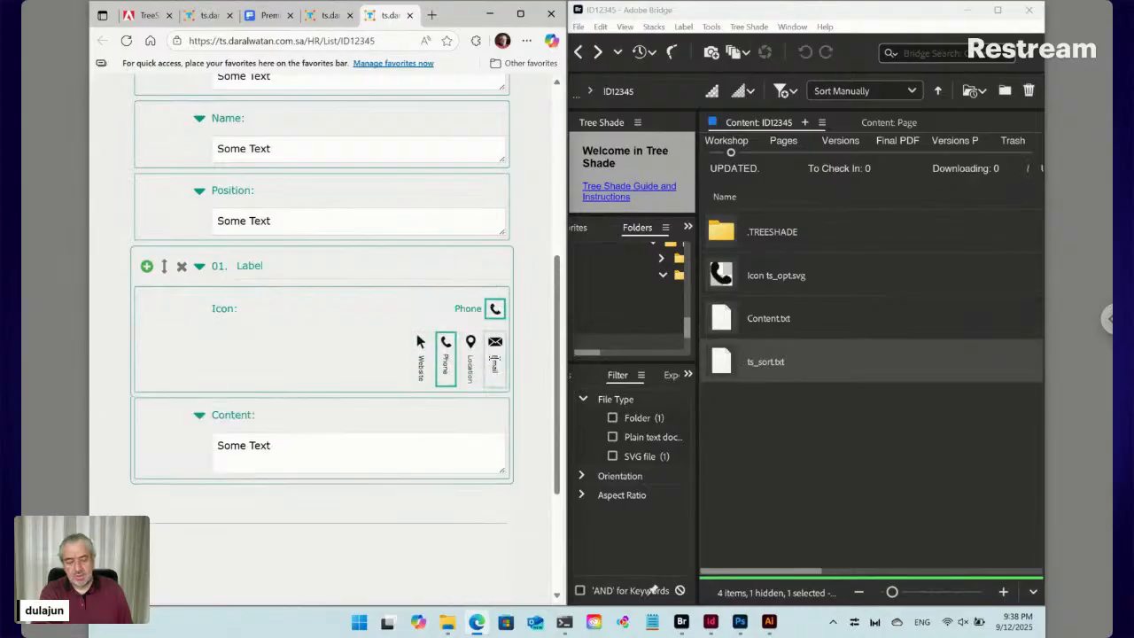
pyautogui.click(494, 358)
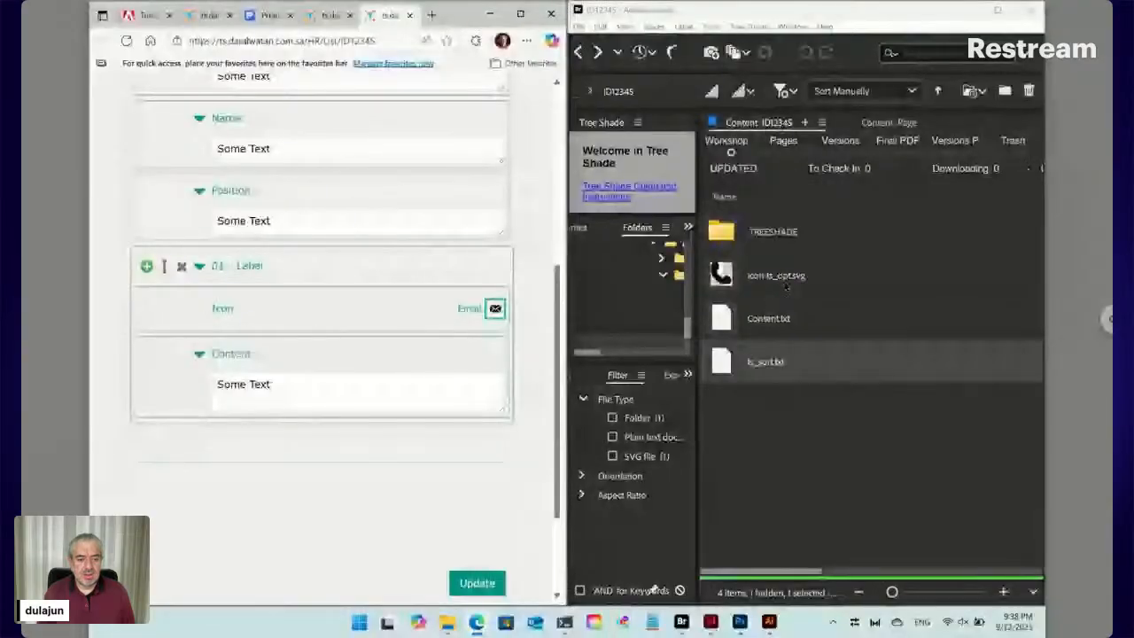
# Rename Icon ts_opt.svg to Icon ts_opt ts_col_s6m4l3.svg in the Content panel
pyautogui.click(824, 296)
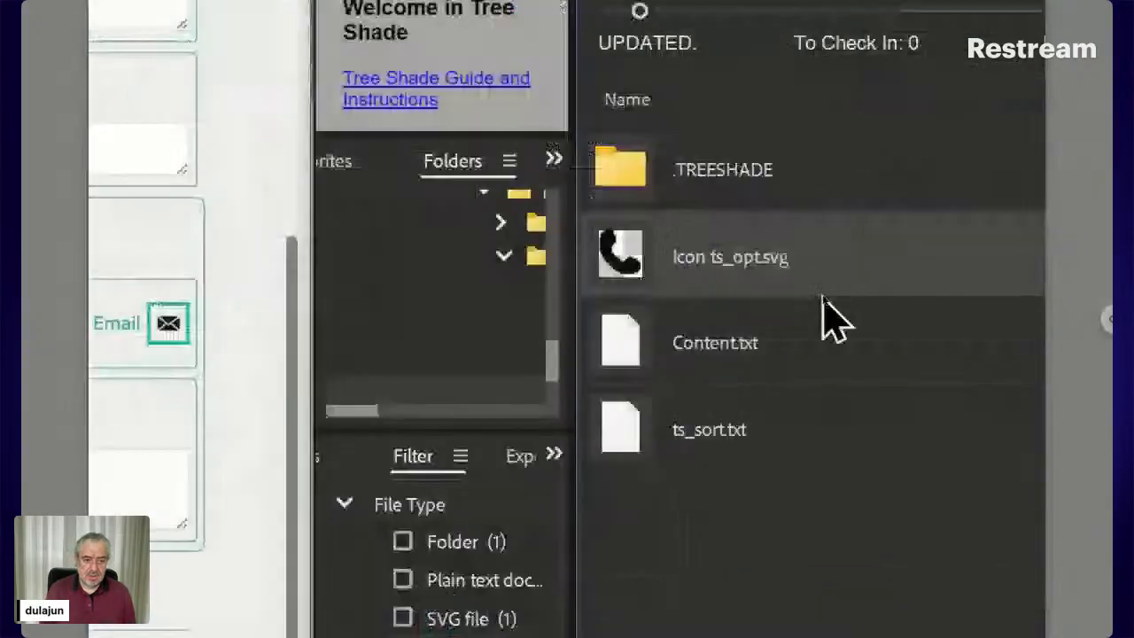
pyautogui.click(753, 264)
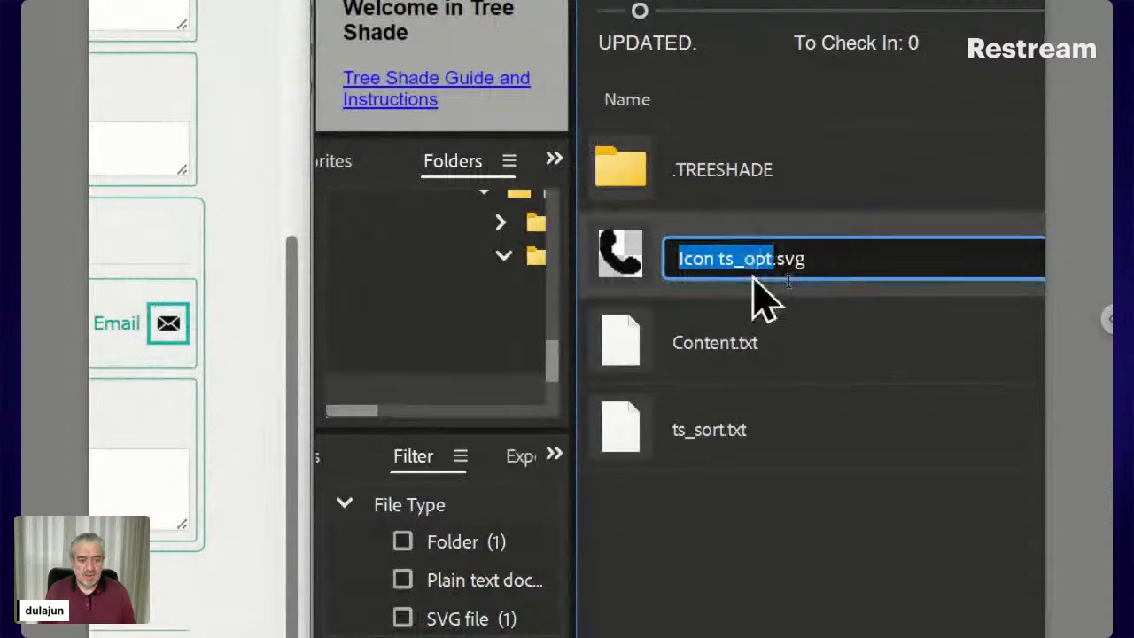
pyautogui.press('Right')
pyautogui.write('ts_col')
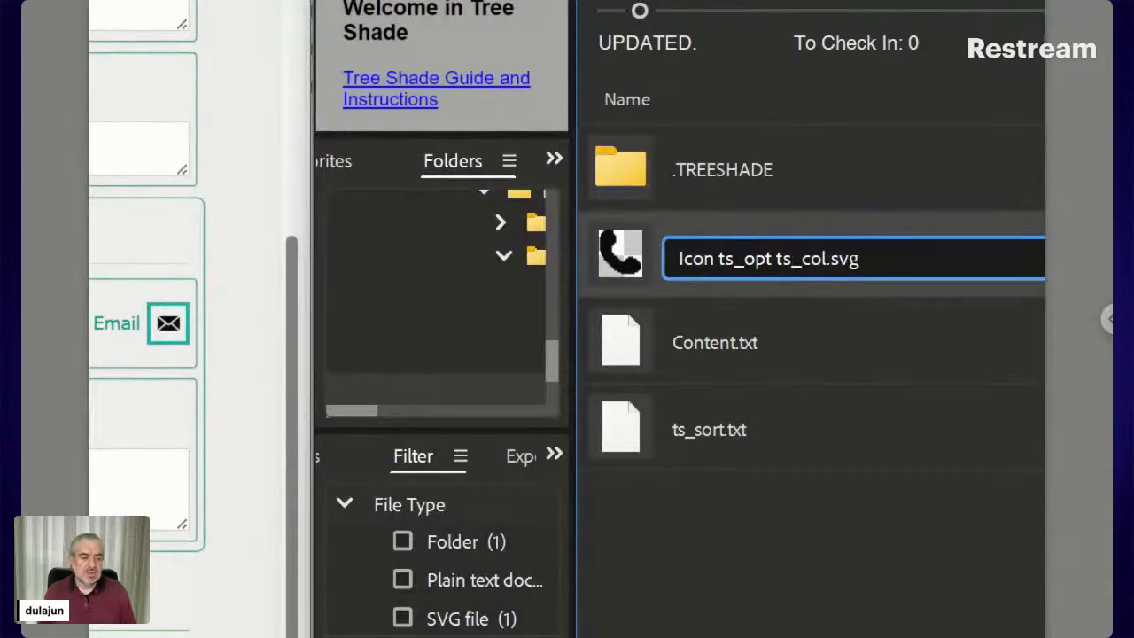
pyautogui.write('_')
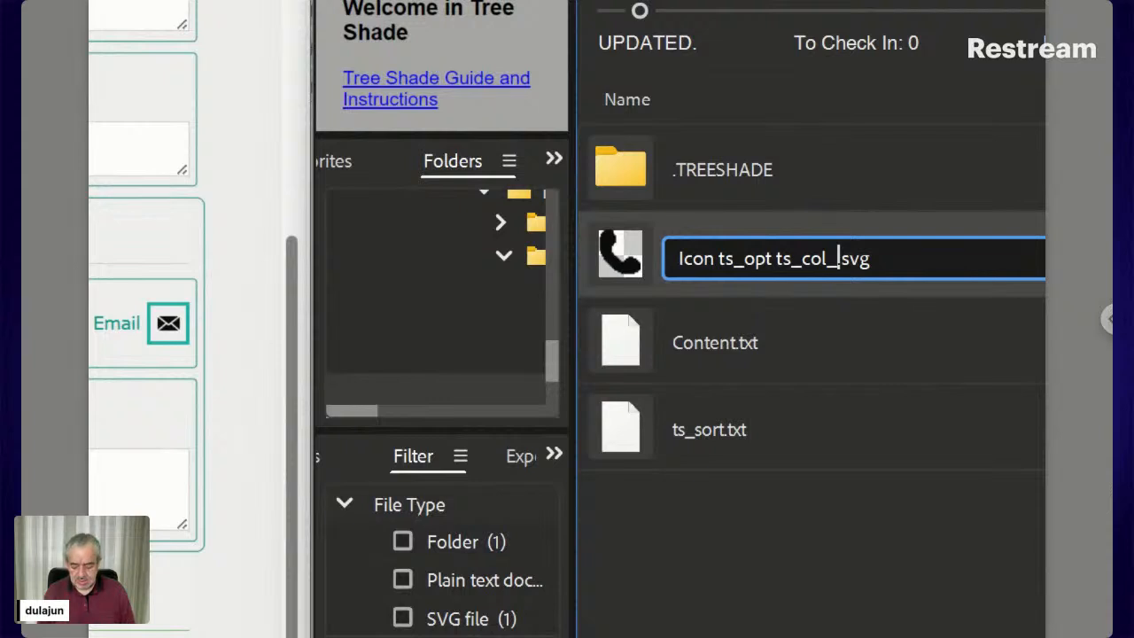
pyautogui.write('s')
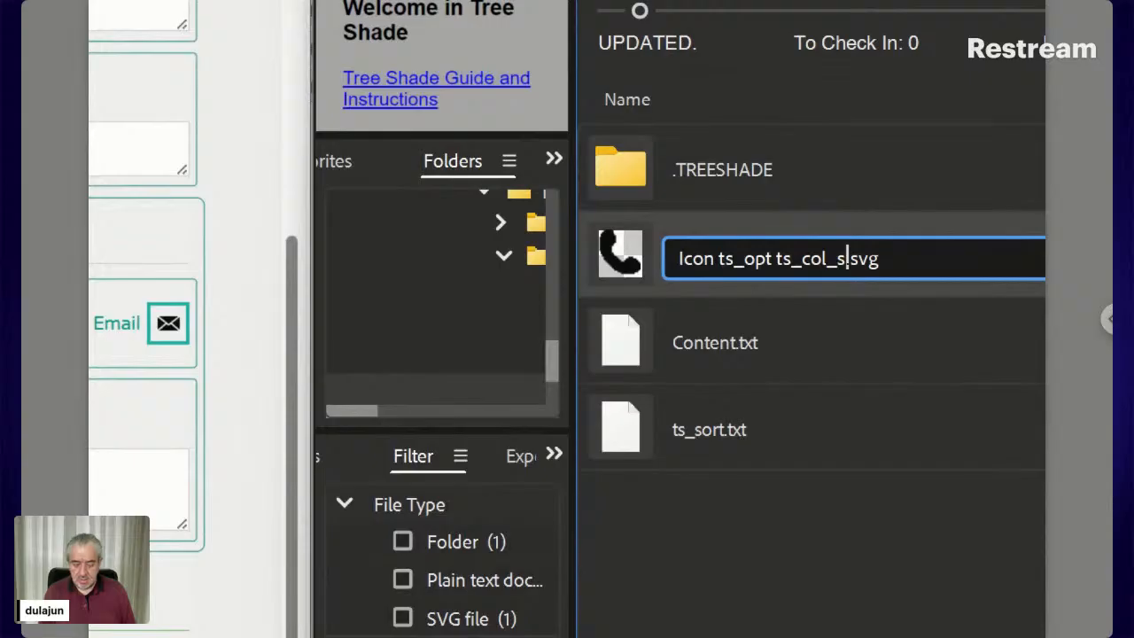
pyautogui.write('6')
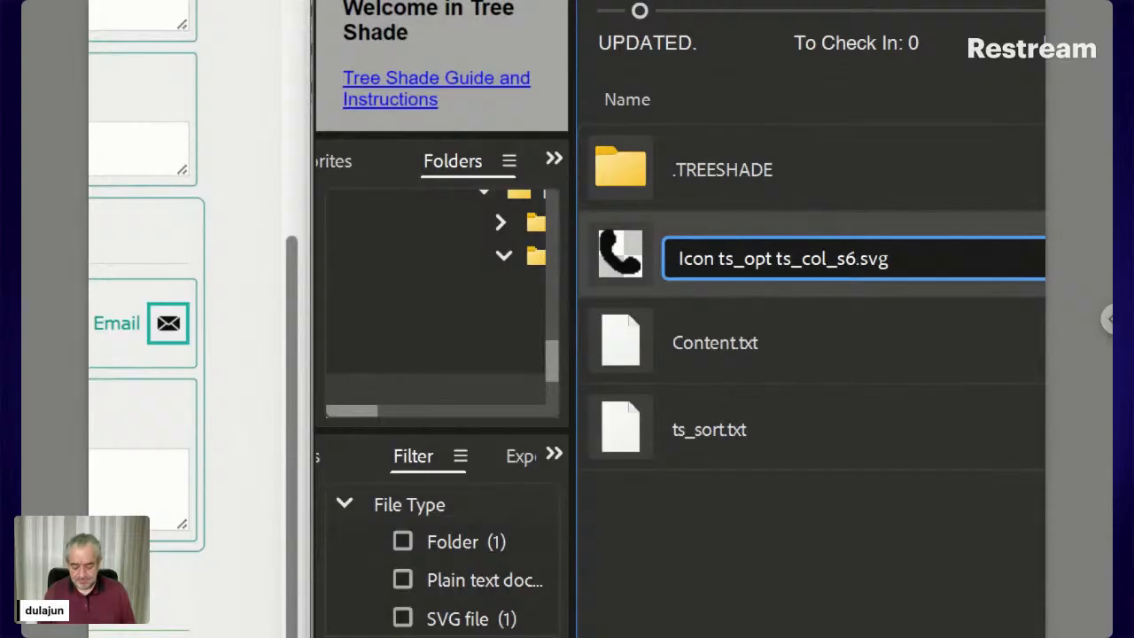
pyautogui.write('m')
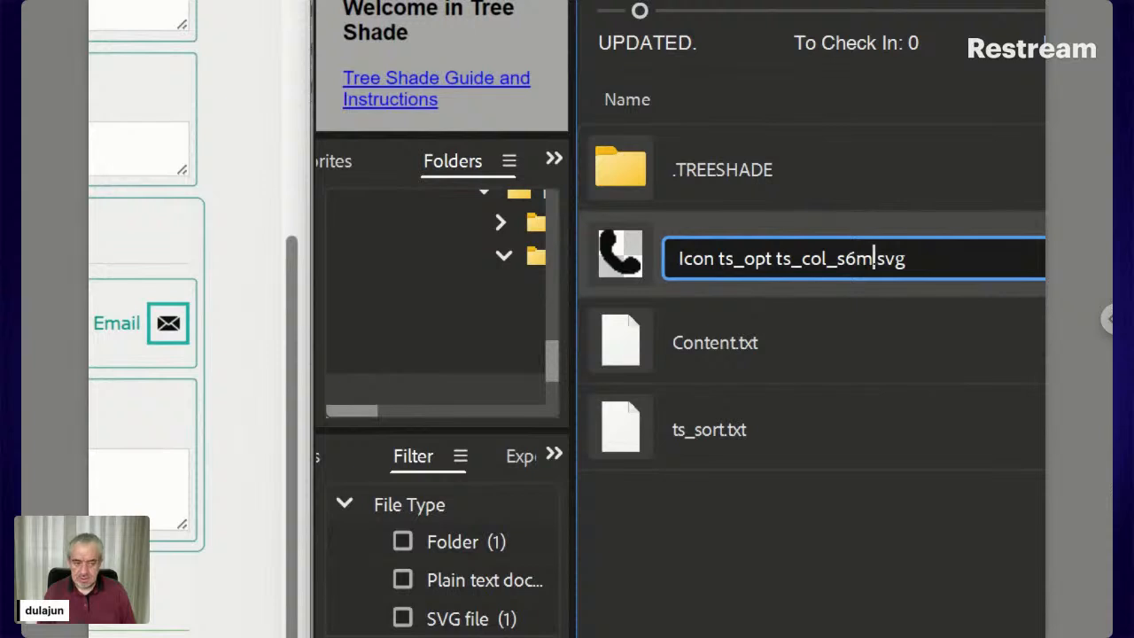
pyautogui.write('3')
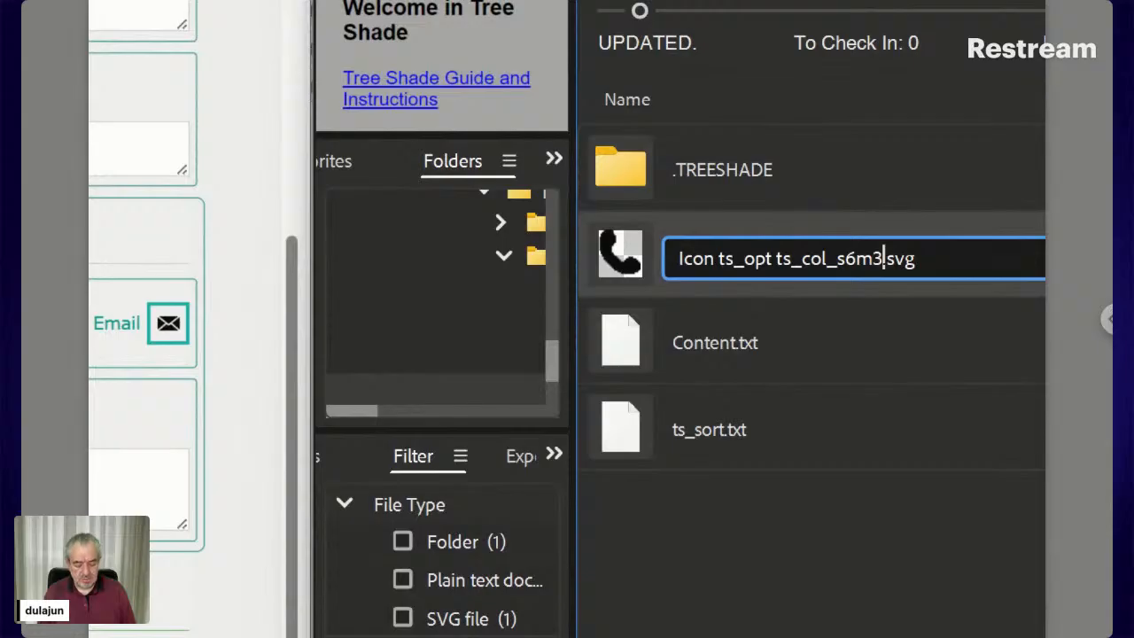
pyautogui.press('BackSpace')
pyautogui.write('4')
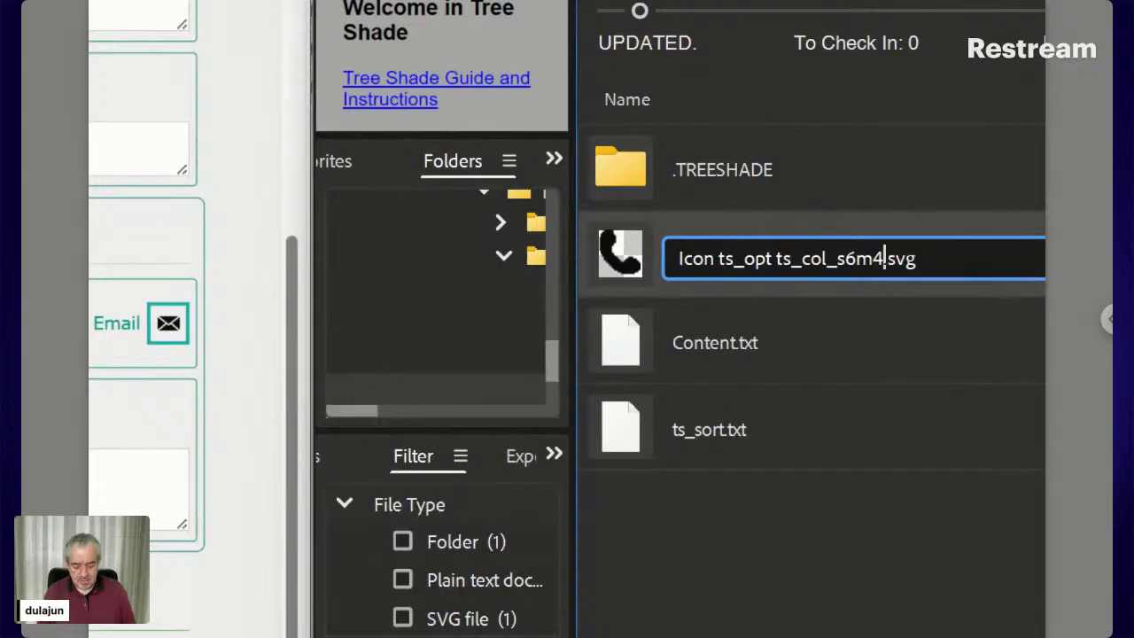
pyautogui.write('l')
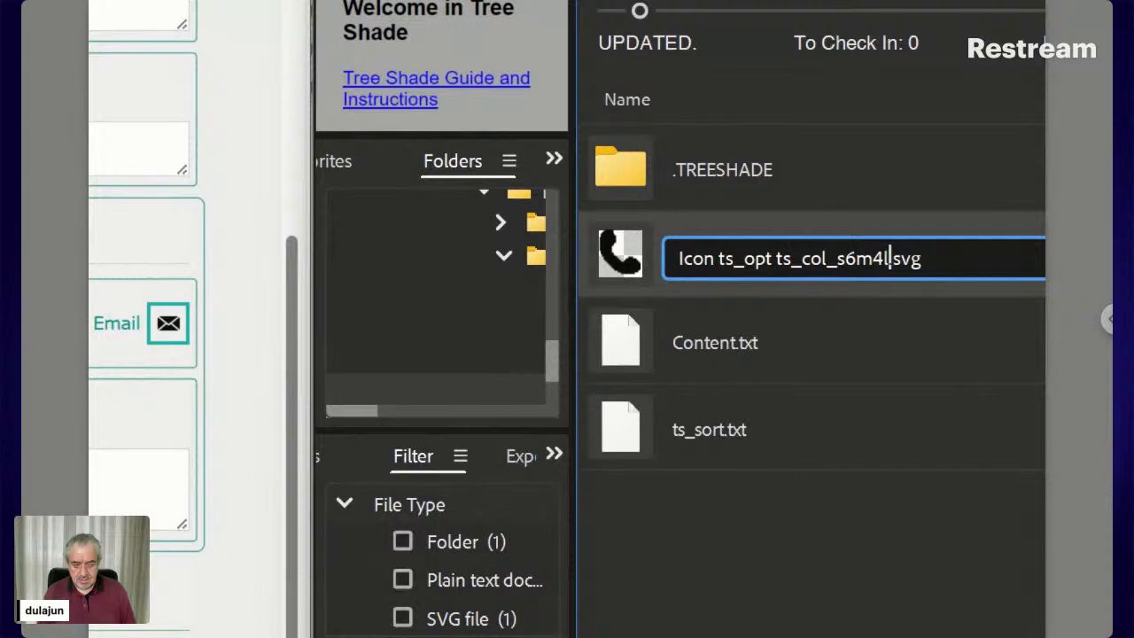
pyautogui.write('3')
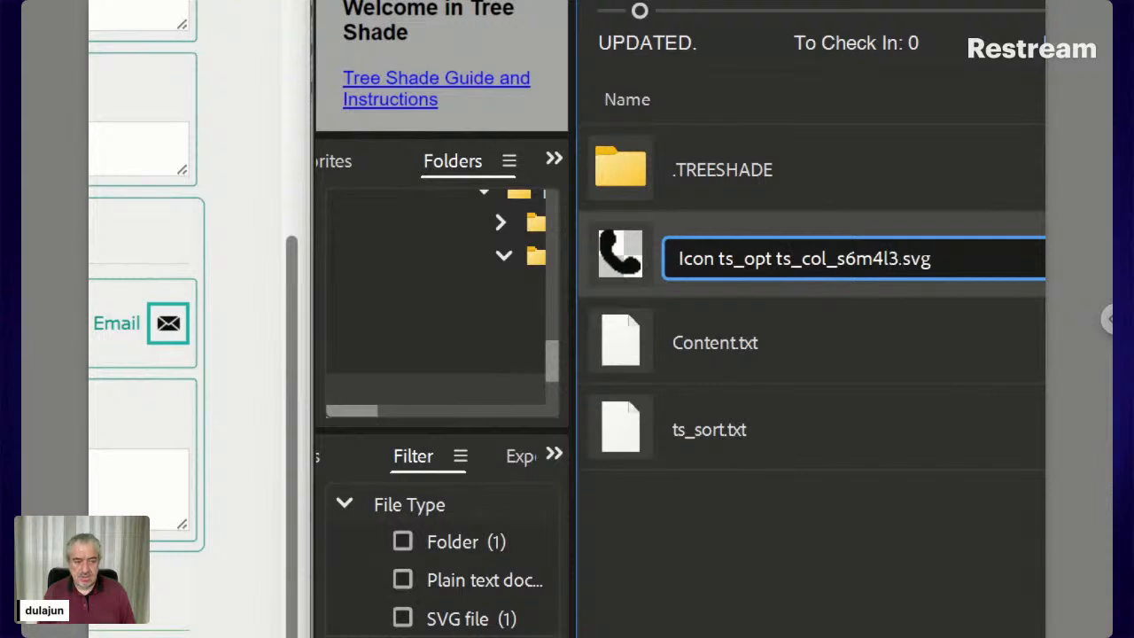
pyautogui.doubleClick(769, 258)
pyautogui.hotkey('ctrl', 'c')
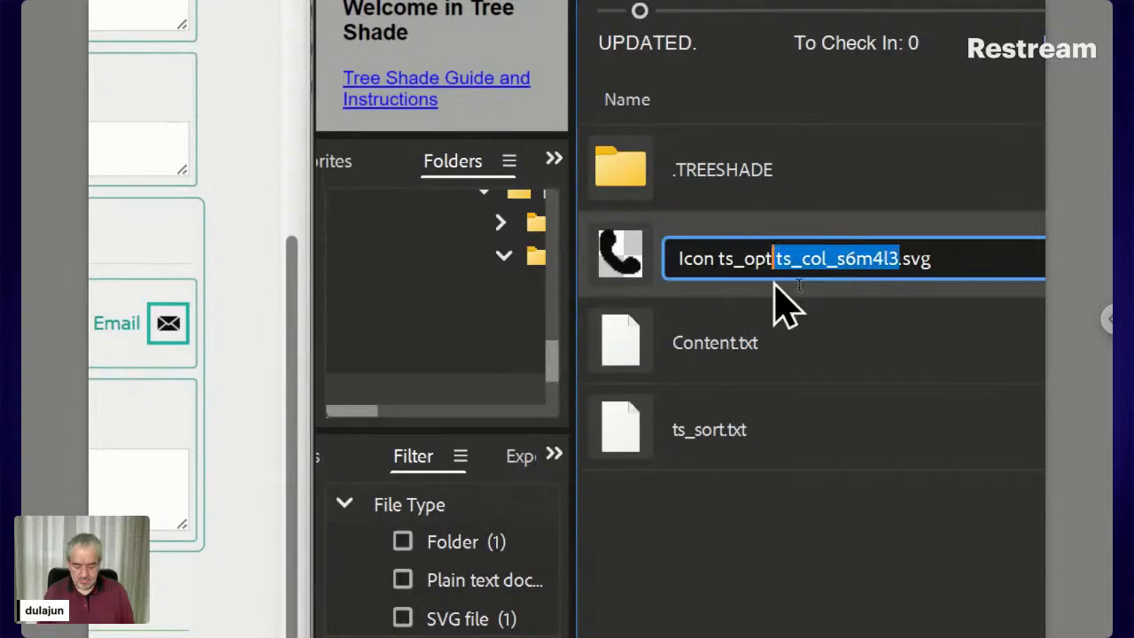
pyautogui.press('Return')
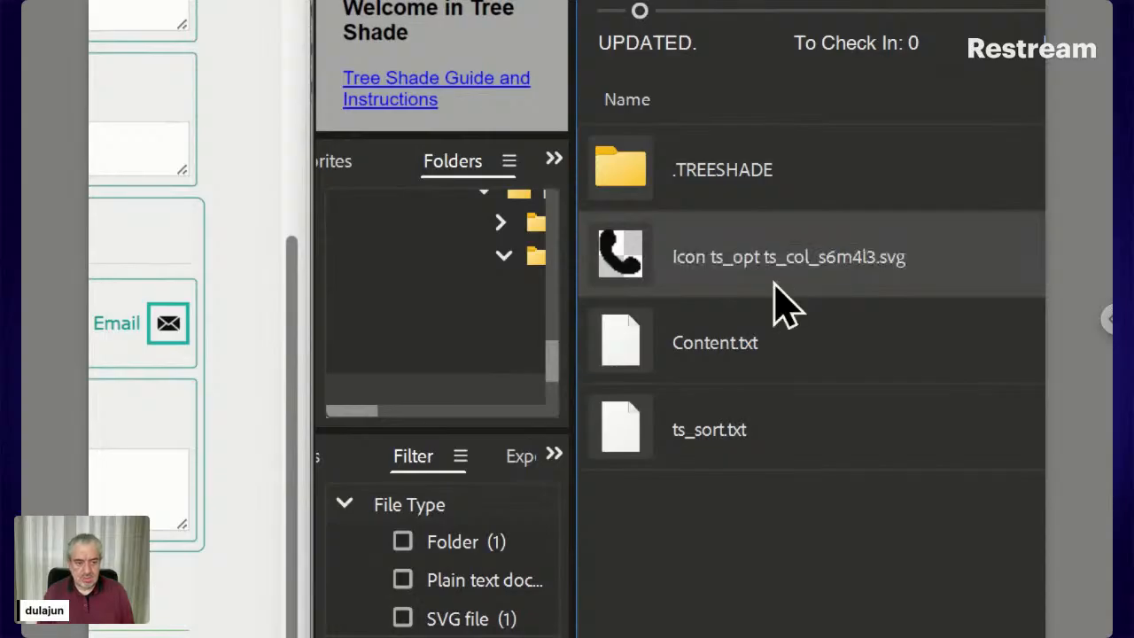
# Rename Content.txt to Content ts_col_s6m8l9.txt by pasting the code and changing 4 to 8, 3 to 9
pyautogui.click(731, 363)
pyautogui.click(721, 344)
pyautogui.press('Right')
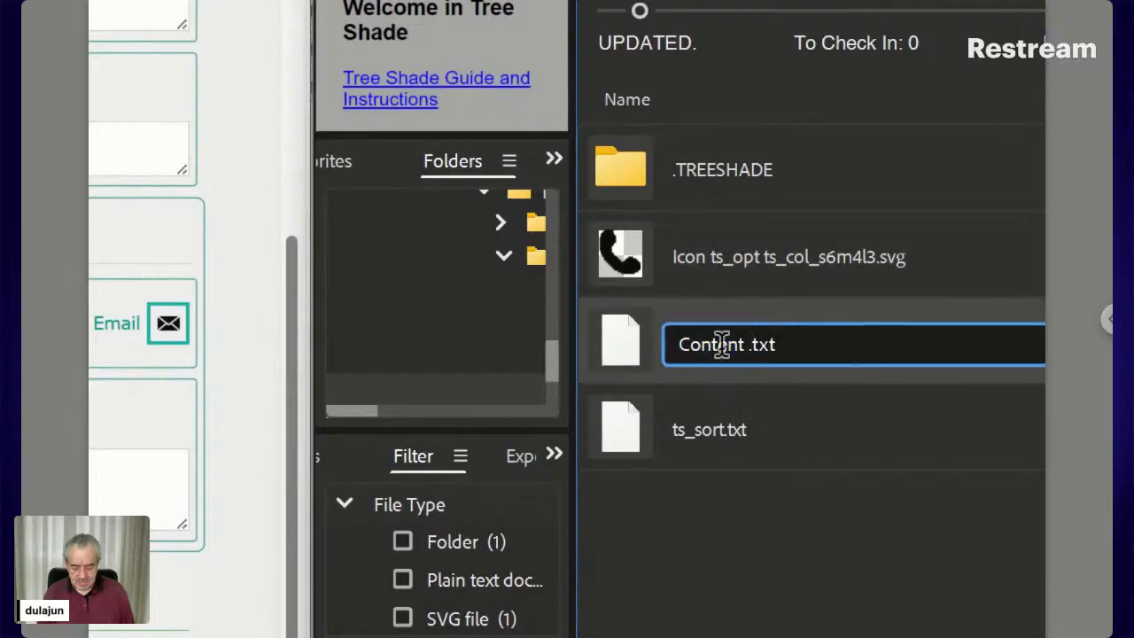
pyautogui.hotkey('ctrl', 'v')
pyautogui.press('Left')
pyautogui.press('Left')
pyautogui.press('Left')
pyautogui.press('Left')
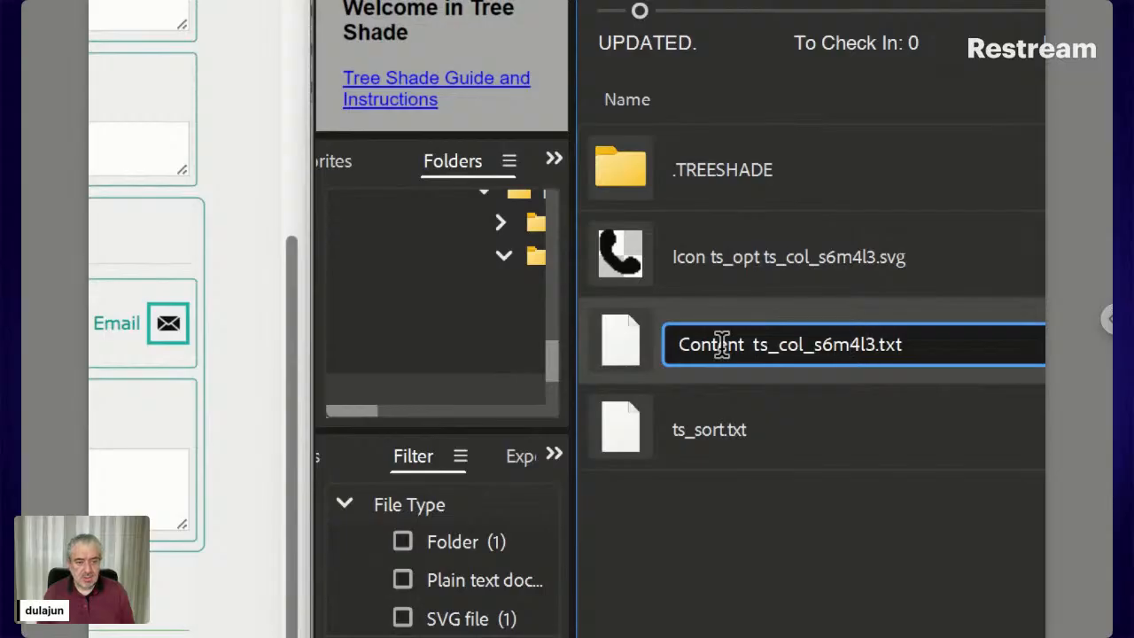
pyautogui.hotkey('shift', 'Right')
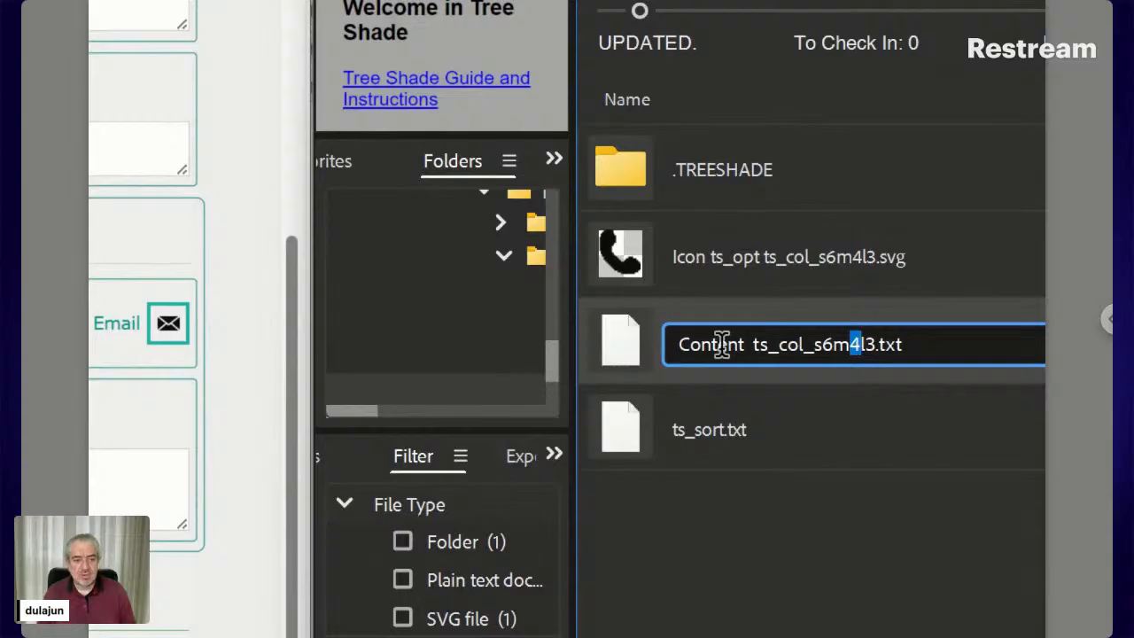
pyautogui.write('8')
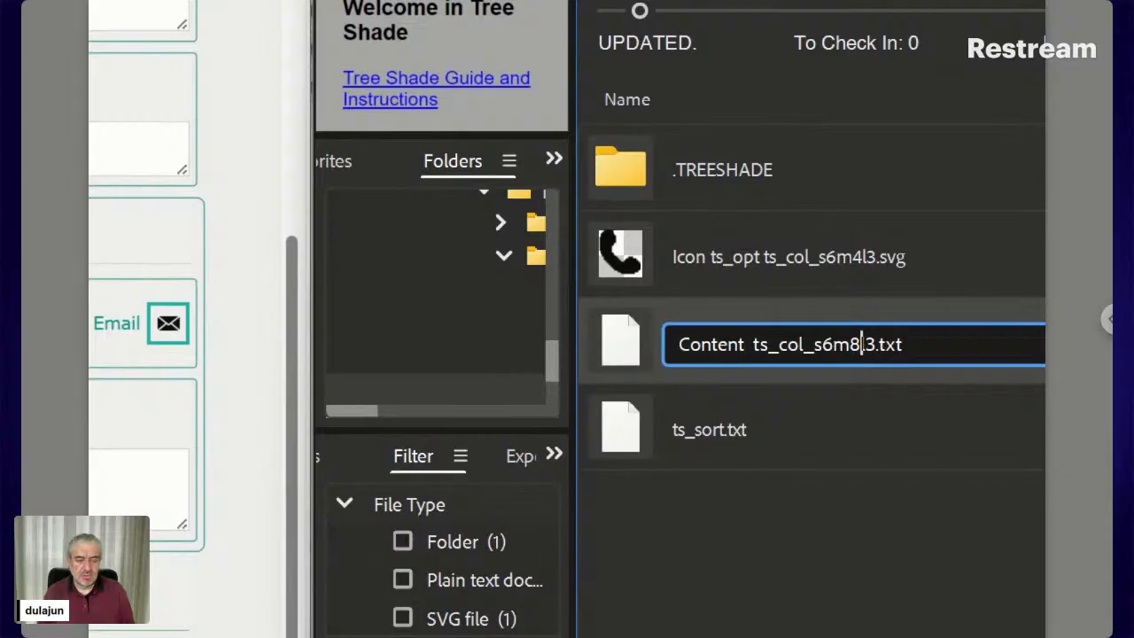
pyautogui.write('l')
pyautogui.hotkey('shift', 'Right')
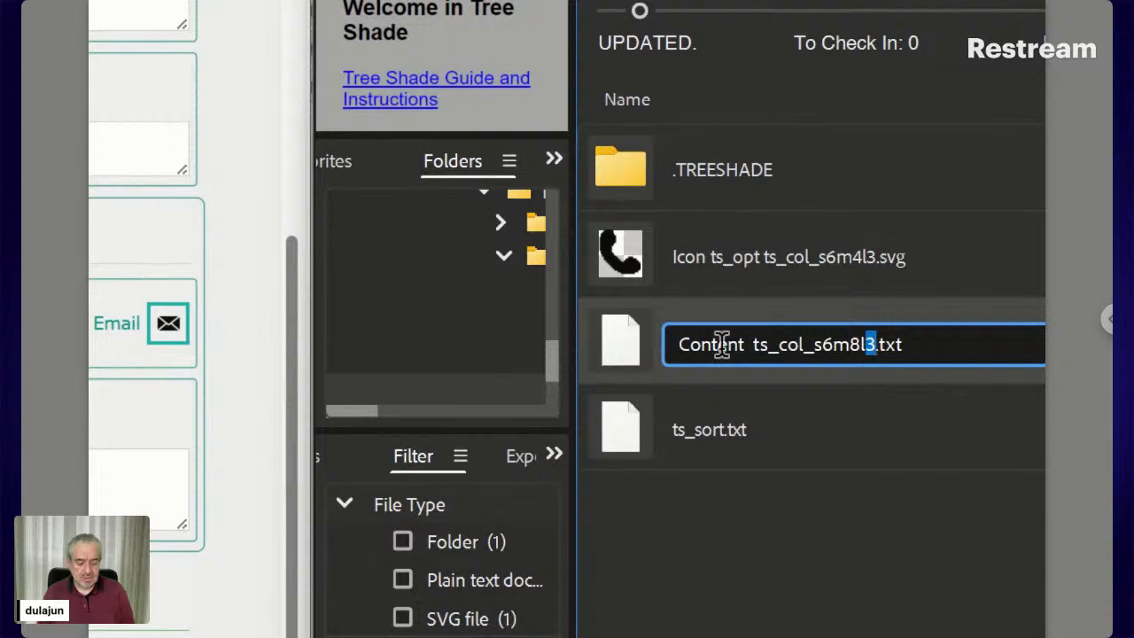
pyautogui.write('9')
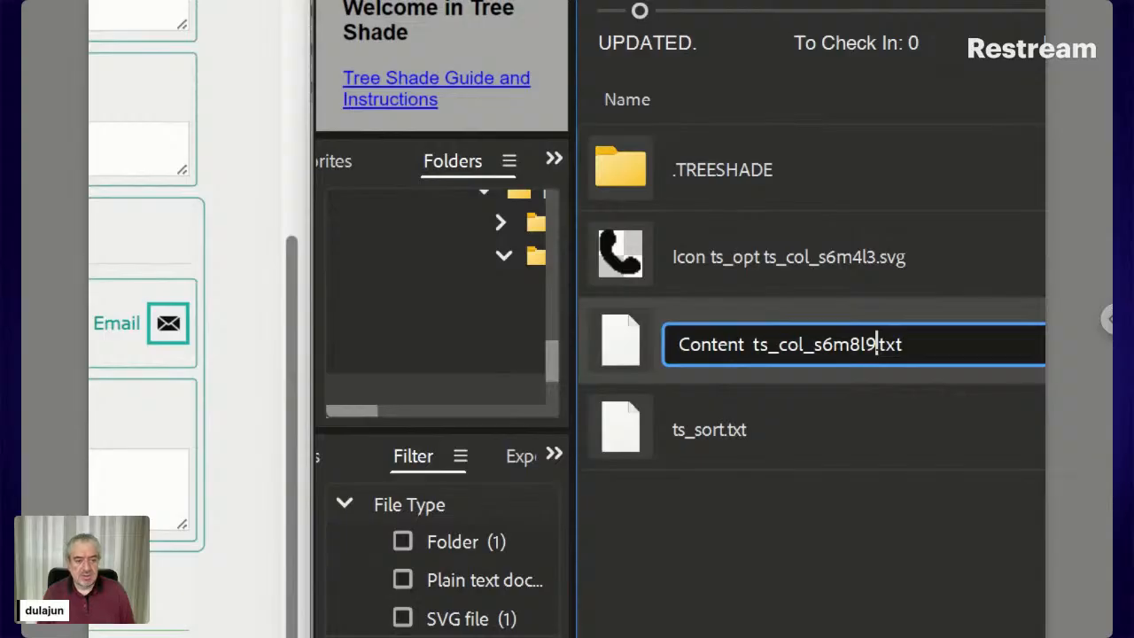
pyautogui.press('Return')
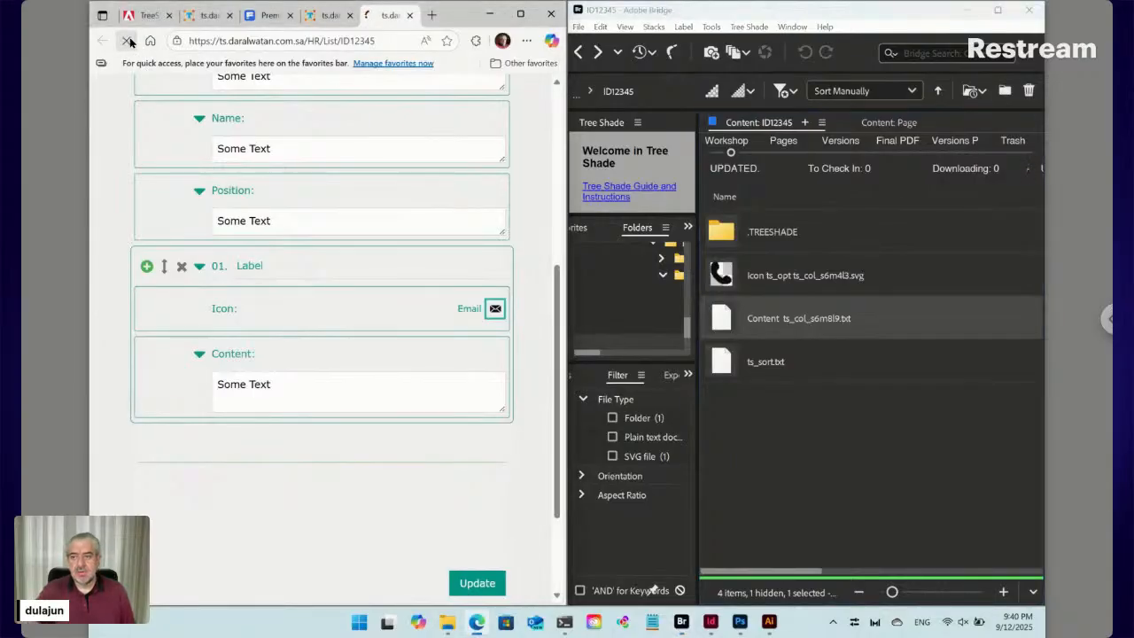
# Reload the form and expand the 01. Label item to view its icon choice and Content box
pyautogui.click(127, 40)
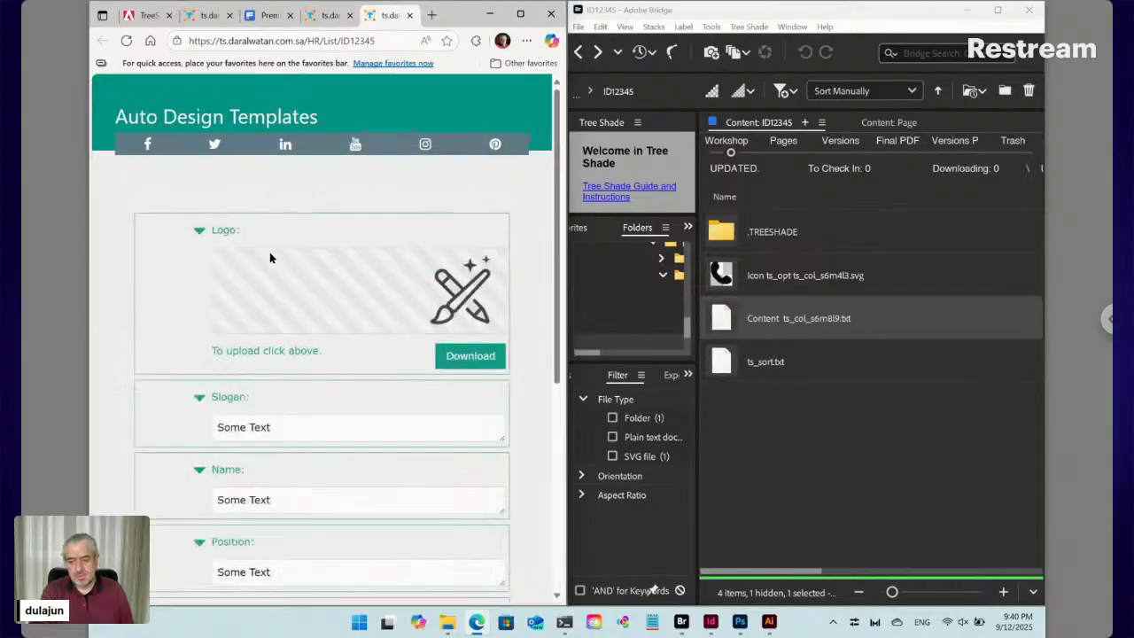
pyautogui.scroll(-4, 272, 259)
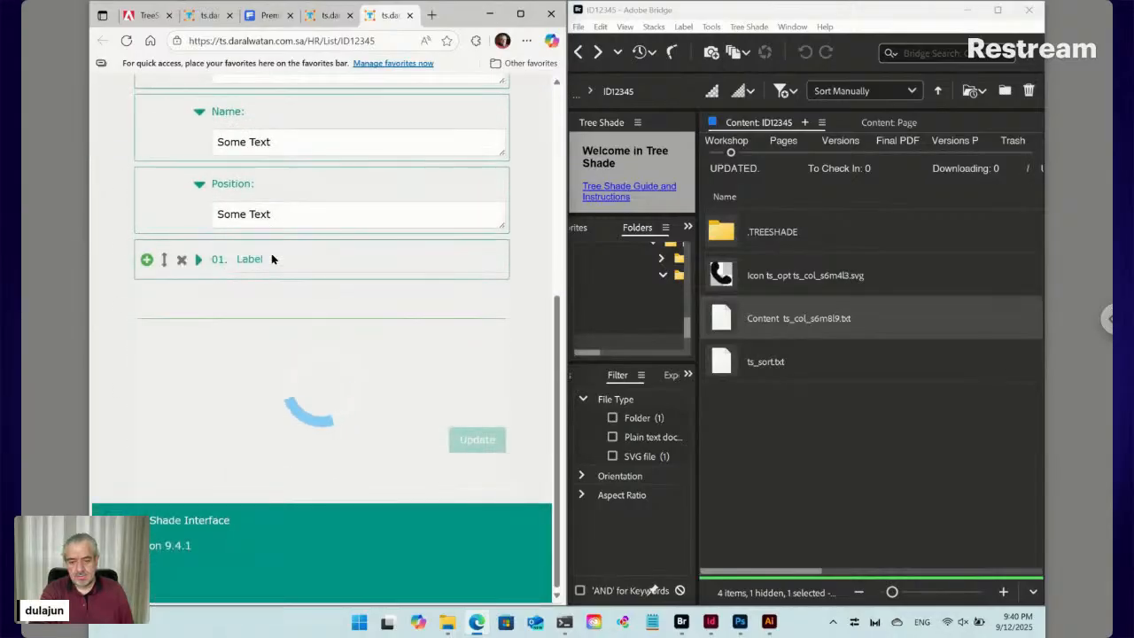
pyautogui.click(201, 261)
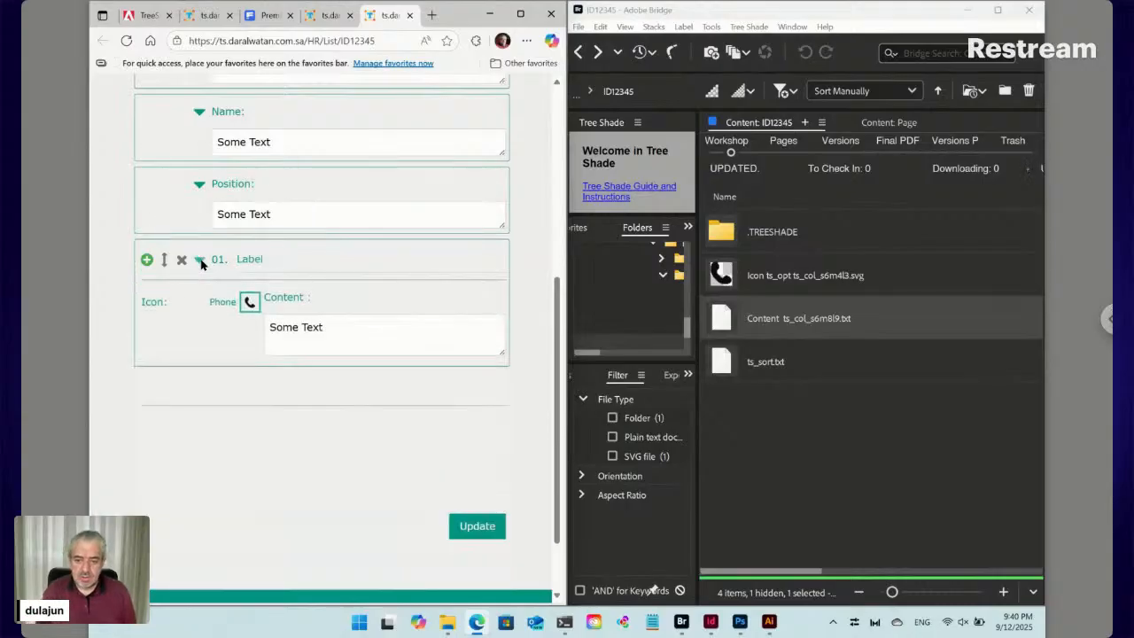
pyautogui.click(249, 303)
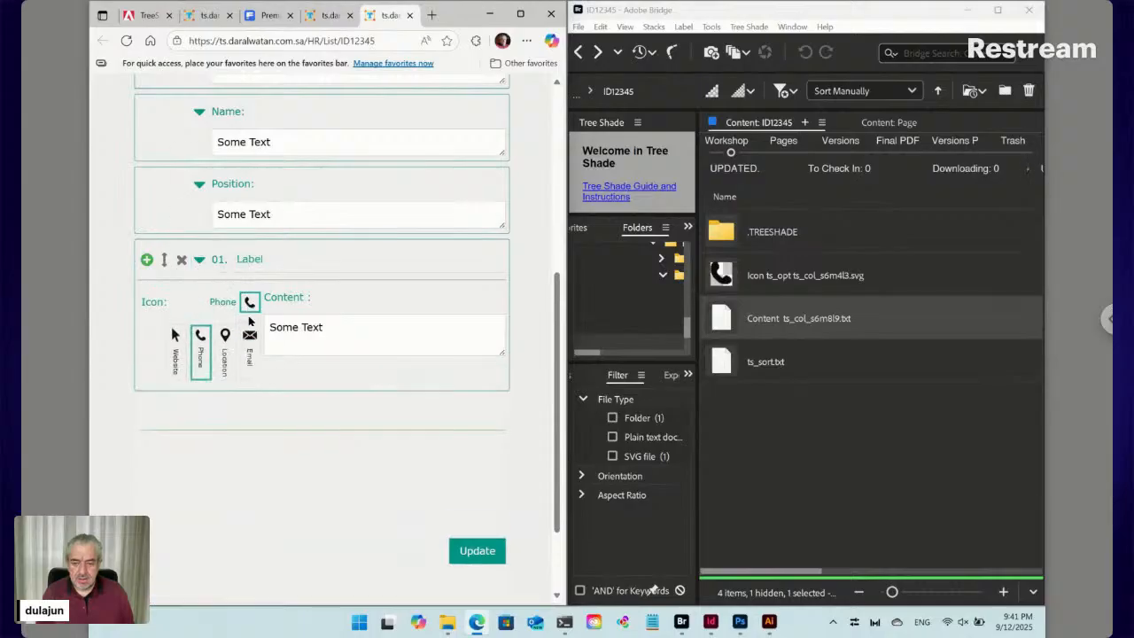
pyautogui.click(309, 328)
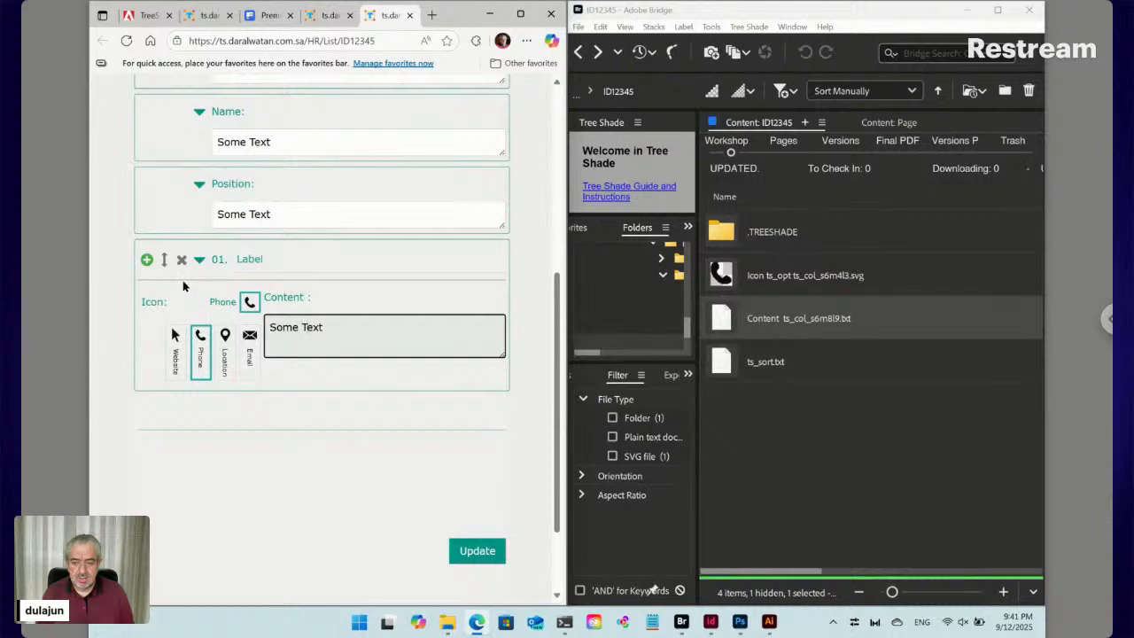
# Add two extra label items, delete them again, and maximize the browser window
pyautogui.click(148, 260)
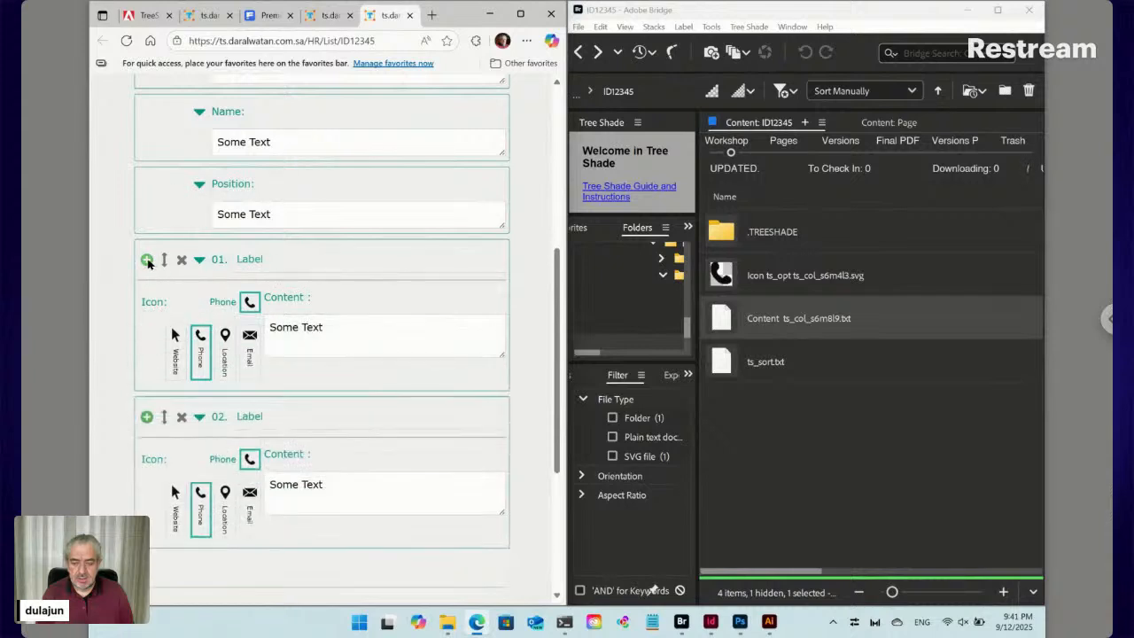
pyautogui.click(147, 260)
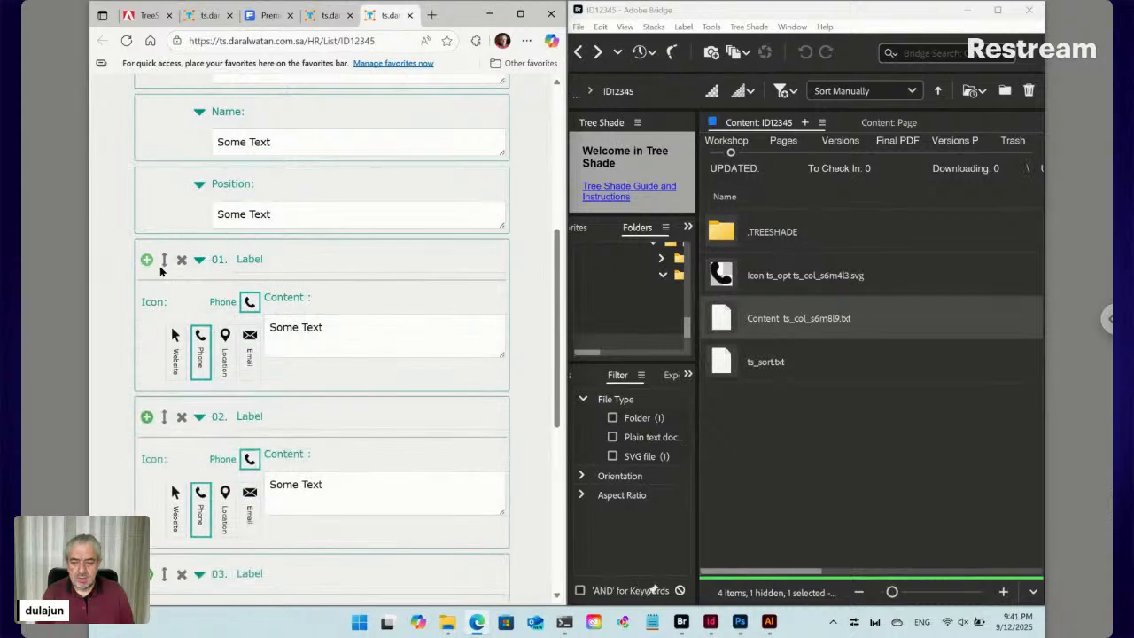
pyautogui.click(182, 261)
pyautogui.click(183, 260)
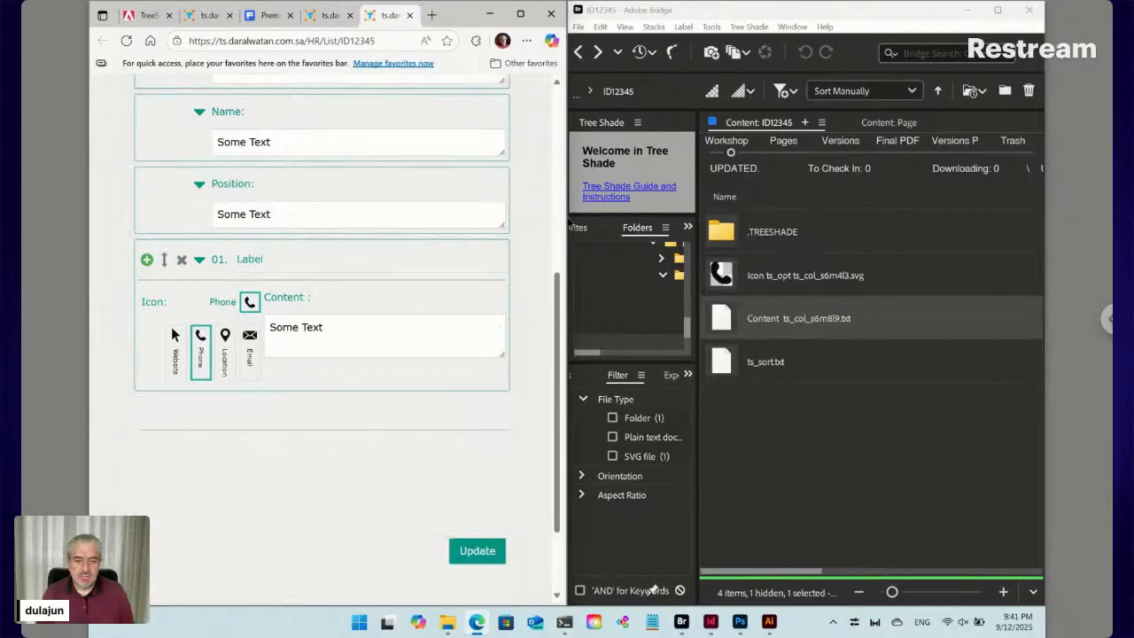
pyautogui.click(520, 13)
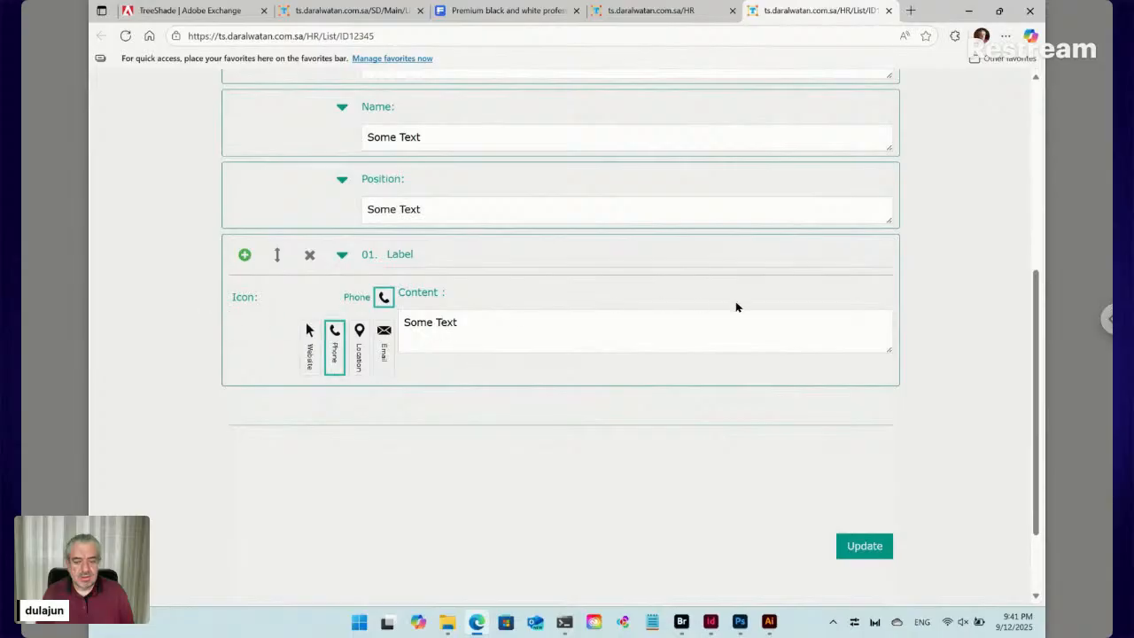
# Restore the Edge window to a smaller size and narrow it to reveal Adobe Bridge
pyautogui.click(1000, 12)
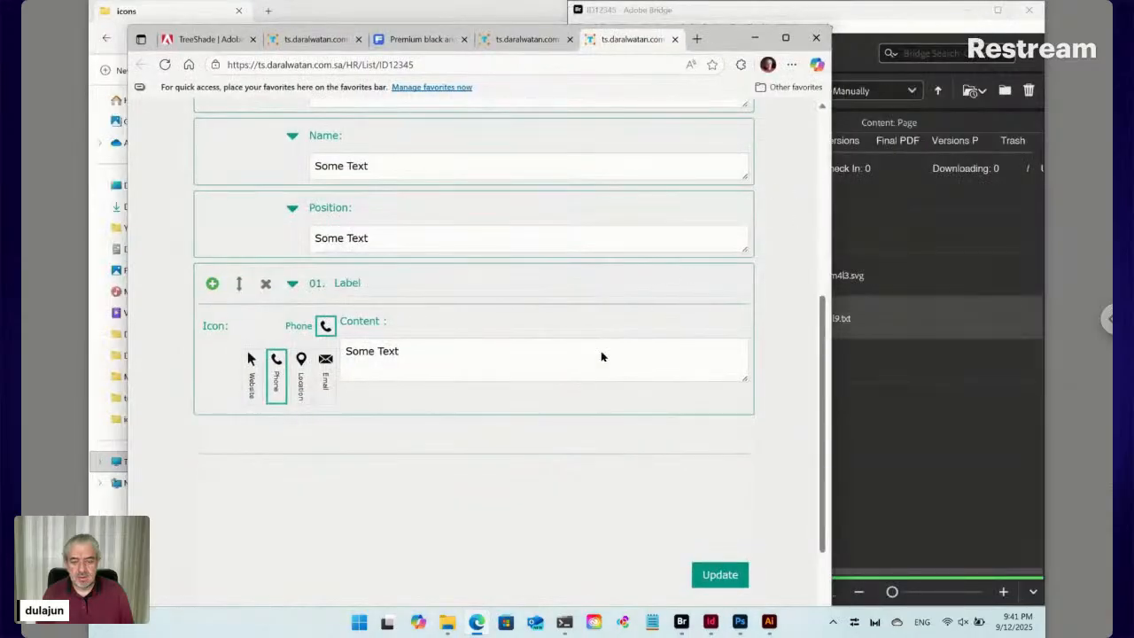
pyautogui.moveTo(833, 423); pyautogui.dragTo(724, 453)
pyautogui.click(398, 355)
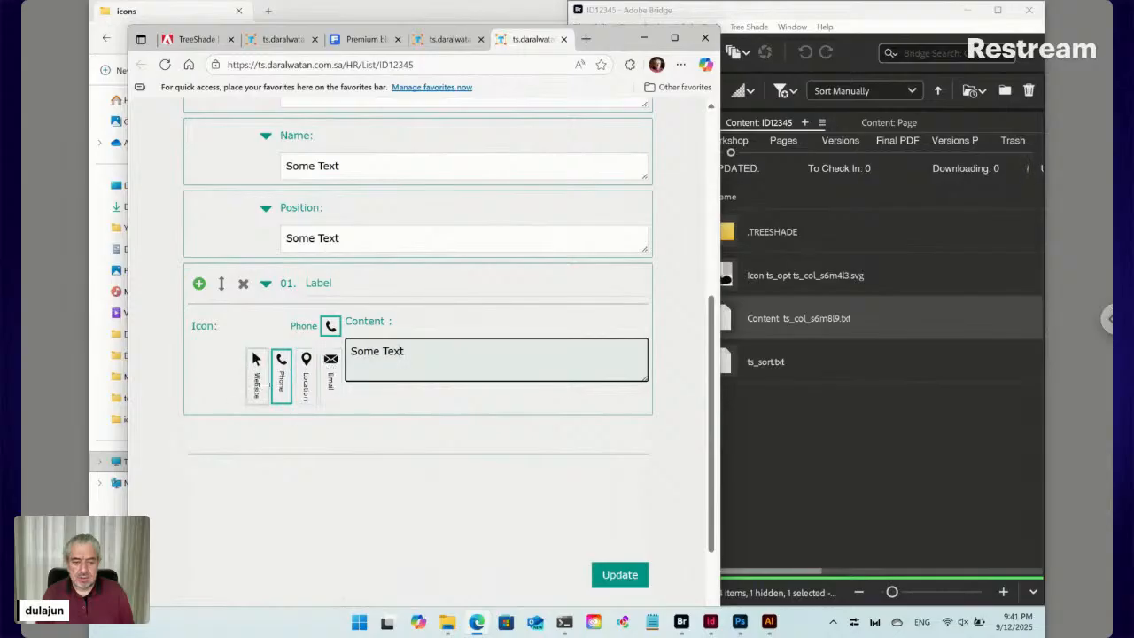
# In Bridge, select the phone icon SVG and put its file name into edit mode
pyautogui.click(797, 282)
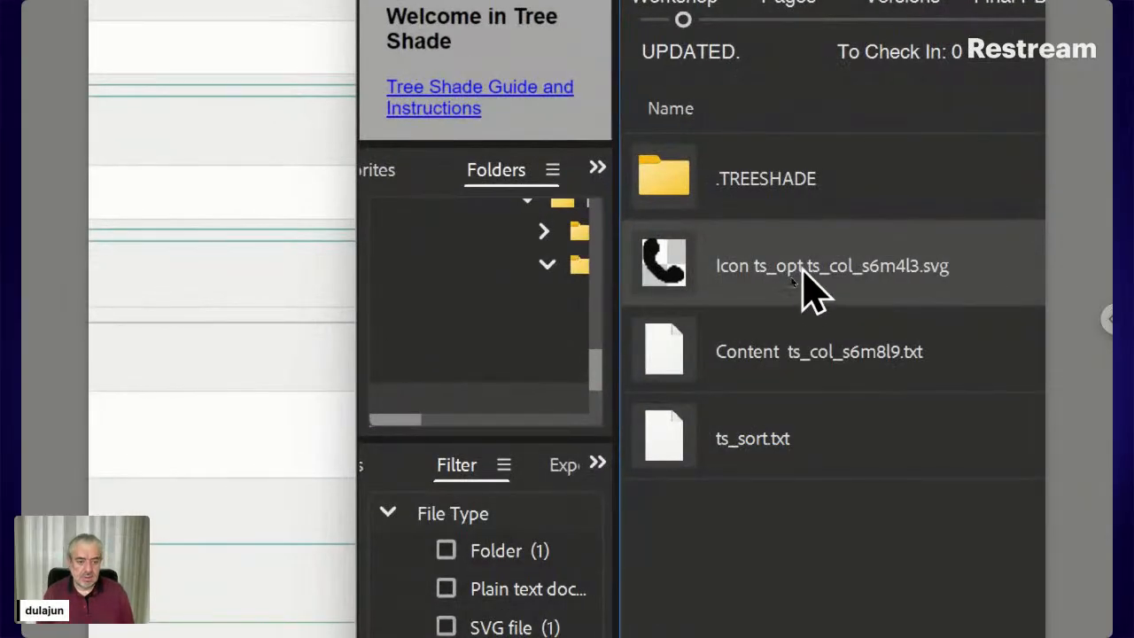
pyautogui.click(800, 266)
pyautogui.click(801, 266)
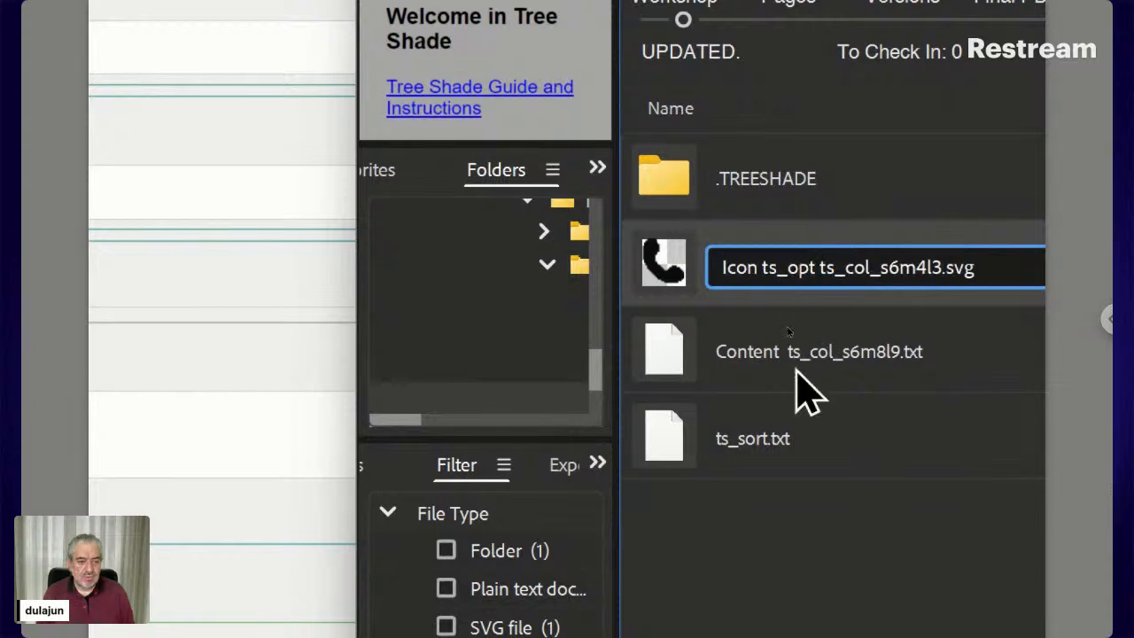
# Edit the icon's name after ts_opt so it reads Icon ts_opt_100 ts_col_s6m4l3.svg
pyautogui.press('Right')
pyautogui.press('Right')
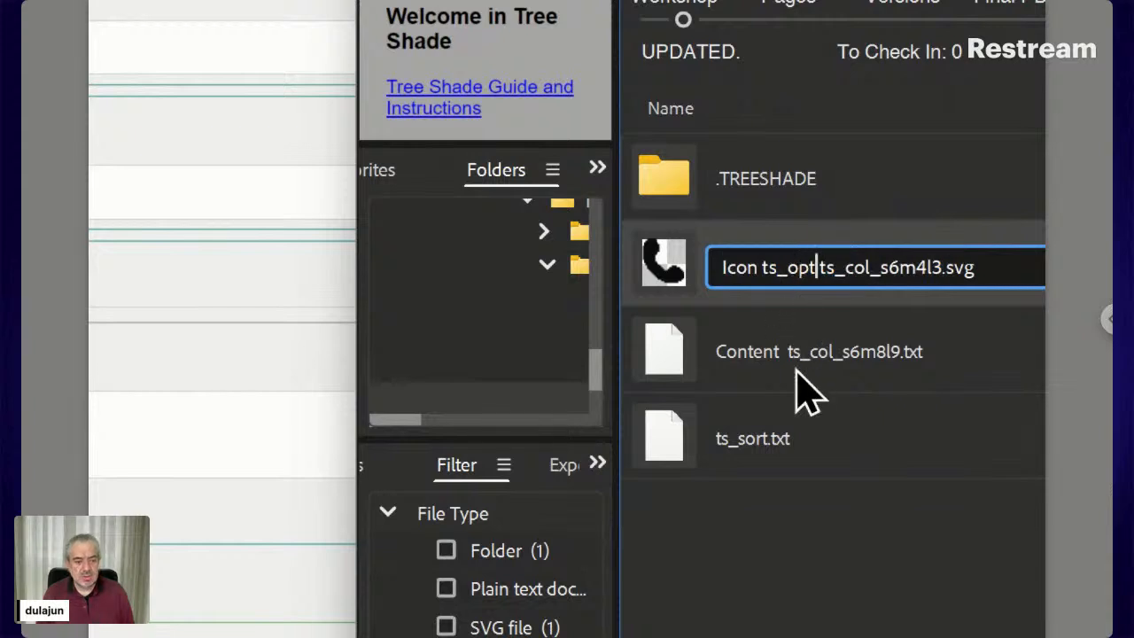
pyautogui.write('_')
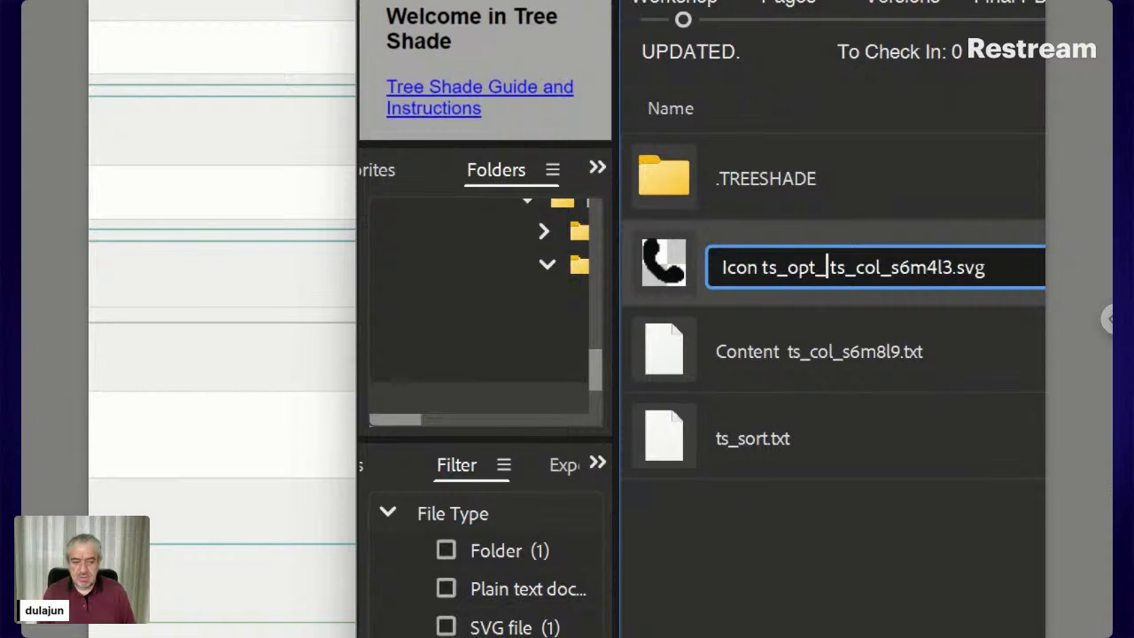
pyautogui.write('1 ')
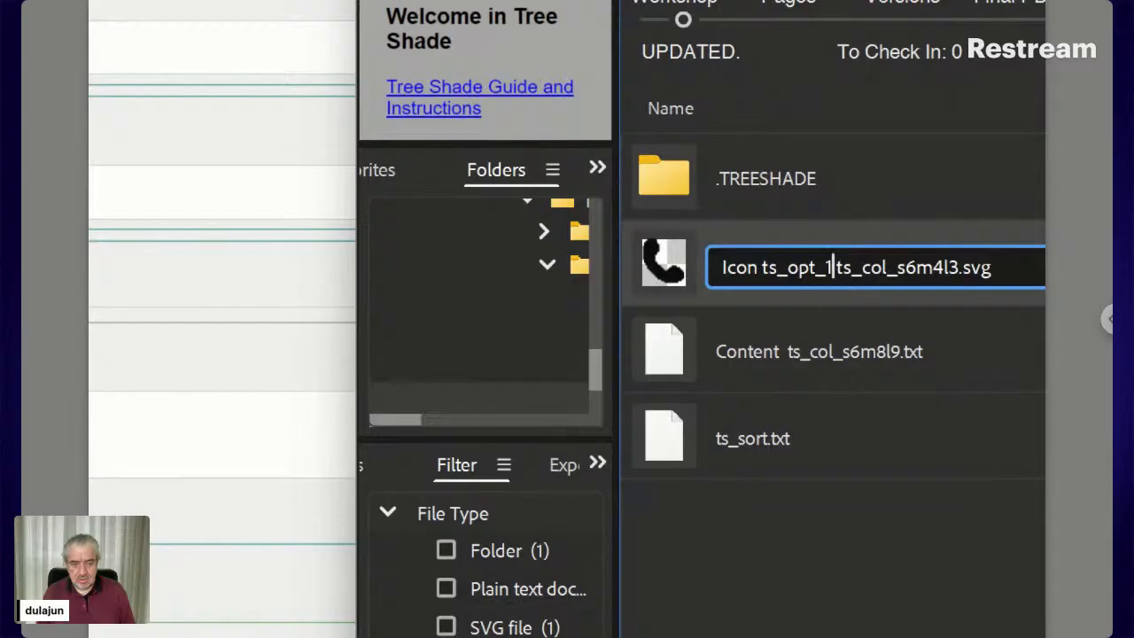
pyautogui.write('00')
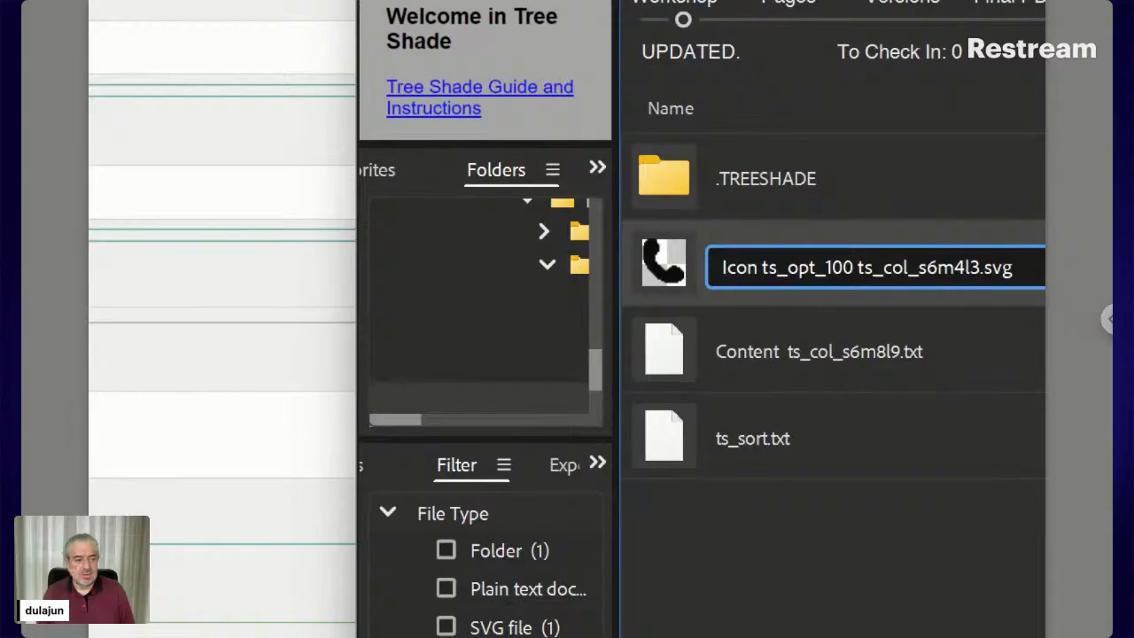
pyautogui.press('Return')
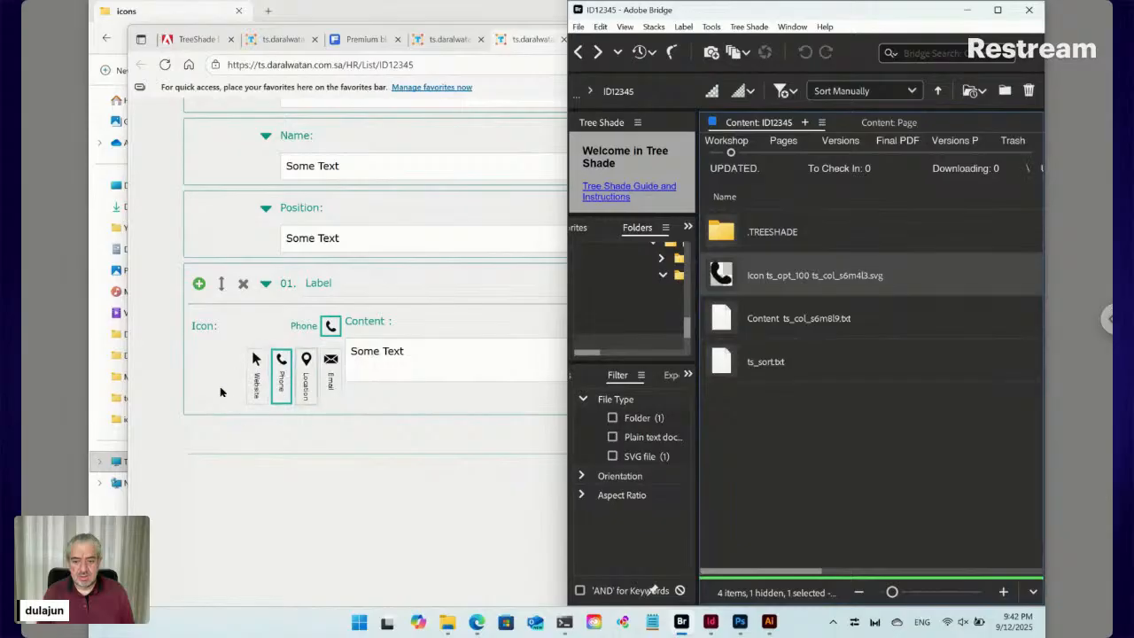
# Reload the Tree Shade form and expand the 01. Label item
pyautogui.click(165, 65)
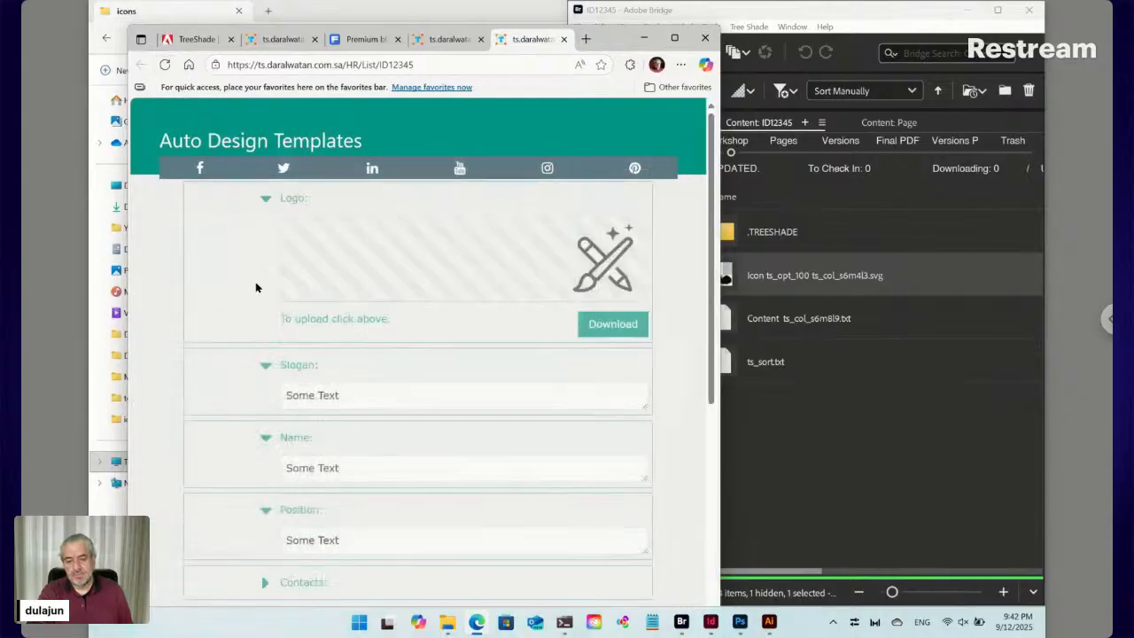
pyautogui.scroll(-5, 257, 290)
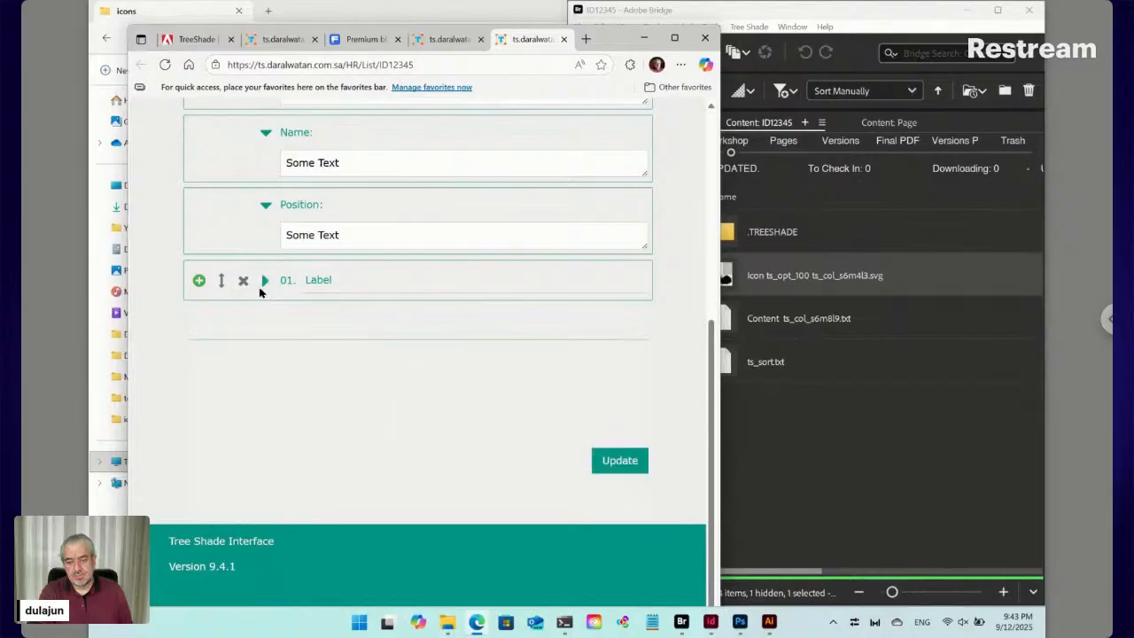
pyautogui.click(264, 281)
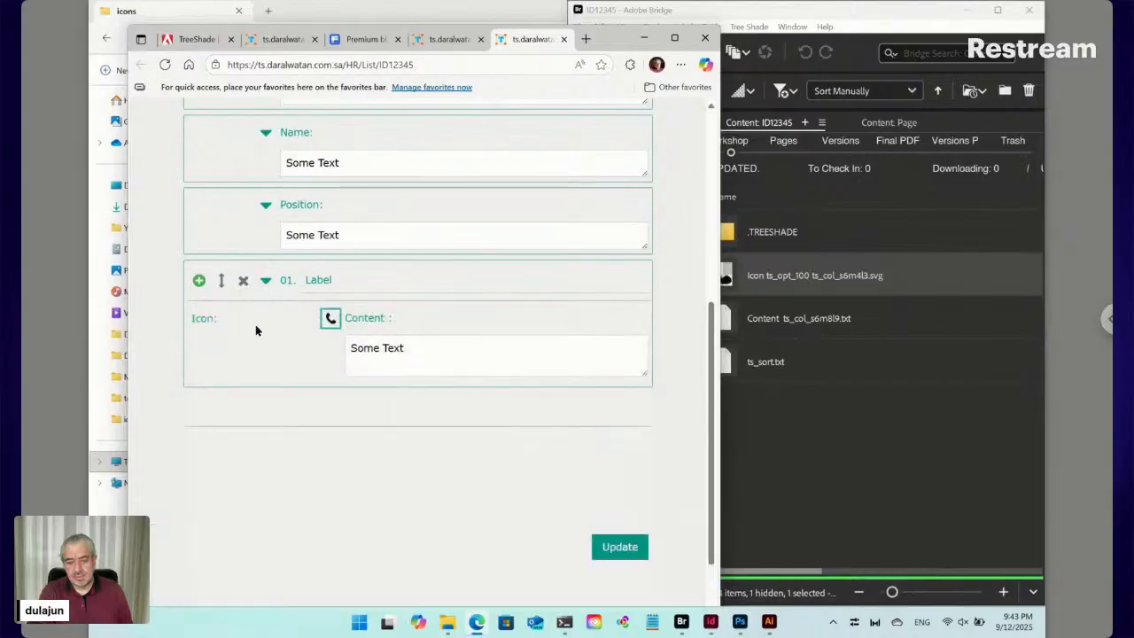
# Change the 01. Label item's icon to the location pin and collapse the item
pyautogui.click(328, 319)
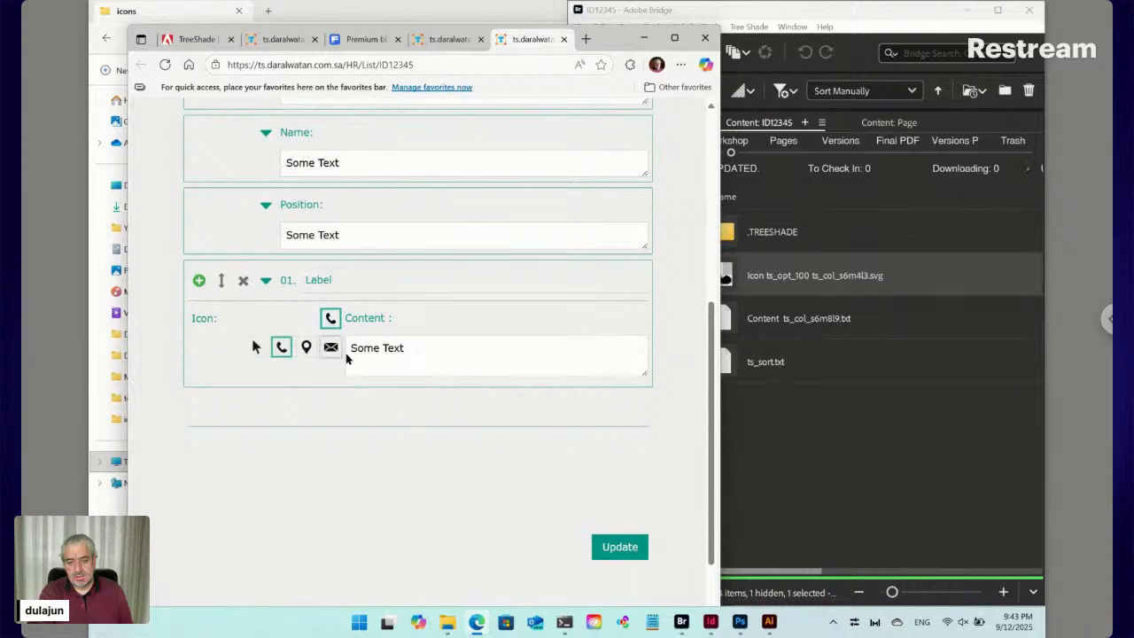
pyautogui.click(330, 346)
pyautogui.click(330, 319)
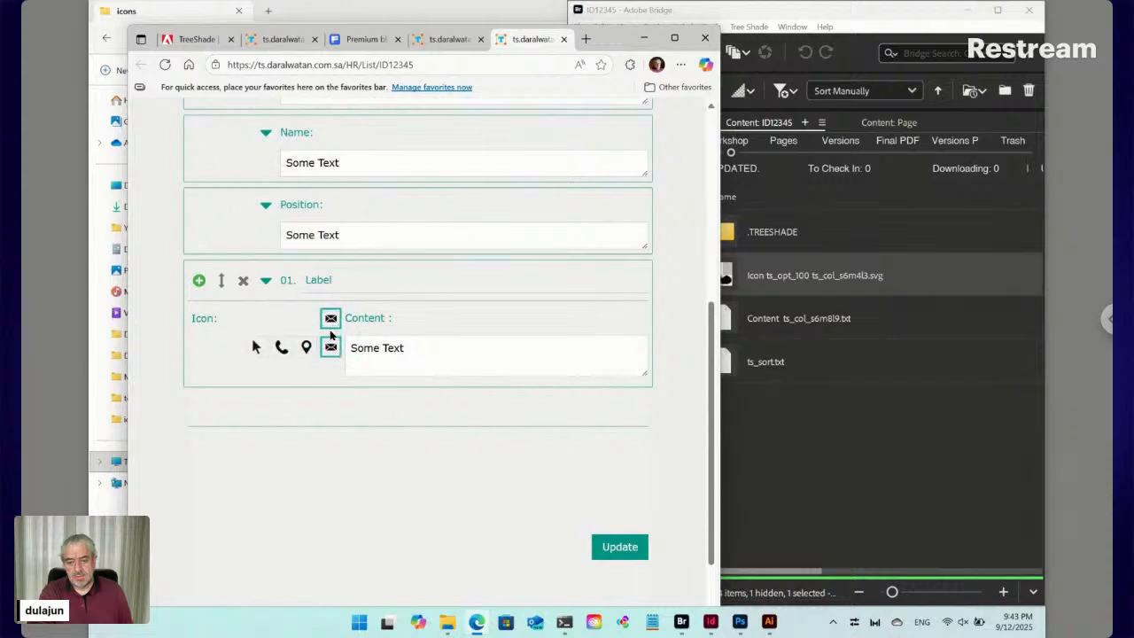
pyautogui.click(310, 346)
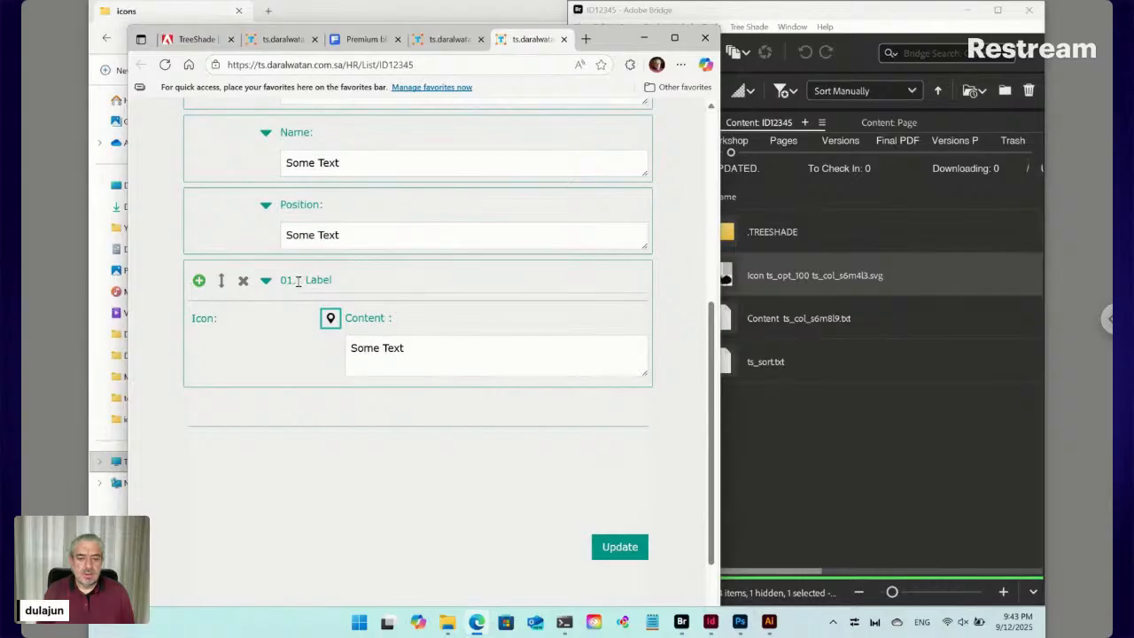
pyautogui.click(266, 281)
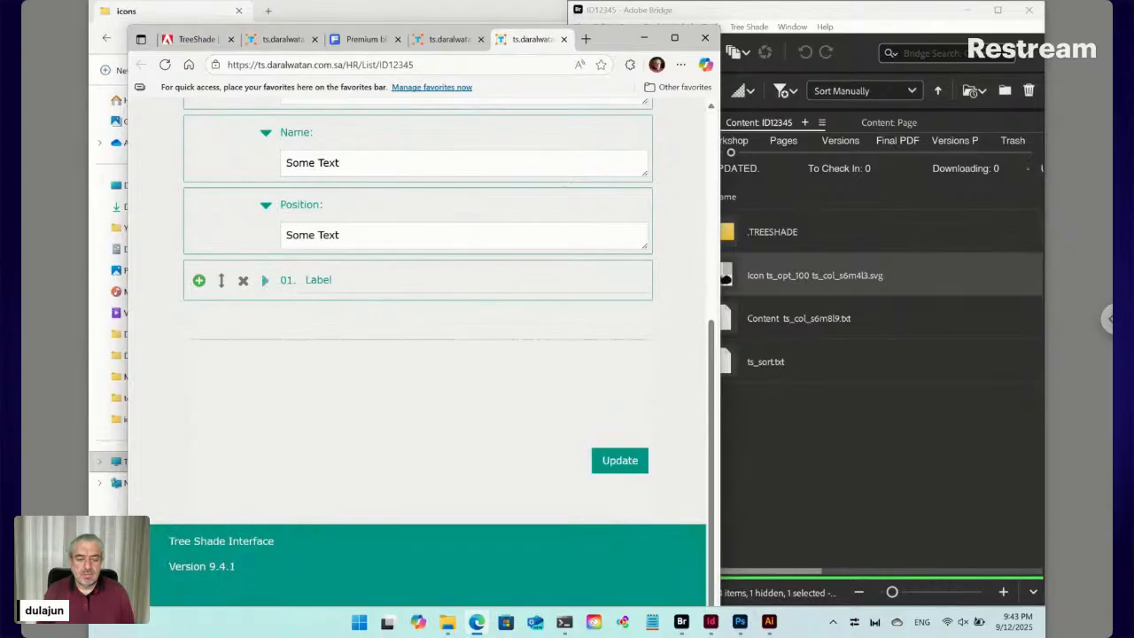
pyautogui.click(843, 401)
# Go back to Contacts and rename ID12345 [Label].txt to ID12345 [Contact].txt
pyautogui.click(579, 52)
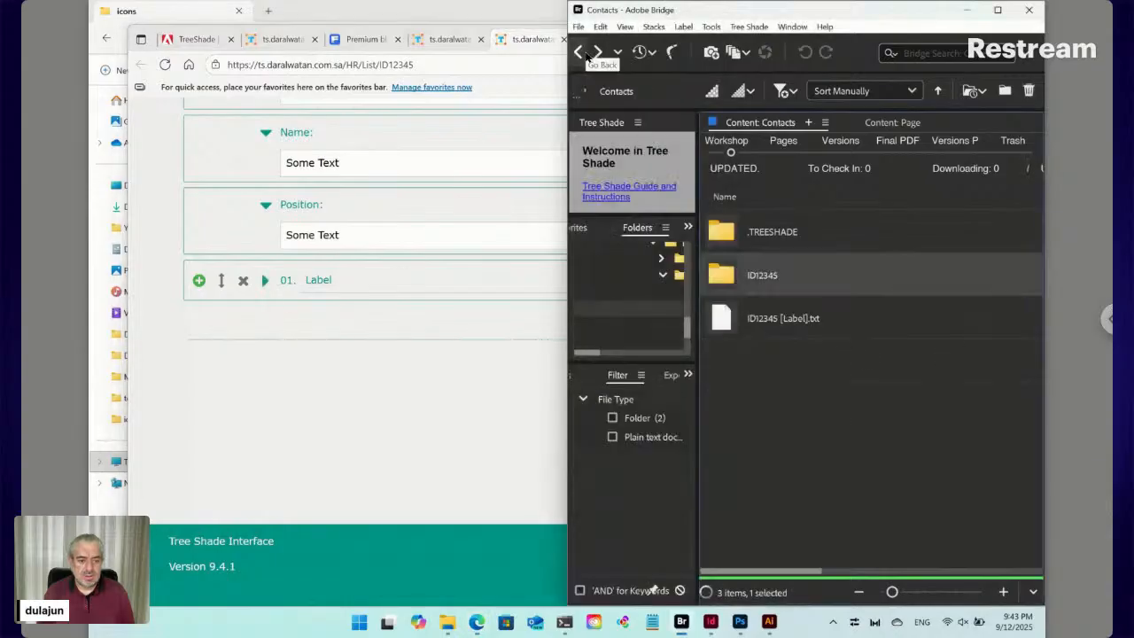
pyautogui.click(797, 332)
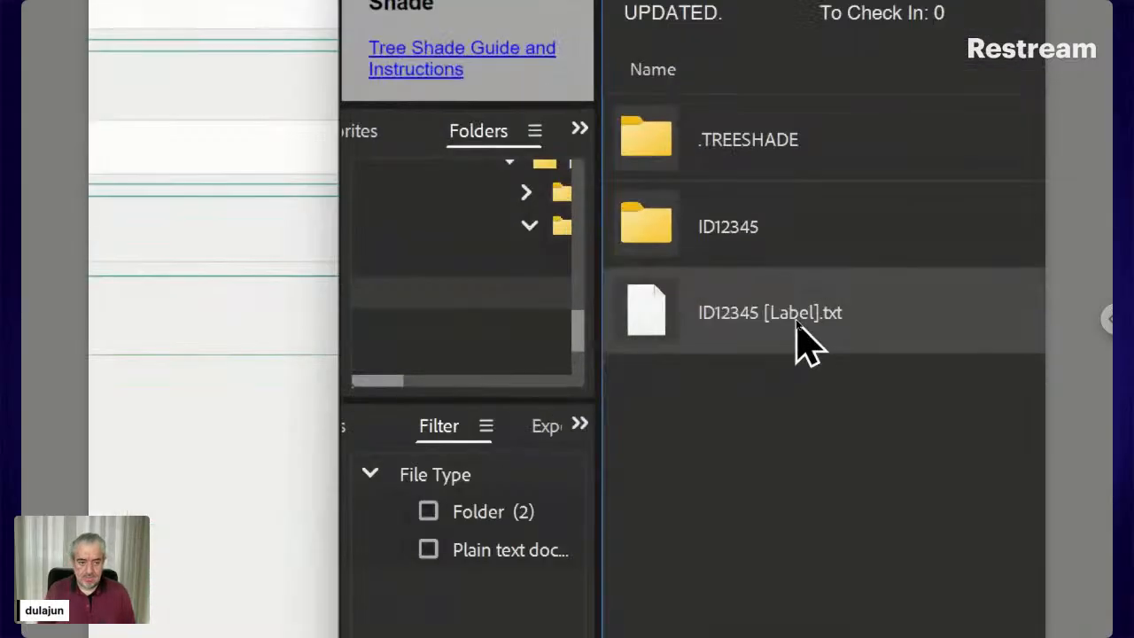
pyautogui.click(798, 322)
pyautogui.click(781, 313)
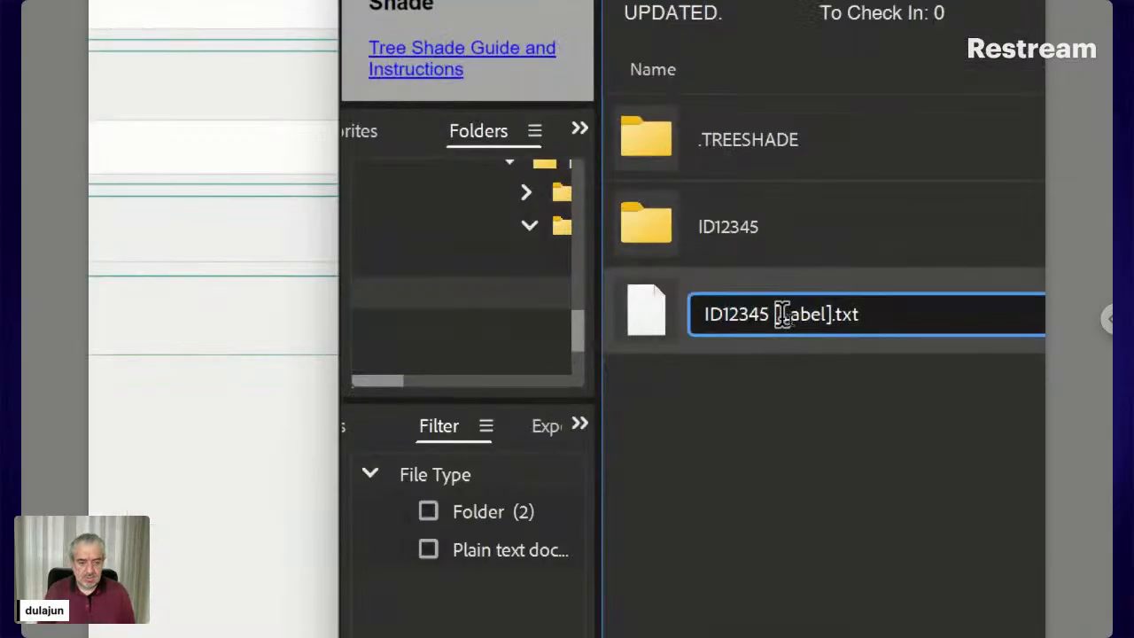
pyautogui.doubleClick(822, 313)
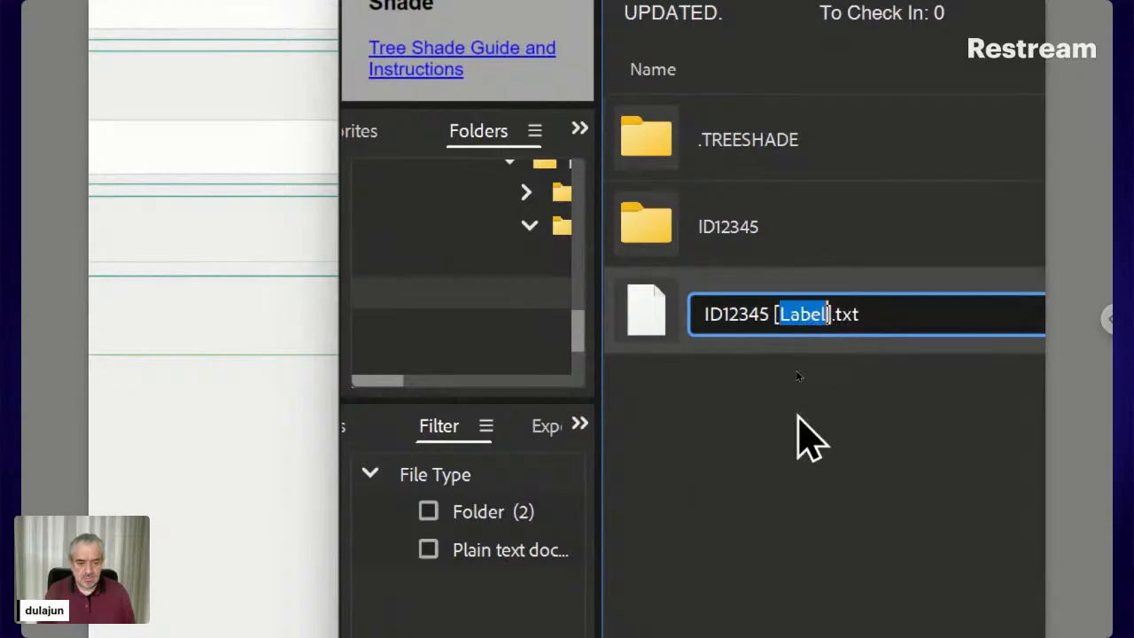
pyautogui.write('Conta')
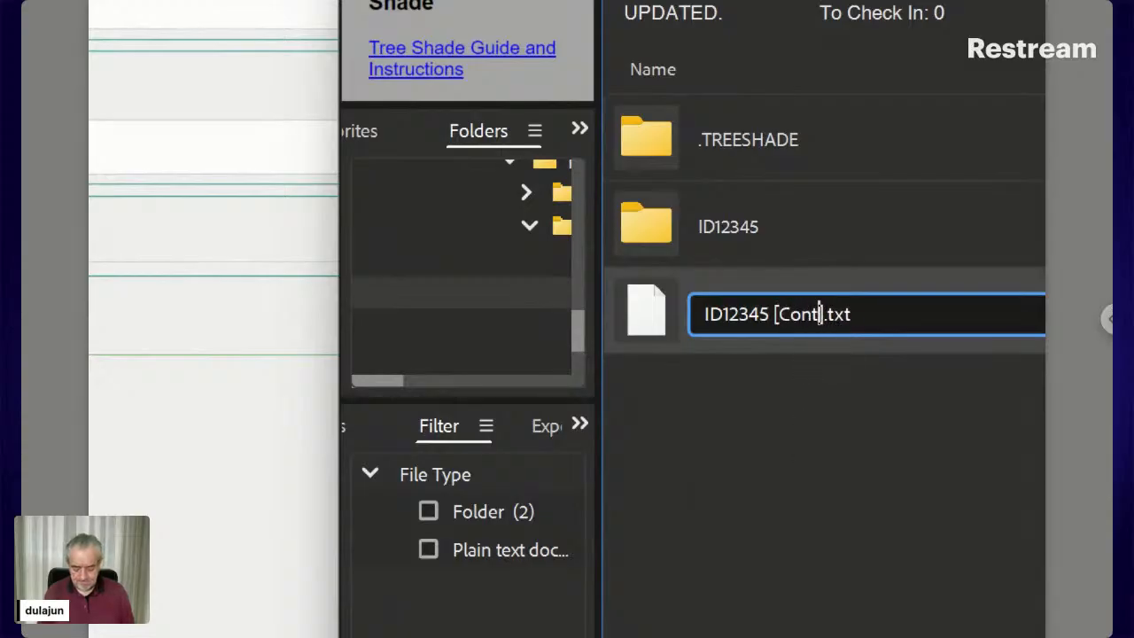
pyautogui.write('ct')
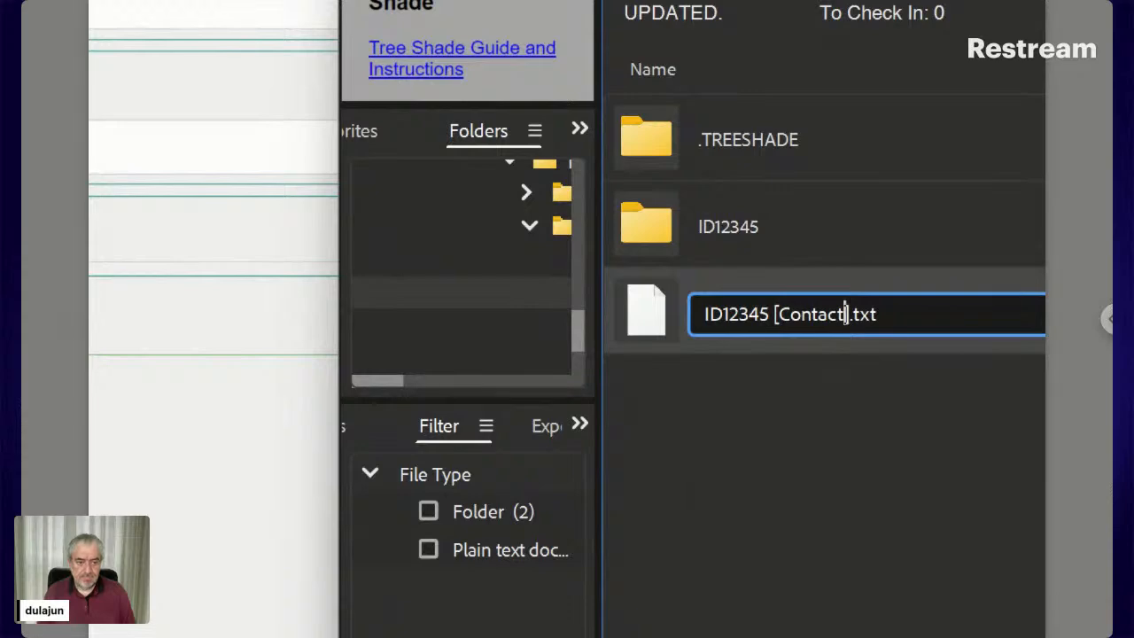
pyautogui.press('Return')
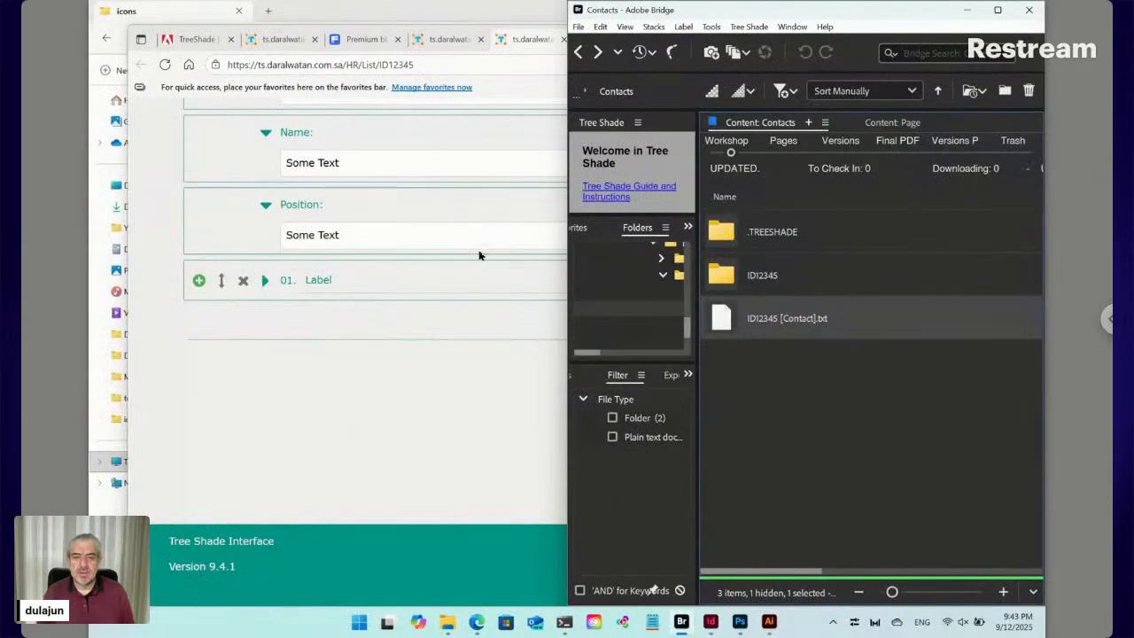
# Reload the Tree Shade form and expand the new 01. Contact item to view its fields
pyautogui.click(166, 67)
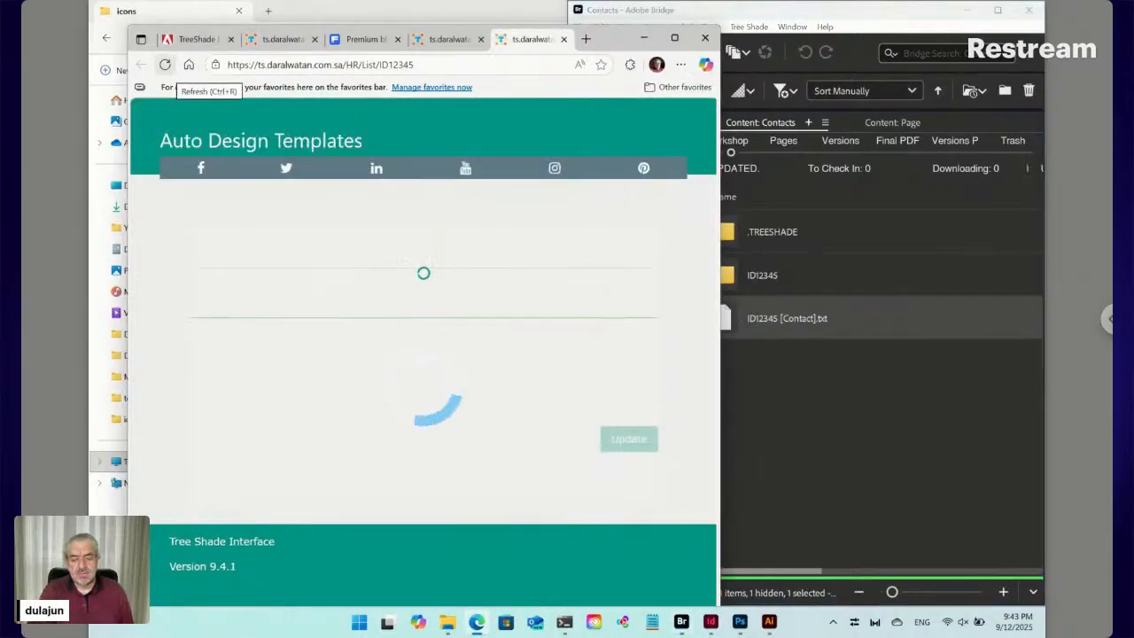
pyautogui.scroll(-2, 371, 255)
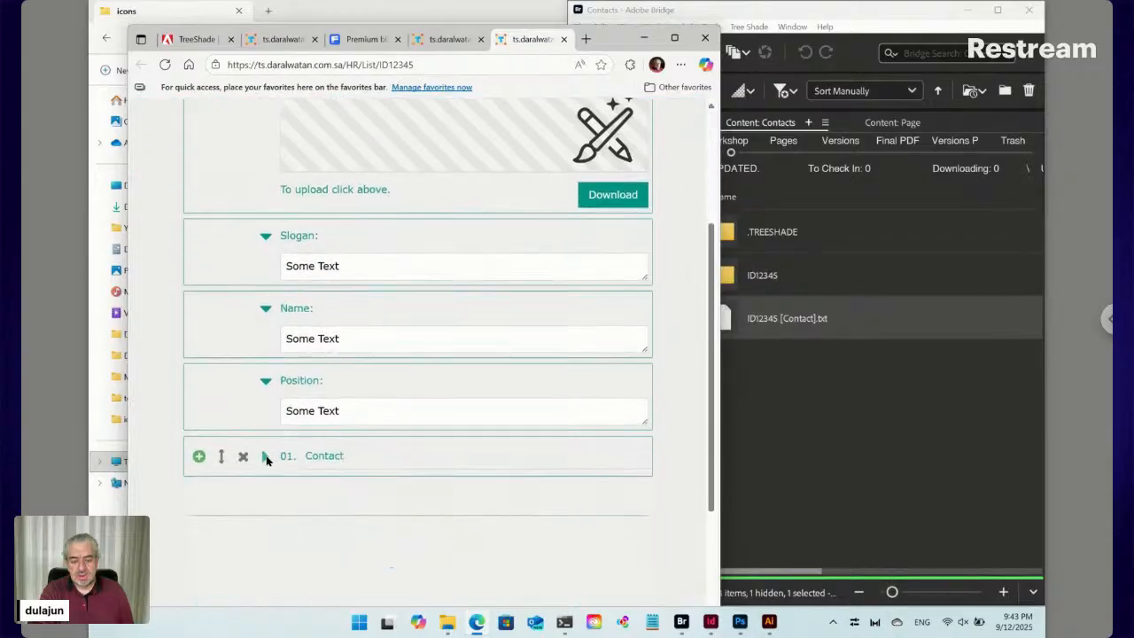
pyautogui.click(265, 457)
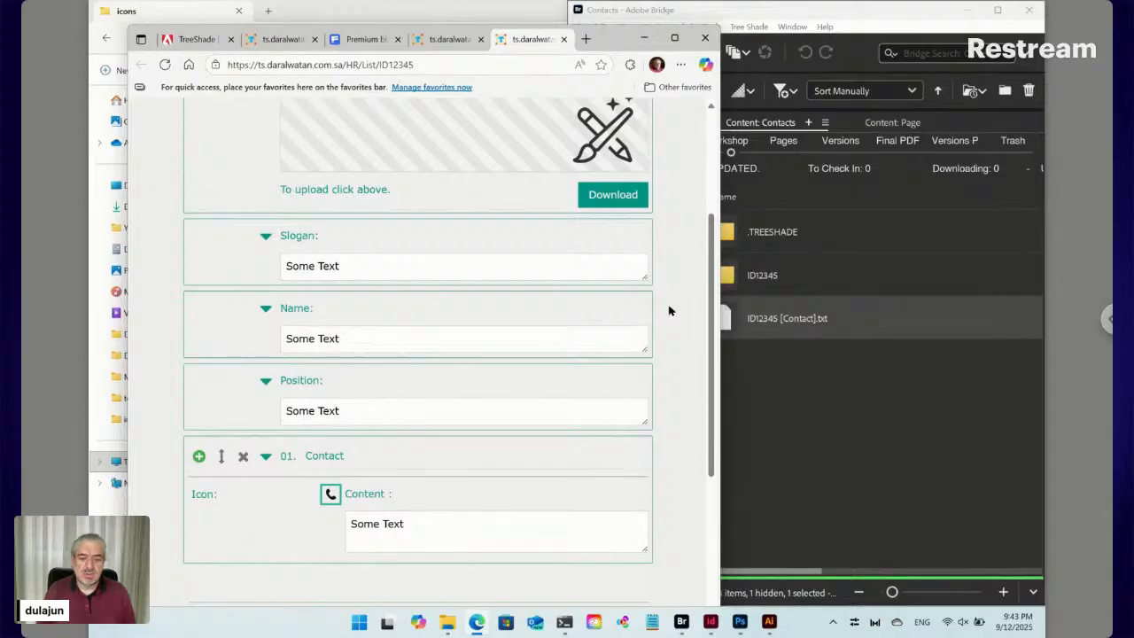
pyautogui.click(765, 405)
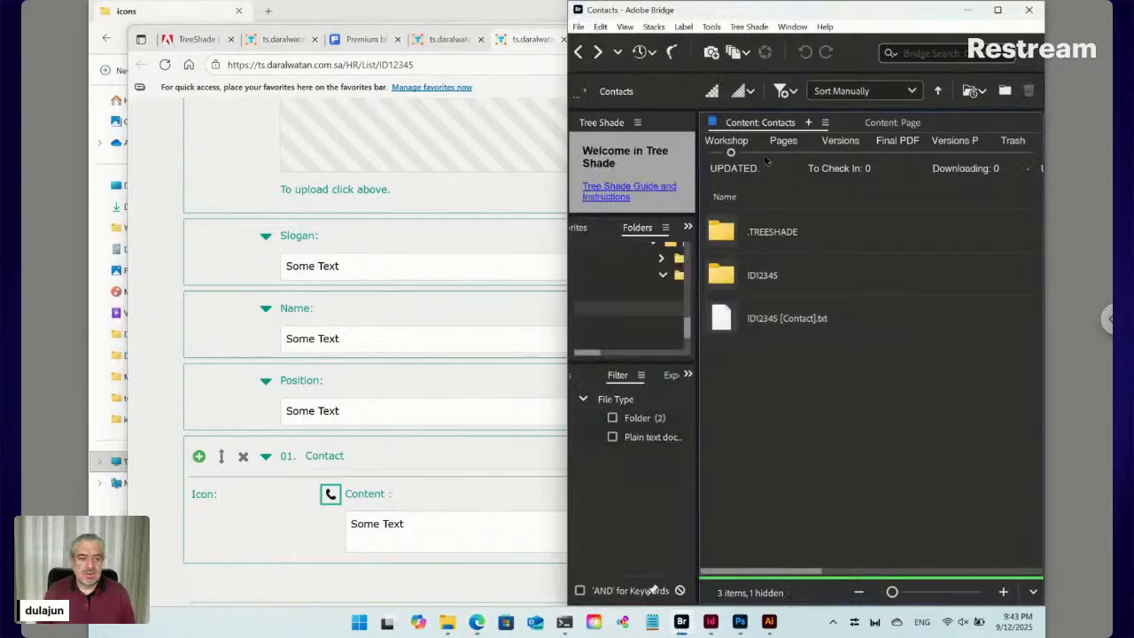
# Navigate back up to the ID12345 folder and maximize the Bridge window
pyautogui.click(581, 53)
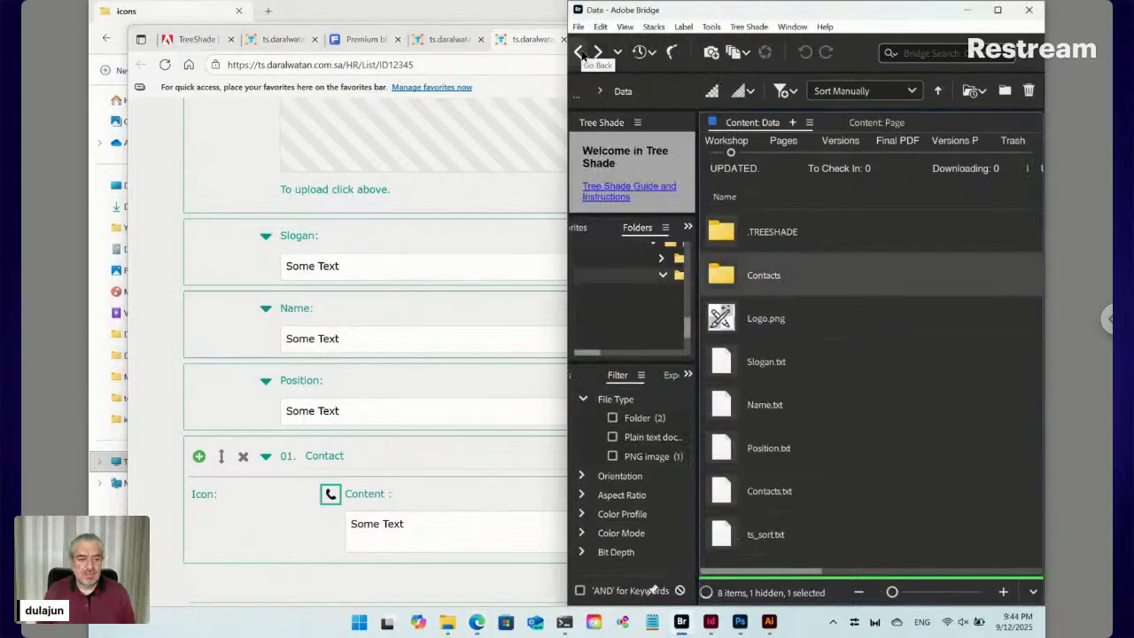
pyautogui.click(581, 53)
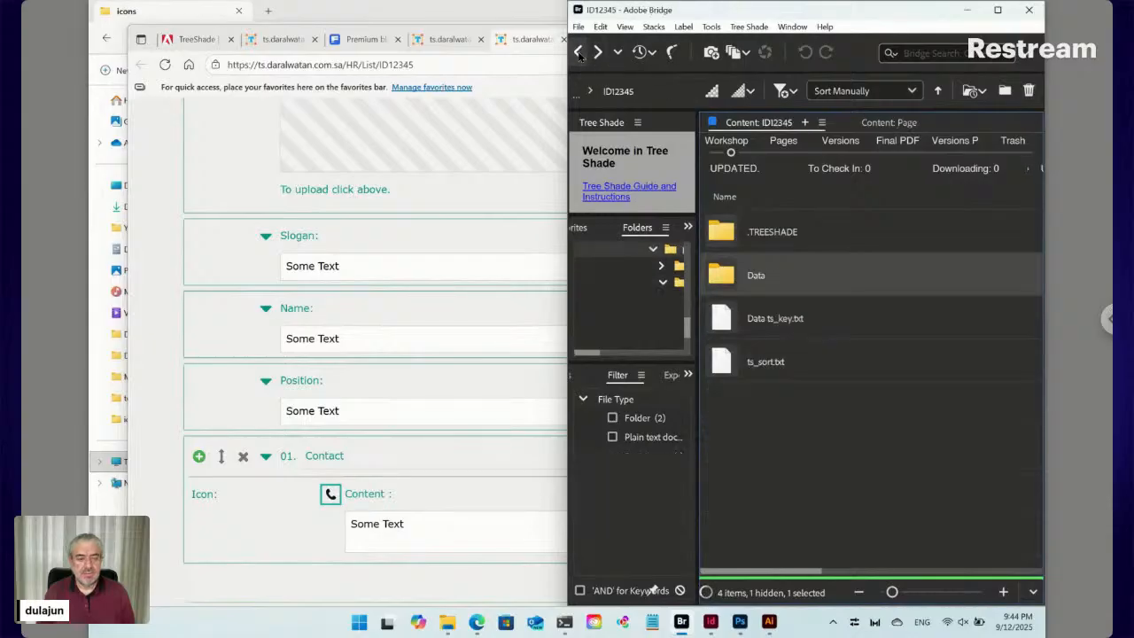
pyautogui.click(998, 10)
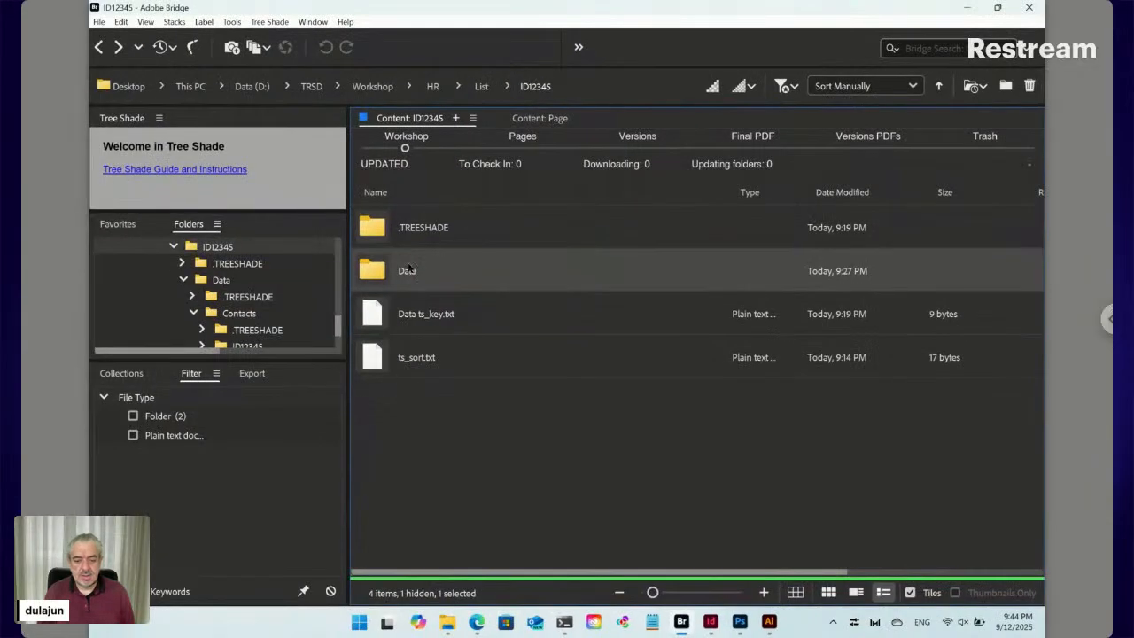
# Create a new InDesign file named Layout via Tree Shade > New > Creative Cloud > InDesign
pyautogui.click(279, 24)
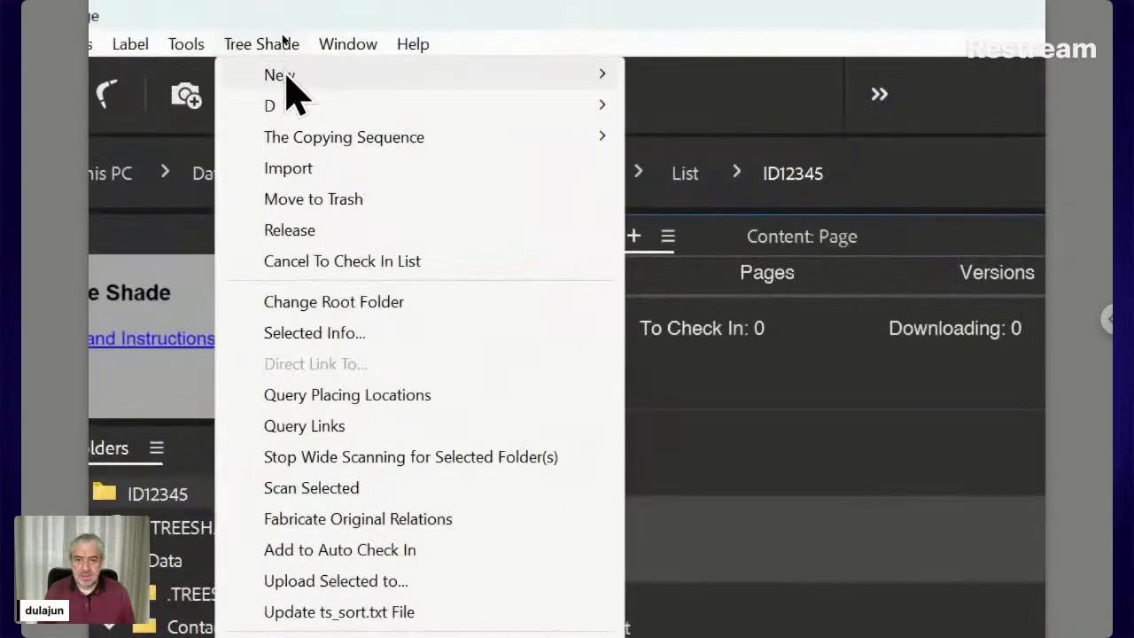
pyautogui.moveTo(408, 43)
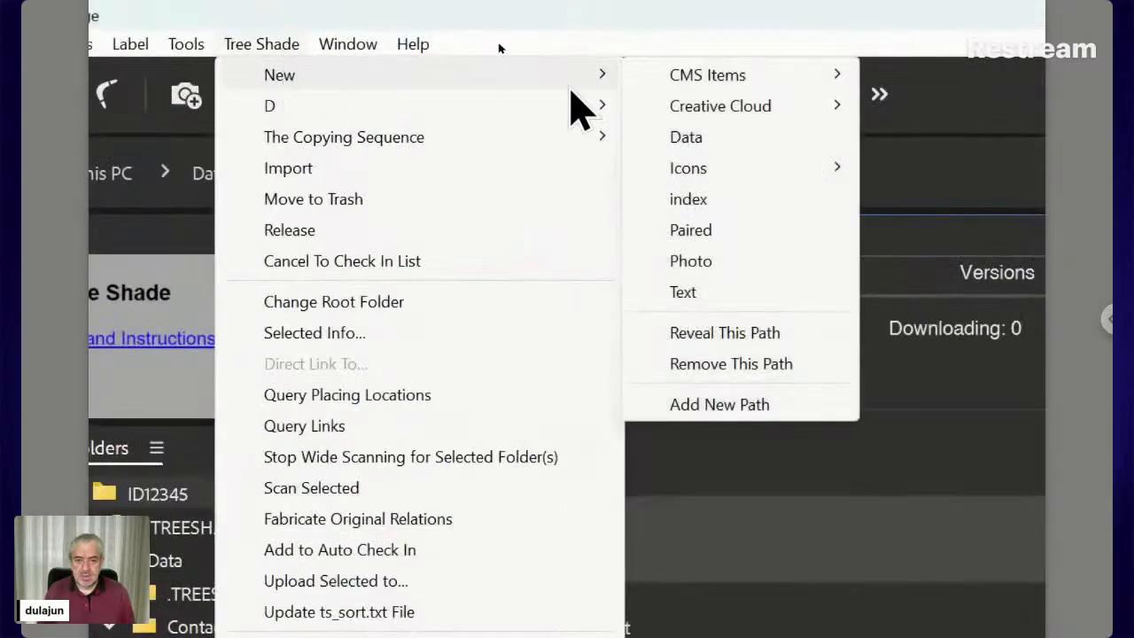
pyautogui.moveTo(775, 114)
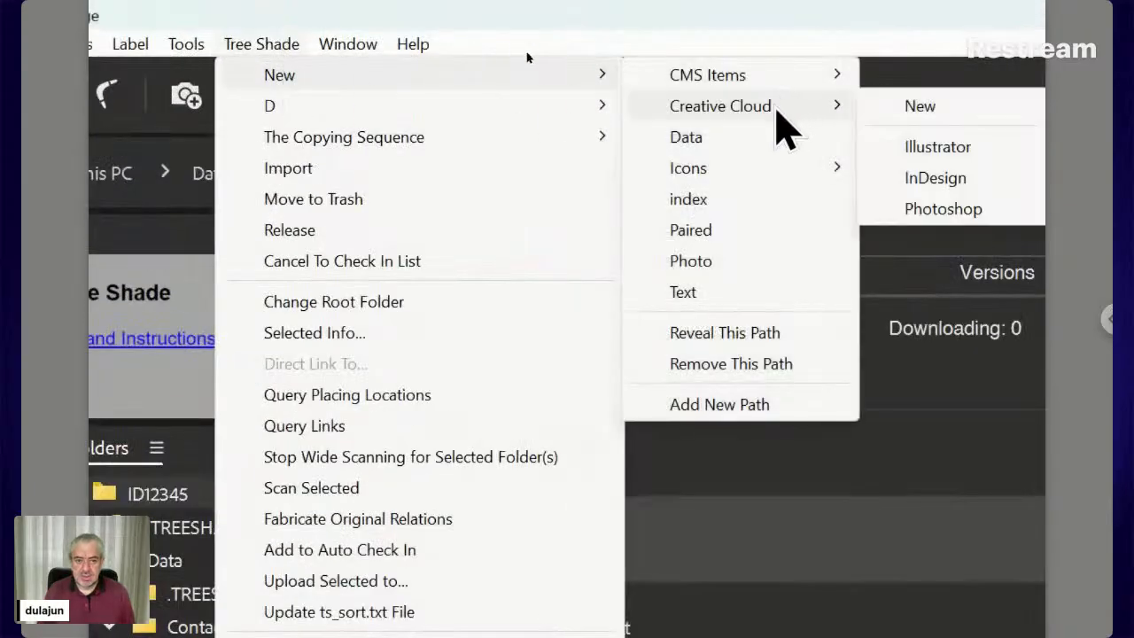
pyautogui.click(921, 179)
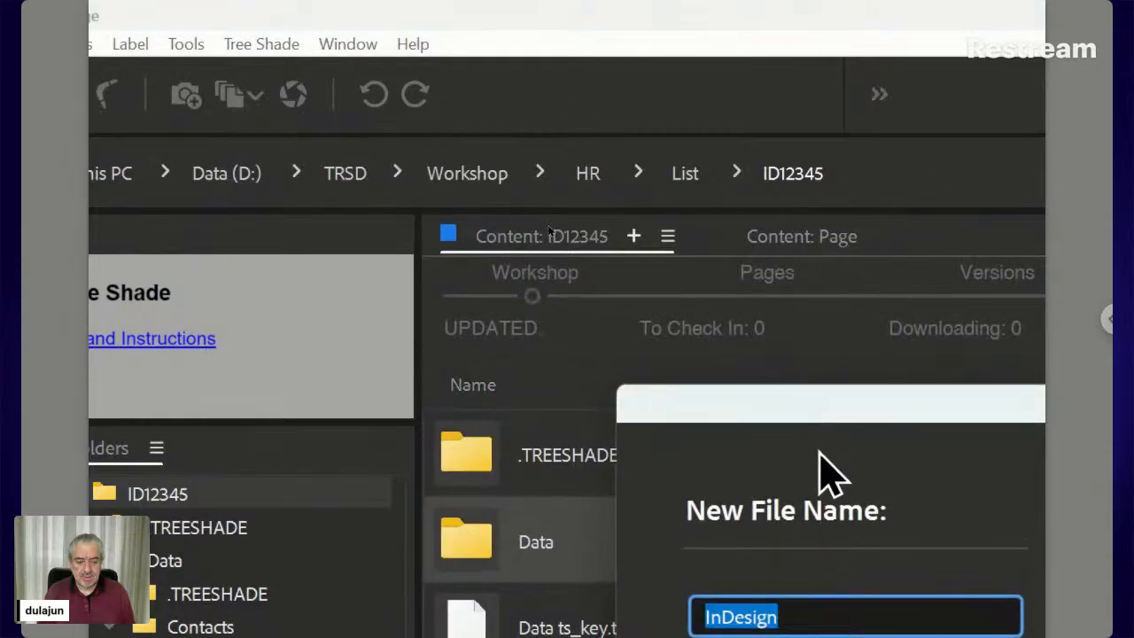
pyautogui.moveTo(807, 405); pyautogui.dragTo(729, 241)
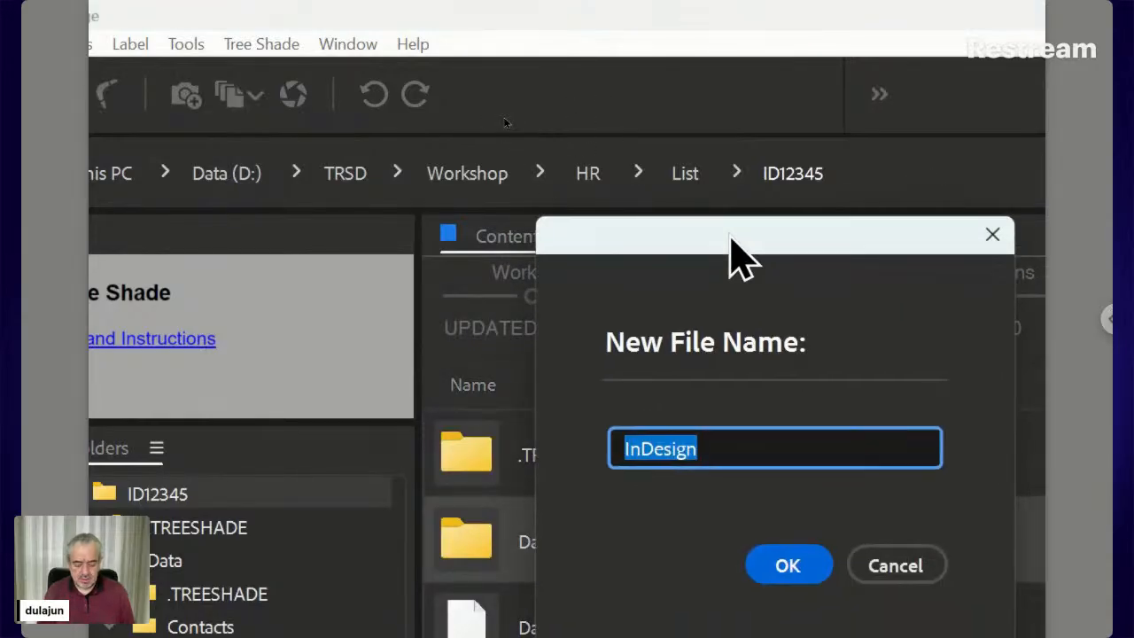
pyautogui.write('Layout')
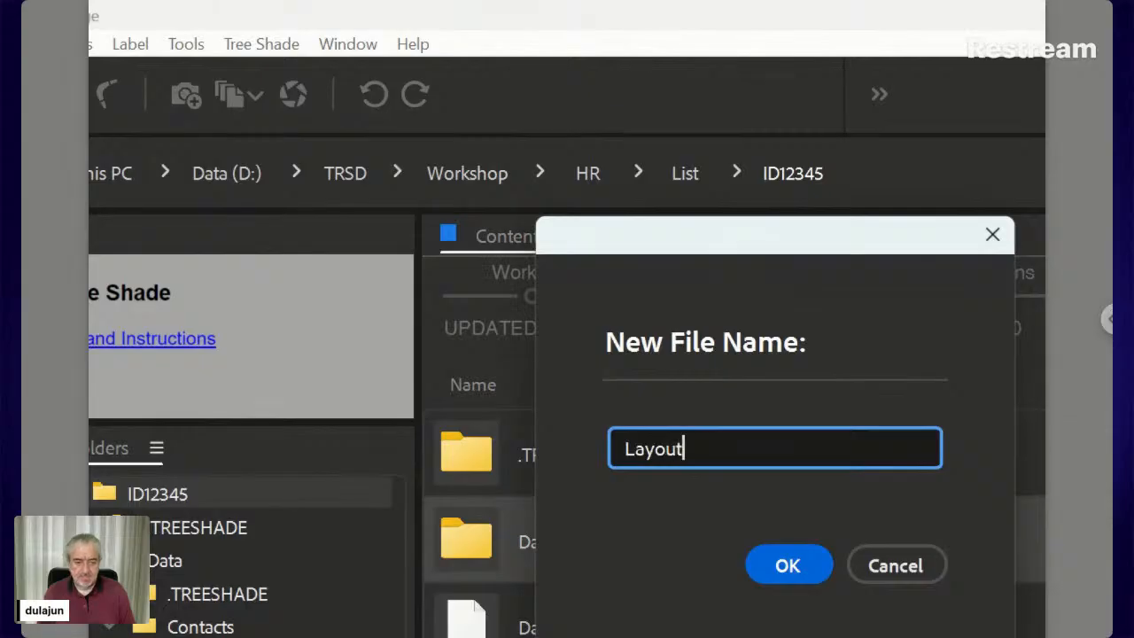
pyautogui.press('Return')
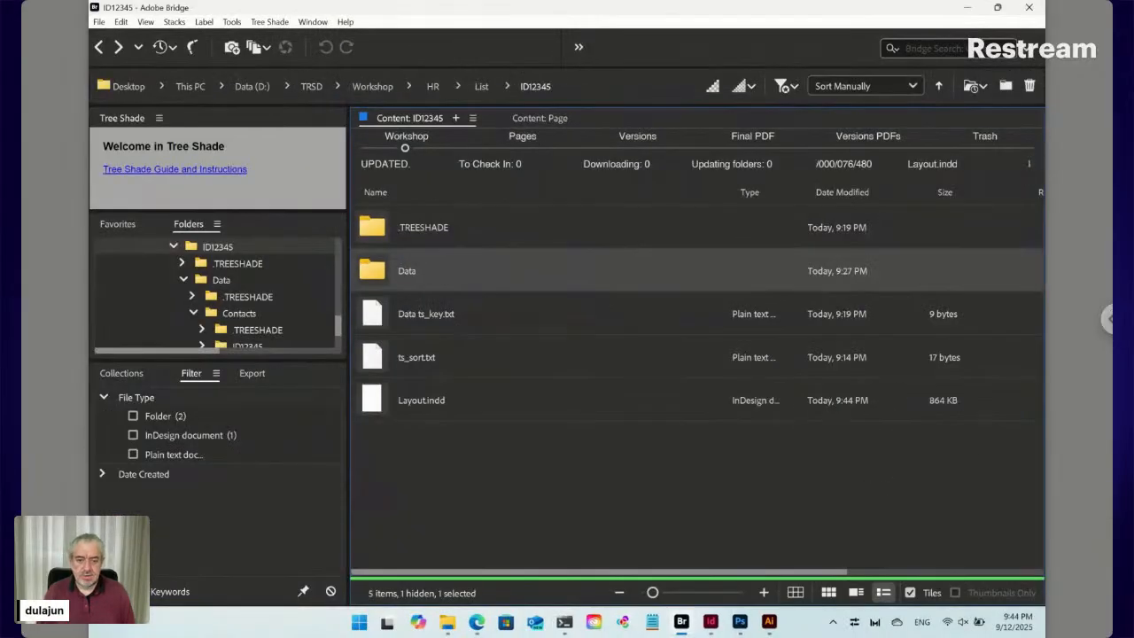
# Open Layout.indd and set its page to 86 mm wide by 54 mm high in Document Setup
pyautogui.click(381, 402)
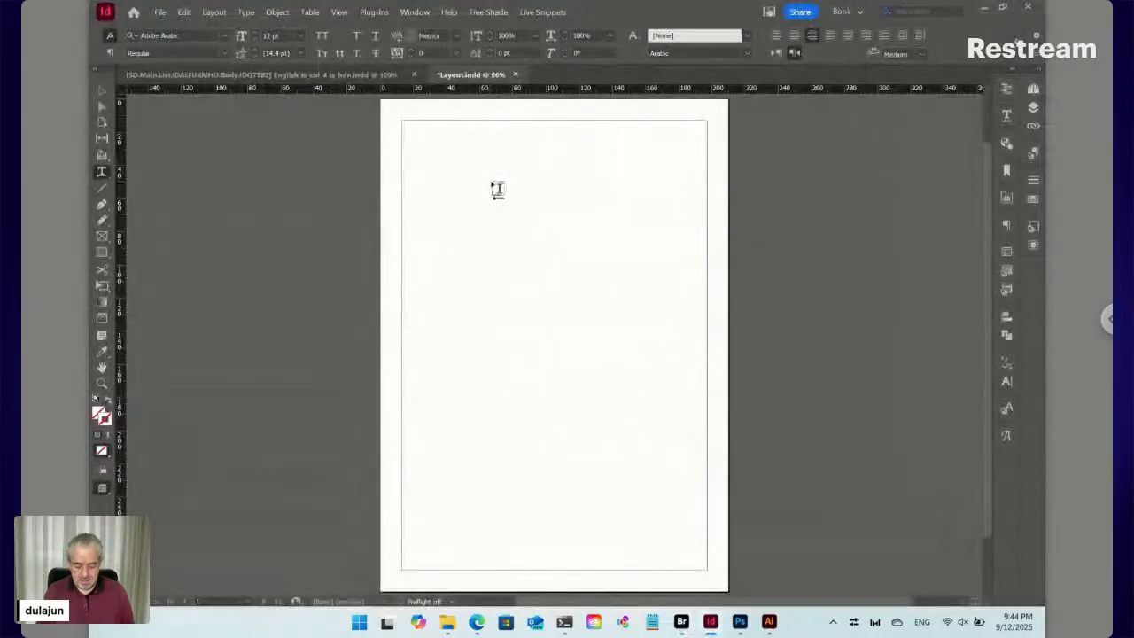
pyautogui.hotkey('ctrl', 'alt', 'p')
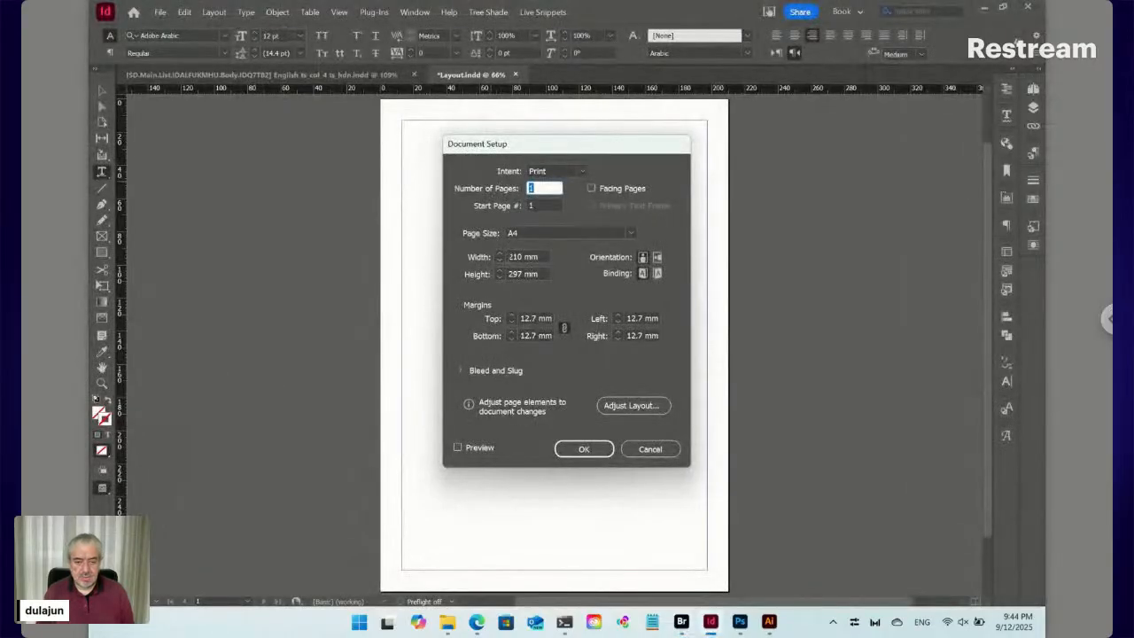
pyautogui.click(486, 262)
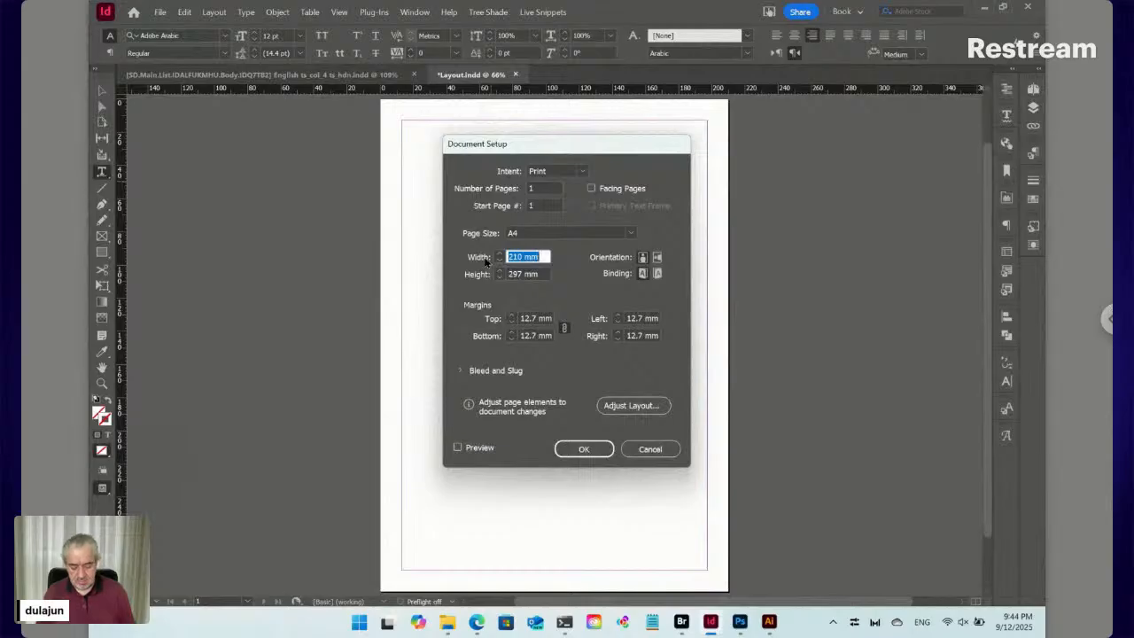
pyautogui.write('6')
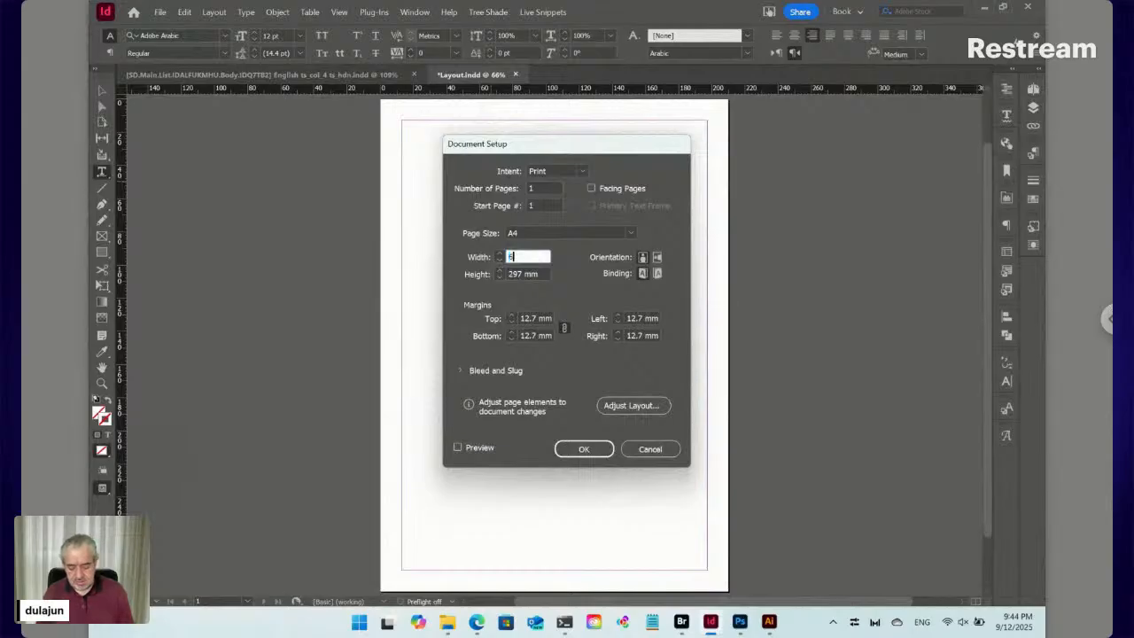
pyautogui.write('8')
pyautogui.press('Tab')
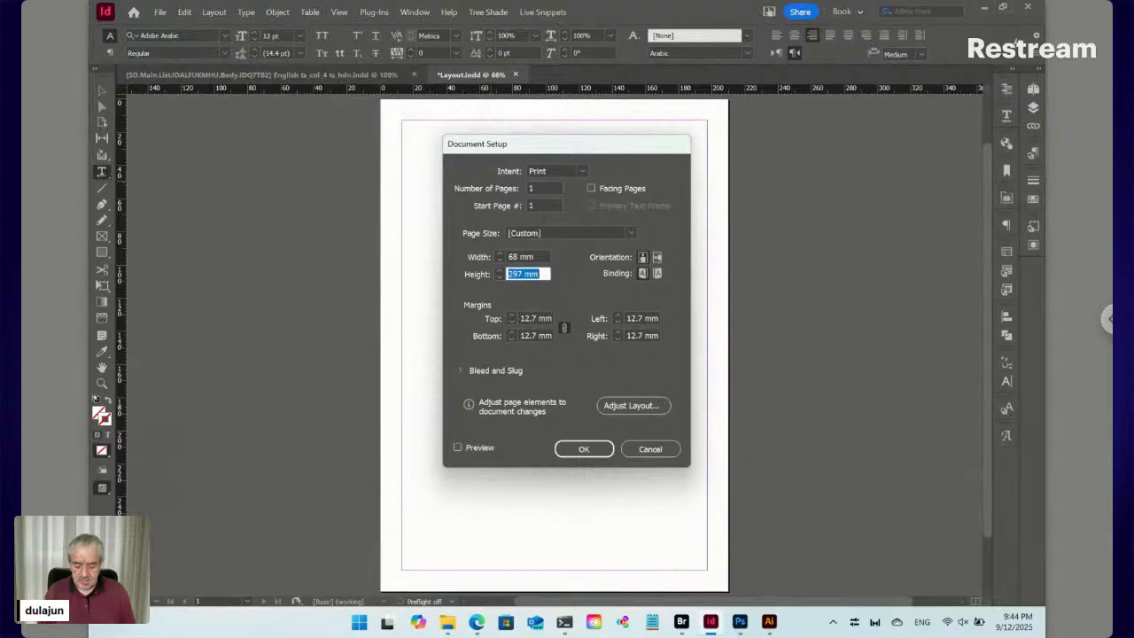
pyautogui.write('54')
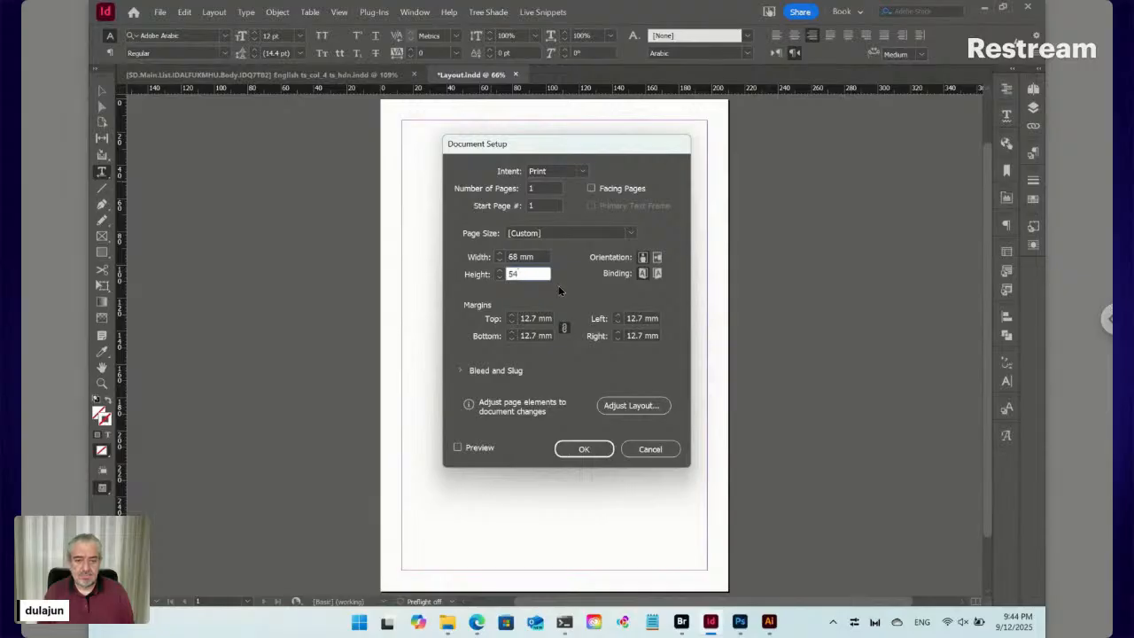
pyautogui.click(589, 450)
pyautogui.hotkey('shift', 'Tab')
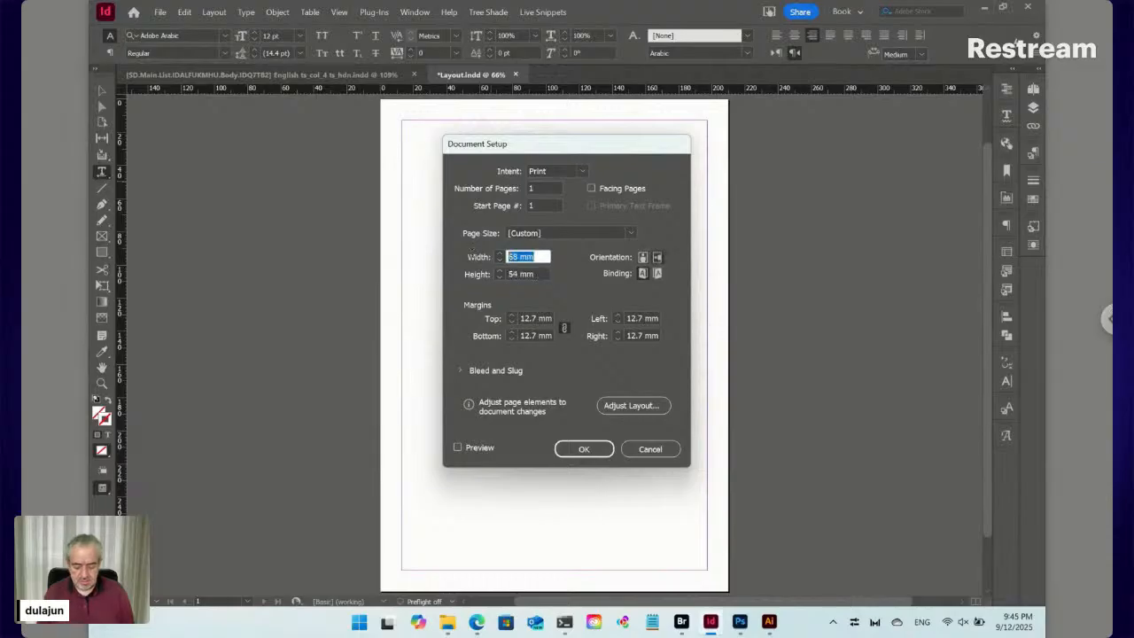
pyautogui.write('86')
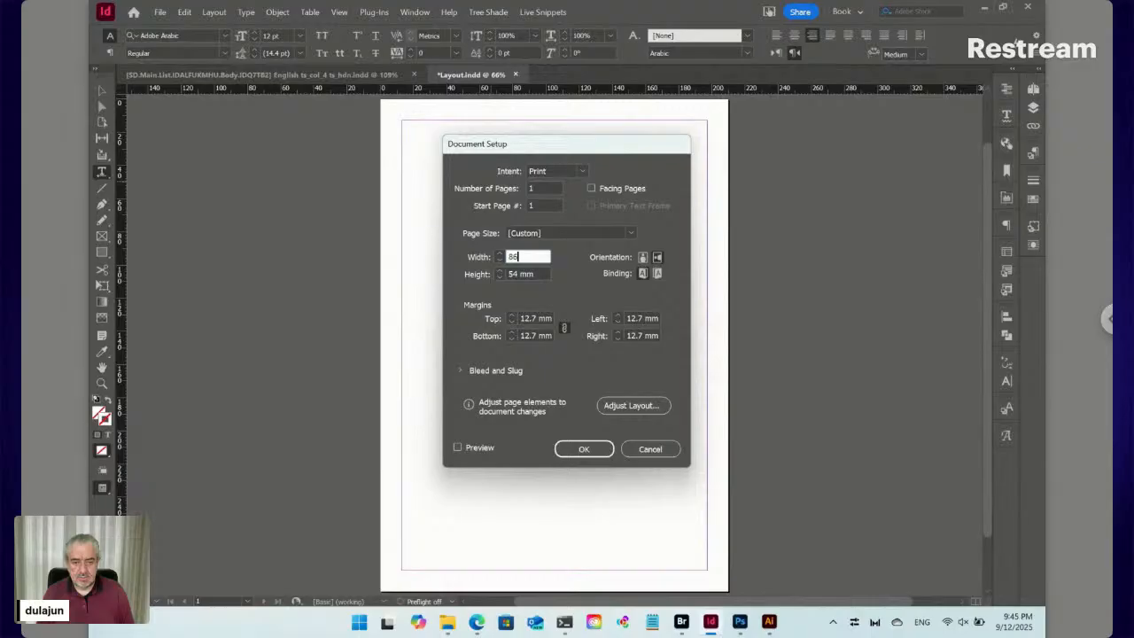
pyautogui.press('Tab')
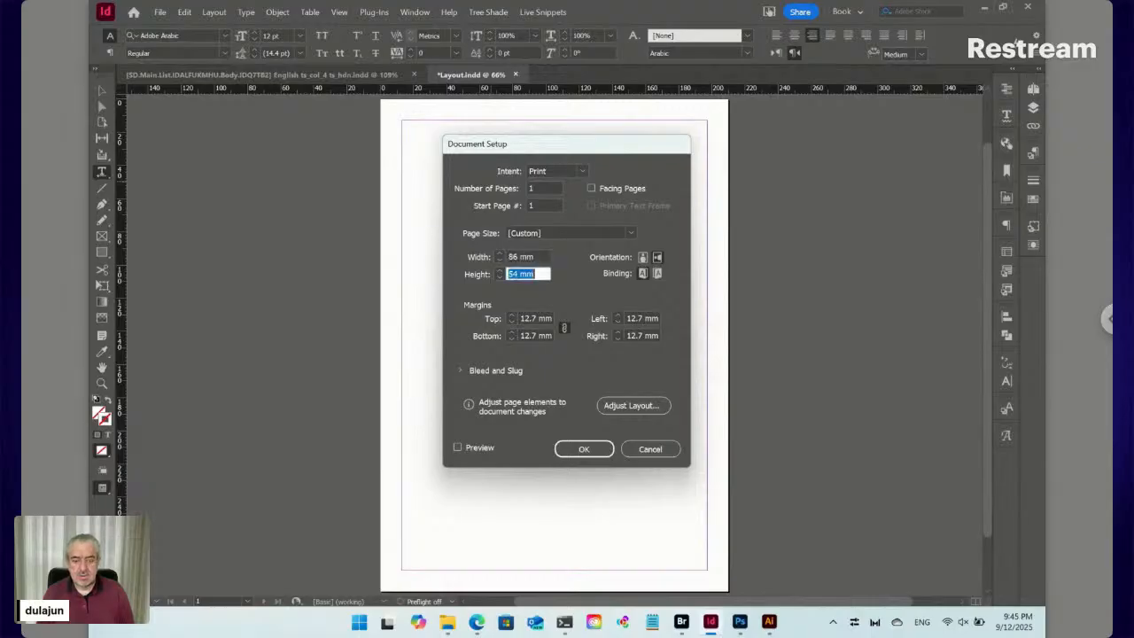
pyautogui.click(576, 448)
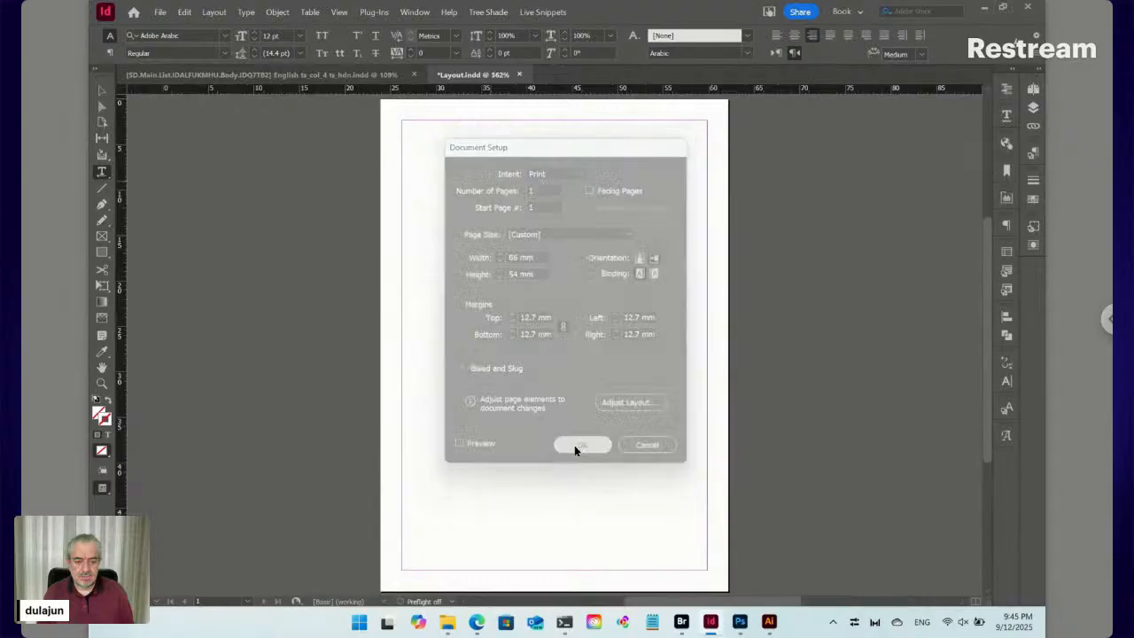
pyautogui.hotkey('ctrl', '-')
pyautogui.hotkey('ctrl', '-')
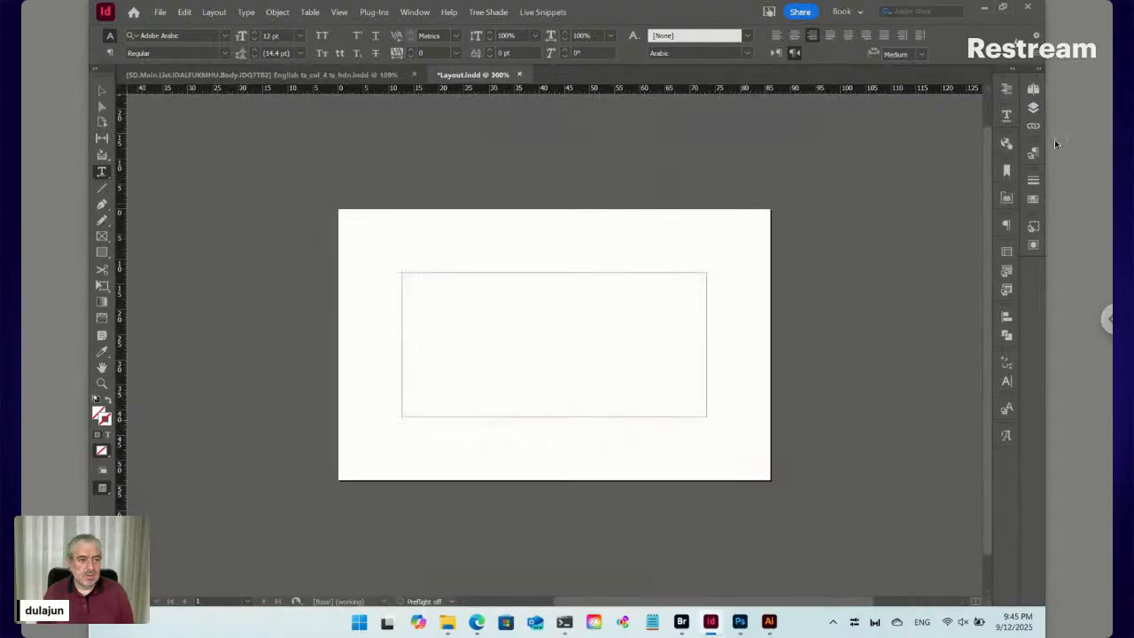
# Reduce the linked page margins to 8 mm in Margins and Columns
pyautogui.click(1033, 89)
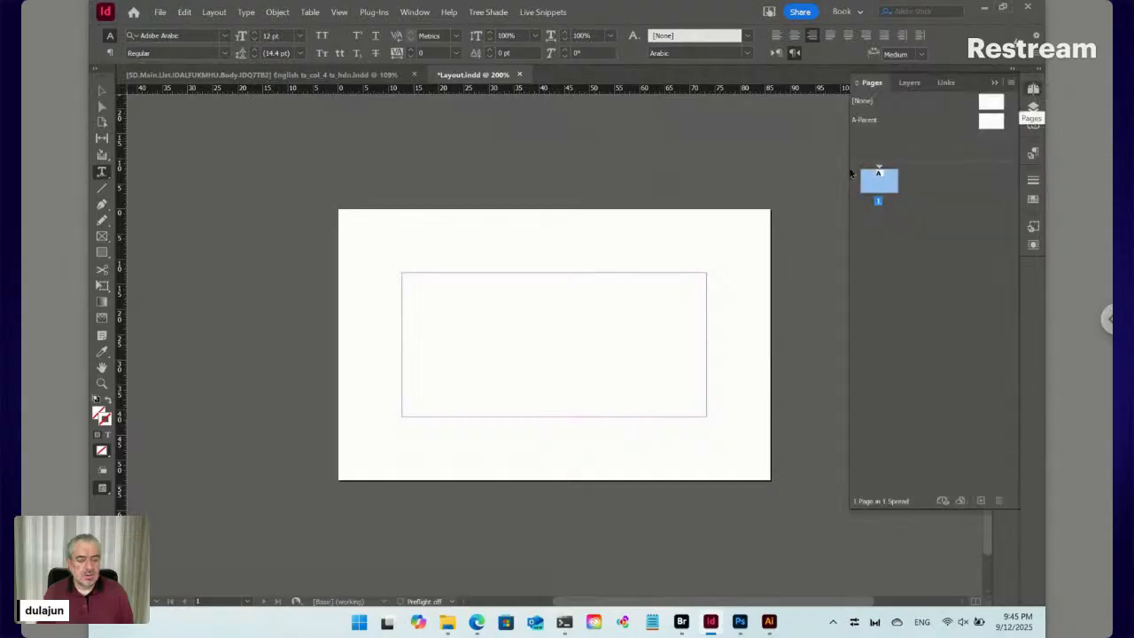
pyautogui.click(213, 12)
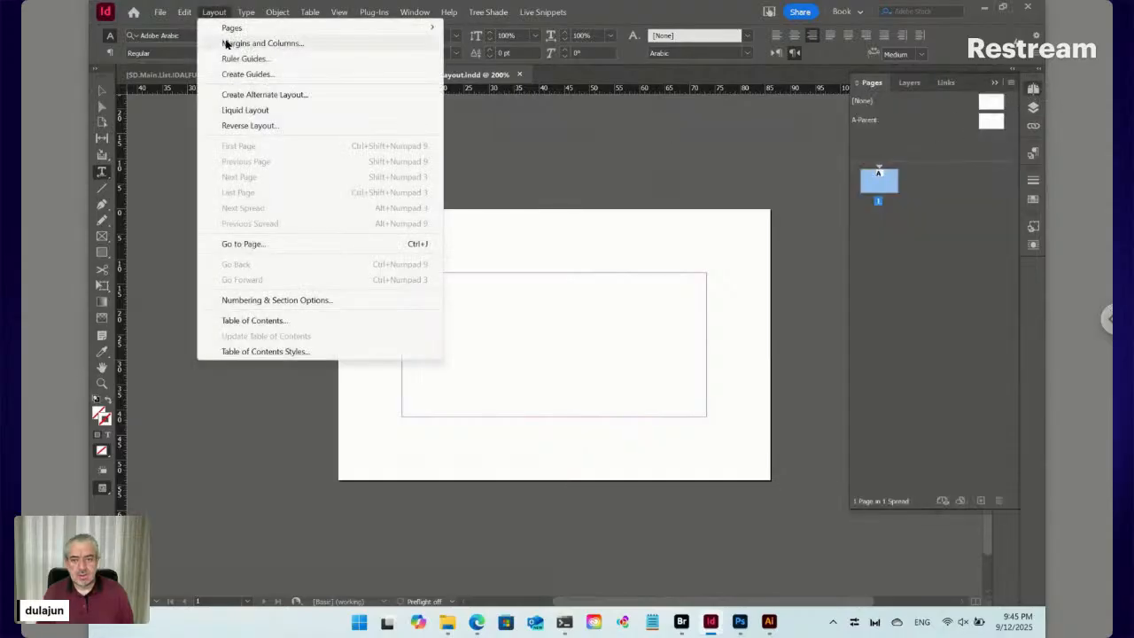
pyautogui.click(226, 43)
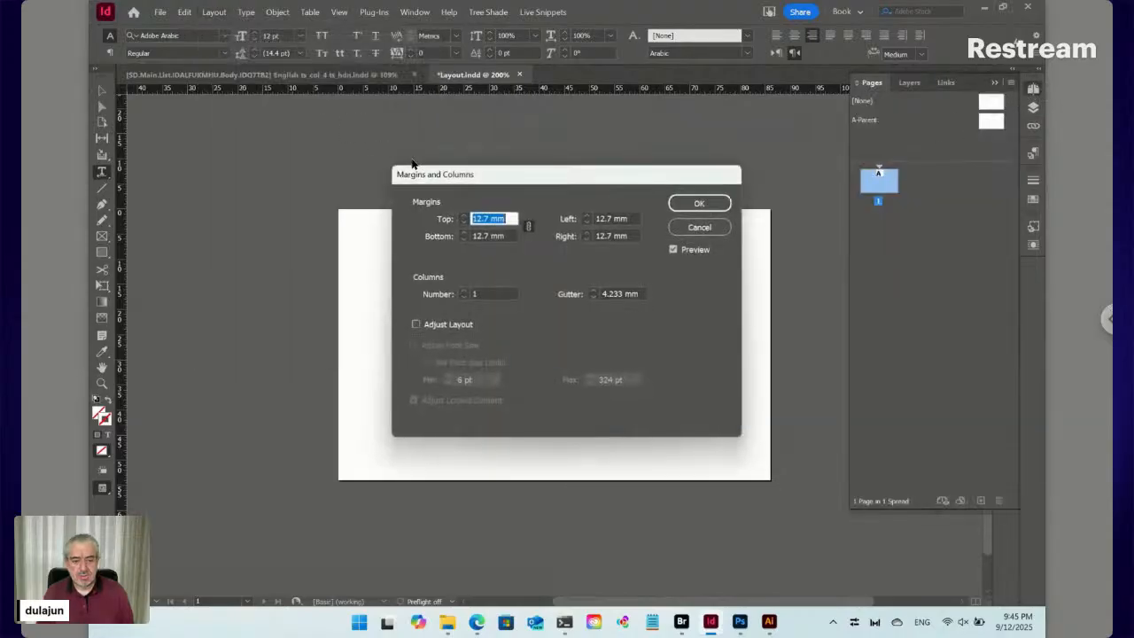
pyautogui.click(464, 223)
pyautogui.click(465, 222)
pyautogui.click(464, 223)
pyautogui.click(464, 223)
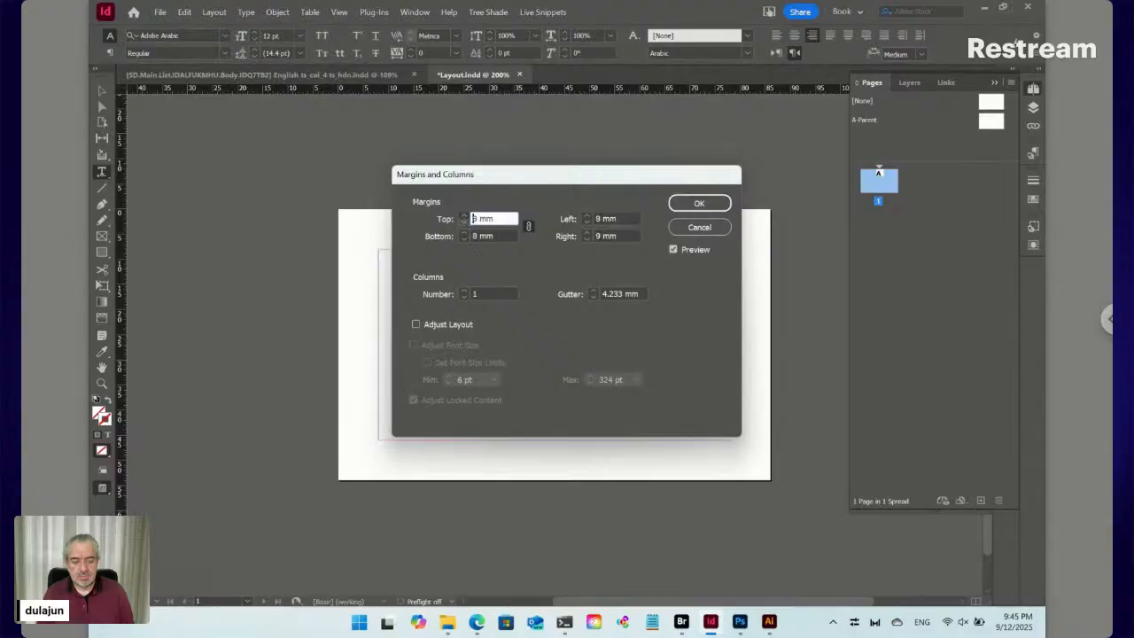
pyautogui.click(709, 203)
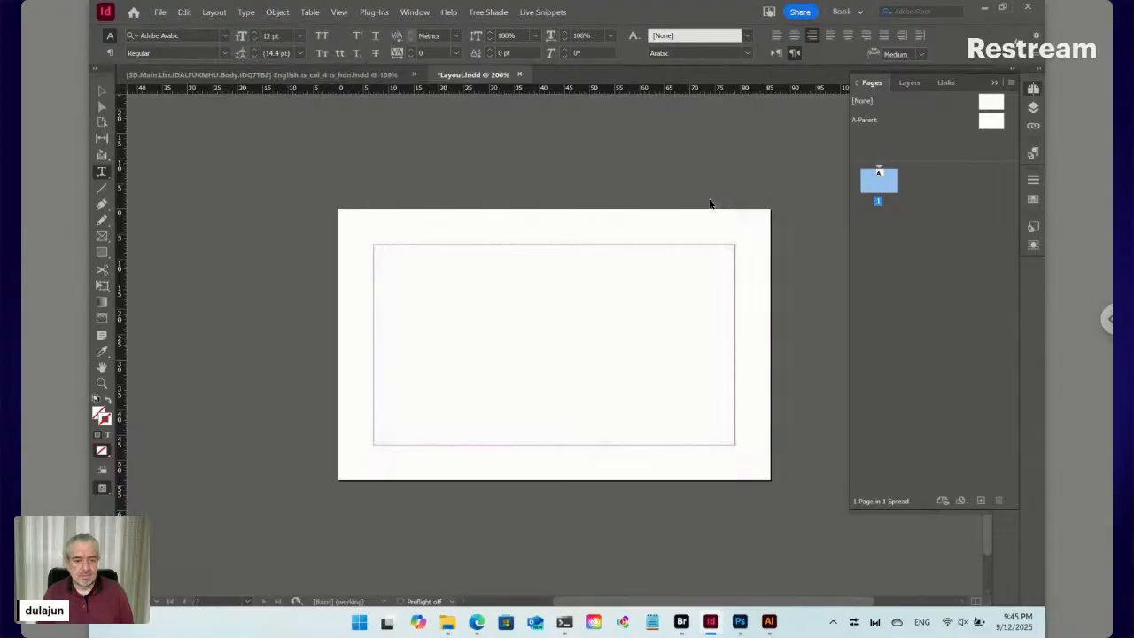
# Recheck Document Setup without changes, then switch over to Adobe Illustrator
pyautogui.hotkey('ctrl', 'alt', 'p')
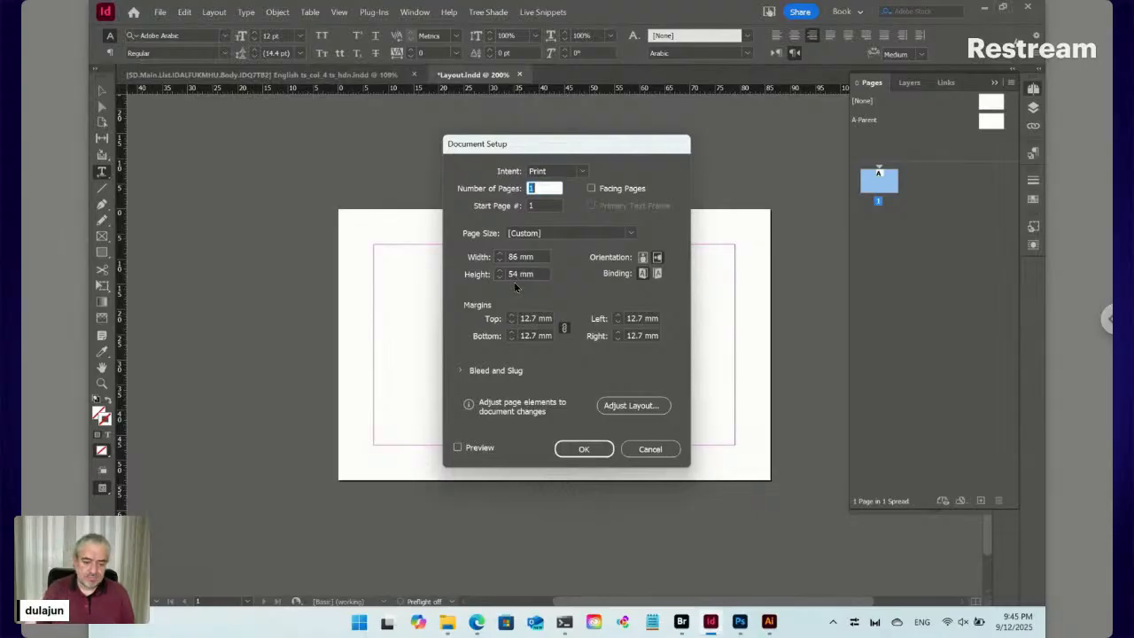
pyautogui.press('Escape')
pyautogui.click(769, 622)
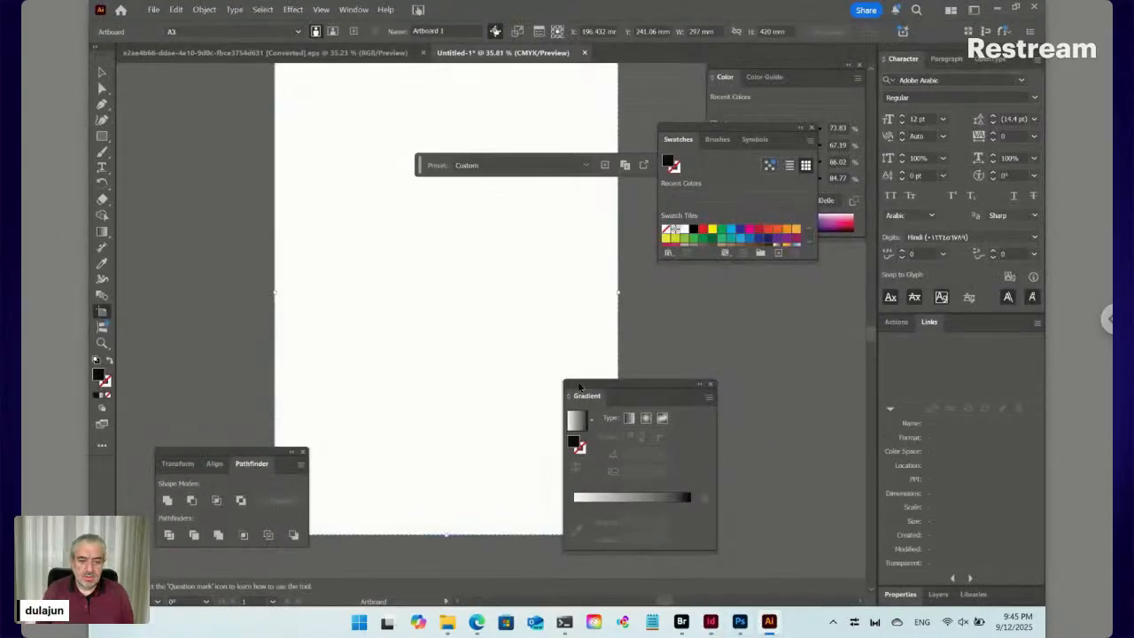
# Close Untitled-1 without saving, exit isolation mode and zoom out to show both cards
pyautogui.click(584, 52)
pyautogui.click(619, 328)
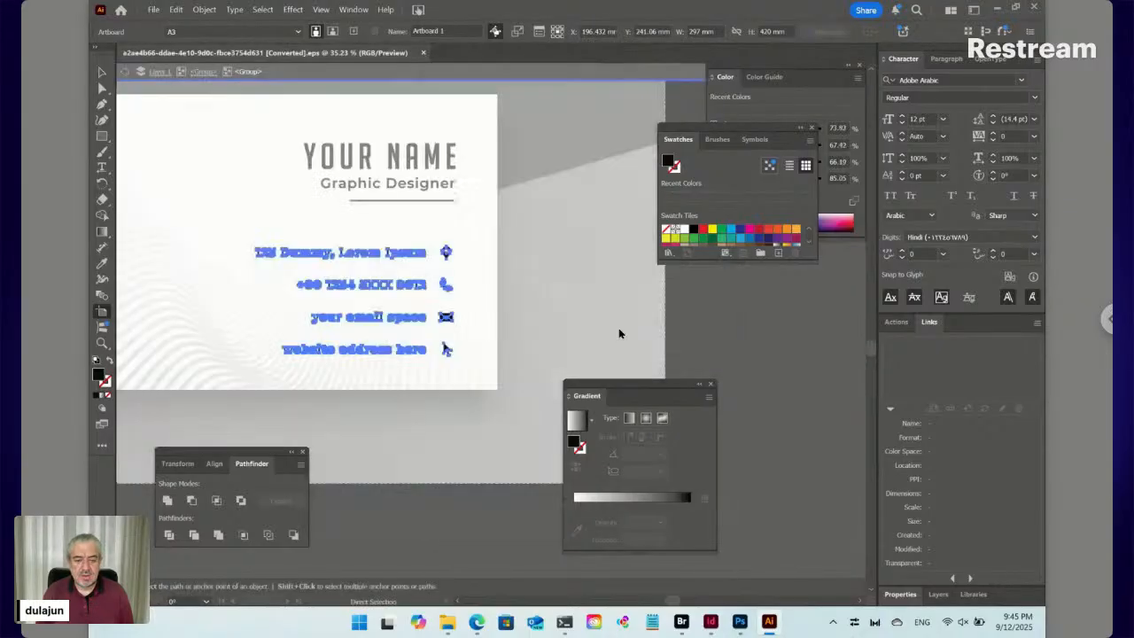
pyautogui.click(127, 75)
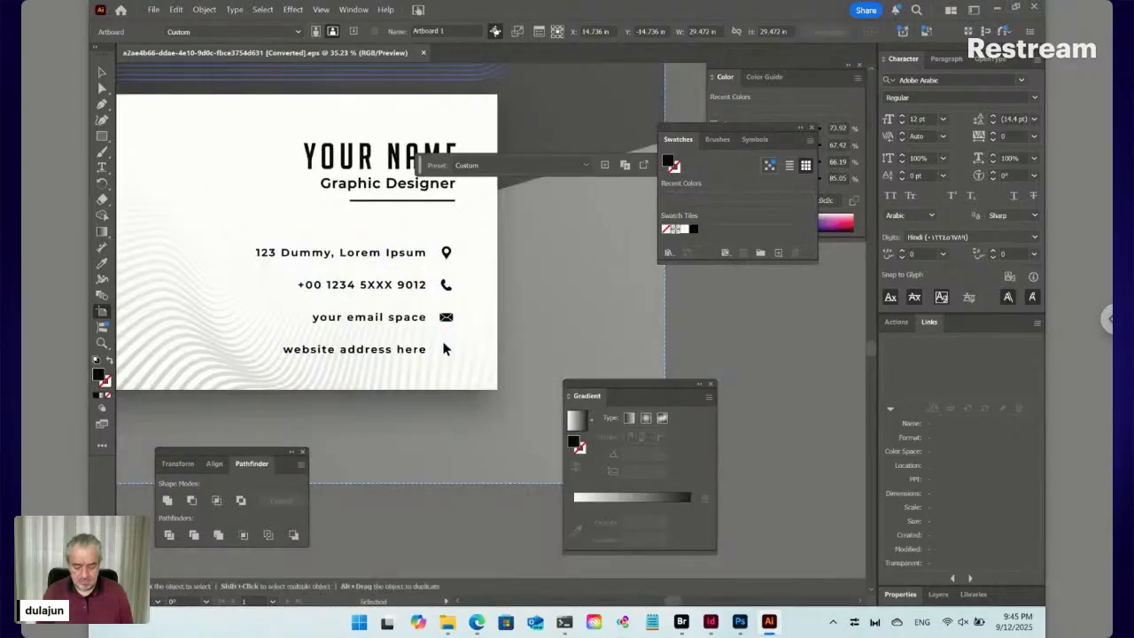
pyautogui.hotkey('ctrl', '0')
pyautogui.hotkey('shift', 'o')
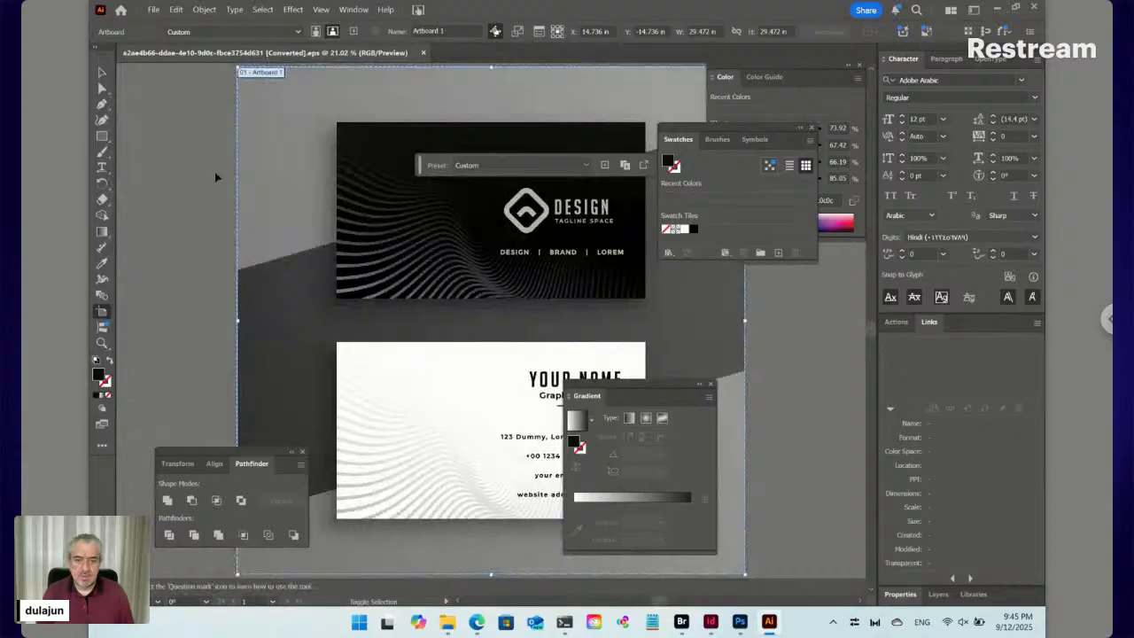
# Select only the dark front card's artwork, then return to InDesign
pyautogui.click(102, 72)
pyautogui.hotkey('ctrl', 'a')
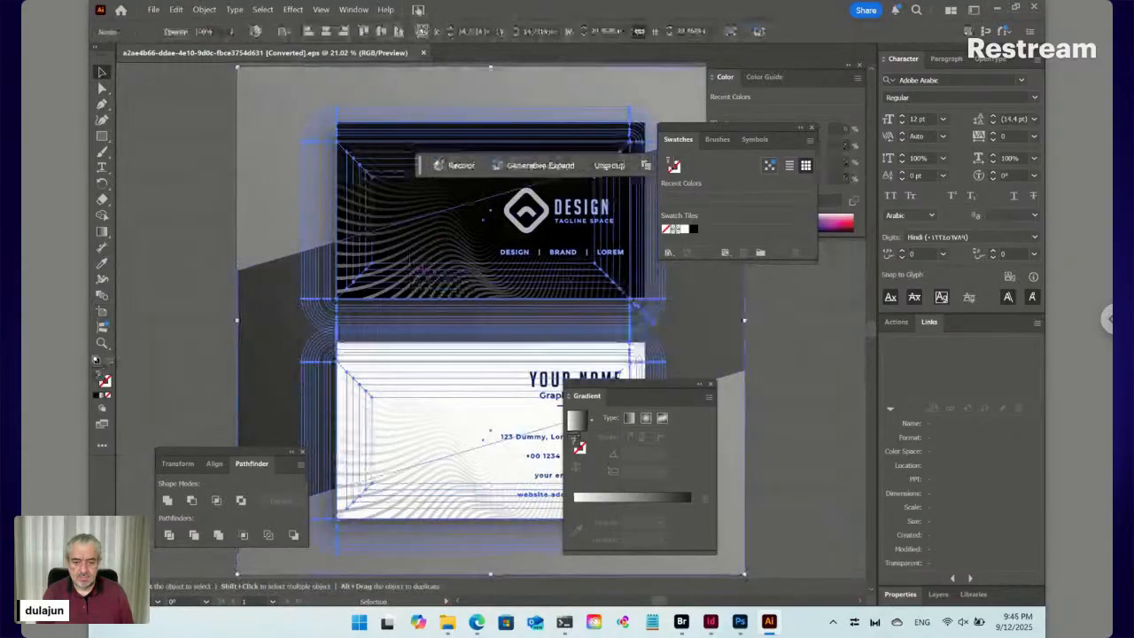
pyautogui.click(412, 251)
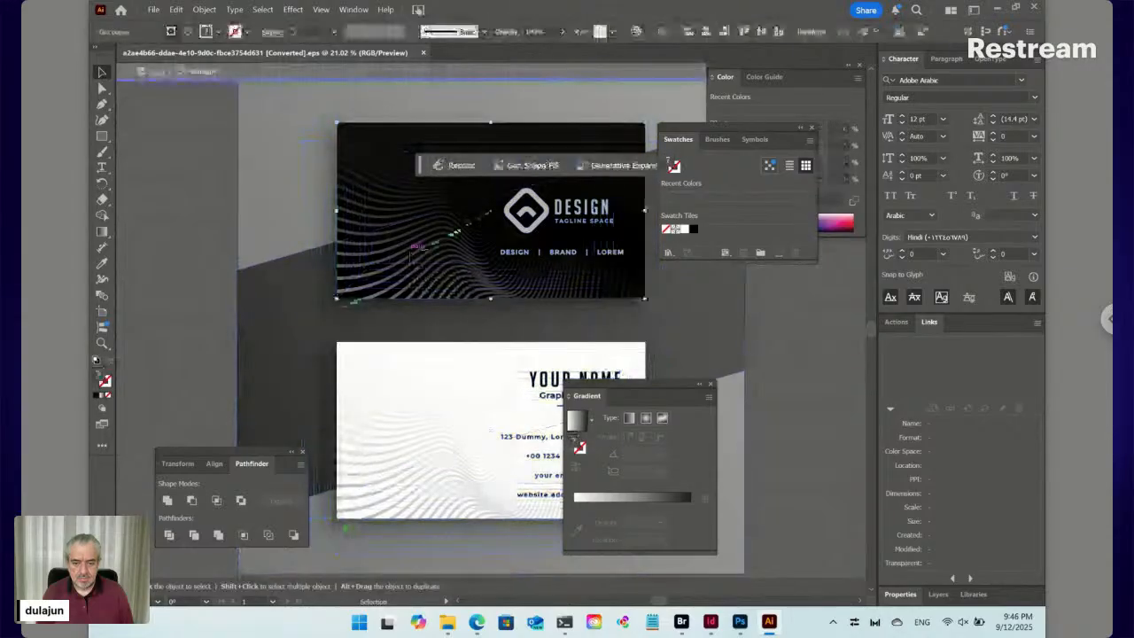
pyautogui.click(711, 622)
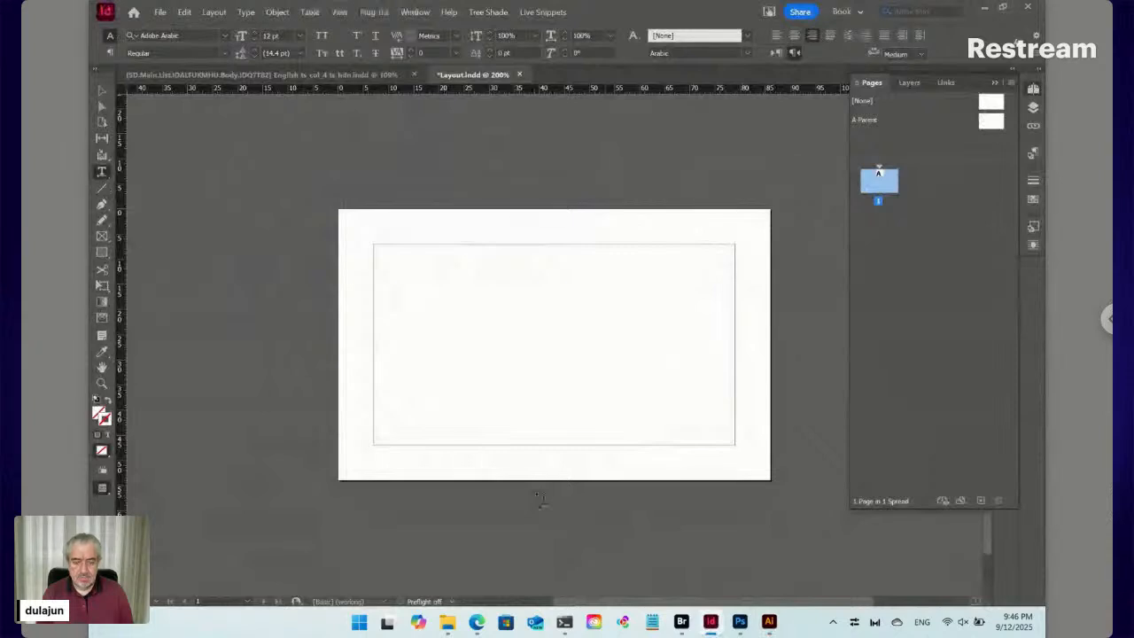
# Paste the dark wavy artwork, scale it to 25% and centre it on the page
pyautogui.hotkey('ctrl', 'v')
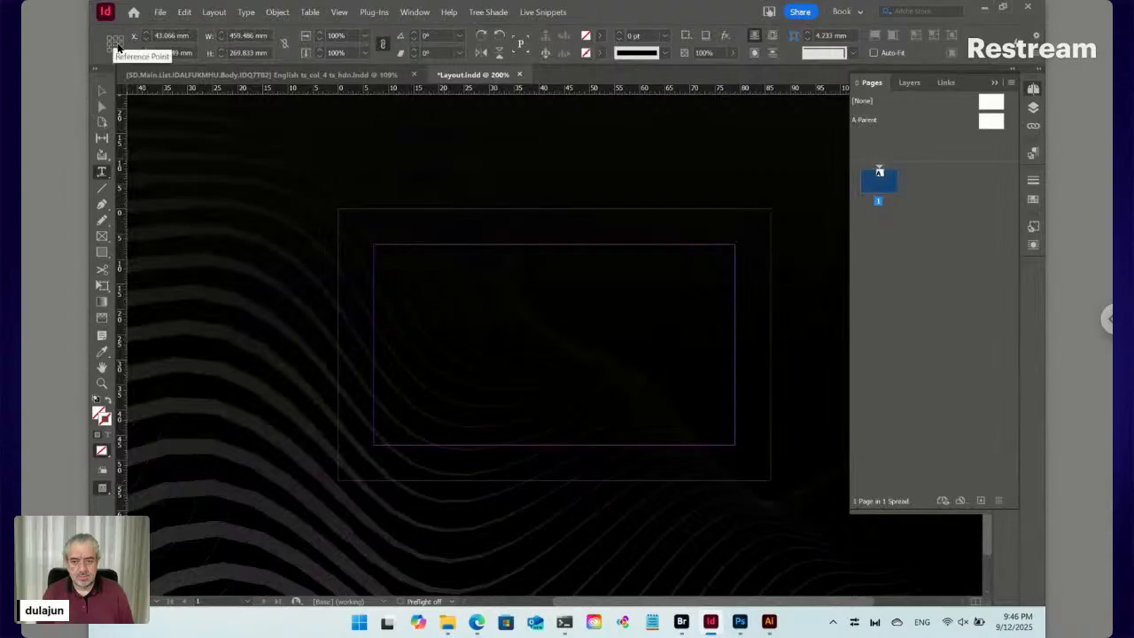
pyautogui.click(365, 35)
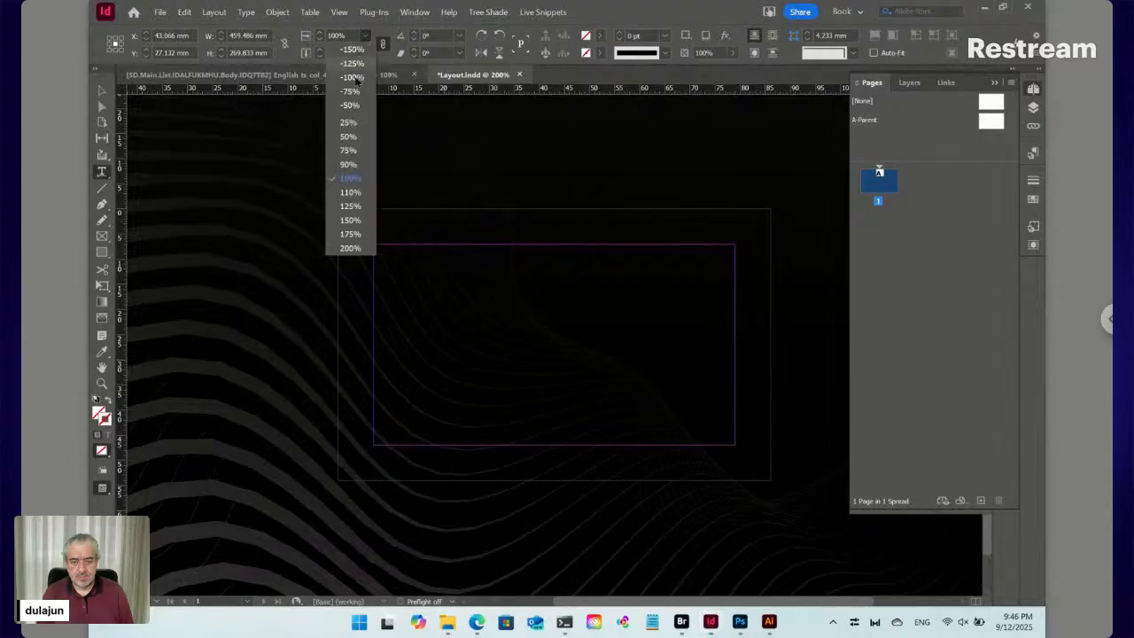
pyautogui.click(354, 129)
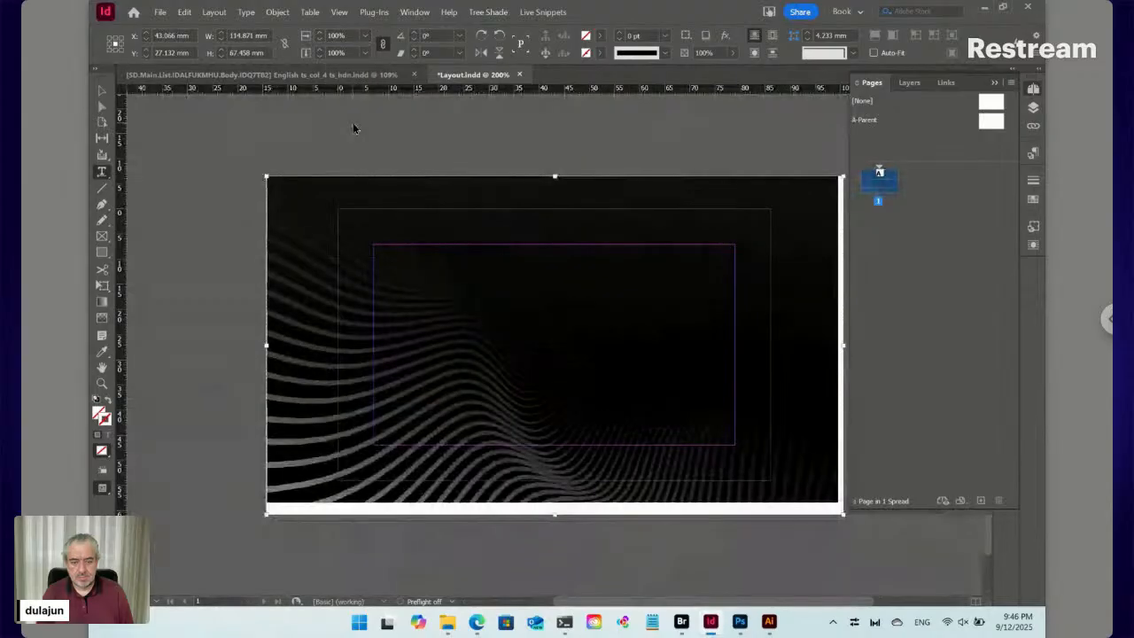
pyautogui.click(102, 91)
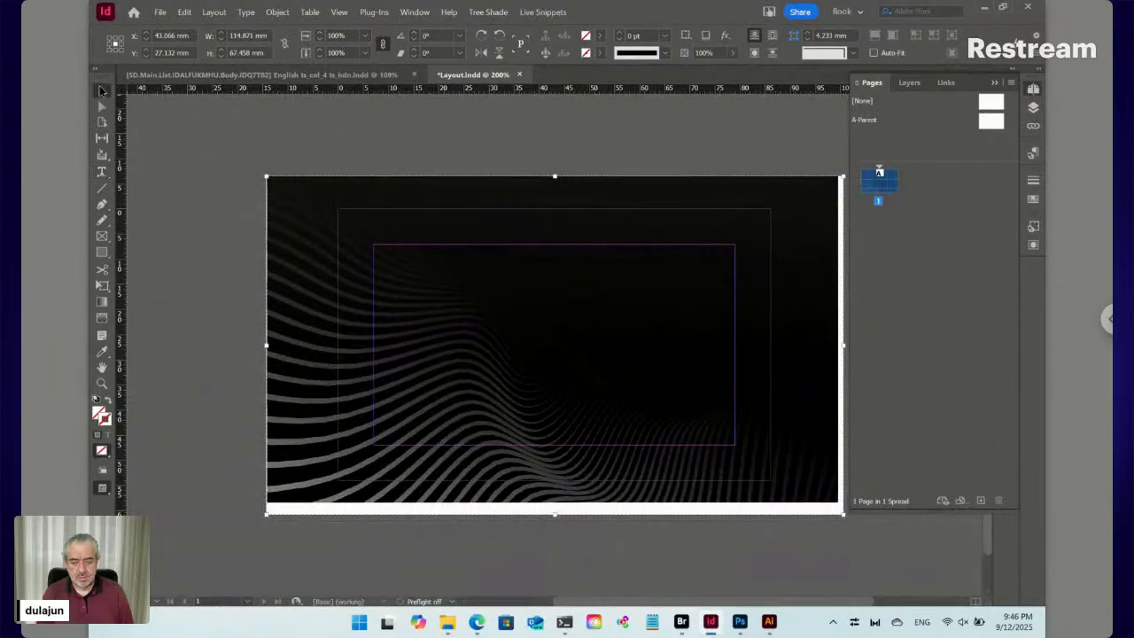
pyautogui.moveTo(329, 238); pyautogui.dragTo(322, 236)
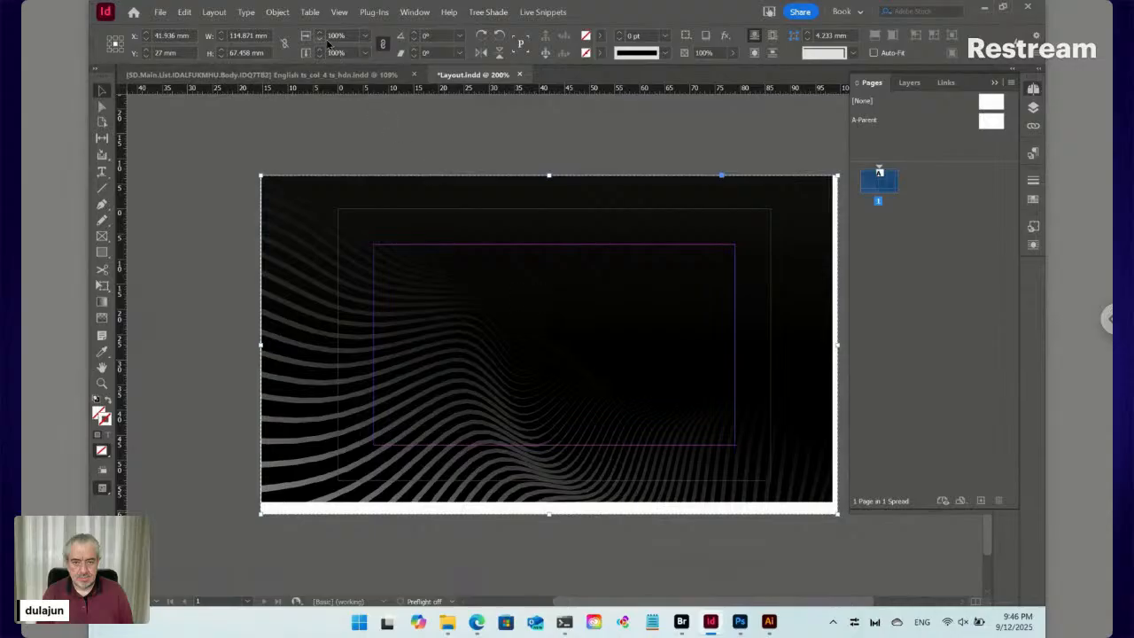
# Fine-tune the artwork's scale, nudge it into place, and add a second page
pyautogui.keyDown('shift'); pyautogui.click(320, 32); pyautogui.keyUp('shift')
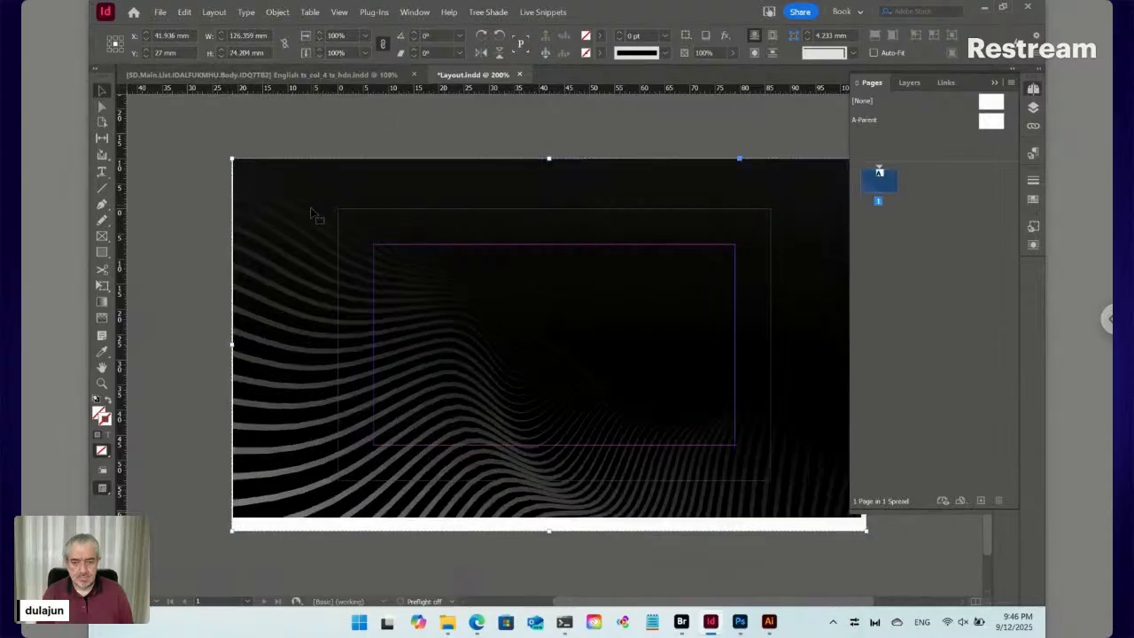
pyautogui.press('w')
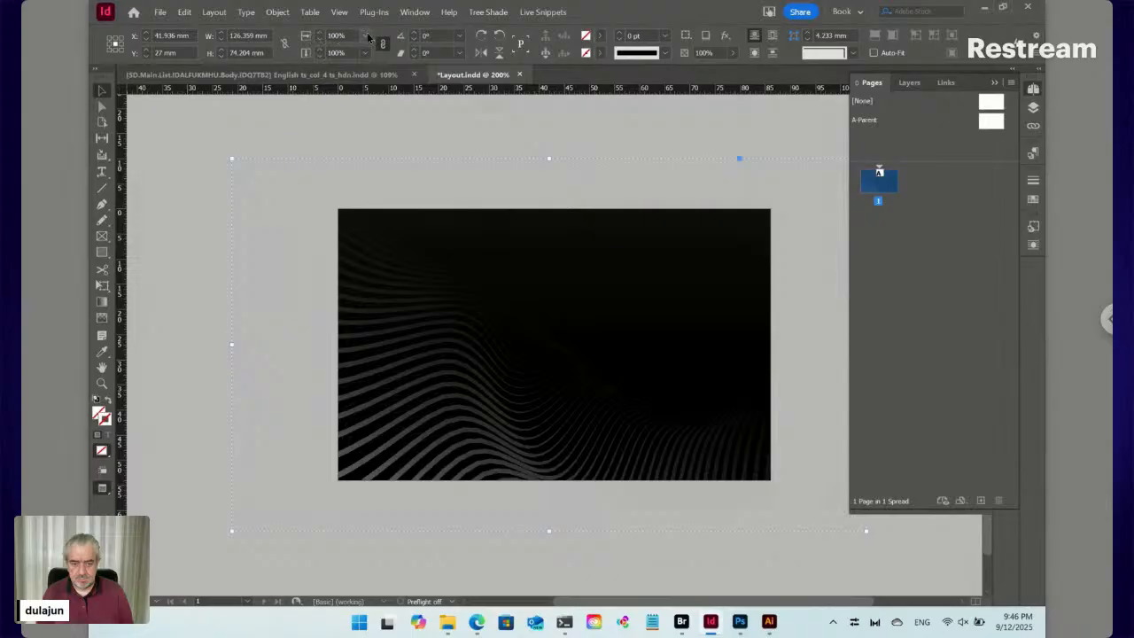
pyautogui.click(367, 36)
pyautogui.click(350, 166)
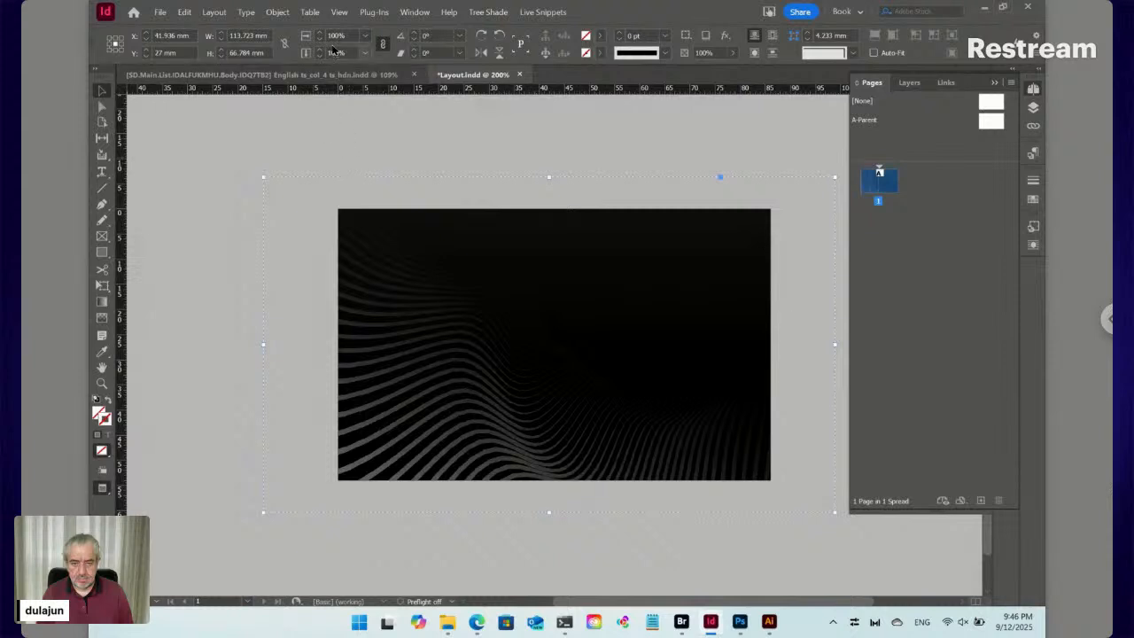
pyautogui.click(319, 40)
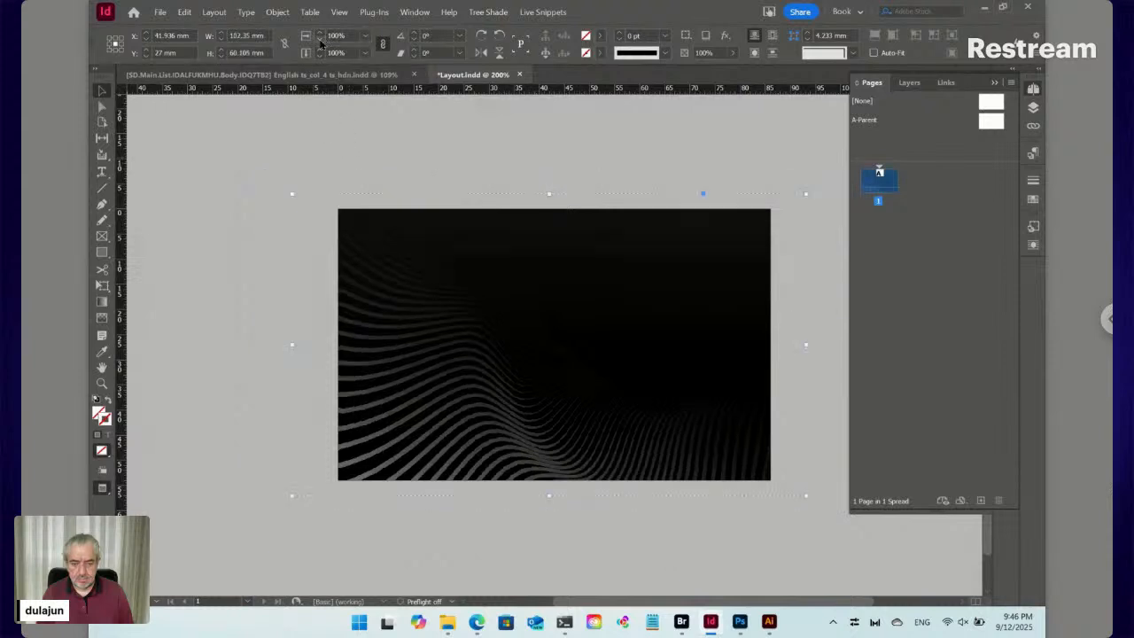
pyautogui.press('Down')
pyautogui.press('Left')
pyautogui.press('Left')
pyautogui.press('Left')
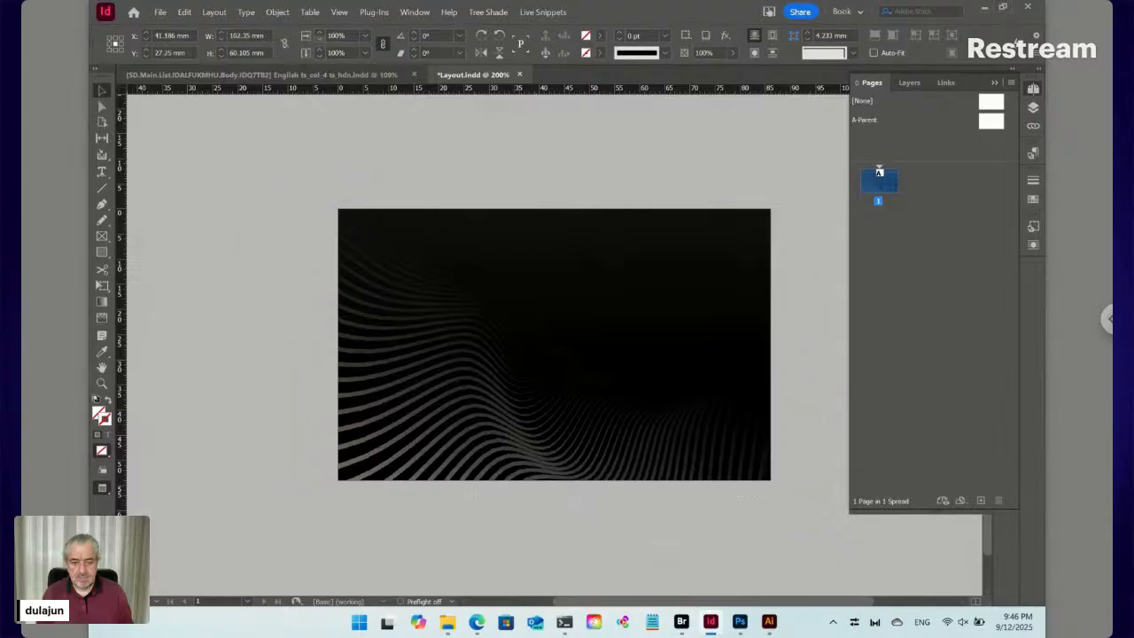
pyautogui.hotkey('ctrl', 'shift', 'p')
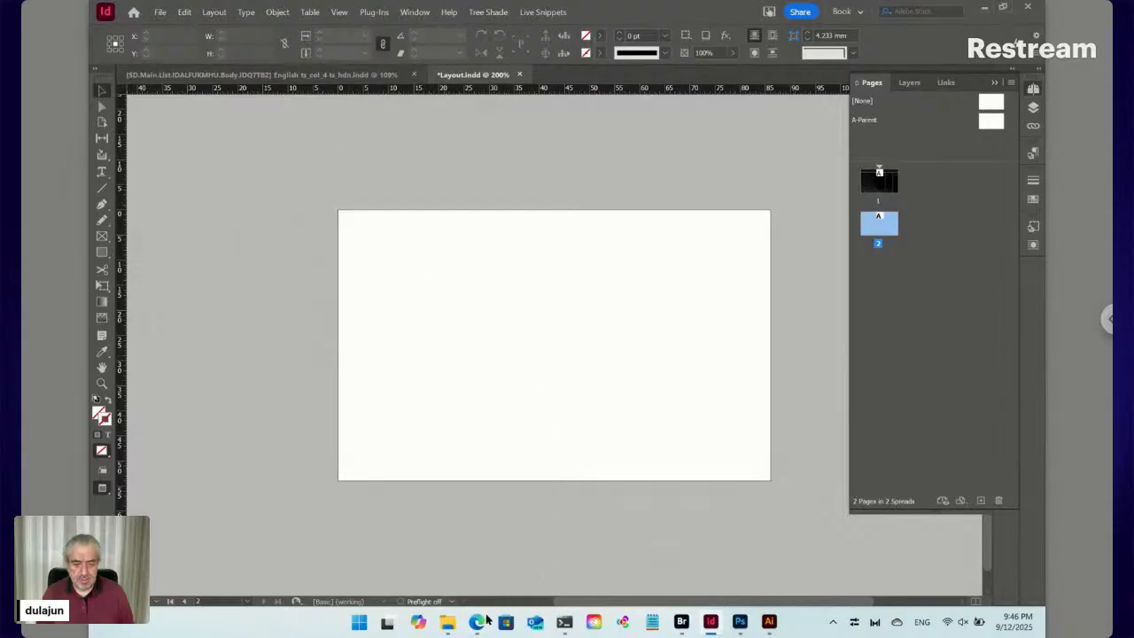
# In Illustrator, exit isolation mode and select the white card's wave-line clip group, then return to InDesign
pyautogui.click(769, 622)
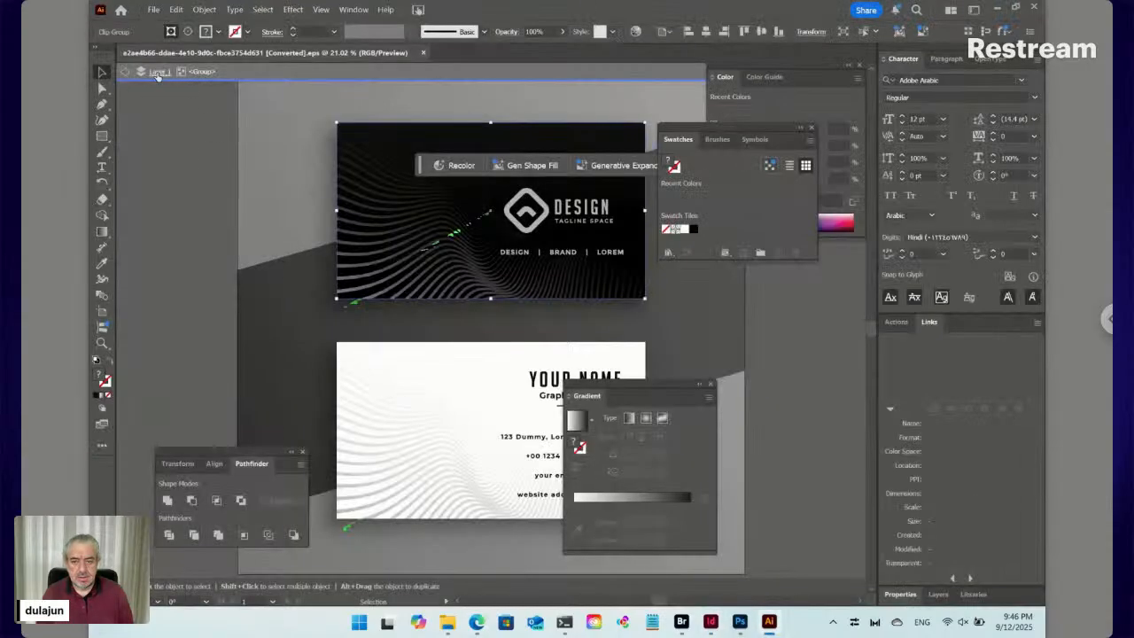
pyautogui.click(125, 73)
pyautogui.click(124, 72)
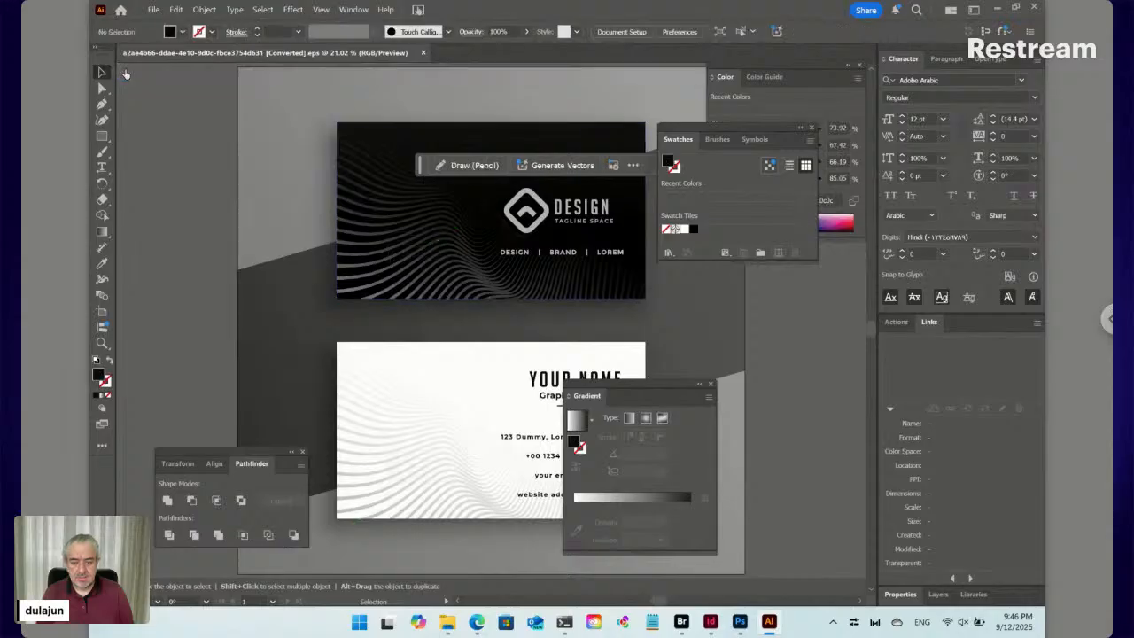
pyautogui.doubleClick(375, 458)
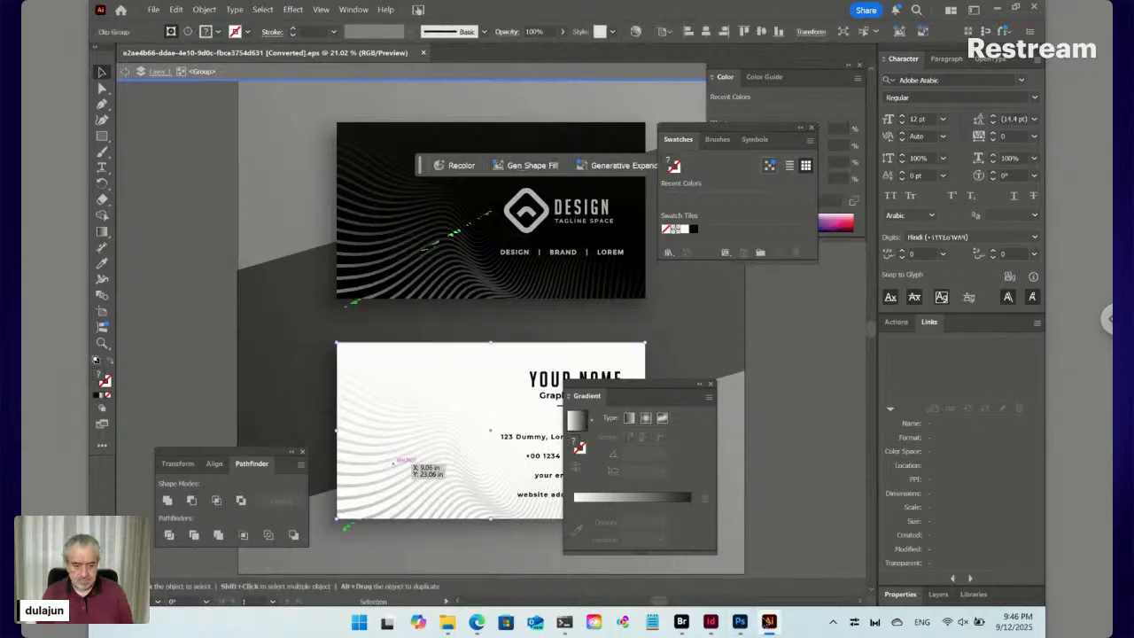
pyautogui.click(710, 621)
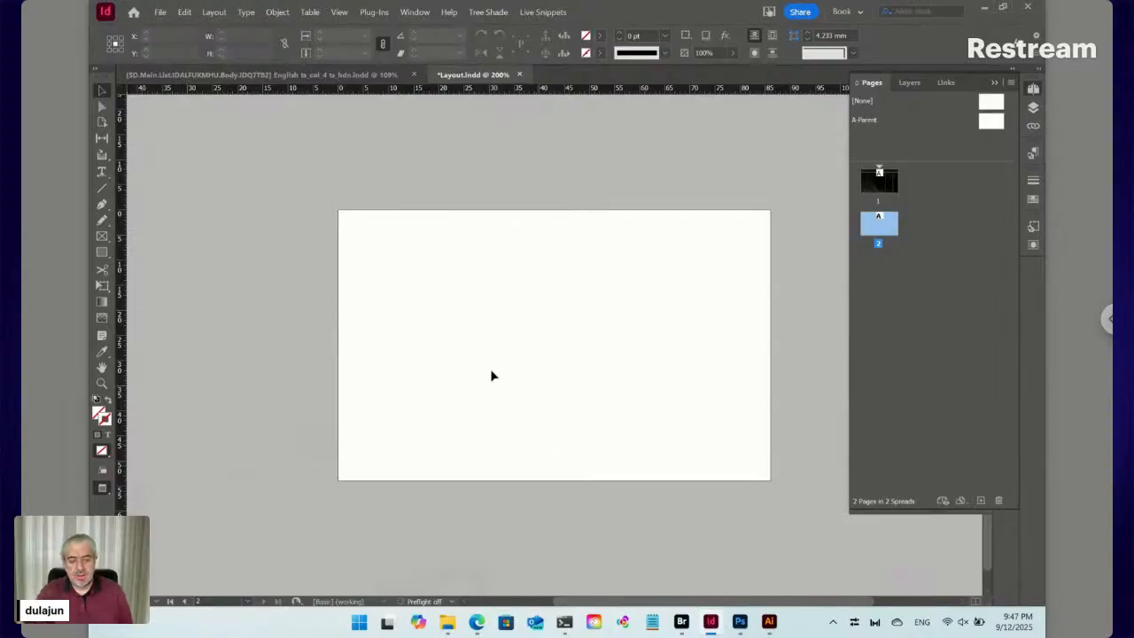
# Paste the white wave graphic onto page 2, scale it to 25% then 10% smaller, nudge it left, then go to page 1
pyautogui.hotkey('ctrl', 'v')
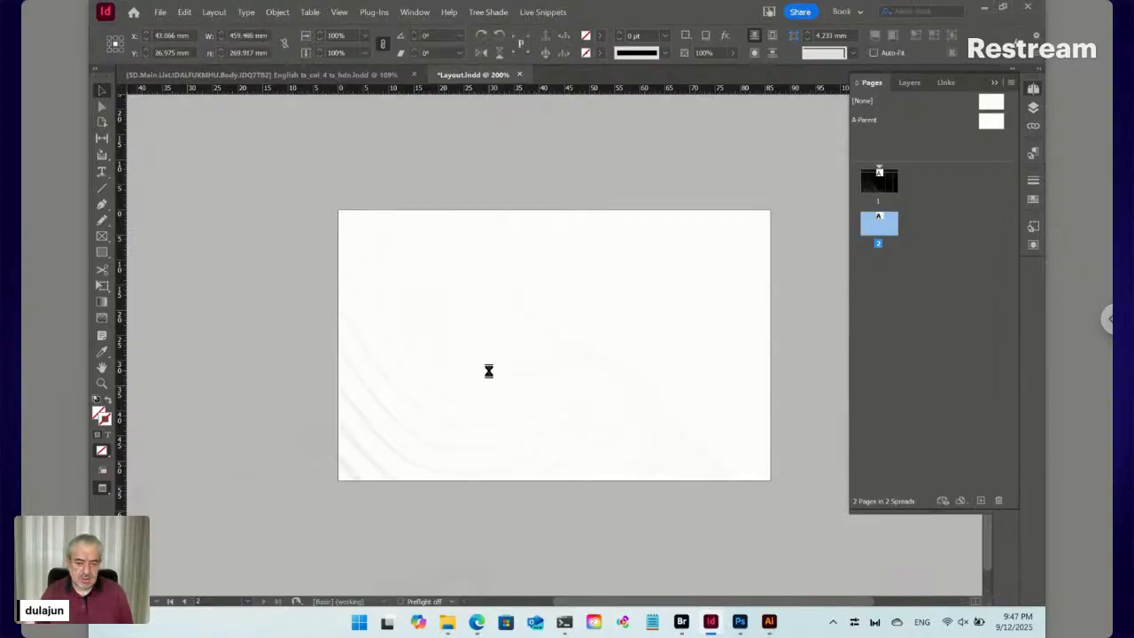
pyautogui.click(367, 36)
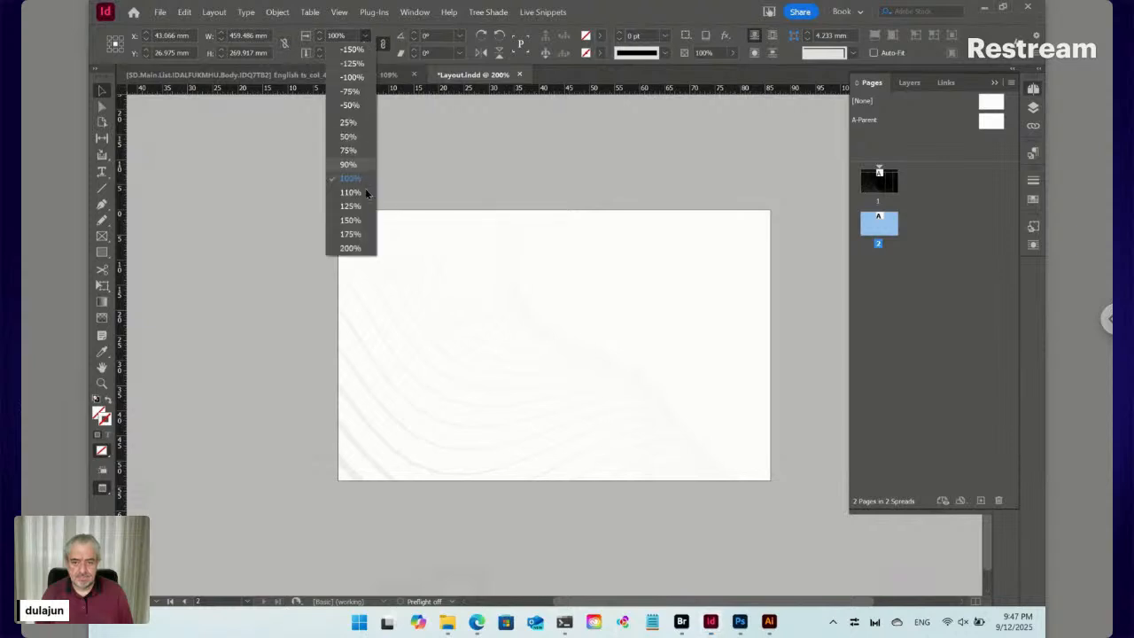
pyautogui.click(350, 123)
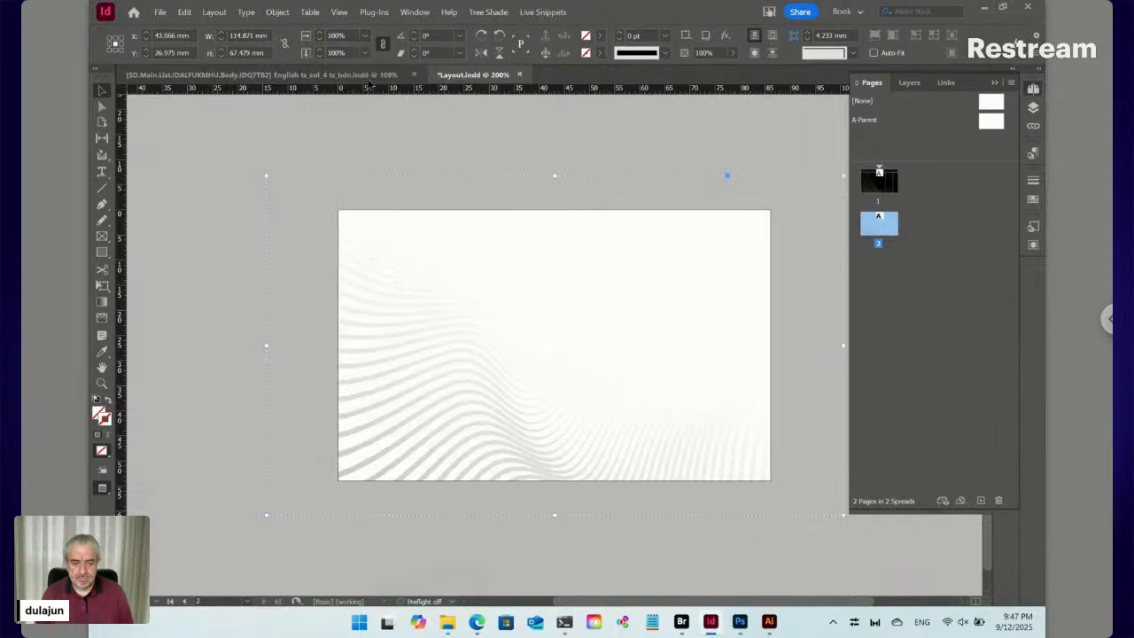
pyautogui.click(320, 40)
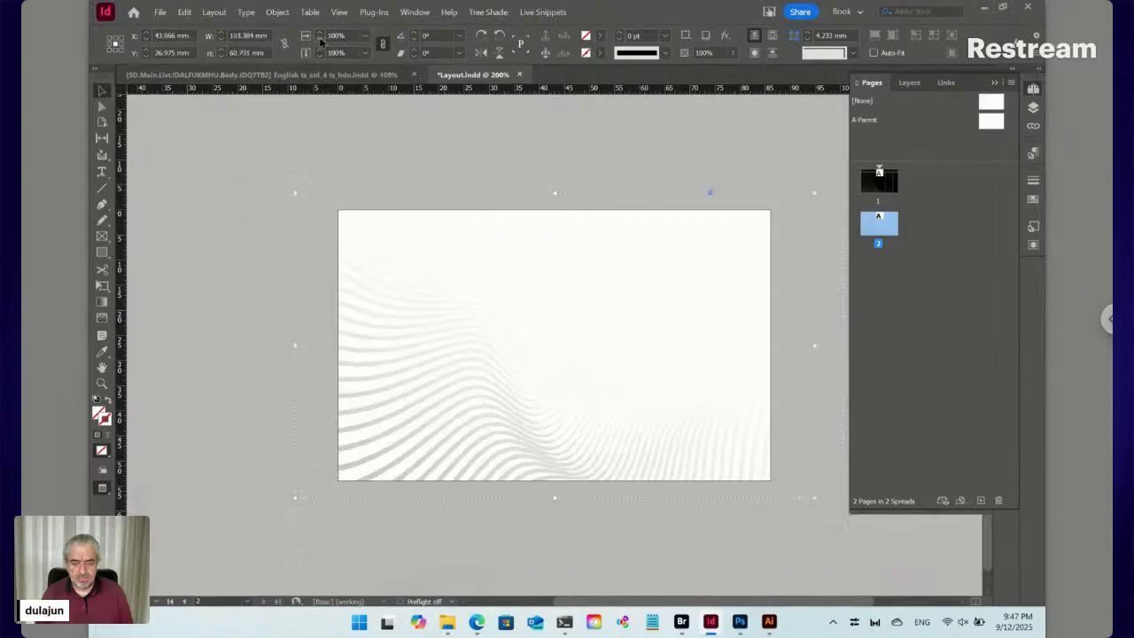
pyautogui.press('Left')
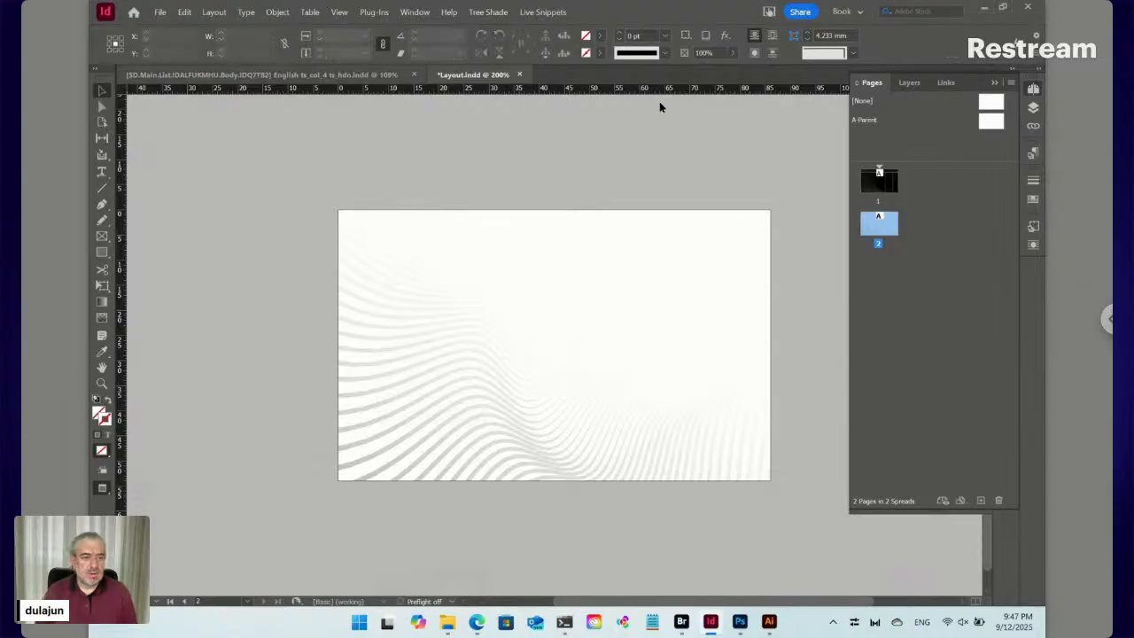
pyautogui.click(877, 191)
pyautogui.doubleClick(877, 190)
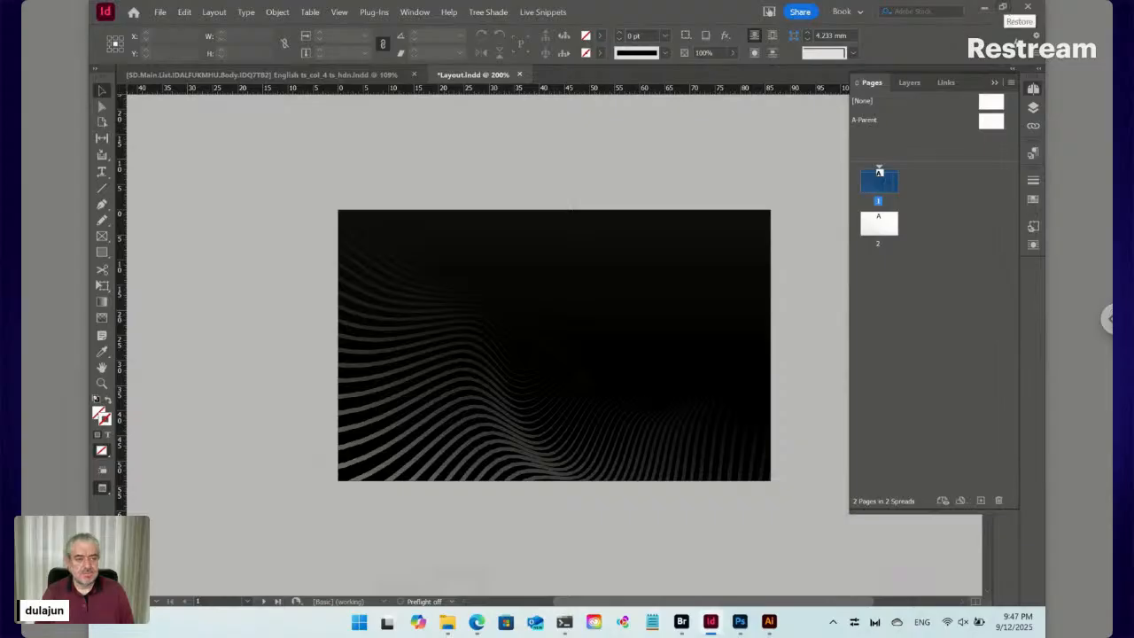
# Un-maximize and narrow the InDesign window, then open the Data folder in Bridge
pyautogui.click(1002, 7)
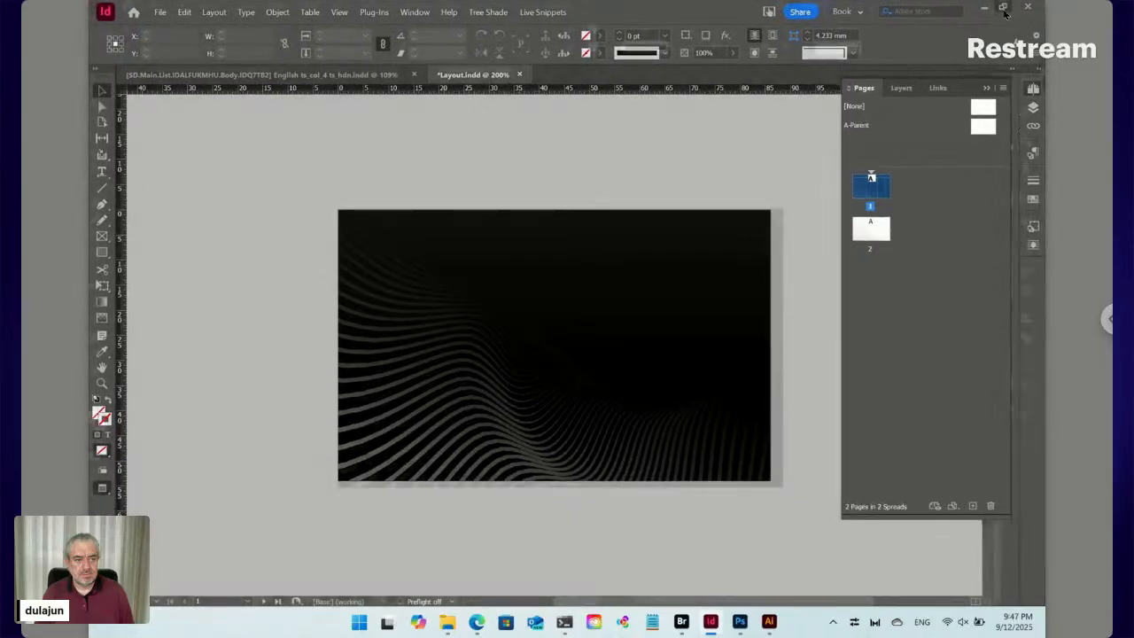
pyautogui.moveTo(1039, 30); pyautogui.dragTo(555, 66)
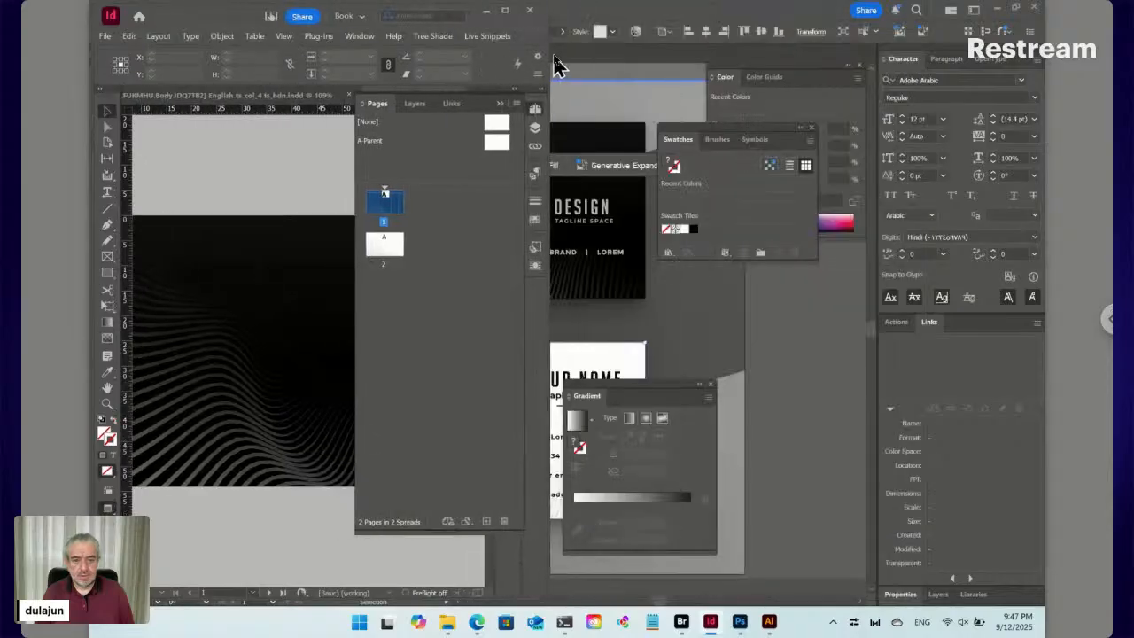
pyautogui.click(683, 622)
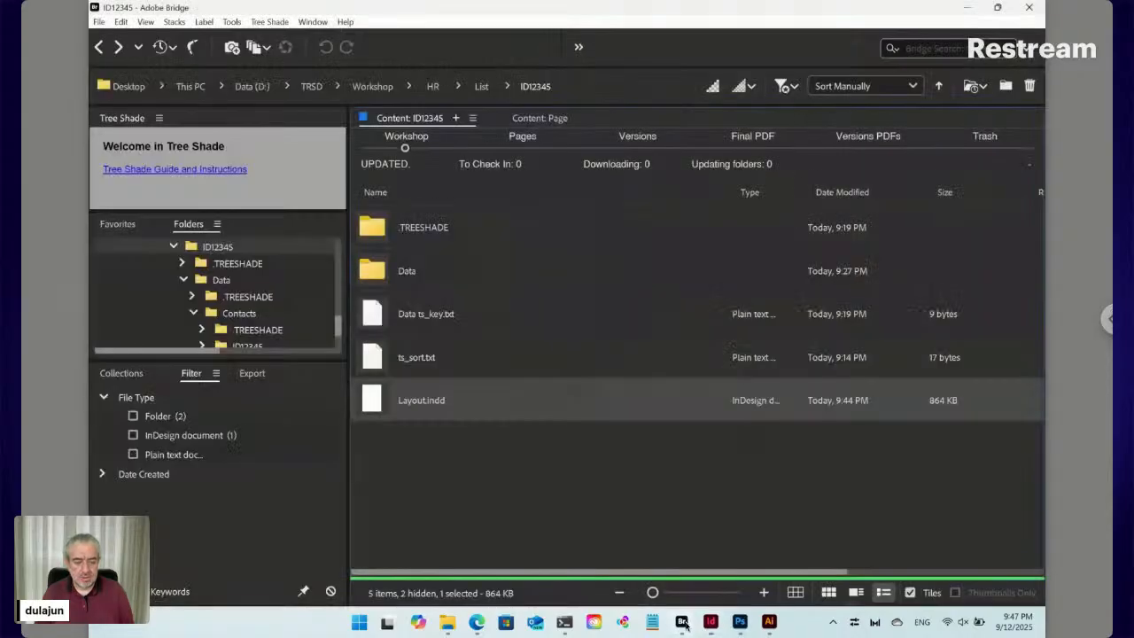
pyautogui.doubleClick(406, 273)
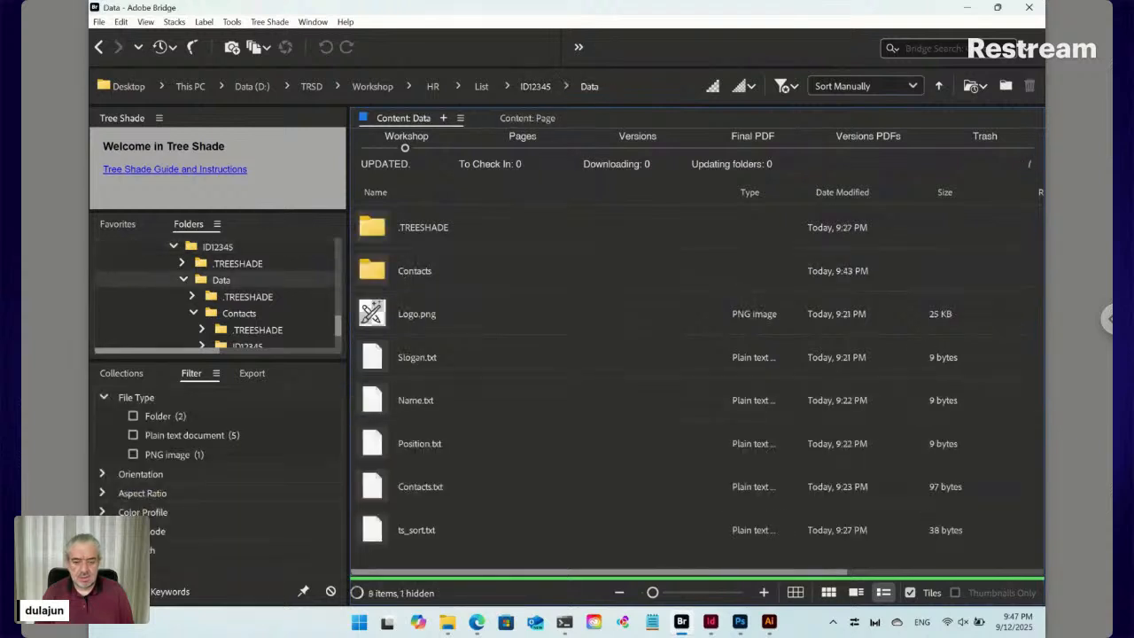
# Snap Bridge to the right half and InDesign to the left, collapsing the pages list
pyautogui.moveTo(1001, 8)
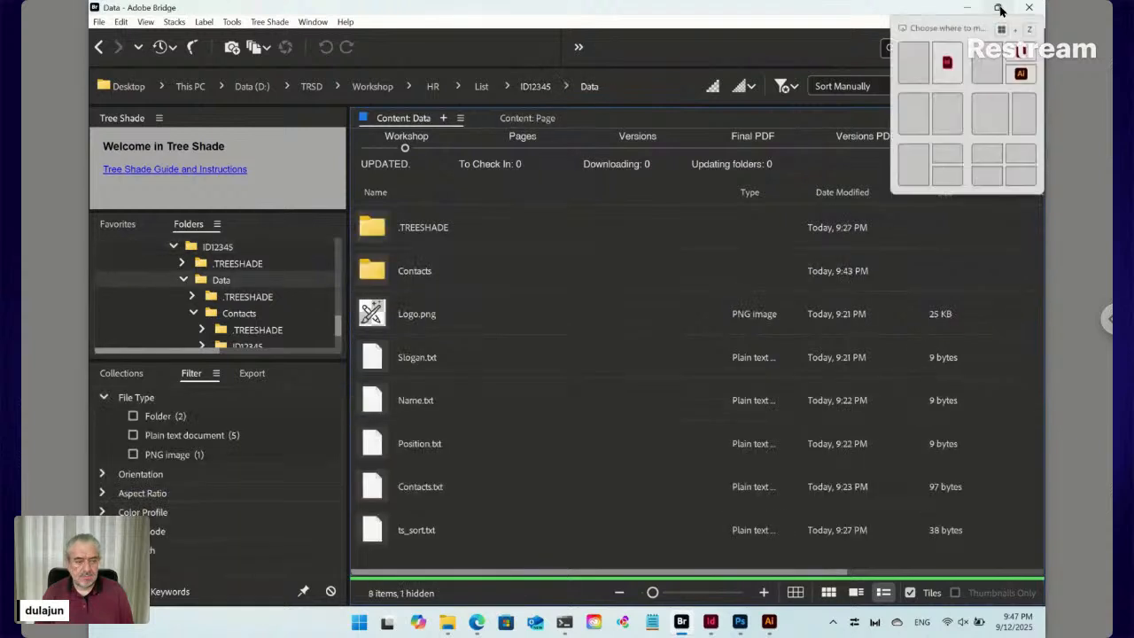
pyautogui.click(949, 113)
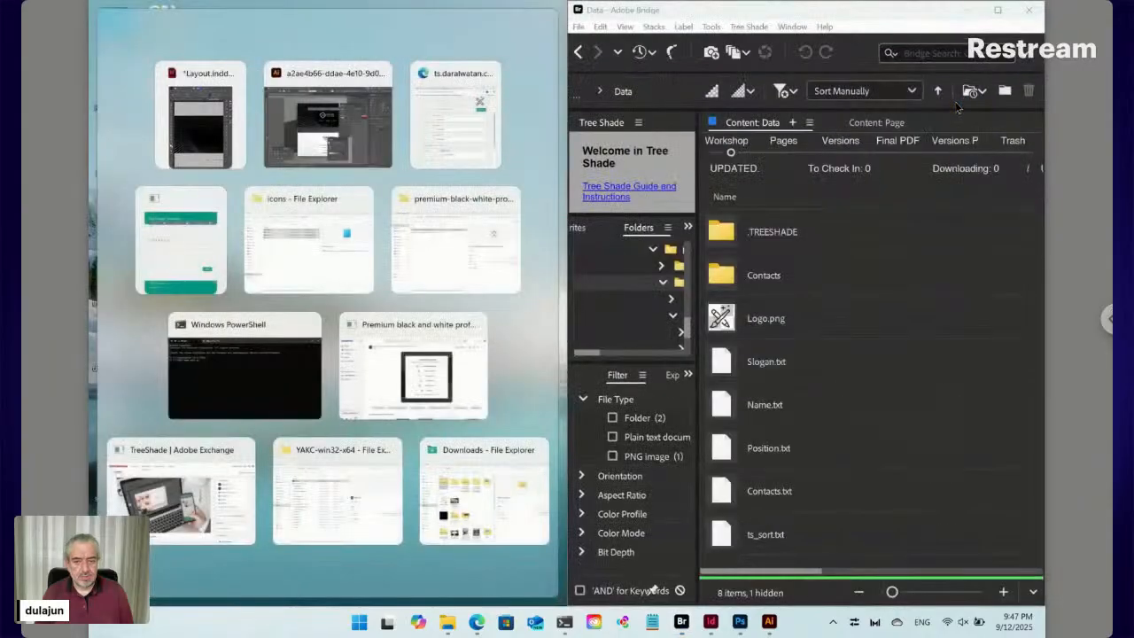
pyautogui.click(191, 126)
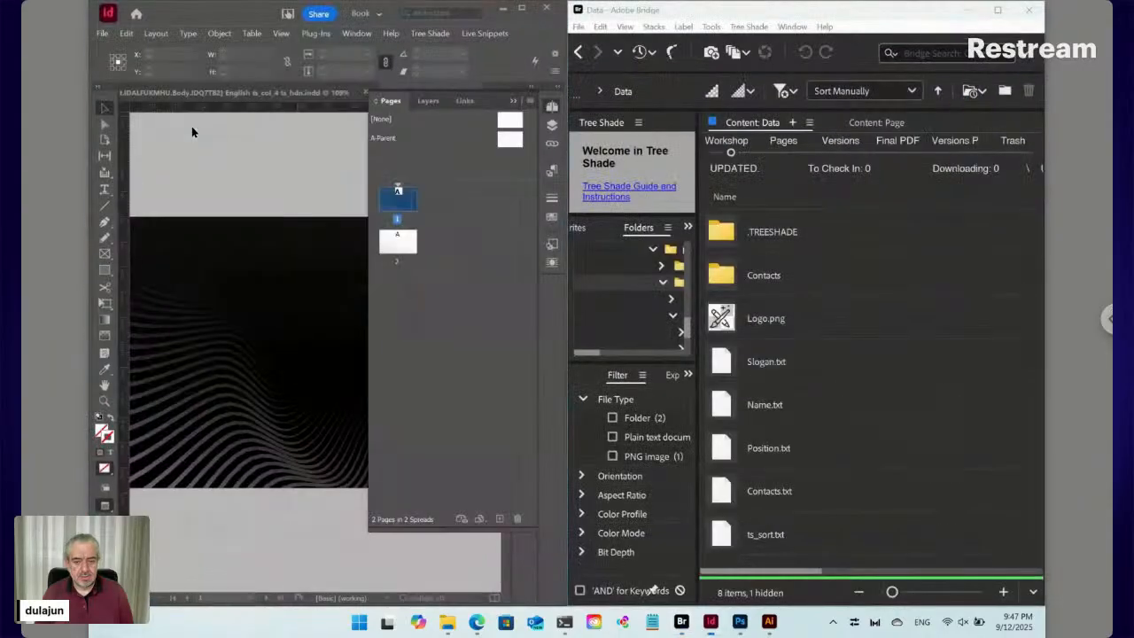
pyautogui.click(552, 106)
# Drag Logo.png from Bridge into InDesign and draw a small frame near page 1's top-right
pyautogui.moveTo(732, 322); pyautogui.dragTo(360, 283)
pyautogui.moveTo(327, 186)
pyautogui.mouseDown()
pyautogui.moveTo(411, 267)
pyautogui.moveTo(405, 255)
pyautogui.moveTo(437, 302)
pyautogui.mouseUp()
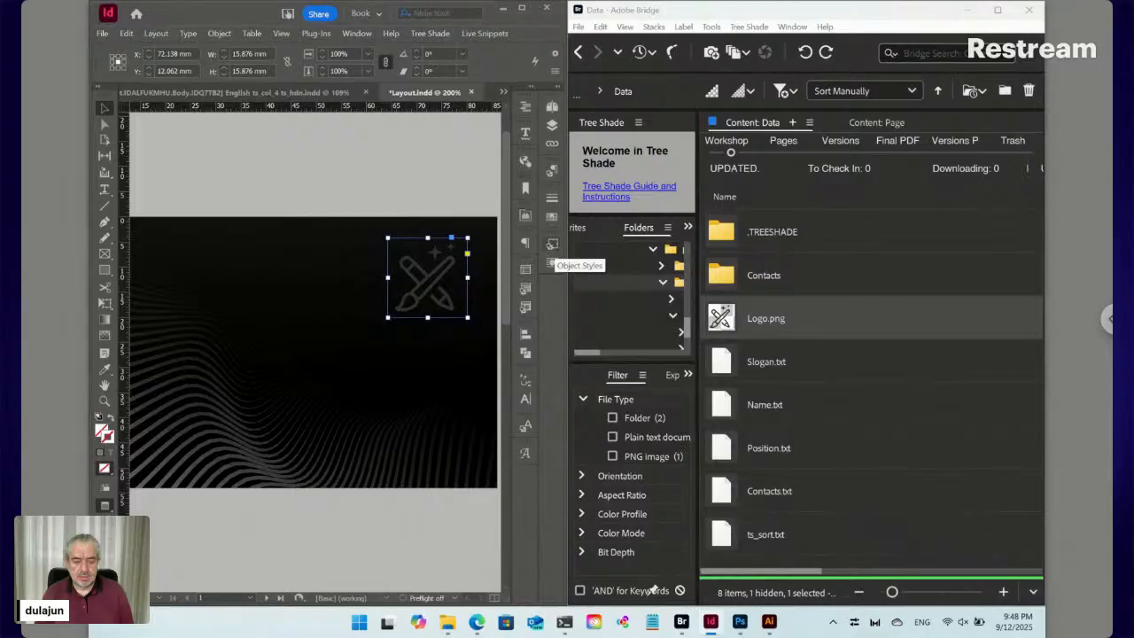
# Create a new object style named 'Logo' with Frame Fitting Auto-Fit turned on
pyautogui.click(551, 245)
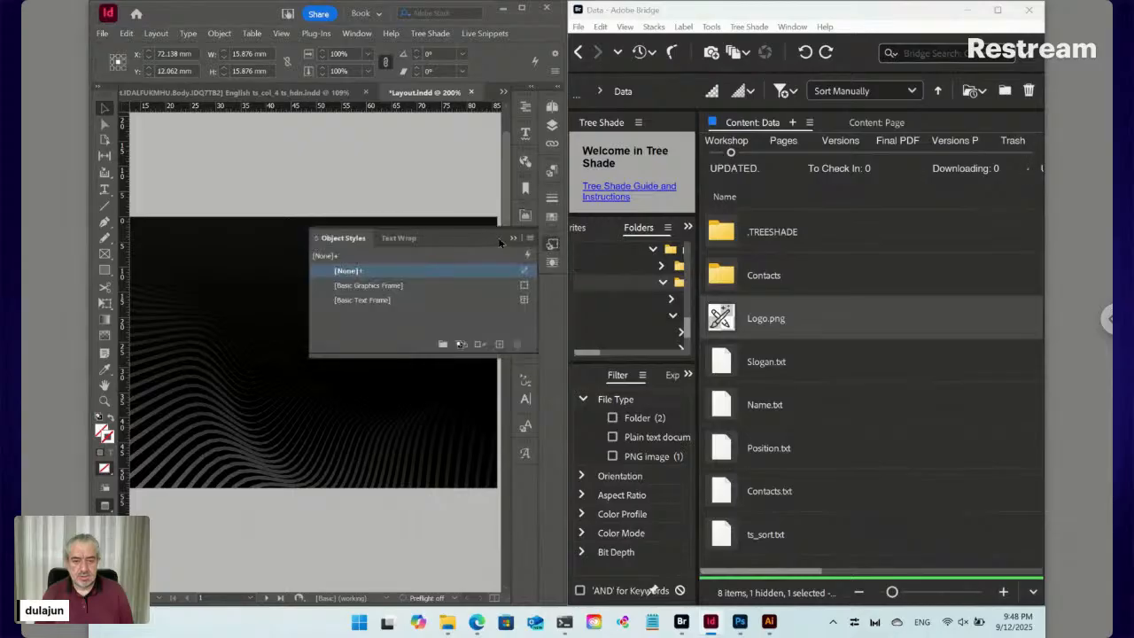
pyautogui.click(529, 238)
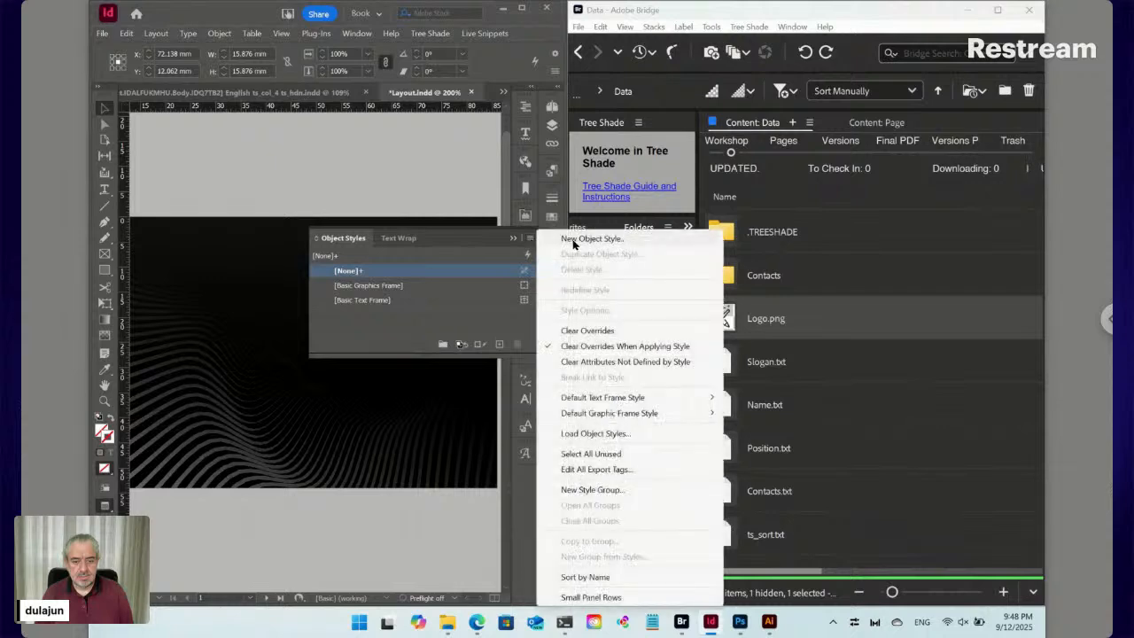
pyautogui.click(571, 240)
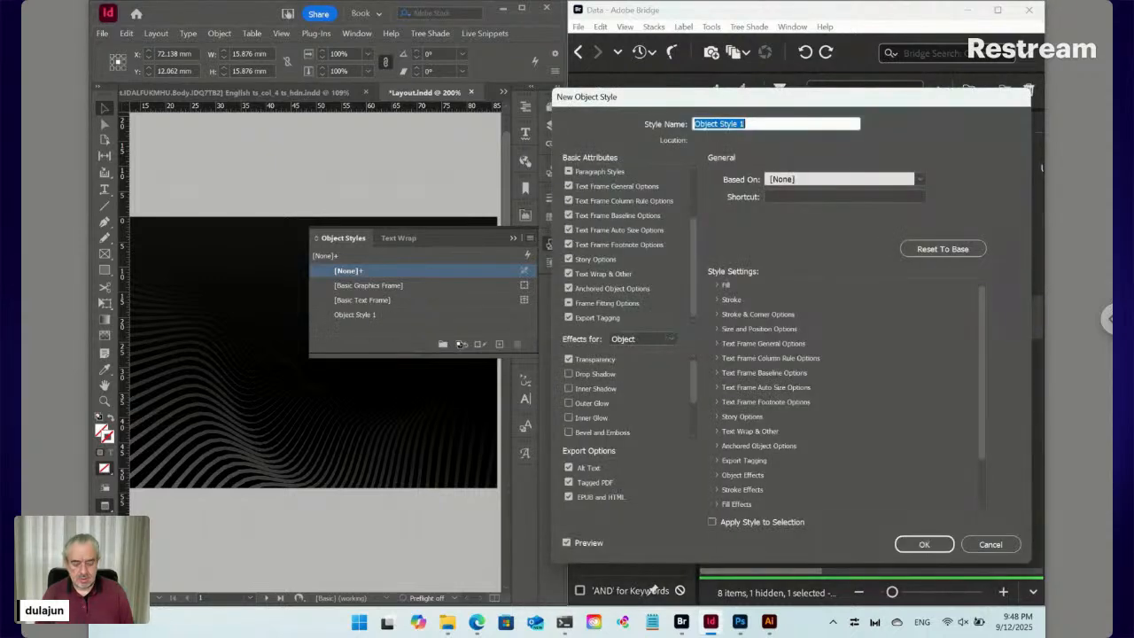
pyautogui.write('Logo')
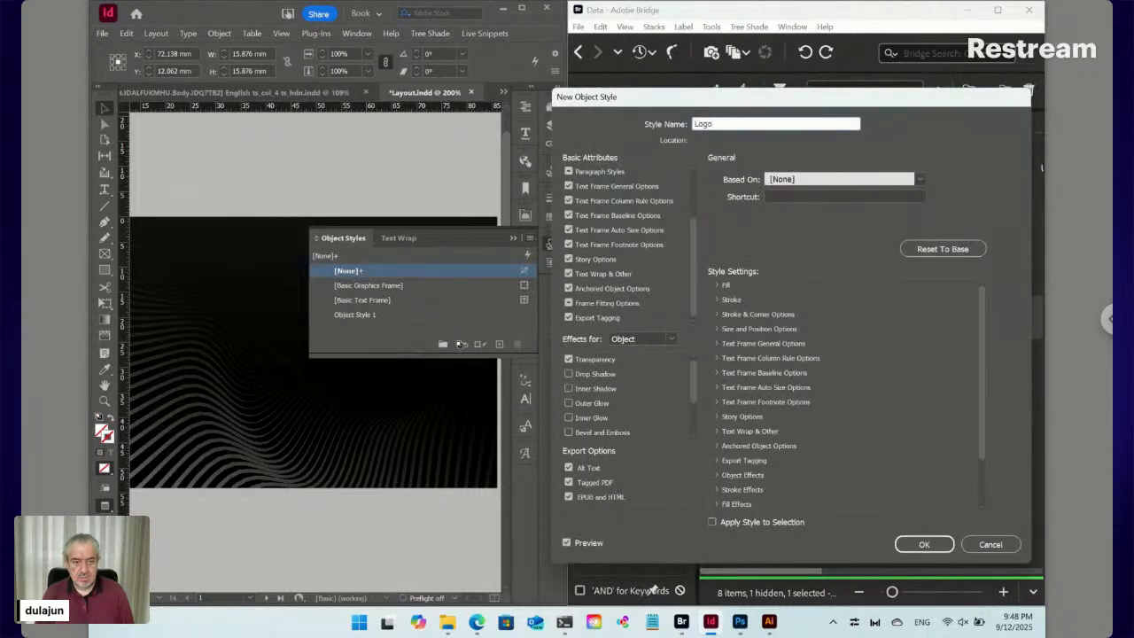
pyautogui.click(601, 304)
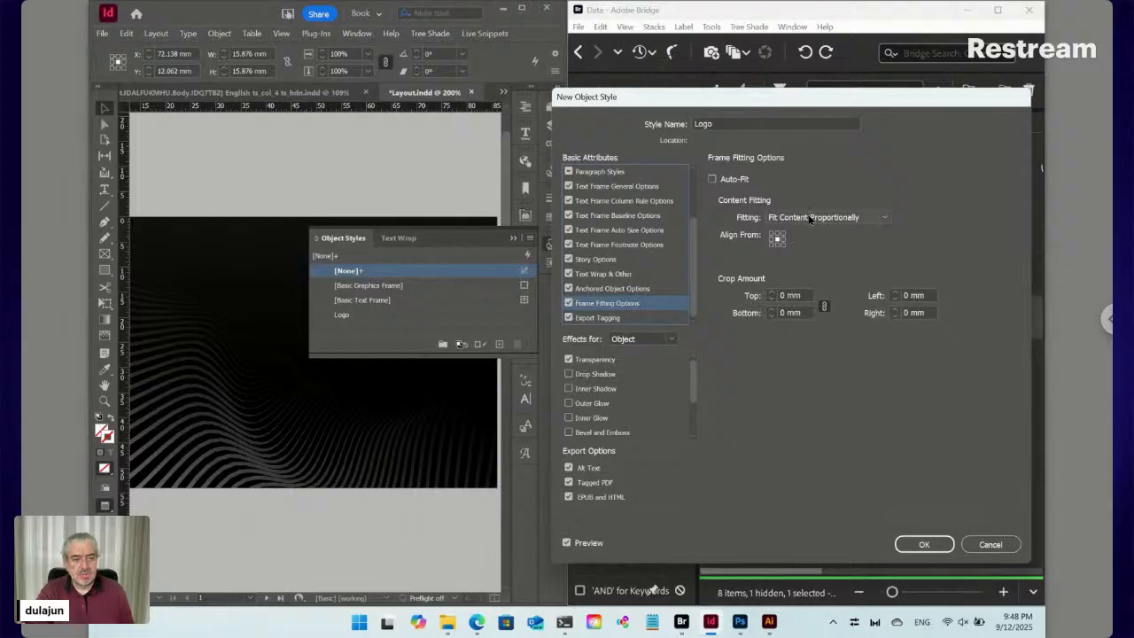
pyautogui.click(741, 180)
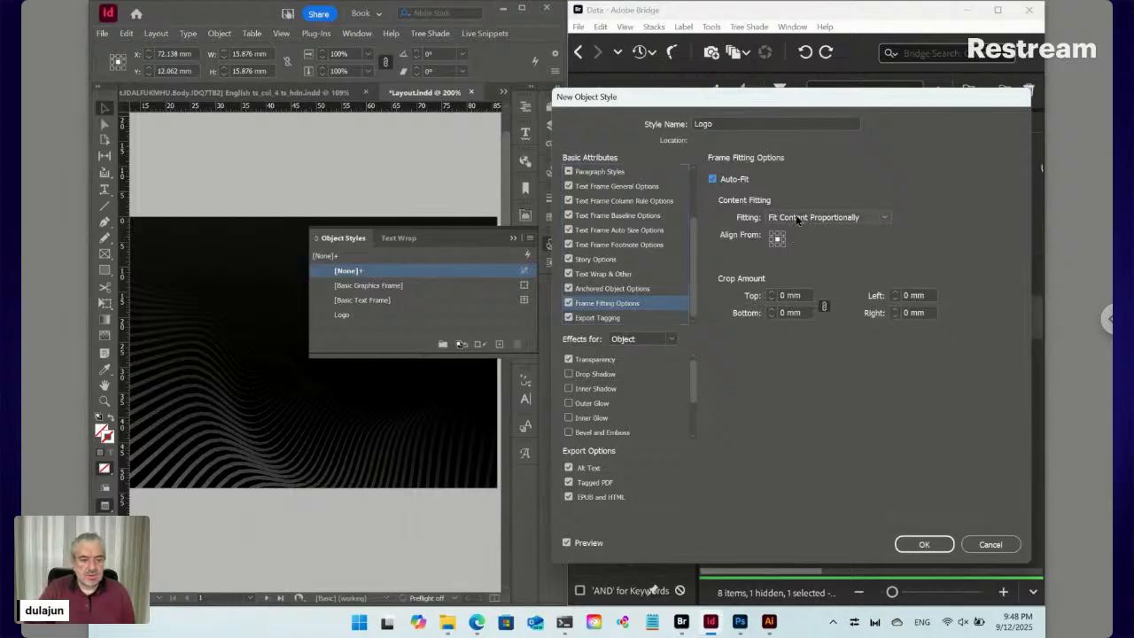
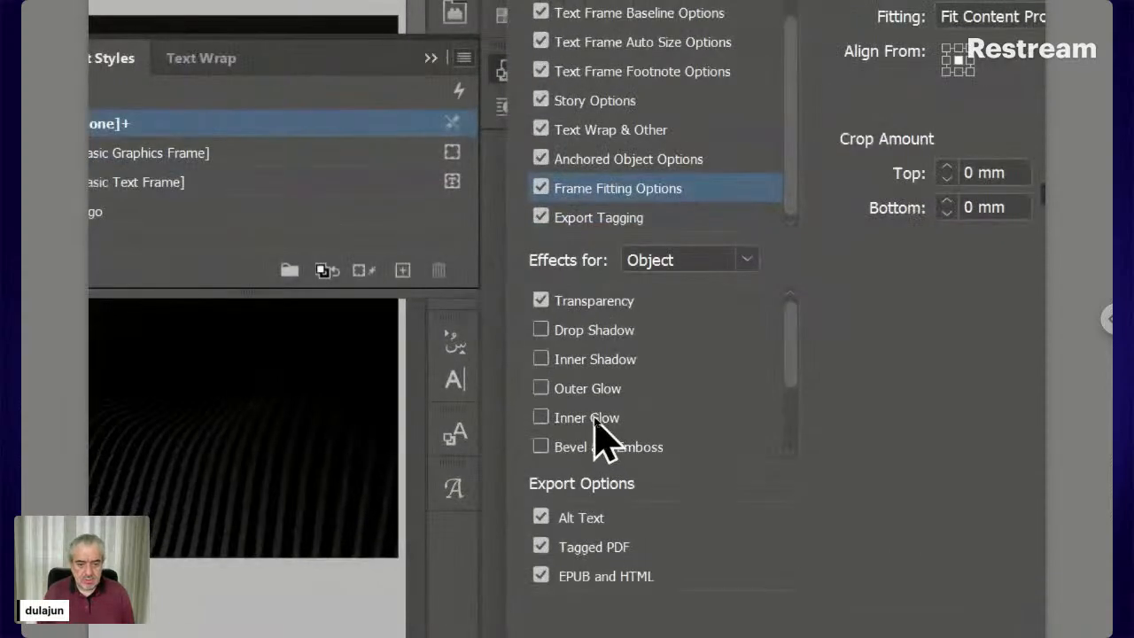
# Turn on Inner Glow in Normal mode with a [Black] glow colour and 20% opacity
pyautogui.click(594, 421)
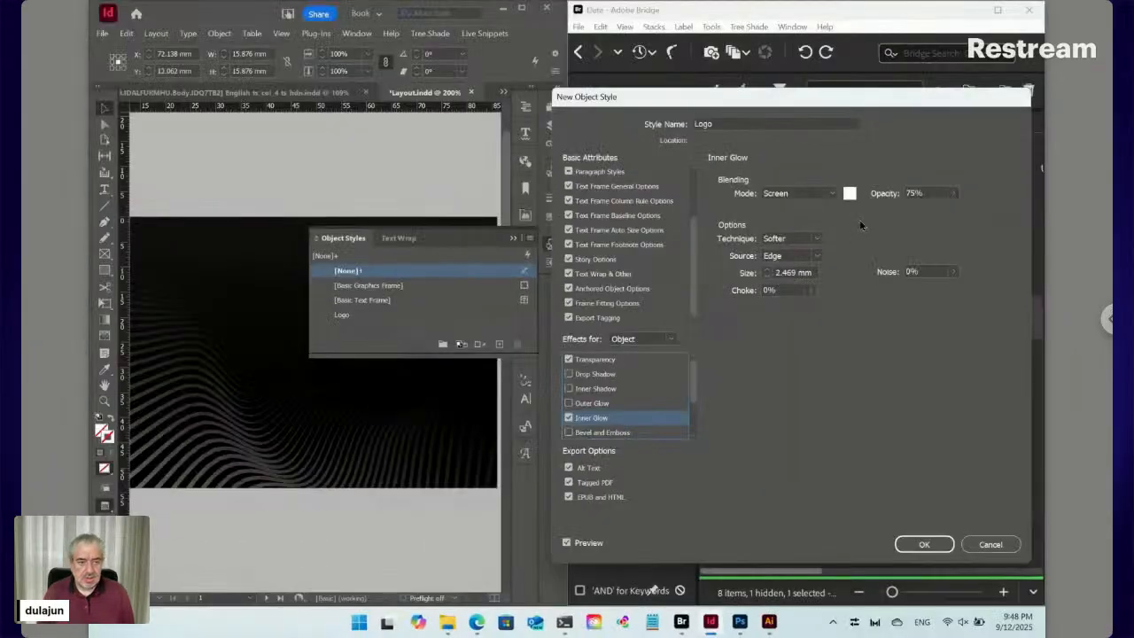
pyautogui.click(797, 193)
pyautogui.click(810, 207)
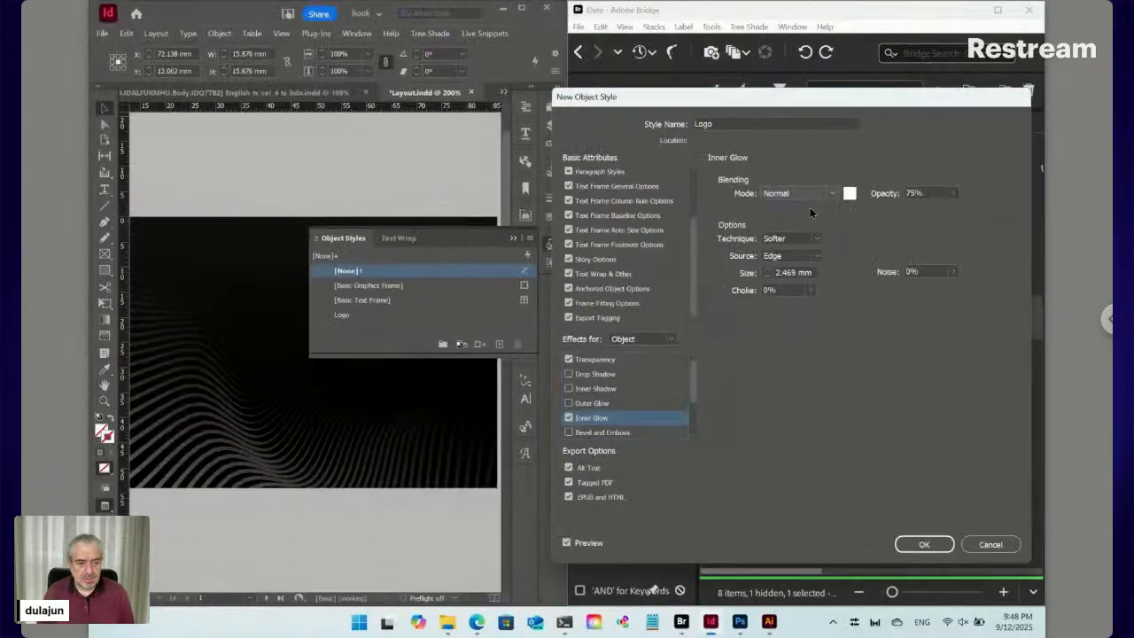
pyautogui.click(849, 193)
pyautogui.click(548, 291)
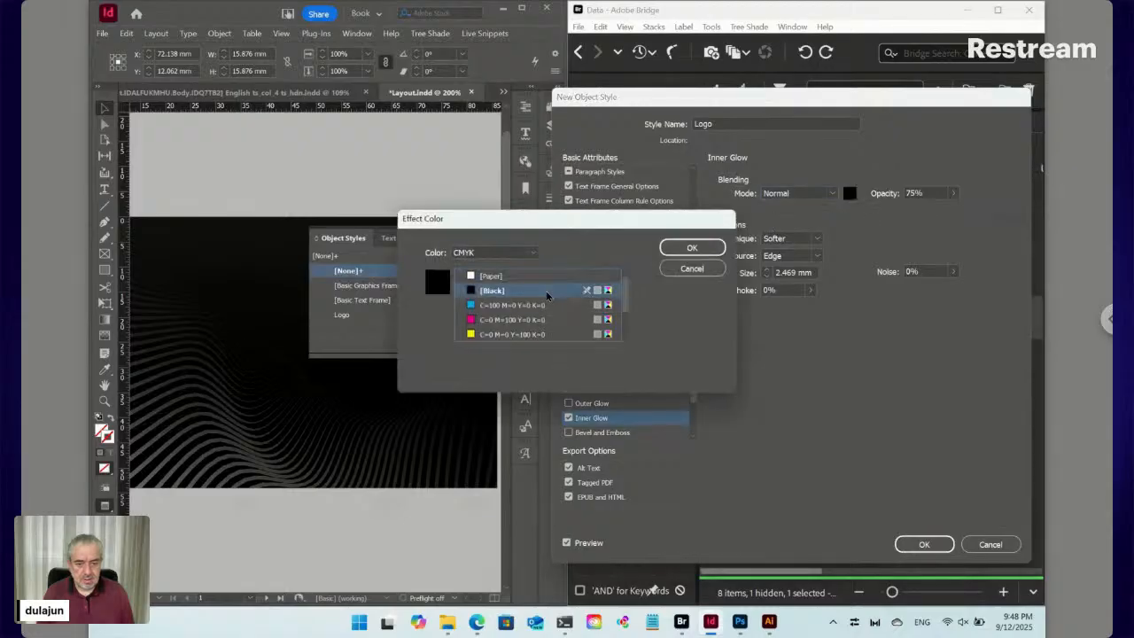
pyautogui.click(695, 248)
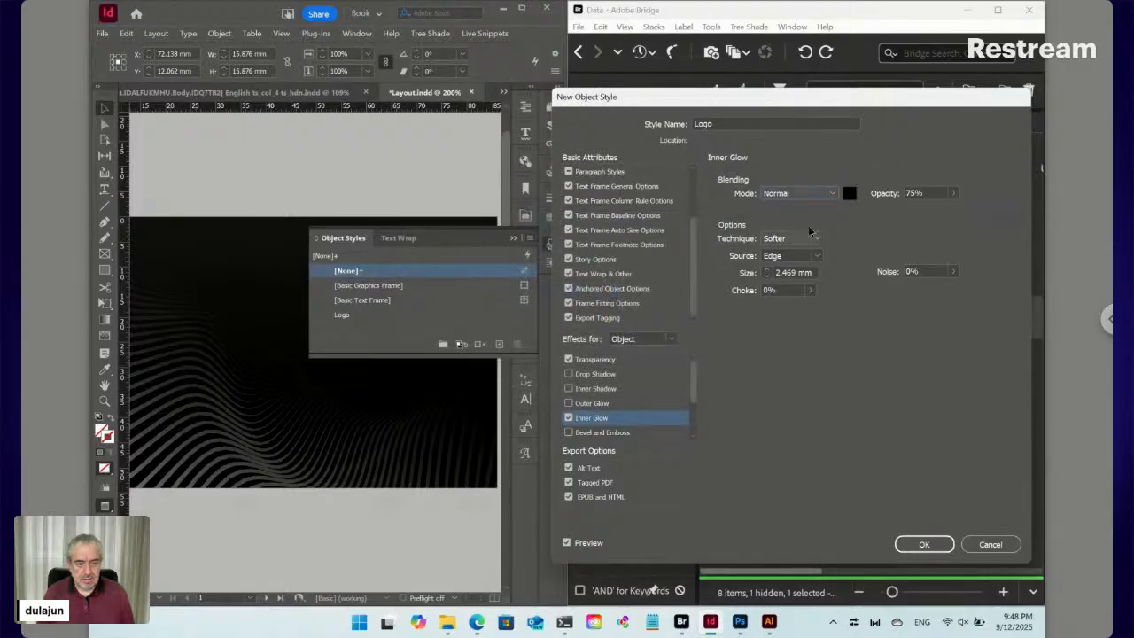
pyautogui.click(890, 196)
pyautogui.write('20')
pyautogui.press('Tab')
# Set the glow to Precise technique, 100 mm size, 100% choke, and raise opacity to 100%
pyautogui.press('Down')
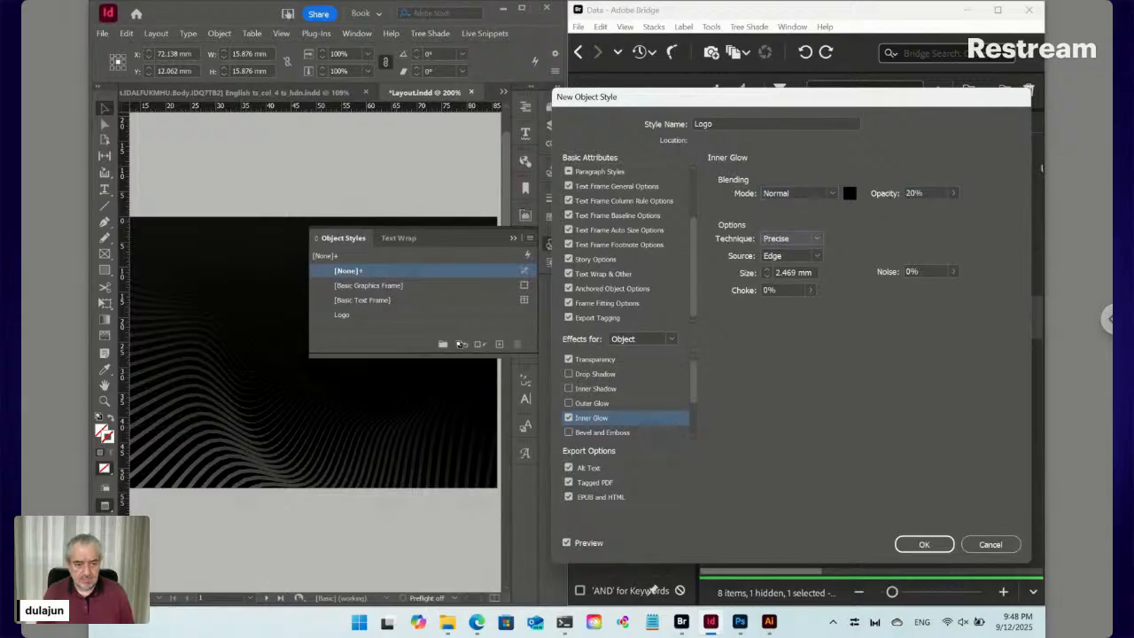
pyautogui.press('Tab')
pyautogui.press('Tab')
pyautogui.write('1')
pyautogui.press('Tab')
pyautogui.write('100')
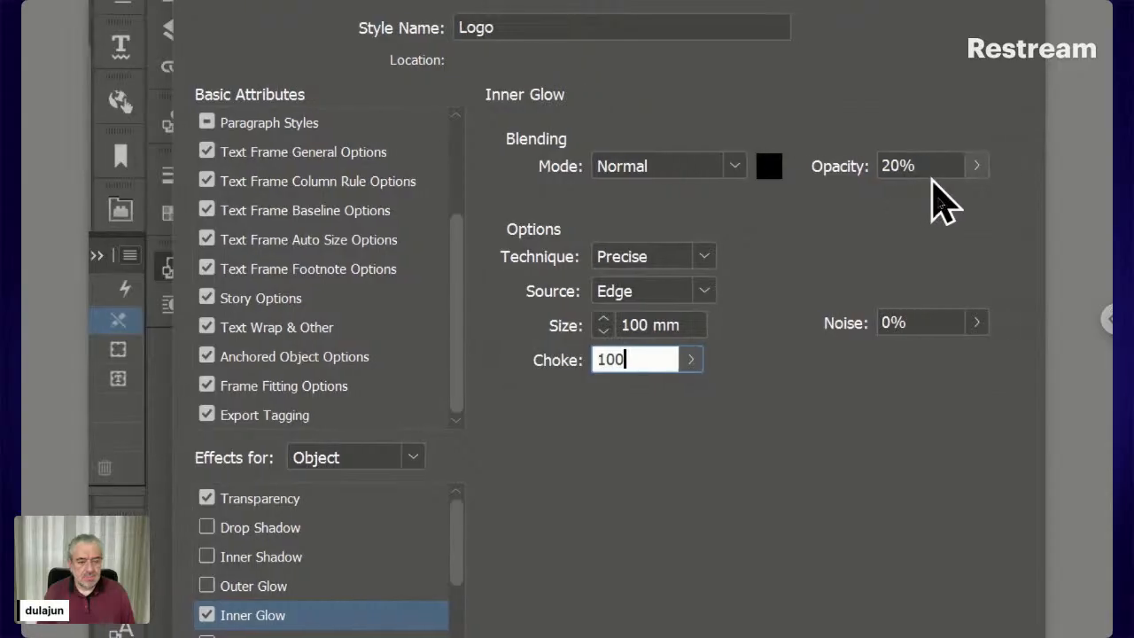
pyautogui.click(975, 167)
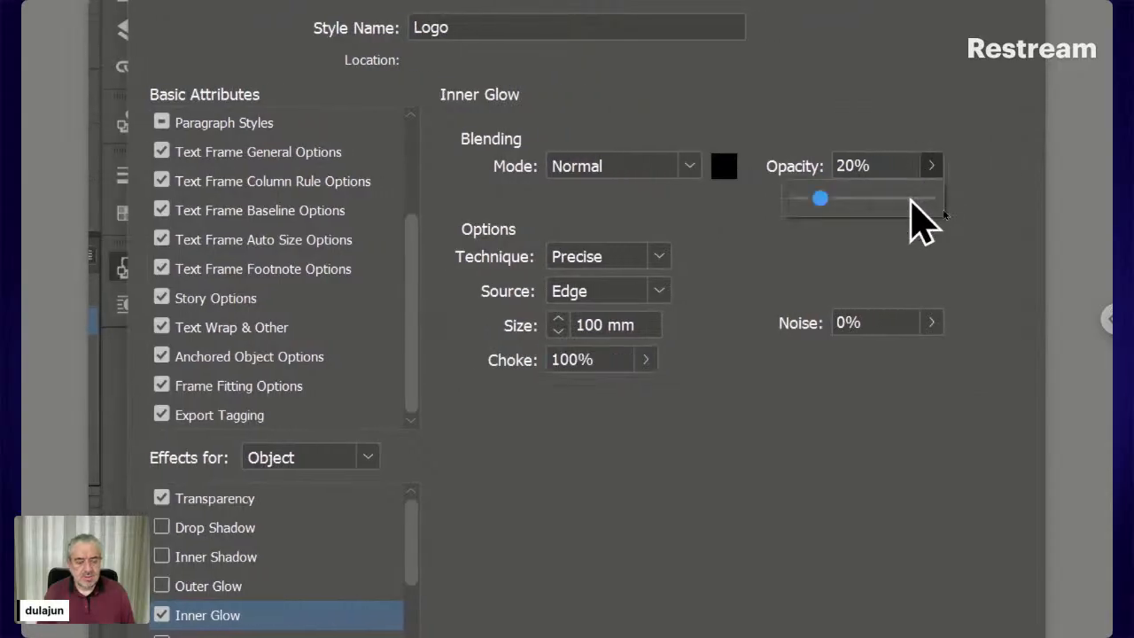
pyautogui.click(913, 198)
pyautogui.click(937, 206)
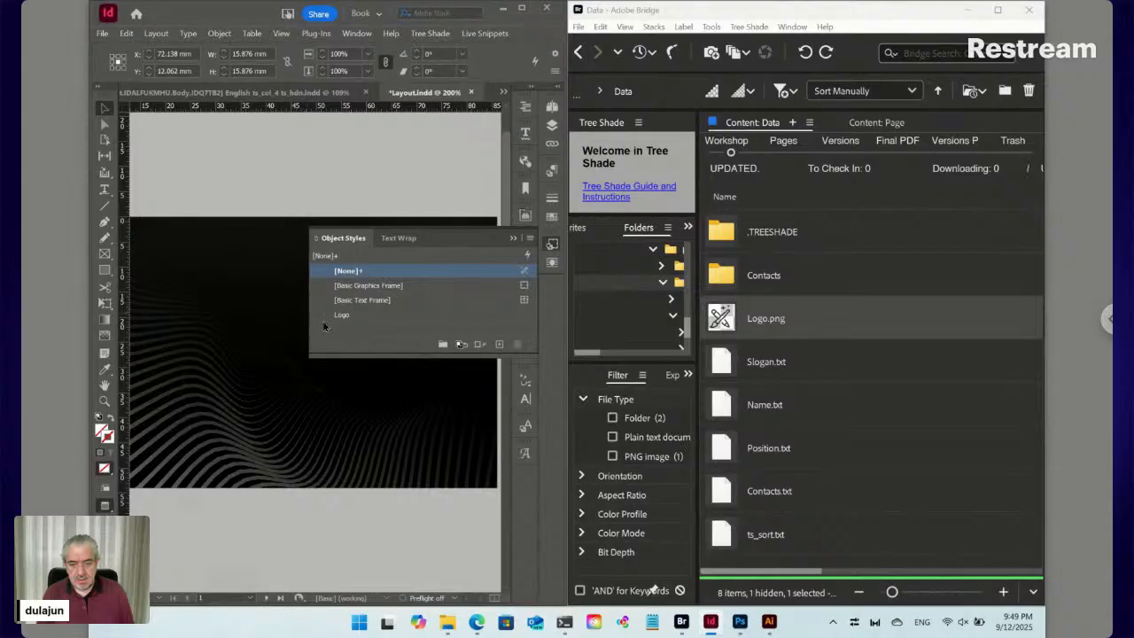
# Apply the Logo object style to the logo graphic frame
pyautogui.click(284, 308)
pyautogui.moveTo(271, 288); pyautogui.dragTo(246, 203)
pyautogui.click(405, 194)
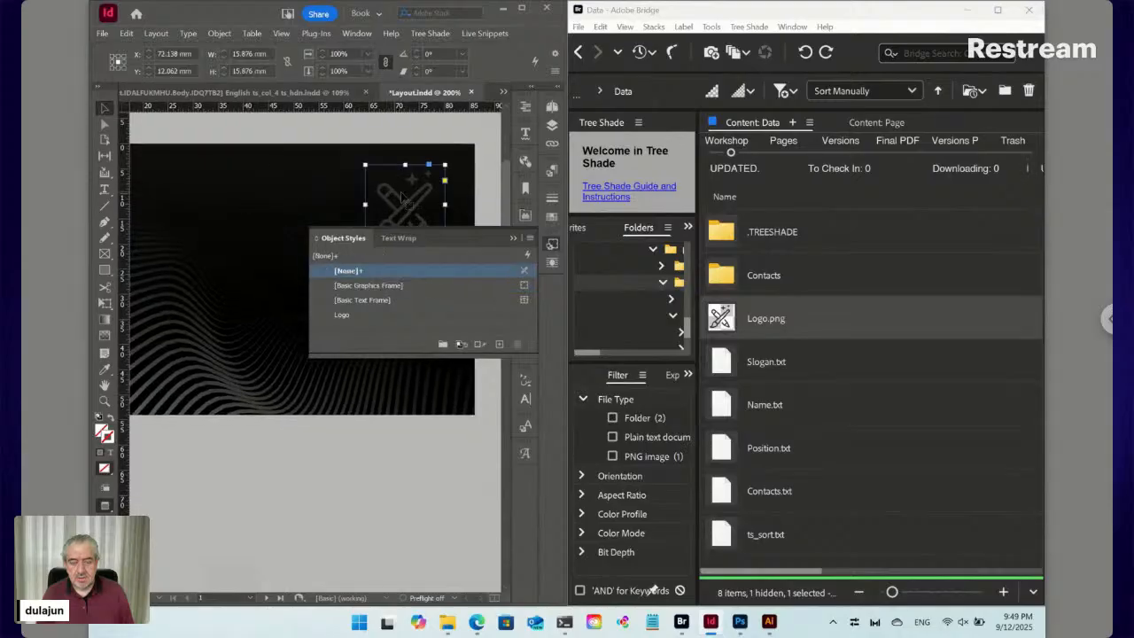
pyautogui.click(342, 315)
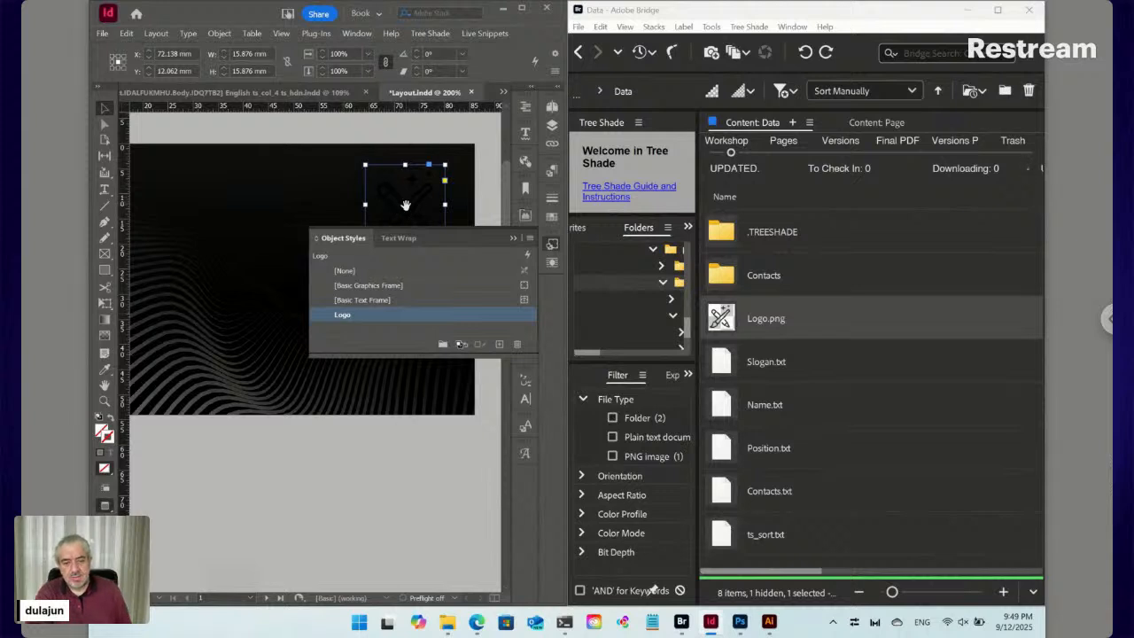
pyautogui.click(554, 219)
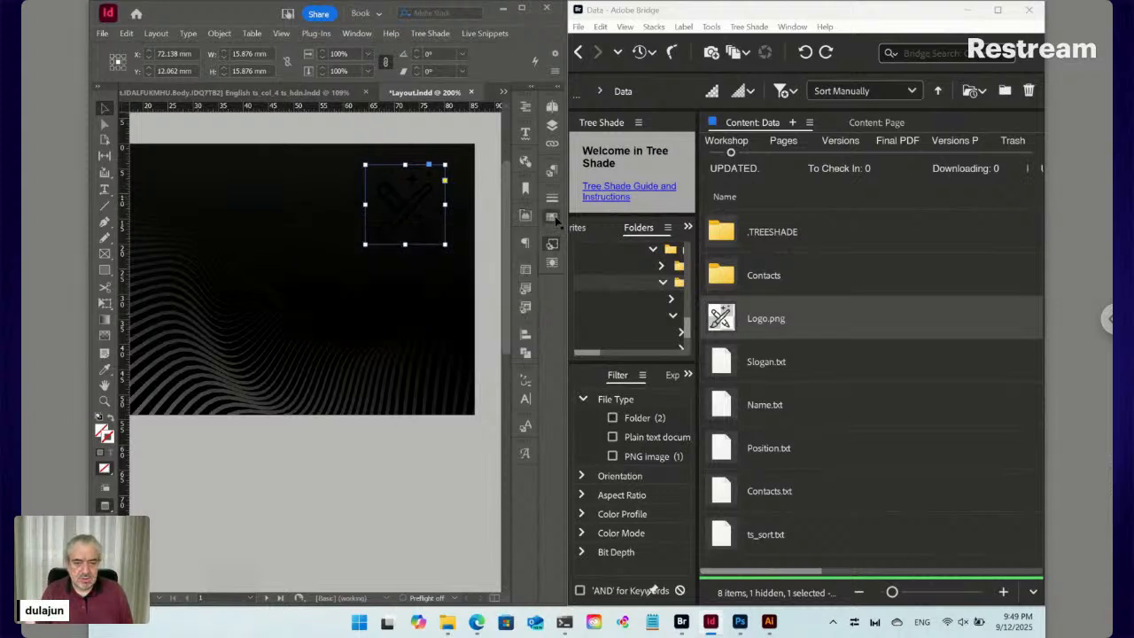
# Add a new process colour swatch C=0 M=0 Y=0 K=20
pyautogui.click(554, 219)
pyautogui.click(529, 193)
pyautogui.click(575, 197)
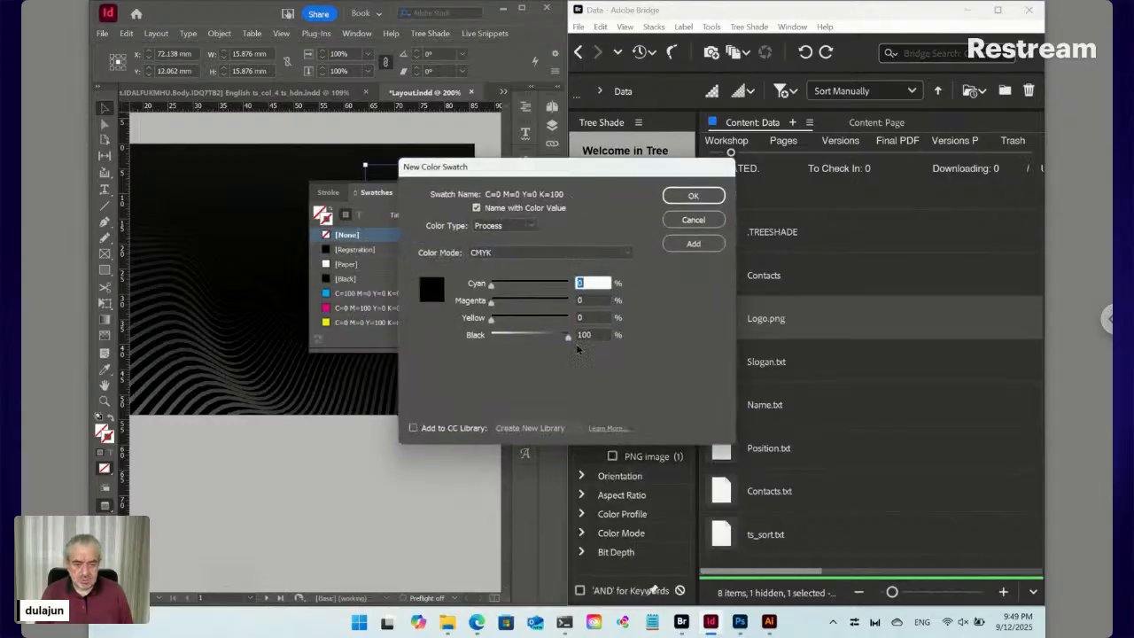
pyautogui.click(585, 334)
pyautogui.doubleClick(585, 335)
pyautogui.write('5')
pyautogui.write('0')
pyautogui.hotkey('shift', 'Tab')
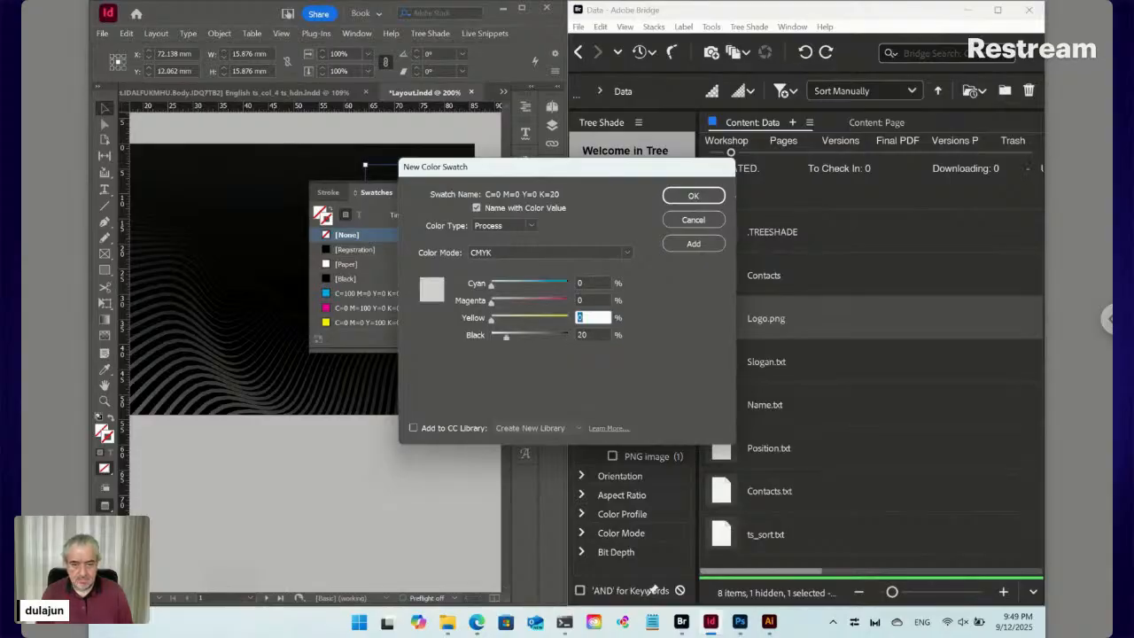
pyautogui.click(694, 196)
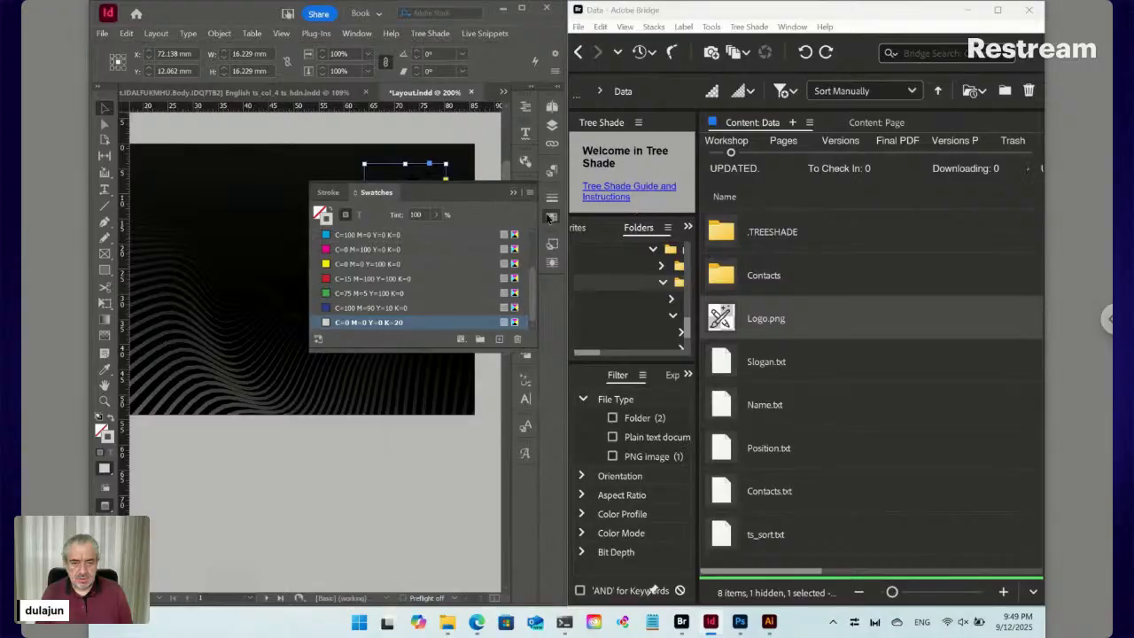
pyautogui.click(551, 246)
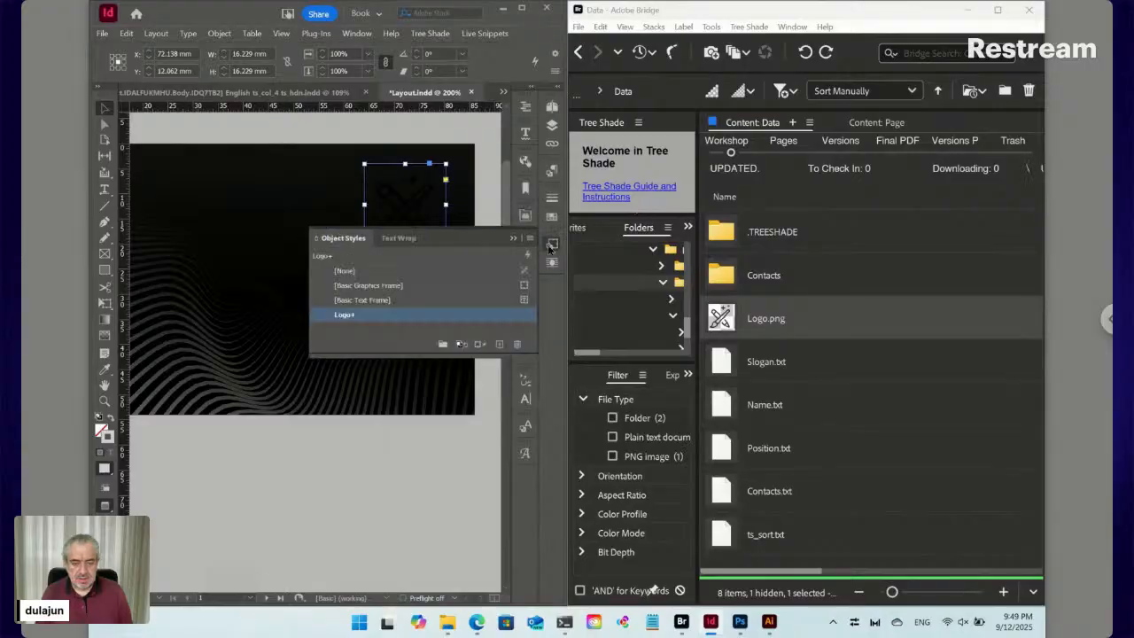
# Change the Logo style's Inner Glow colour to the C=0 M=0 Y=0 K=20 swatch
pyautogui.rightClick(341, 317)
pyautogui.click(358, 322)
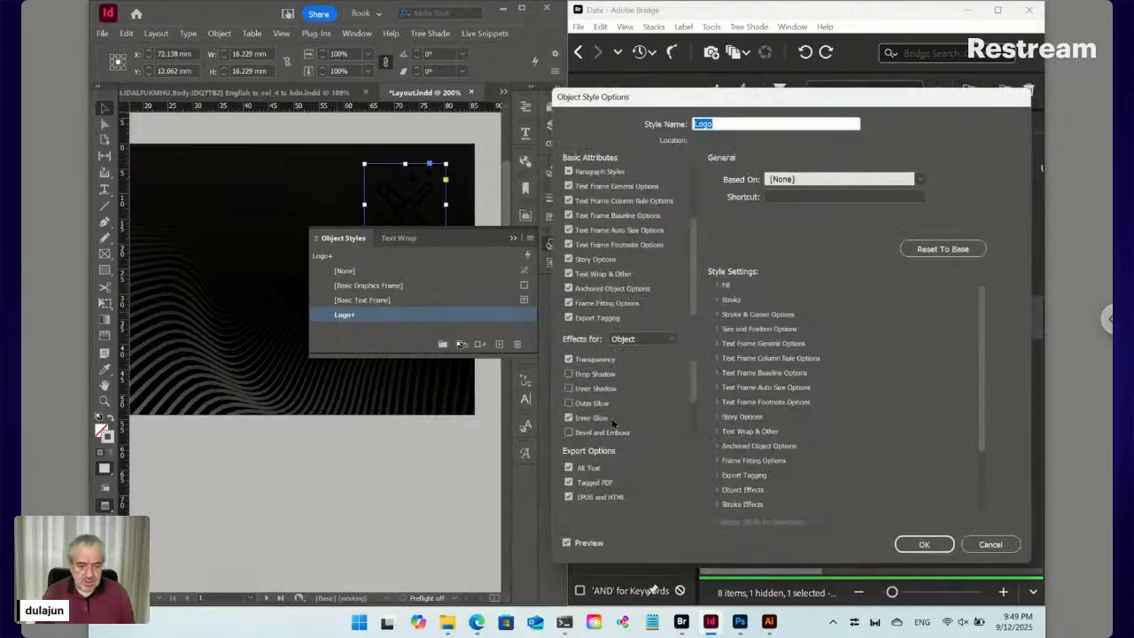
pyautogui.click(611, 418)
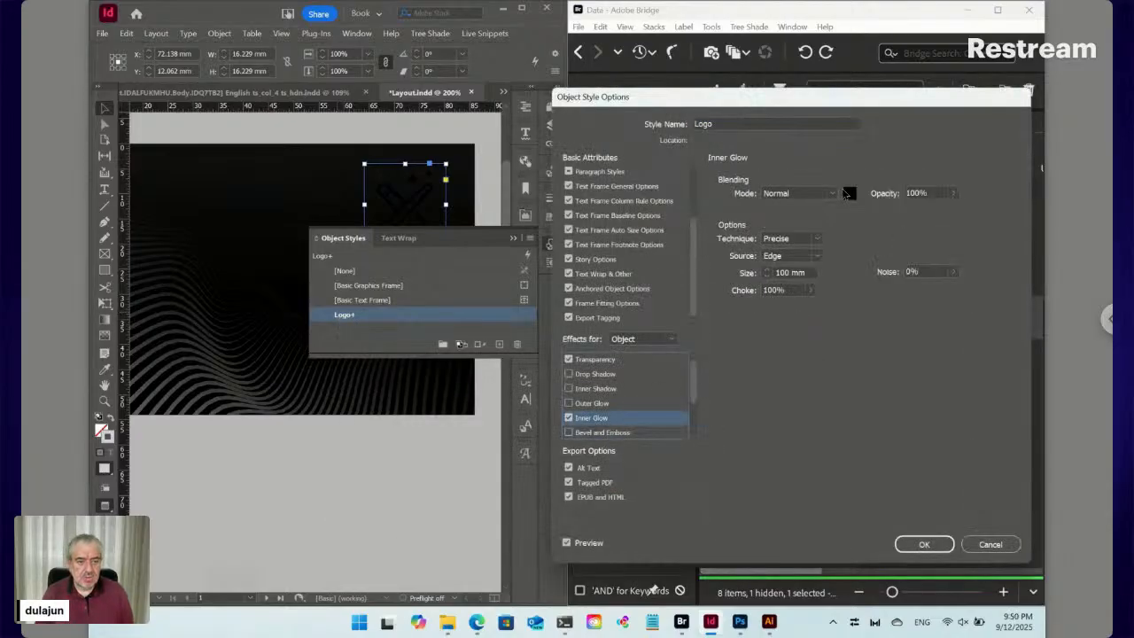
pyautogui.click(849, 192)
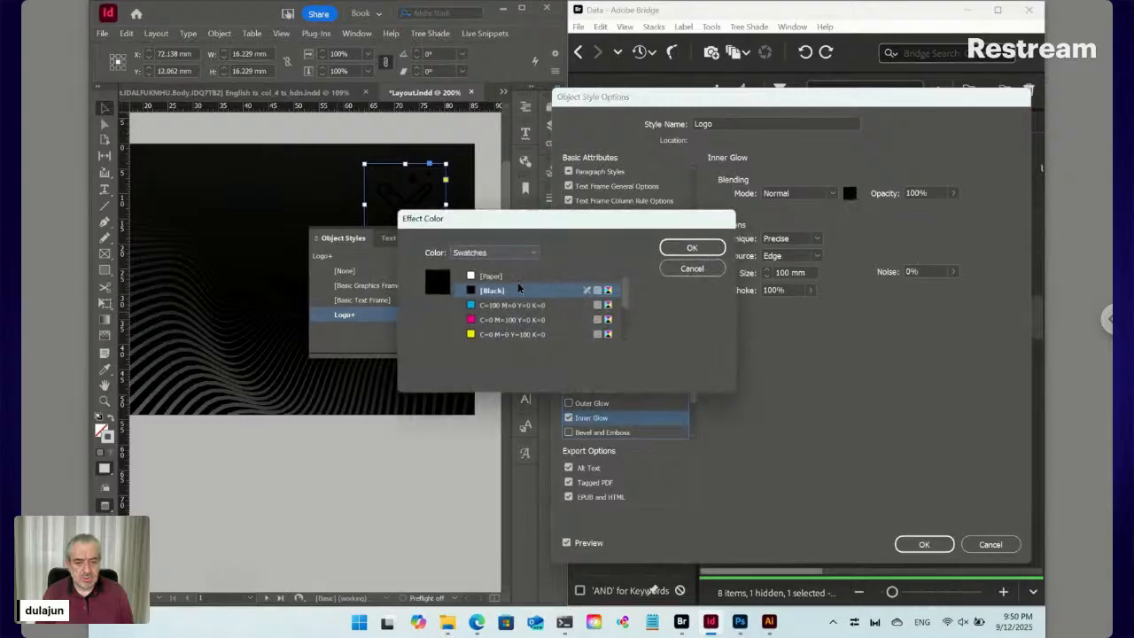
pyautogui.scroll(-2, 521, 306)
pyautogui.click(510, 335)
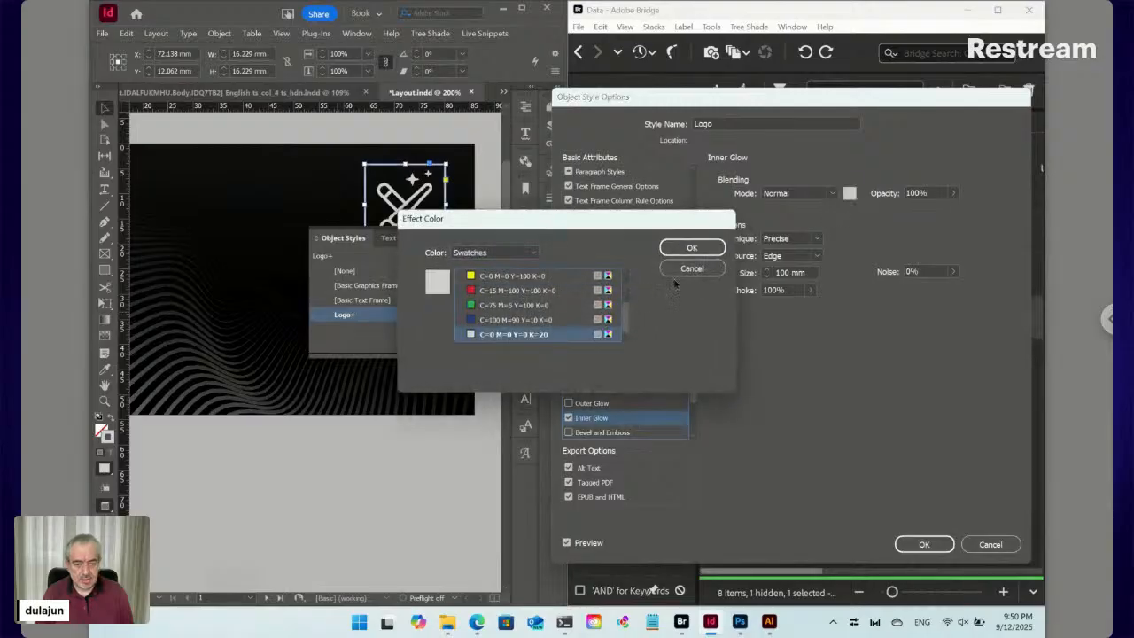
pyautogui.click(700, 248)
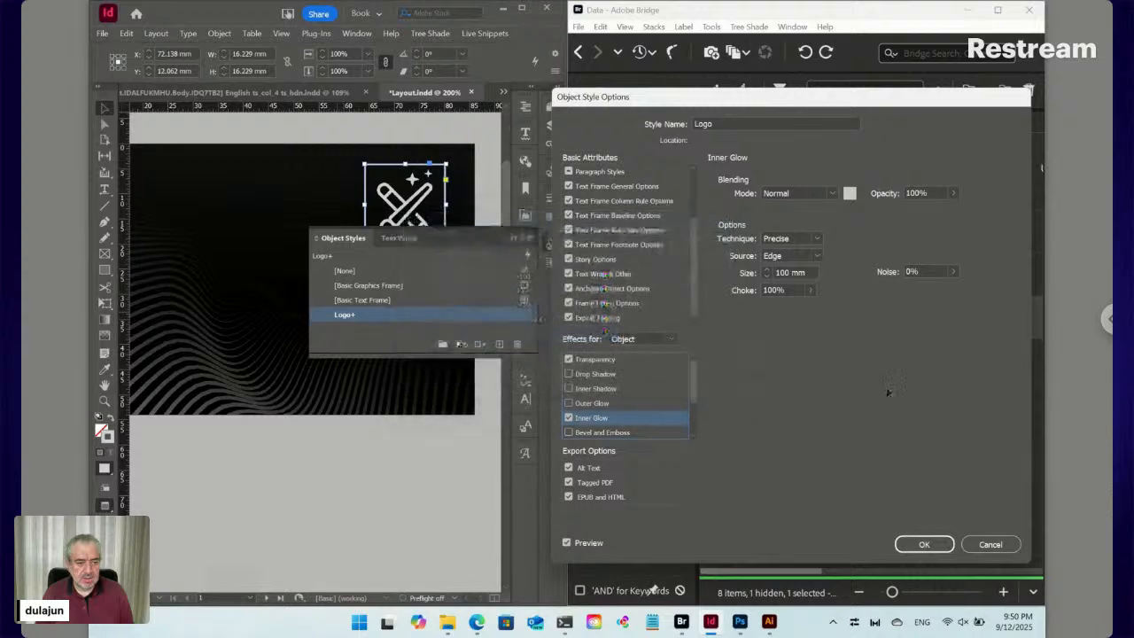
pyautogui.click(924, 544)
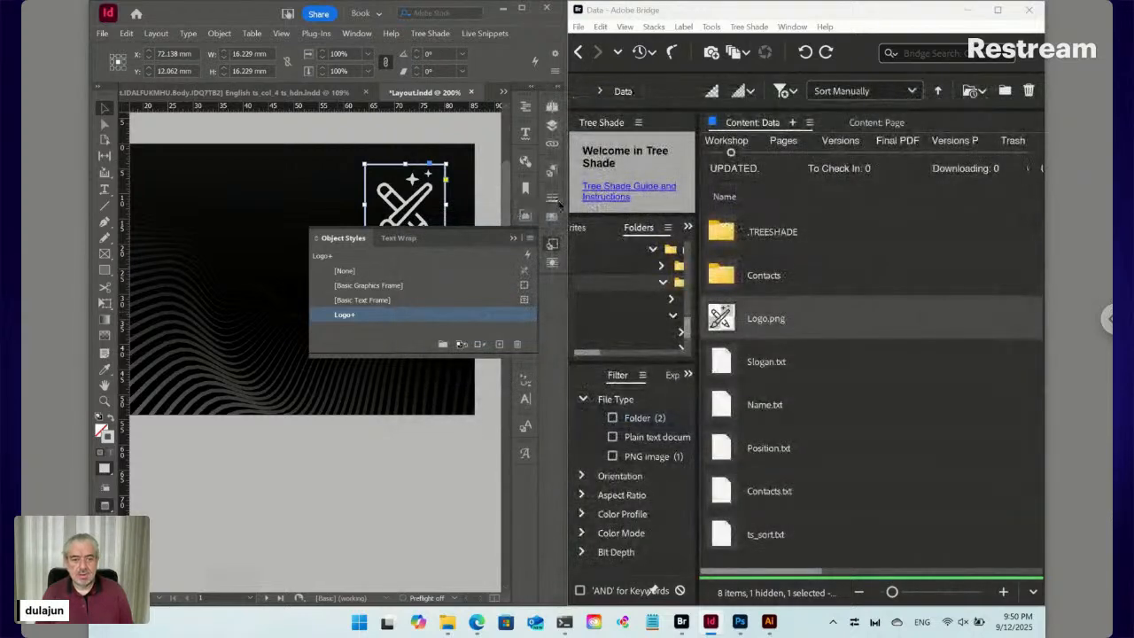
# Review the Logo style's stroke and fill settings, then clear the logo frame's overrides
pyautogui.rightClick(376, 317)
pyautogui.click(395, 318)
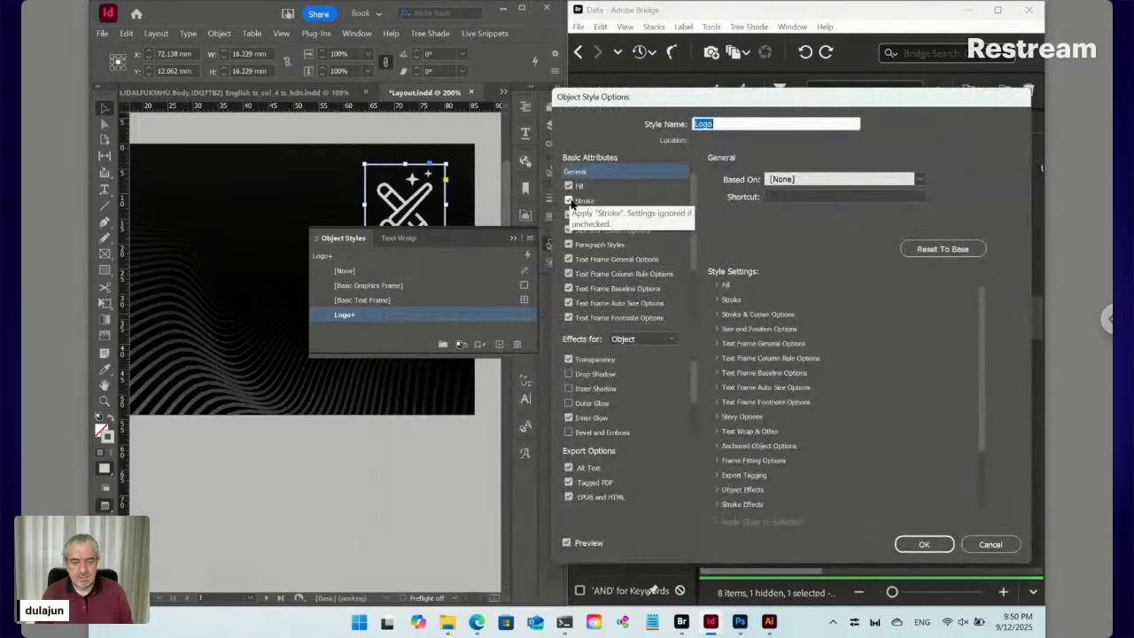
pyautogui.click(586, 200)
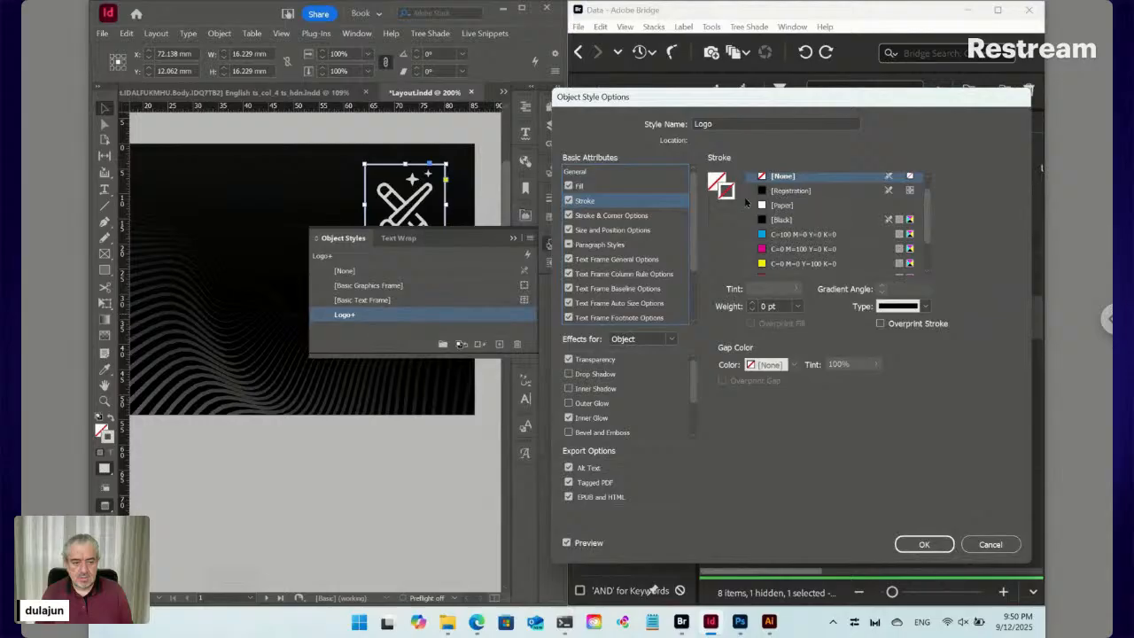
pyautogui.click(613, 188)
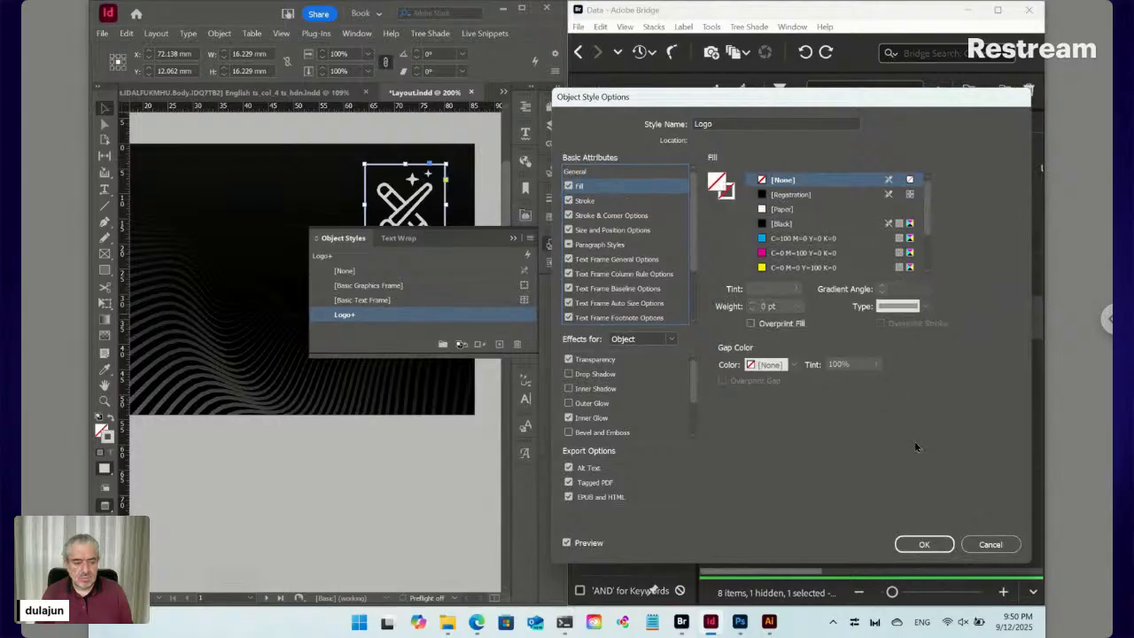
pyautogui.click(925, 542)
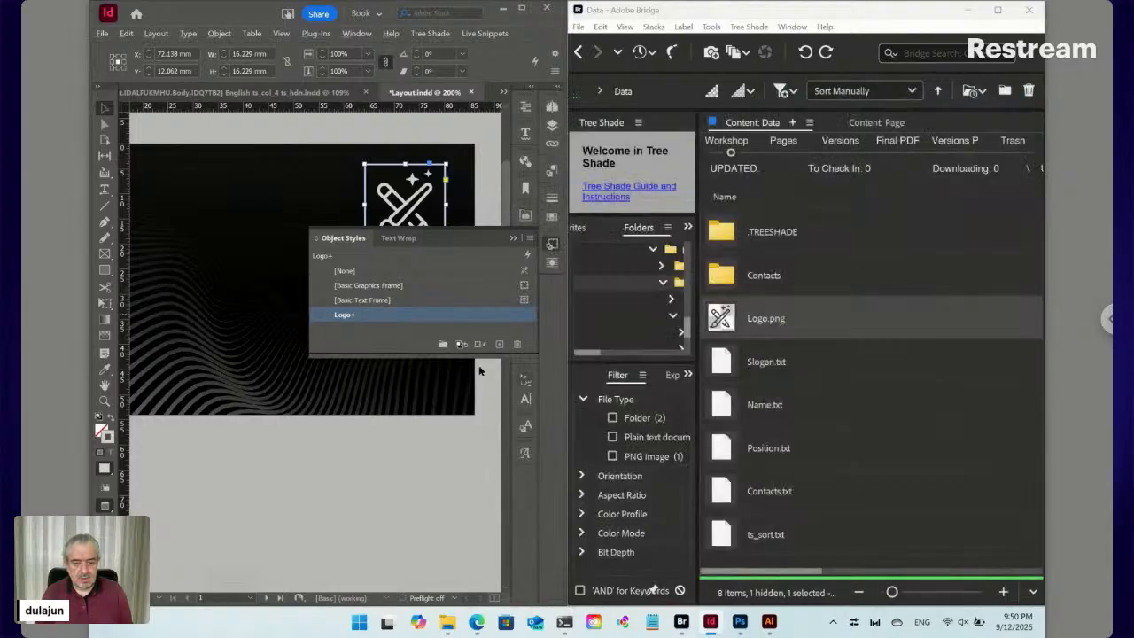
pyautogui.click(376, 318)
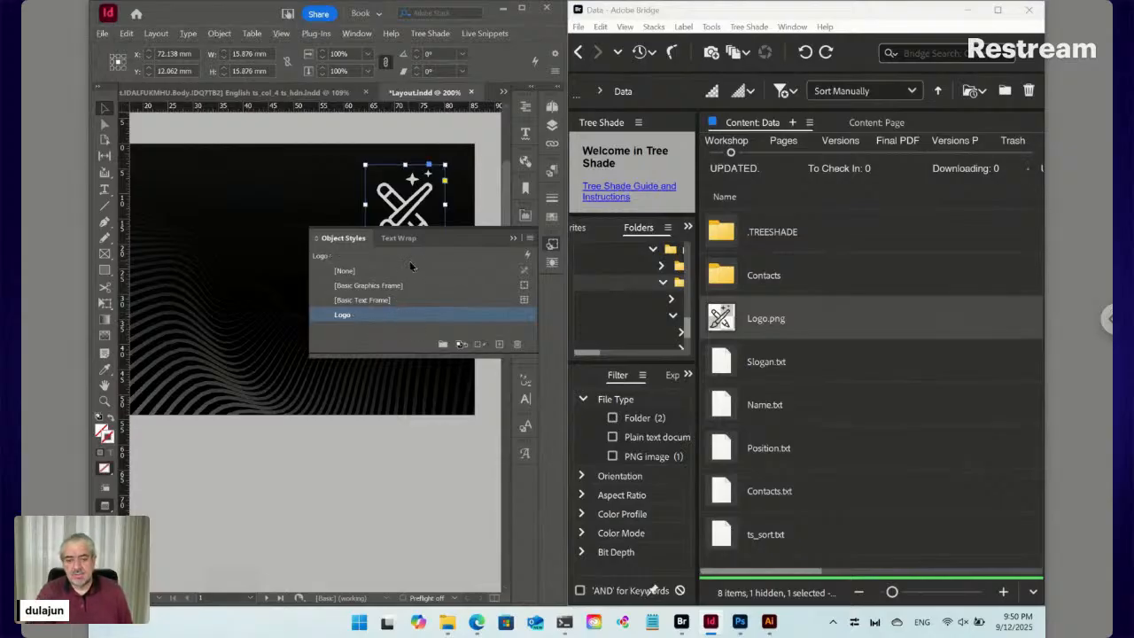
# Draw a text frame below the logo
pyautogui.click(553, 244)
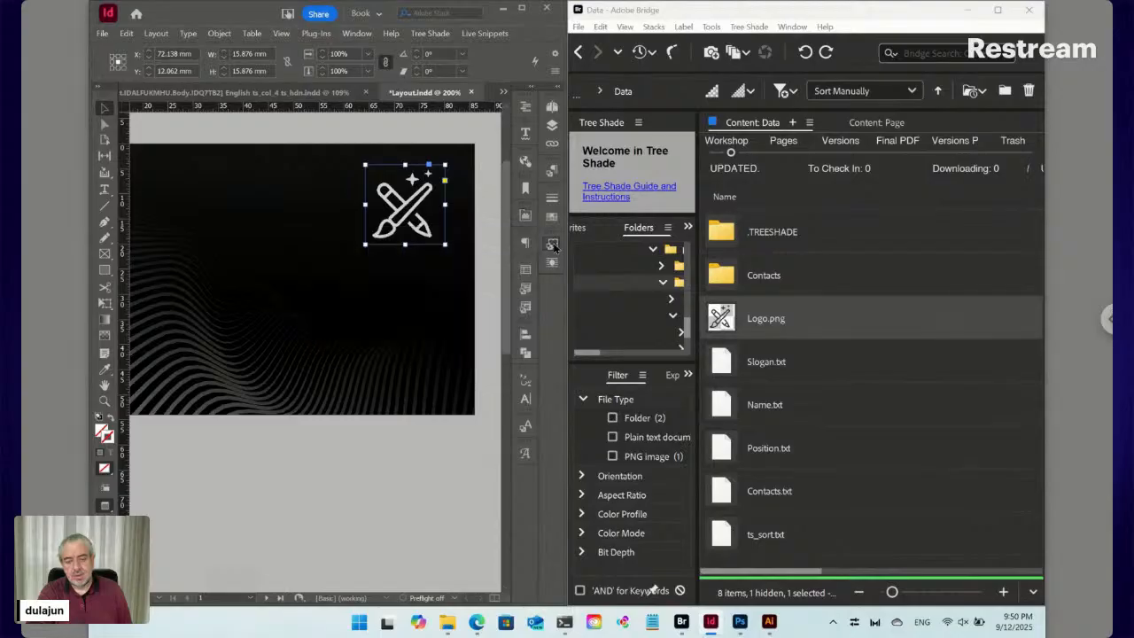
pyautogui.click(105, 189)
pyautogui.moveTo(445, 266); pyautogui.dragTo(181, 310)
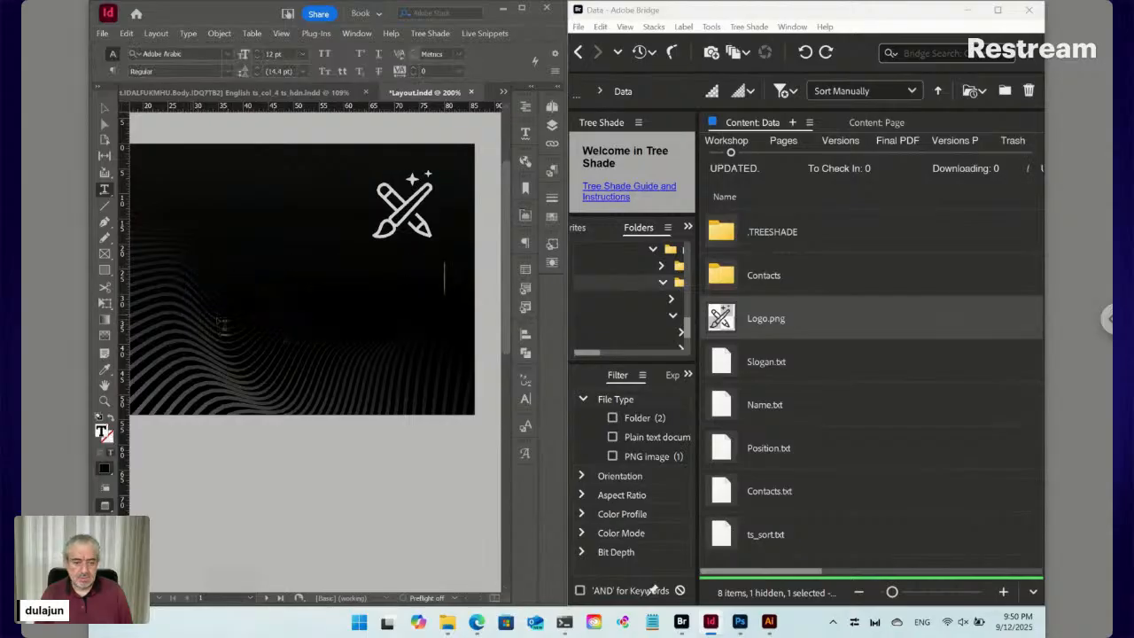
# Create a new paragraph style named Slogan
pyautogui.click(552, 171)
pyautogui.click(529, 168)
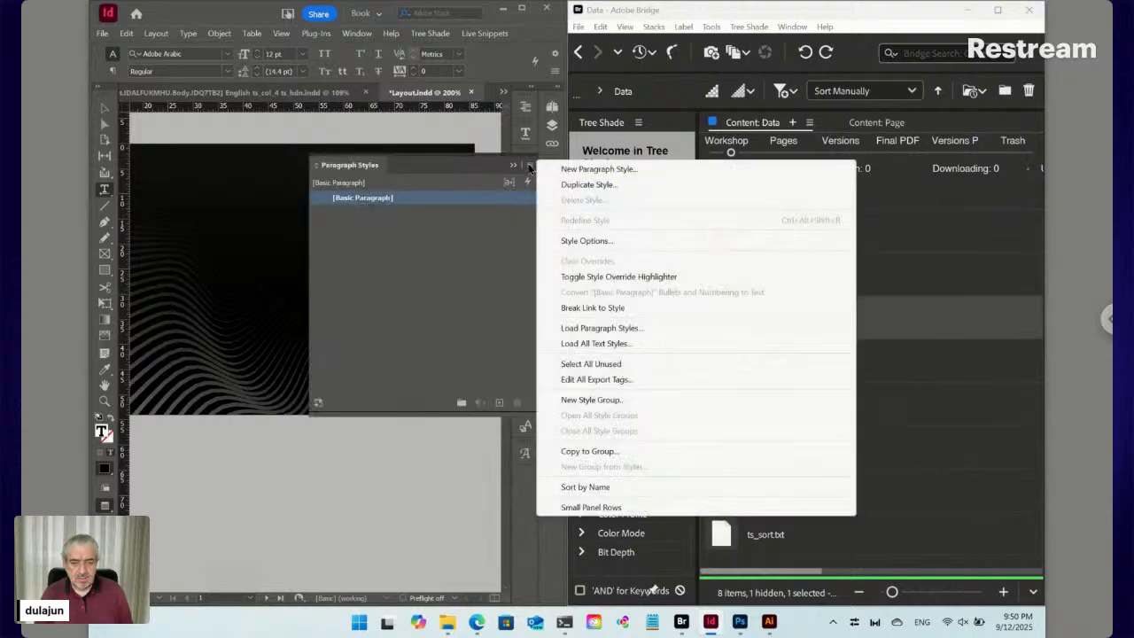
pyautogui.click(619, 167)
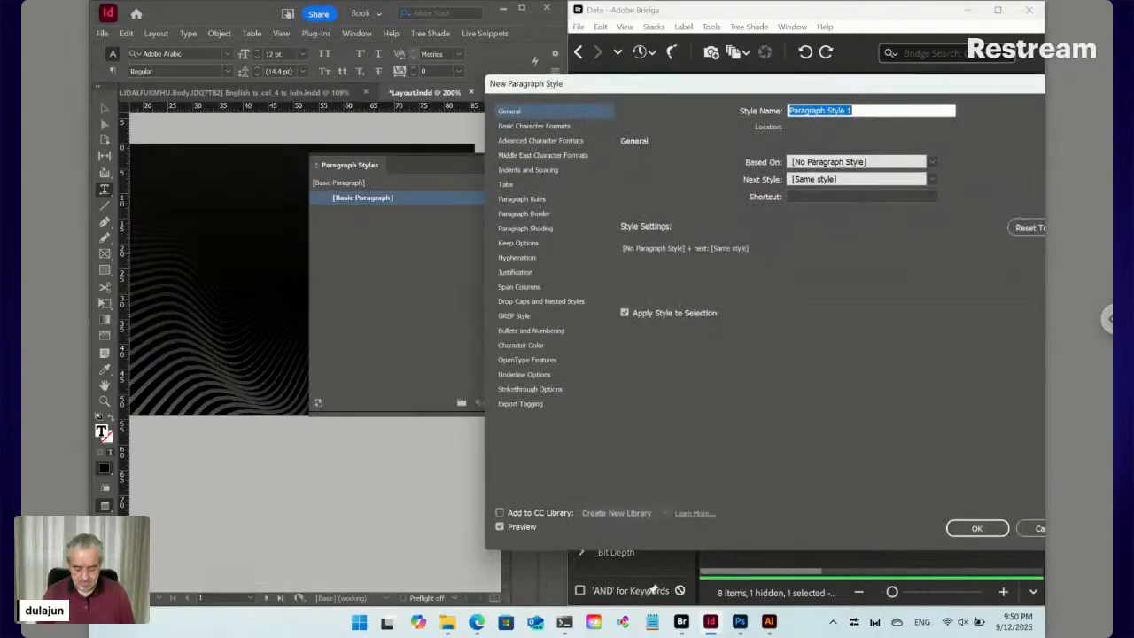
pyautogui.write('Slogan')
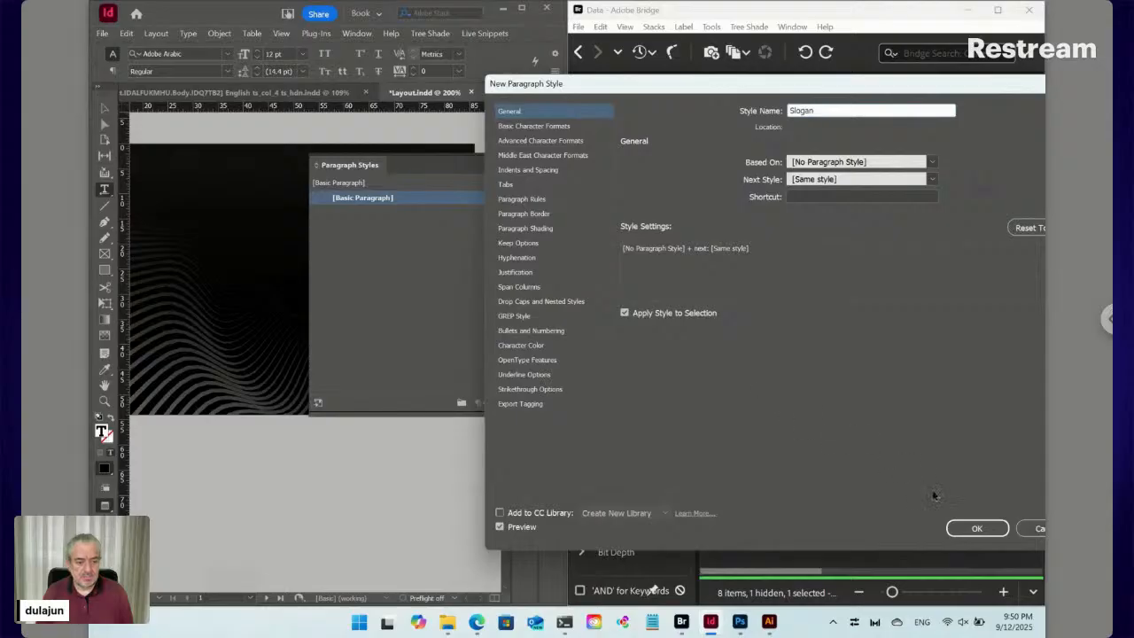
pyautogui.click(975, 528)
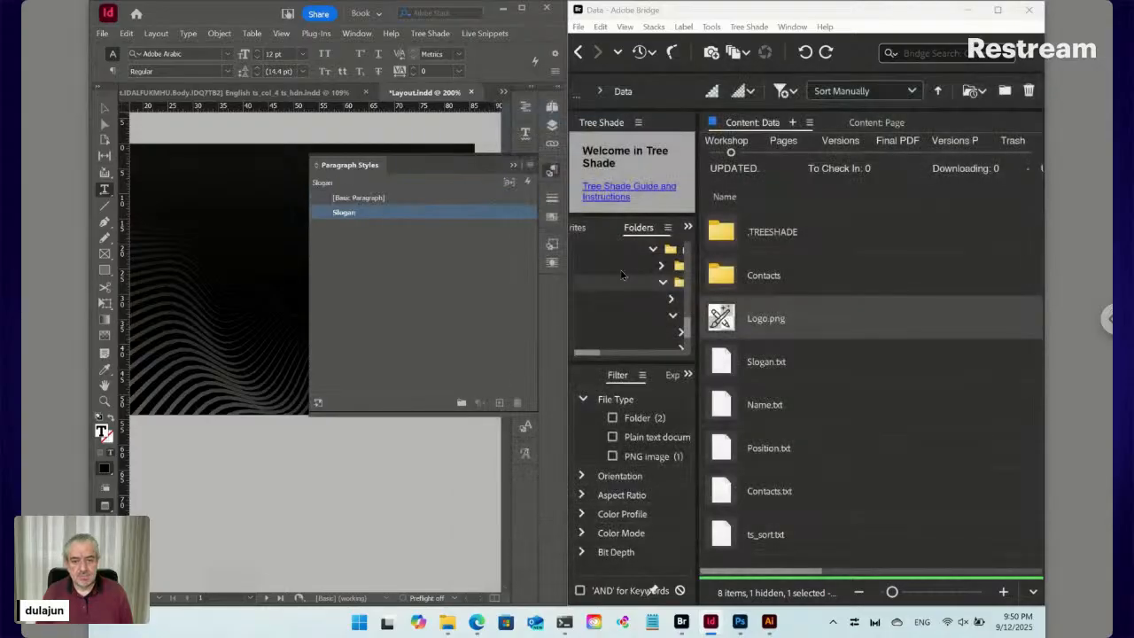
# Place Slogan.txt from Bridge into InDesign at an insertion point below the logo
pyautogui.click(551, 174)
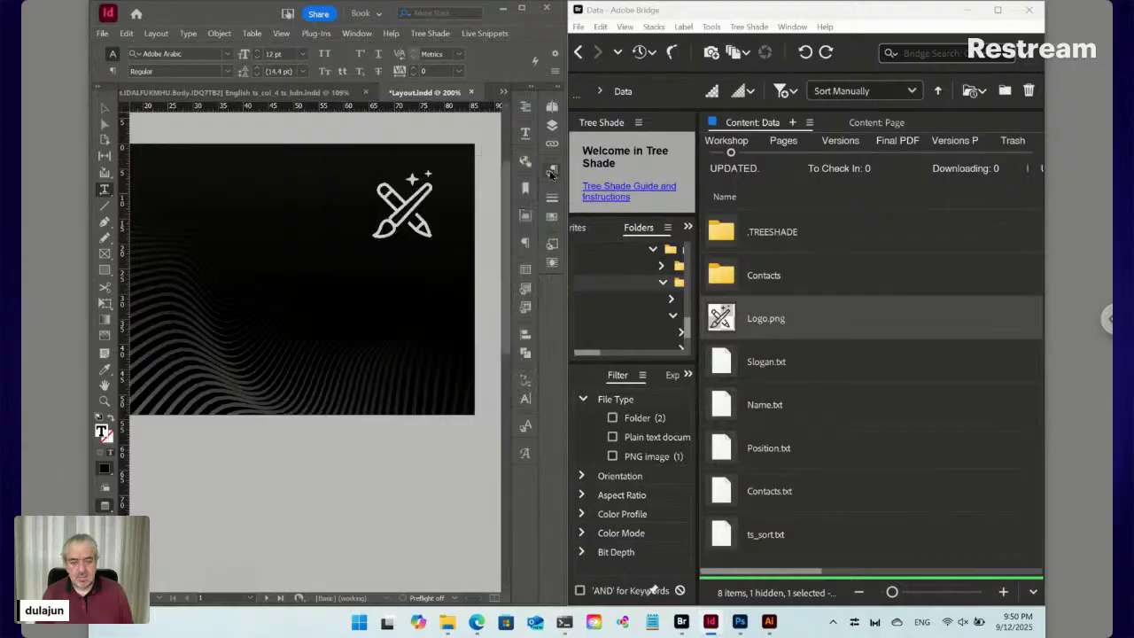
pyautogui.click(441, 279)
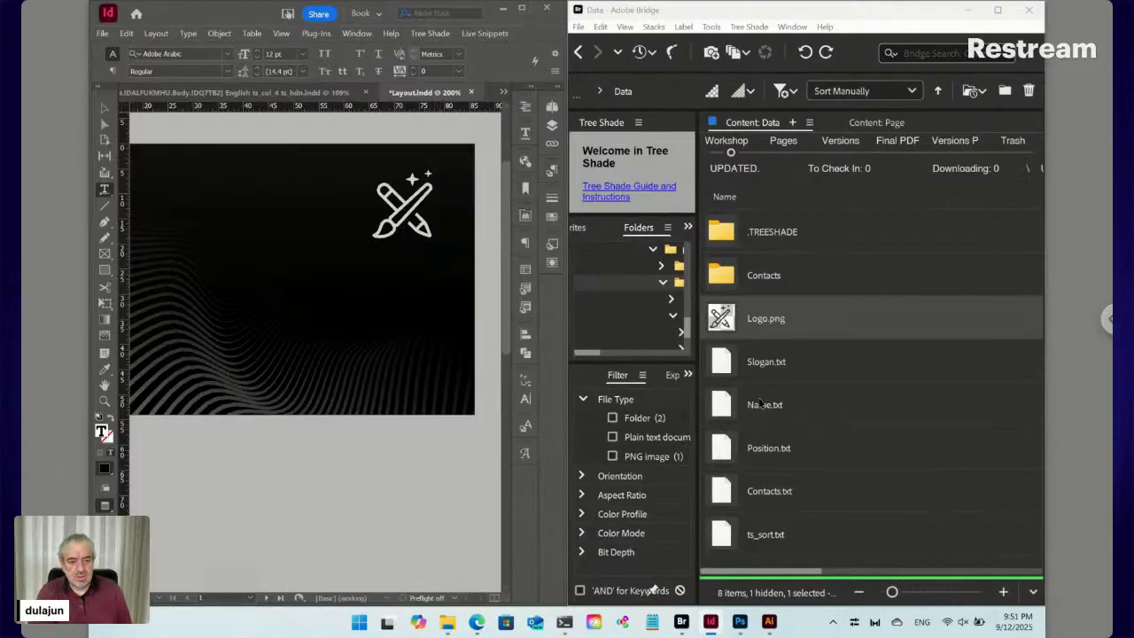
pyautogui.click(723, 365)
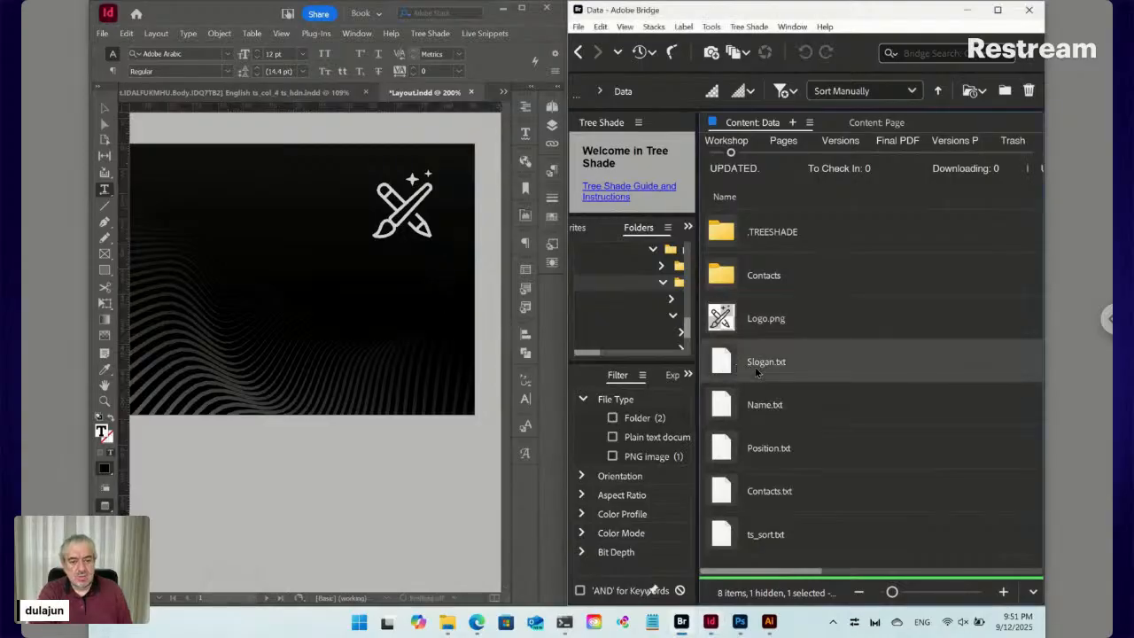
pyautogui.rightClick(728, 365)
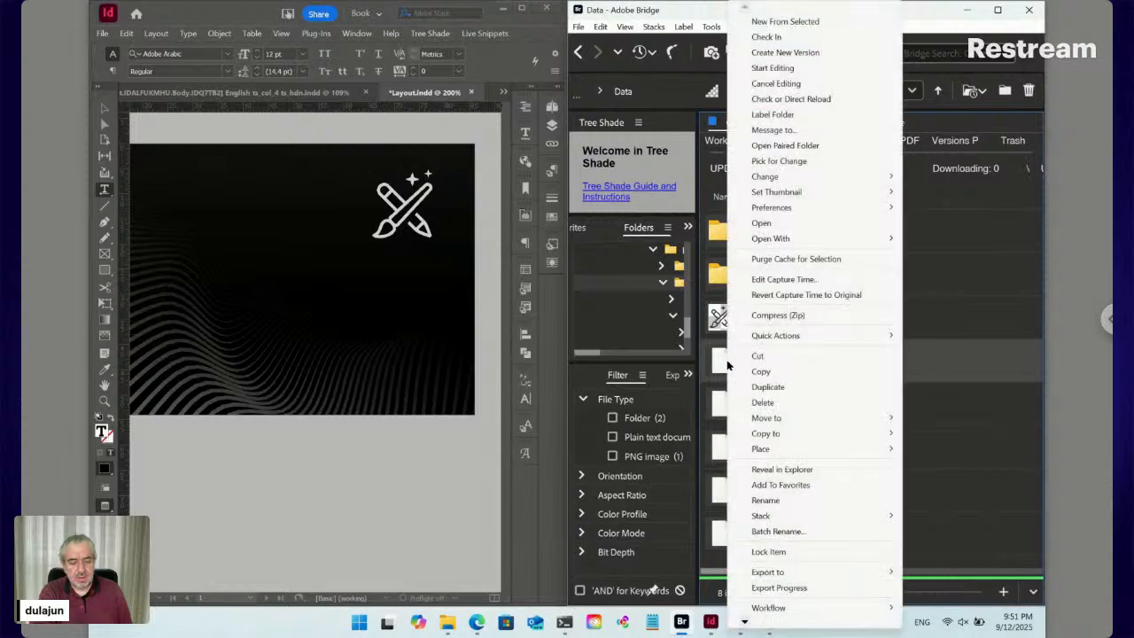
pyautogui.moveTo(791, 455)
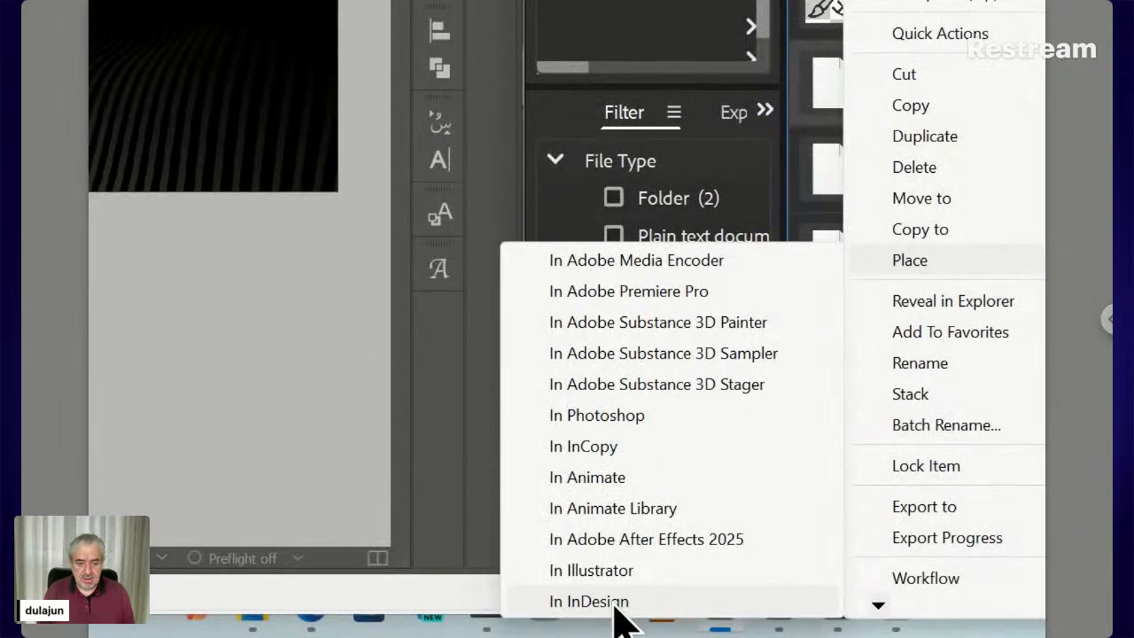
pyautogui.click(616, 603)
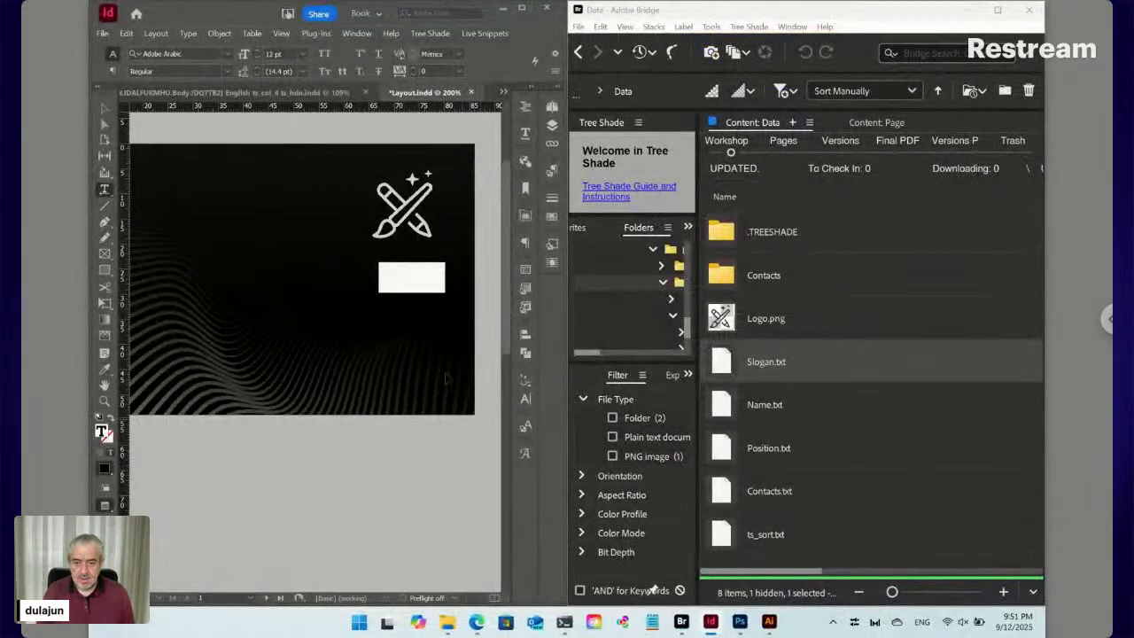
# Switch to Normal screen mode and show hidden characters to reveal the Data/Slogan frame
pyautogui.click(420, 280)
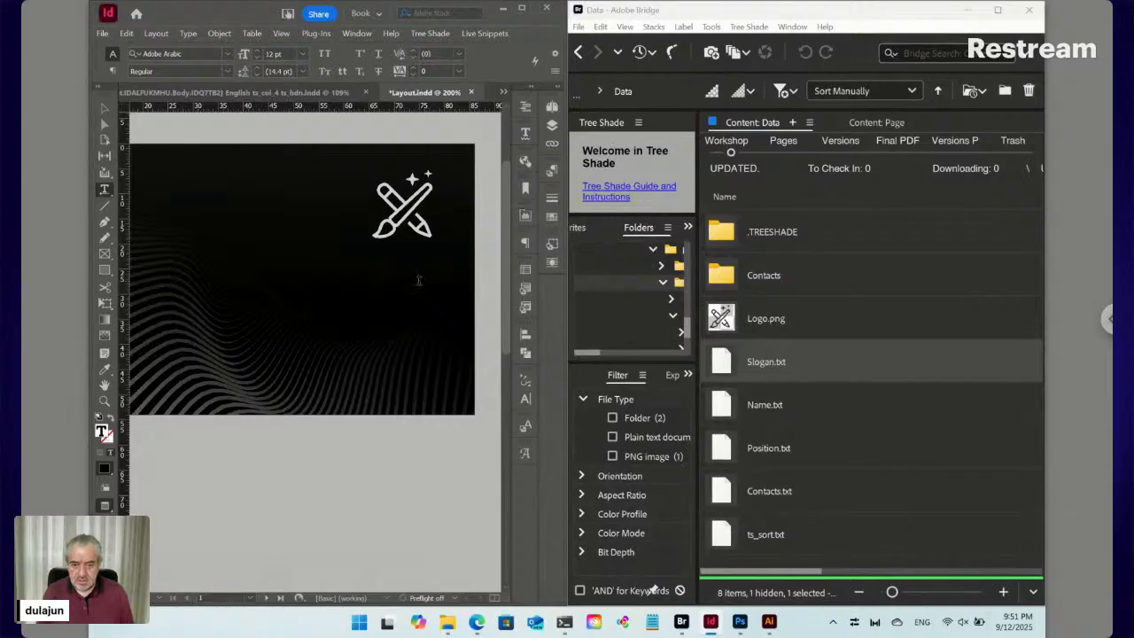
pyautogui.press('w')
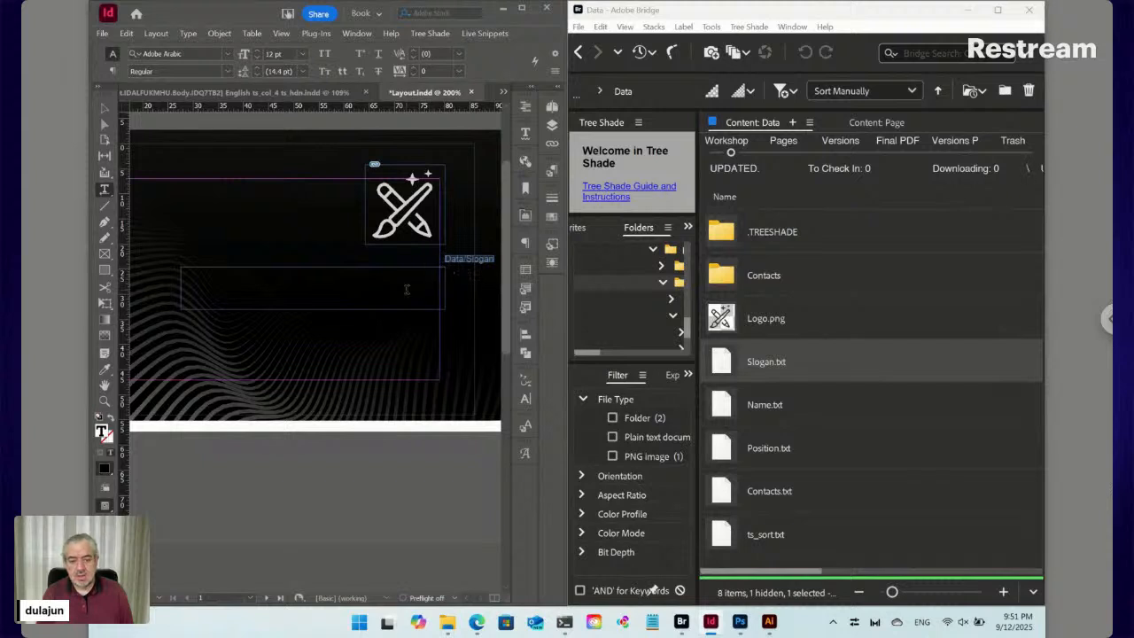
pyautogui.hotkey('ctrl', 'v')
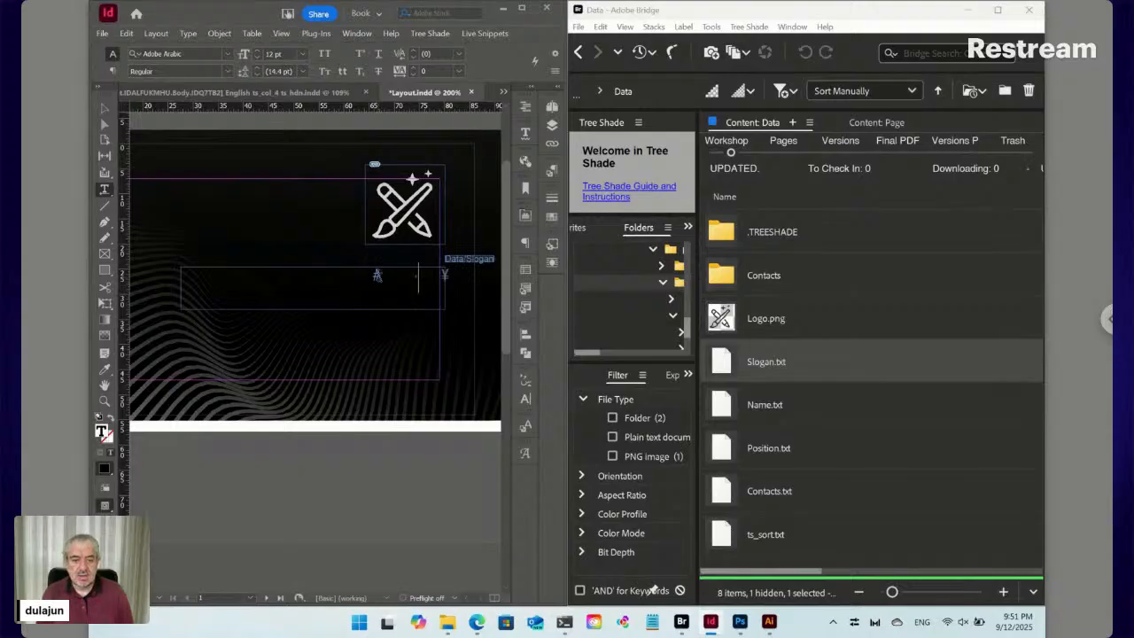
pyautogui.click(113, 72)
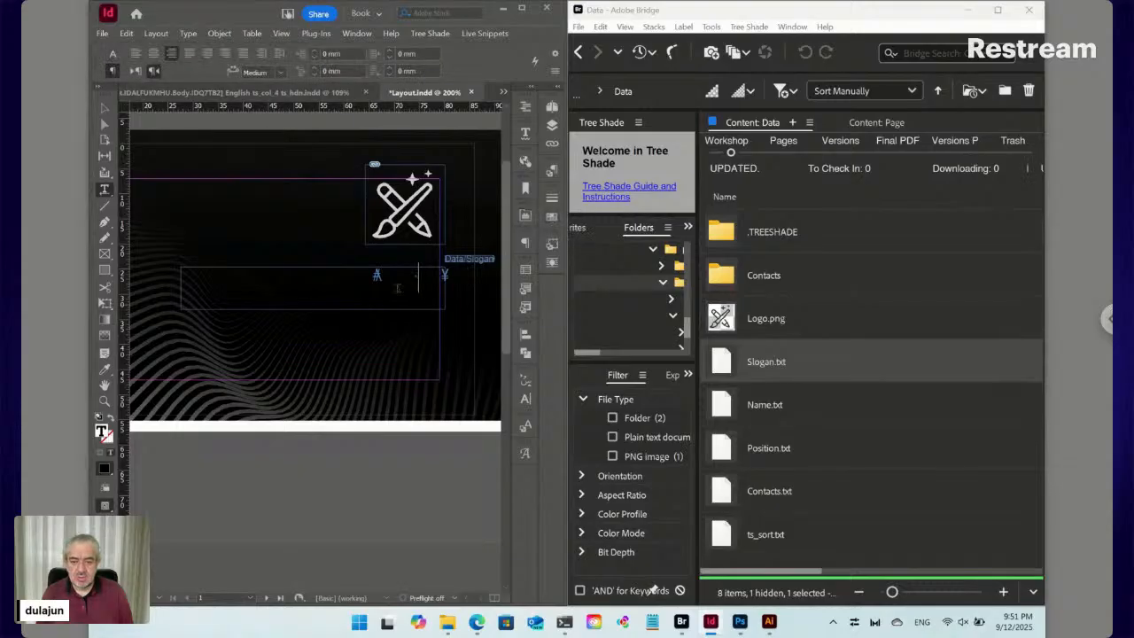
pyautogui.click(112, 55)
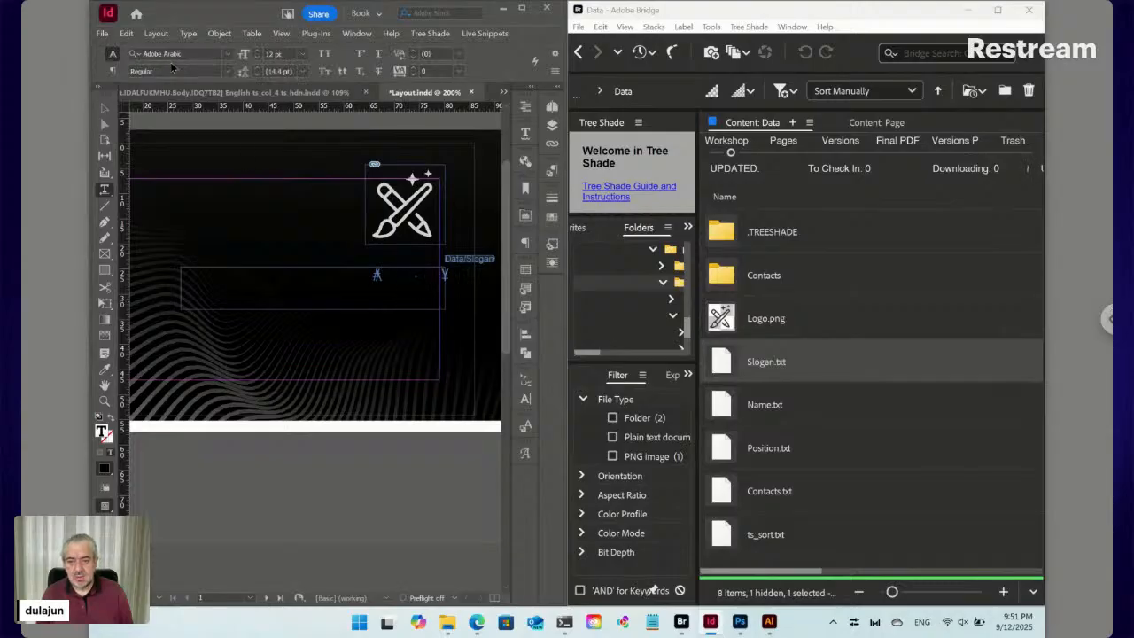
# Fill the slogan text with the [Paper] swatch so it appears white
pyautogui.click(553, 217)
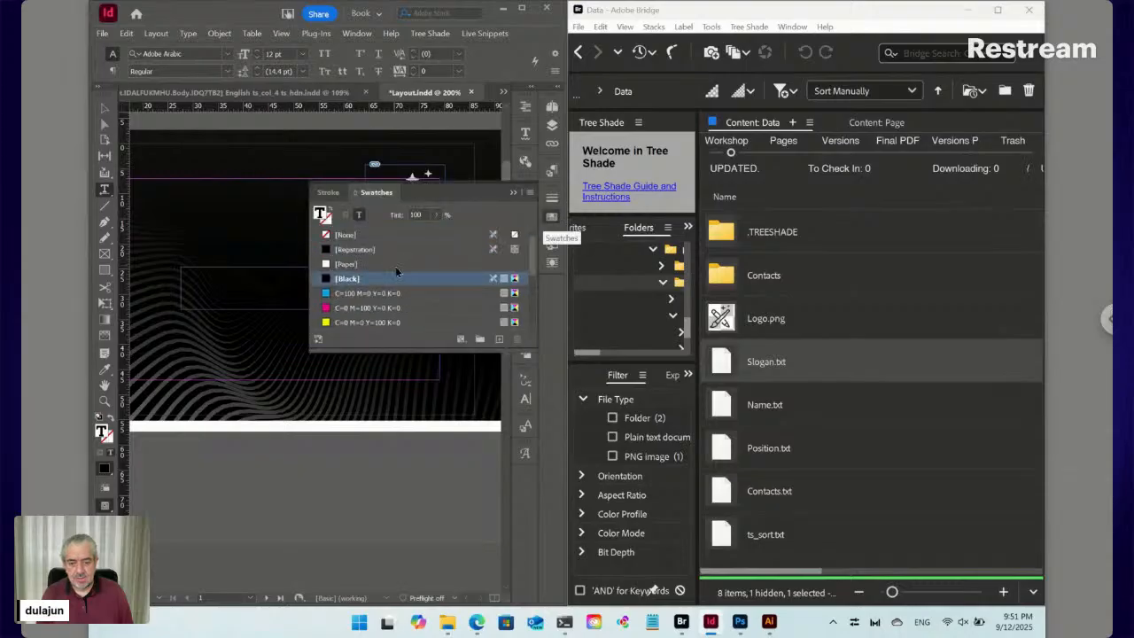
pyautogui.click(398, 264)
pyautogui.scroll(-1, 396, 270)
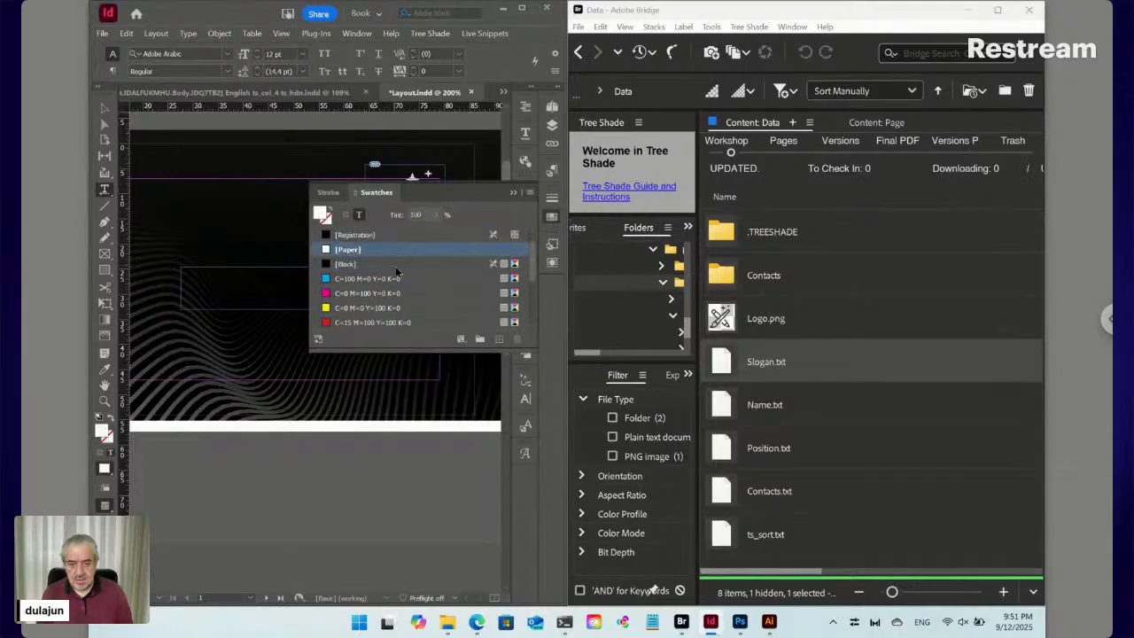
# Set the Some Text slogan in the Broadway font
pyautogui.hotkey('ctrl', 'shift', 'a')
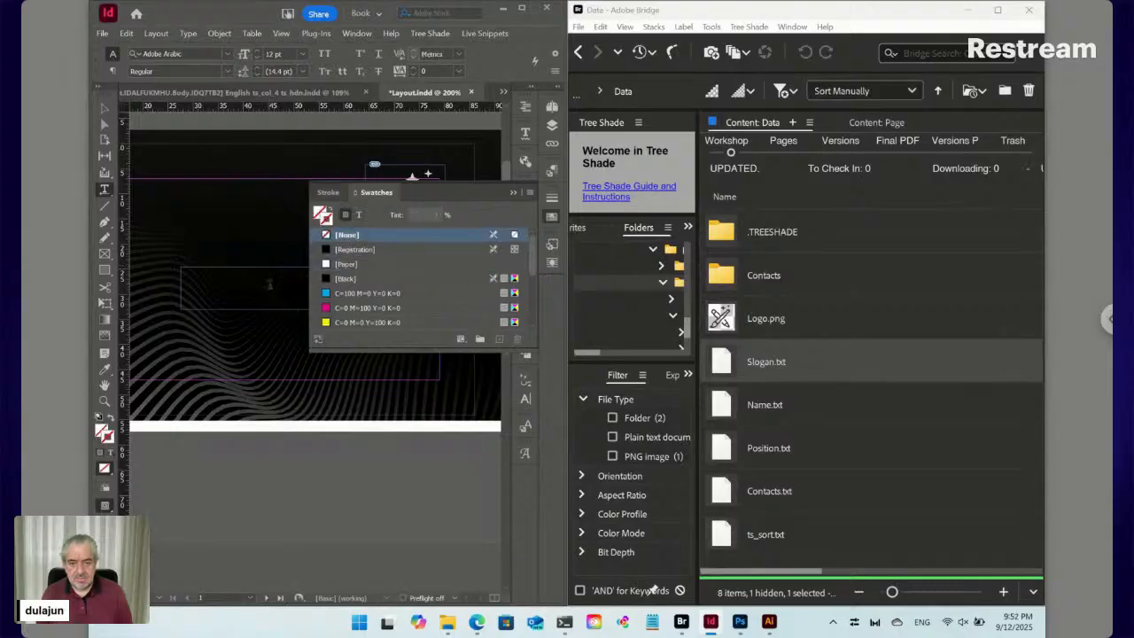
pyautogui.moveTo(277, 285); pyautogui.dragTo(274, 397)
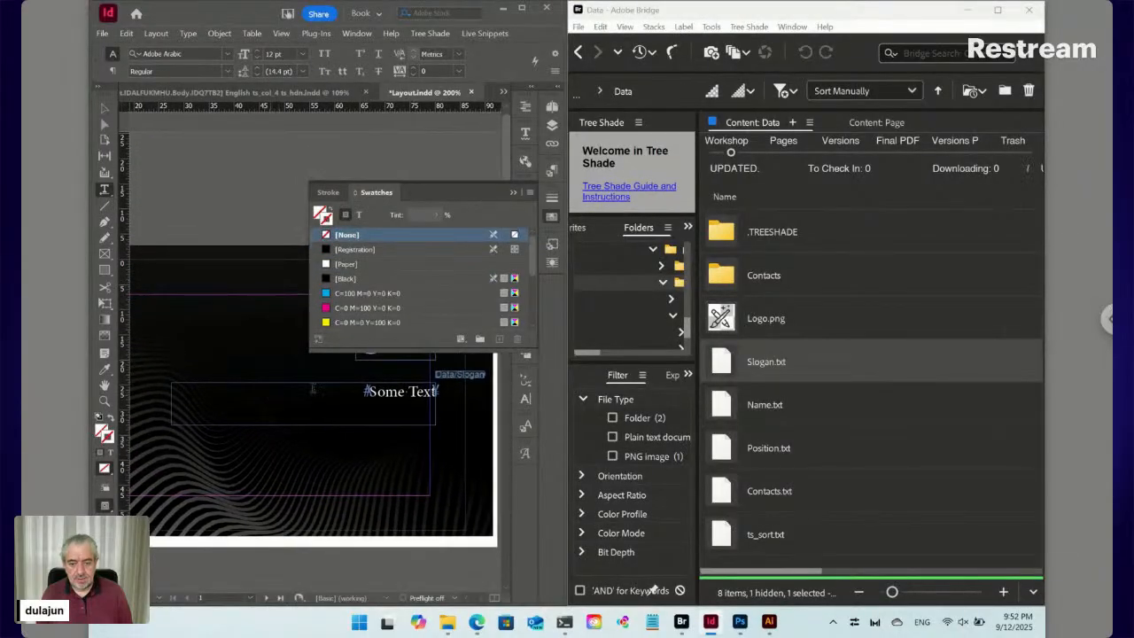
pyautogui.click(394, 390)
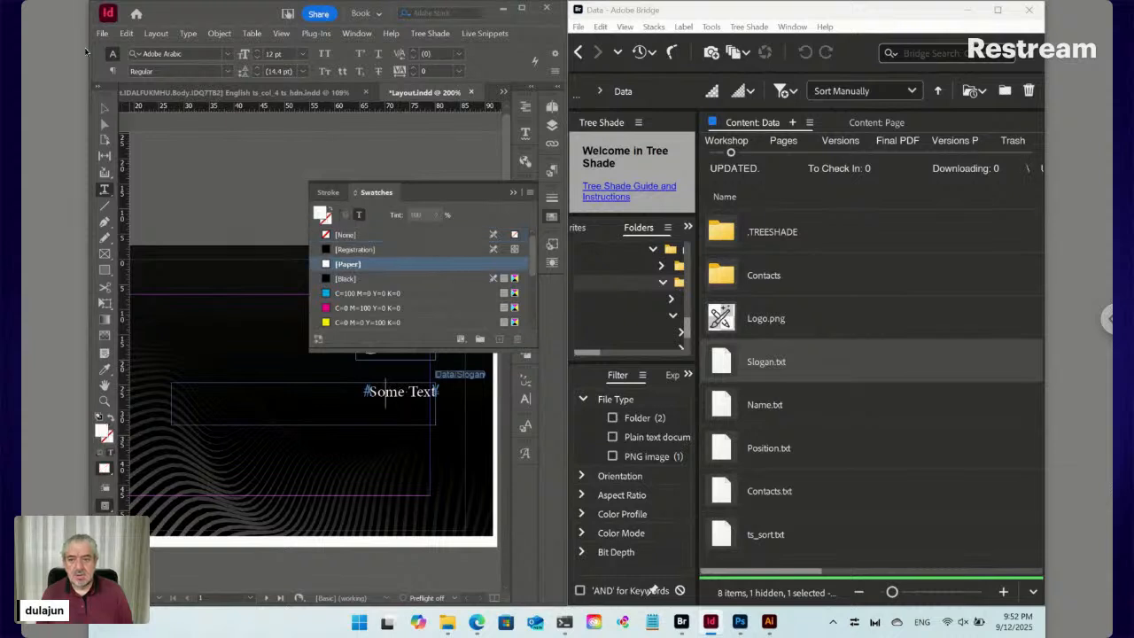
pyautogui.click(227, 55)
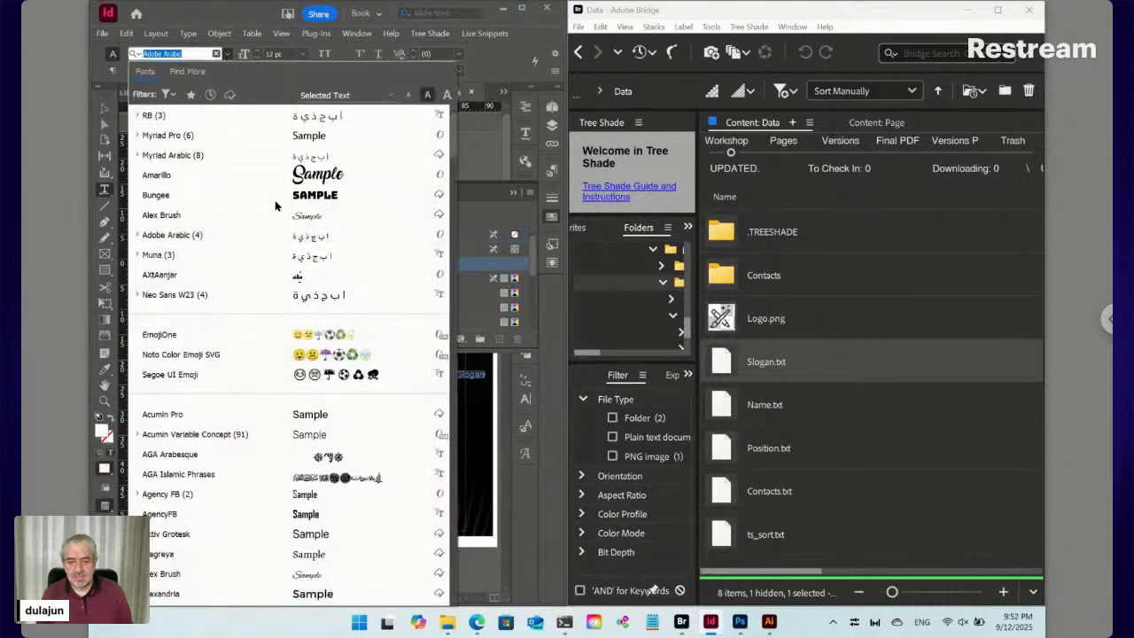
pyautogui.scroll(-15, 297, 265)
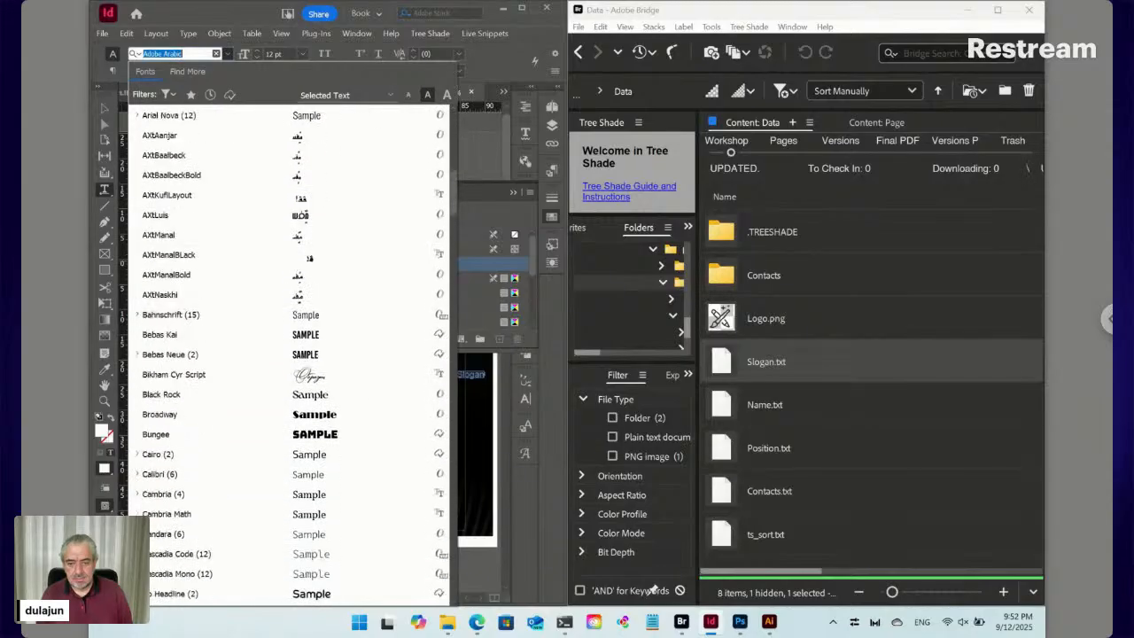
pyautogui.click(309, 416)
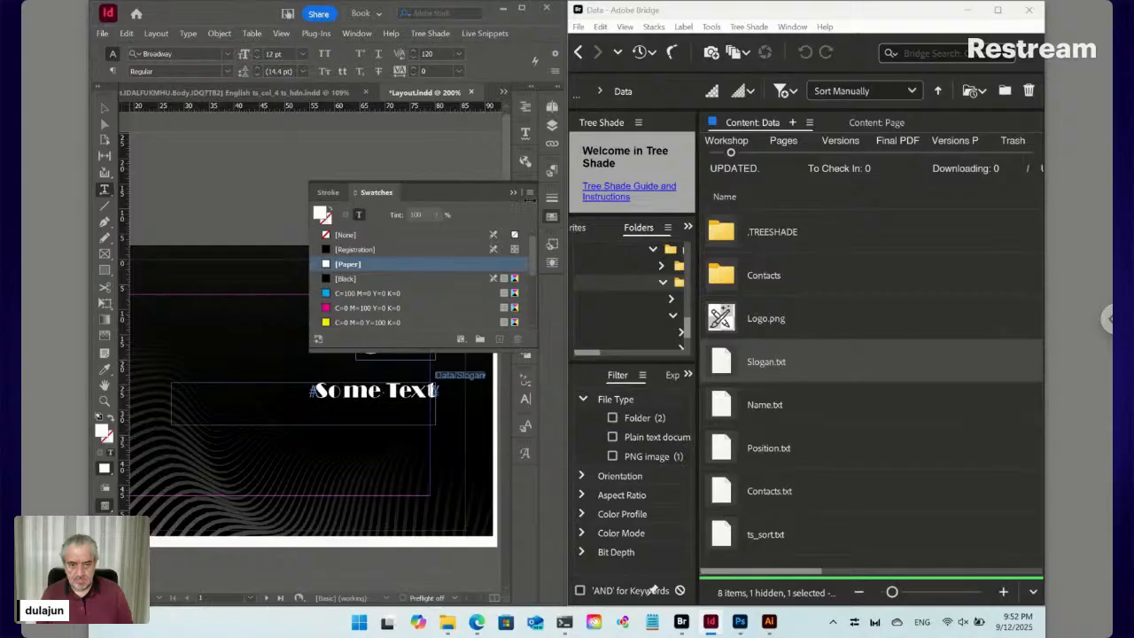
# Give all the slogan text Metrics kerning and 125 tracking
pyautogui.click(552, 217)
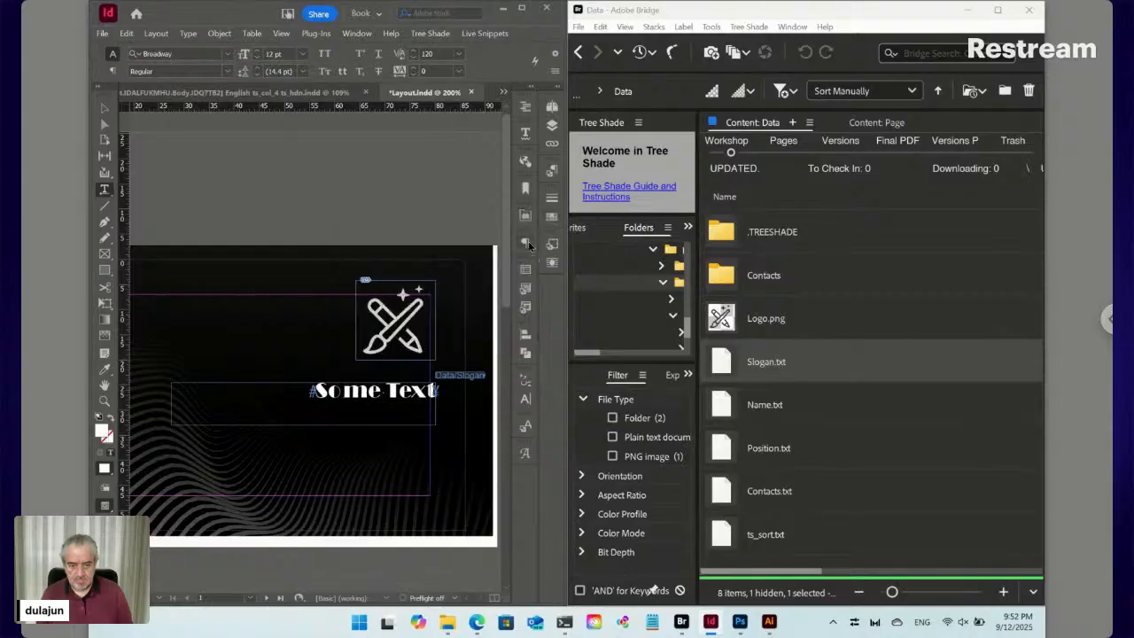
pyautogui.hotkey('ctrl', 'a')
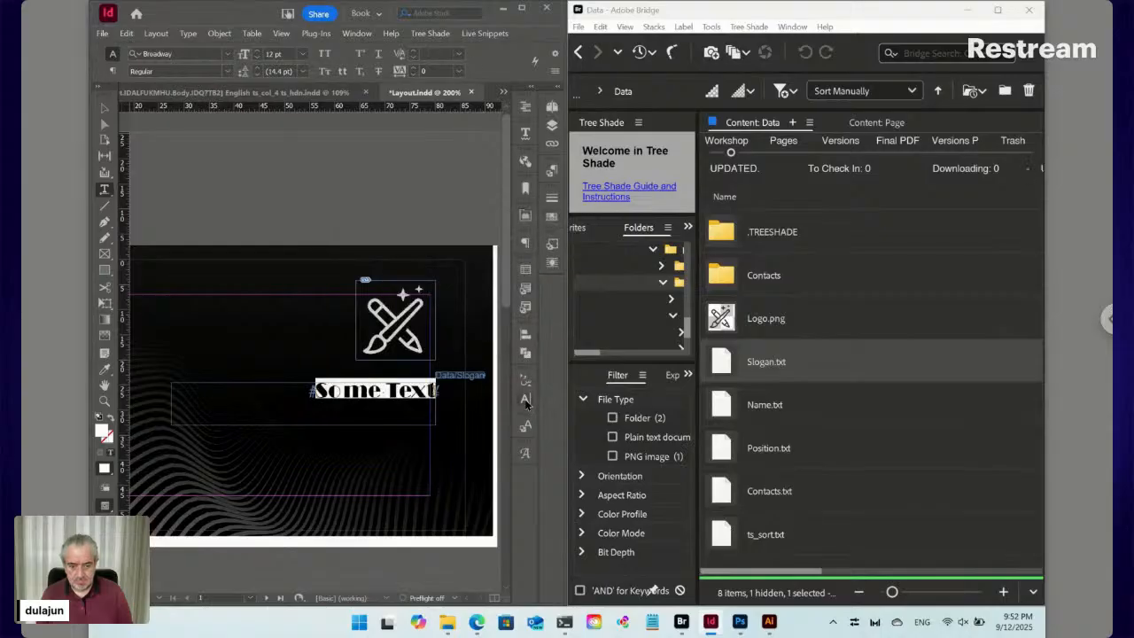
pyautogui.click(525, 400)
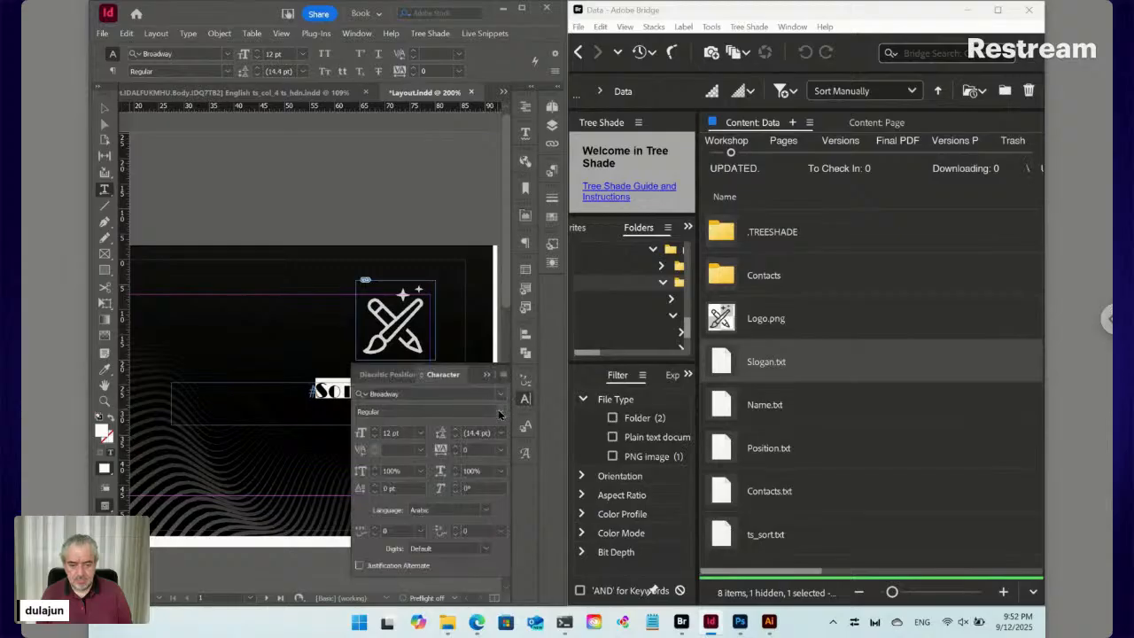
pyautogui.click(420, 450)
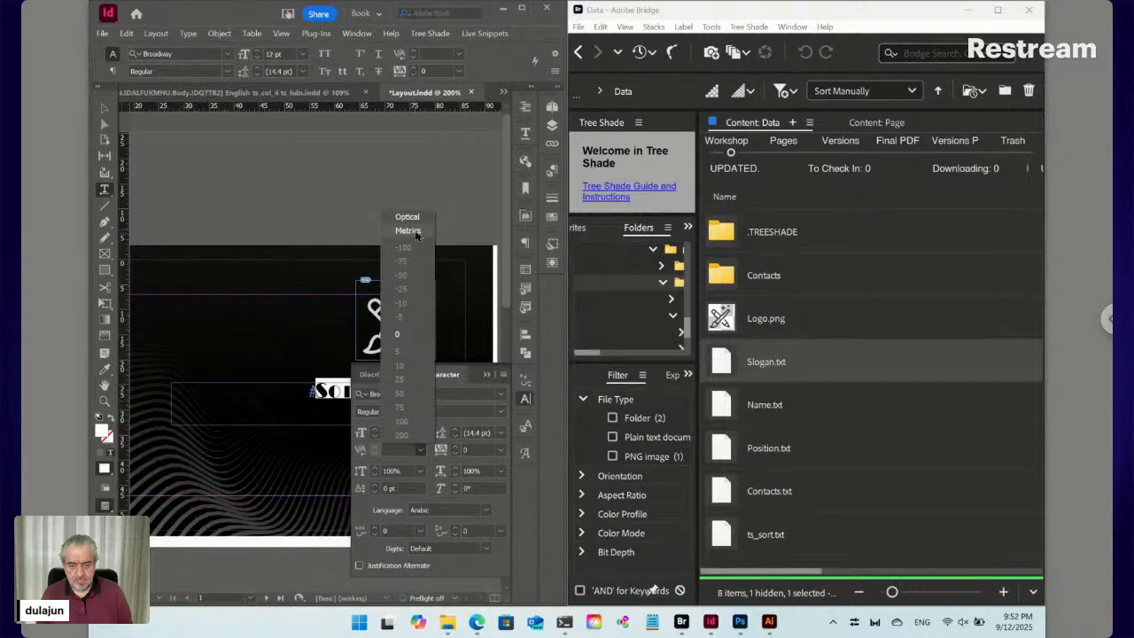
pyautogui.click(409, 230)
pyautogui.click(457, 448)
pyautogui.click(458, 449)
pyautogui.click(458, 448)
pyautogui.click(457, 449)
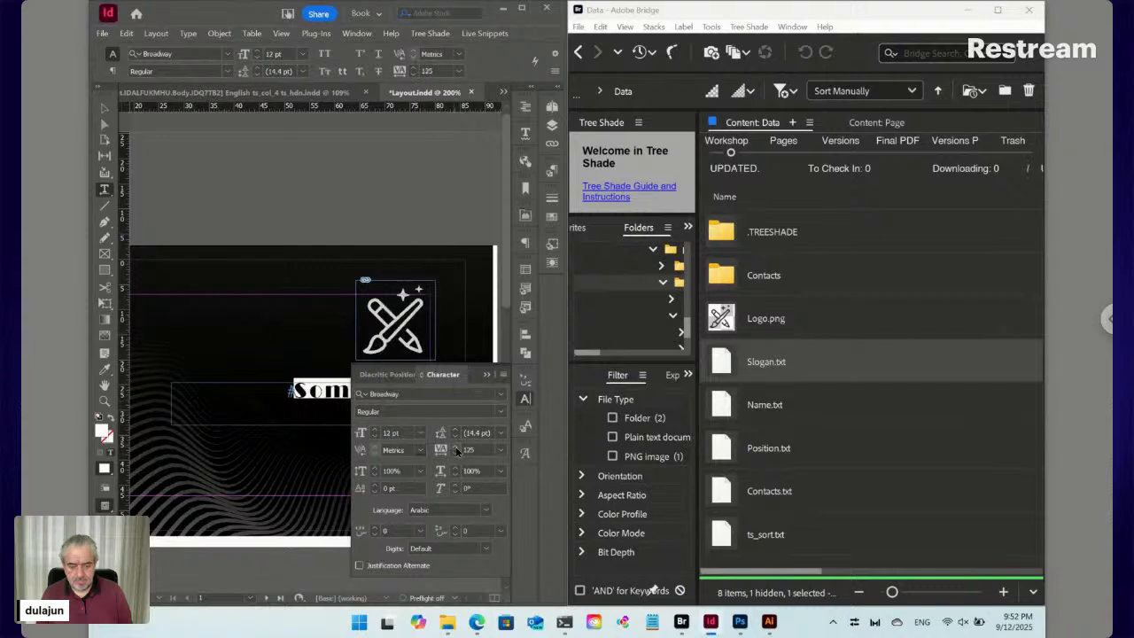
pyautogui.click(343, 398)
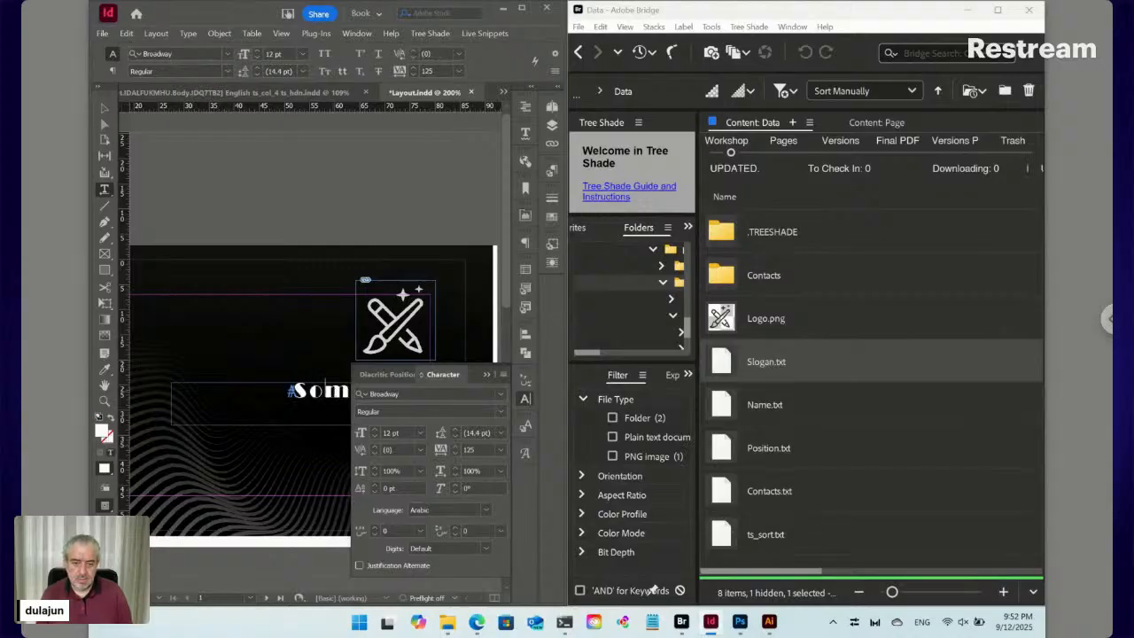
# Shorten the slogan frame to 7 mm tall and nudge the slogan and logo into place
pyautogui.hotkey('ctrl', 't')
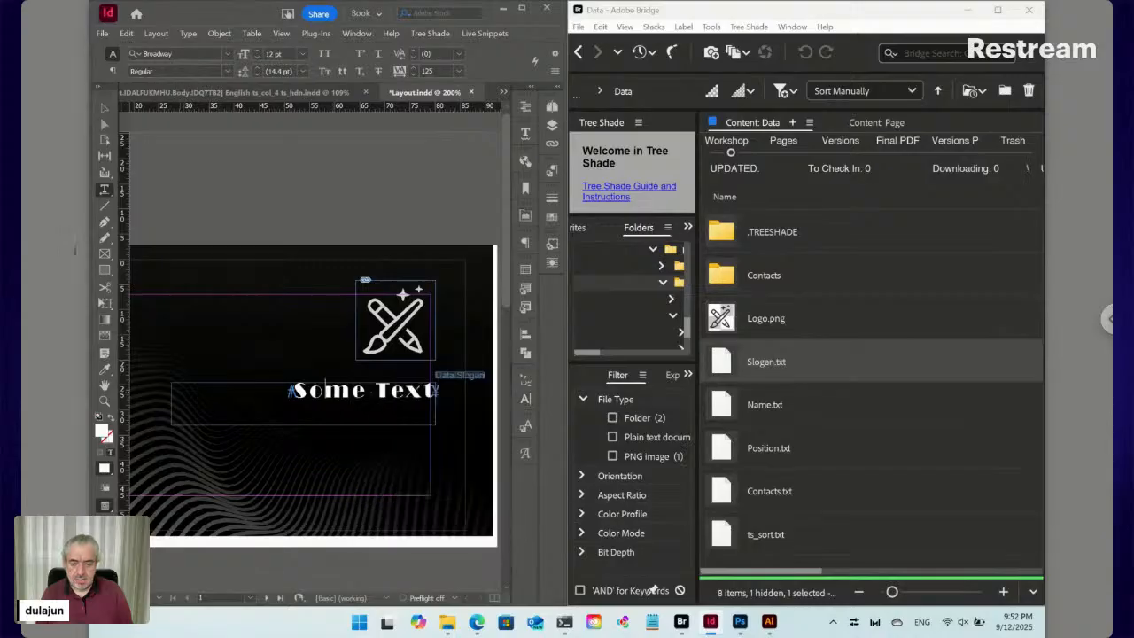
pyautogui.press('Escape')
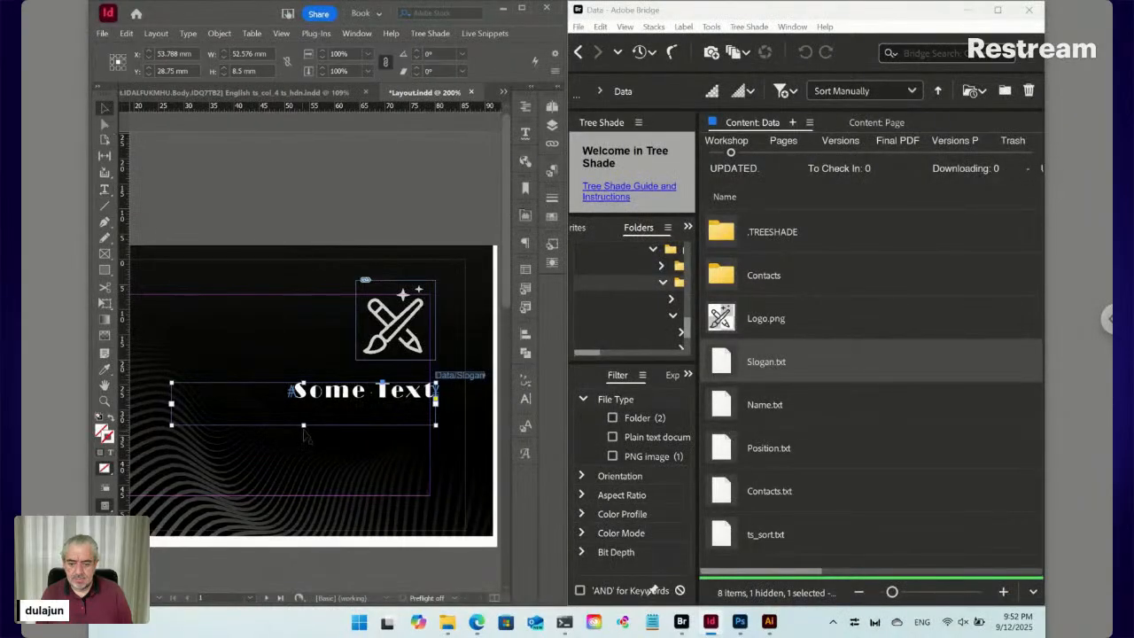
pyautogui.moveTo(303, 425); pyautogui.dragTo(303, 417)
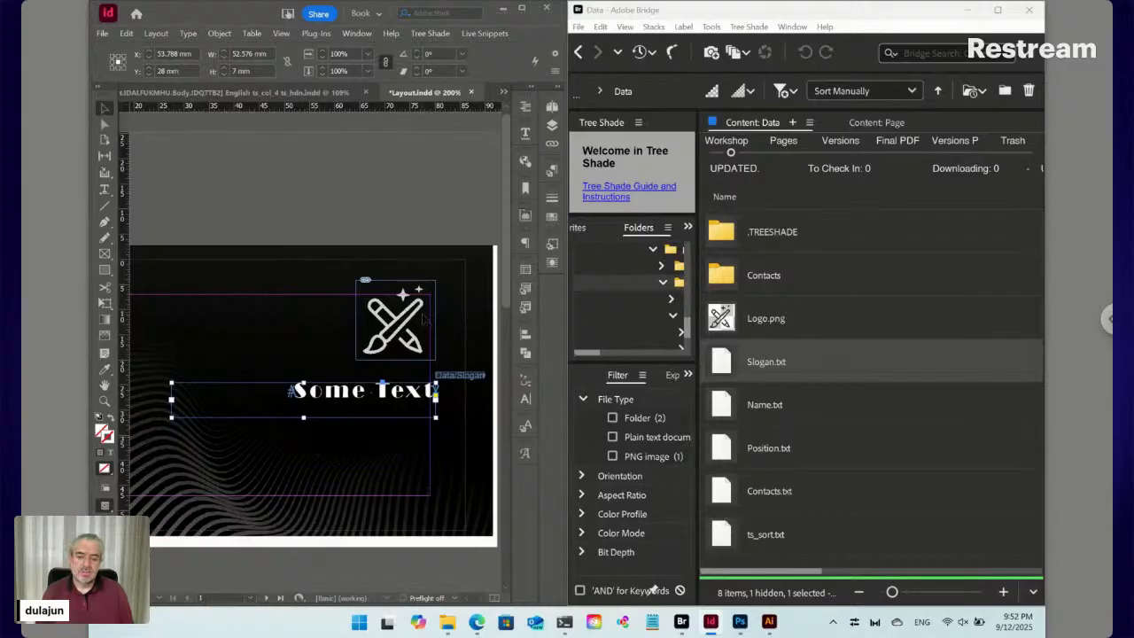
pyautogui.moveTo(409, 396); pyautogui.dragTo(402, 400)
pyautogui.moveTo(405, 346); pyautogui.dragTo(398, 352)
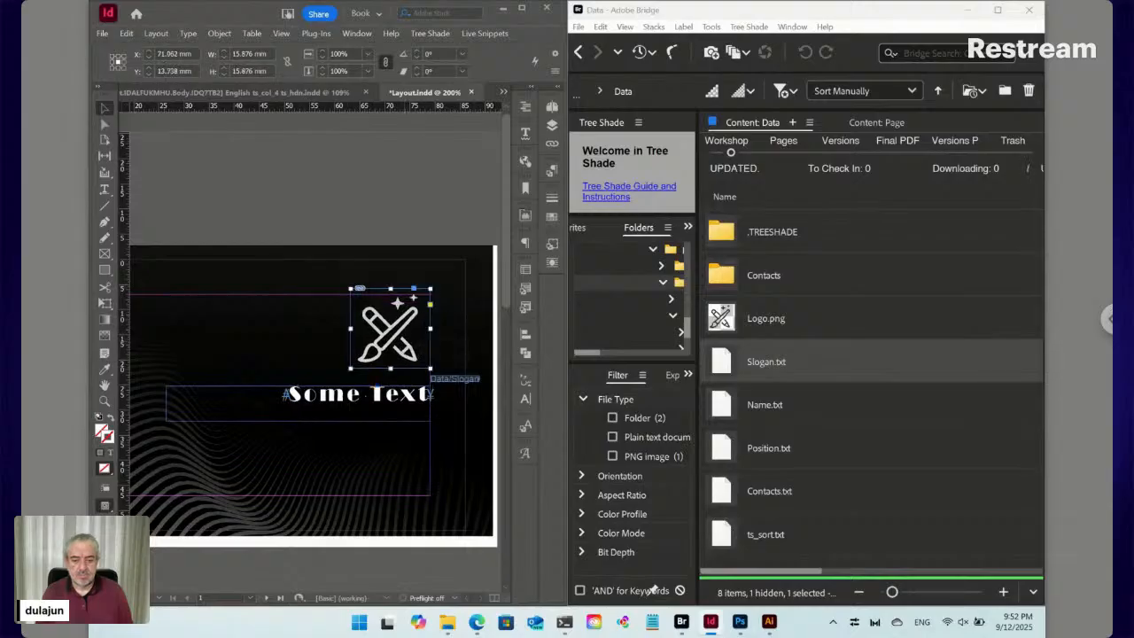
pyautogui.hotkey('ctrl', 'shift', 'a')
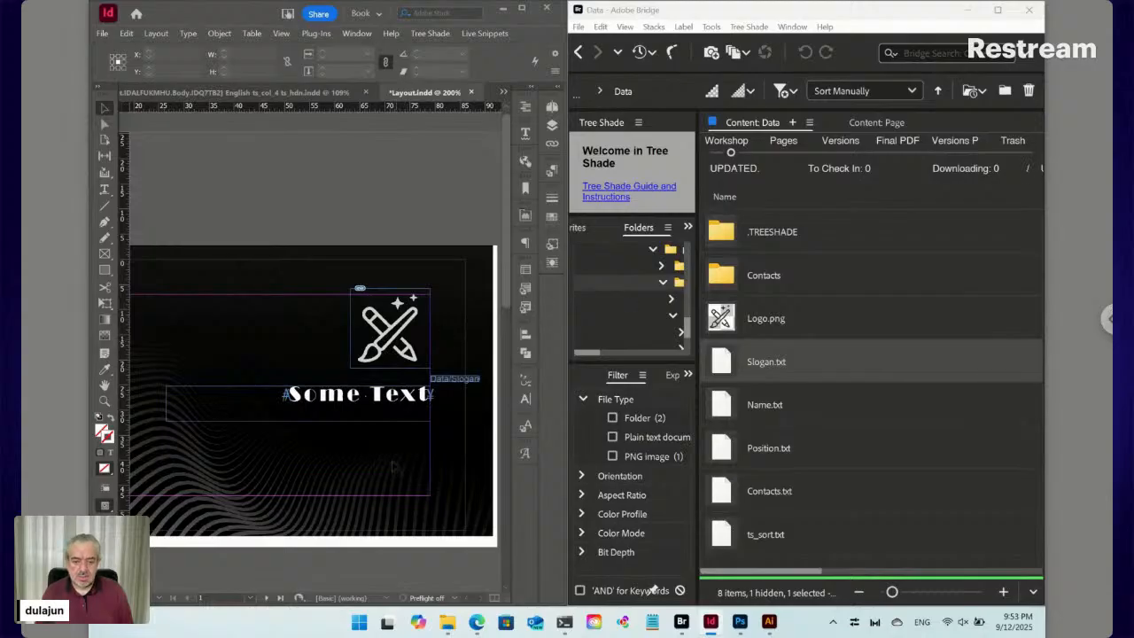
# Show the page thumbnails and view the Margins and Columns settings without changing them
pyautogui.scroll(-5, 385, 466)
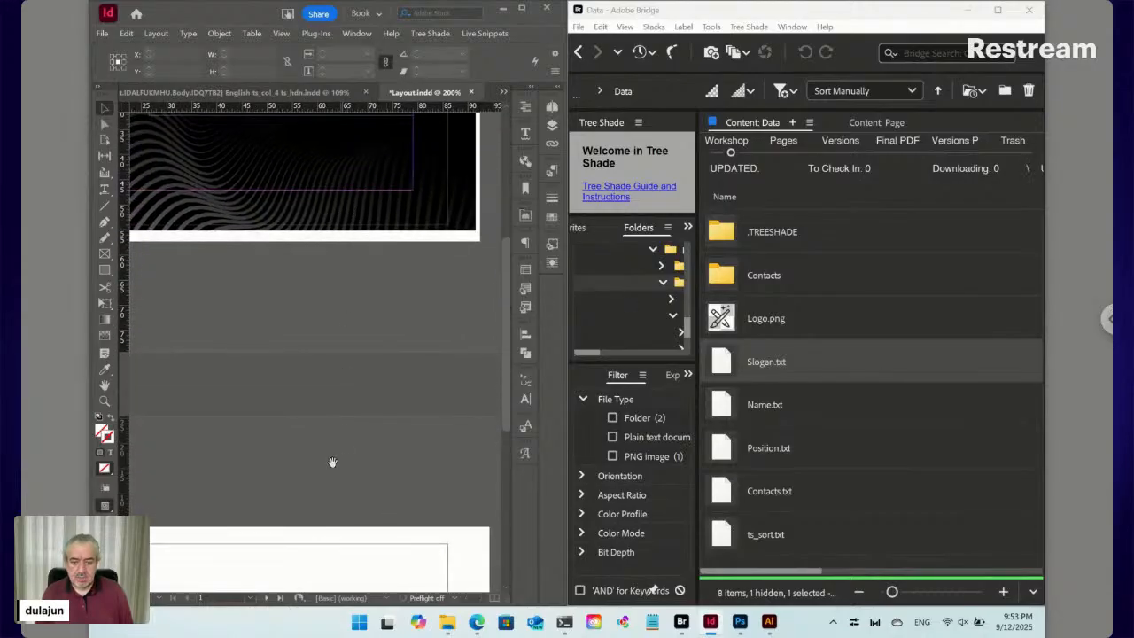
pyautogui.scroll(-1, 336, 428)
pyautogui.scroll(-3, 352, 285)
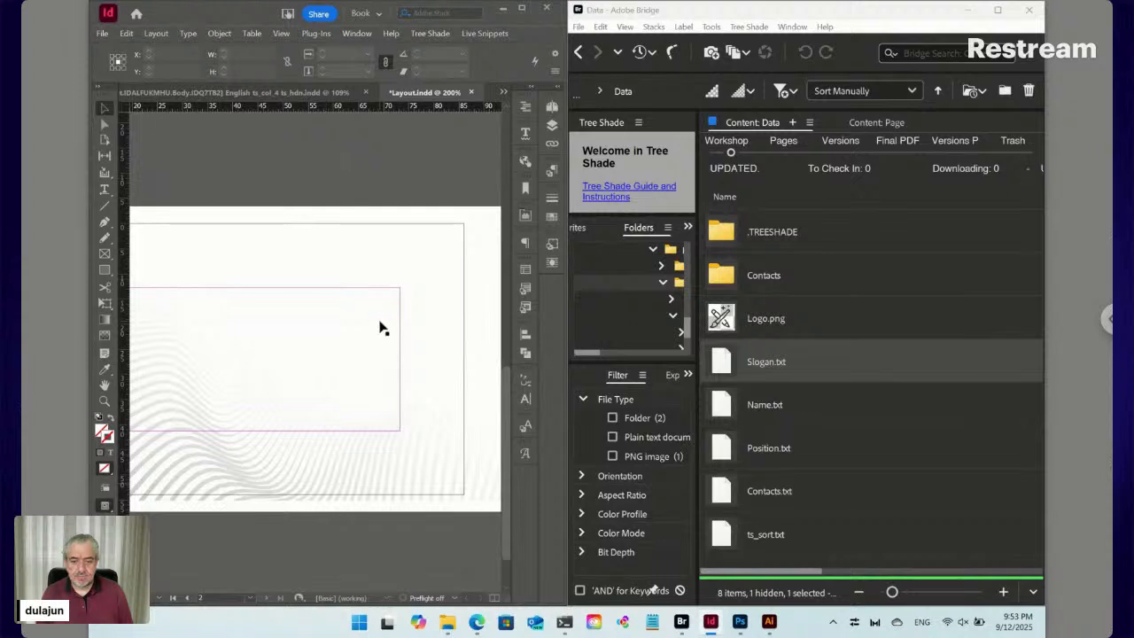
pyautogui.click(552, 108)
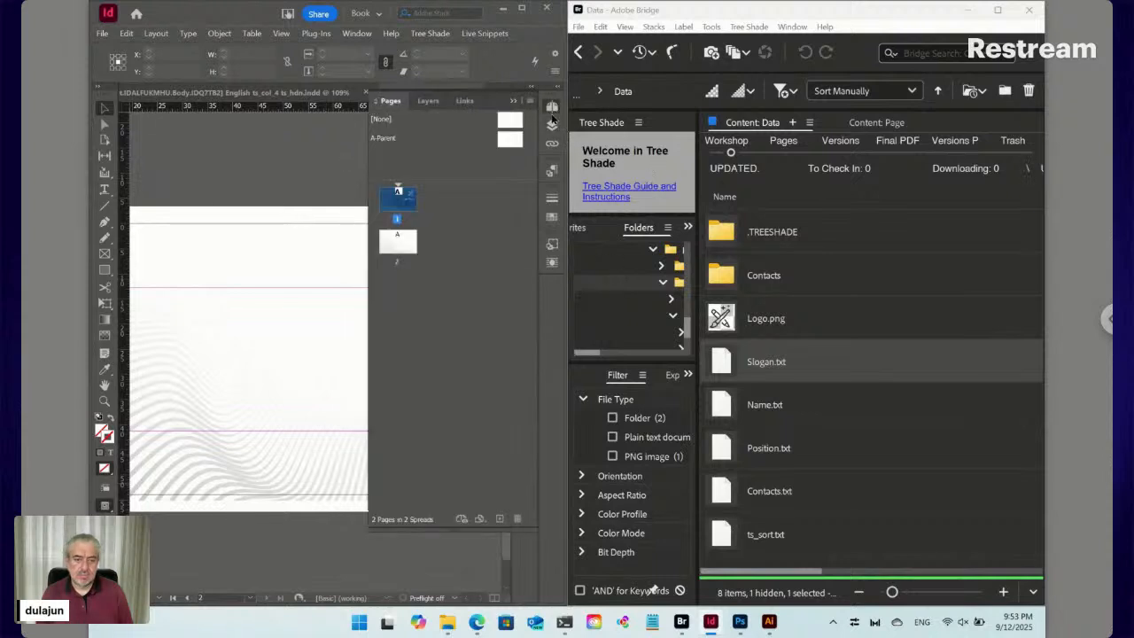
pyautogui.click(213, 35)
pyautogui.click(156, 34)
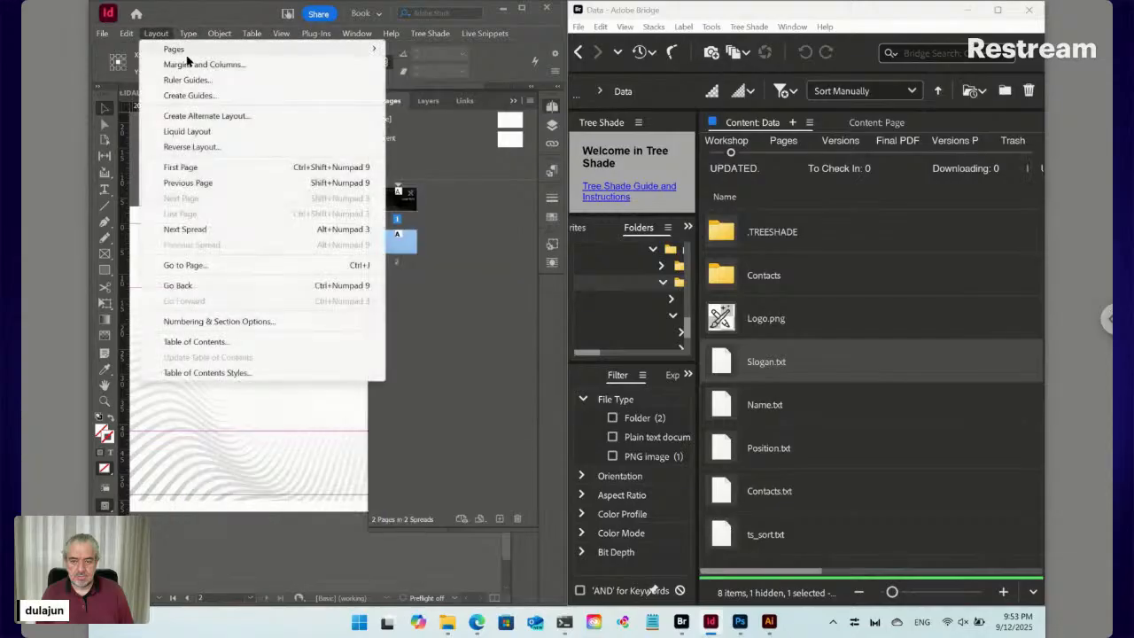
pyautogui.click(188, 60)
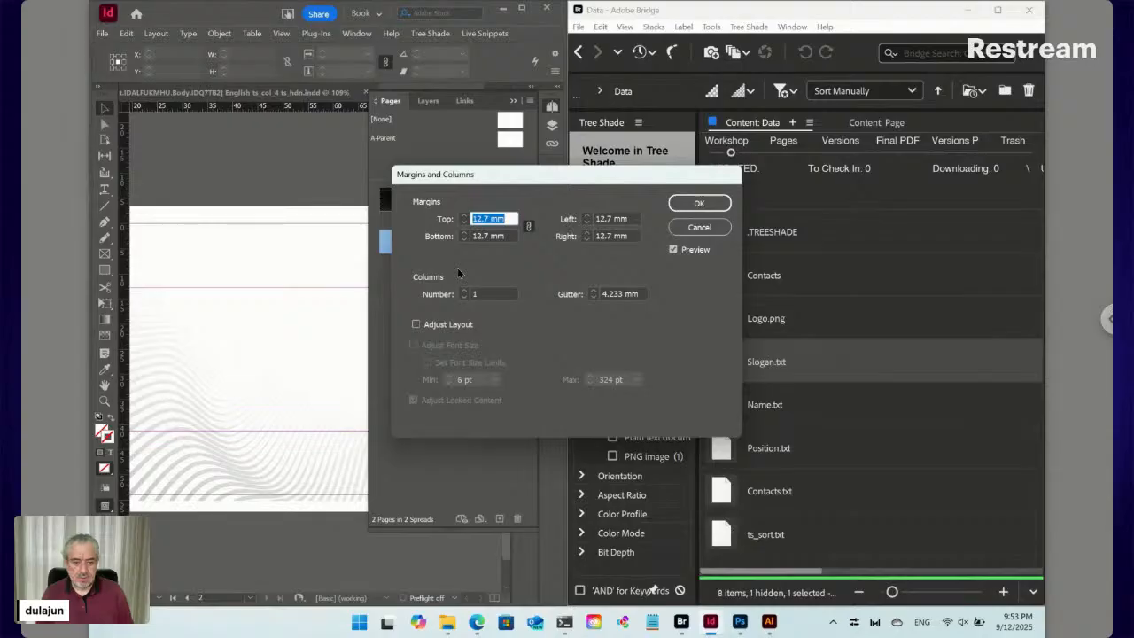
pyautogui.click(699, 226)
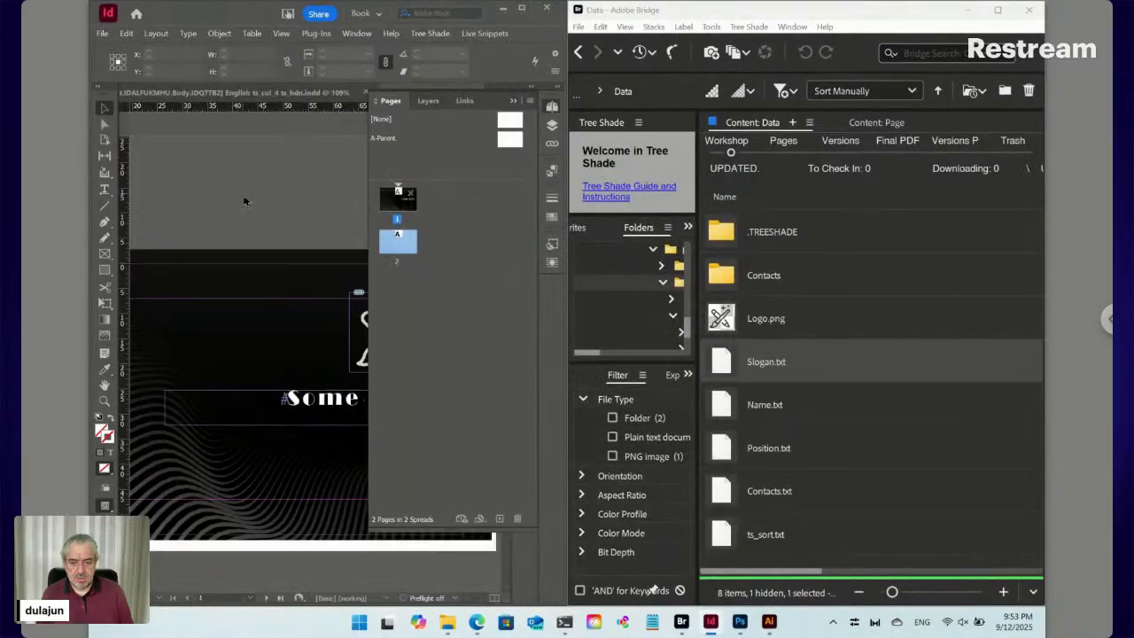
# Select page 1 and check its margins in Margins and Columns
pyautogui.click(404, 197)
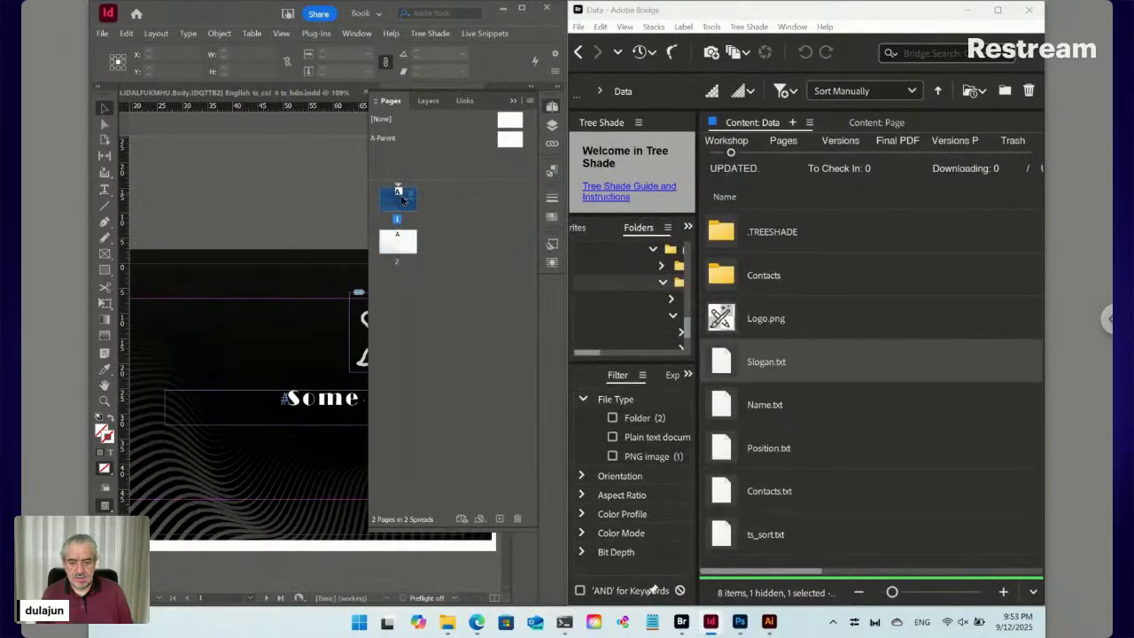
pyautogui.click(219, 33)
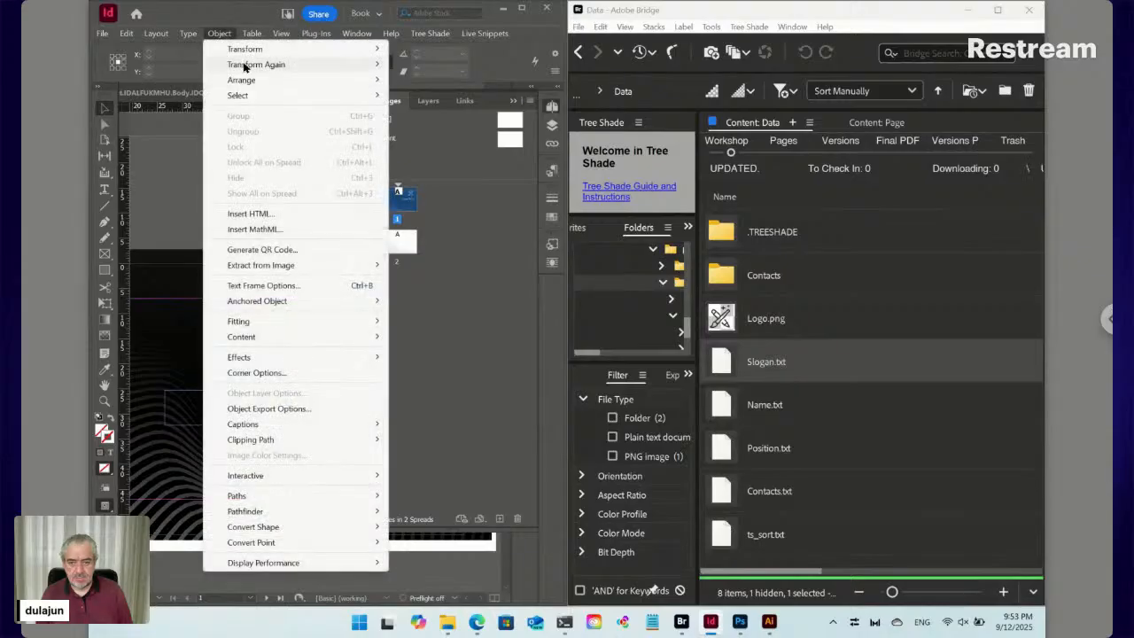
pyautogui.click(156, 33)
pyautogui.click(156, 32)
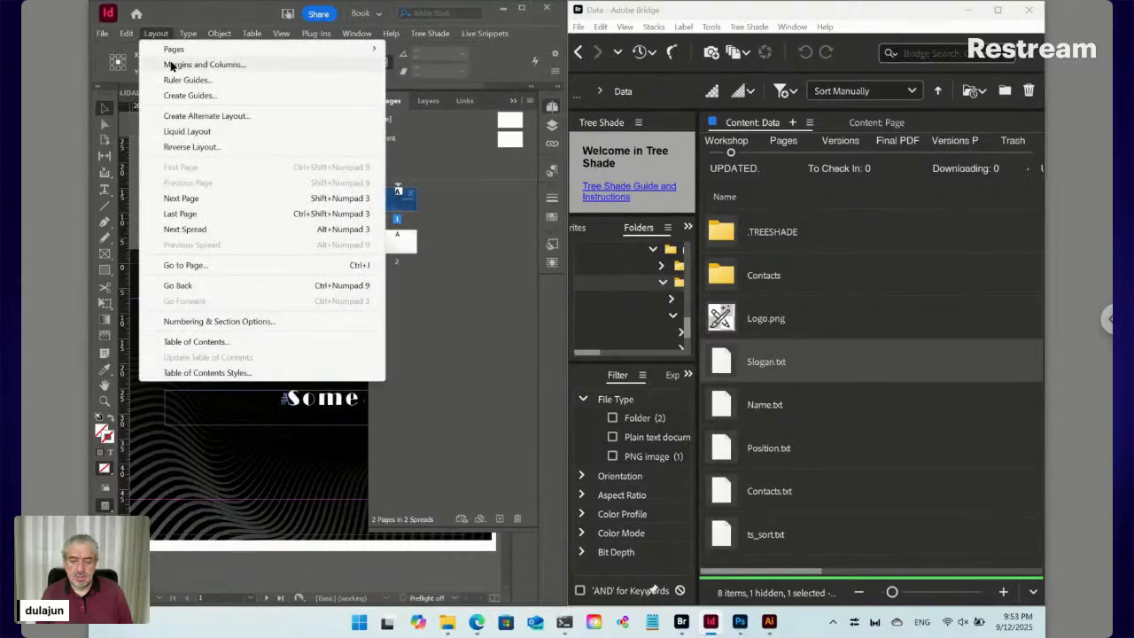
pyautogui.click(171, 66)
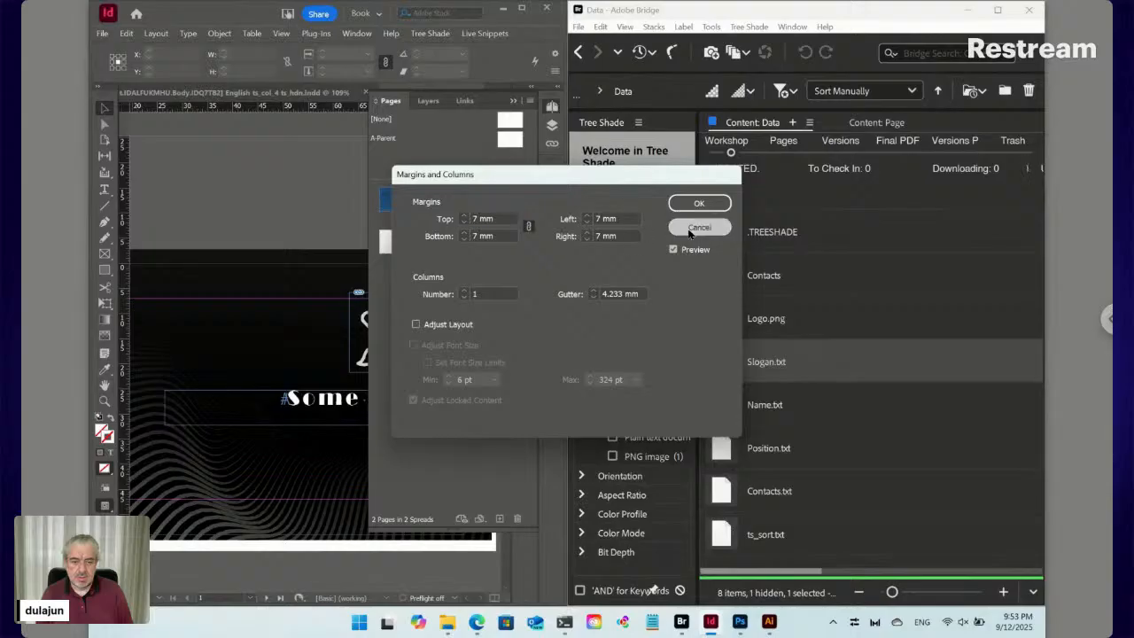
pyautogui.click(692, 227)
# Set all four margins on page 2 to 7 mm
pyautogui.click(406, 245)
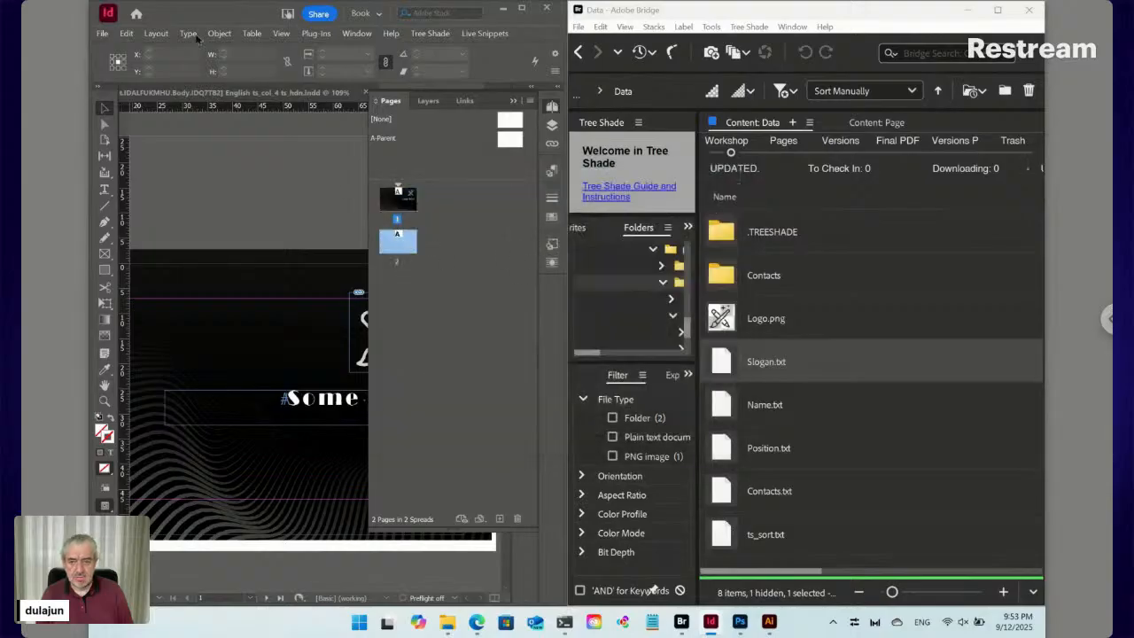
pyautogui.click(156, 33)
pyautogui.click(174, 64)
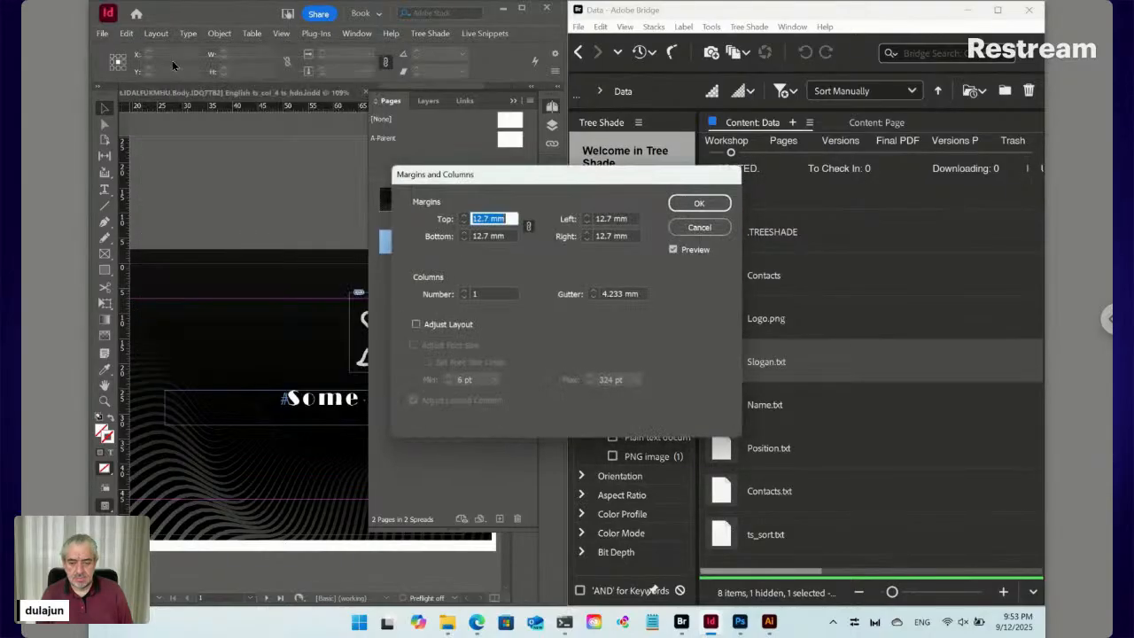
pyautogui.press('Down')
pyautogui.press('Down')
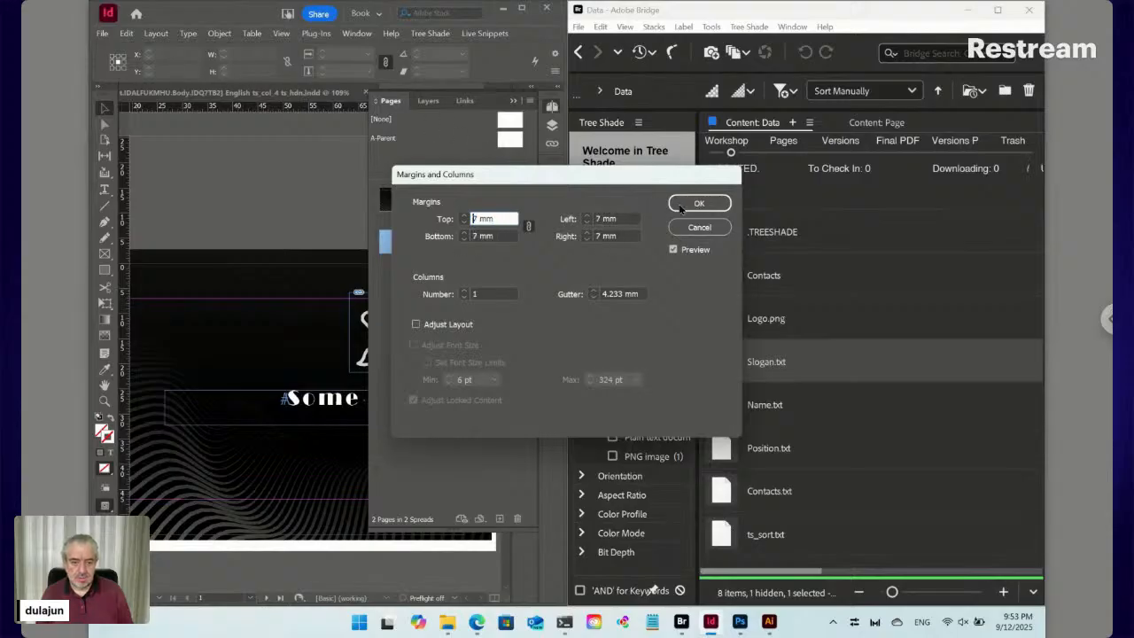
pyautogui.click(681, 206)
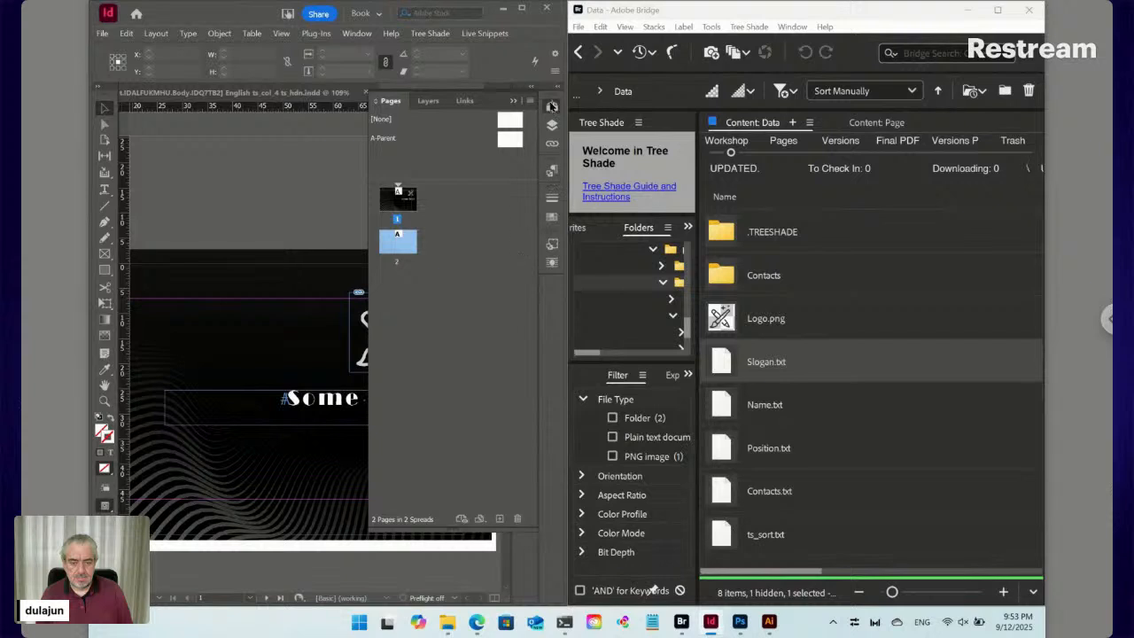
pyautogui.click(552, 107)
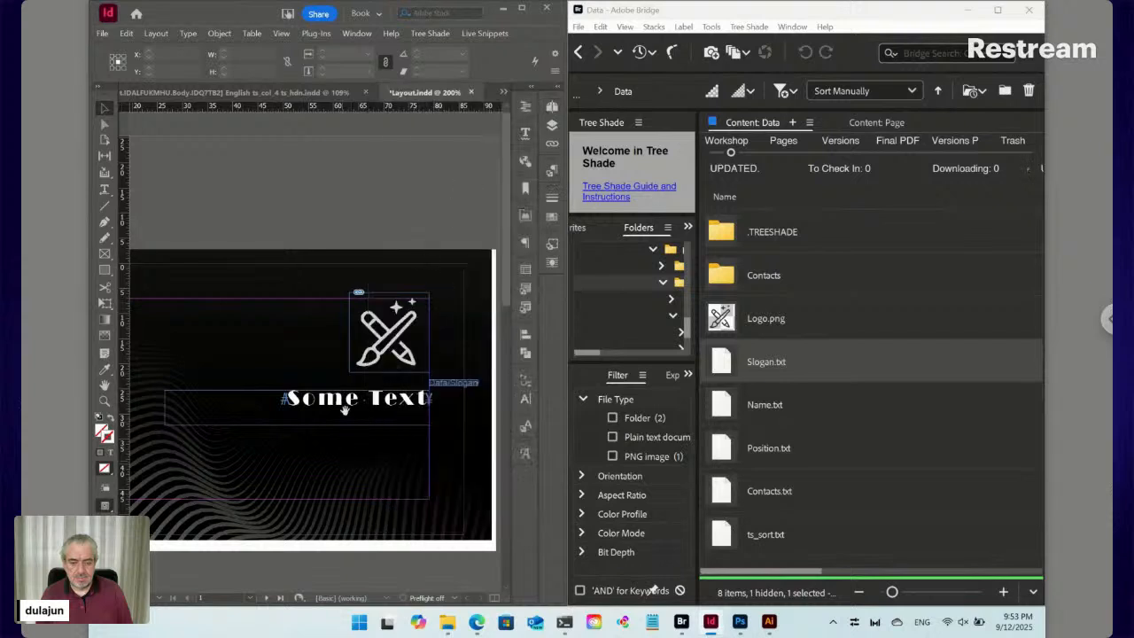
# Draw a text frame across the upper right of page 2
pyautogui.scroll(-5, 345, 455)
pyautogui.moveTo(328, 418); pyautogui.dragTo(344, 254)
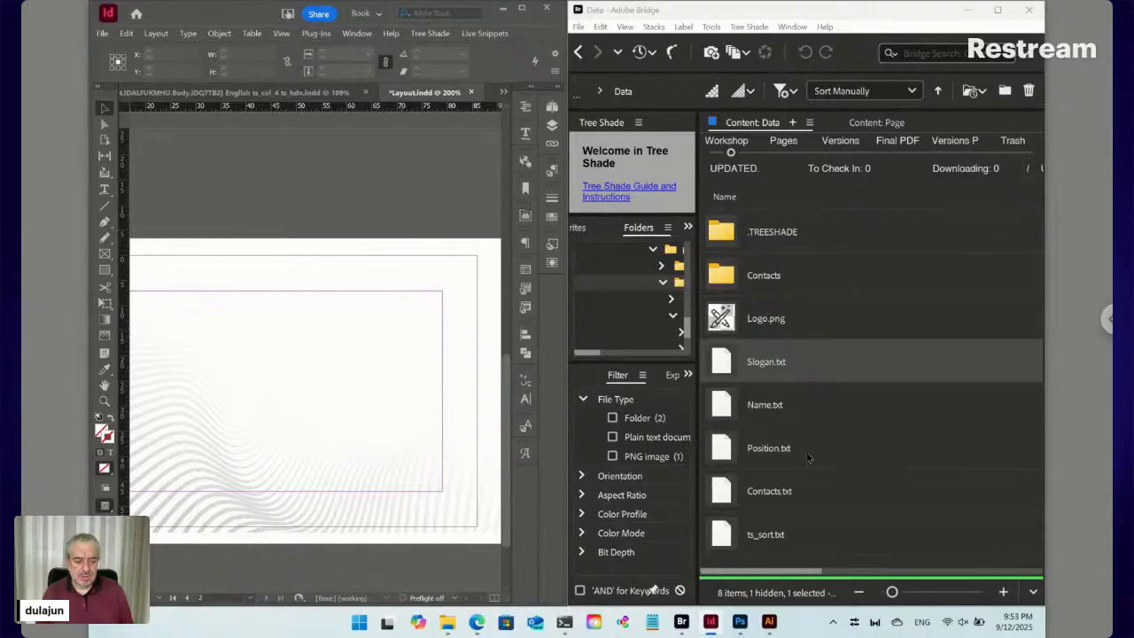
pyautogui.click(104, 190)
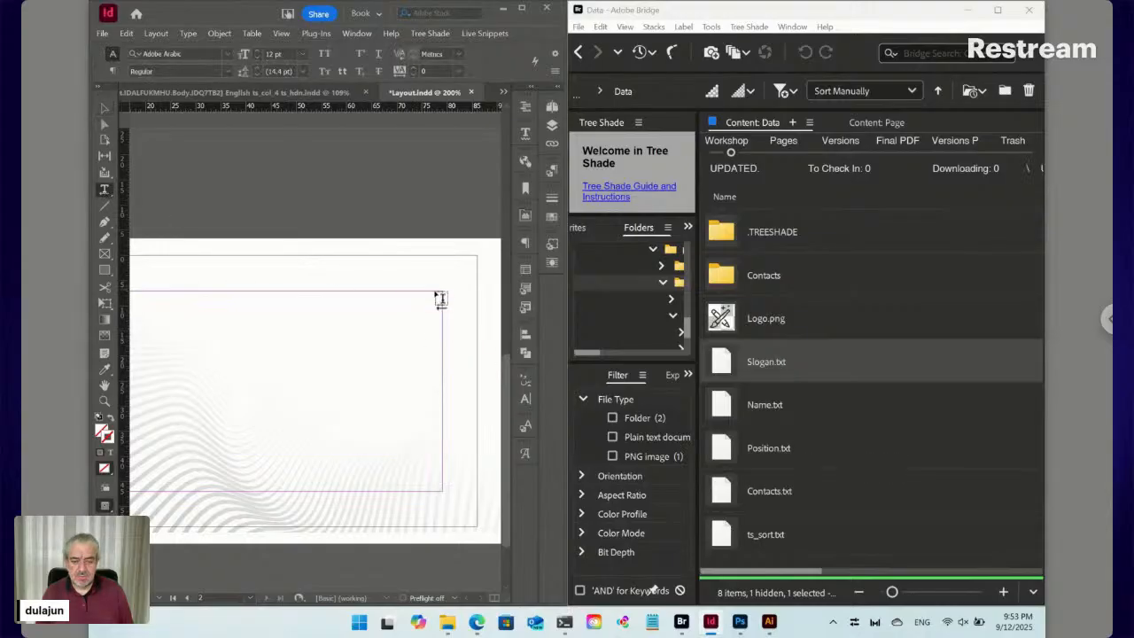
pyautogui.moveTo(446, 299); pyautogui.dragTo(165, 375)
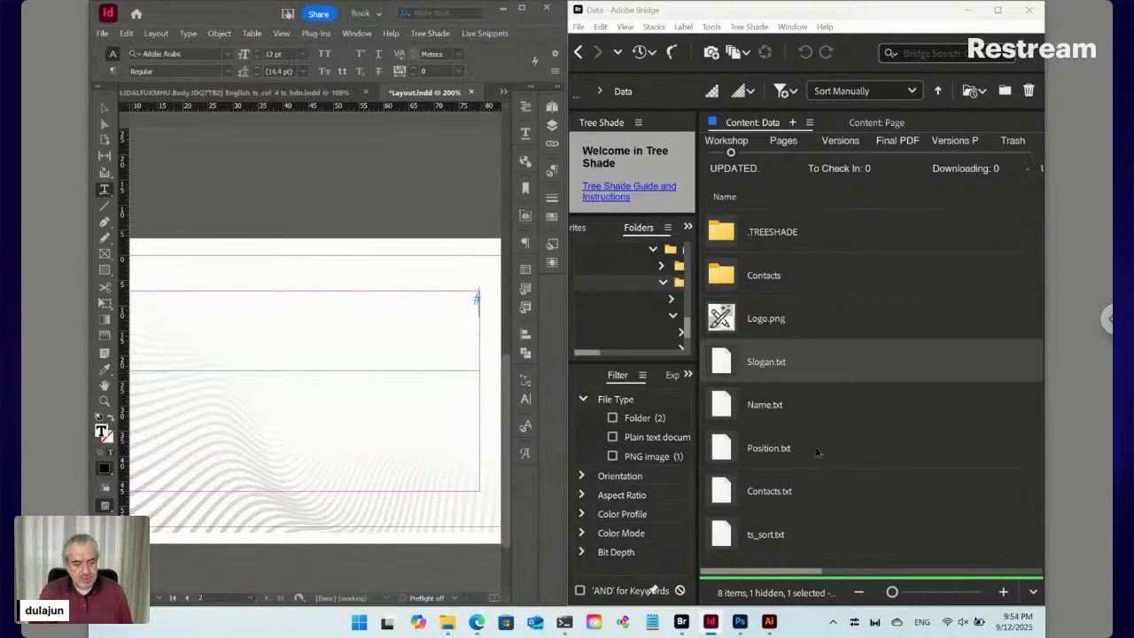
# Place Name.txt from Bridge into the new frame and add an empty line after it
pyautogui.click(802, 418)
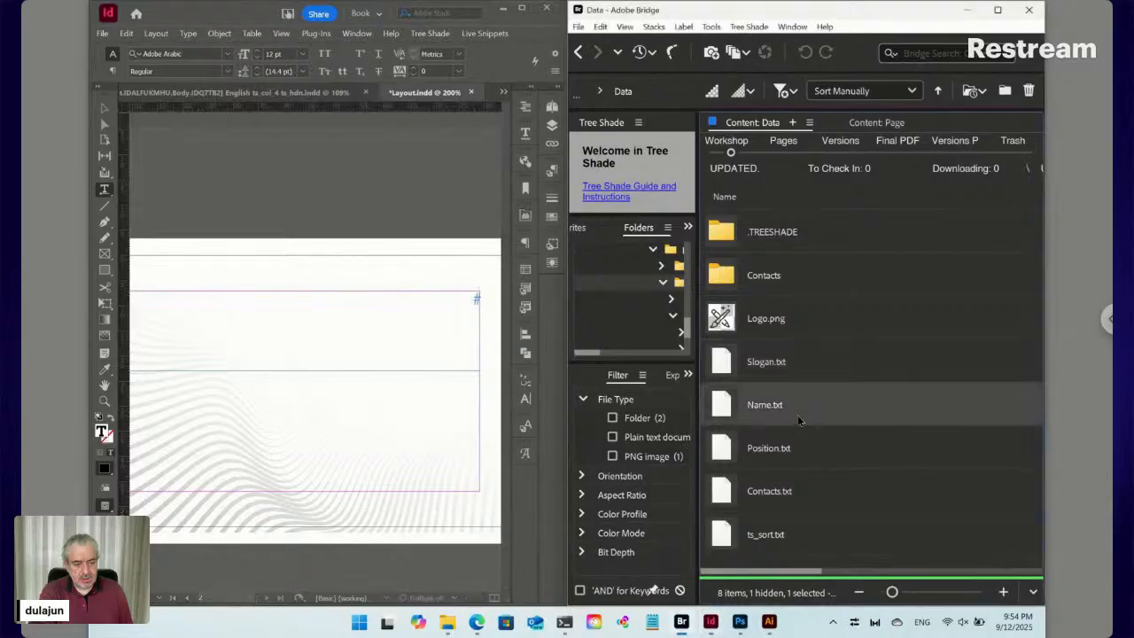
pyautogui.rightClick(737, 409)
pyautogui.moveTo(803, 450)
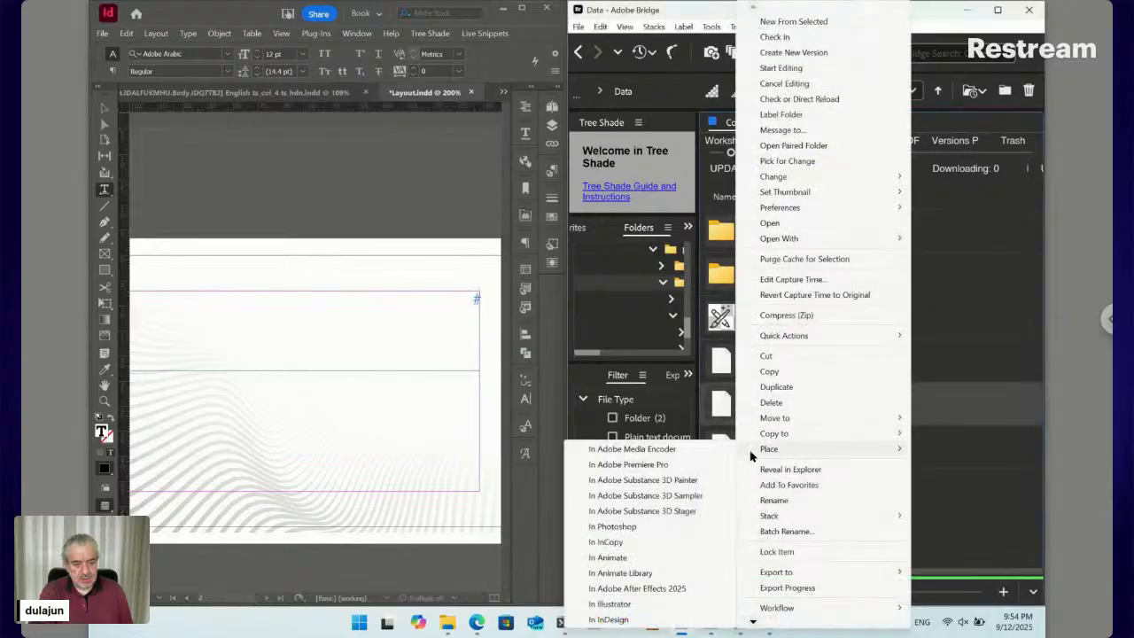
pyautogui.click(607, 619)
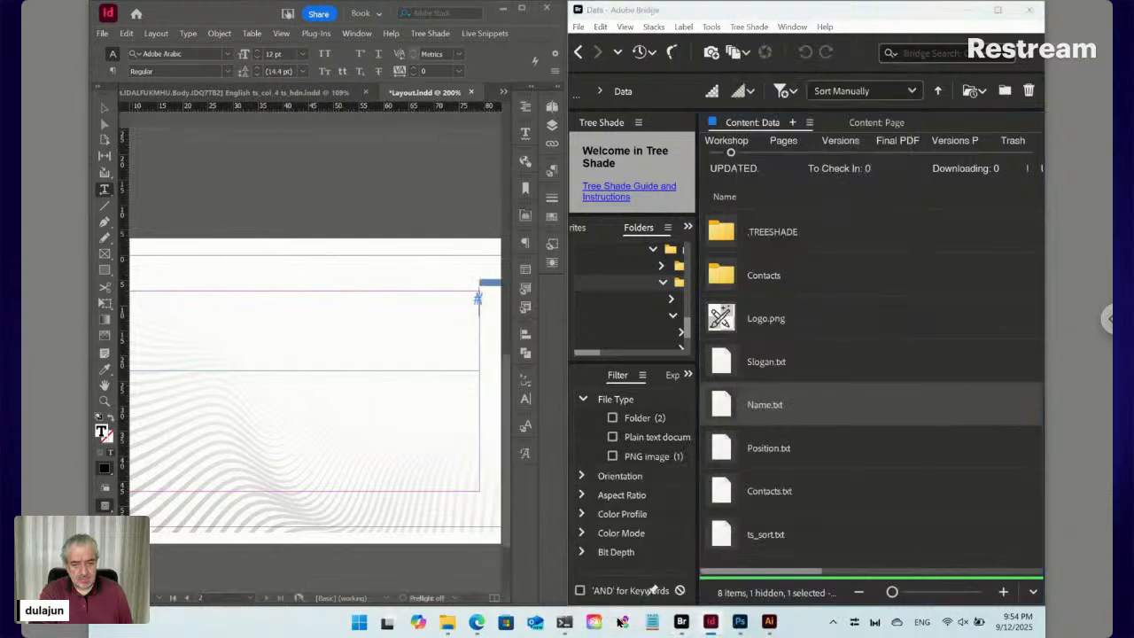
pyautogui.click(477, 298)
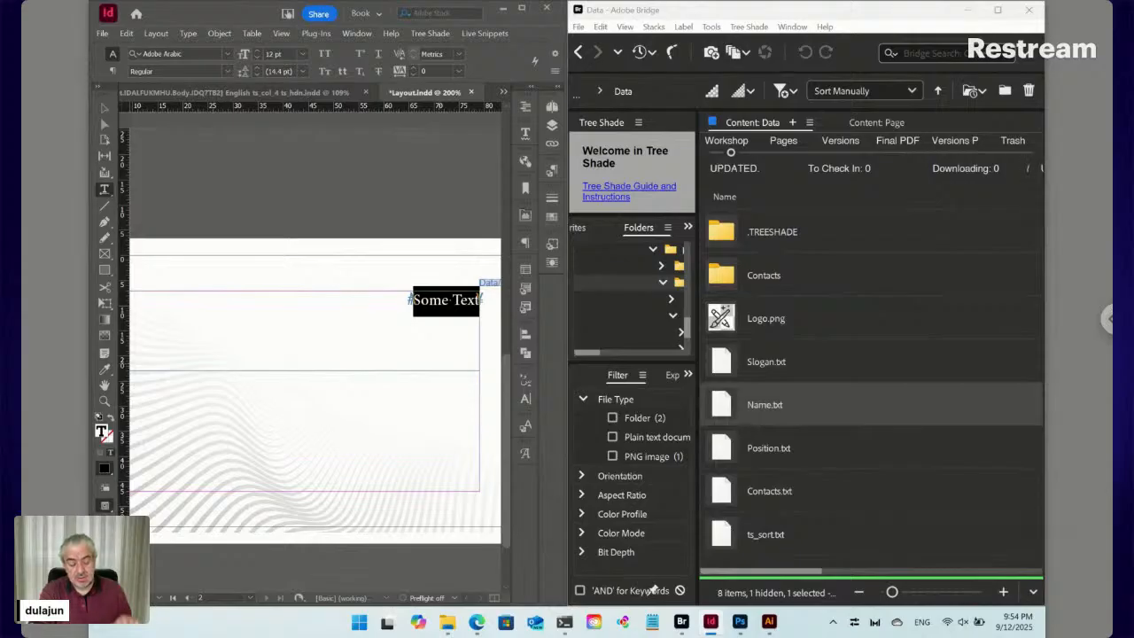
pyautogui.press('Left')
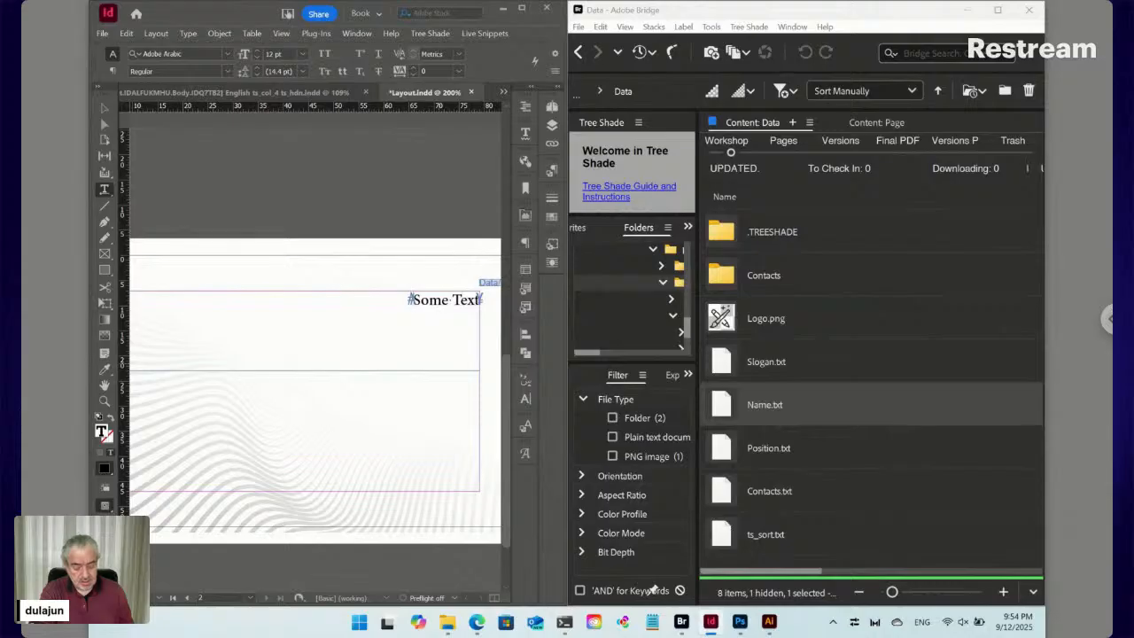
pyautogui.press('Return')
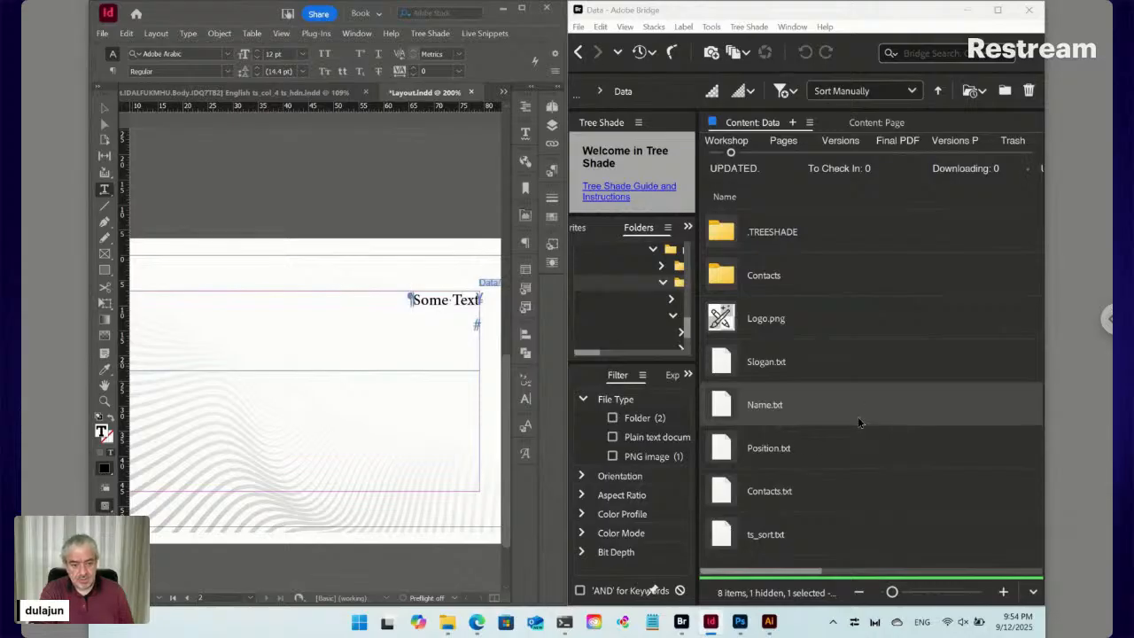
# Place Position.txt from Bridge into InDesign on the empty line beneath the name
pyautogui.click(730, 450)
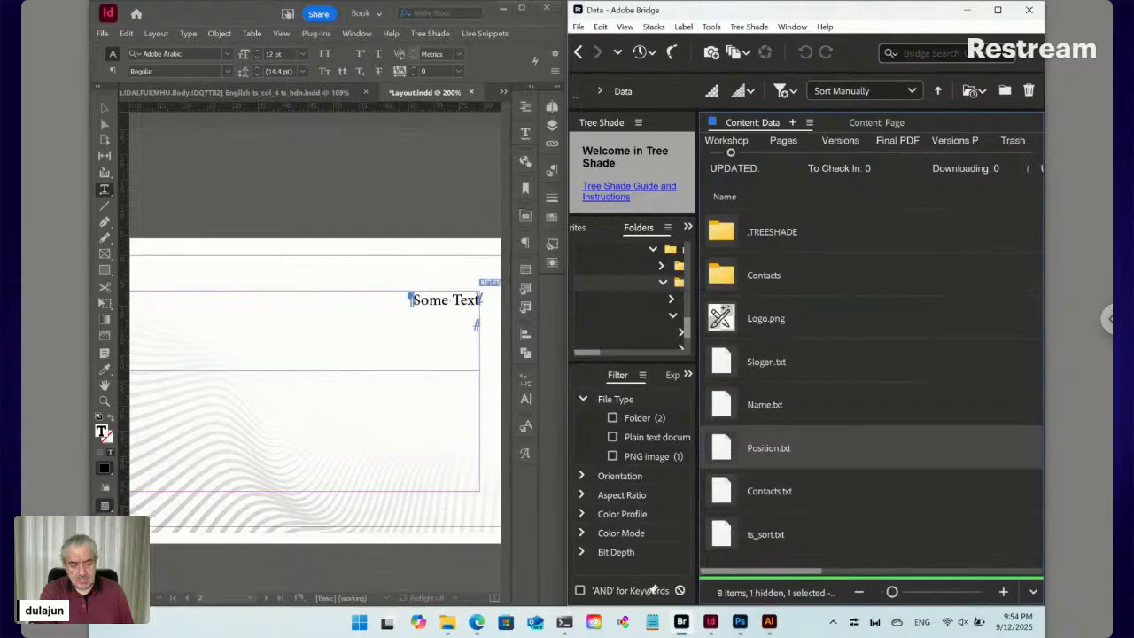
pyautogui.rightClick(730, 448)
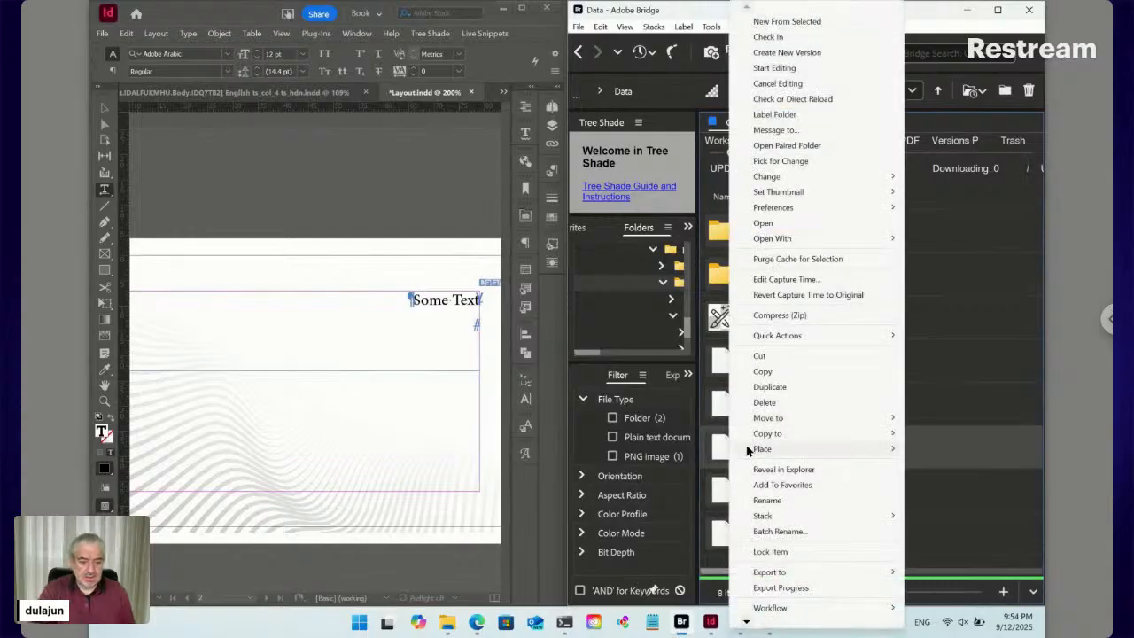
pyautogui.moveTo(743, 450)
pyautogui.click(611, 619)
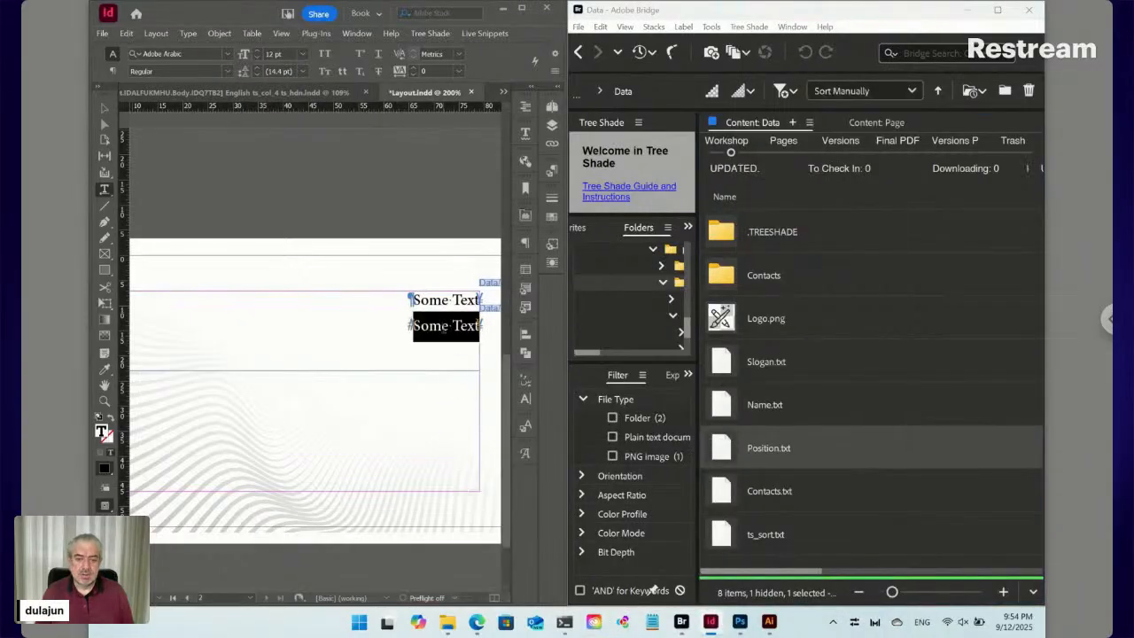
pyautogui.click(443, 300)
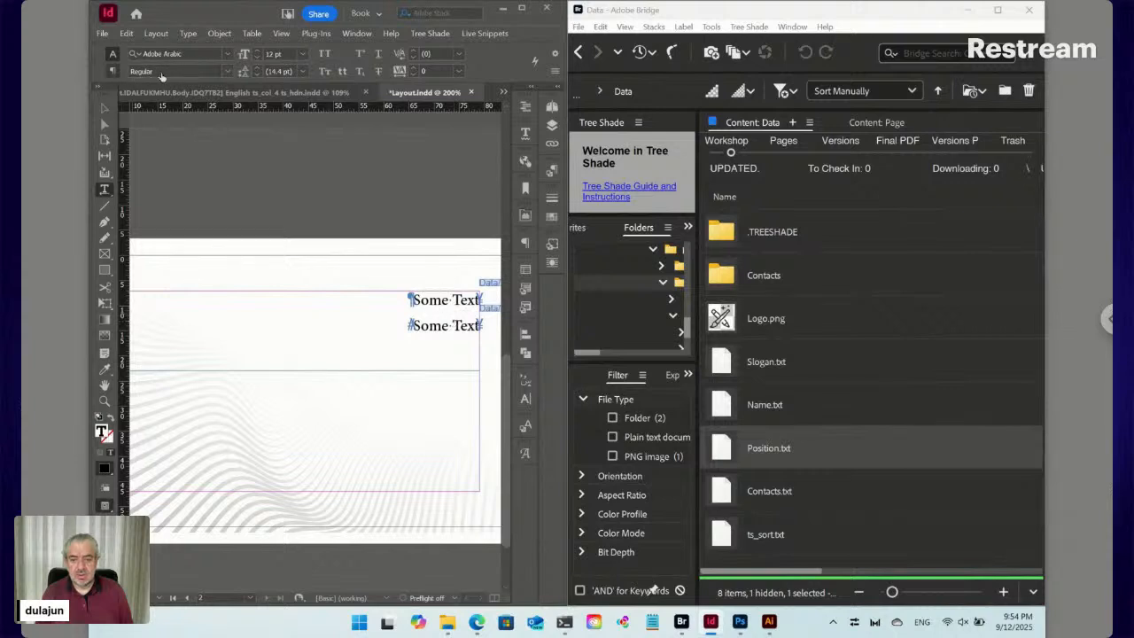
# Create a new paragraph style named Name from the Paragraph Styles panel menu
pyautogui.click(553, 171)
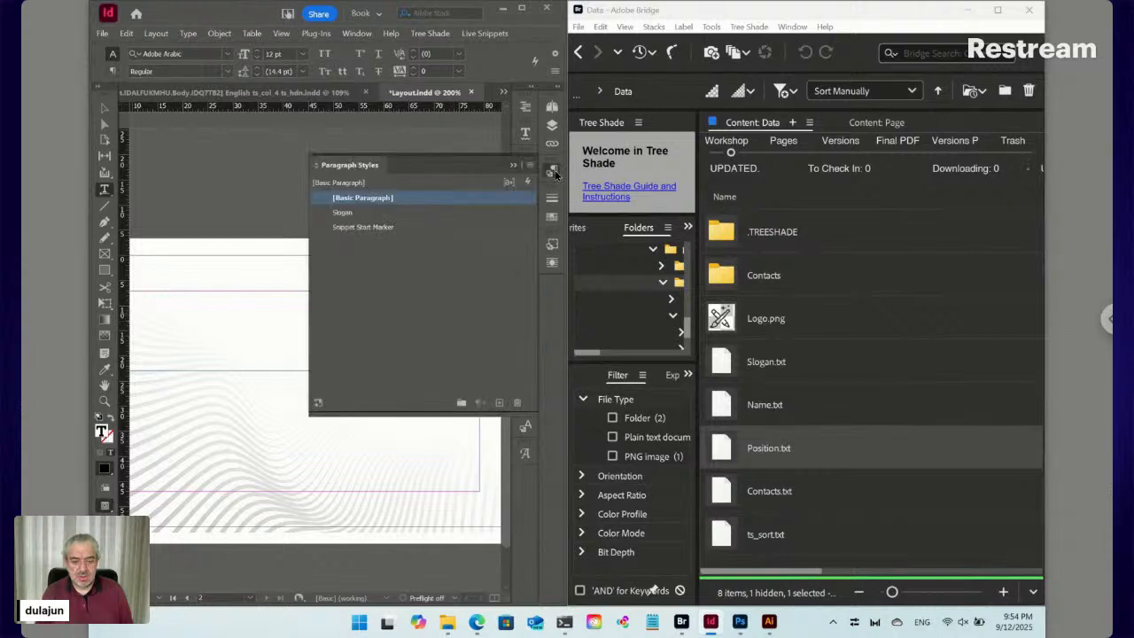
pyautogui.click(530, 165)
pyautogui.click(580, 173)
pyautogui.write('Nam')
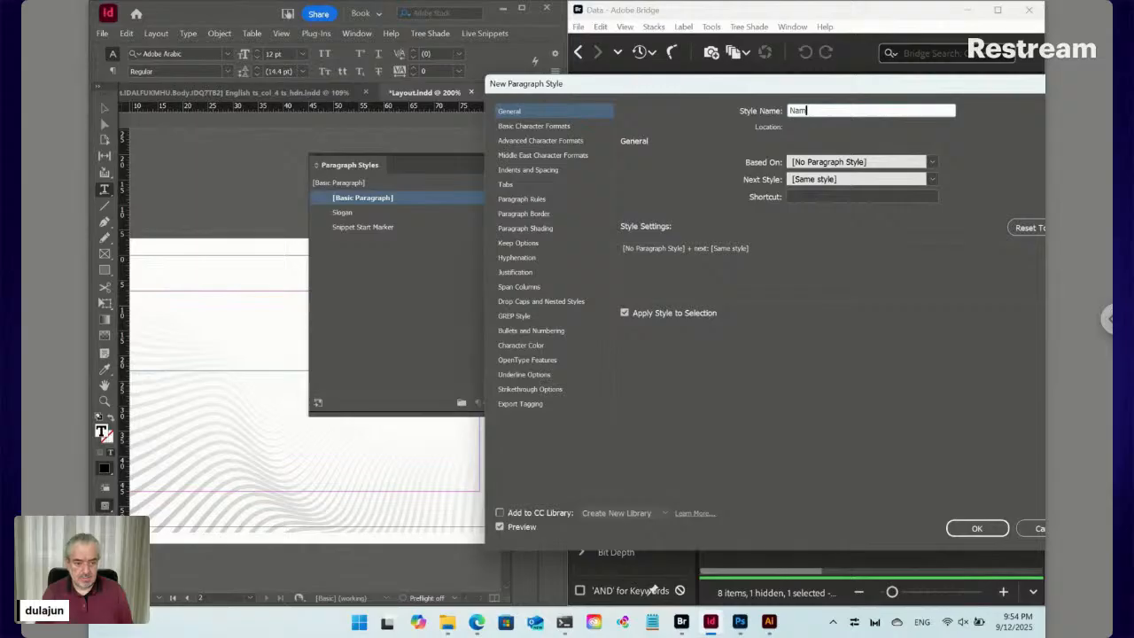
pyautogui.write('e')
pyautogui.press('Return')
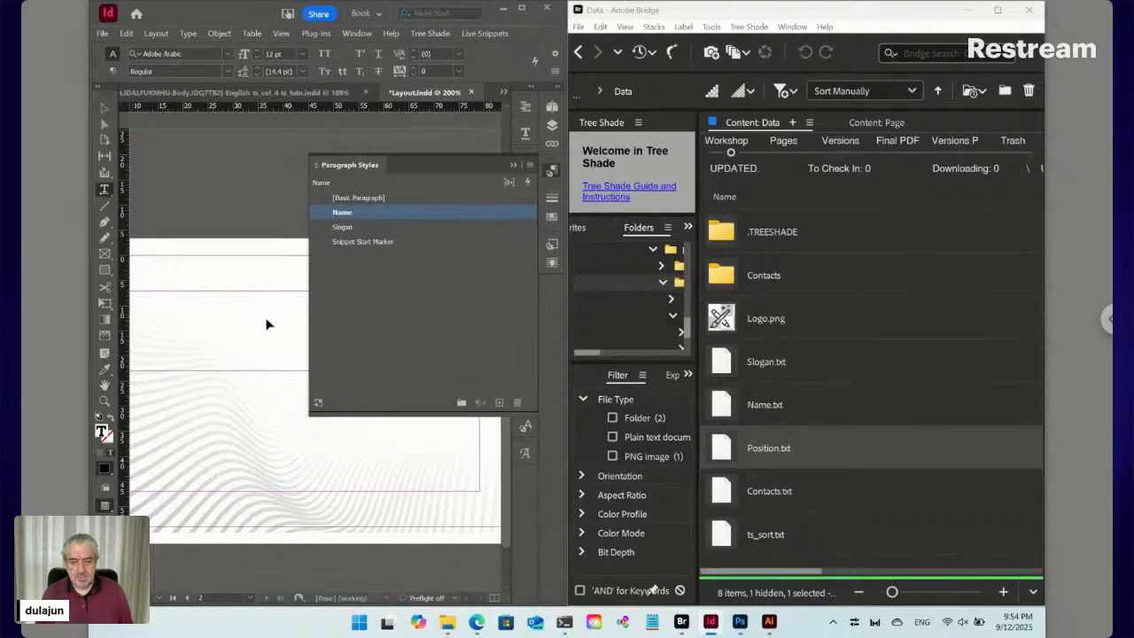
# Starting from [Basic Paragraph], create a new paragraph style named Position
pyautogui.hotkey('ctrl', 'shift', 'a')
pyautogui.moveTo(264, 311); pyautogui.dragTo(261, 435)
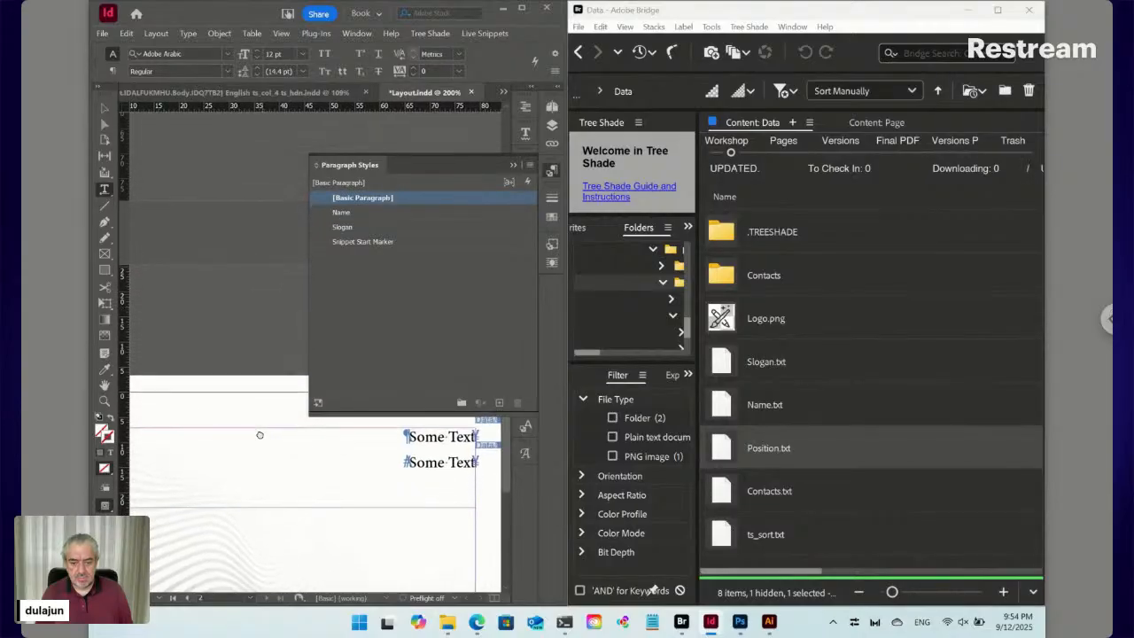
pyautogui.click(429, 433)
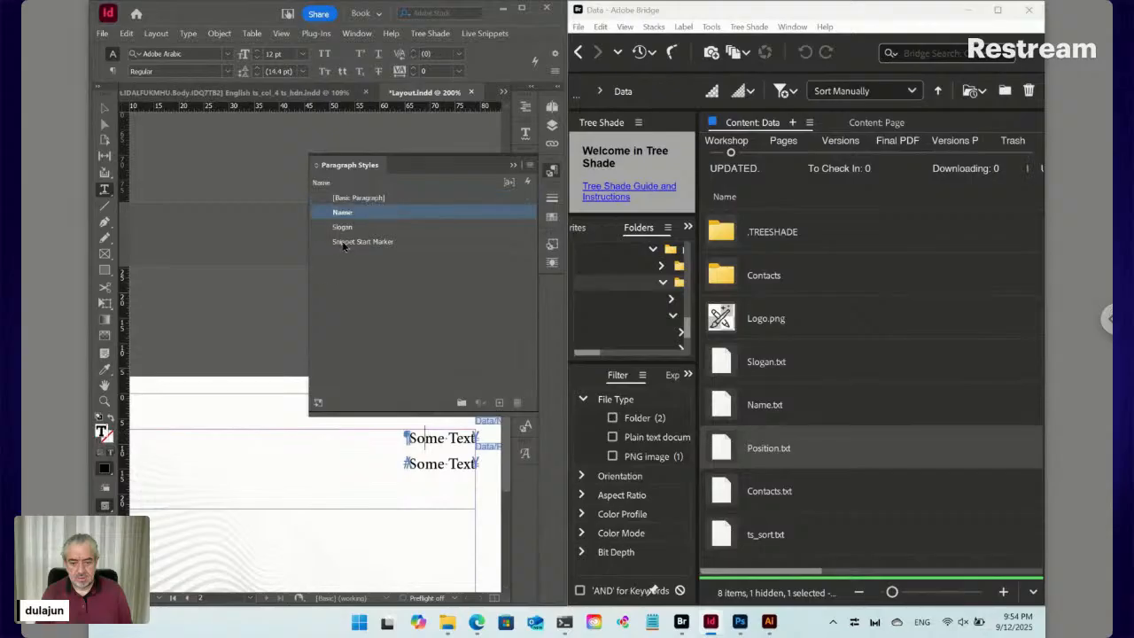
pyautogui.click(363, 198)
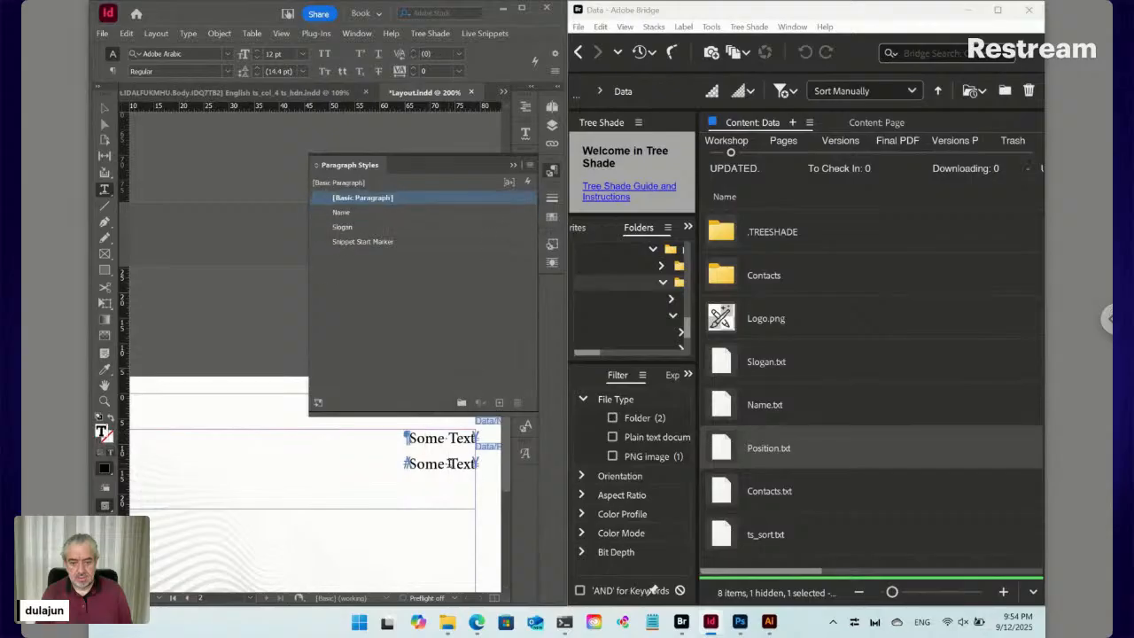
pyautogui.click(529, 169)
pyautogui.click(567, 175)
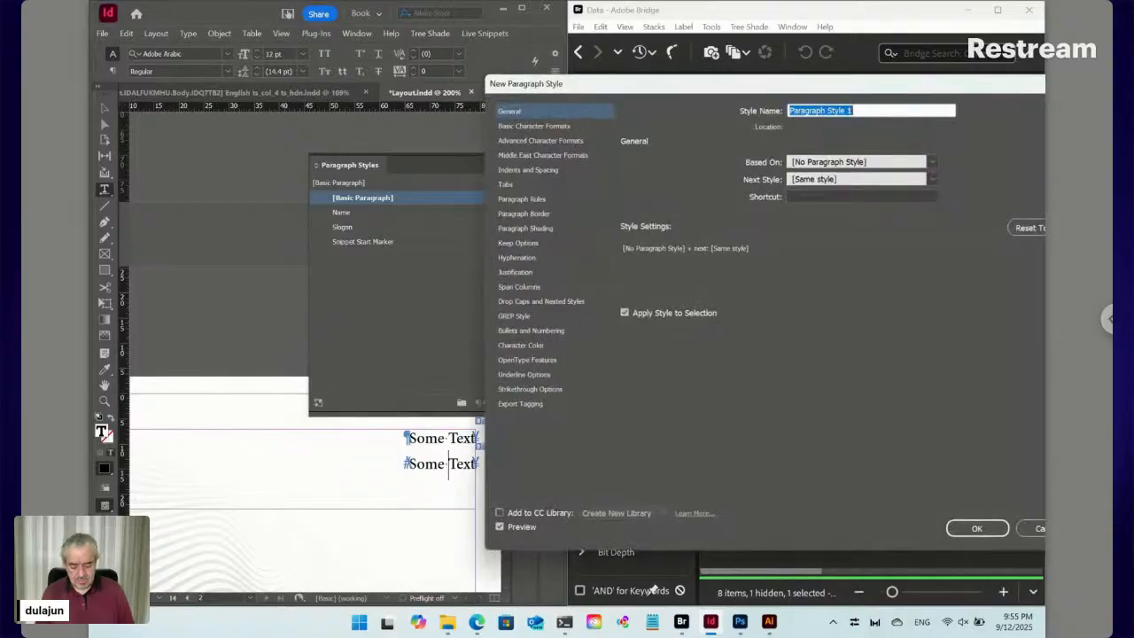
pyautogui.write('Position')
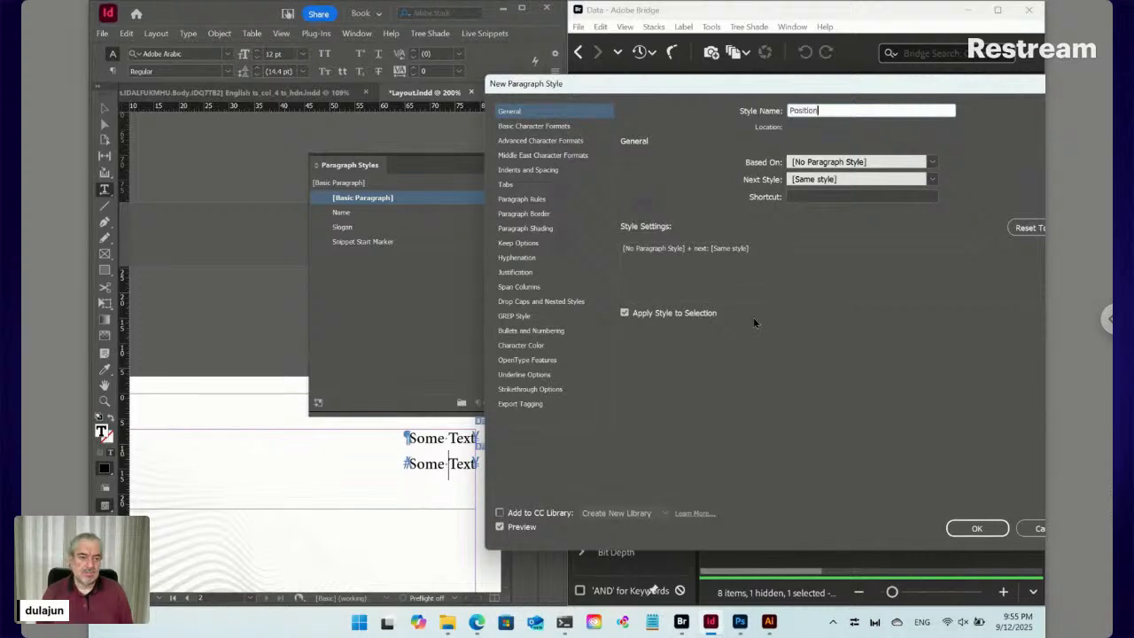
pyautogui.click(974, 528)
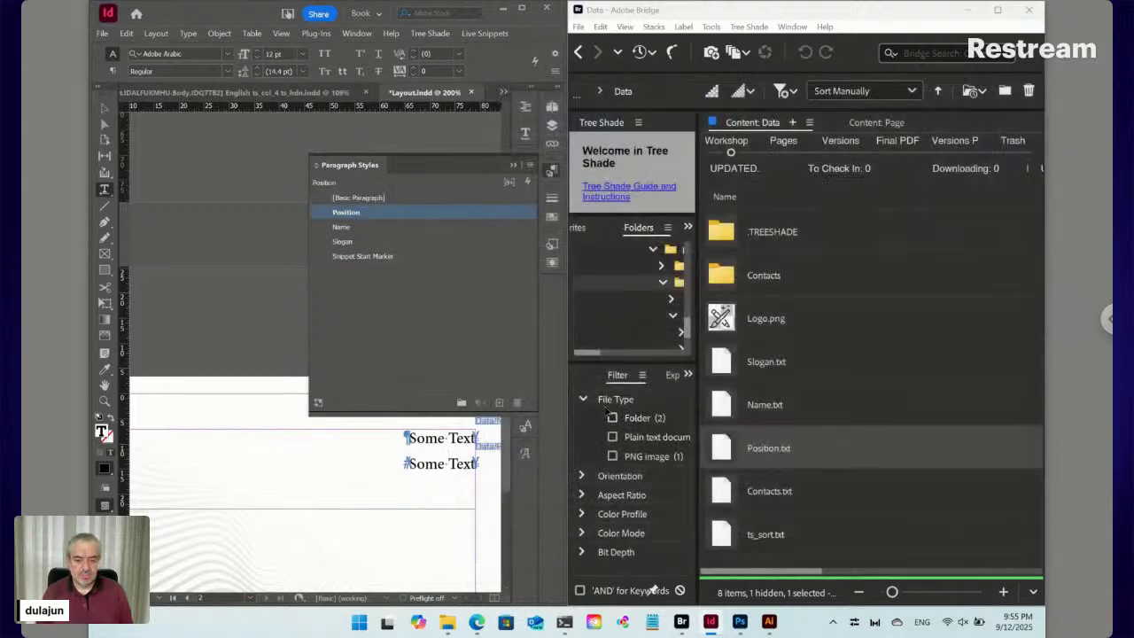
# Set the name line to Myriad Pro Bold 14 pt and redefine the Name style to match
pyautogui.click(433, 436)
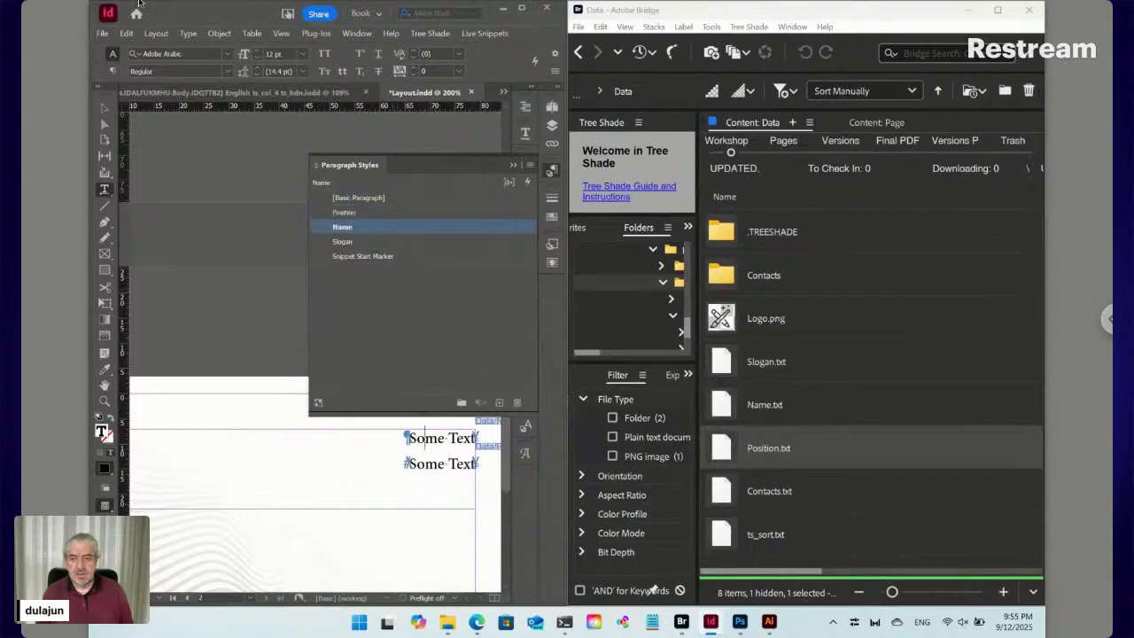
pyautogui.click(113, 71)
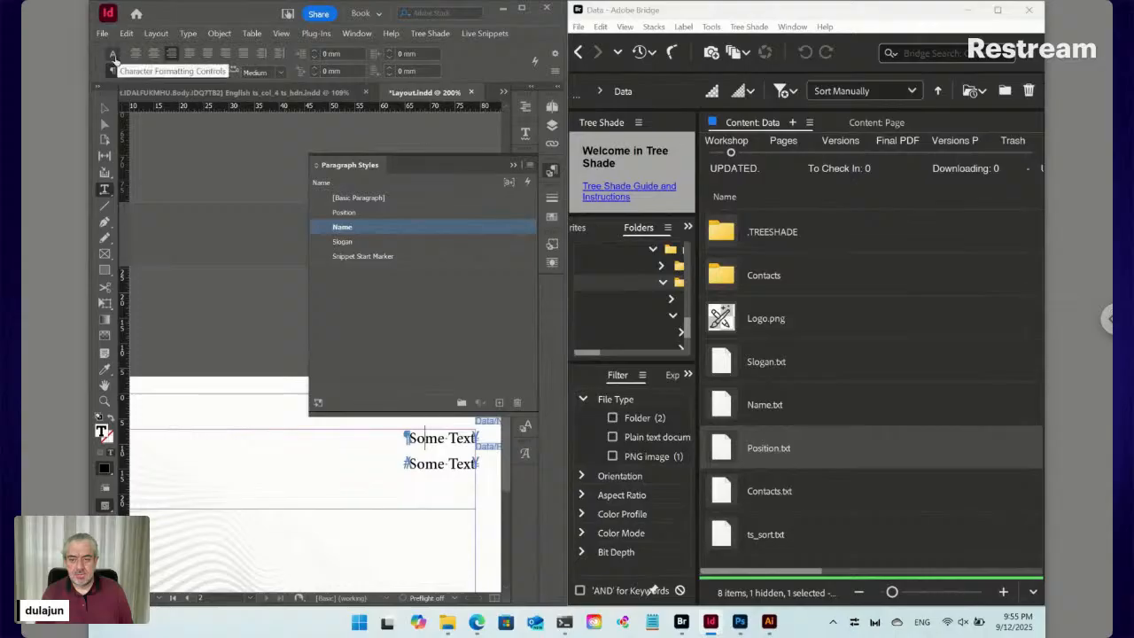
pyautogui.click(112, 57)
pyautogui.click(177, 54)
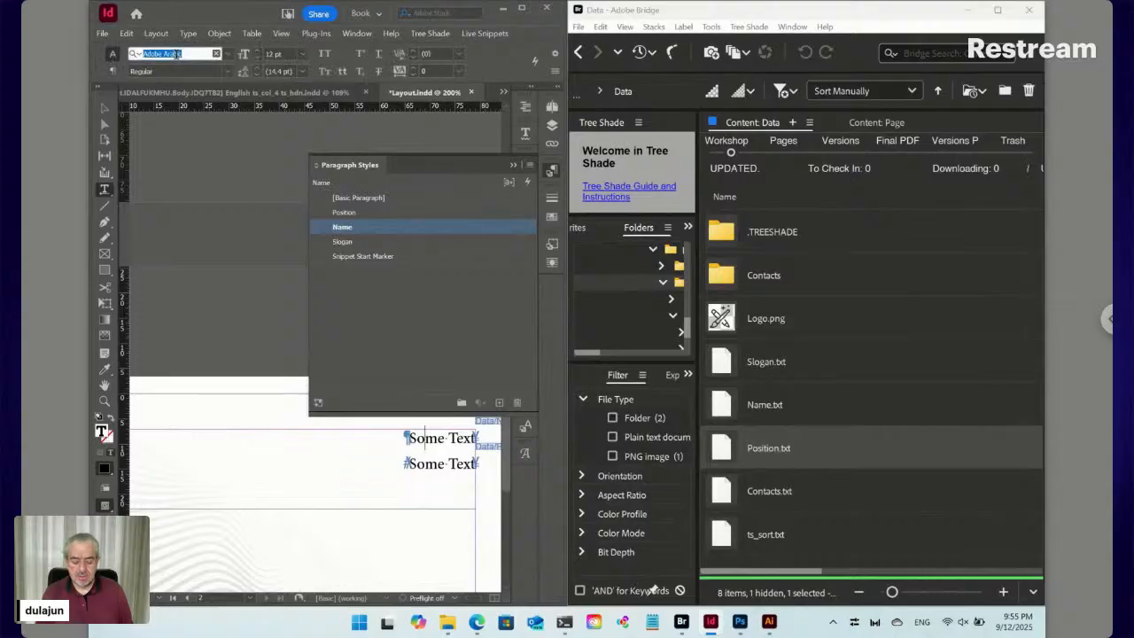
pyautogui.write('Myr')
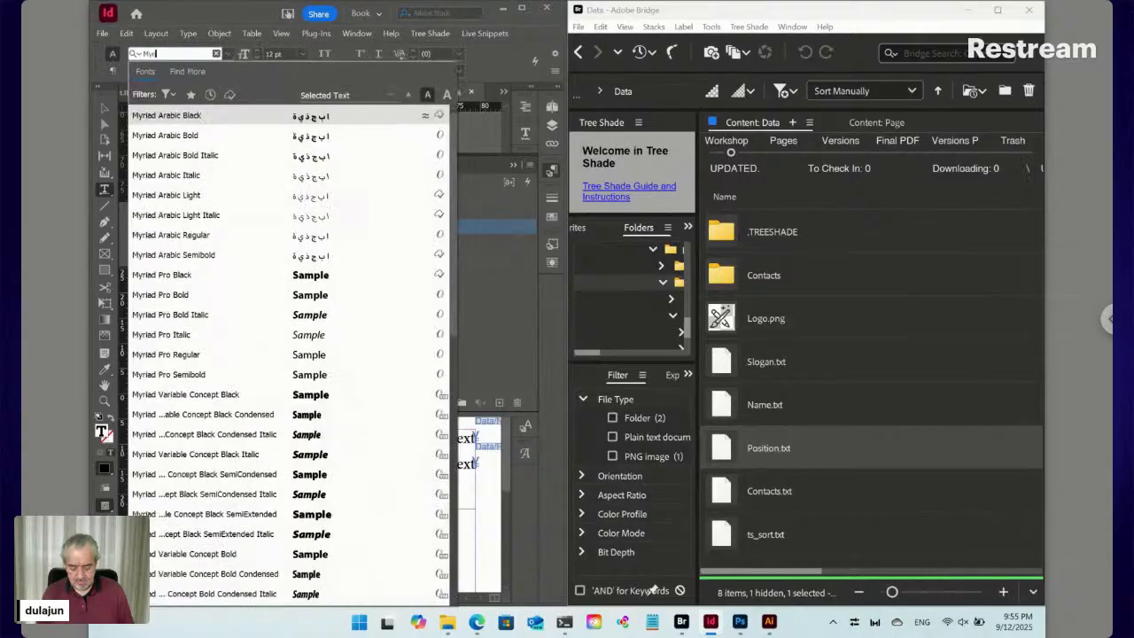
pyautogui.write('iad pro')
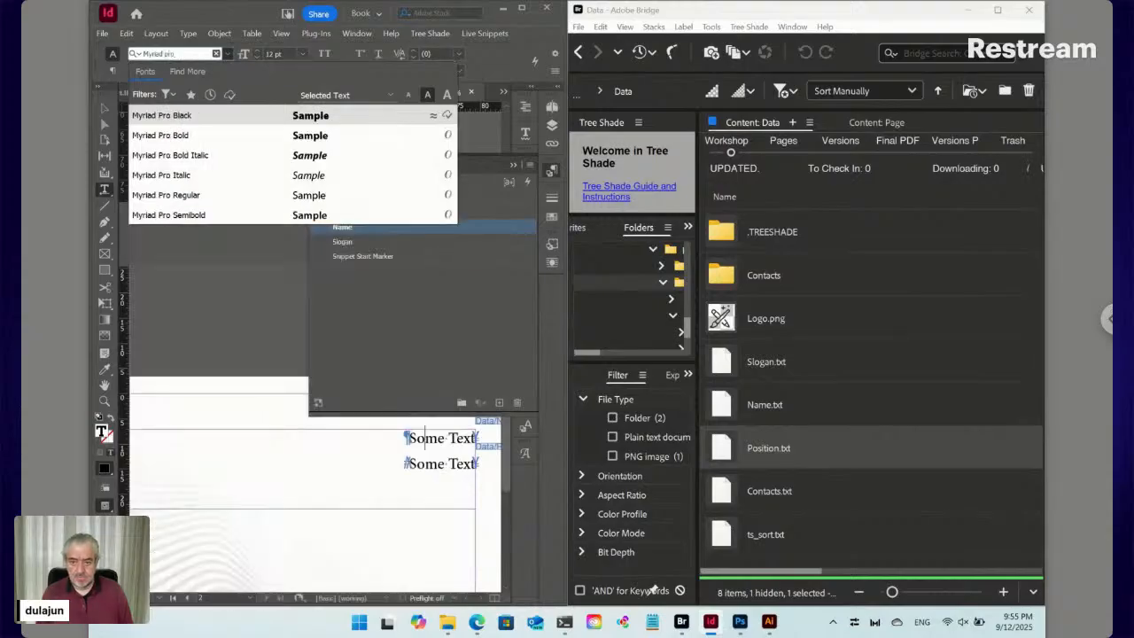
pyautogui.click(198, 138)
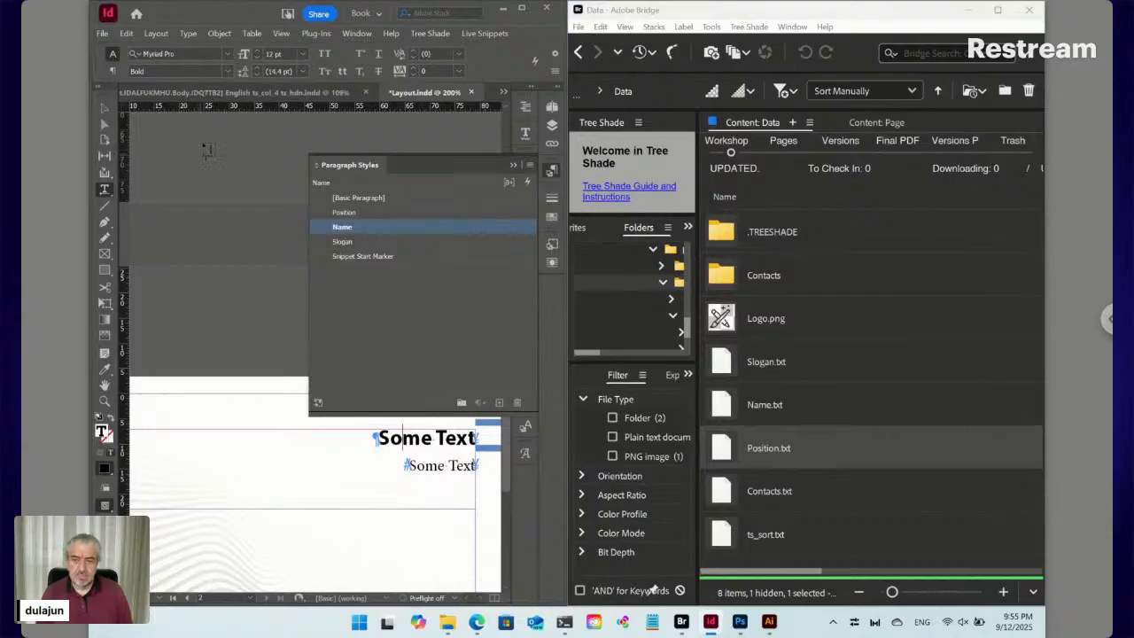
pyautogui.click(256, 50)
pyautogui.hotkey('ctrl', 'alt', 'shift', 'r')
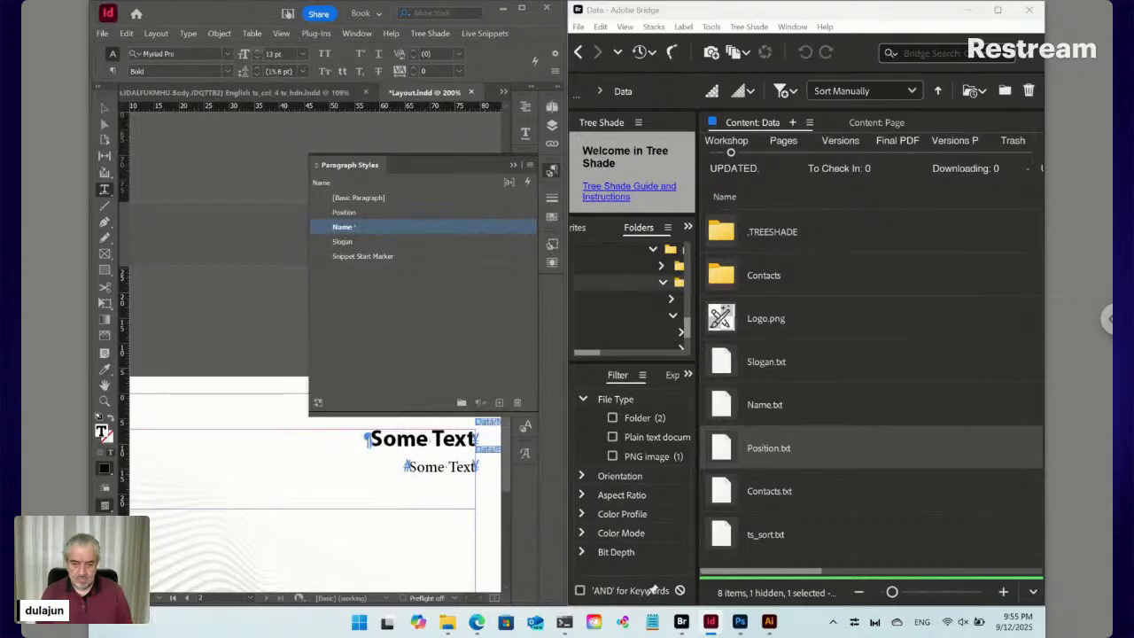
pyautogui.click(256, 50)
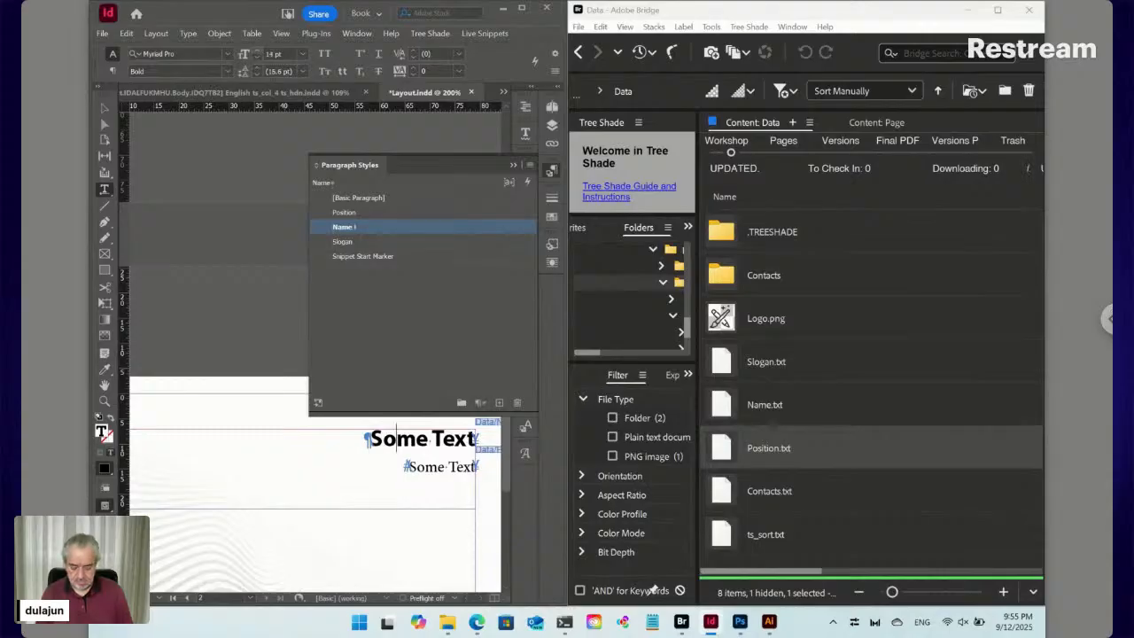
pyautogui.hotkey('ctrl', 'alt', 'shift', 'r')
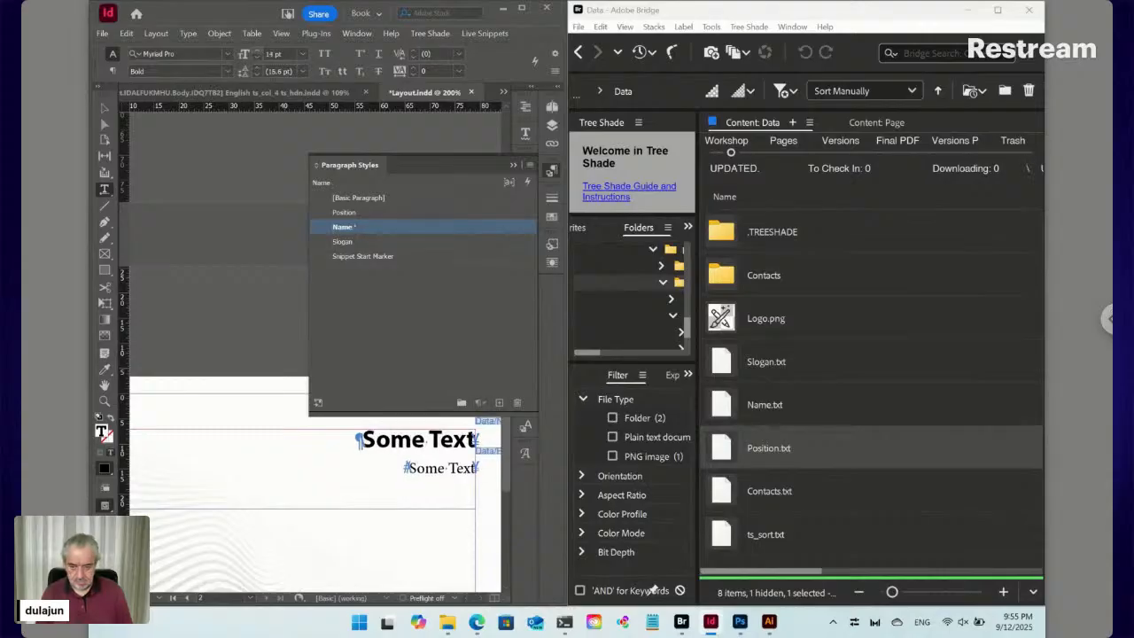
# Set the second line to Myriad Pro Regular
pyautogui.click(436, 468)
pyautogui.click(179, 56)
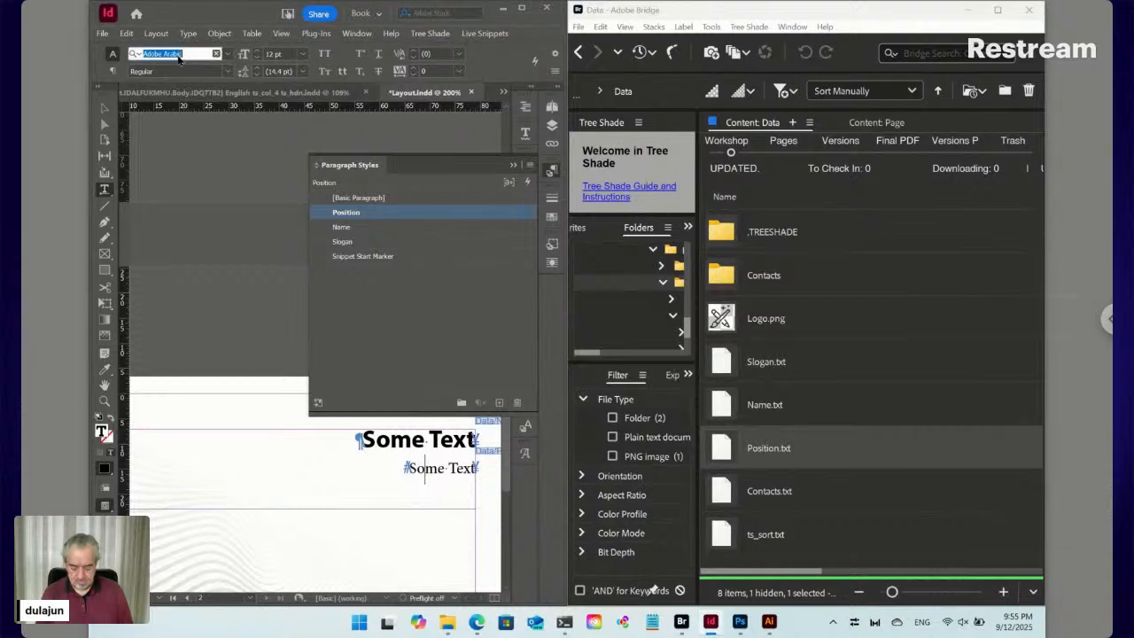
pyautogui.write('myriad pro')
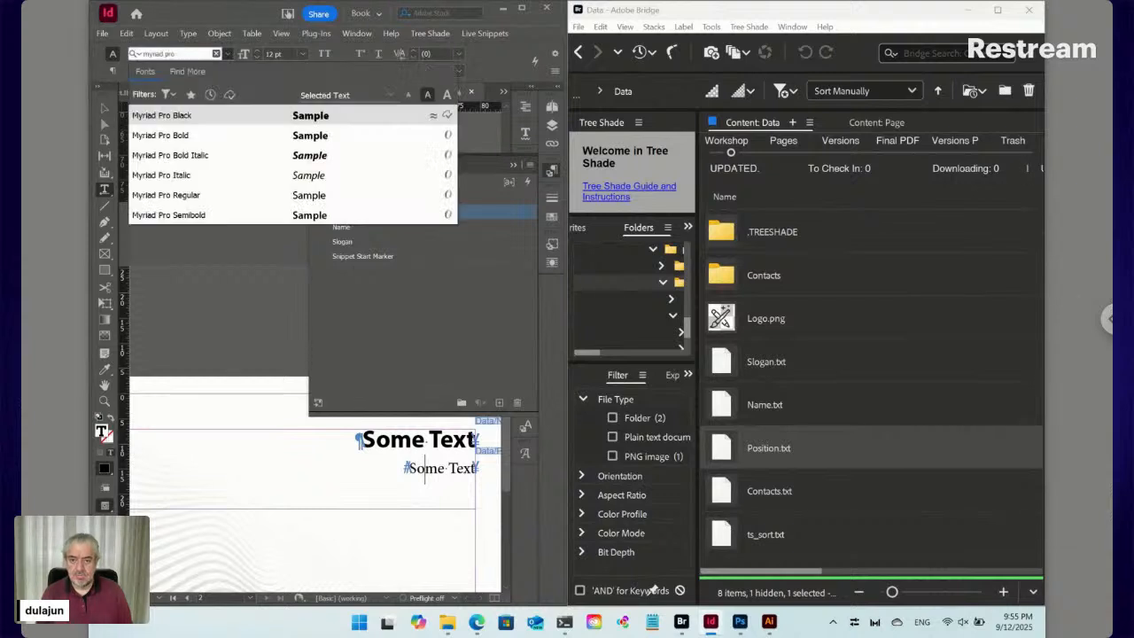
pyautogui.click(191, 196)
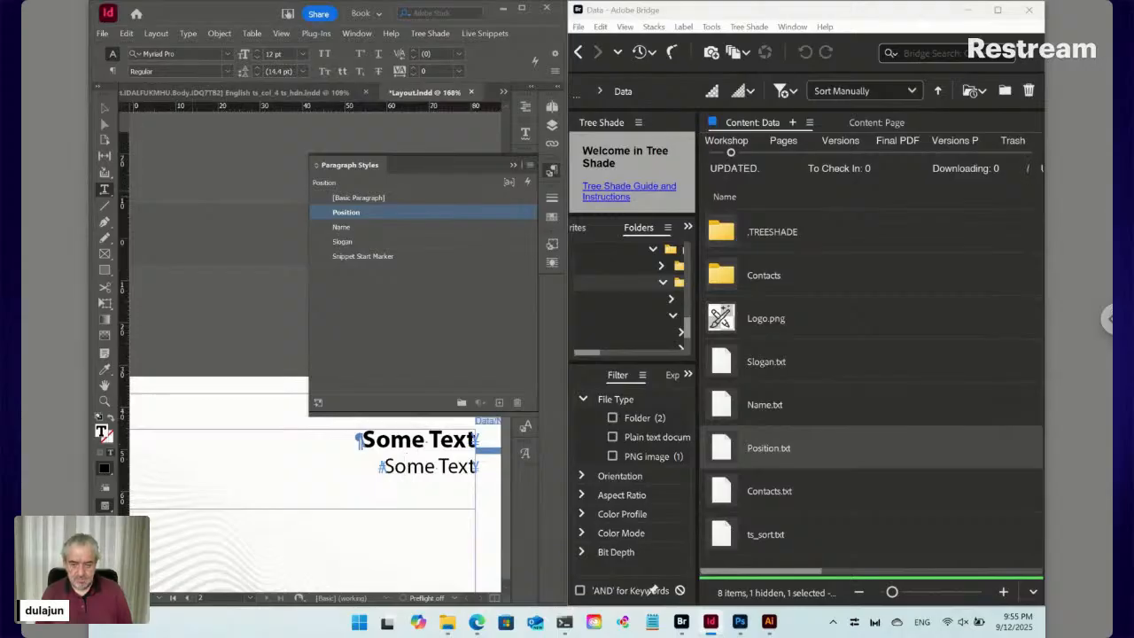
pyautogui.hotkey('ctrl', '0')
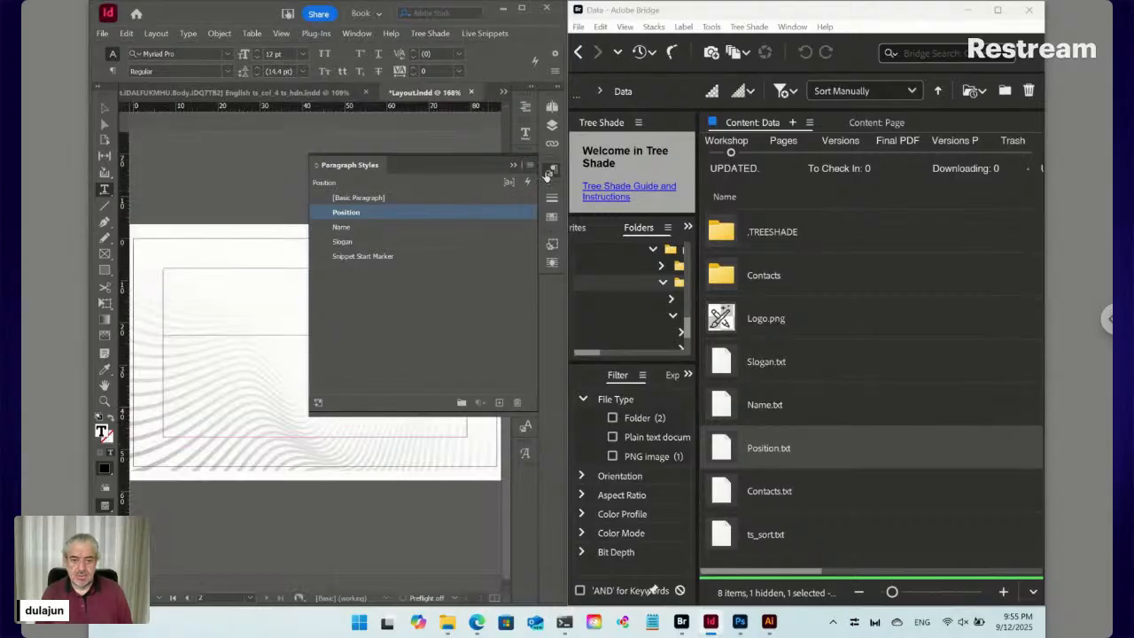
# Shorten the name text frame to 13 mm tall, then open the Contacts.txt snippet in Bridge
pyautogui.click(549, 177)
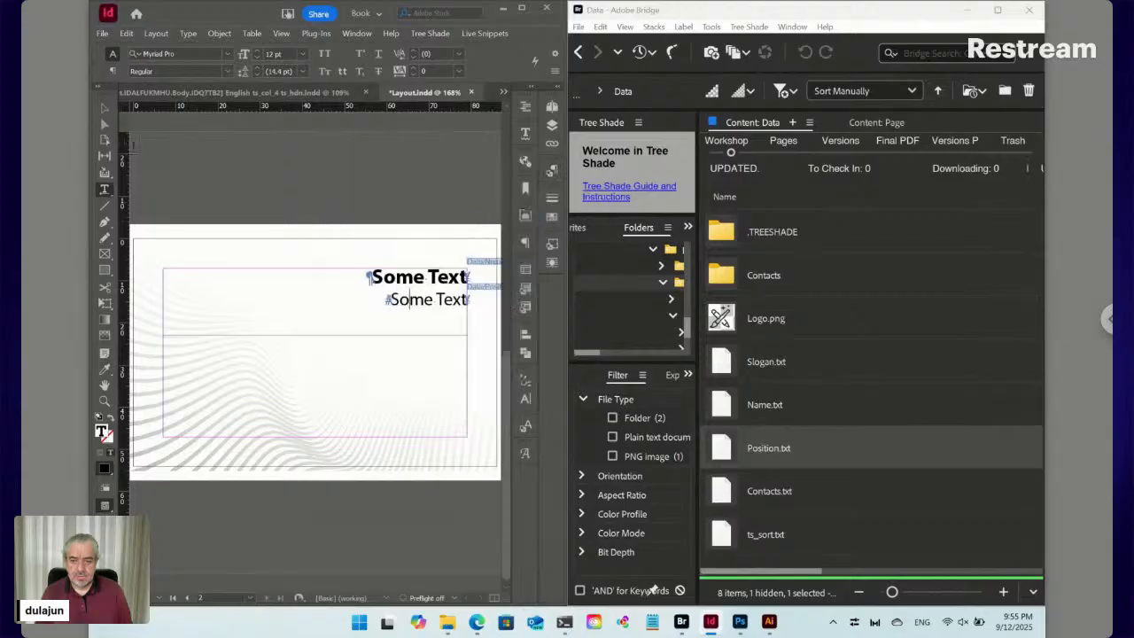
pyautogui.click(104, 108)
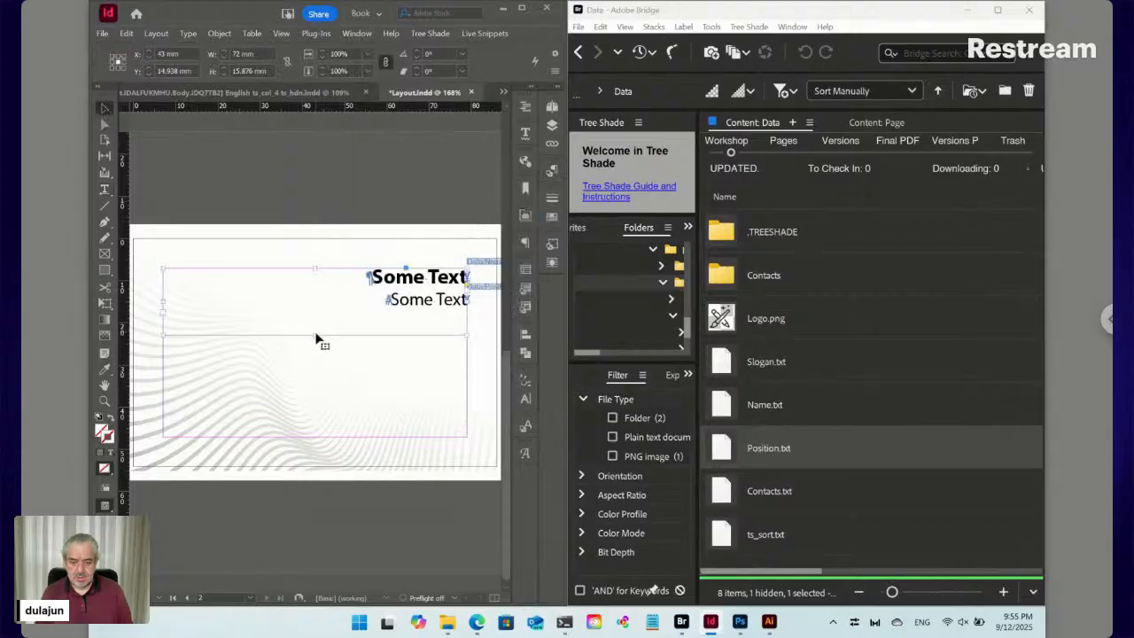
pyautogui.moveTo(316, 335); pyautogui.dragTo(315, 323)
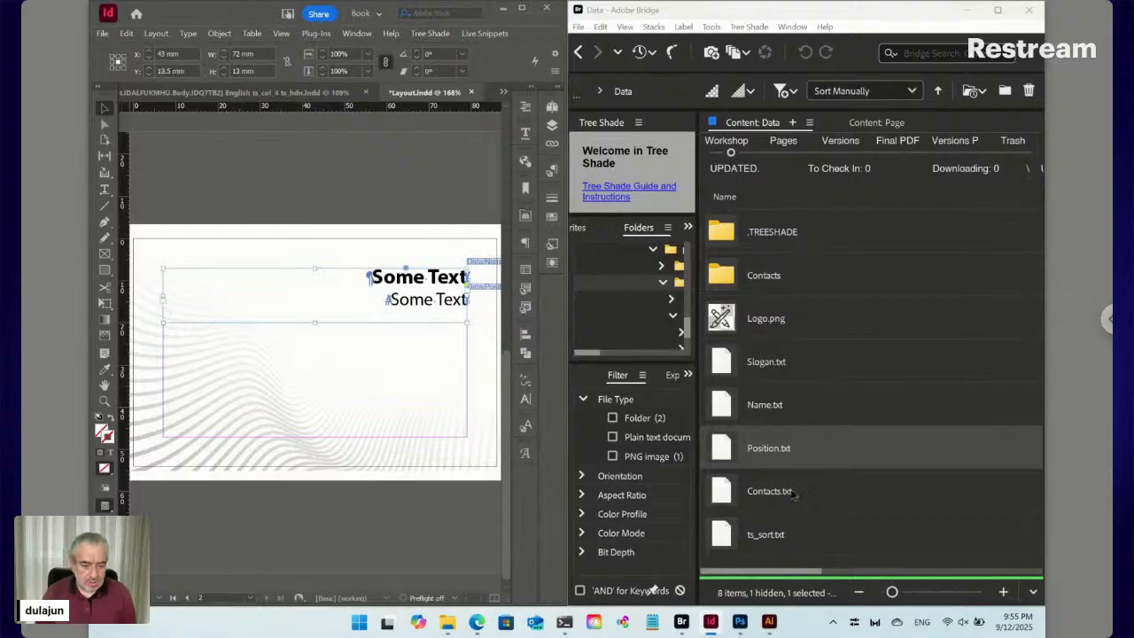
pyautogui.click(791, 493)
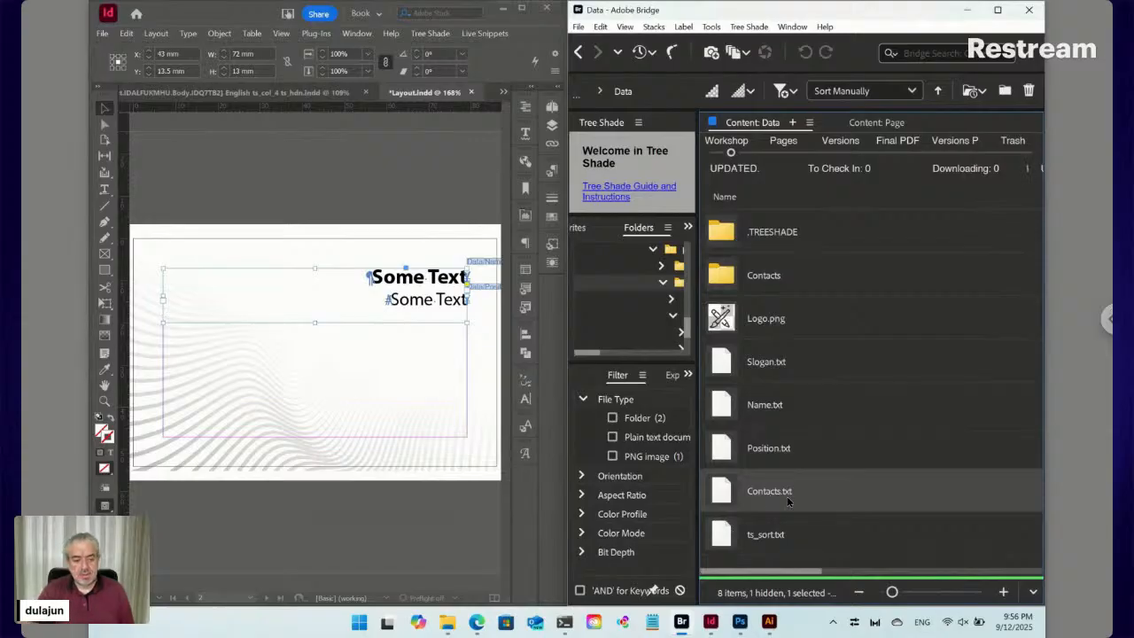
pyautogui.doubleClick(726, 496)
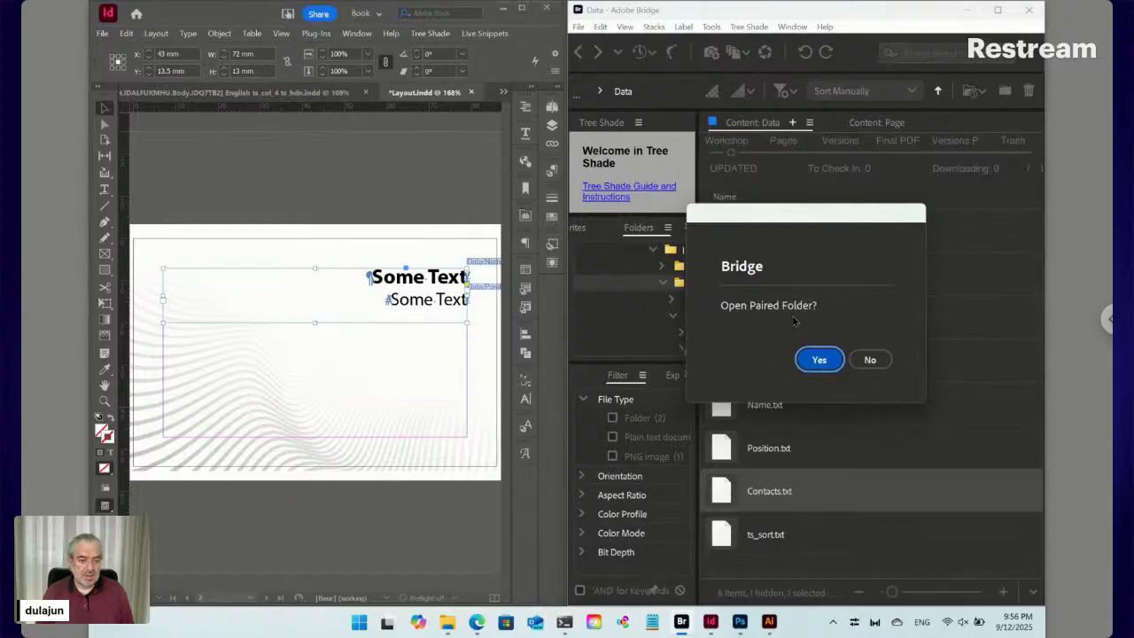
# Decline the paired folder, inspect the Contacts.txt snippet code and cancel without changes
pyautogui.click(870, 360)
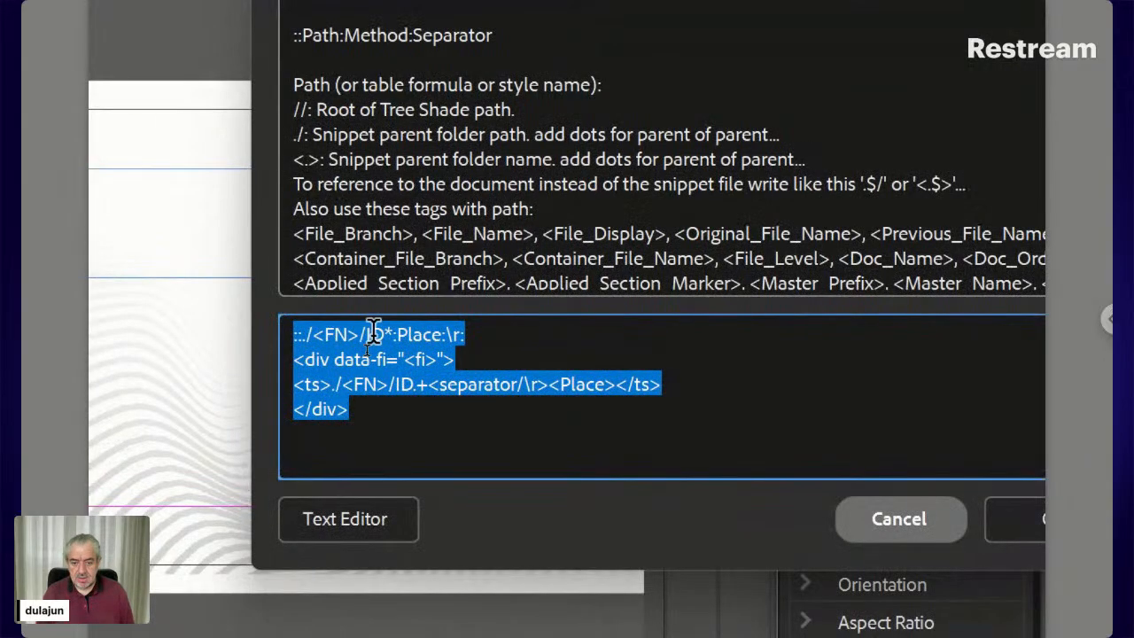
pyautogui.click(374, 331)
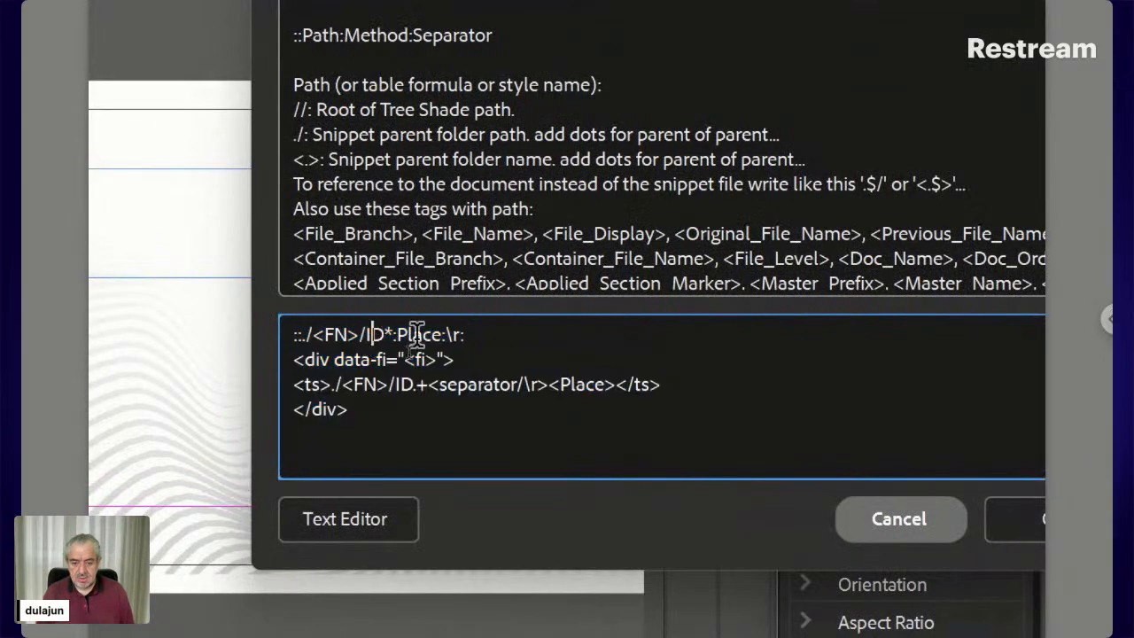
pyautogui.moveTo(488, 329); pyautogui.dragTo(273, 330)
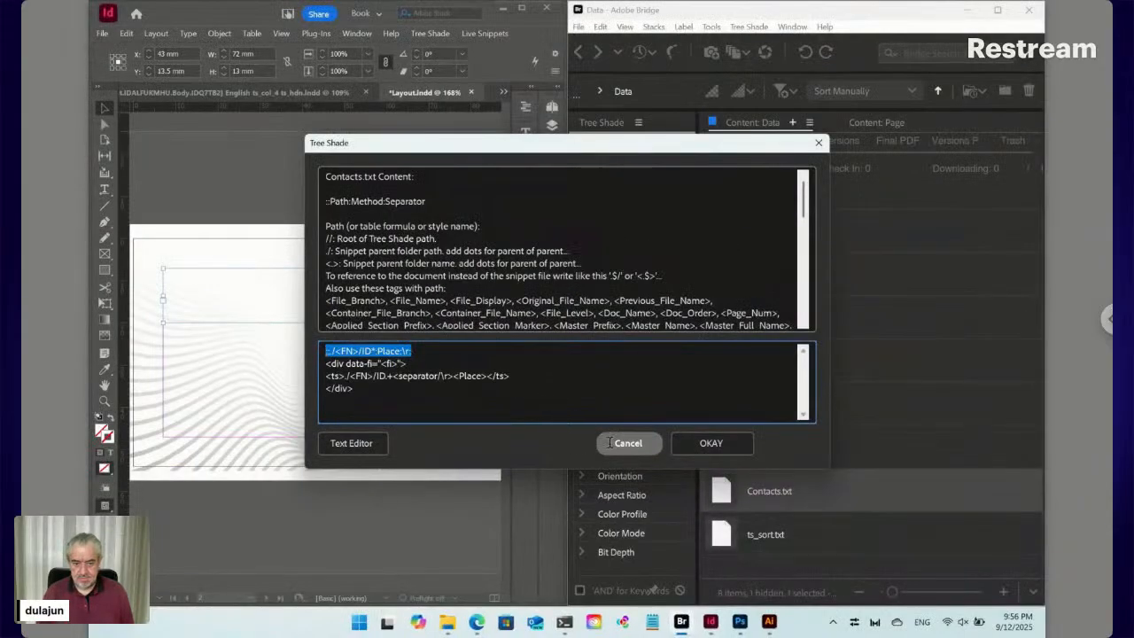
pyautogui.click(628, 443)
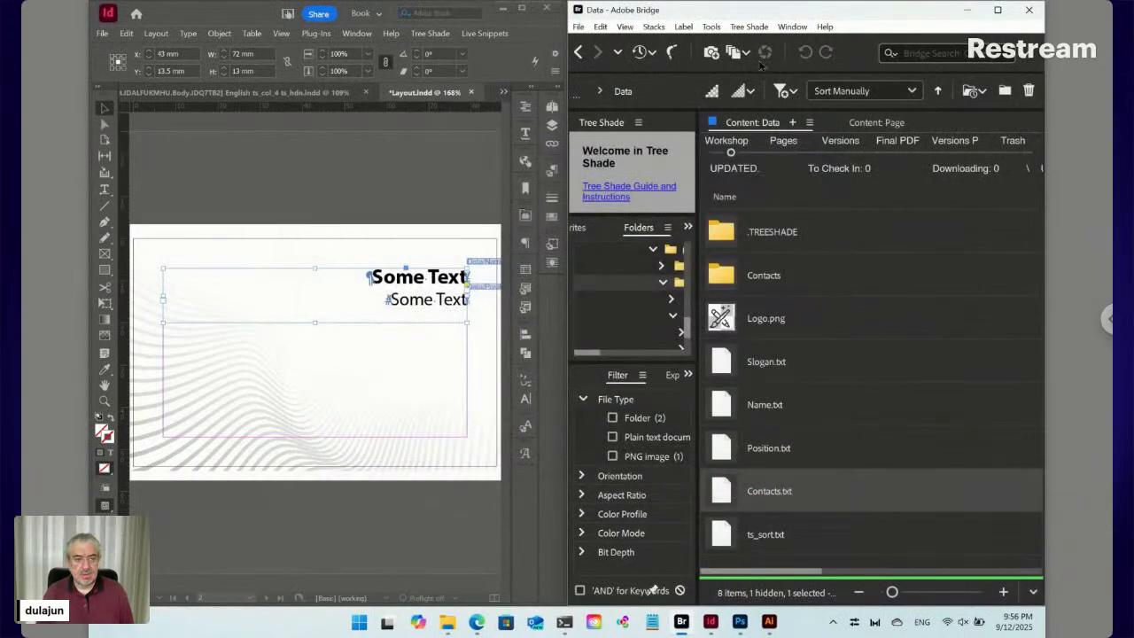
# Use the Tree Shade menu, then draw an empty text frame in the card's lower part
pyautogui.click(749, 27)
pyautogui.moveTo(758, 44)
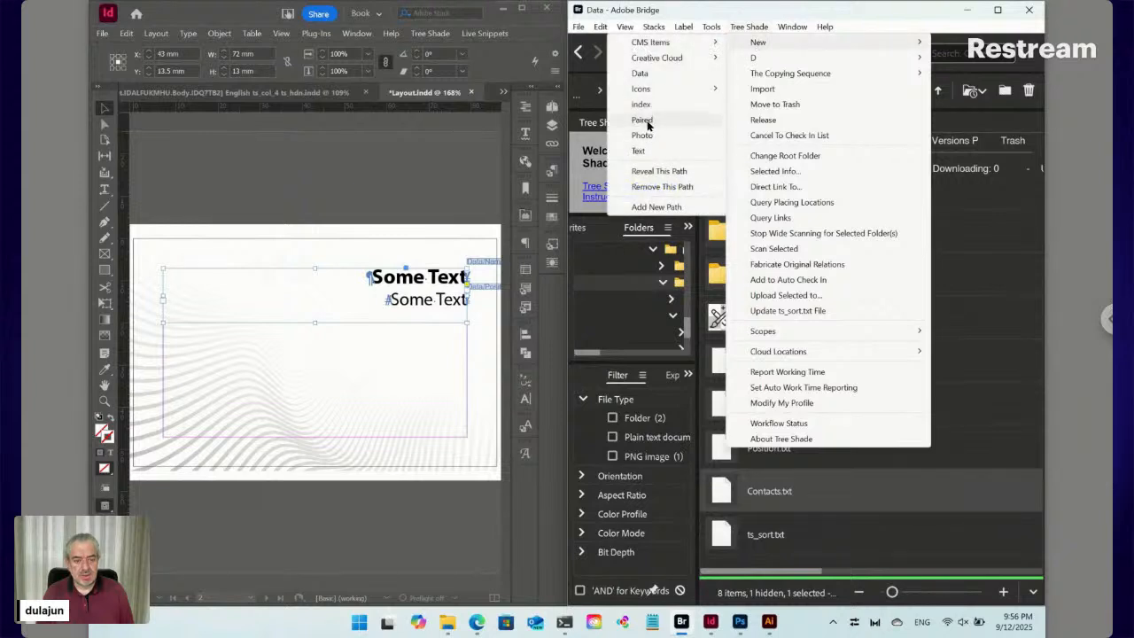
pyautogui.click(644, 122)
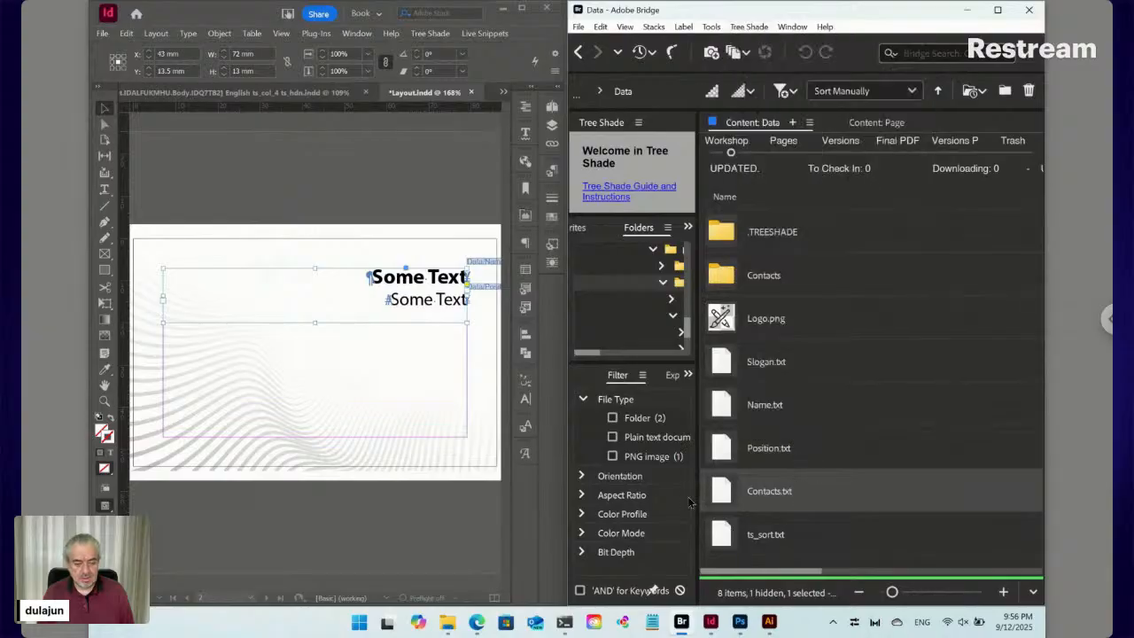
pyautogui.click(103, 189)
pyautogui.moveTo(468, 342); pyautogui.dragTo(163, 436)
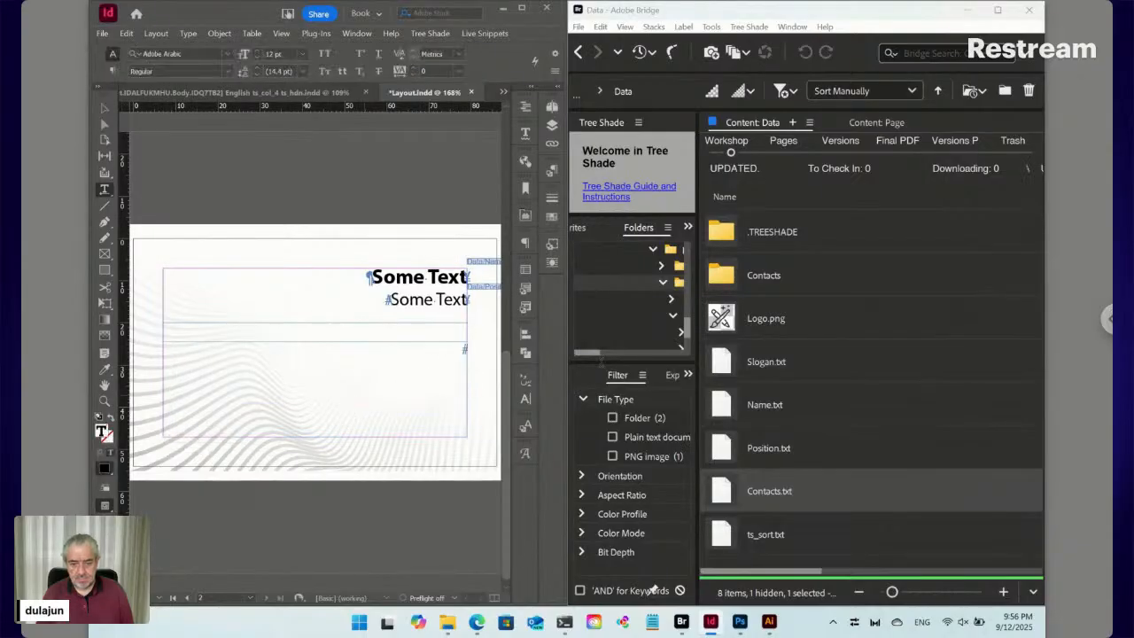
# Place Contacts.txt from Bridge into the new InDesign text frame
pyautogui.rightClick(728, 490)
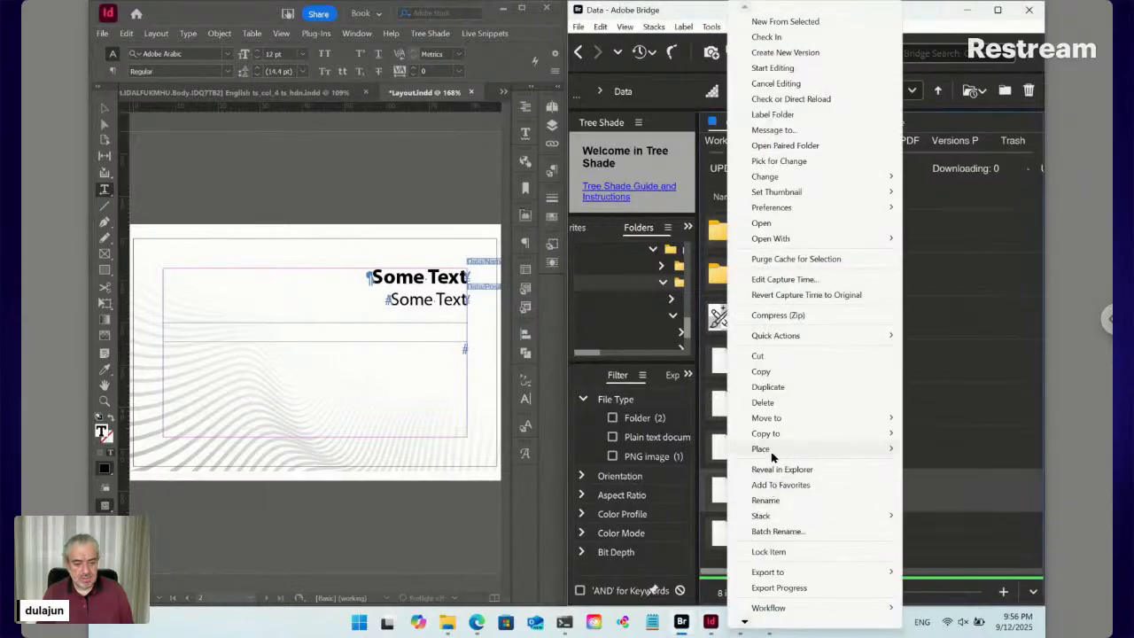
pyautogui.moveTo(770, 454)
pyautogui.click(627, 618)
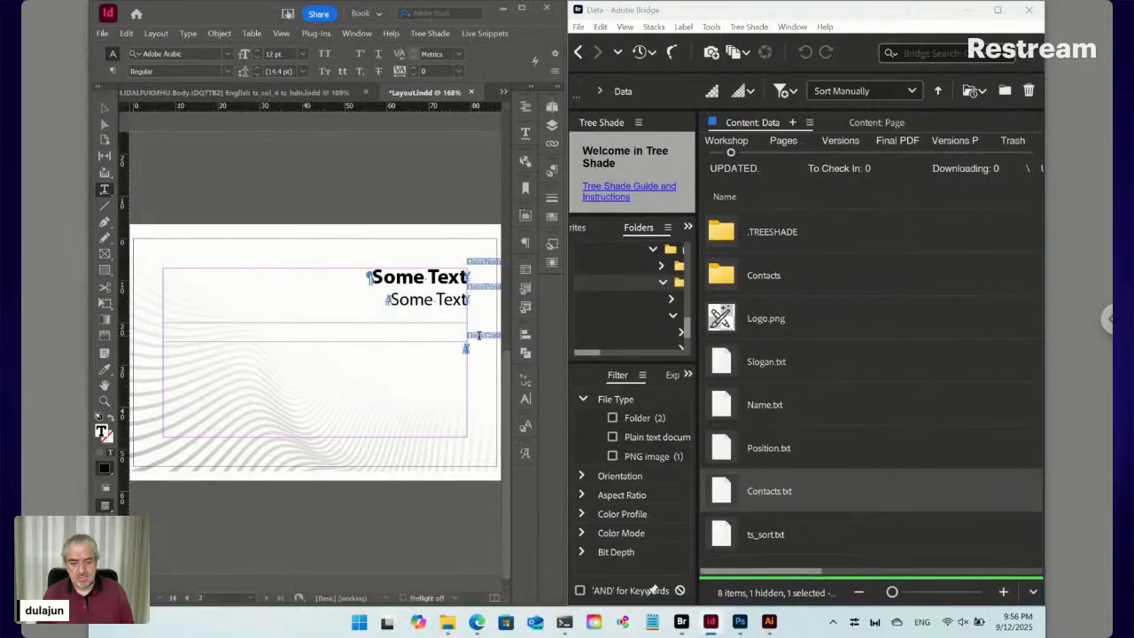
pyautogui.click(480, 335)
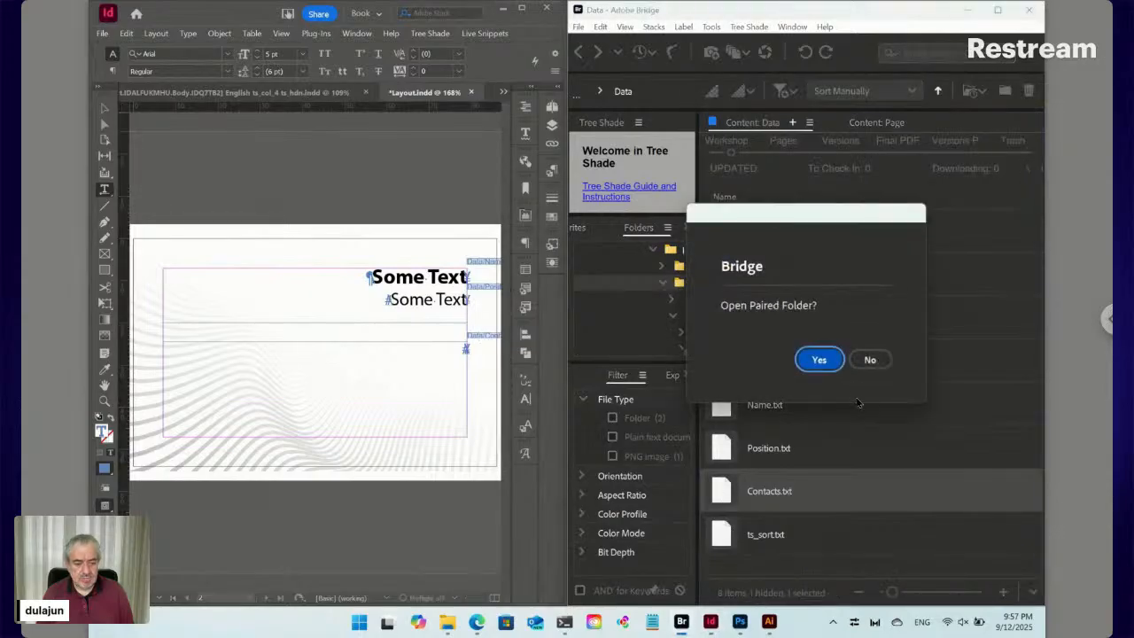
# Decline the paired folder and close the snippet settings with its path unchanged
pyautogui.click(868, 360)
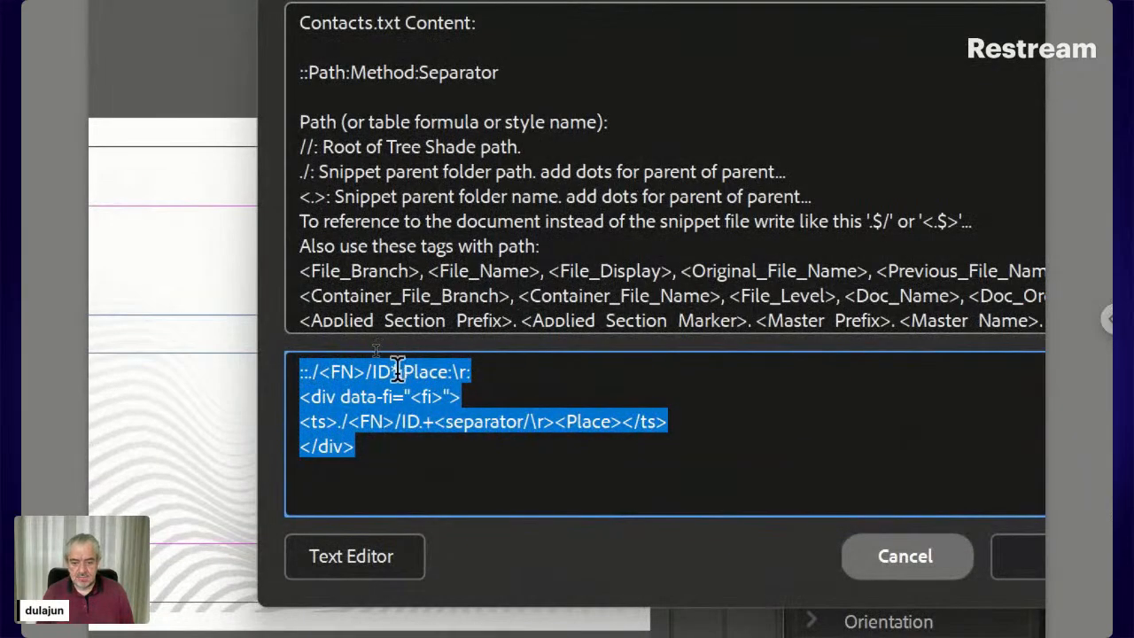
pyautogui.click(400, 372)
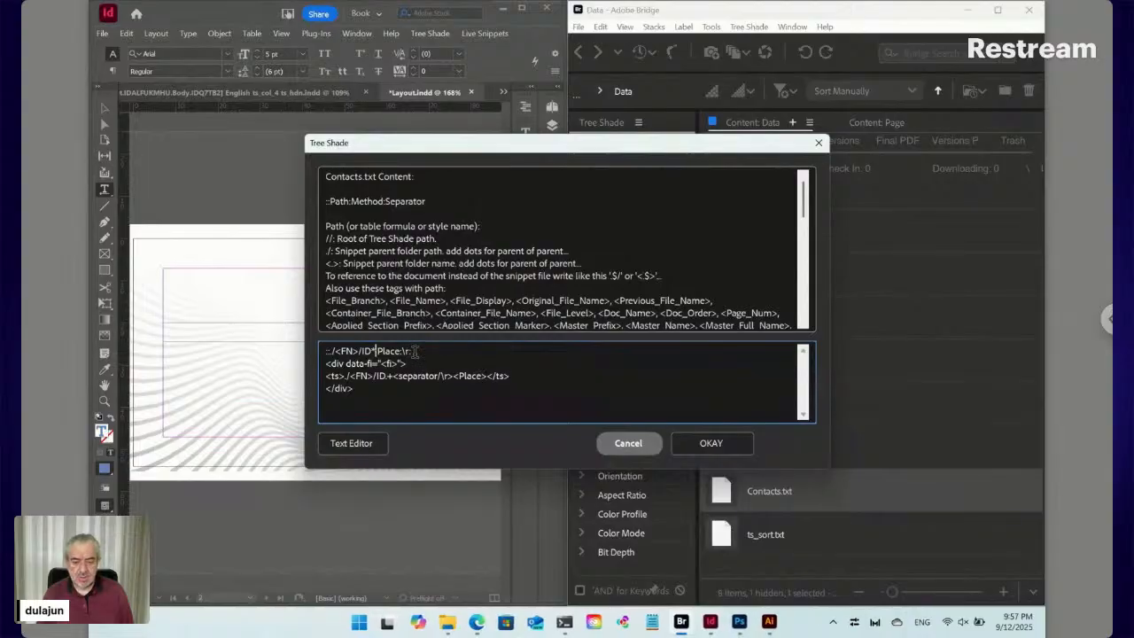
pyautogui.click(626, 441)
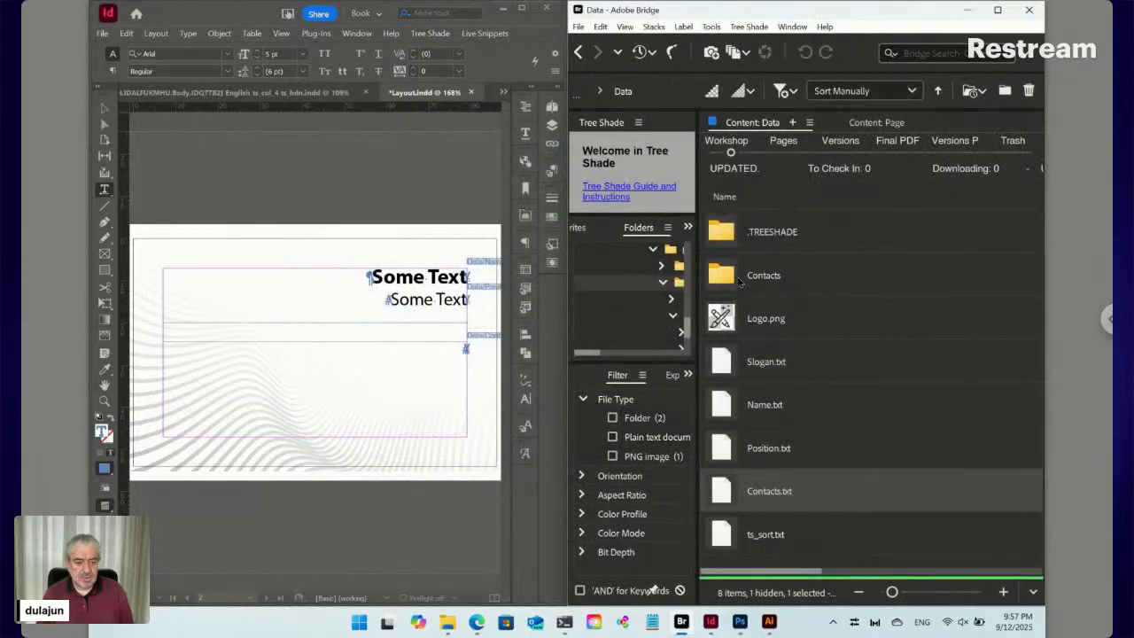
# In the Contacts folder, edit ID12345 [Contact].txt so its path reads ::./<FN>/*:Place:\r:
pyautogui.doubleClick(731, 280)
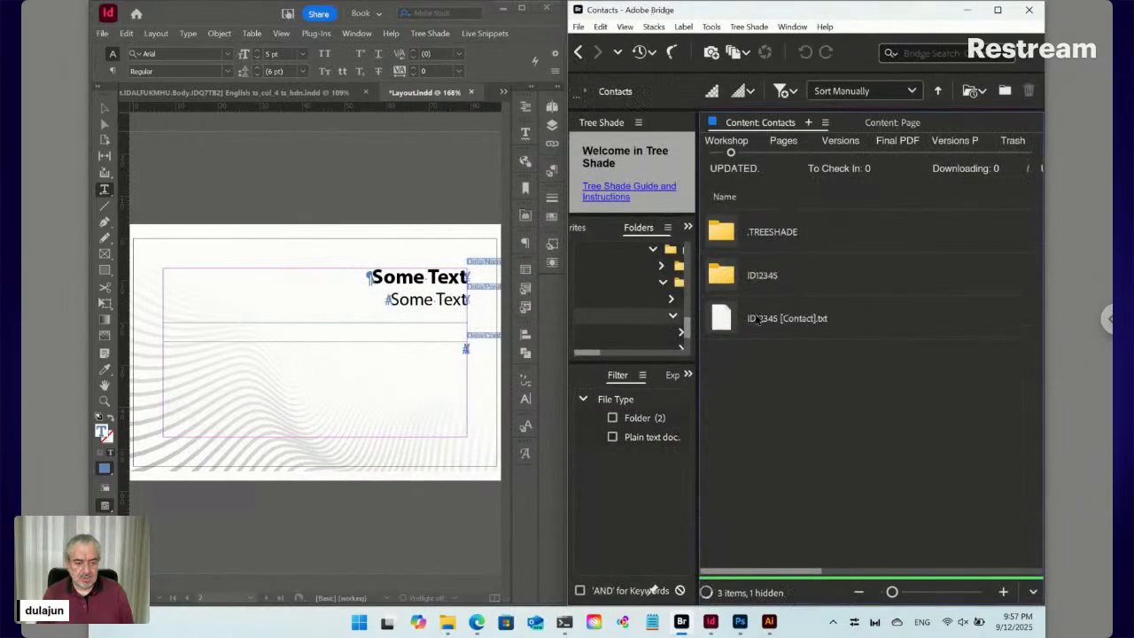
pyautogui.click(783, 330)
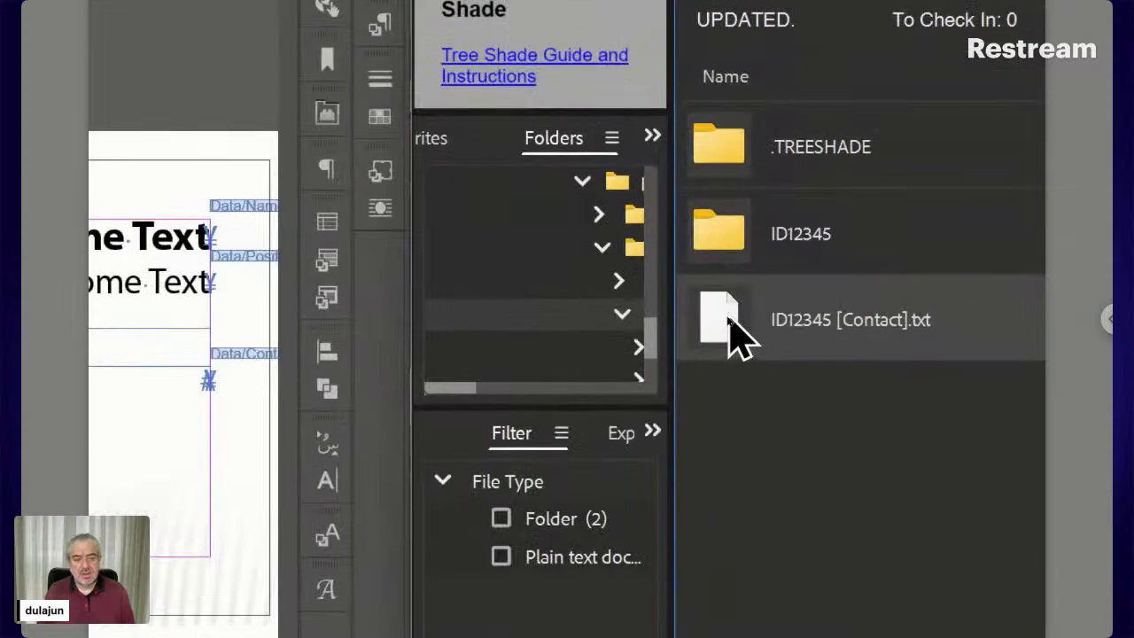
pyautogui.doubleClick(735, 333)
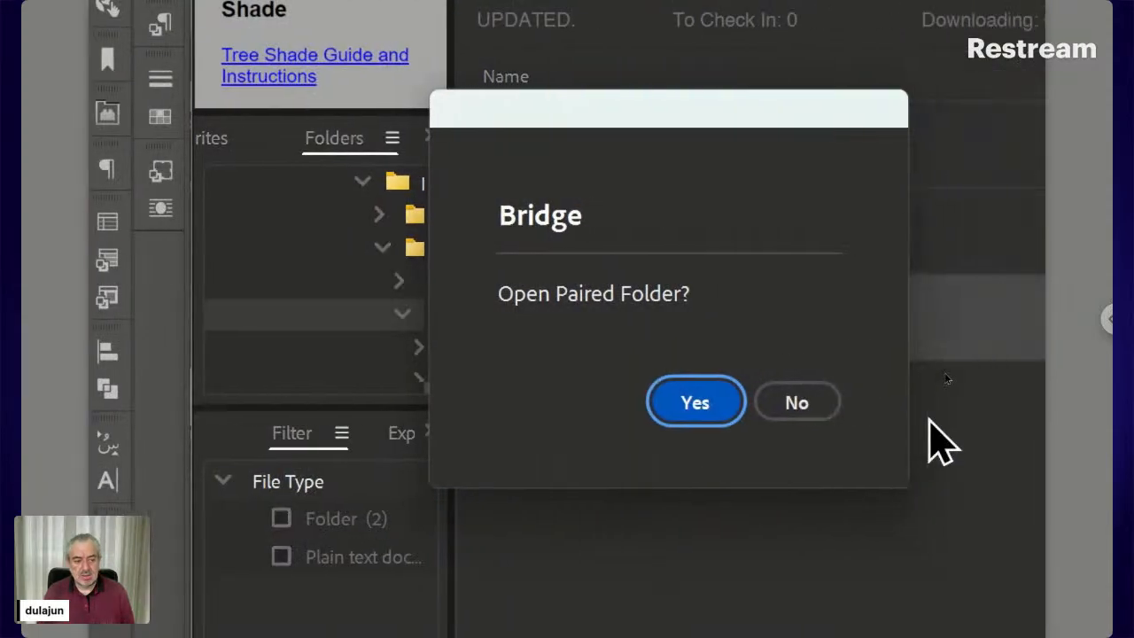
pyautogui.click(784, 405)
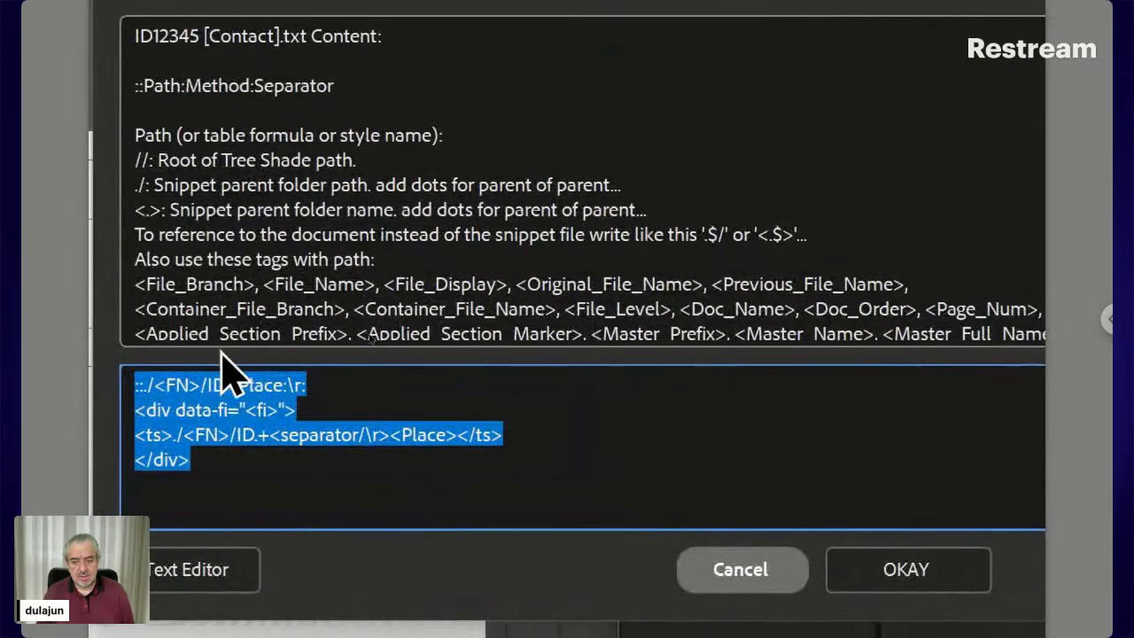
pyautogui.click(214, 385)
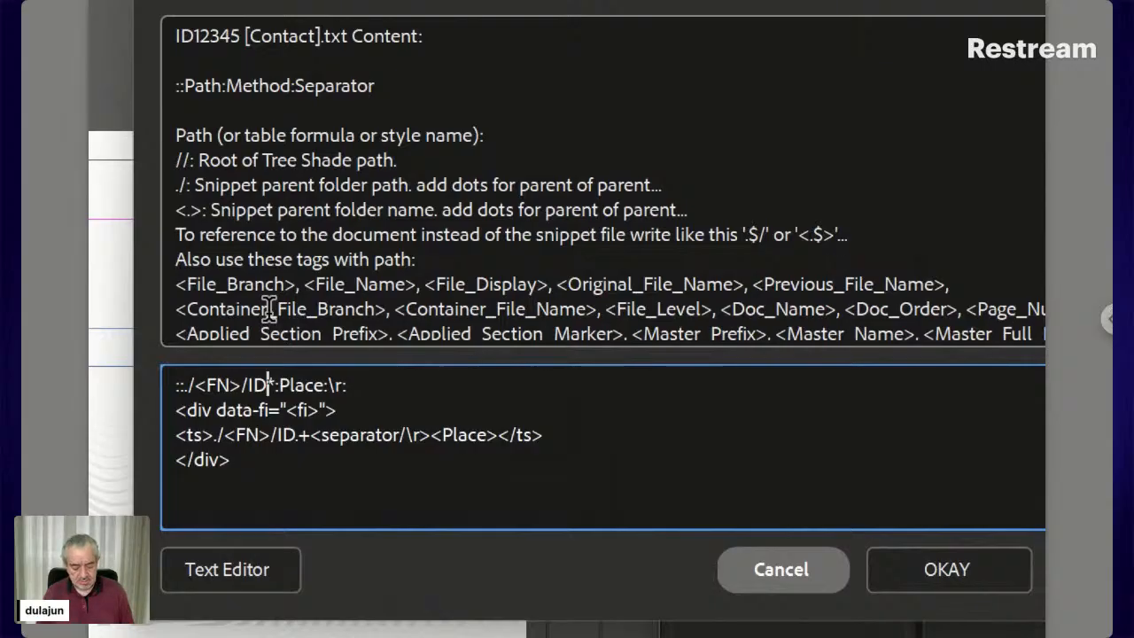
pyautogui.press('BackSpace')
pyautogui.press('BackSpace')
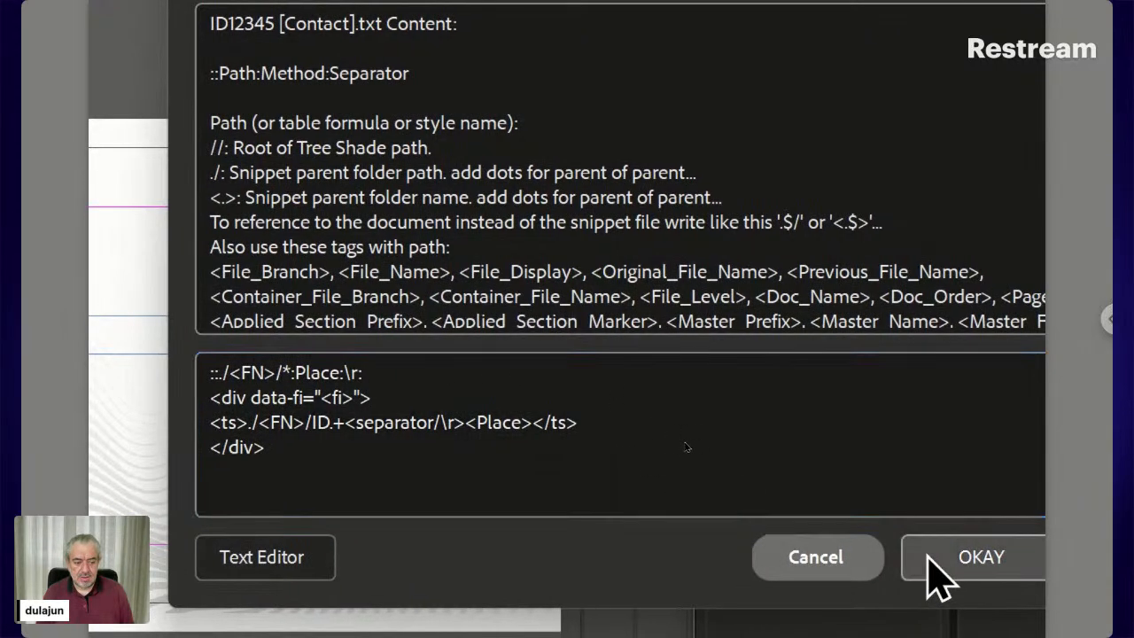
pyautogui.click(938, 578)
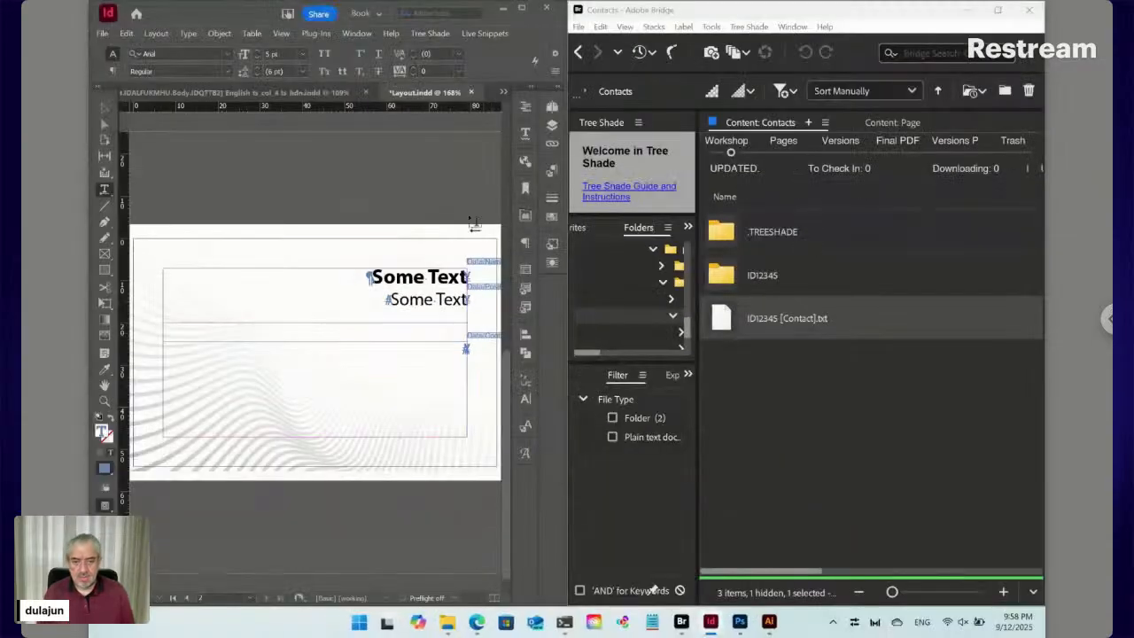
# Update the selected live snippet so the phone icon and contact placeholder appear at the bottom
pyautogui.click(493, 34)
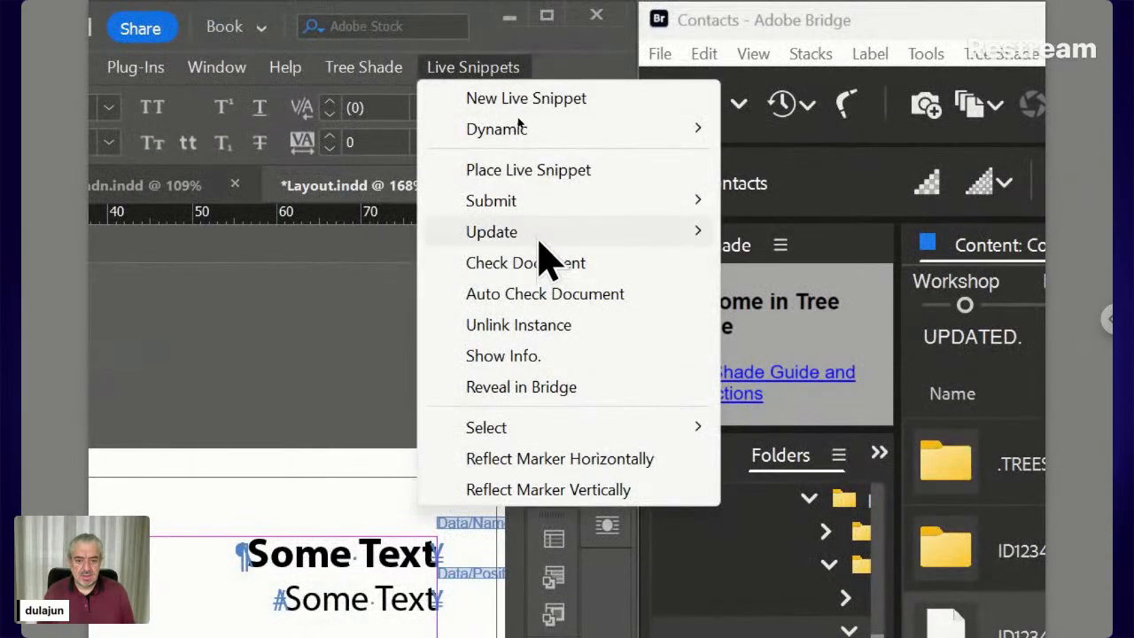
pyautogui.moveTo(594, 241)
pyautogui.click(758, 236)
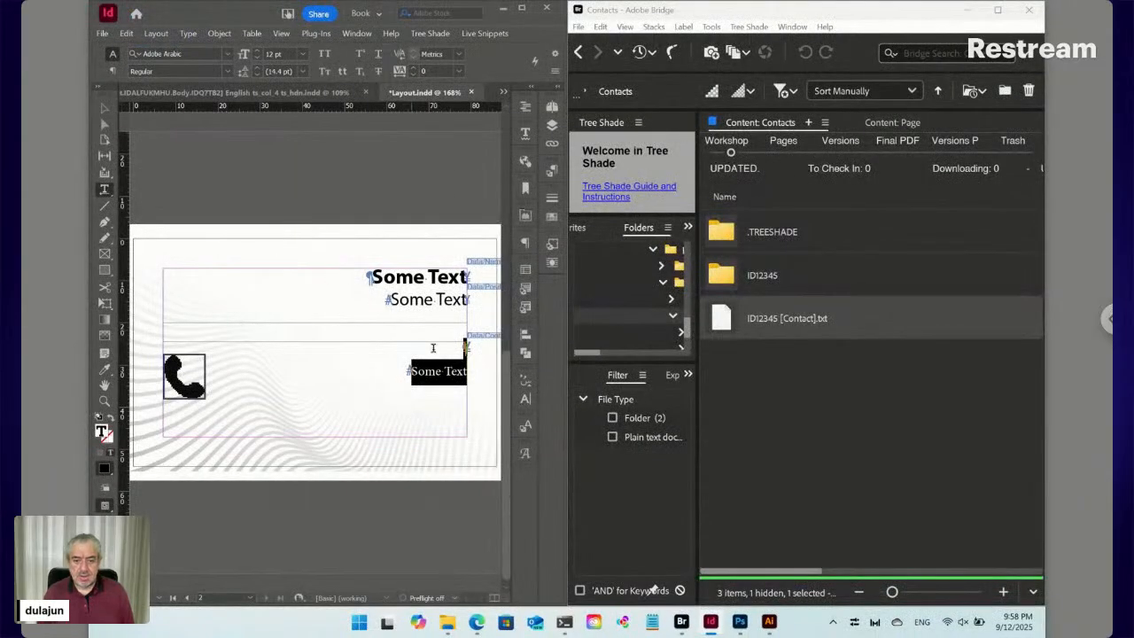
pyautogui.click(442, 372)
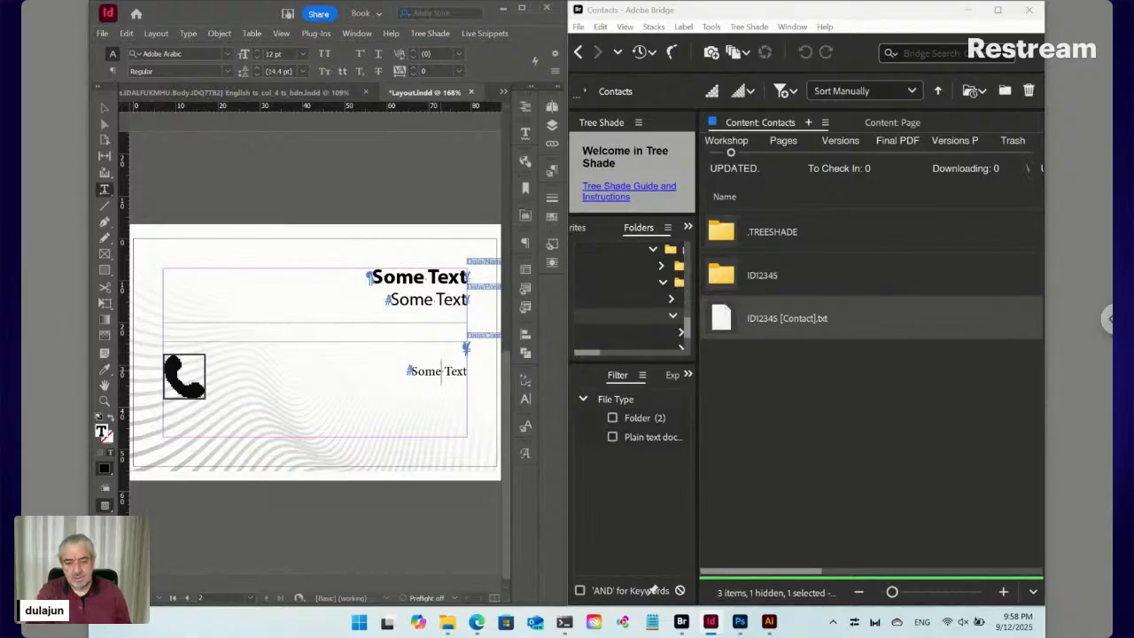
# Create a new paragraph style named Contacts
pyautogui.click(552, 171)
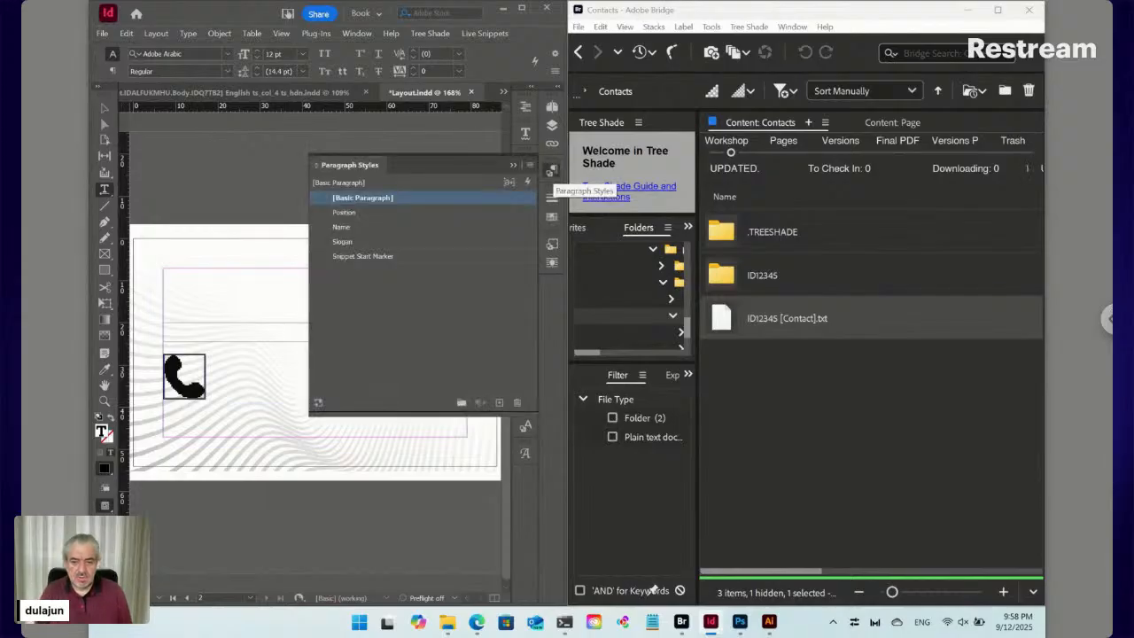
pyautogui.click(530, 165)
pyautogui.click(558, 169)
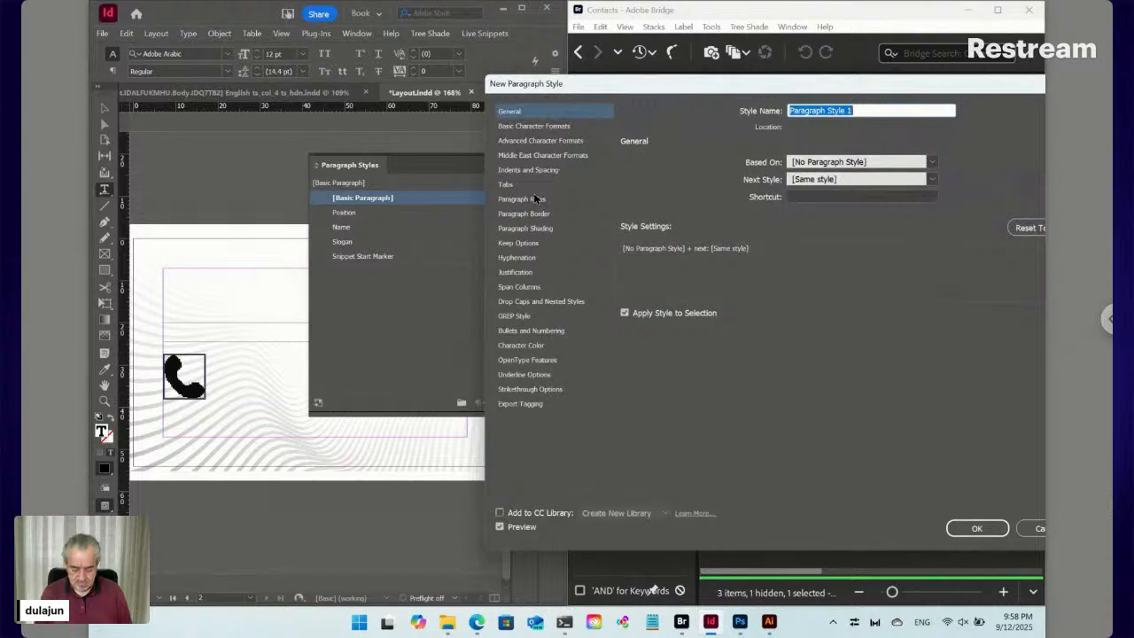
pyautogui.write('Contacts')
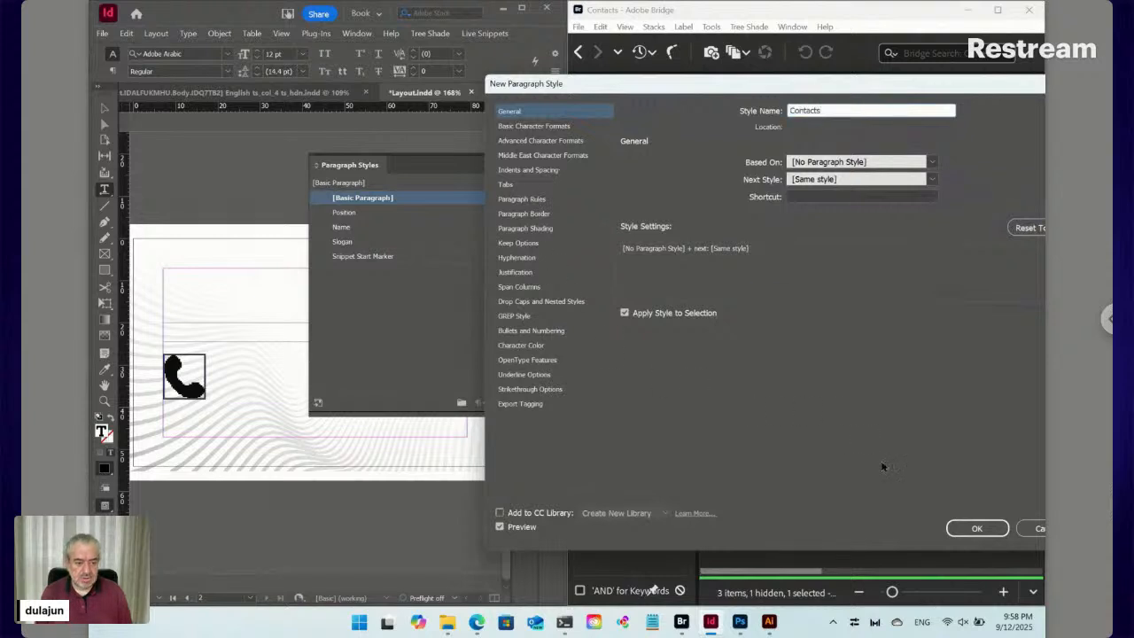
pyautogui.click(977, 528)
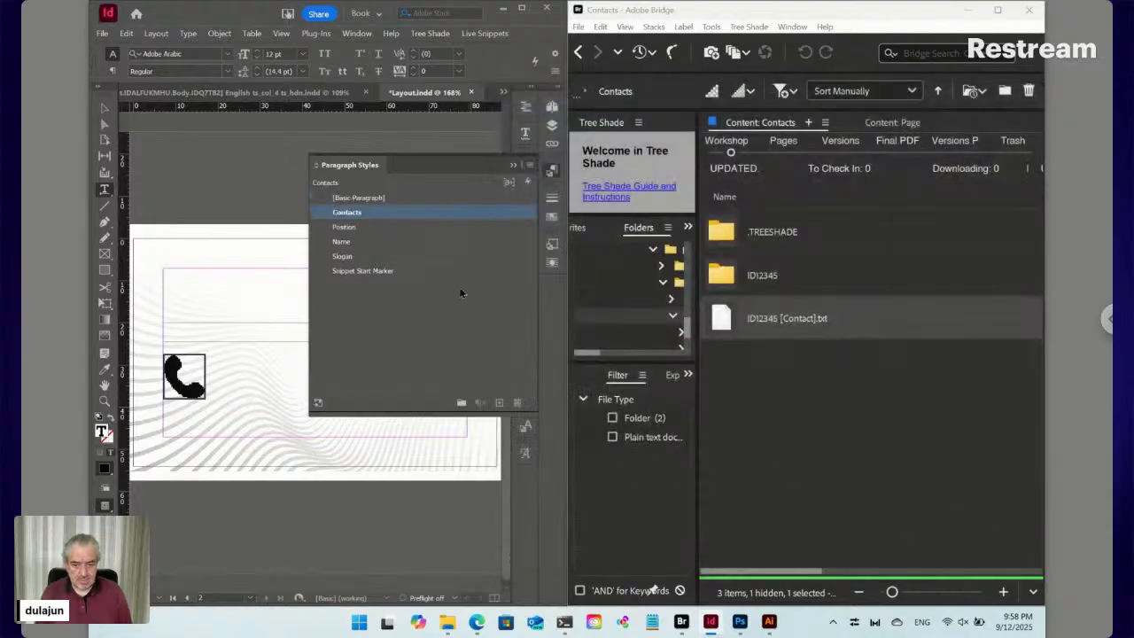
# Apply the Contacts style to the whole contact line text
pyautogui.click(554, 171)
pyautogui.click(443, 364)
pyautogui.hotkey('ctrl', 'a')
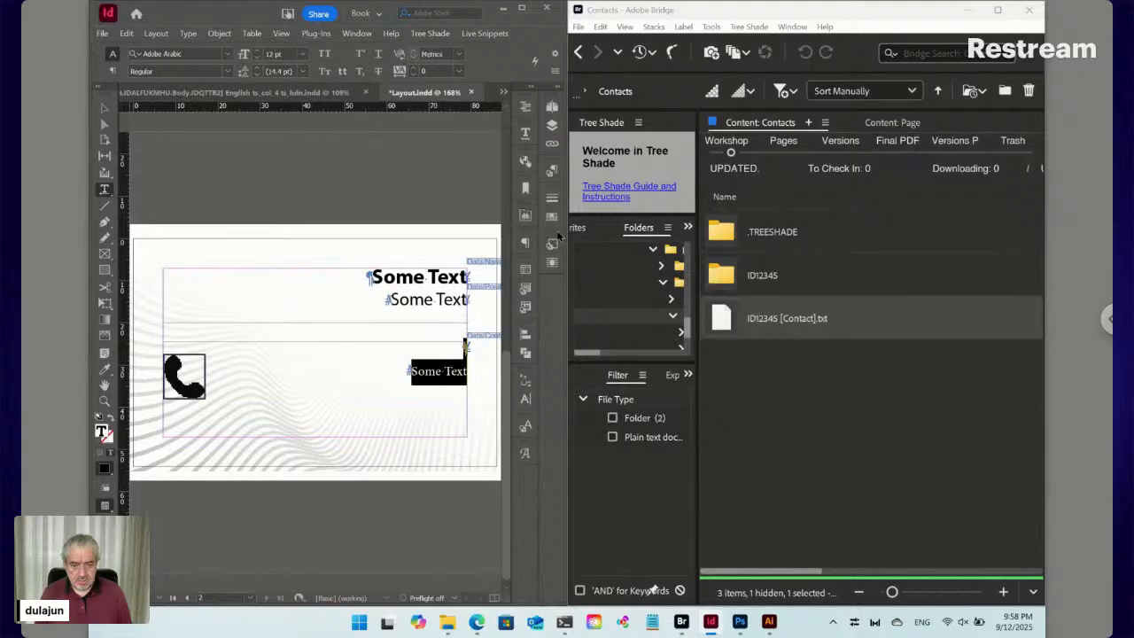
pyautogui.click(551, 170)
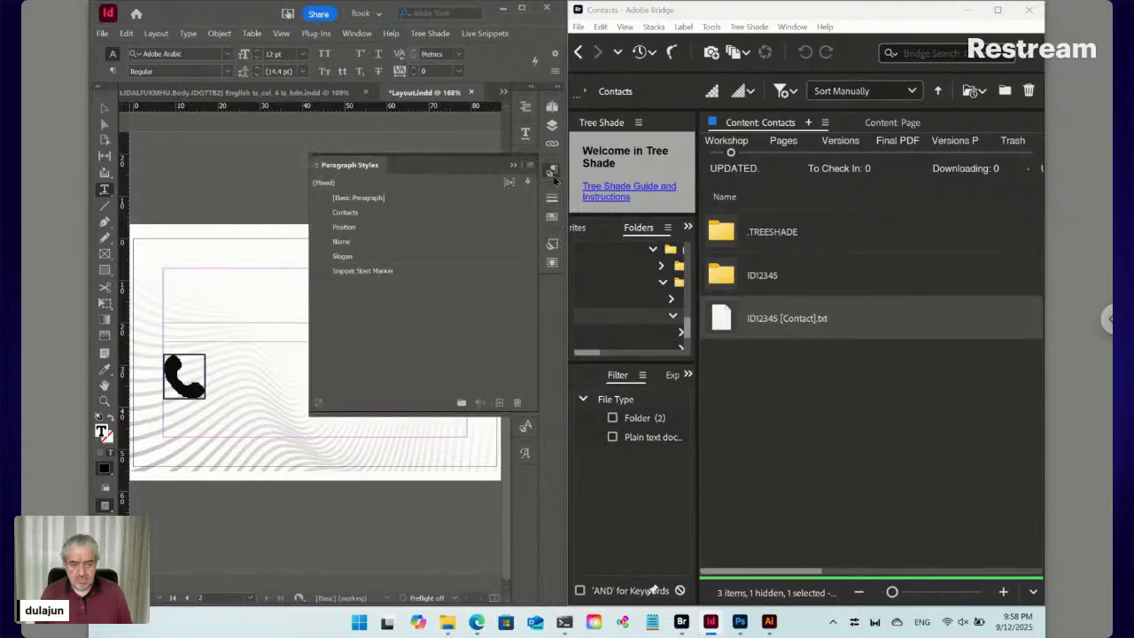
pyautogui.click(383, 213)
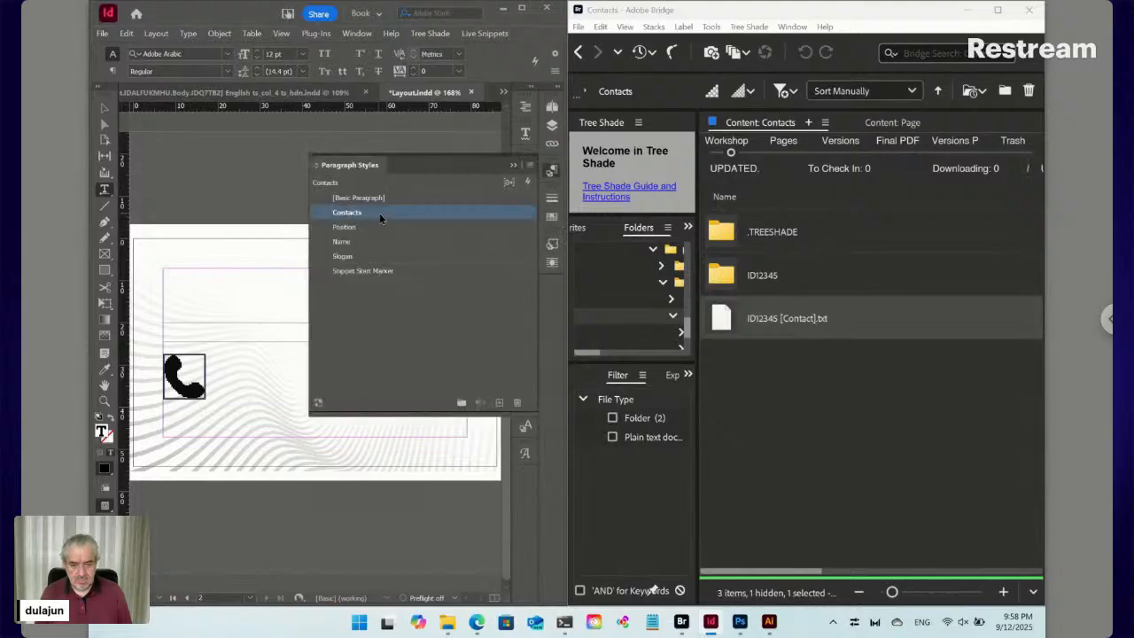
pyautogui.click(551, 171)
pyautogui.click(438, 372)
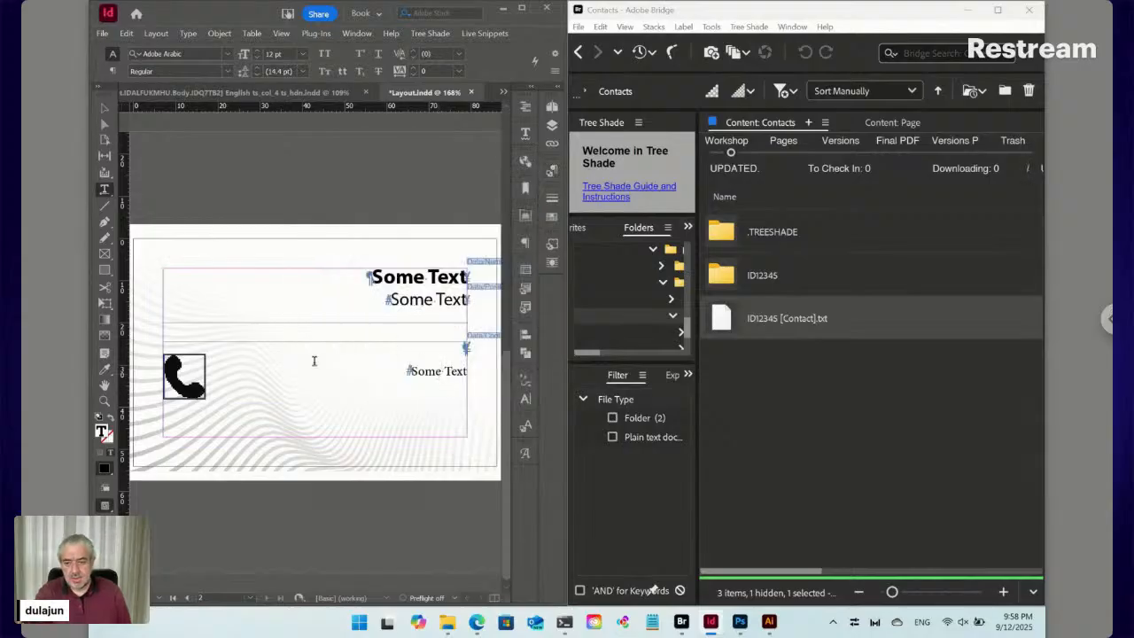
pyautogui.click(103, 110)
pyautogui.click(202, 389)
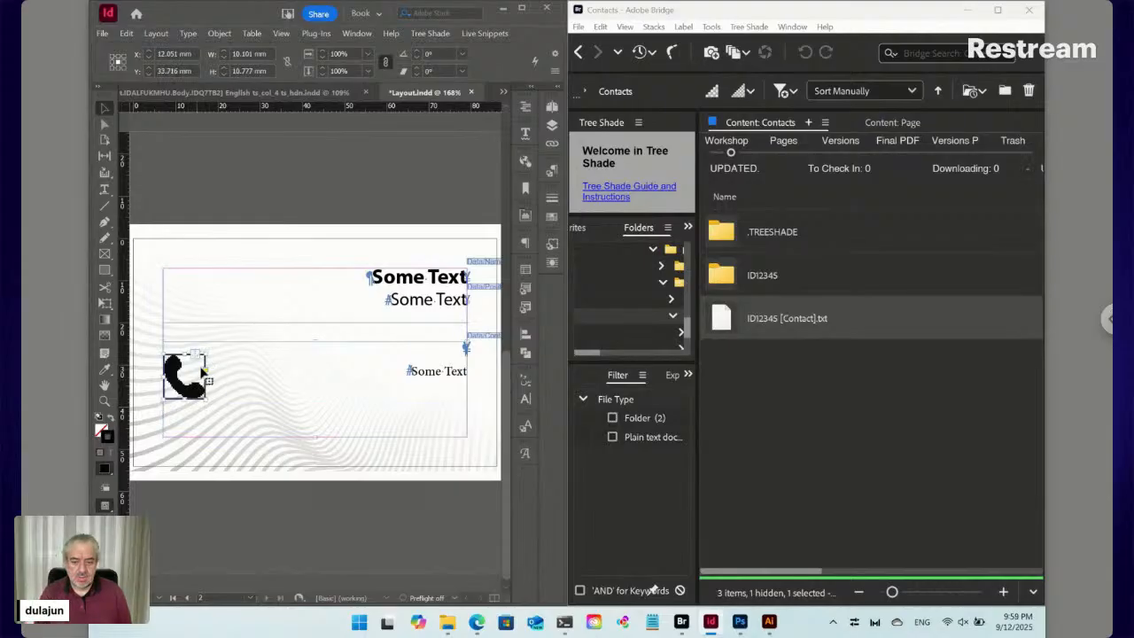
pyautogui.click(551, 246)
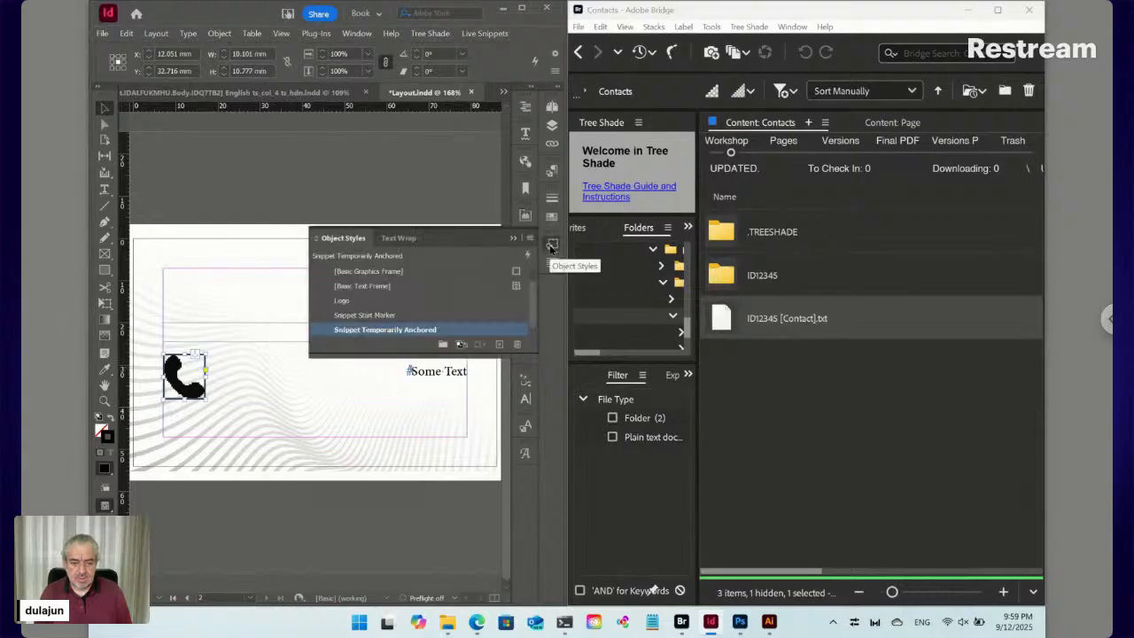
pyautogui.click(550, 246)
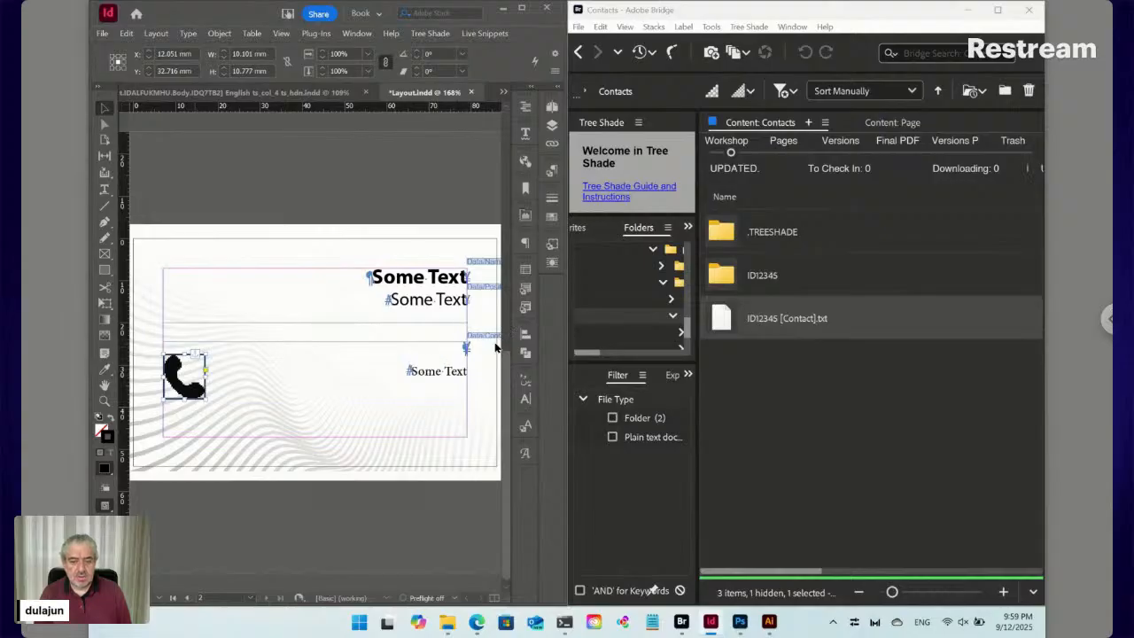
pyautogui.click(487, 337)
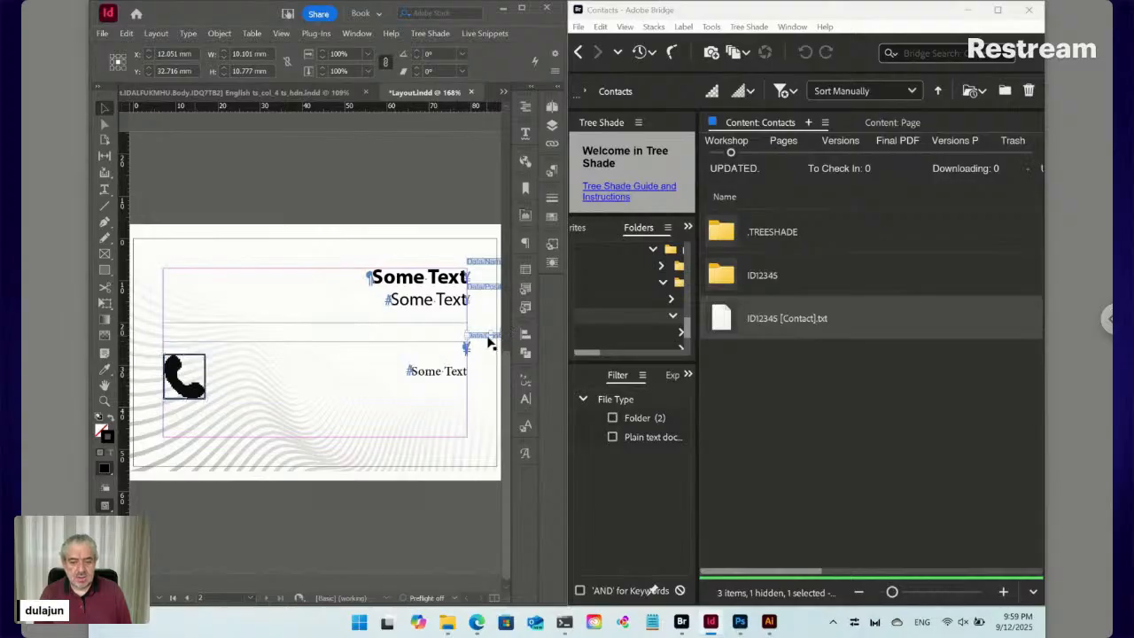
# Add a dynamic style rule to the snippet with the entry Icon:Para
pyautogui.click(485, 33)
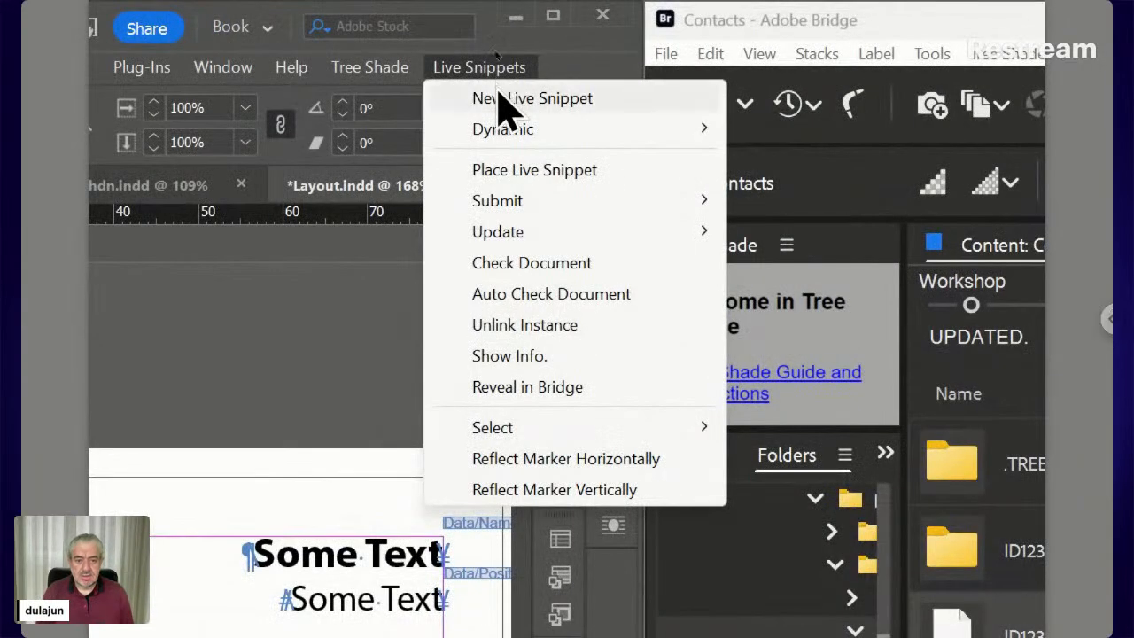
pyautogui.moveTo(496, 131)
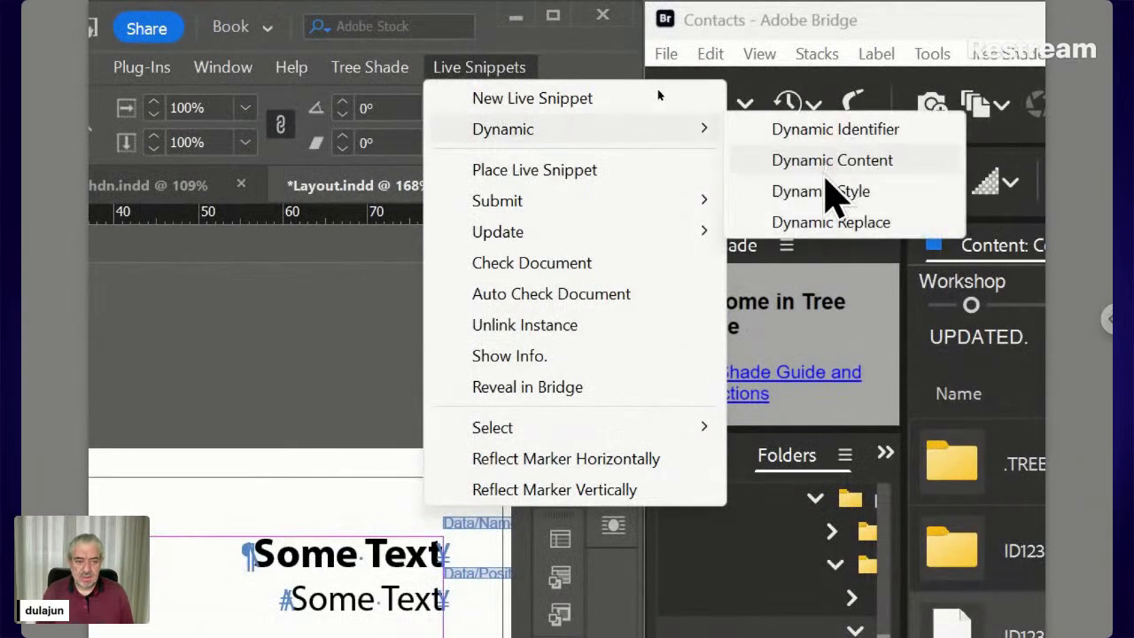
pyautogui.click(828, 193)
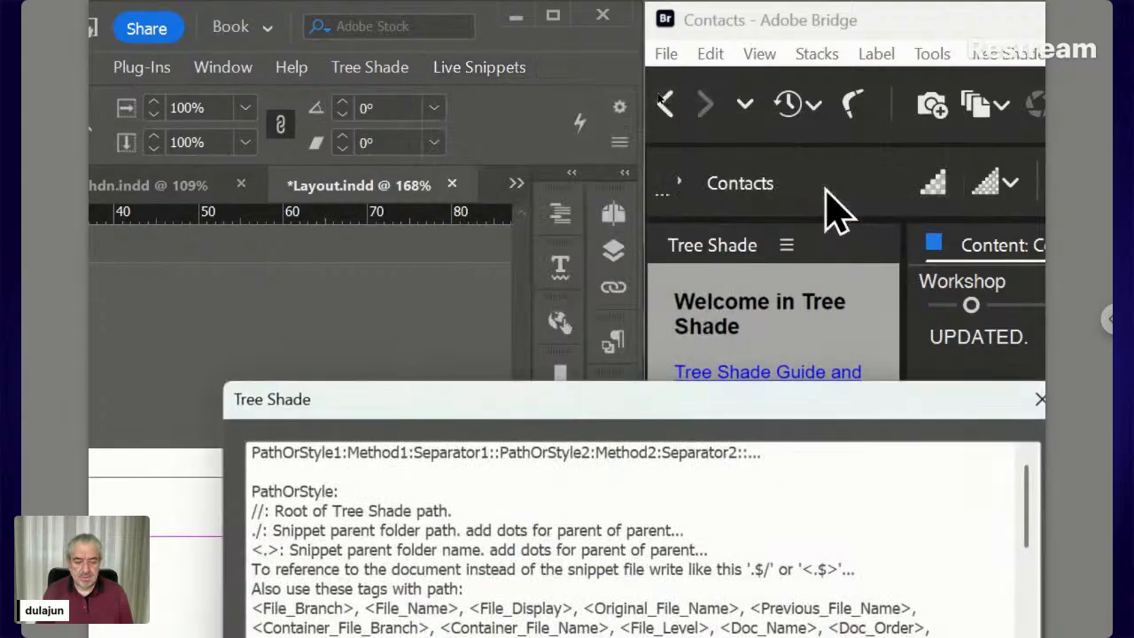
pyautogui.moveTo(666, 401); pyautogui.dragTo(607, 122)
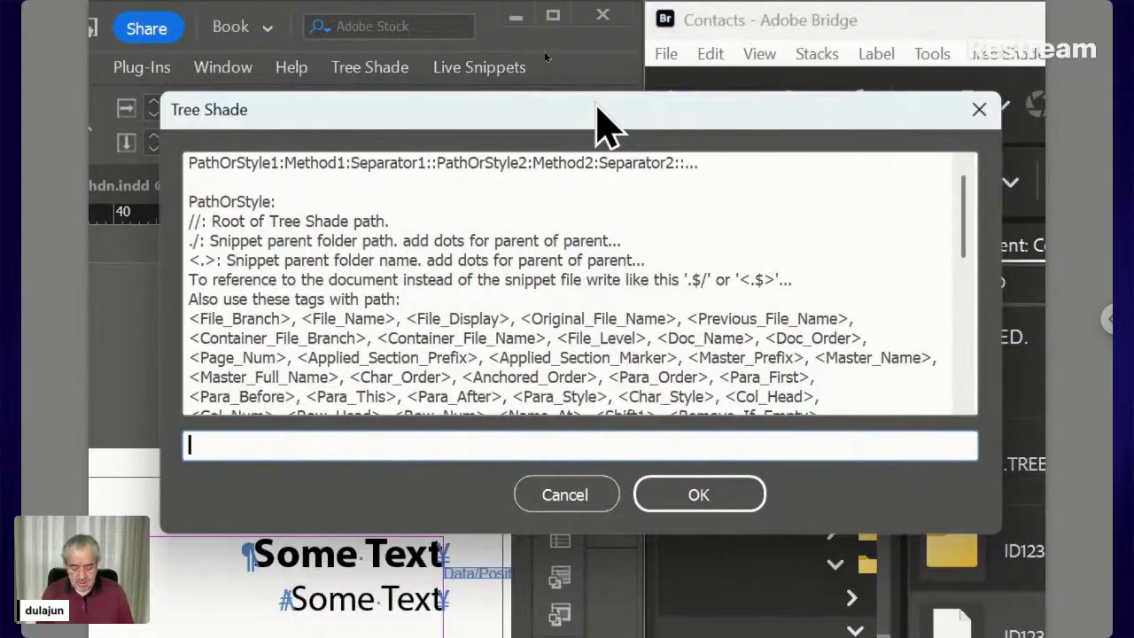
pyautogui.write('Ic')
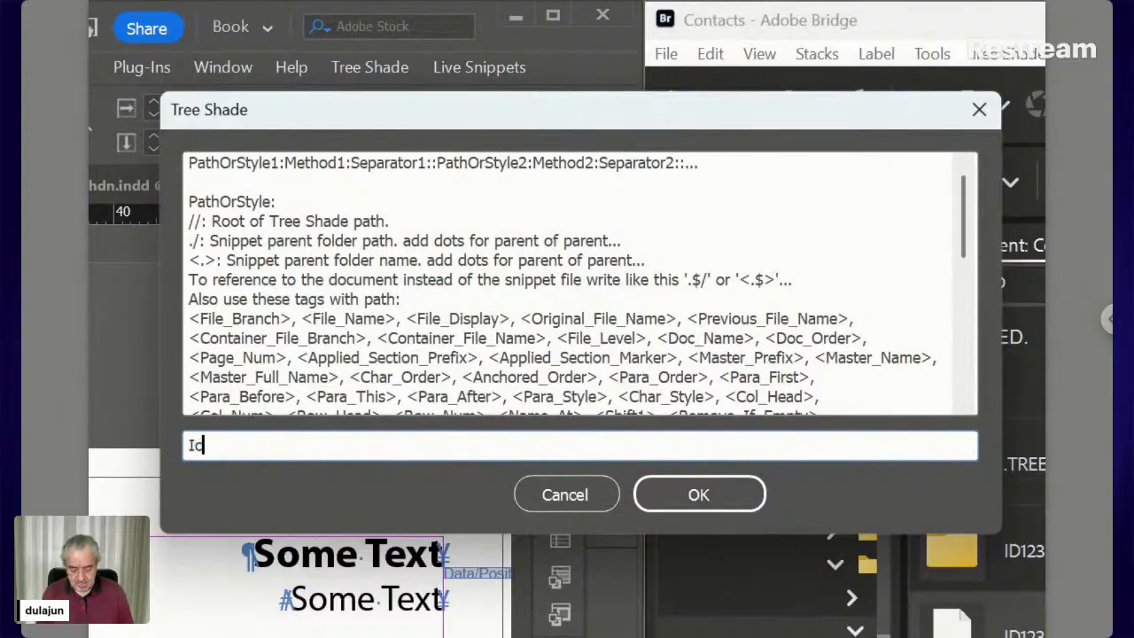
pyautogui.write('on:')
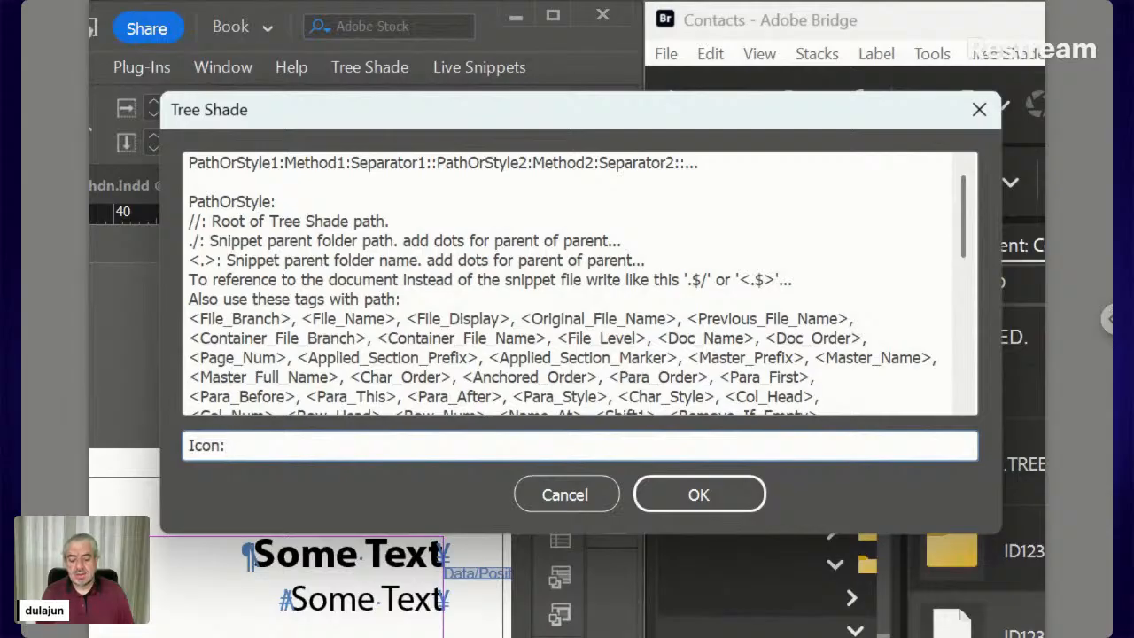
pyautogui.write('Para')
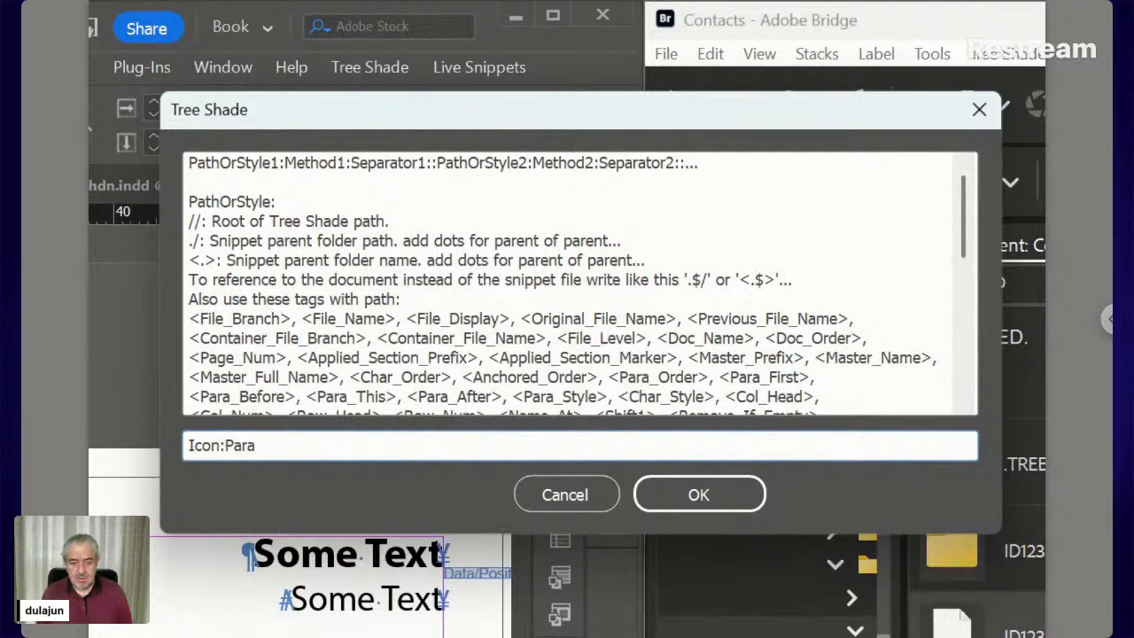
# Change the entry to Icon:Obj::7:Relative Width and confirm it
pyautogui.scroll(-3, 531, 400)
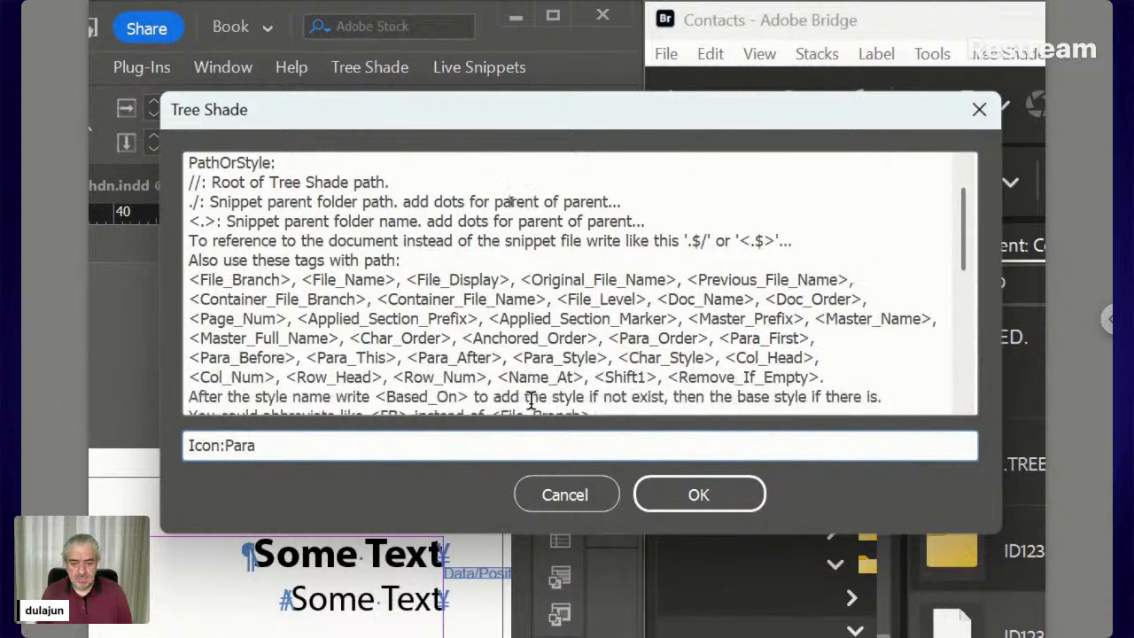
pyautogui.scroll(-2, 531, 401)
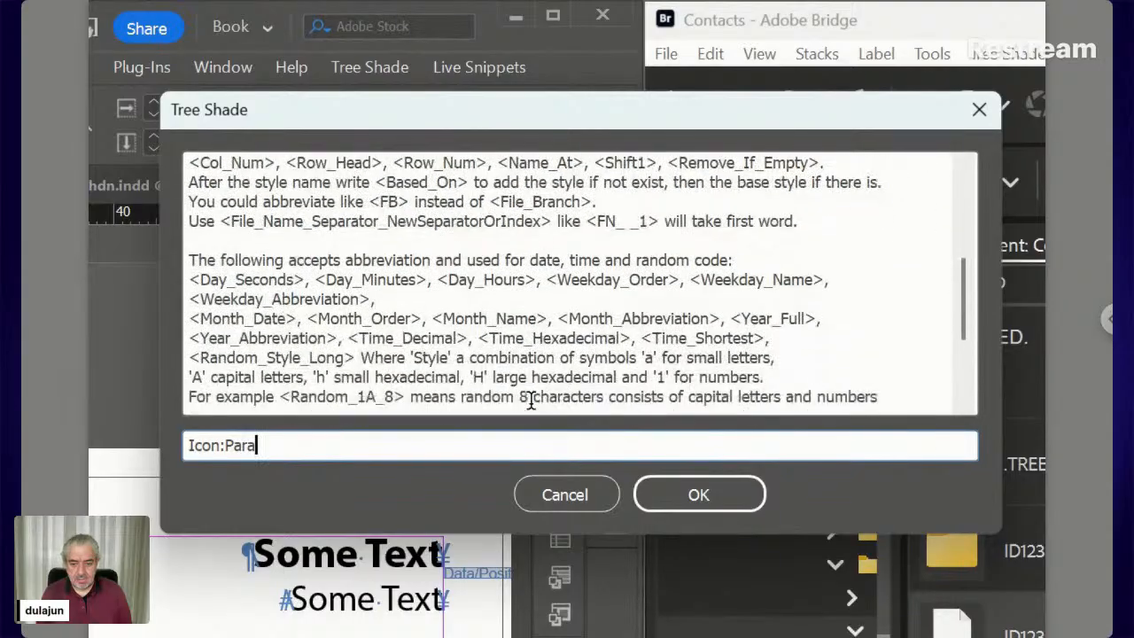
pyautogui.scroll(-2, 530, 400)
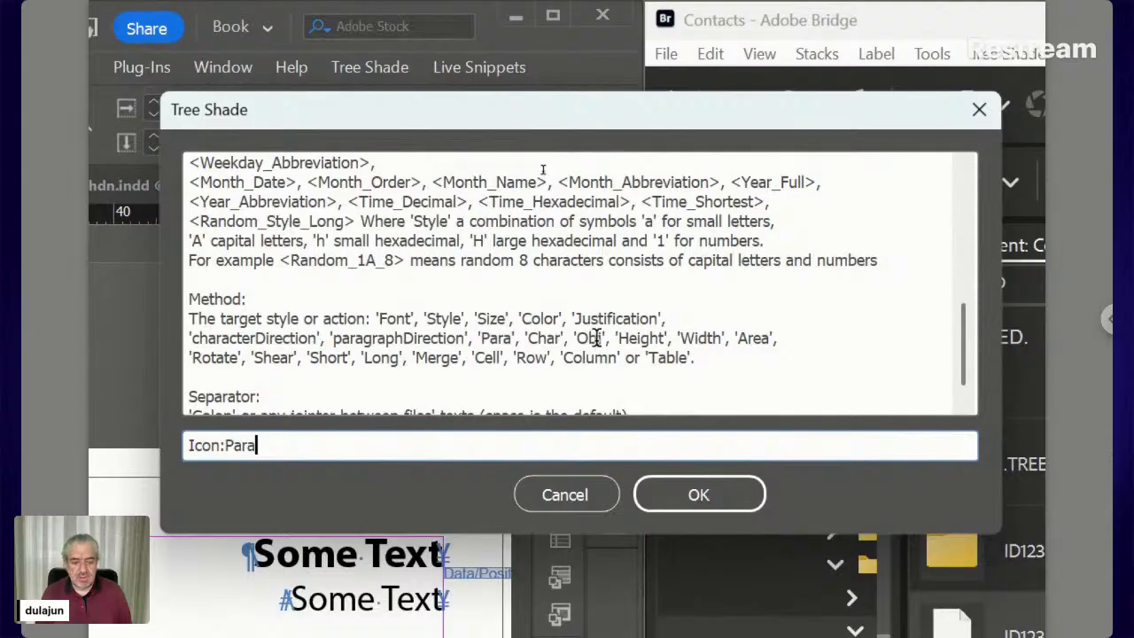
pyautogui.hotkey('shift', 'Left')
pyautogui.hotkey('shift', 'Left')
pyautogui.hotkey('shift', 'Left')
pyautogui.hotkey('shift', 'Left')
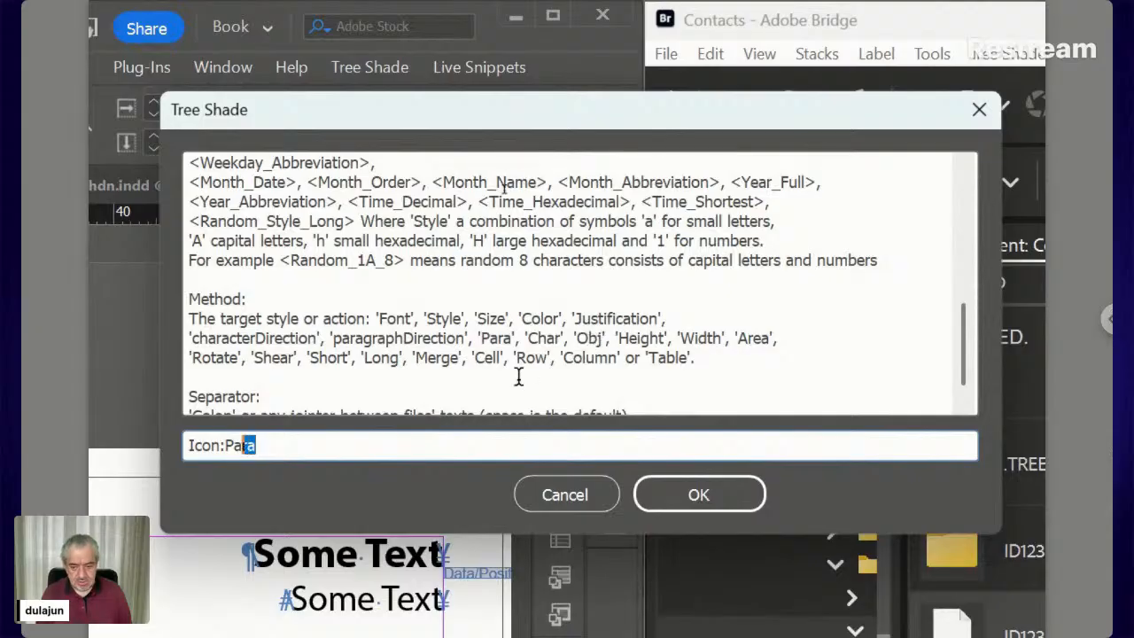
pyautogui.write('Obj')
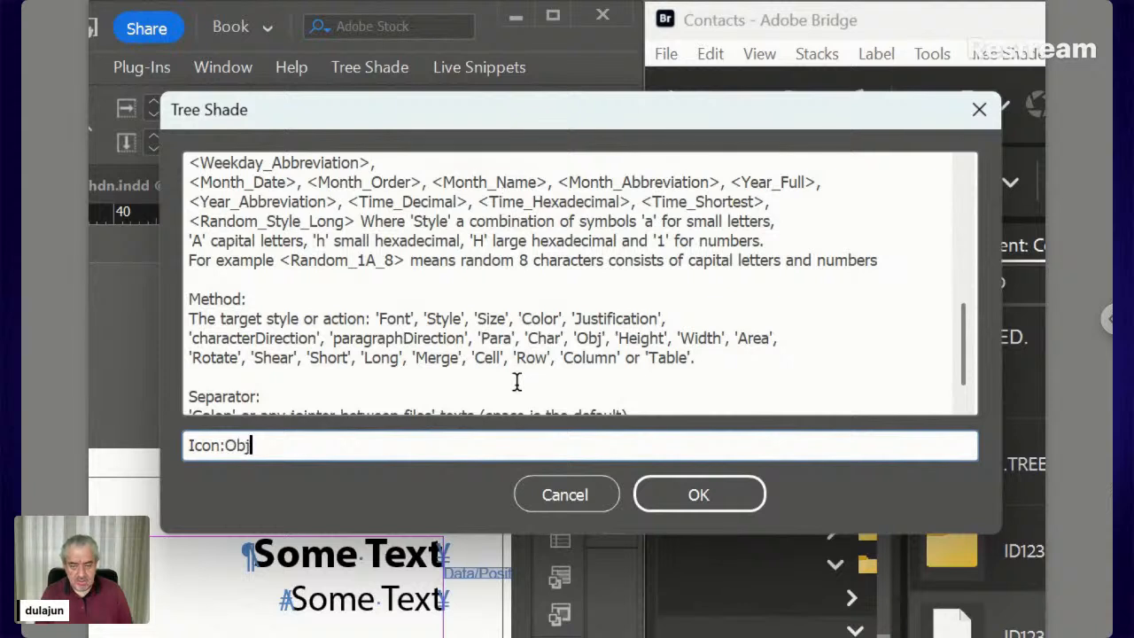
pyautogui.write('::')
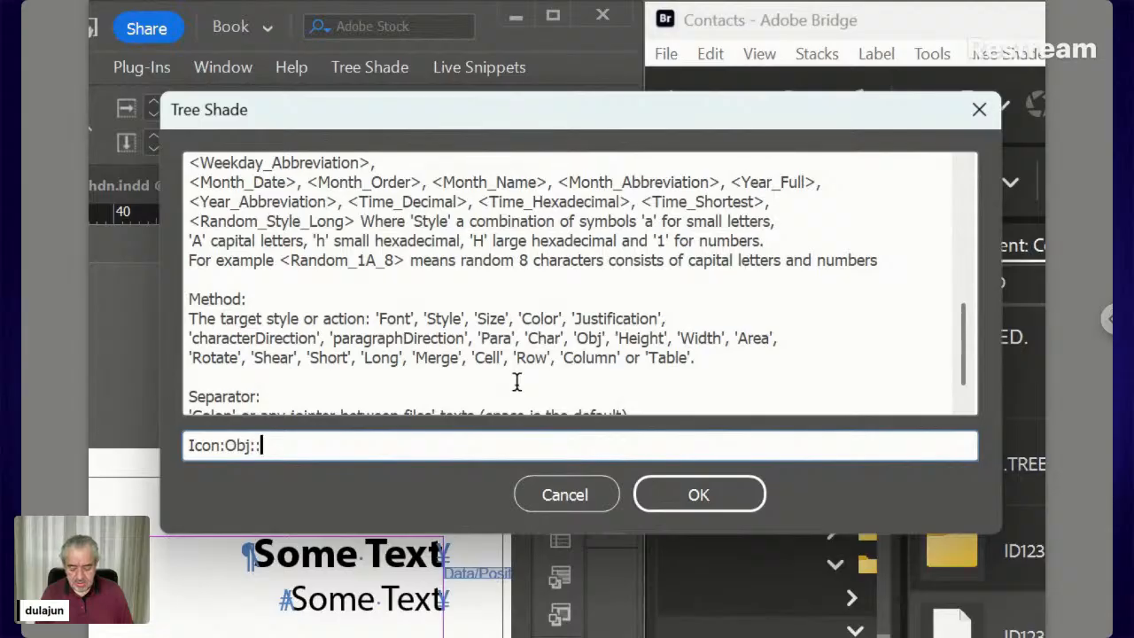
pyautogui.write('7')
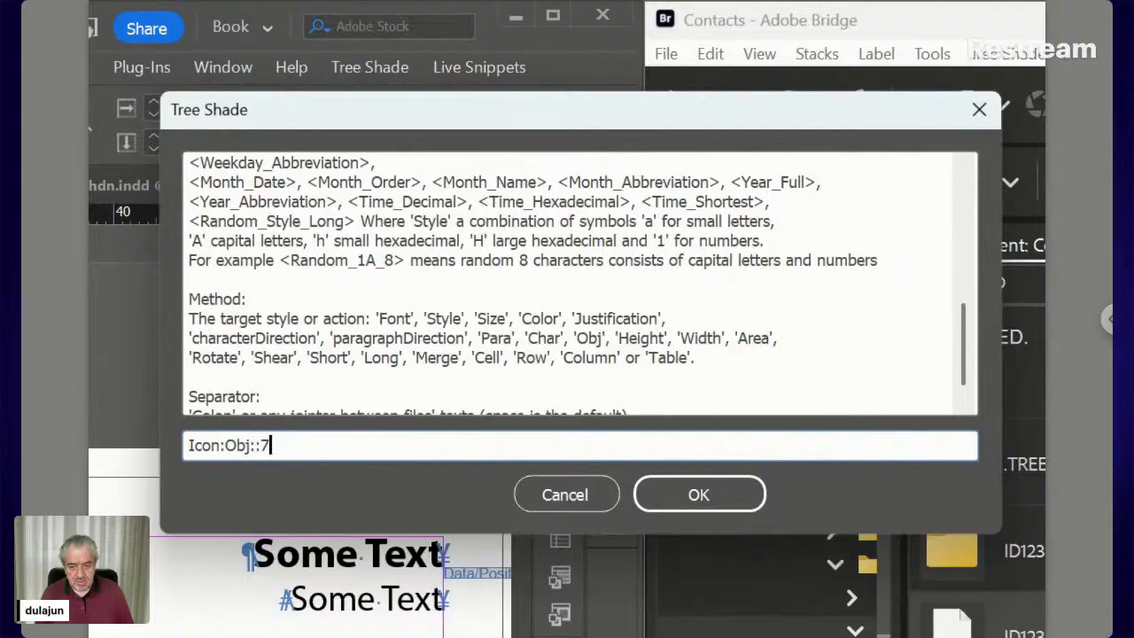
pyautogui.write(':')
pyautogui.write('Relati')
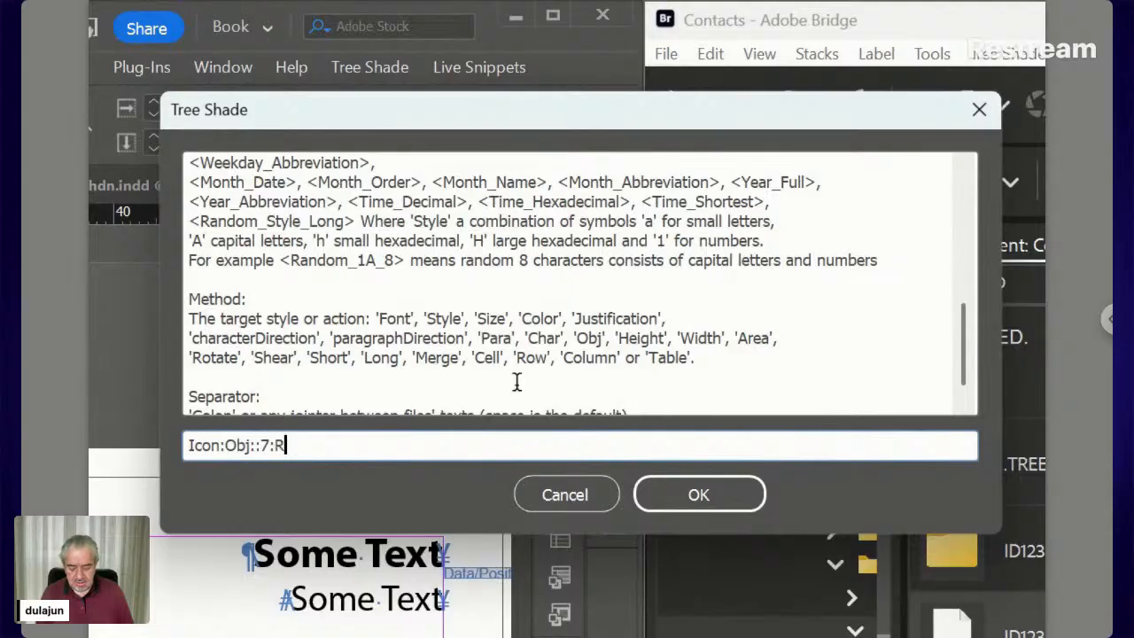
pyautogui.write('Width')
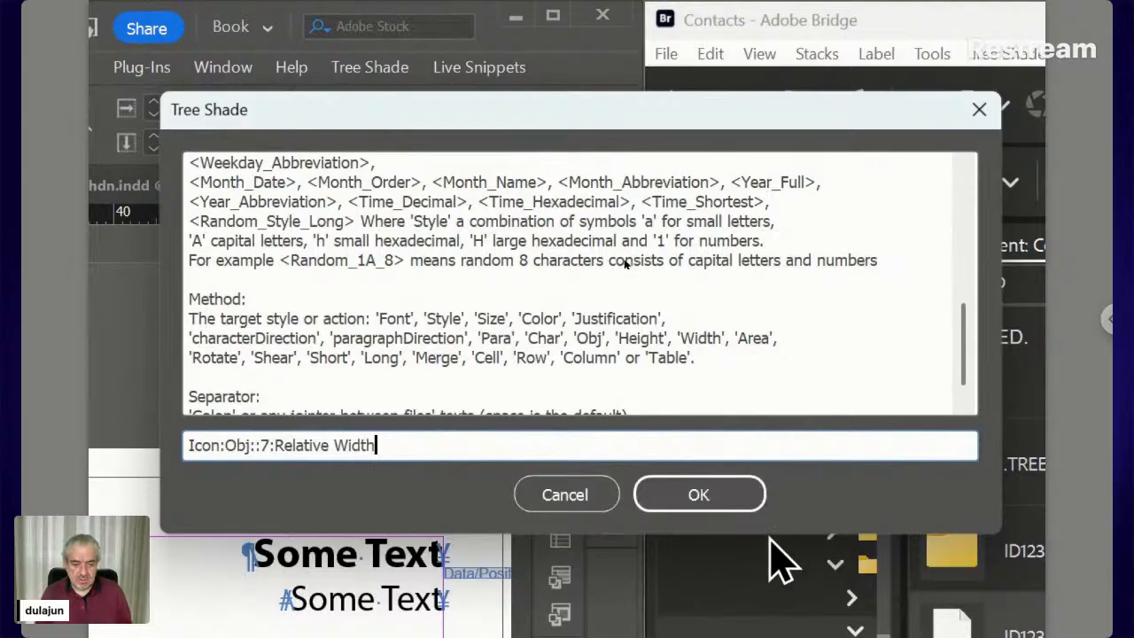
pyautogui.click(736, 497)
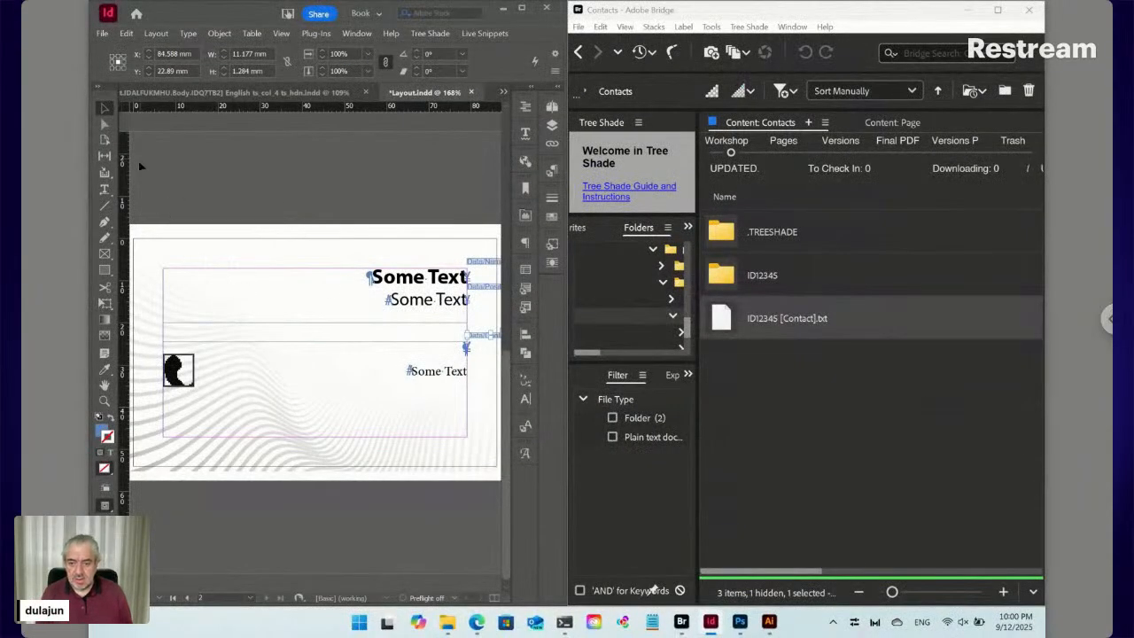
# Select the phone icon on the card and show the Object Styles panel with its Icon style
pyautogui.click(180, 375)
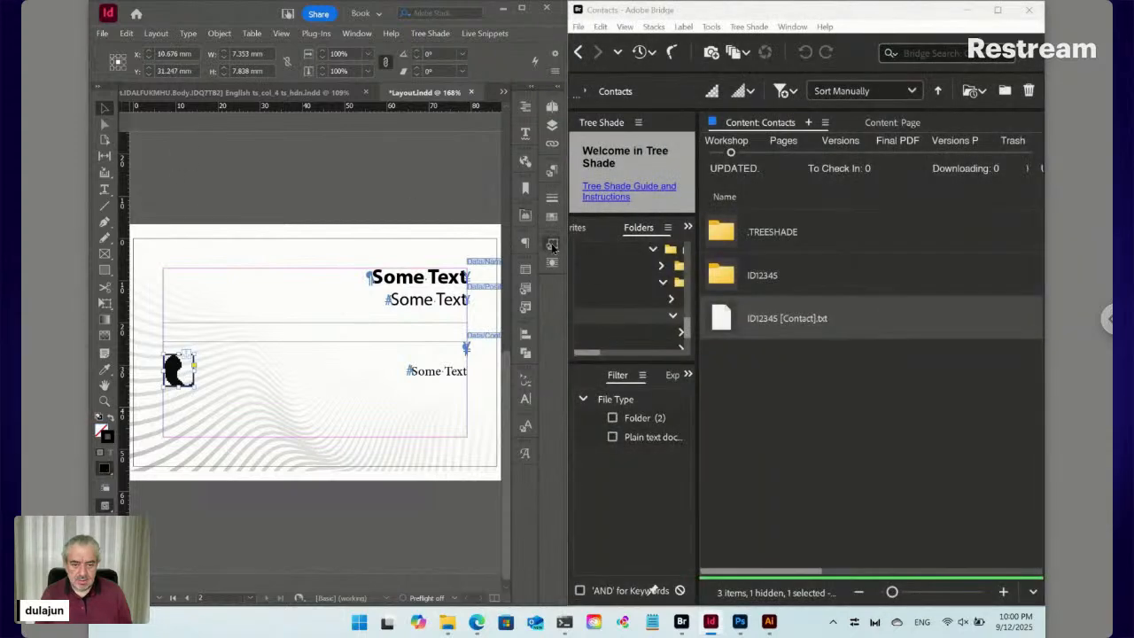
pyautogui.click(551, 244)
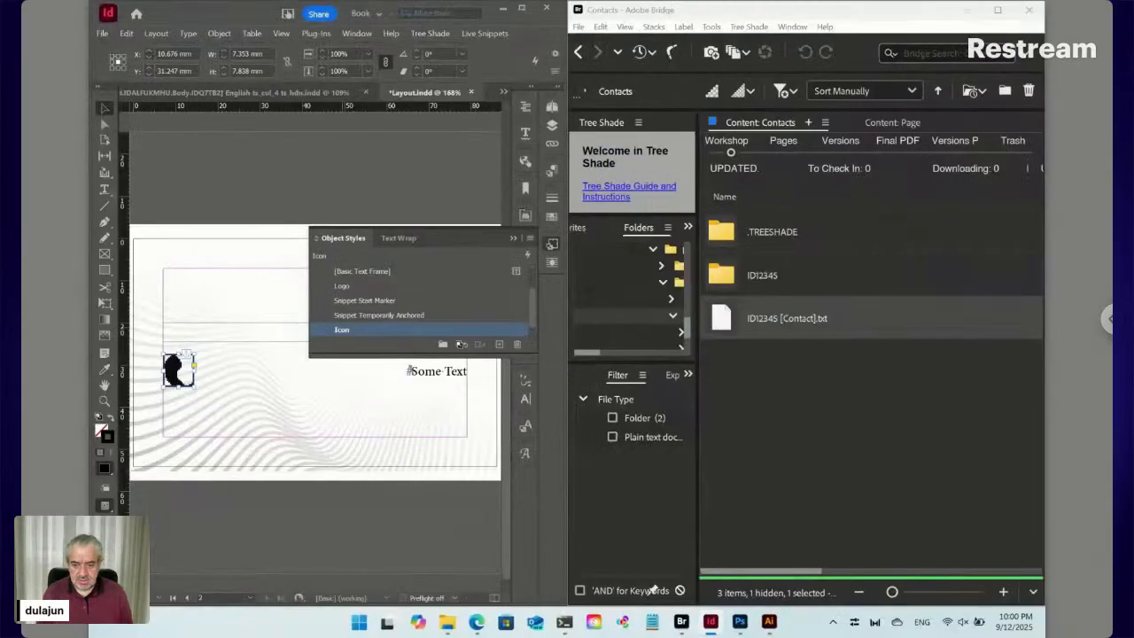
# Edit the Icon object style to use Auto-Fit with Fit Content Proportionally and include anchored object options
pyautogui.rightClick(345, 331)
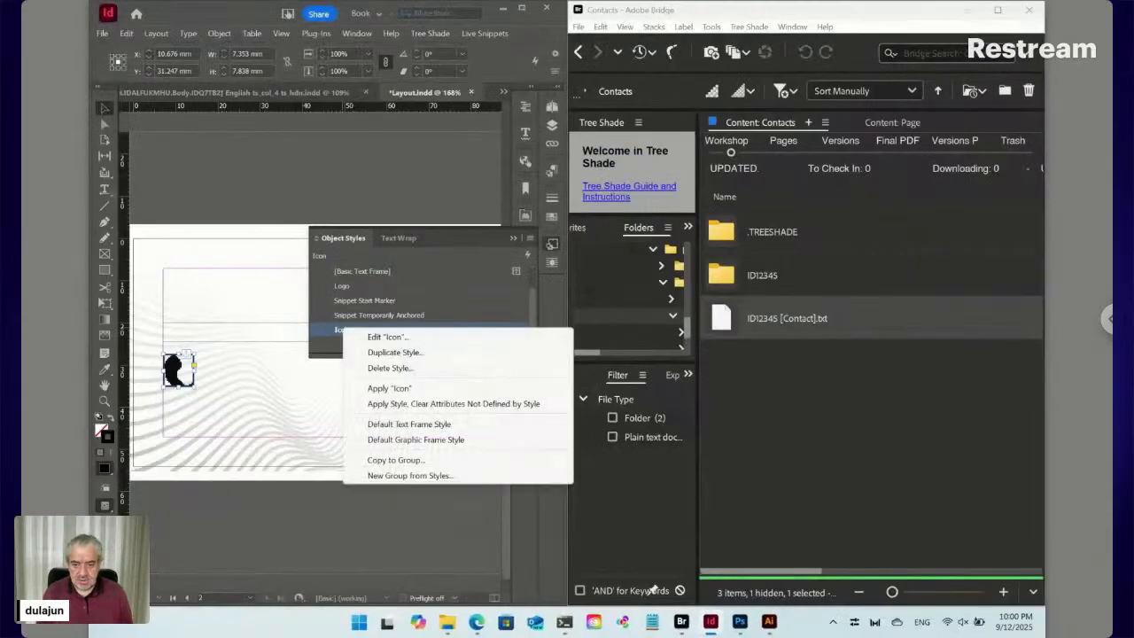
pyautogui.click(377, 338)
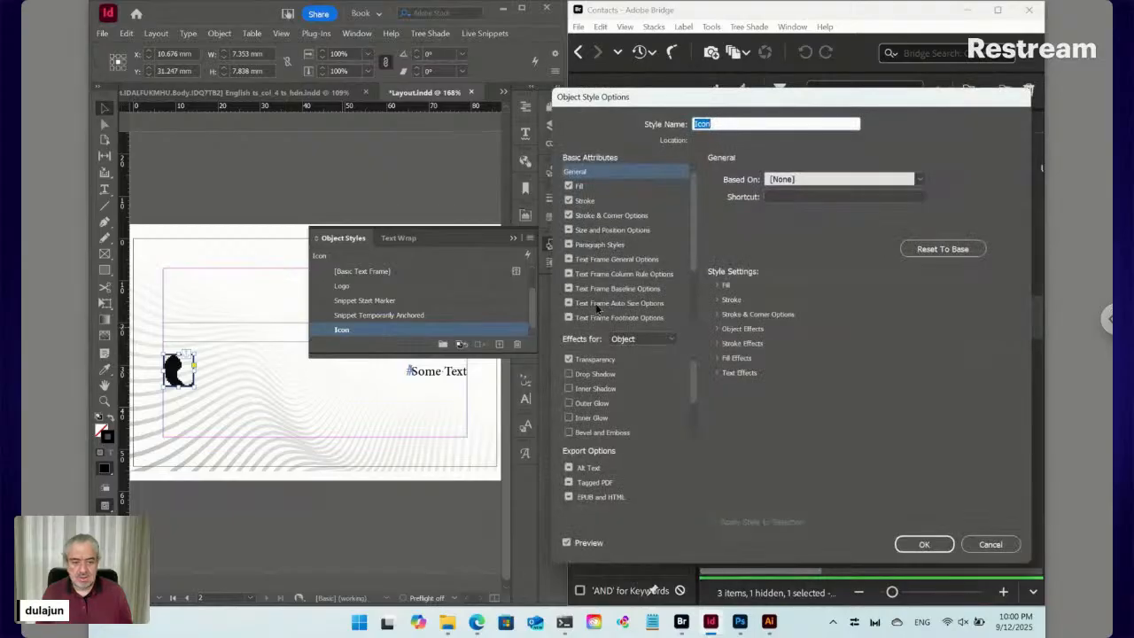
pyautogui.scroll(-2, 609, 304)
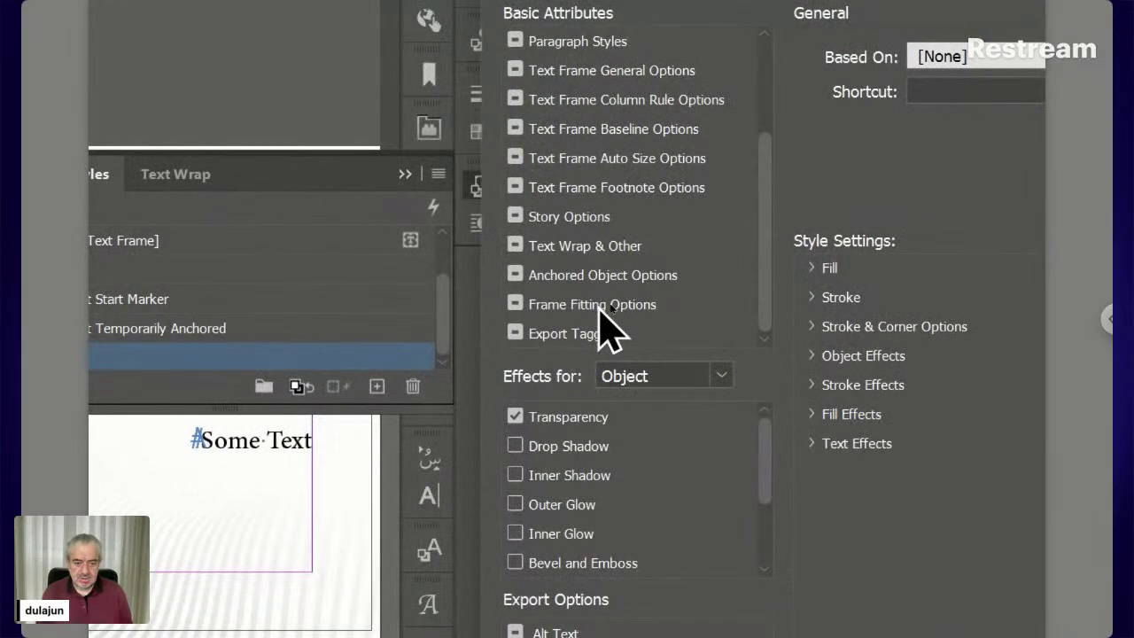
pyautogui.click(600, 304)
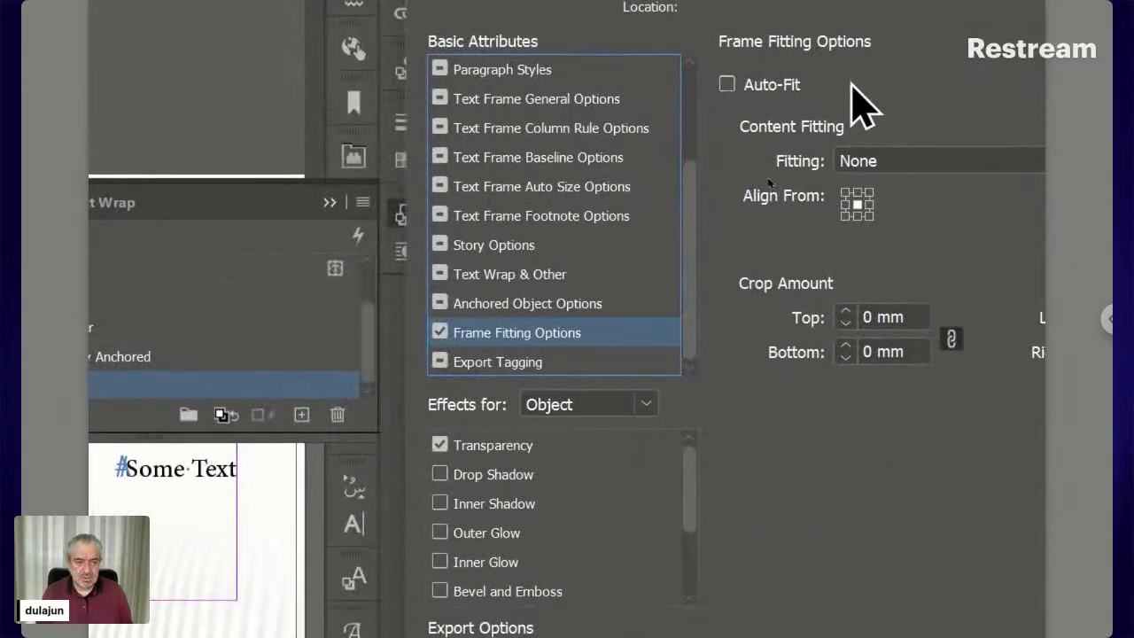
pyautogui.click(798, 88)
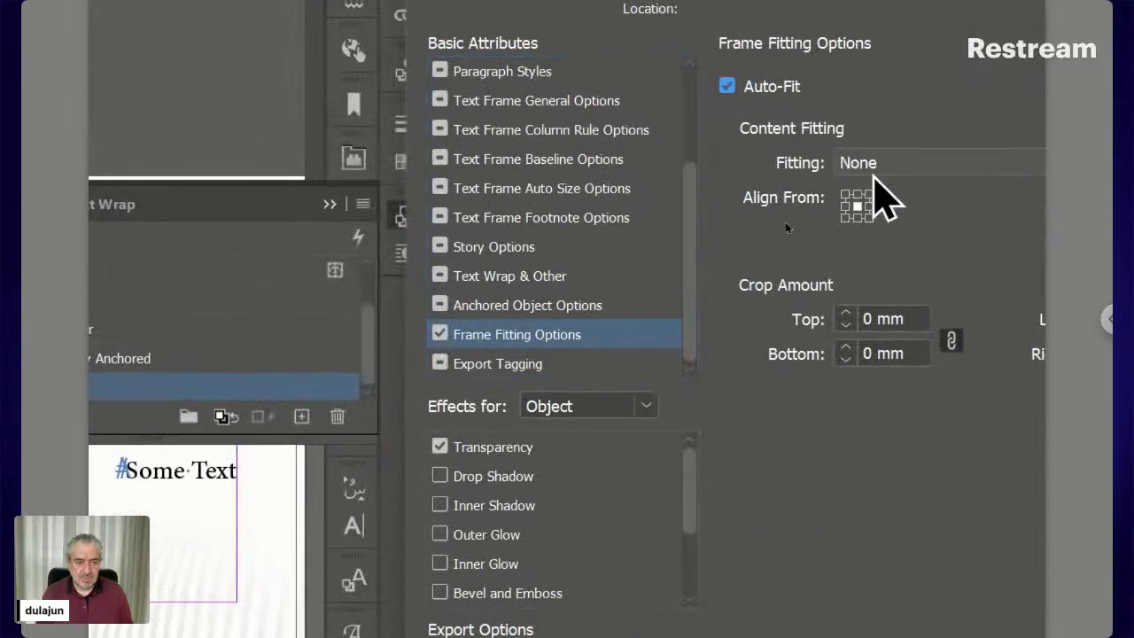
pyautogui.click(875, 170)
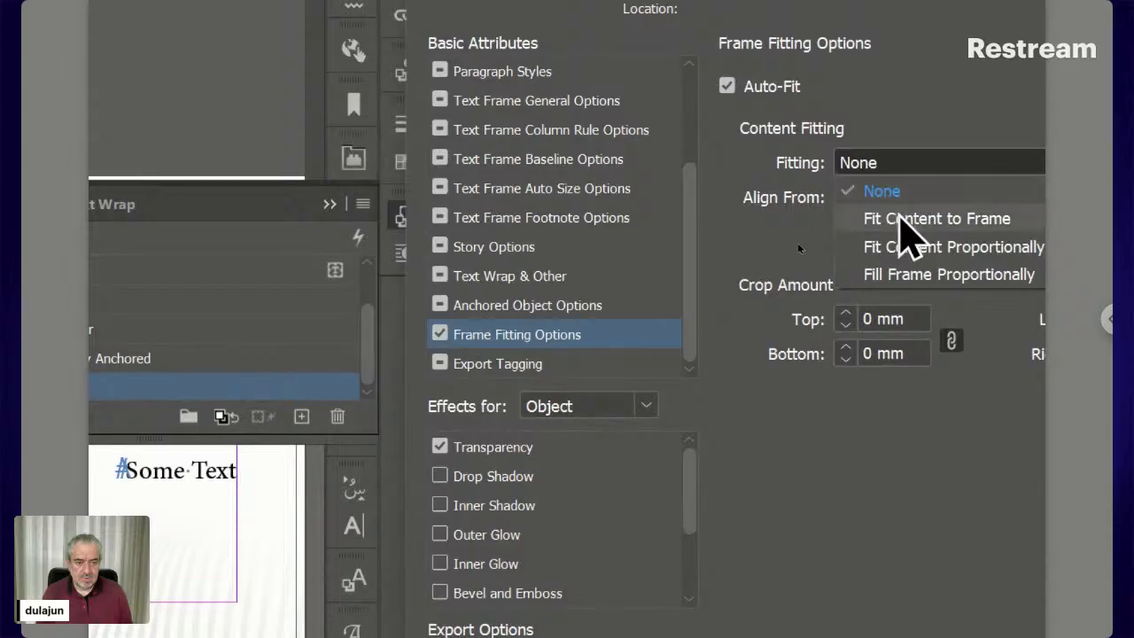
pyautogui.click(904, 250)
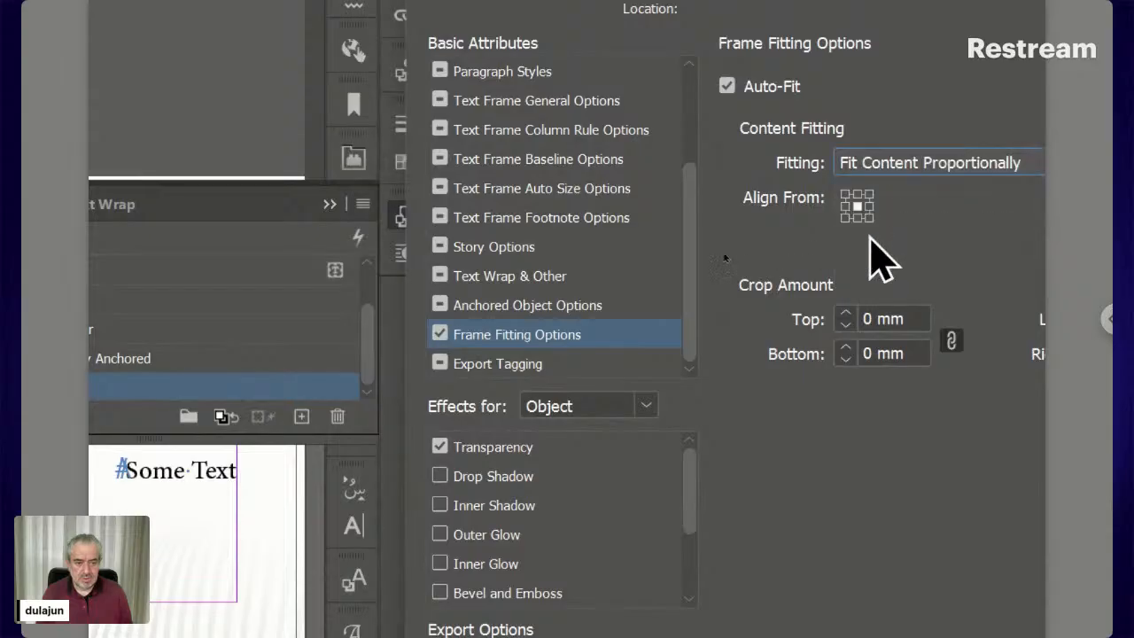
pyautogui.click(521, 306)
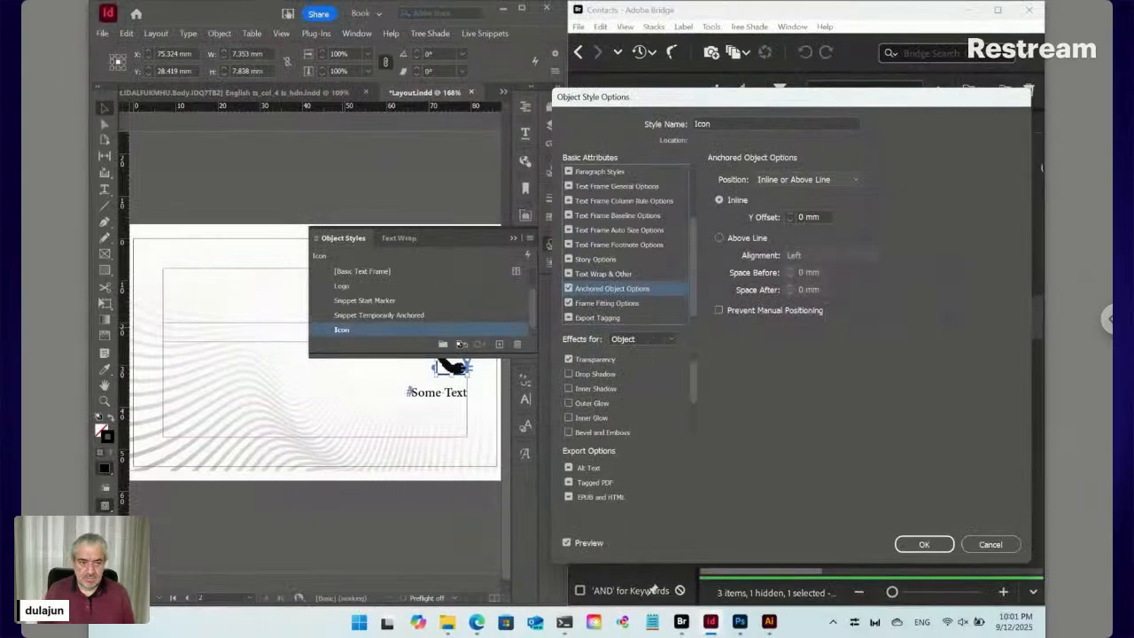
pyautogui.click(926, 543)
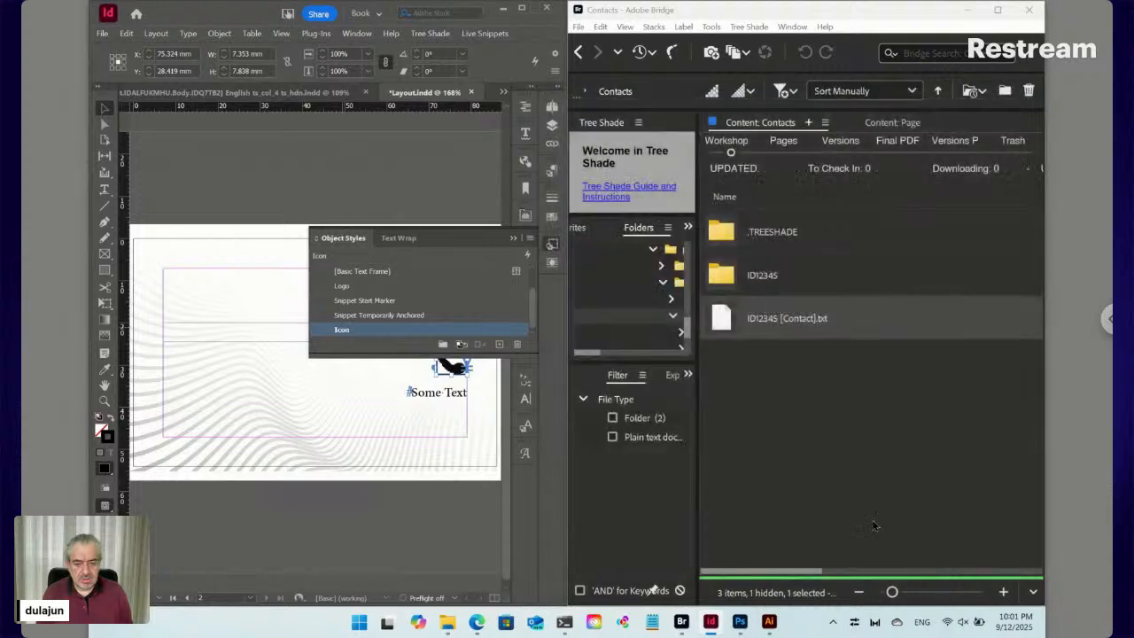
# In the contact file's snippet code, replace the line break after Place with a space
pyautogui.click(556, 248)
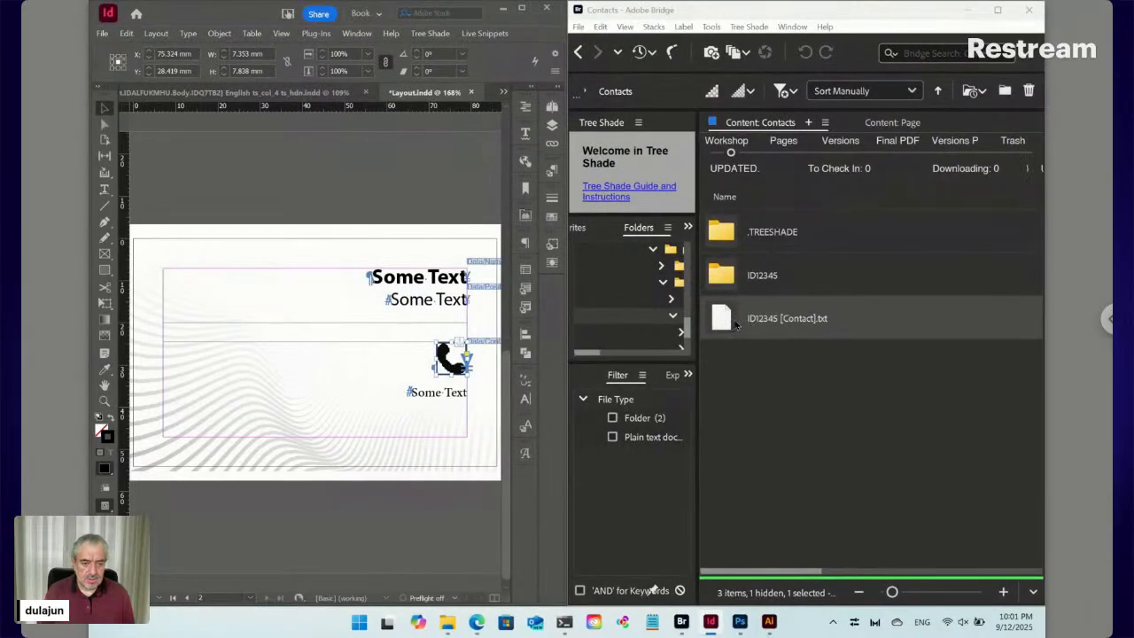
pyautogui.doubleClick(730, 323)
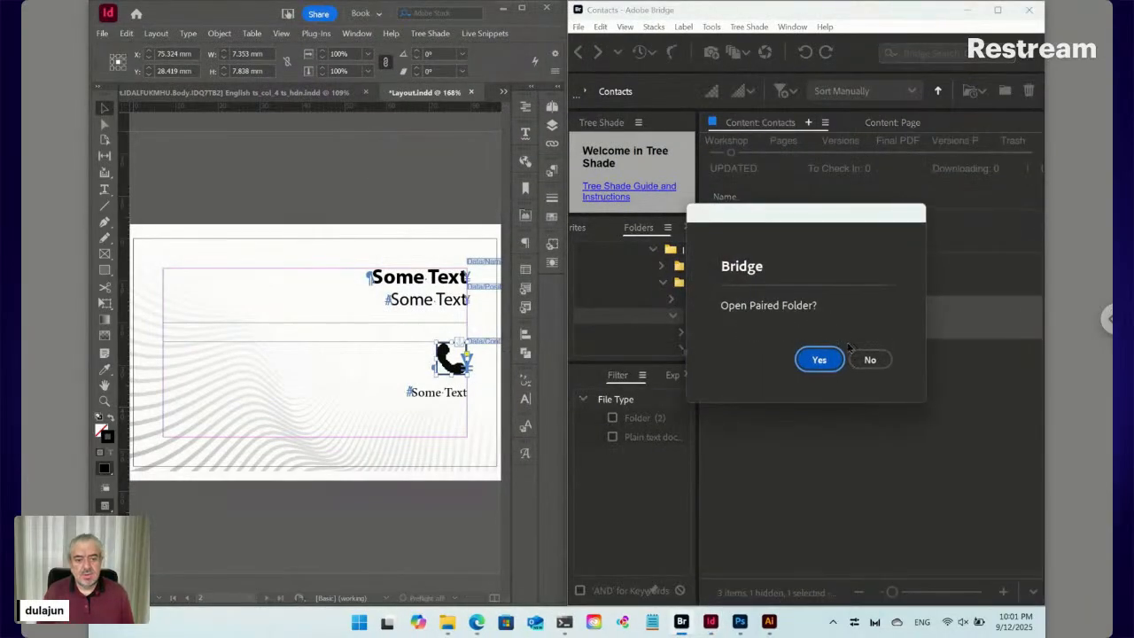
pyautogui.click(873, 361)
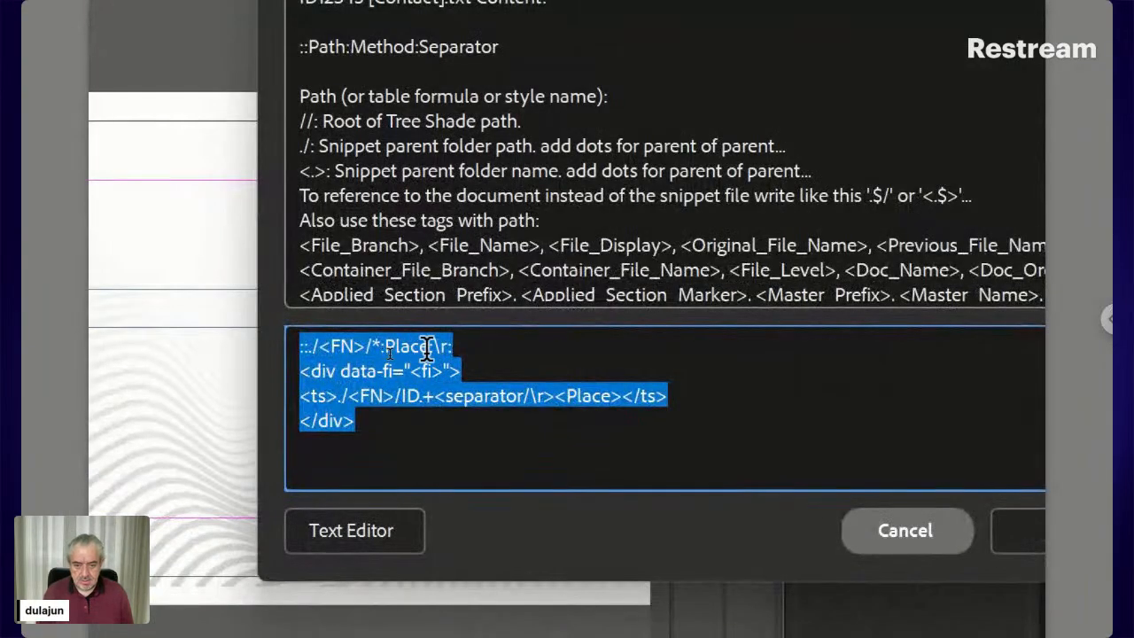
pyautogui.click(392, 345)
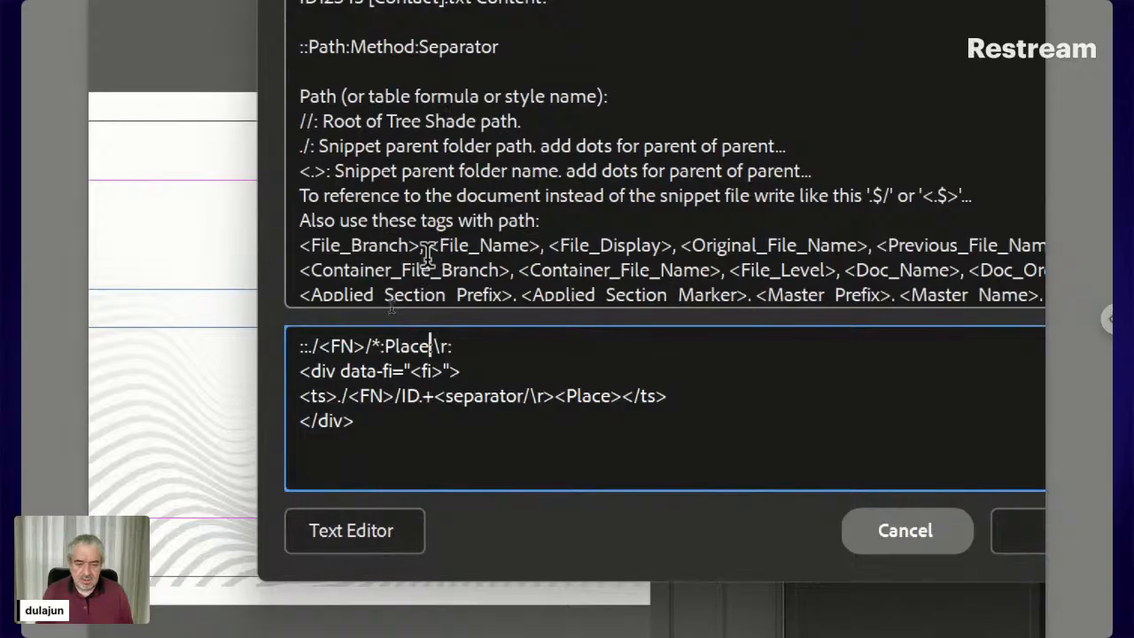
pyautogui.write(':')
pyautogui.hotkey('shift', 'Right')
pyautogui.hotkey('shift', 'Right')
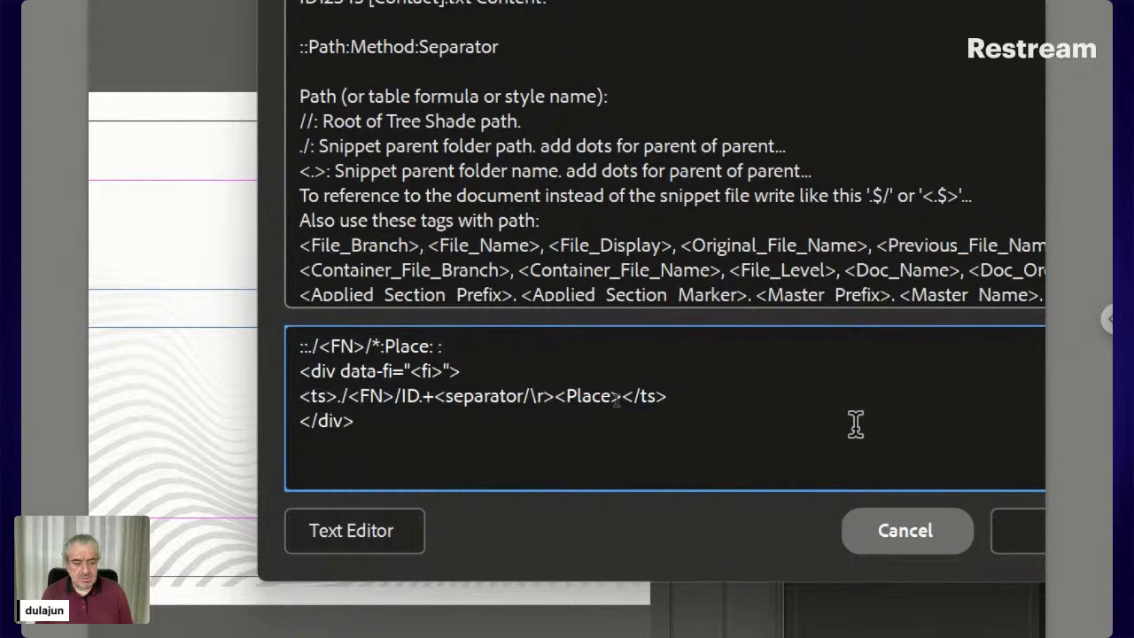
pyautogui.click(936, 554)
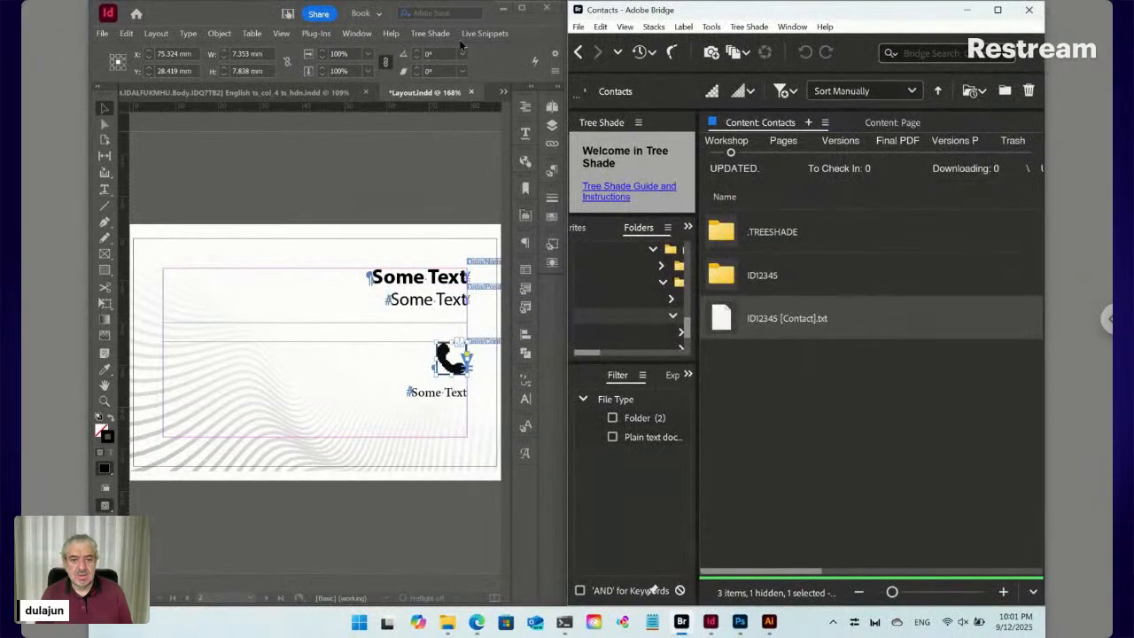
# Update the selected live snippet in InDesign and select the now-inline phone icon
pyautogui.click(485, 34)
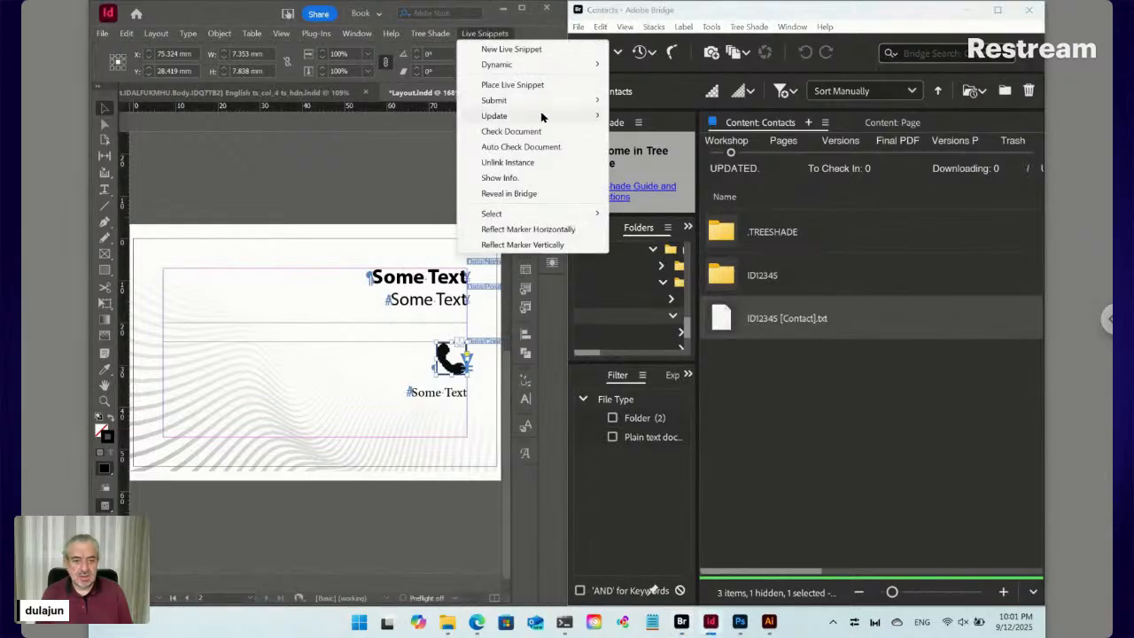
pyautogui.moveTo(542, 119)
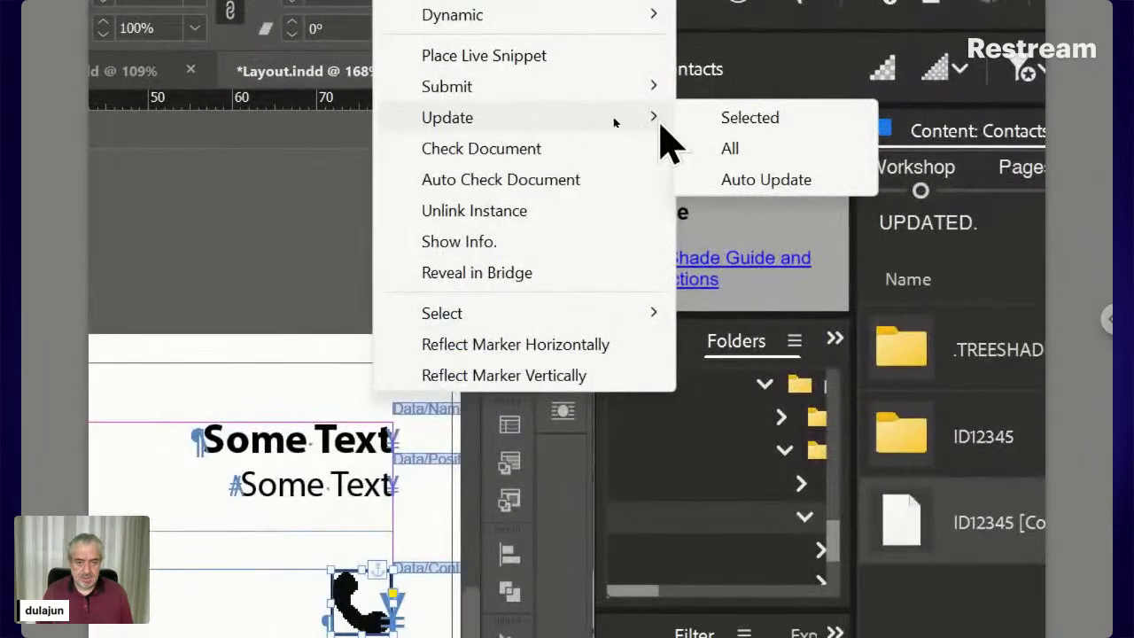
pyautogui.click(700, 124)
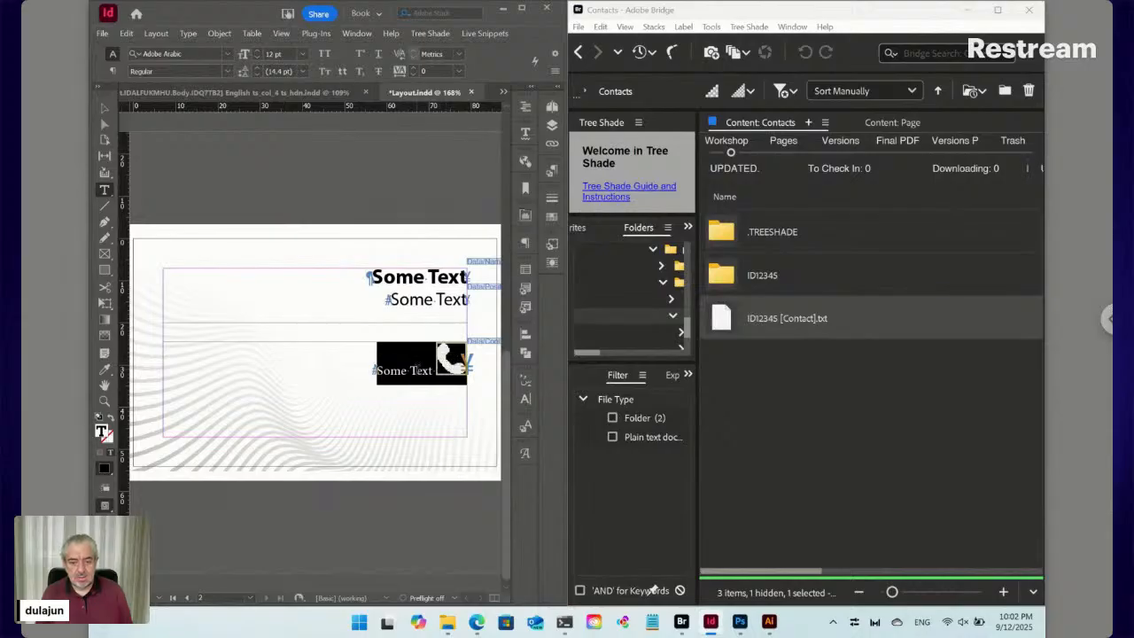
pyautogui.hotkey('ctrl', 'shift', 'a')
pyautogui.press('v')
pyautogui.click(457, 373)
# Set the Icon object style's stroke to [None]
pyautogui.click(553, 246)
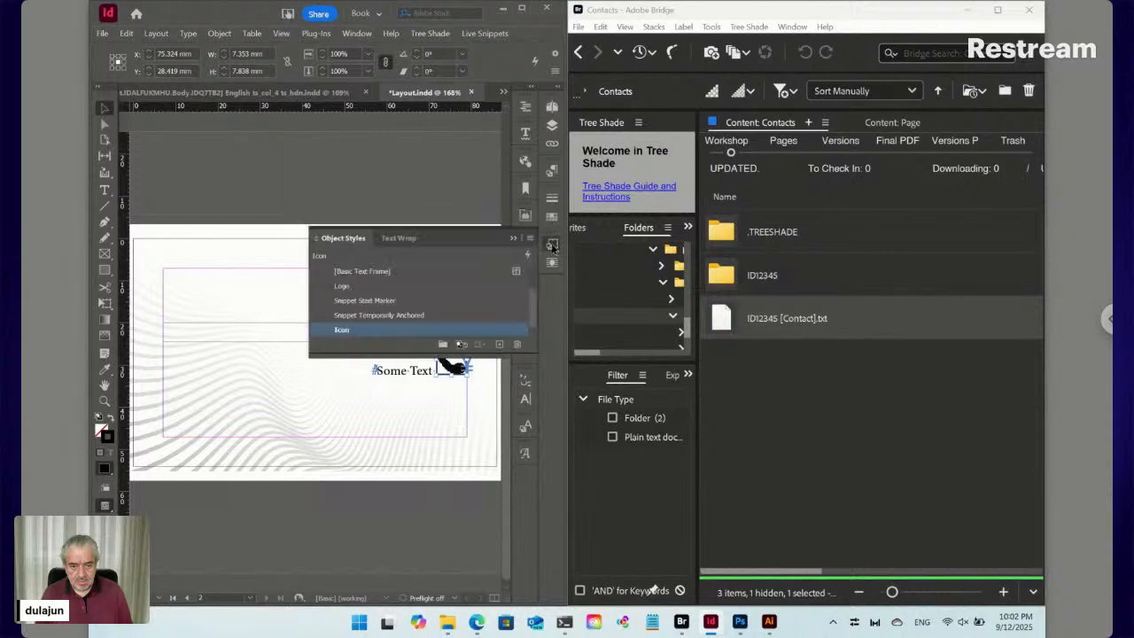
pyautogui.rightClick(344, 333)
pyautogui.click(369, 336)
pyautogui.scroll(3, 625, 199)
pyautogui.click(603, 202)
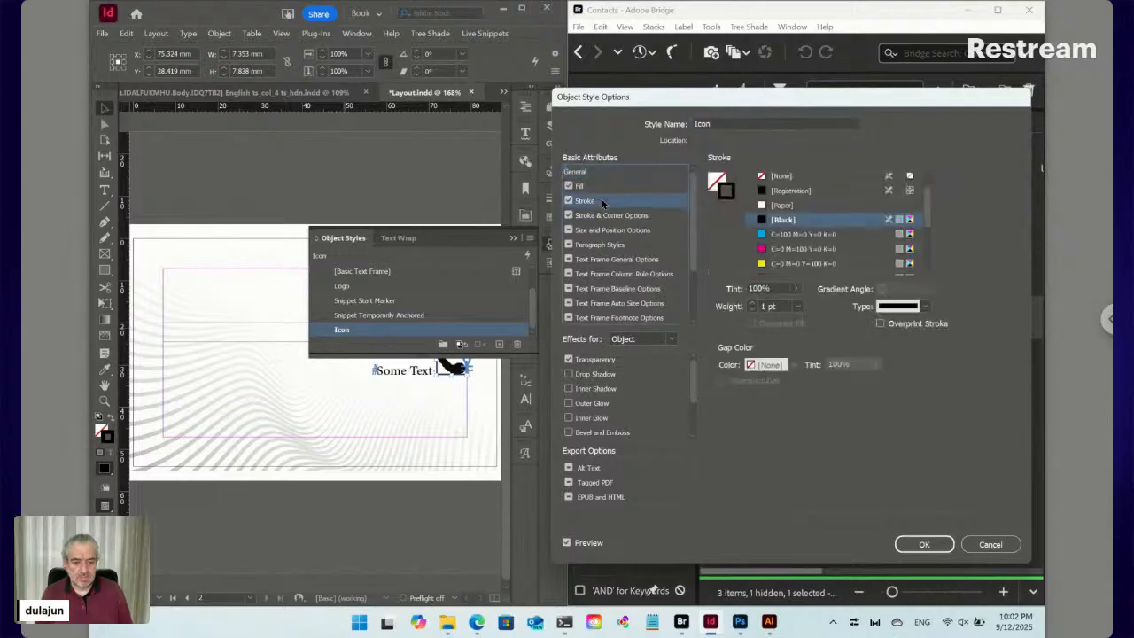
pyautogui.click(767, 179)
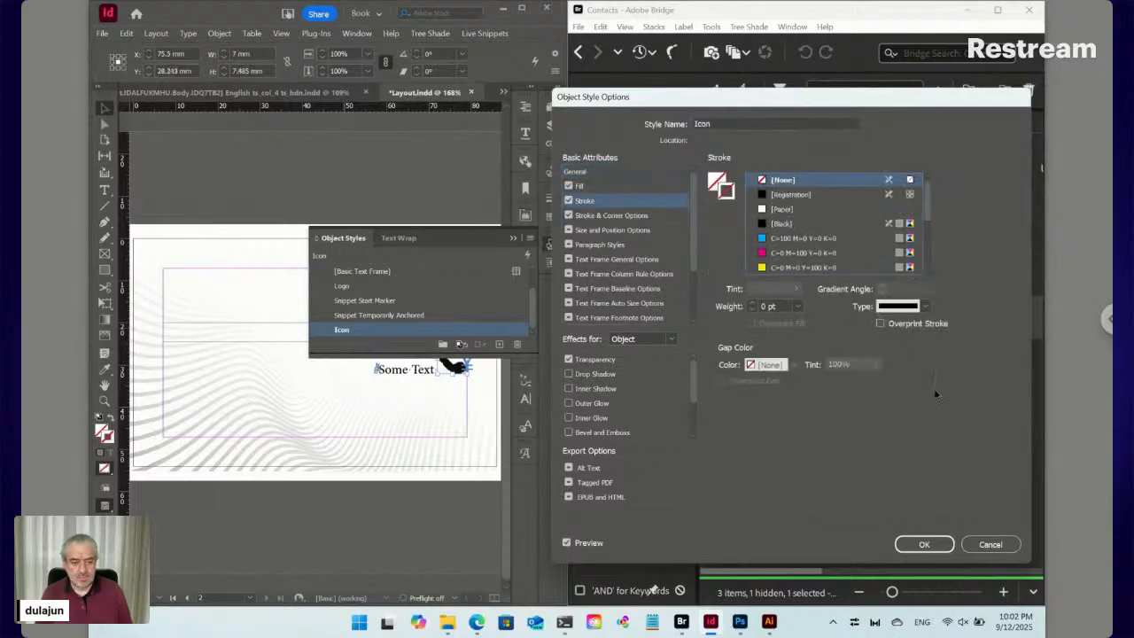
pyautogui.click(925, 544)
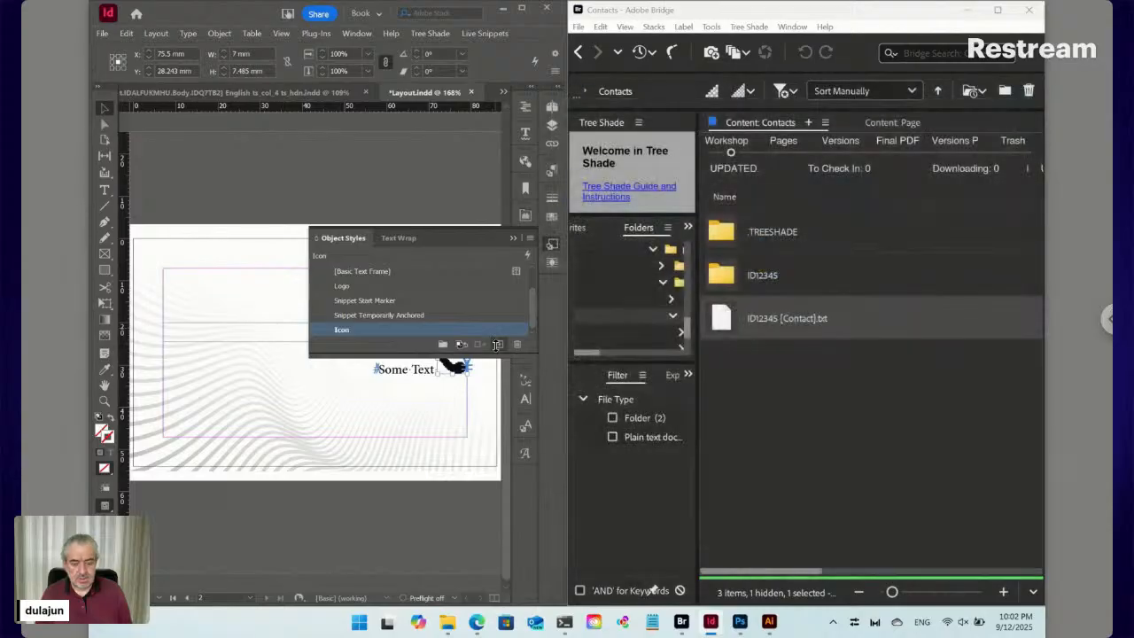
pyautogui.click(552, 244)
# Change the phone icon's dynamic style relative width from 7 to 4
pyautogui.click(487, 34)
pyautogui.moveTo(499, 64)
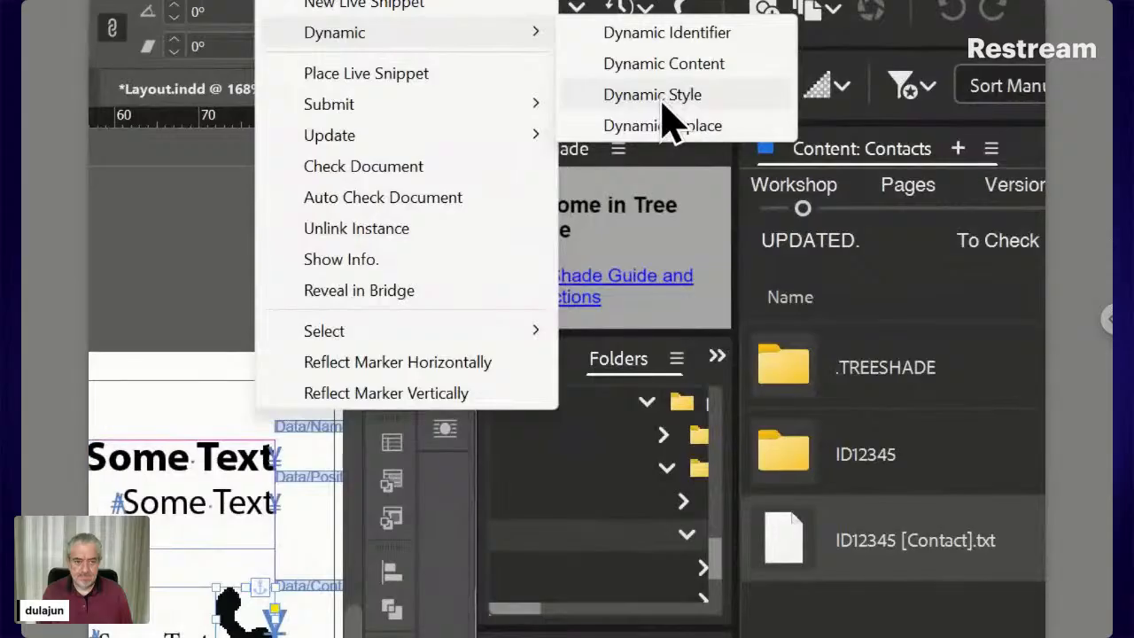
pyautogui.click(660, 97)
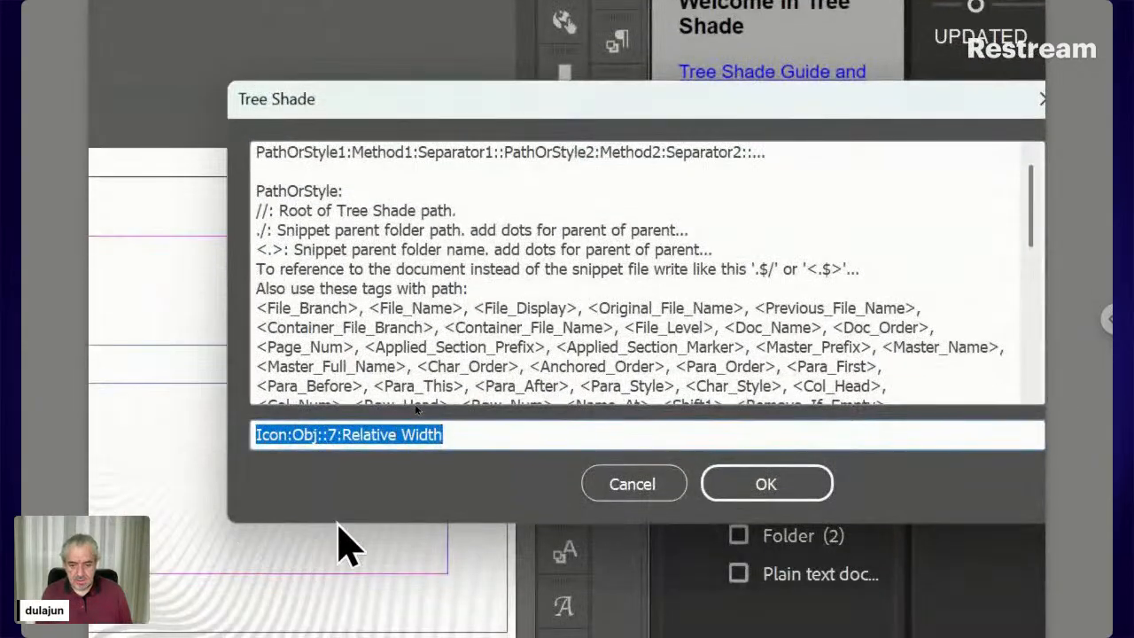
pyautogui.click(331, 434)
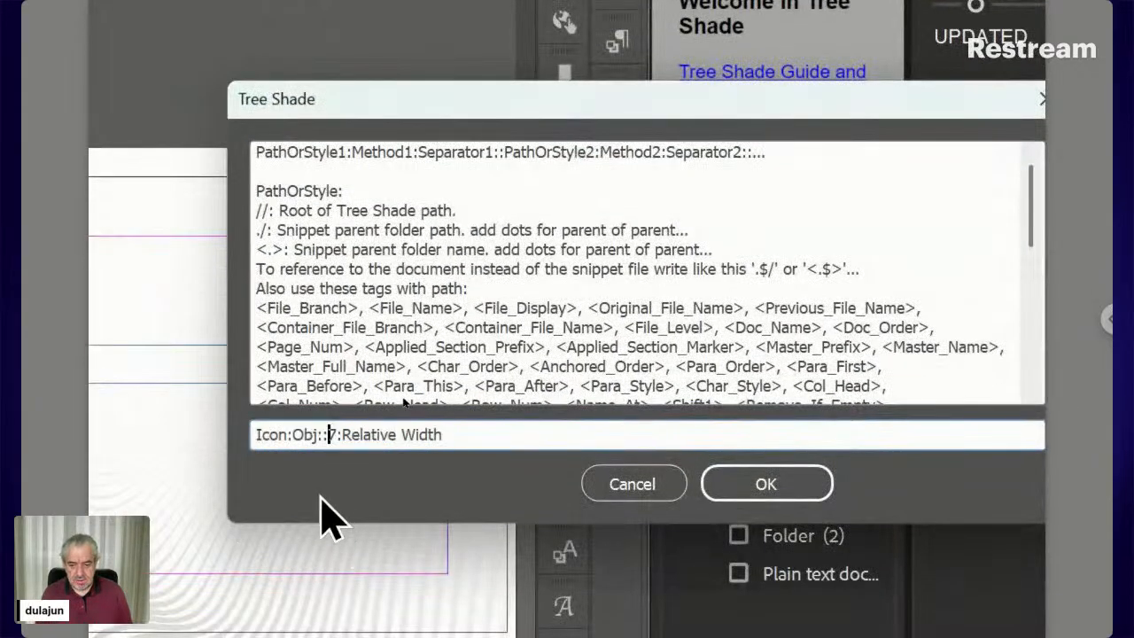
pyautogui.hotkey('shift', 'Right')
pyautogui.write('4')
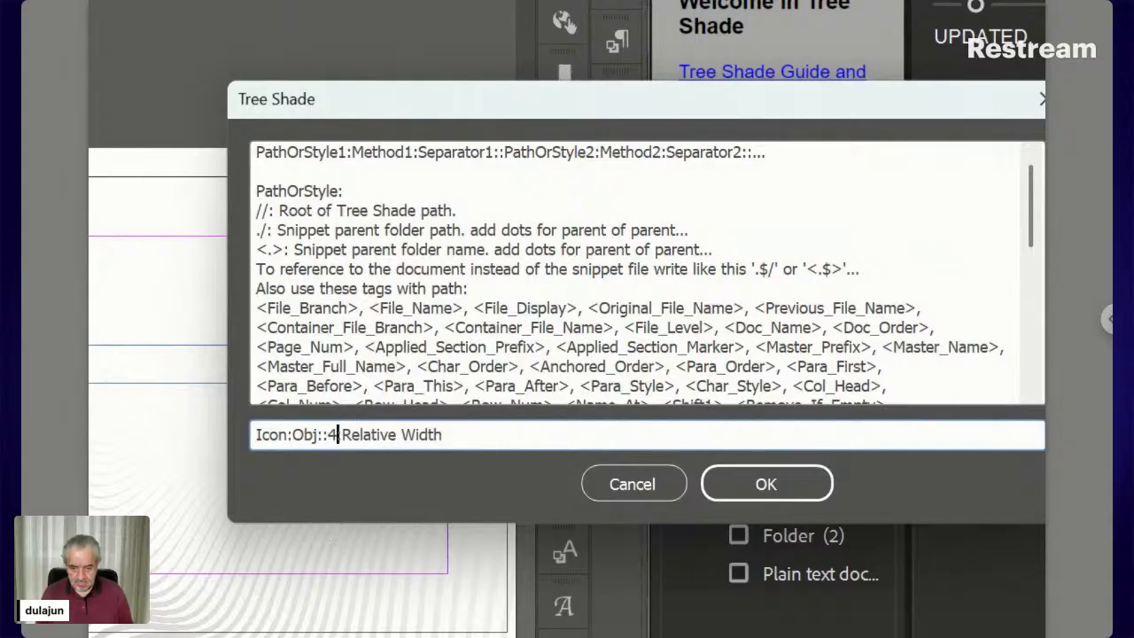
pyautogui.click(714, 496)
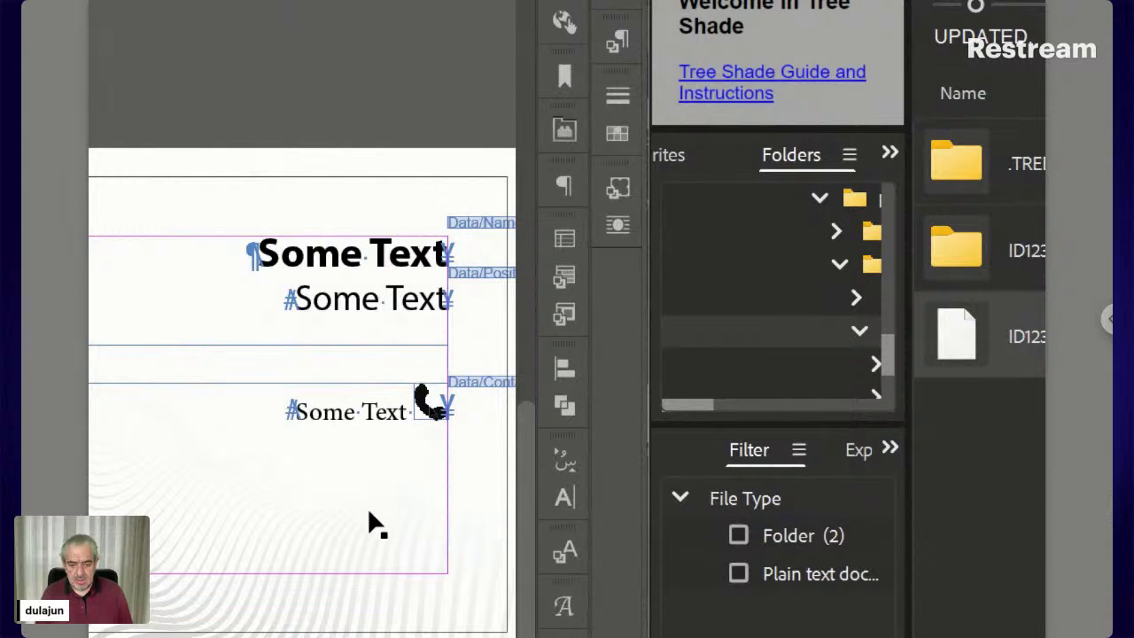
# Nudge the anchored phone icon down to align with the text and redefine the Icon style from it
pyautogui.click(428, 401)
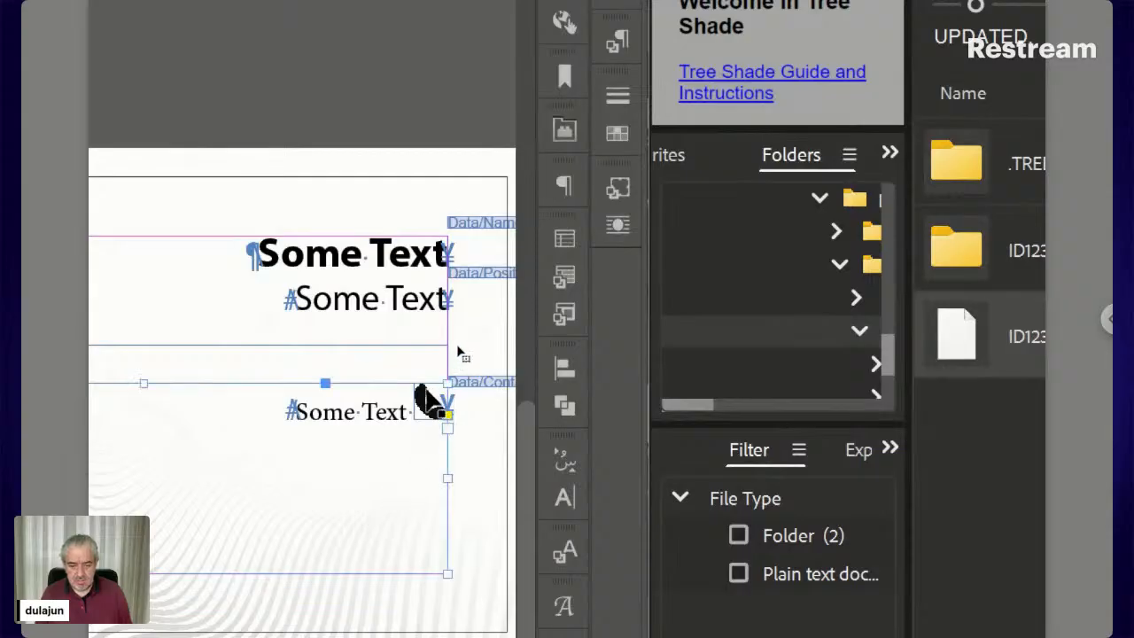
pyautogui.click(430, 414)
pyautogui.press('Down')
pyautogui.press('Down')
pyautogui.press('Down')
pyautogui.press('Down')
pyautogui.press('Down')
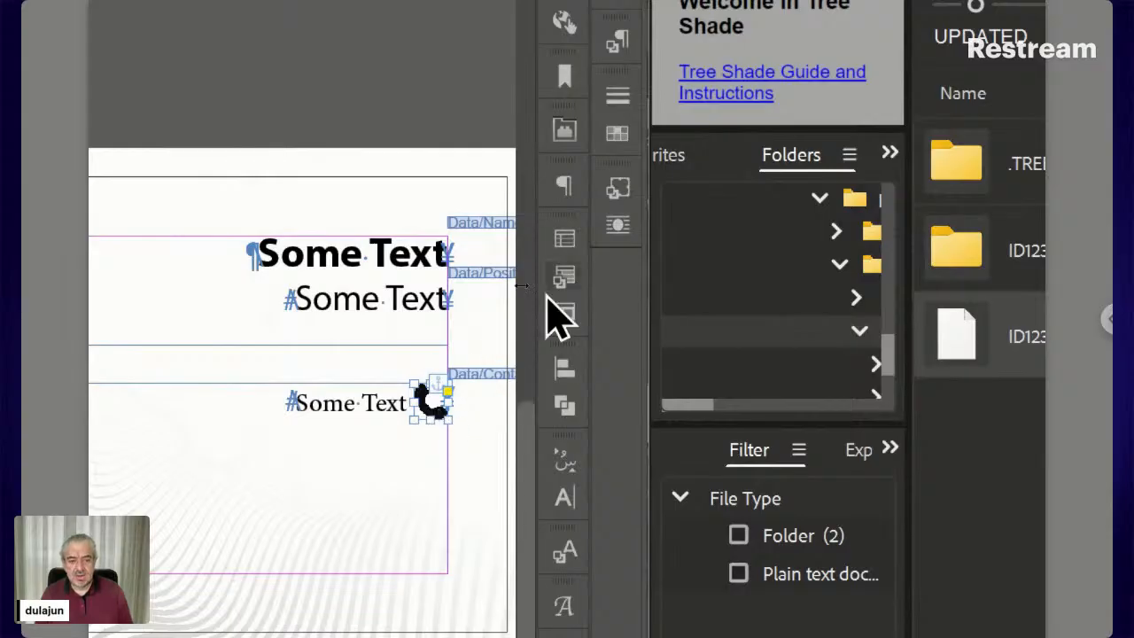
pyautogui.click(612, 193)
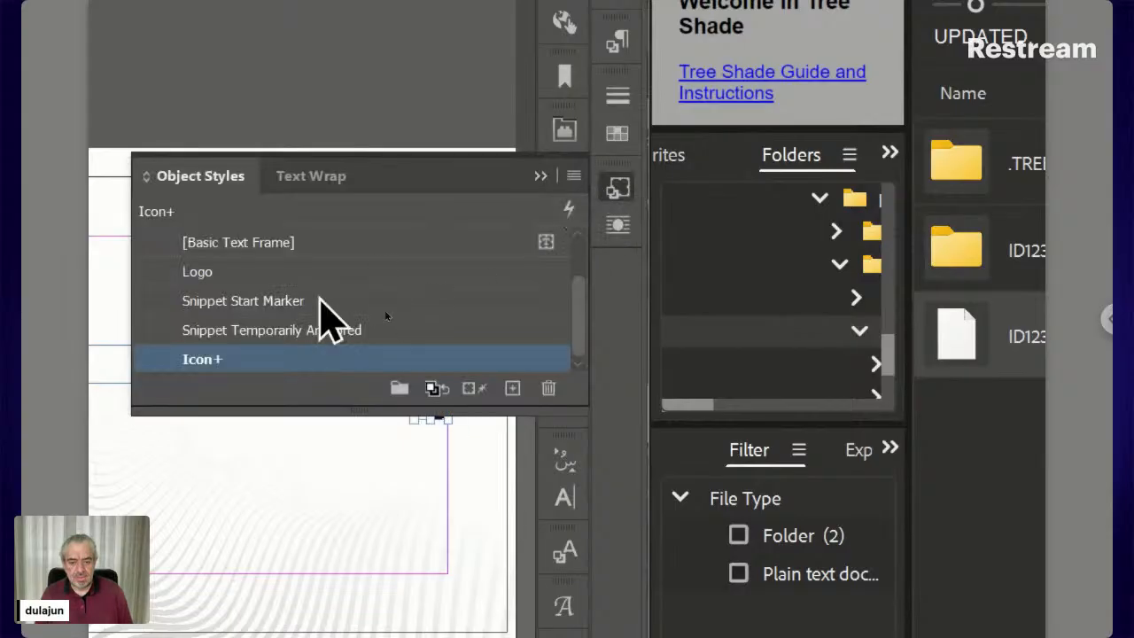
pyautogui.rightClick(258, 354)
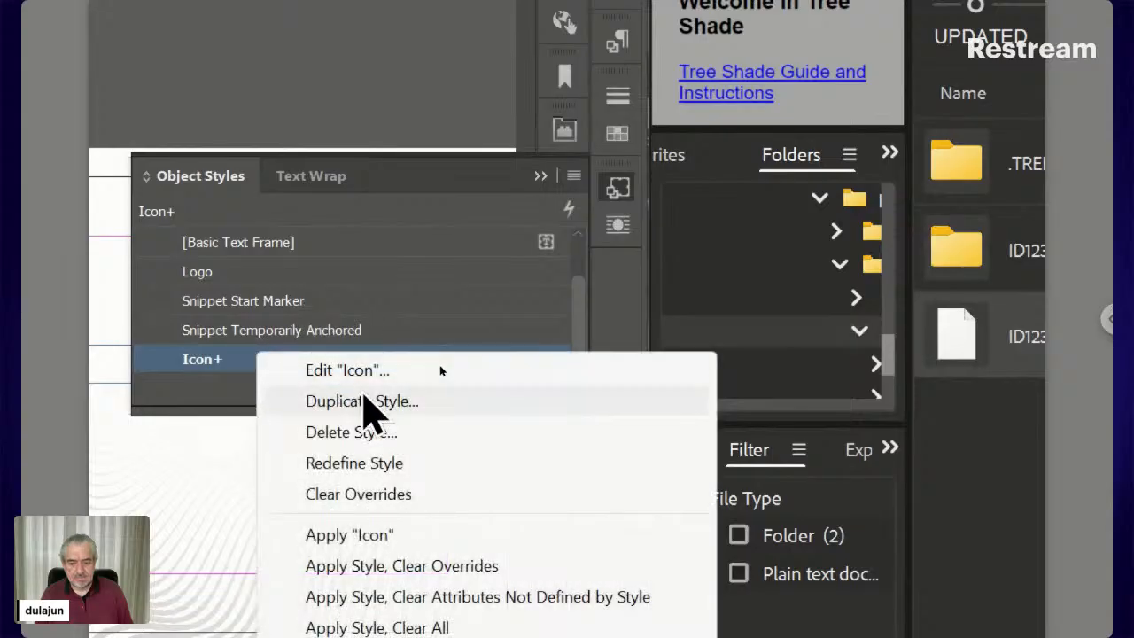
pyautogui.click(390, 467)
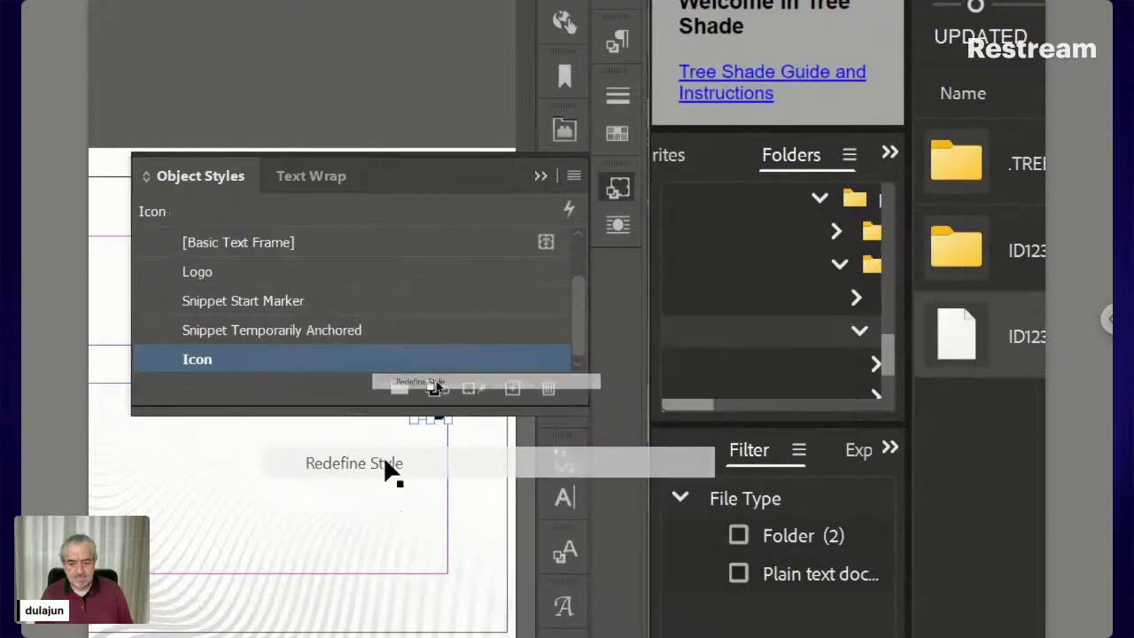
pyautogui.click(619, 189)
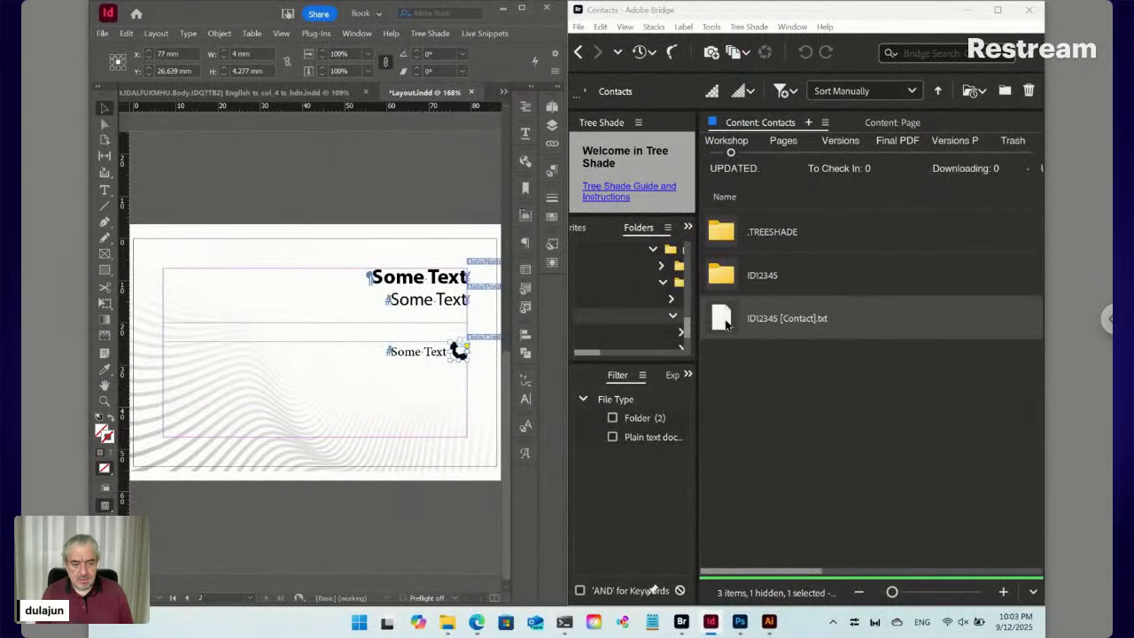
# In the contact file's snippet, replace the ':' separator after Place with a tab (\t)
pyautogui.doubleClick(725, 325)
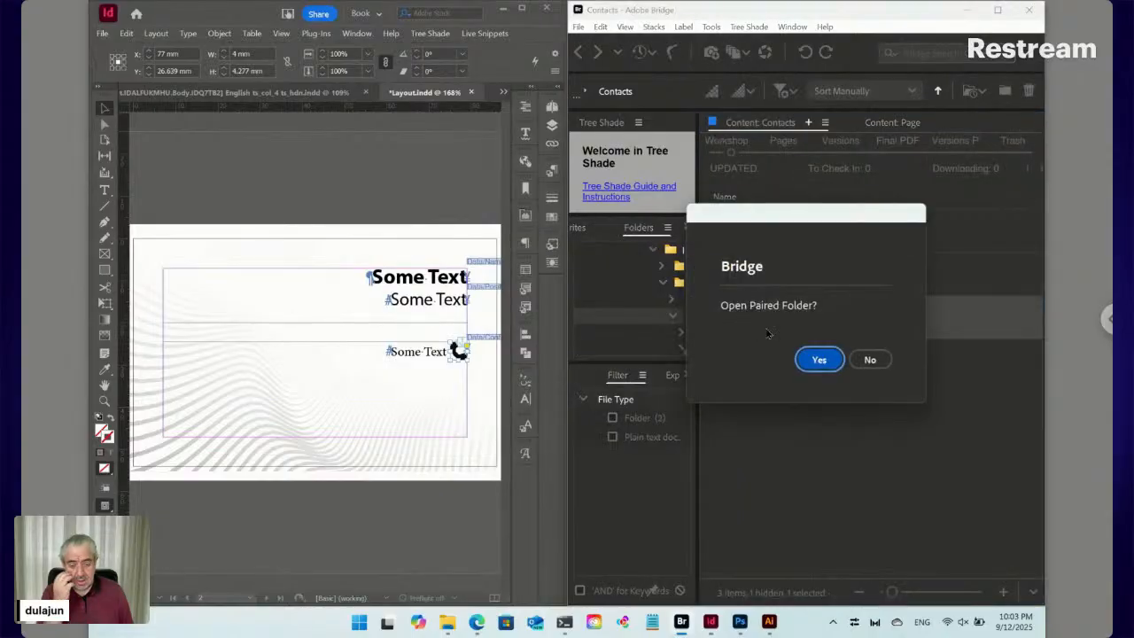
pyautogui.click(865, 360)
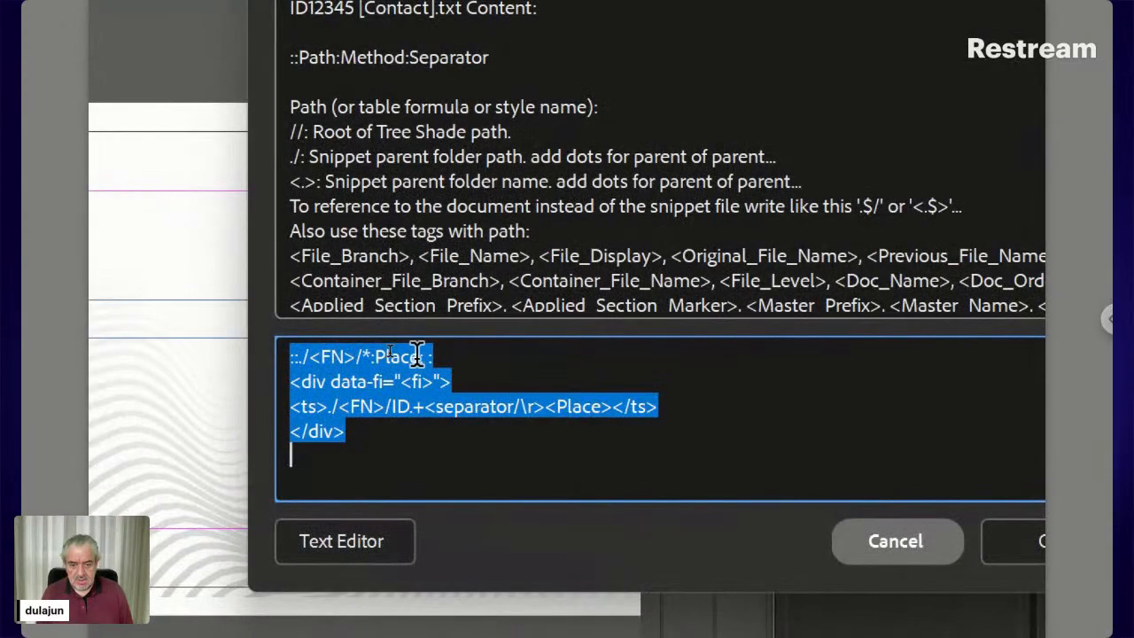
pyautogui.click(413, 356)
pyautogui.hotkey('shift', 'Right')
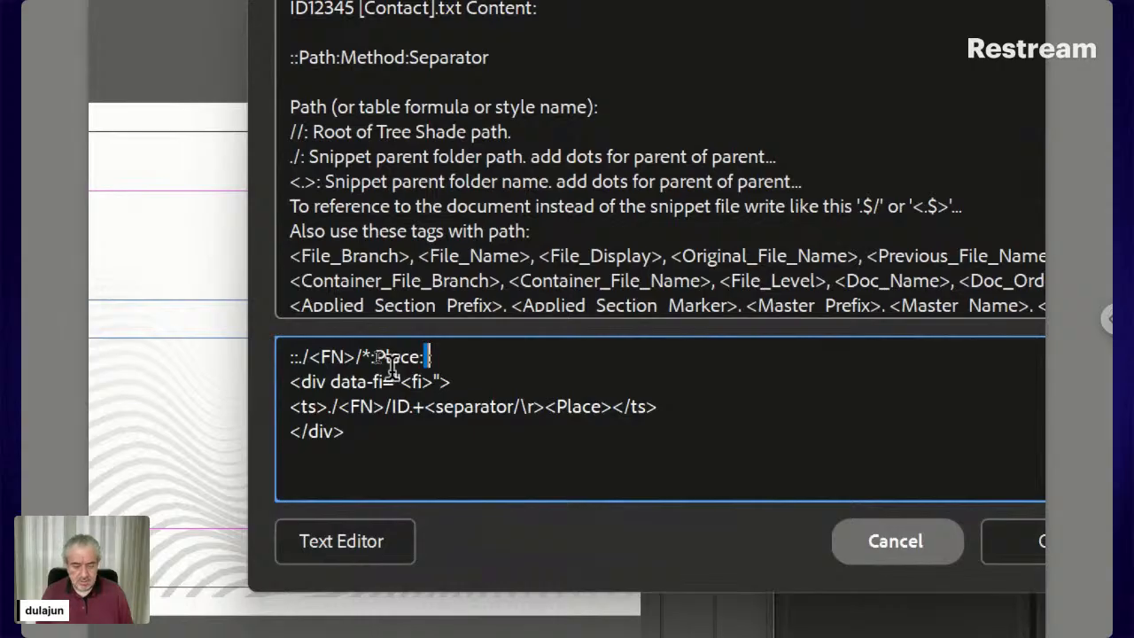
pyautogui.click(1003, 537)
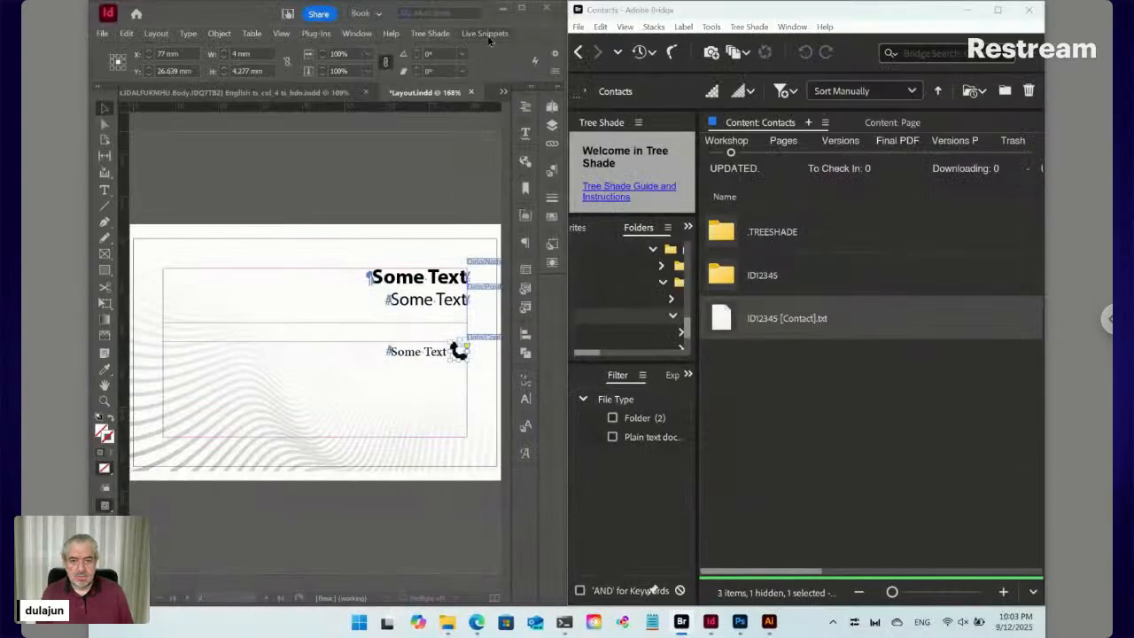
# Update the selected contact snippet in InDesign and check the contact line's paragraph formatting
pyautogui.click(486, 36)
pyautogui.moveTo(519, 118)
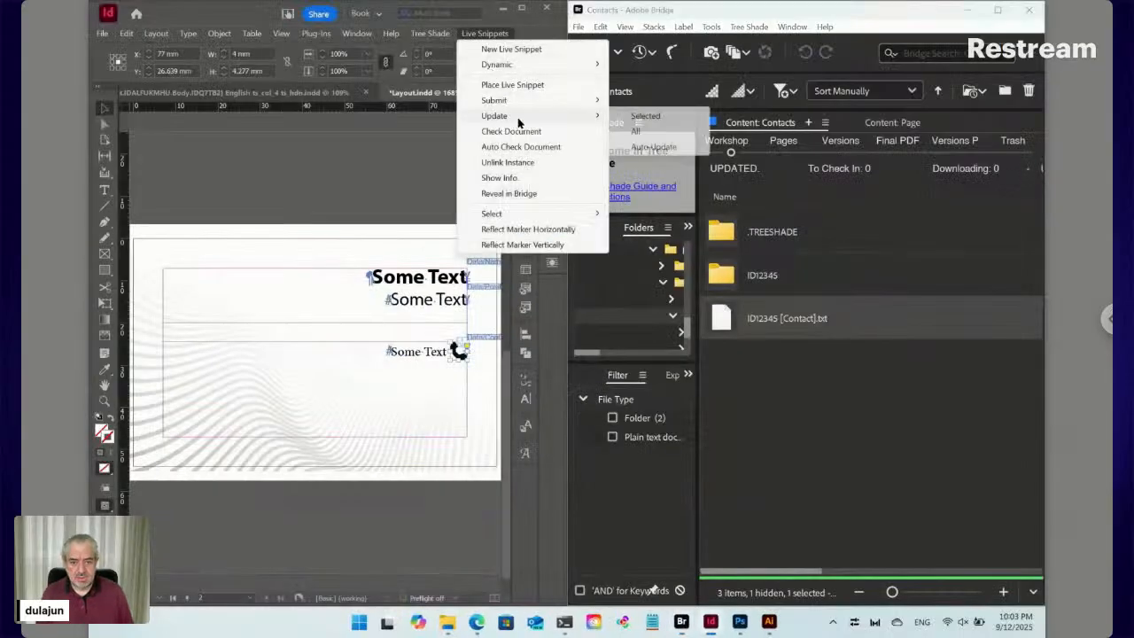
pyautogui.click(633, 119)
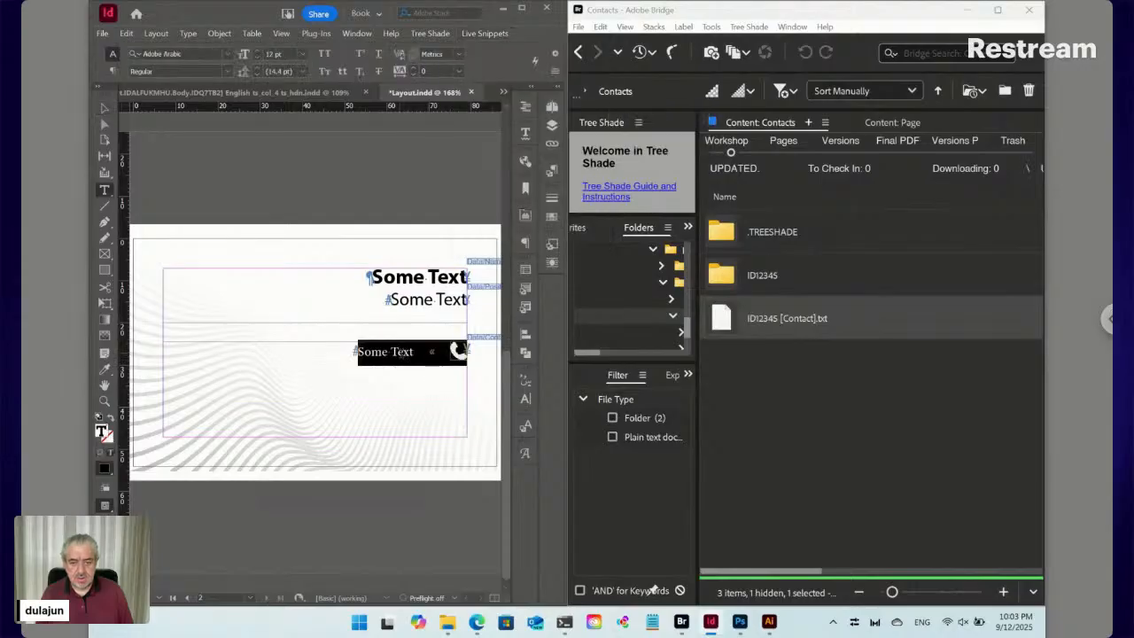
pyautogui.click(403, 353)
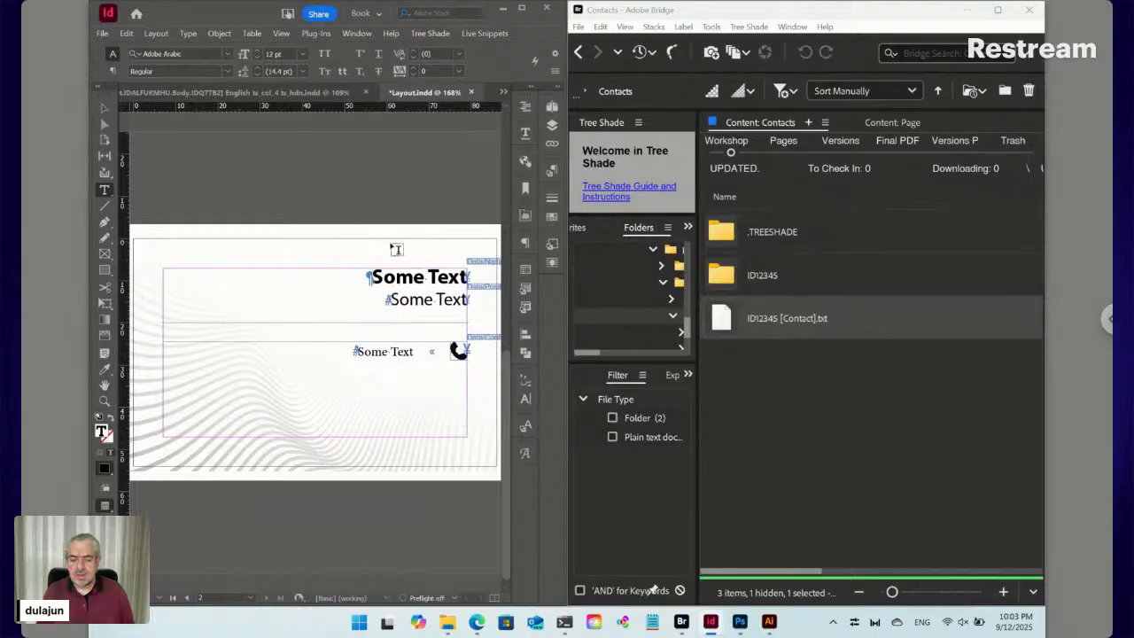
pyautogui.click(112, 71)
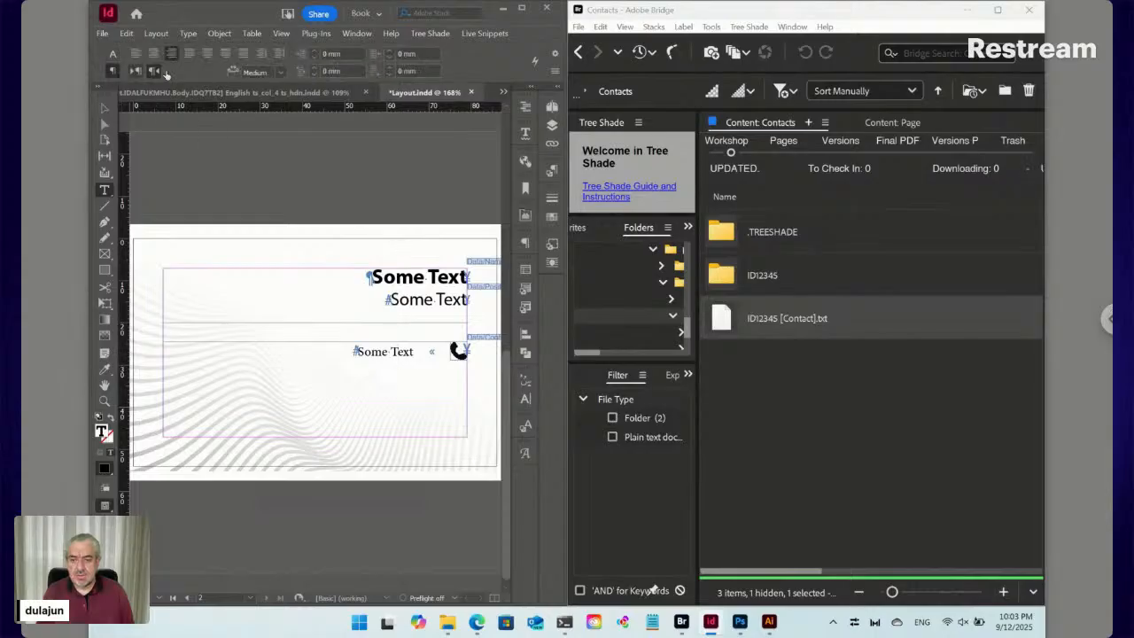
pyautogui.click(112, 54)
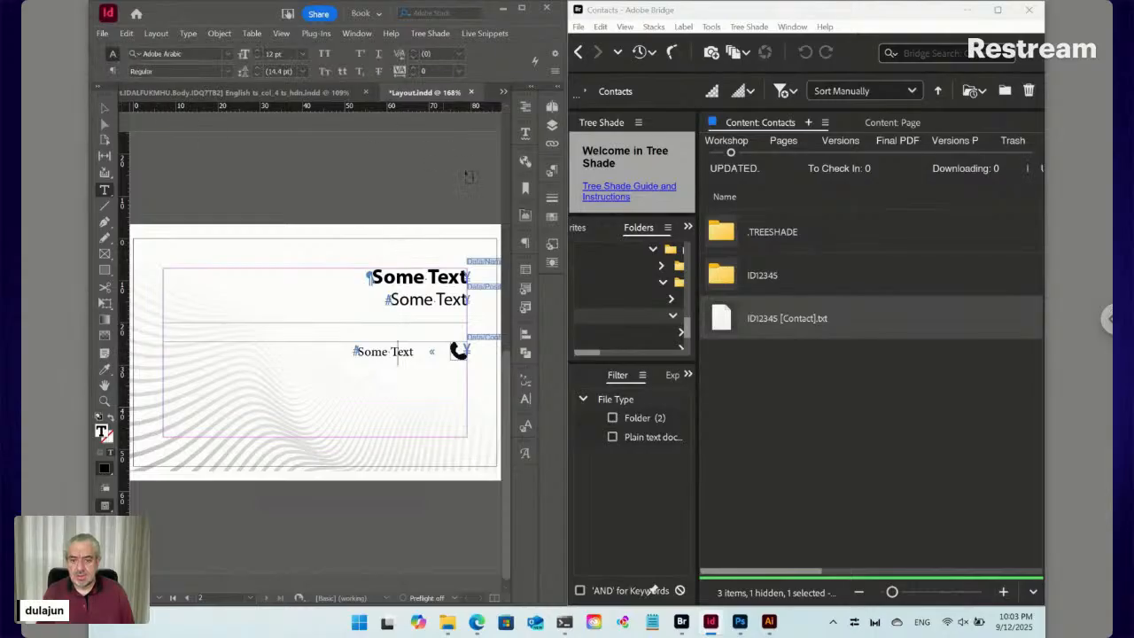
pyautogui.click(551, 172)
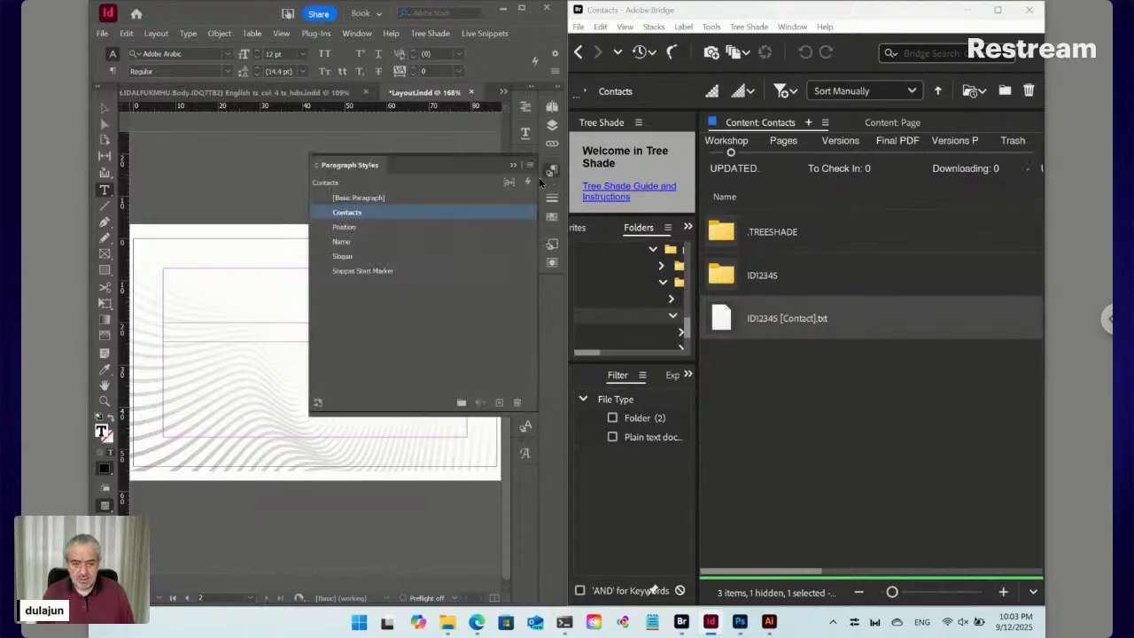
pyautogui.click(548, 173)
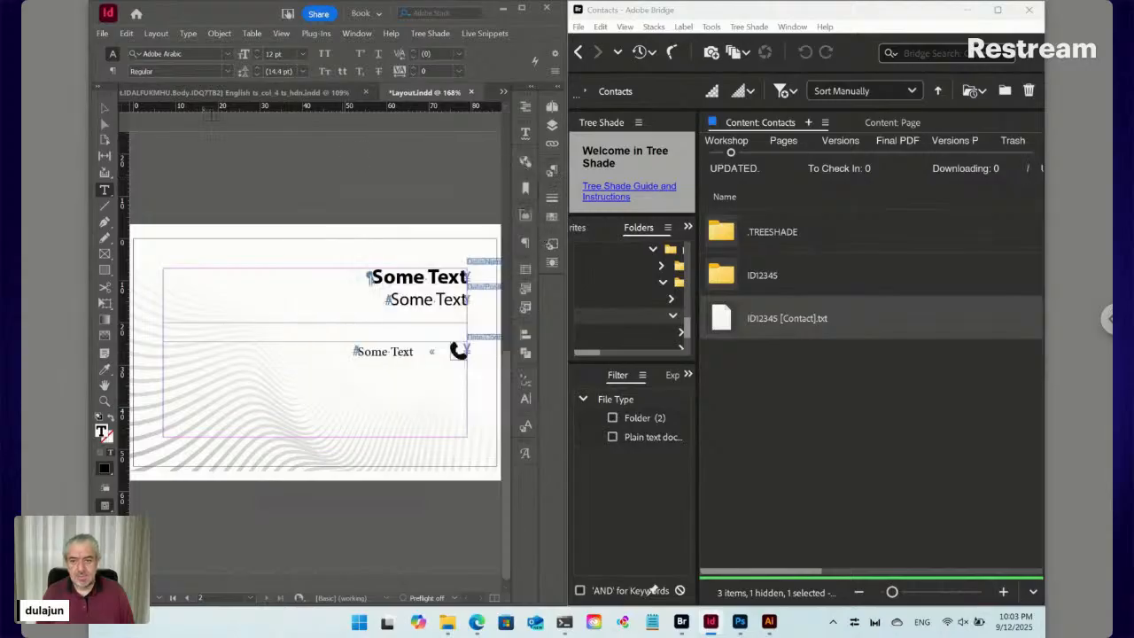
# Set the contact line's font to Myriad Pro Regular
pyautogui.click(163, 54)
pyautogui.write('myriad')
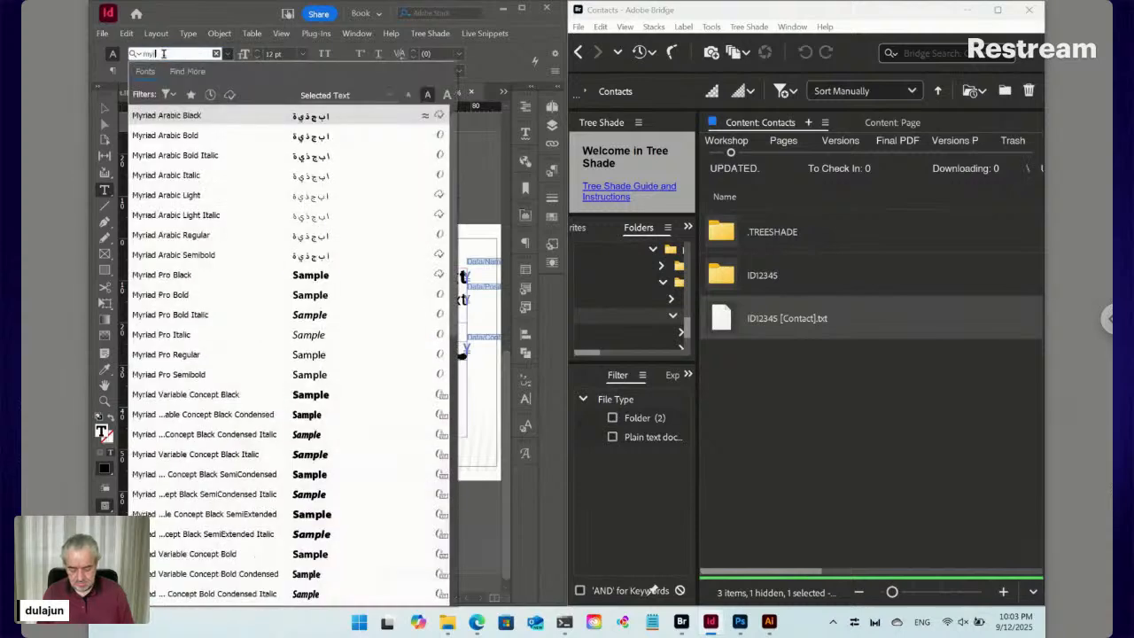
pyautogui.write(' pr')
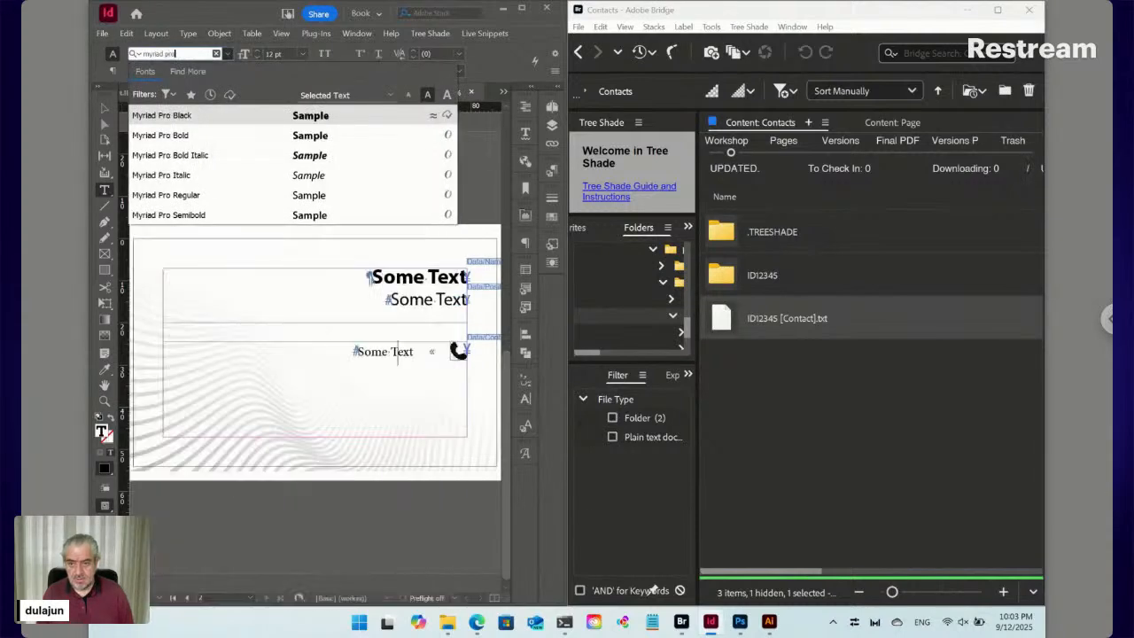
pyautogui.write('o')
pyautogui.click(181, 194)
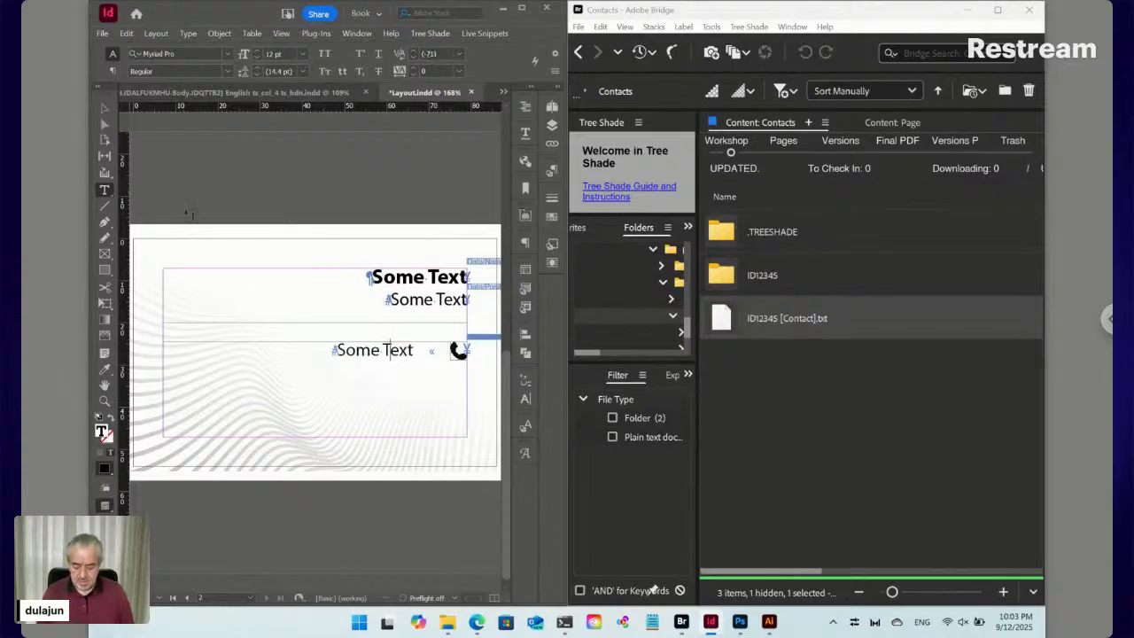
# In the Tabs panel, add and then remove a tab stop near 7.8 mm; bring up paragraph settings
pyautogui.hotkey('ctrl', 'shift', 't')
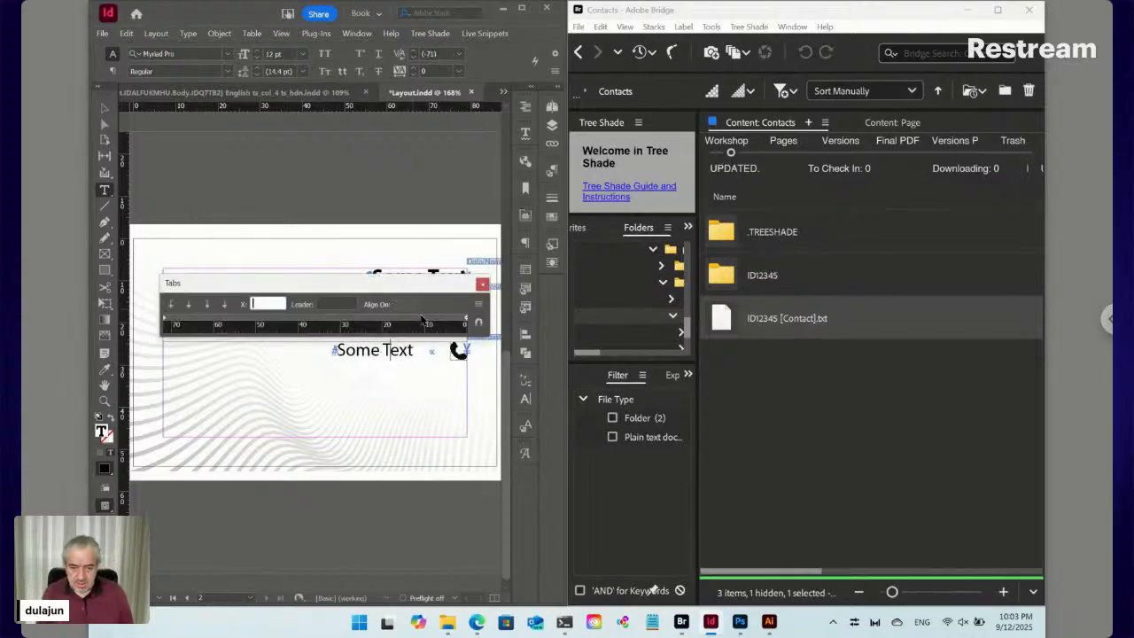
pyautogui.moveTo(429, 321); pyautogui.dragTo(438, 323)
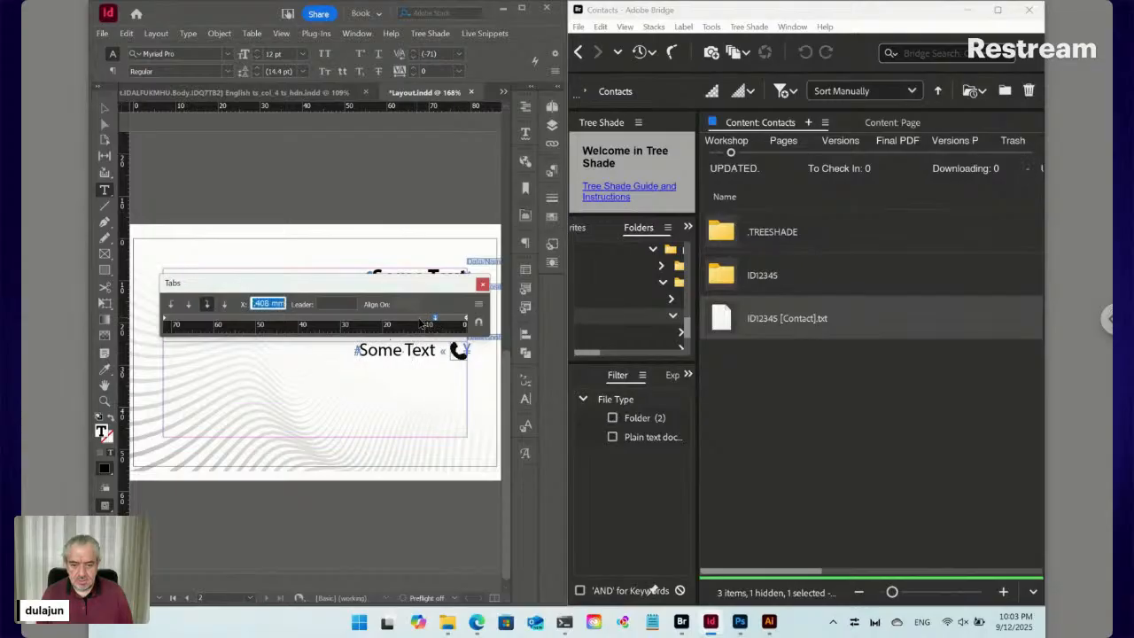
pyautogui.moveTo(435, 320); pyautogui.dragTo(435, 303)
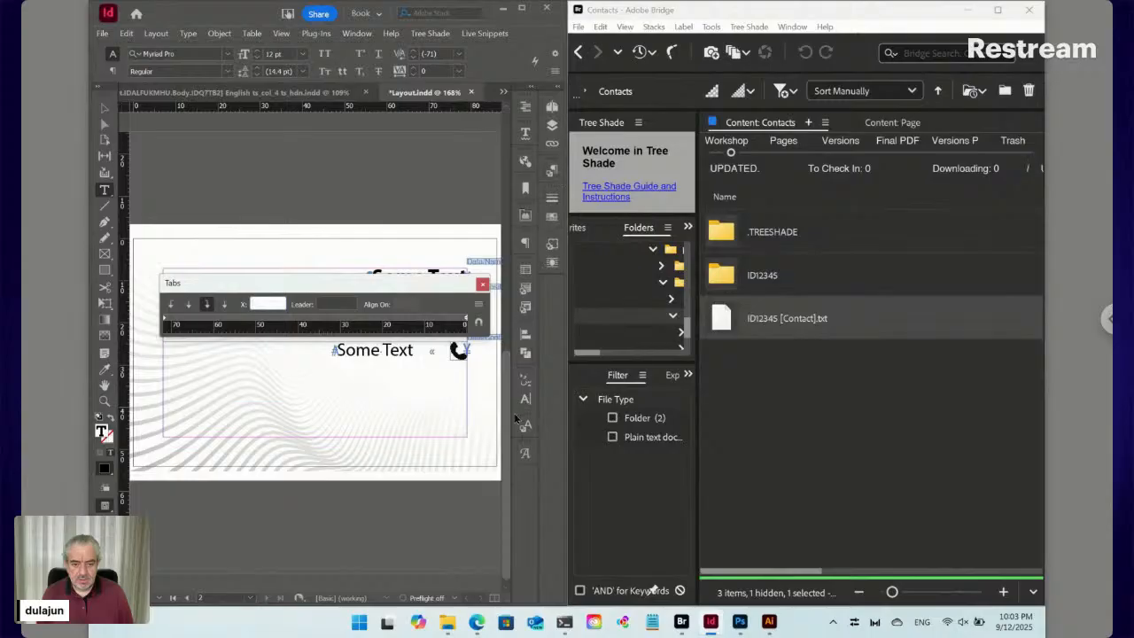
pyautogui.click(526, 243)
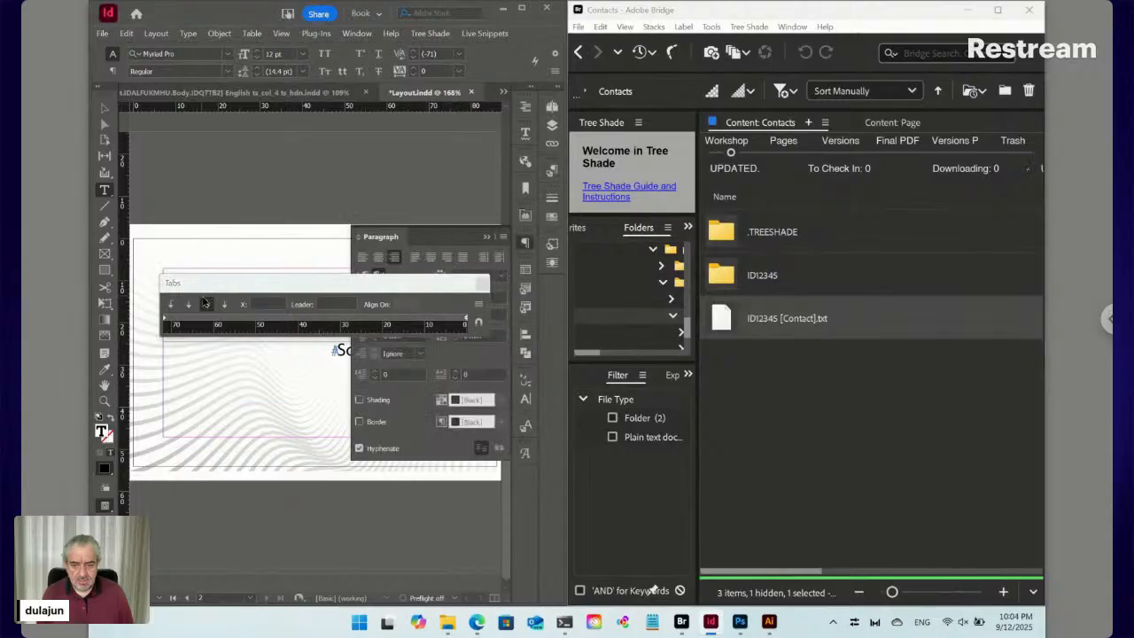
# Try a 10 mm right indent and a -10 mm first-line indent on the contact line
pyautogui.click(482, 283)
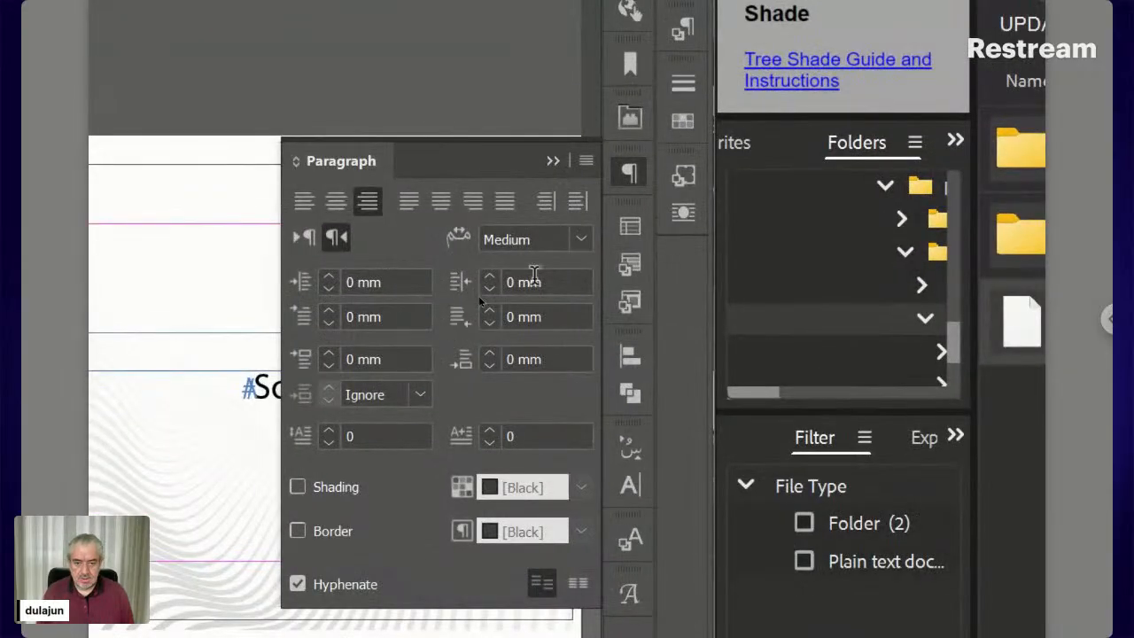
pyautogui.click(558, 282)
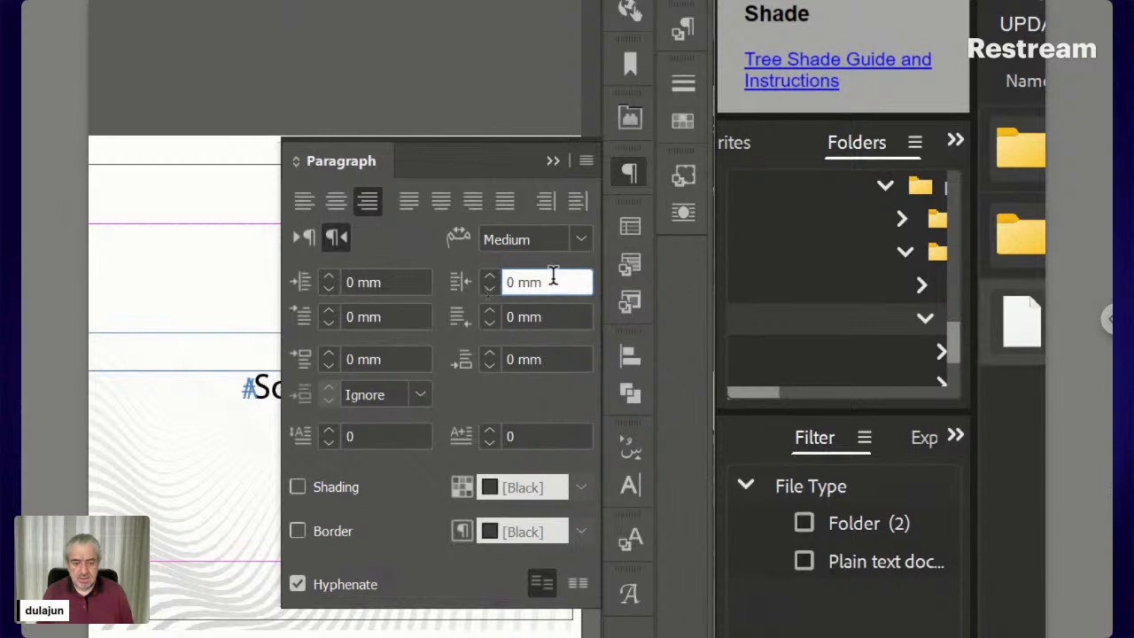
pyautogui.hotkey('shift', 'Up')
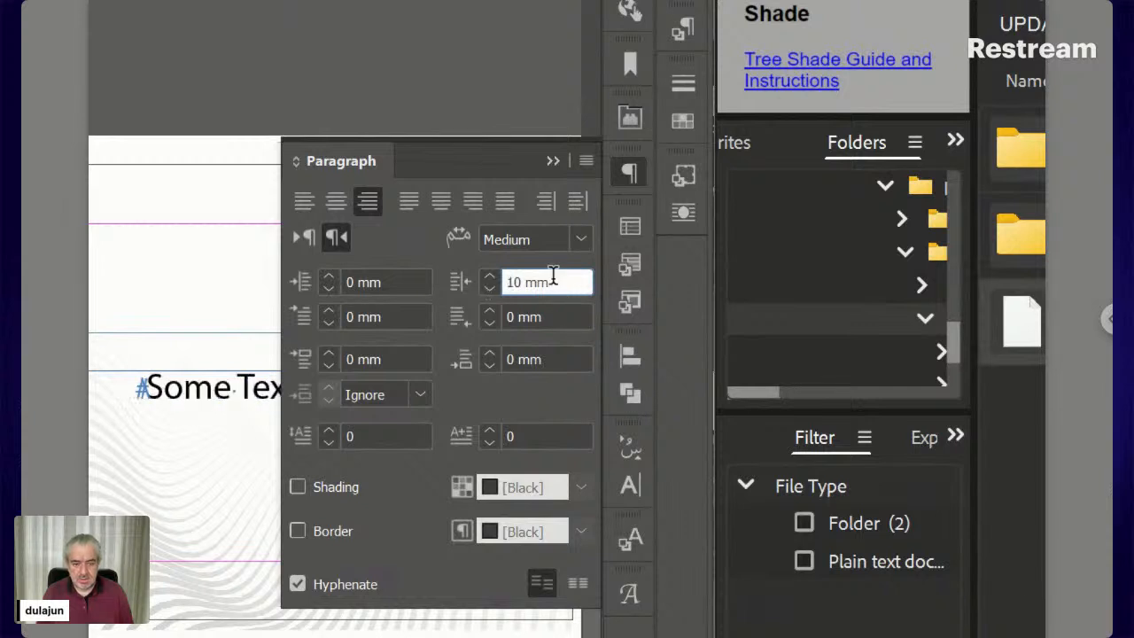
pyautogui.press('Tab')
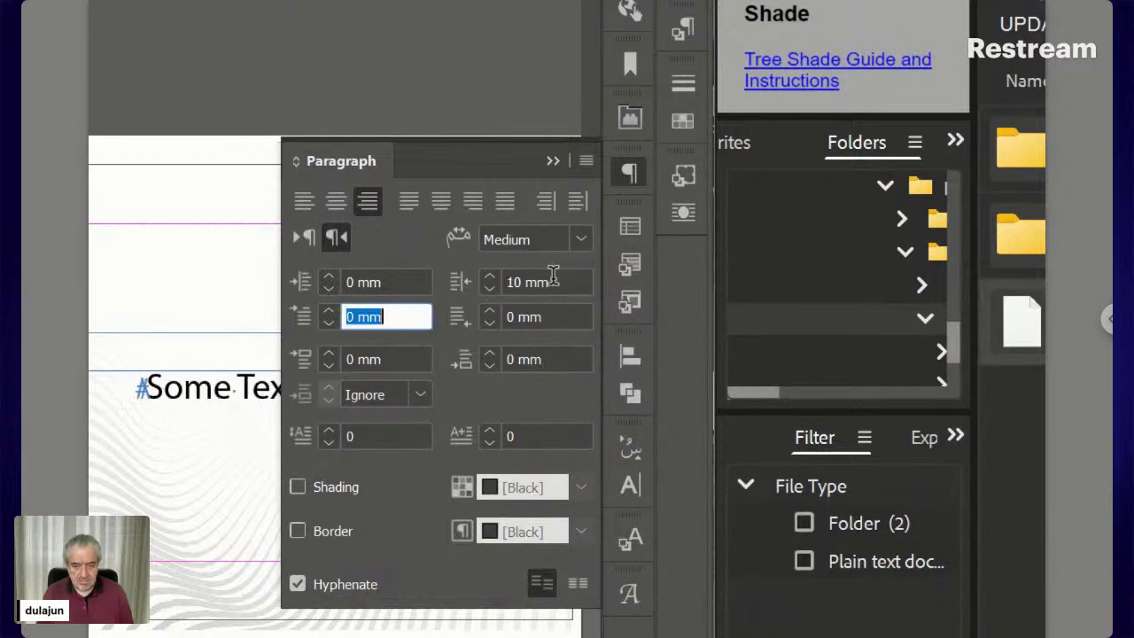
pyautogui.hotkey('shift', 'Down')
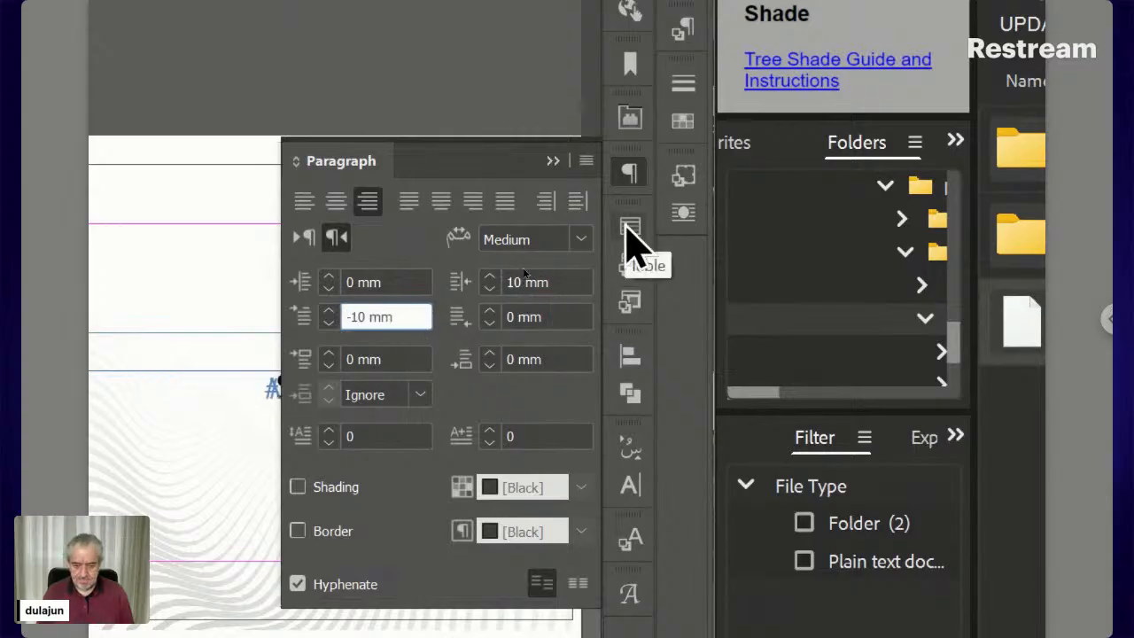
pyautogui.hotkey('ctrl', 'a')
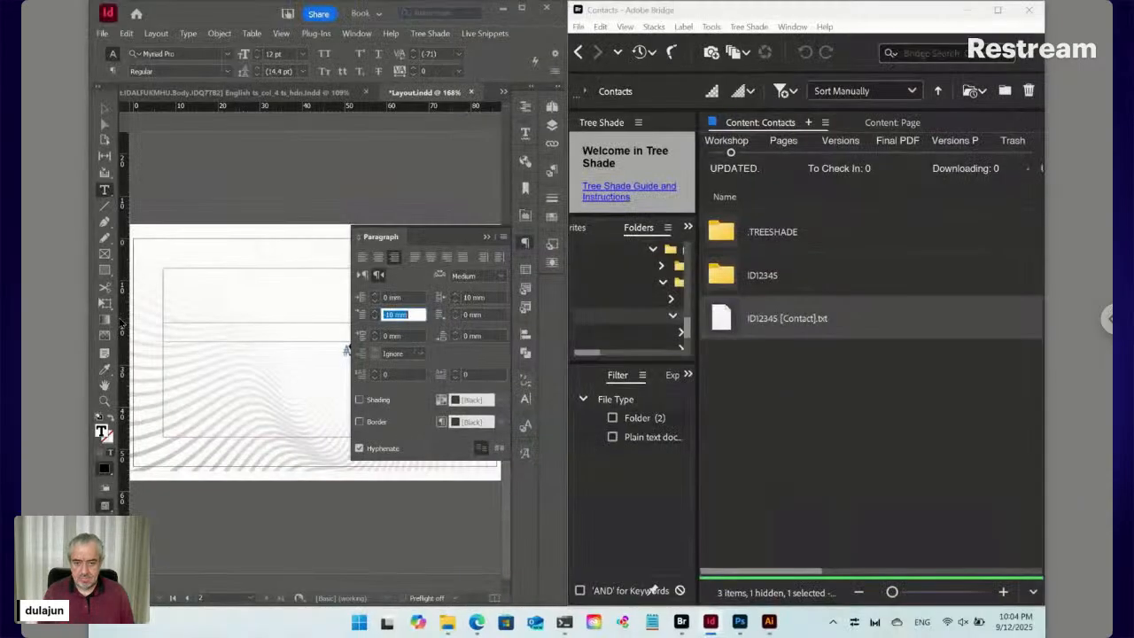
pyautogui.click(104, 384)
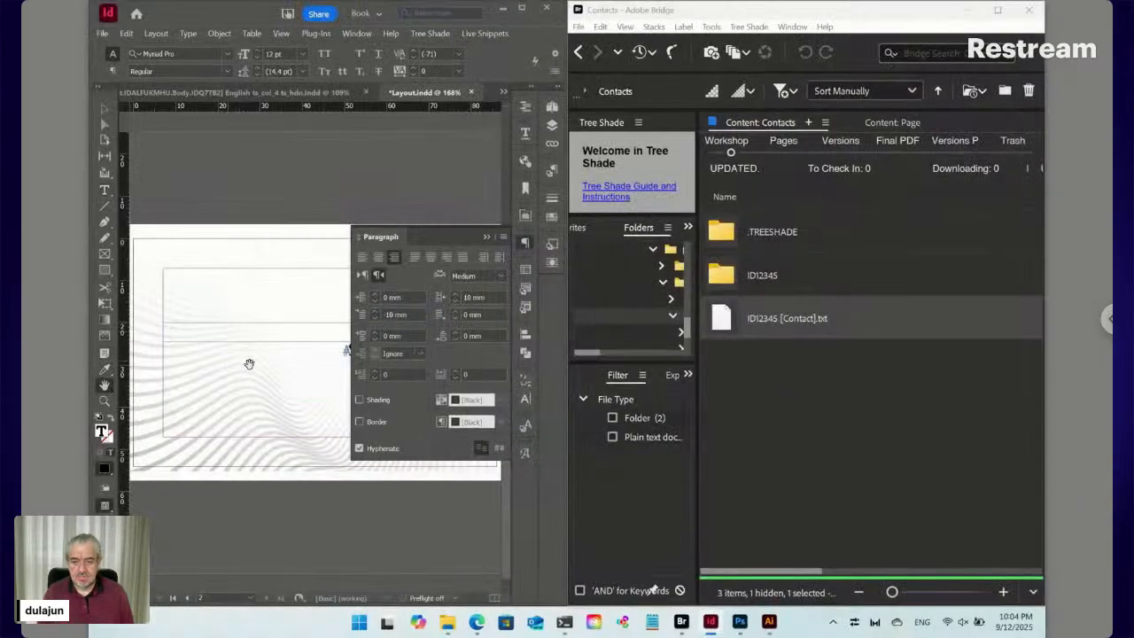
pyautogui.moveTo(278, 379); pyautogui.dragTo(257, 519)
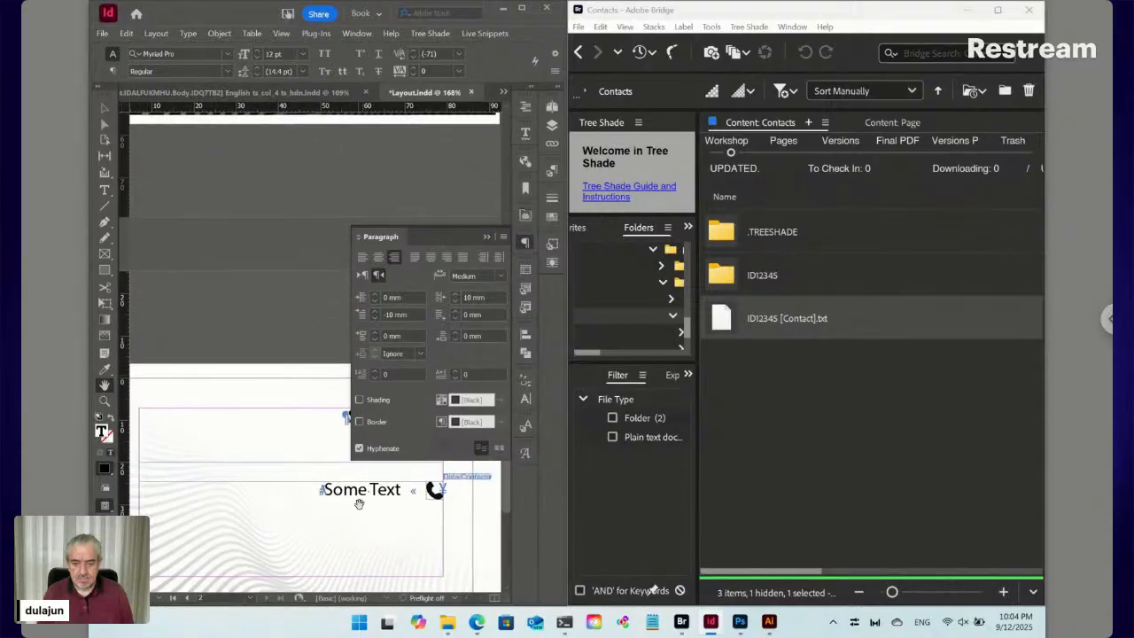
# Rework the indents to a 7 mm right indent and adjusted first-line indent so the icon aligns
pyautogui.click(368, 317)
pyautogui.write('3')
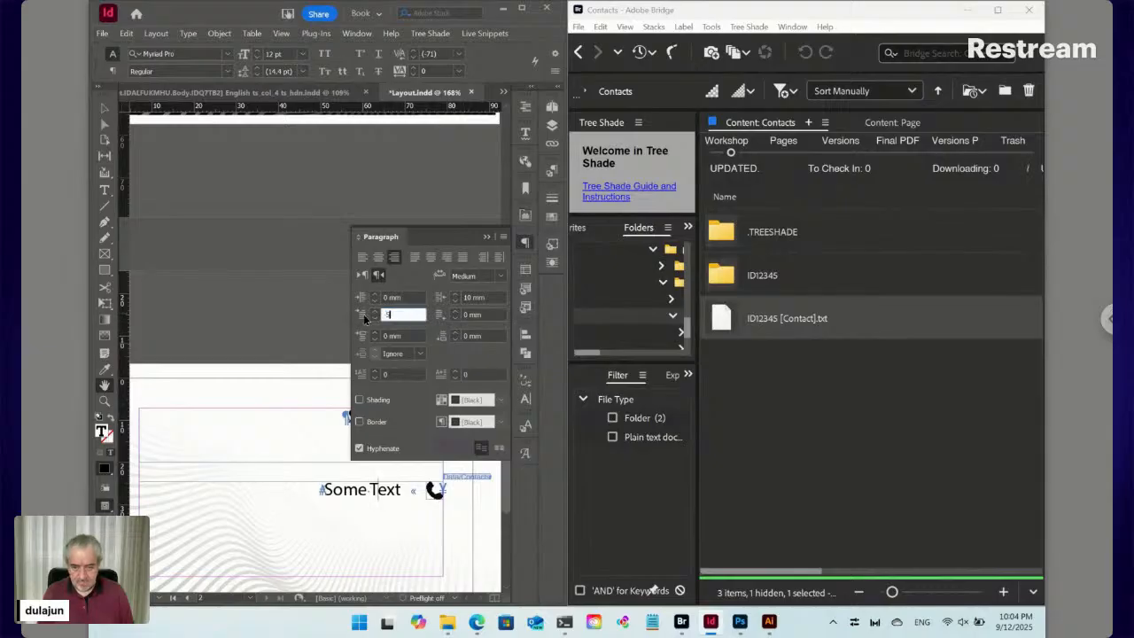
pyautogui.press('Tab')
pyautogui.write('0')
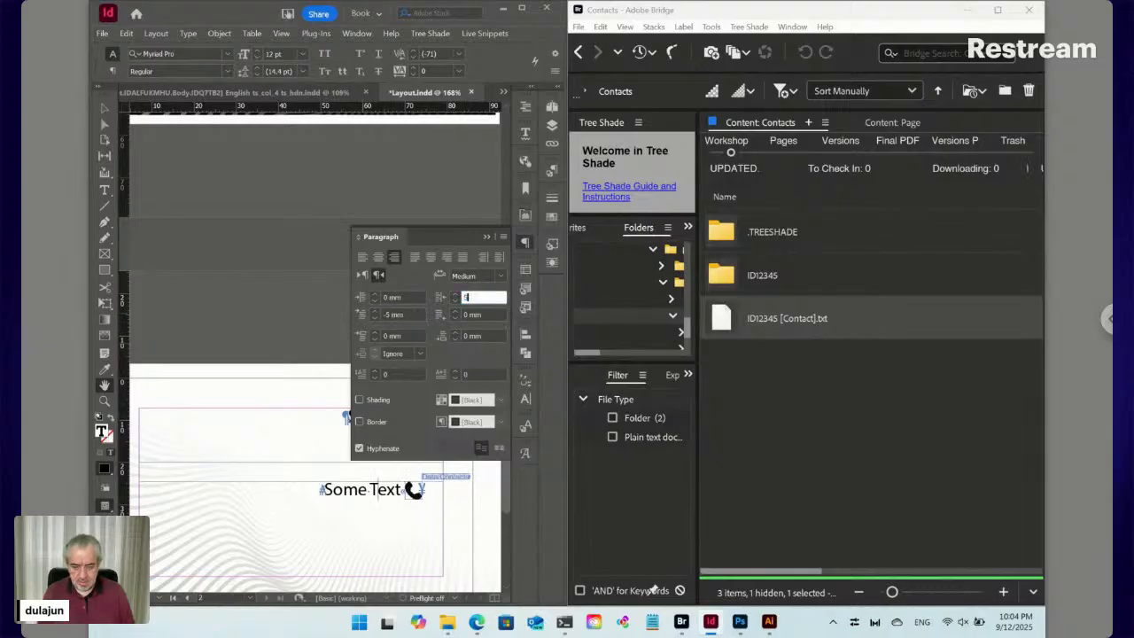
pyautogui.press('Return')
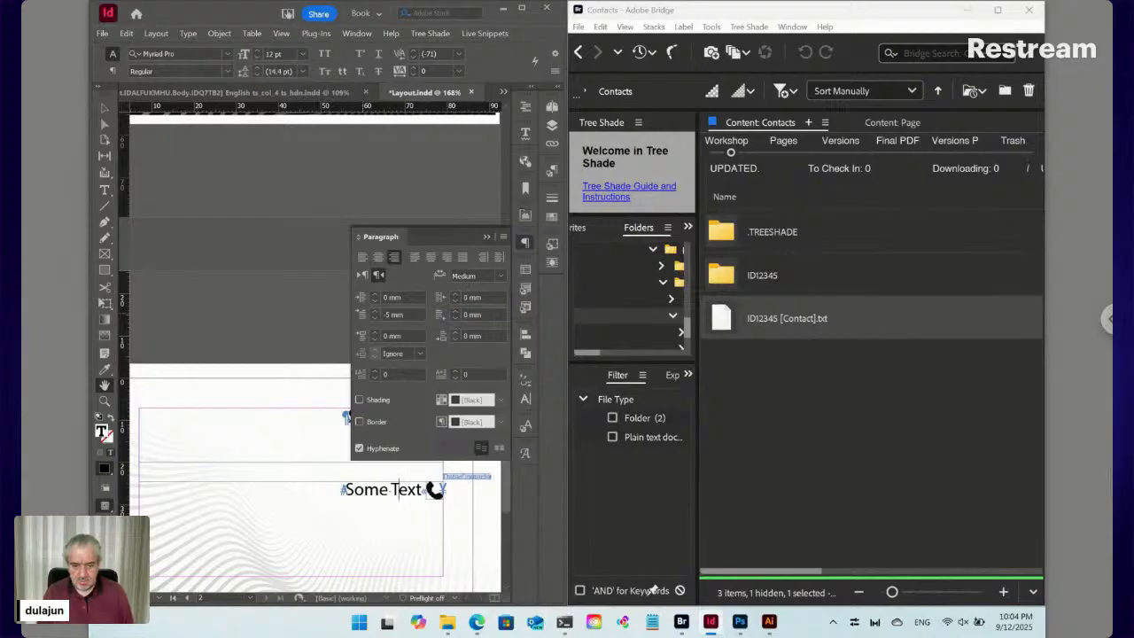
pyautogui.click(455, 295)
pyautogui.click(455, 295)
pyautogui.click(455, 295)
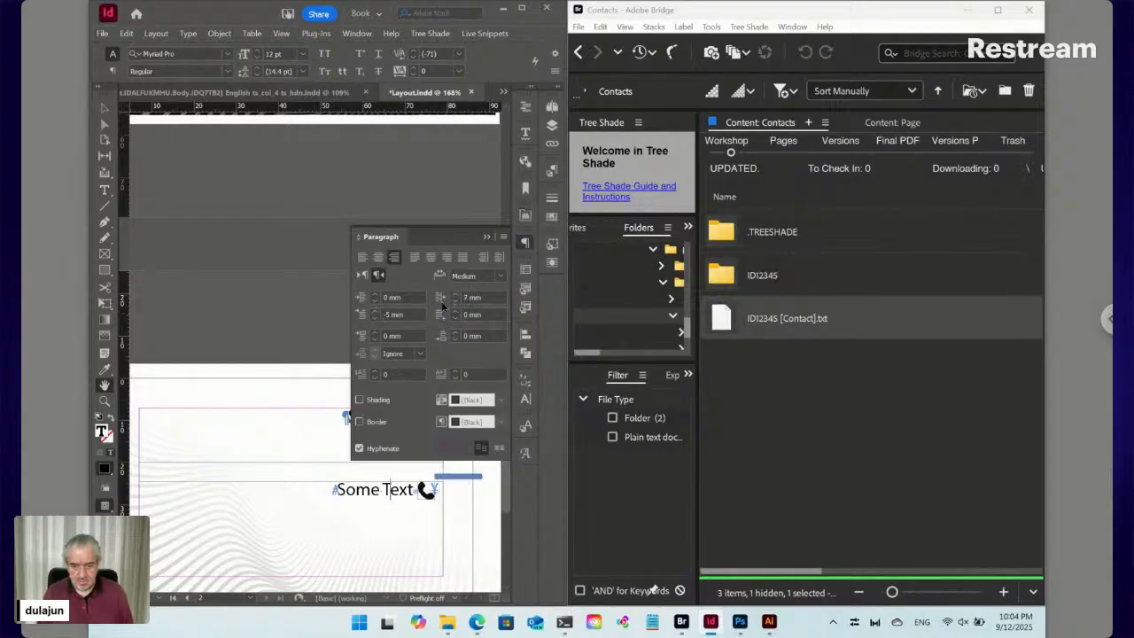
pyautogui.click(374, 319)
pyautogui.click(373, 319)
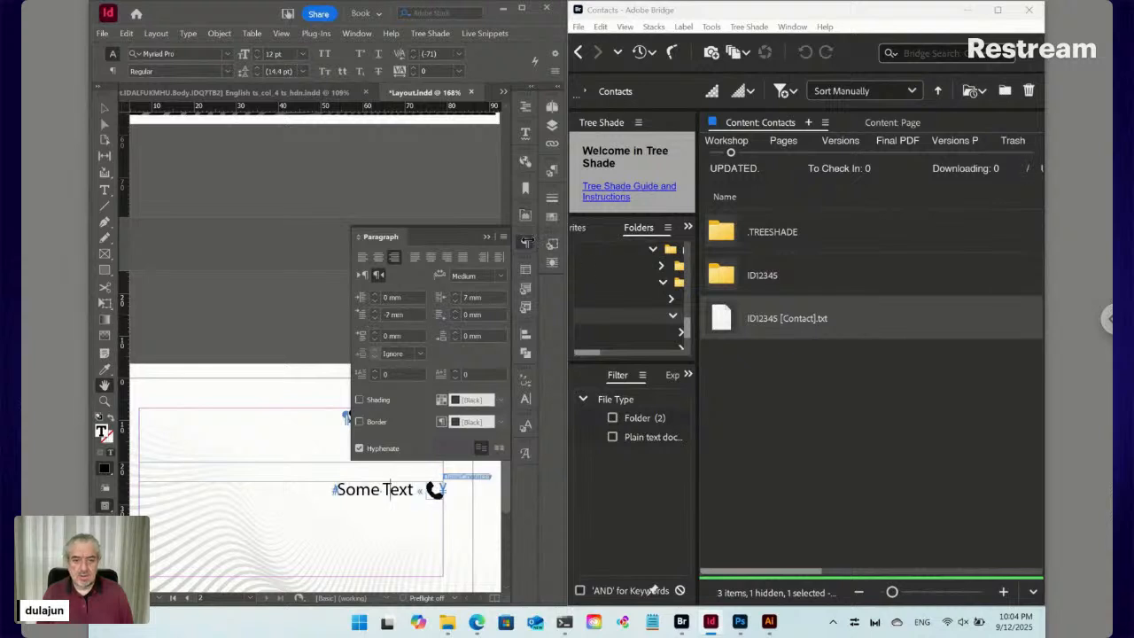
pyautogui.click(524, 241)
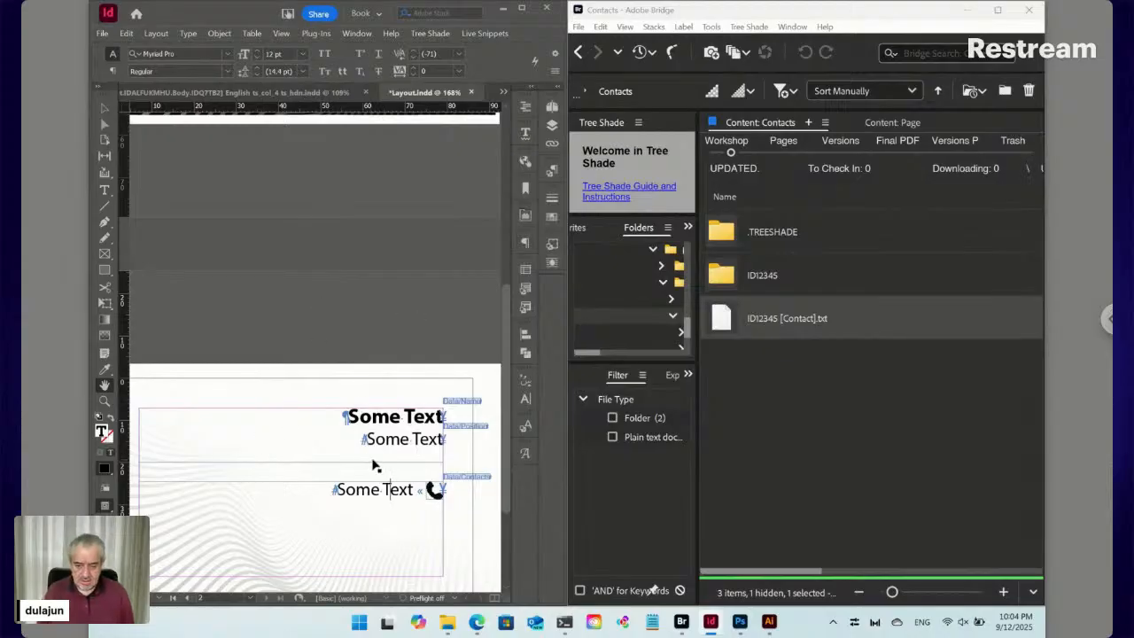
# Set the contact frame's vertical justification to Bottom in Text Frame Options
pyautogui.hotkey('ctrl', 'b')
pyautogui.click(896, 415)
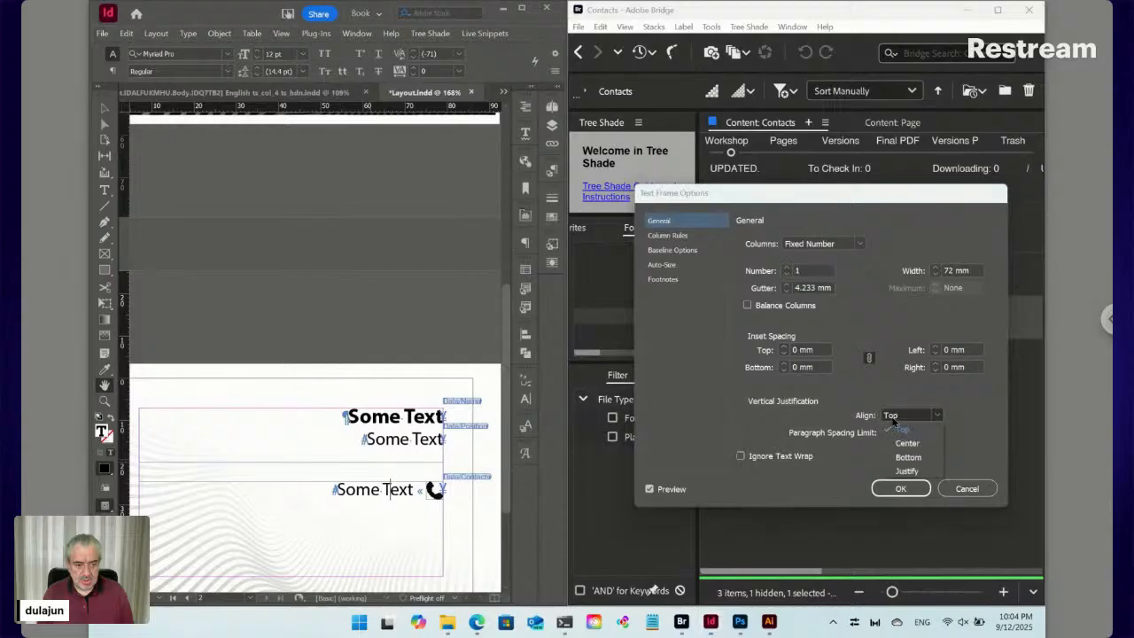
pyautogui.click(901, 459)
pyautogui.click(901, 489)
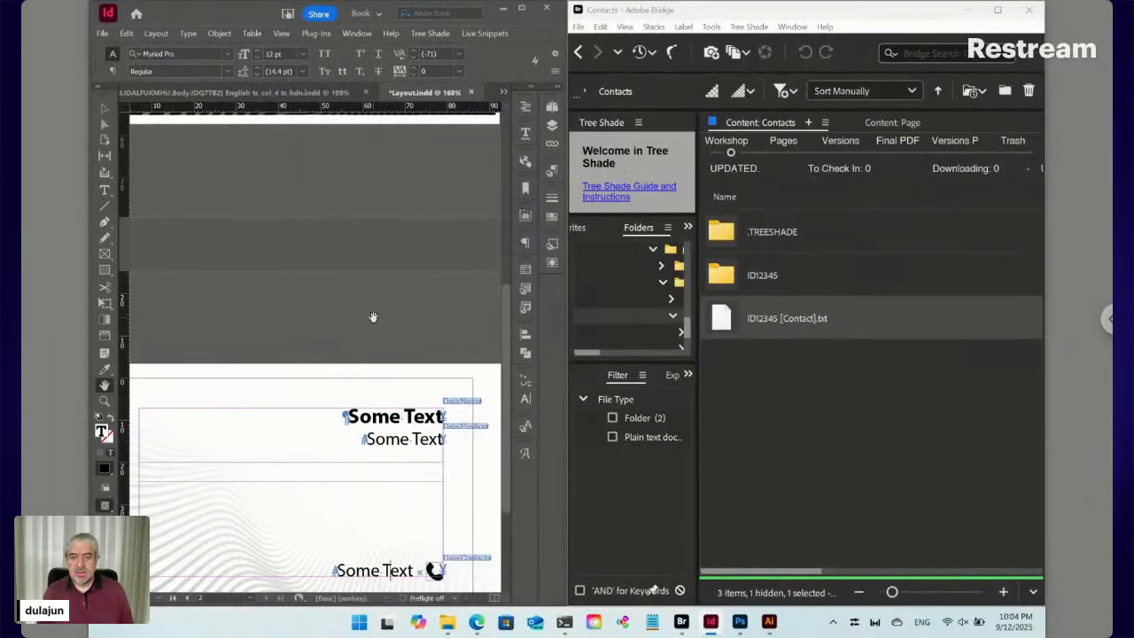
pyautogui.scroll(5, 374, 318)
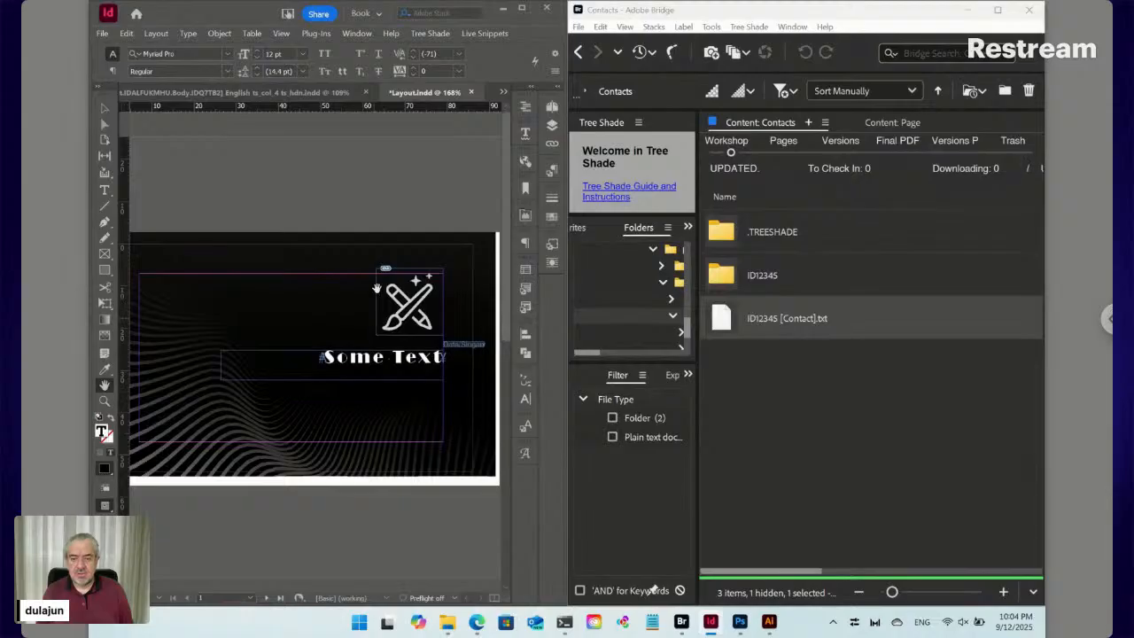
# Save and close Layout.indd, then check it in to create ver01 Layout.pdf
pyautogui.click(472, 92)
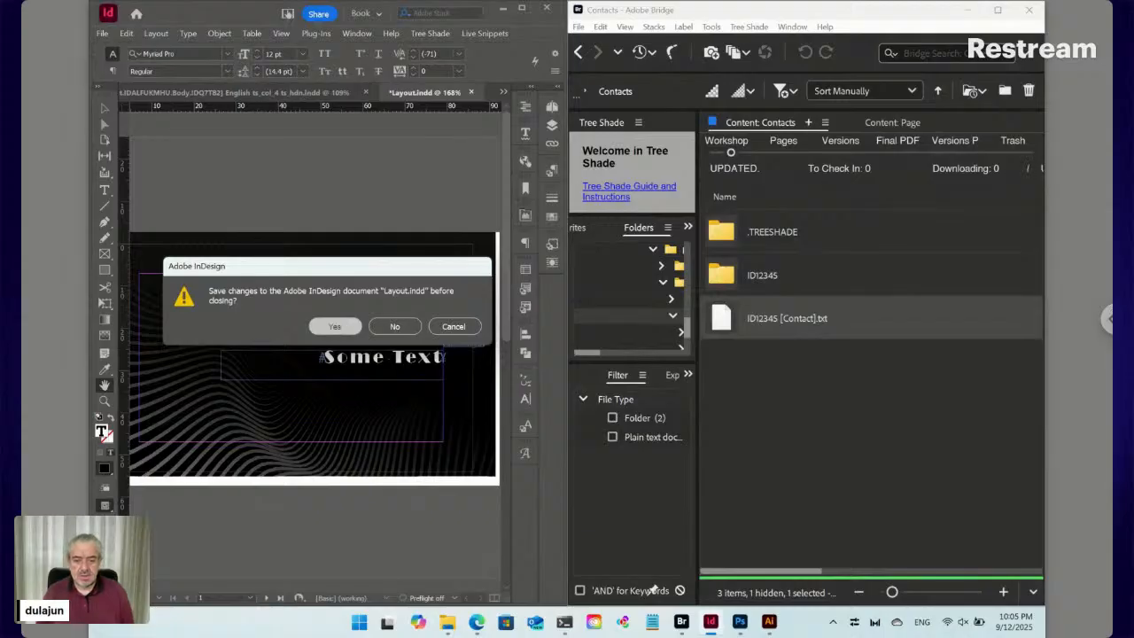
pyautogui.click(335, 326)
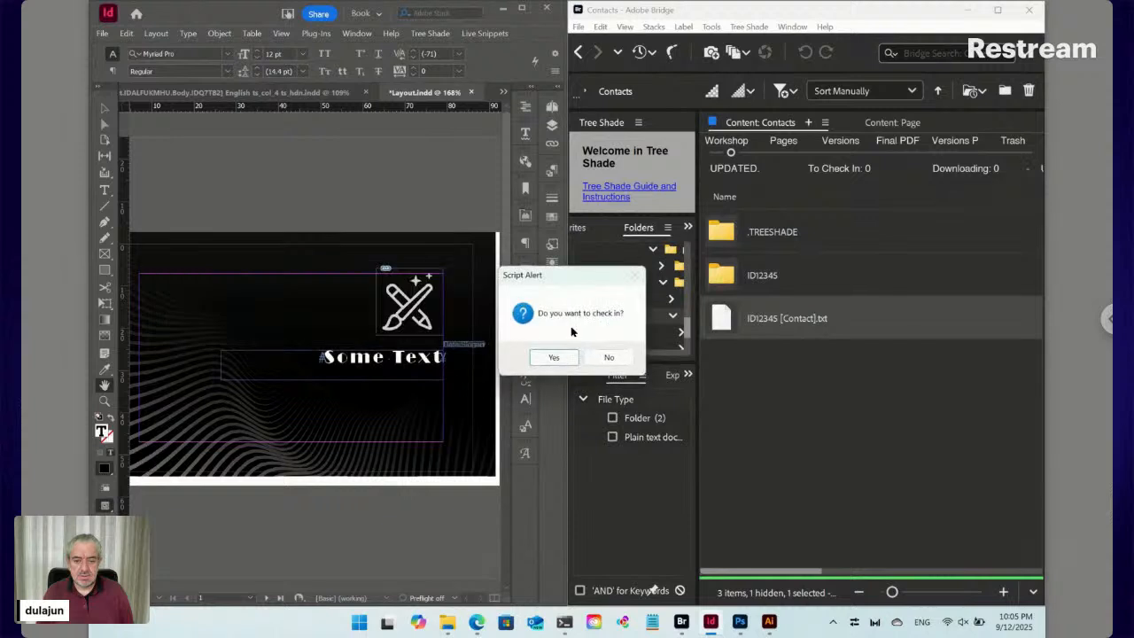
pyautogui.click(553, 357)
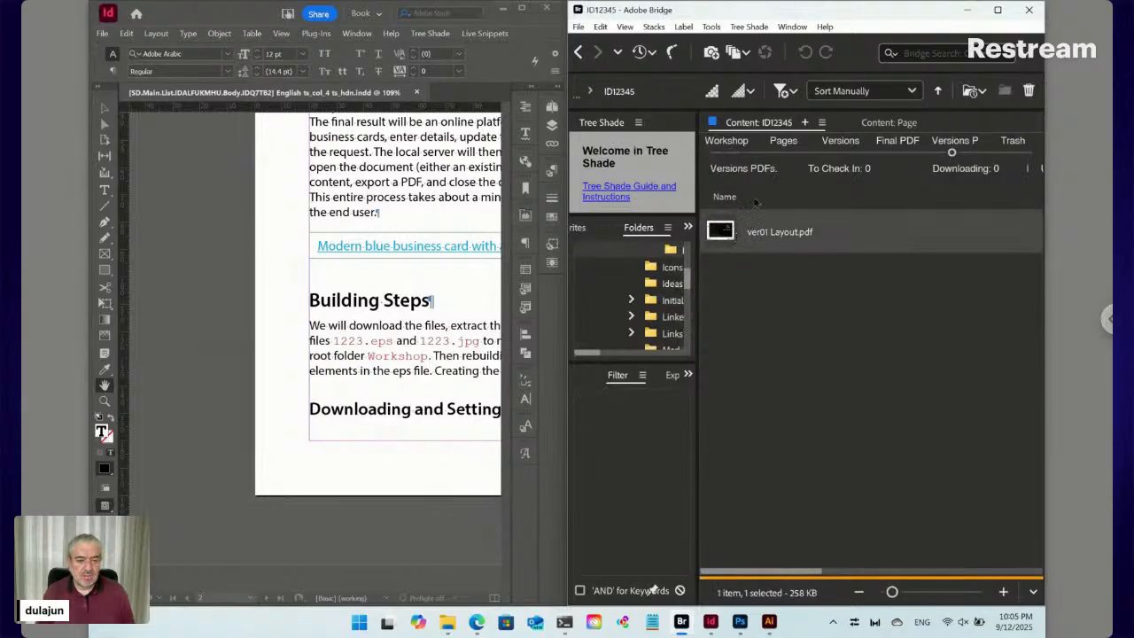
# Reopen Layout.indd from the Workshop folder and browse the File > Adobe PDF Presets list
pyautogui.click(730, 147)
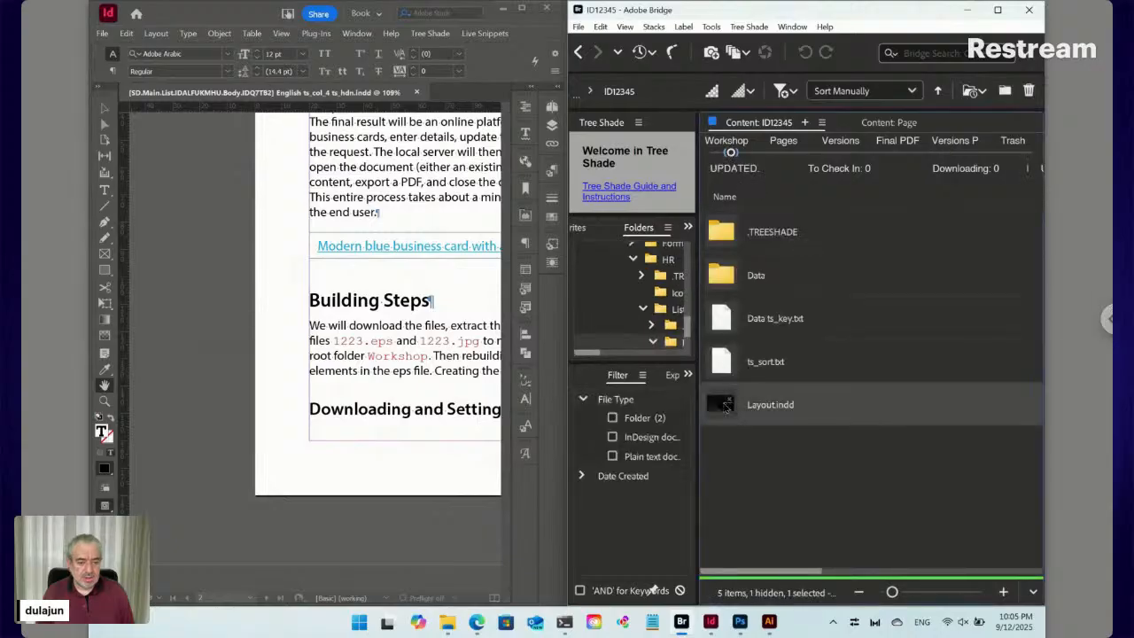
pyautogui.click(387, 290)
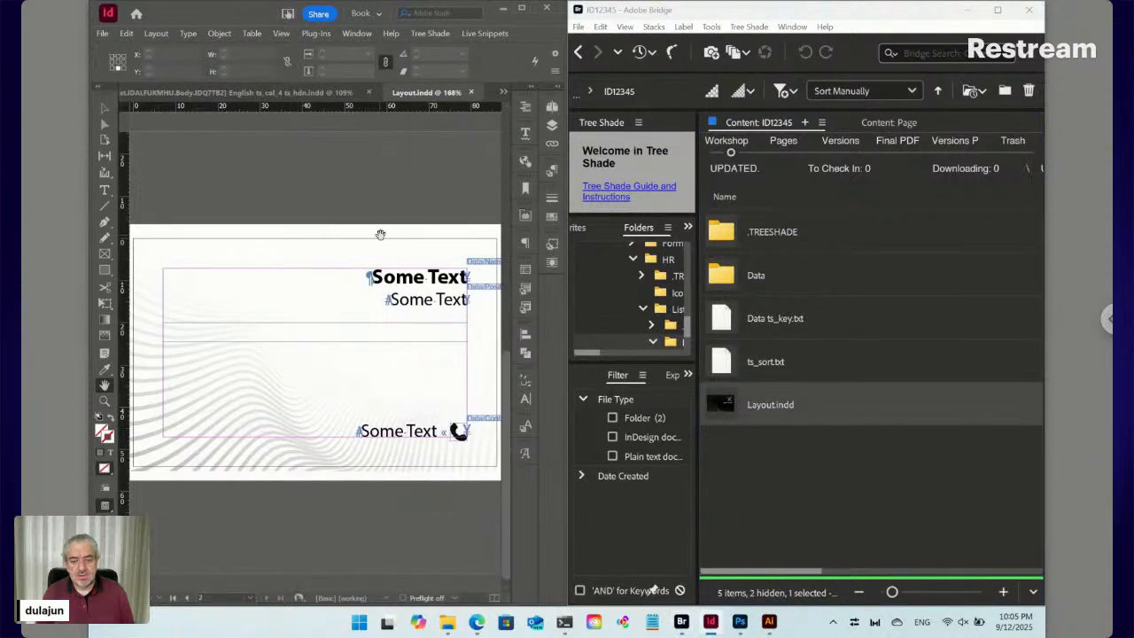
pyautogui.click(427, 34)
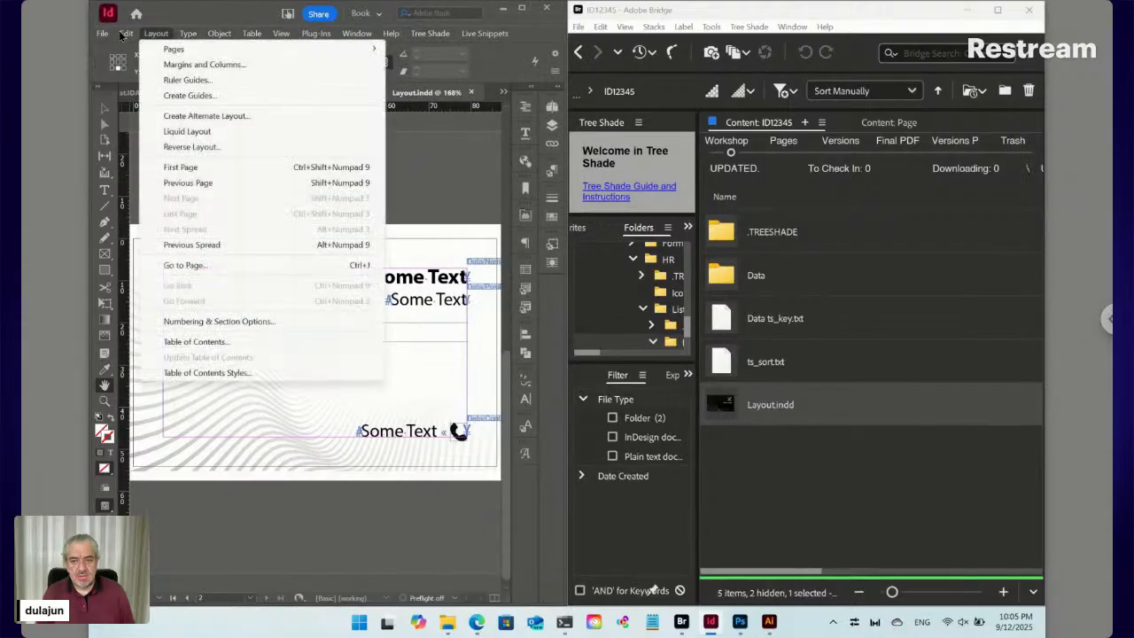
pyautogui.moveTo(103, 34)
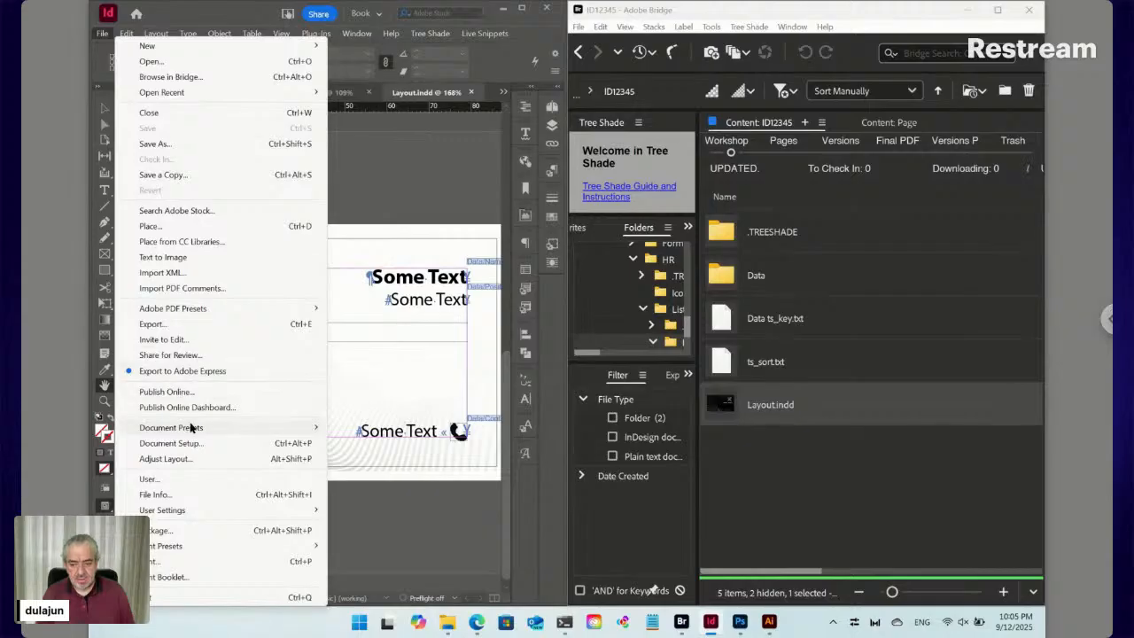
pyautogui.moveTo(192, 430)
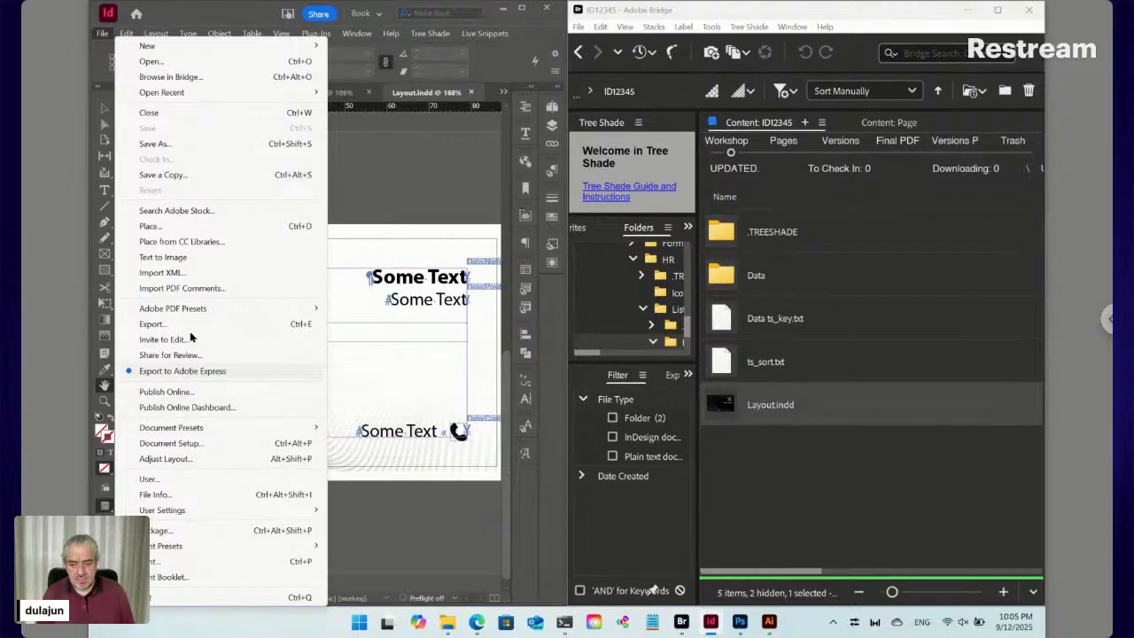
pyautogui.moveTo(199, 314)
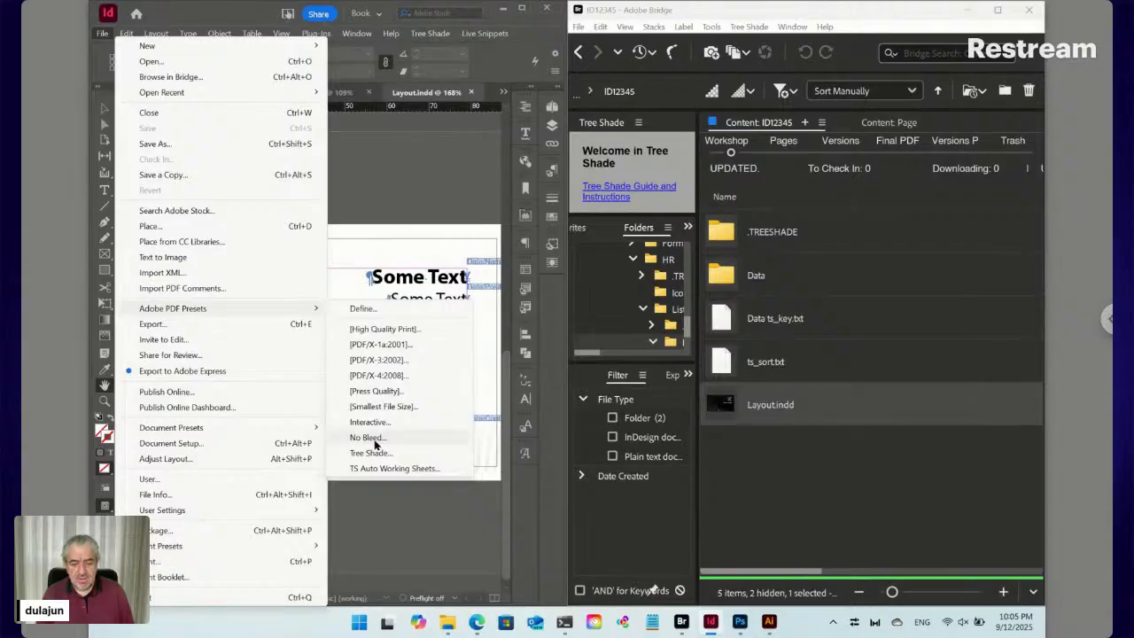
# Set the Tree Shade auto-export PDF preset to 'No Bleed' and confirm checking in Layout.indd
pyautogui.click(431, 34)
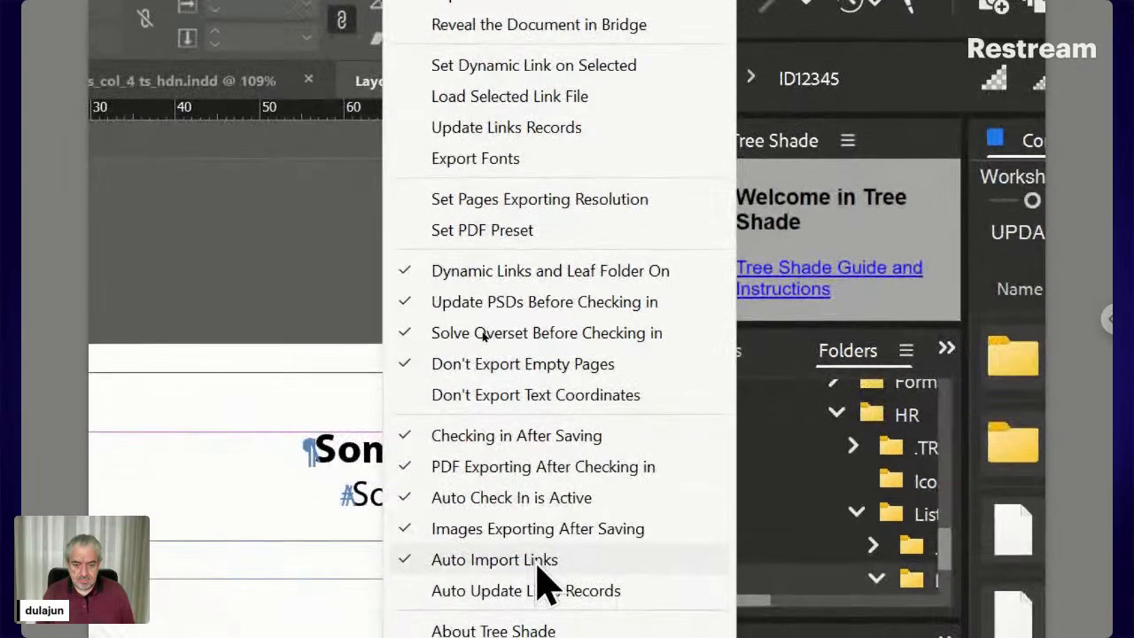
pyautogui.click(521, 236)
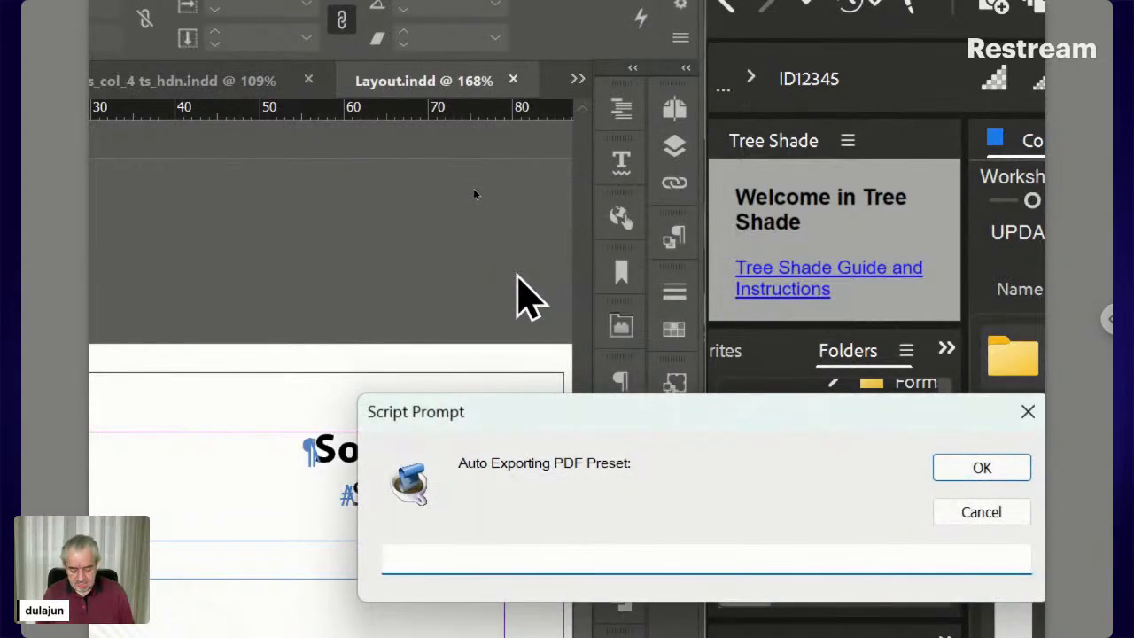
pyautogui.write('No Bleed')
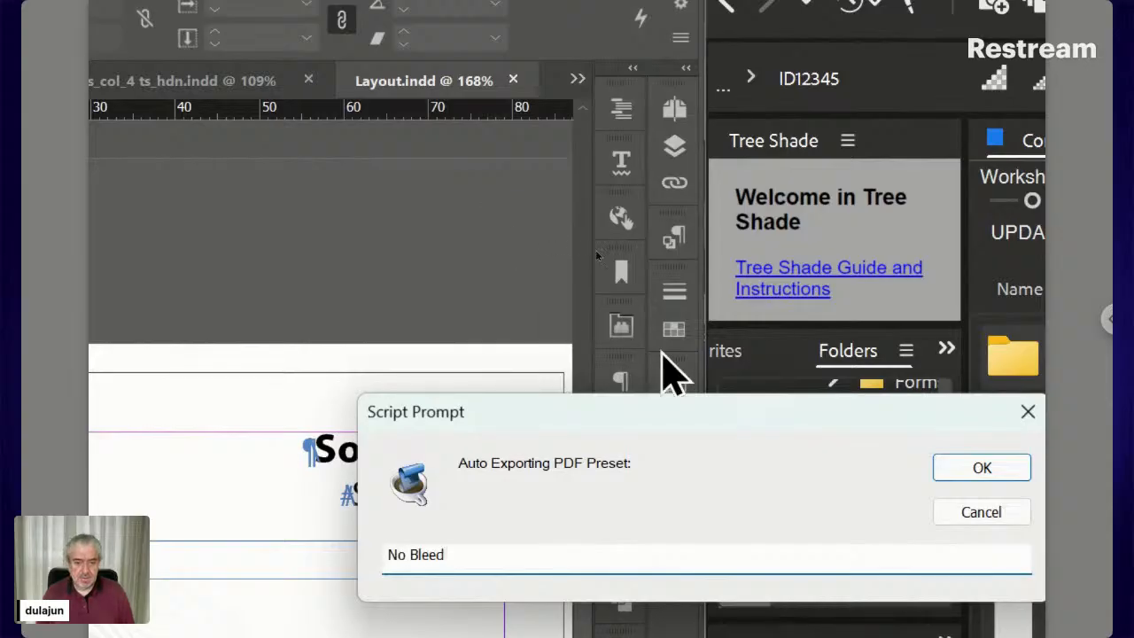
pyautogui.click(930, 466)
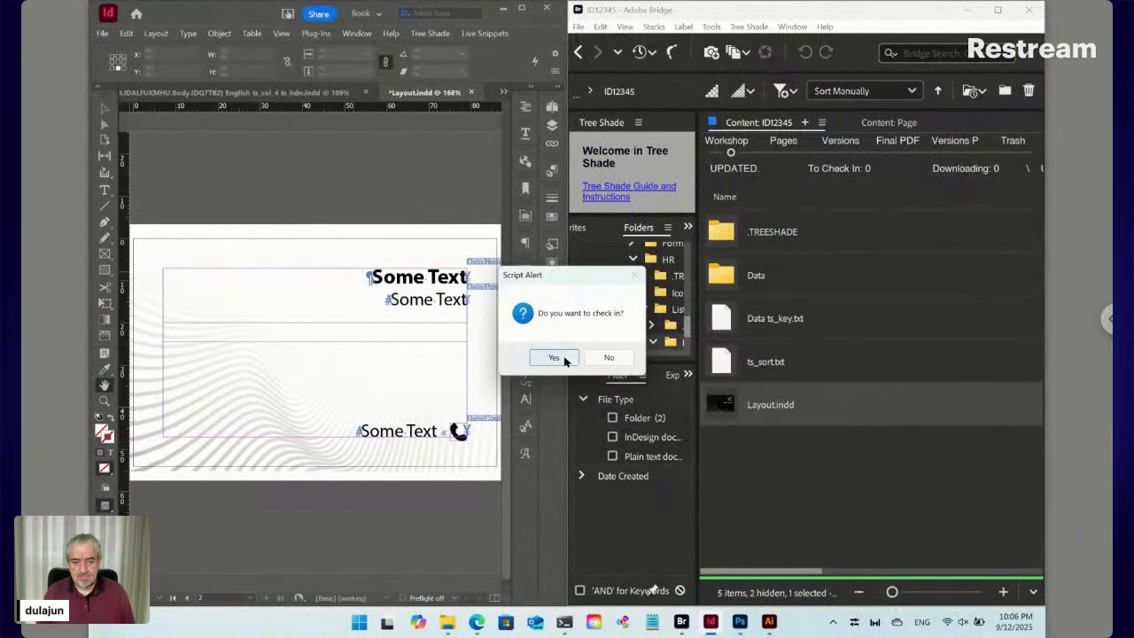
pyautogui.click(514, 388)
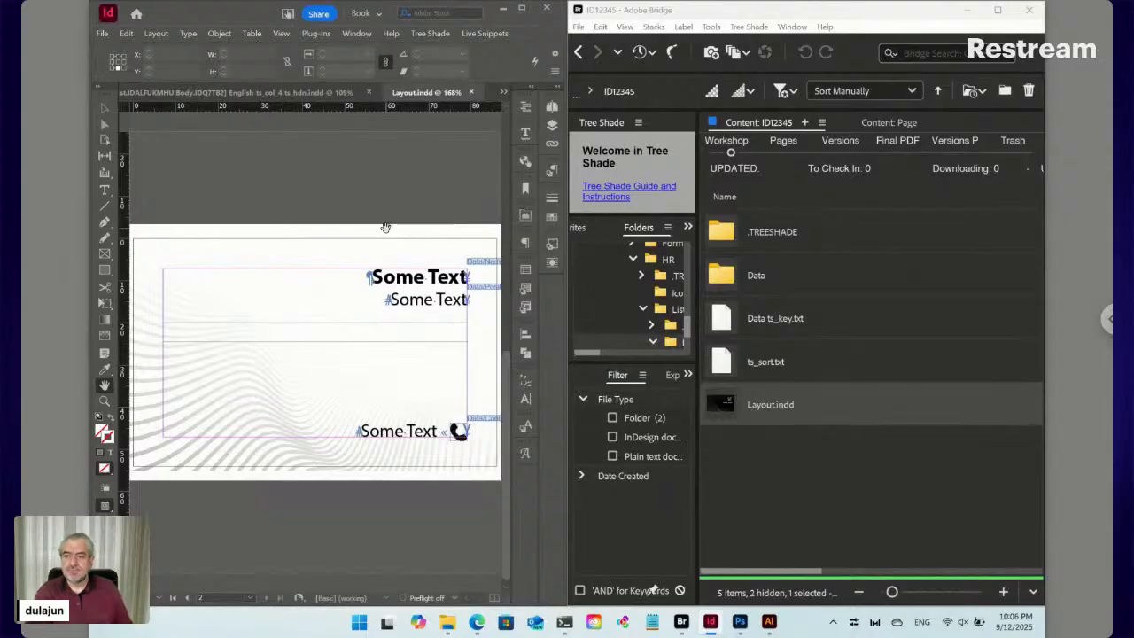
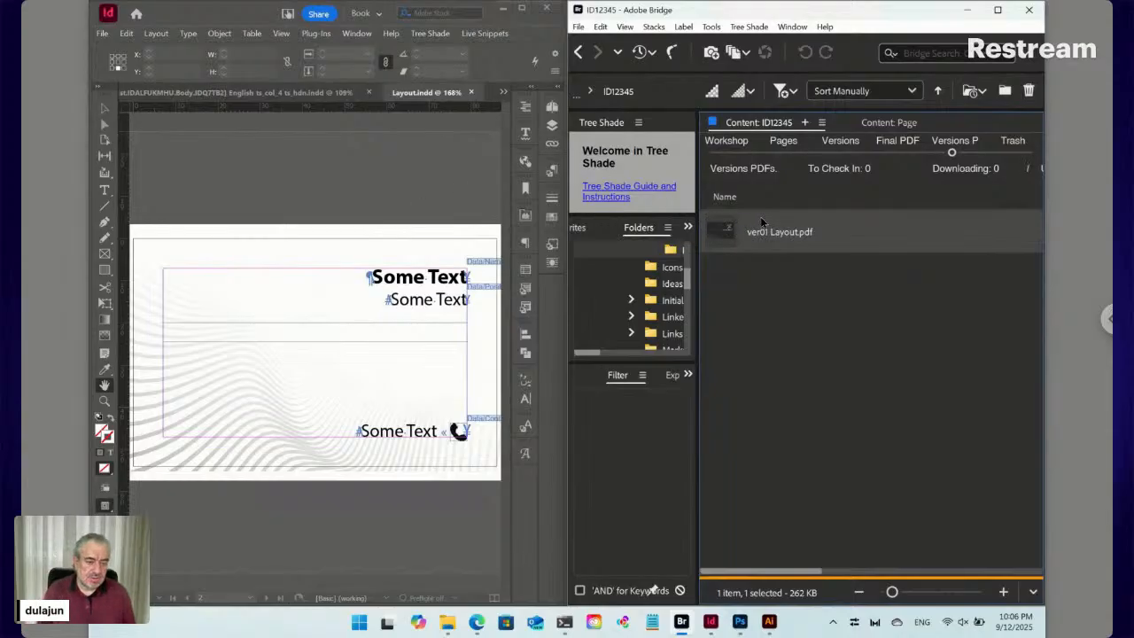
# Maximize Bridge, check Versions PDFs, return to the ID12345 Workshop folder and snap Bridge right
pyautogui.click(998, 13)
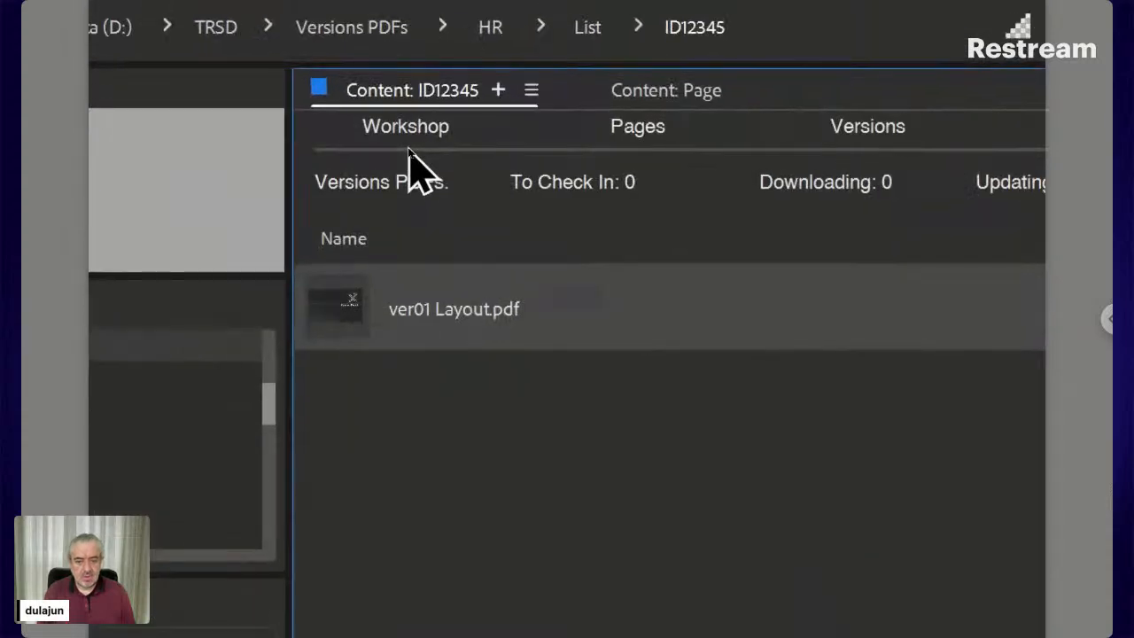
pyautogui.click(408, 148)
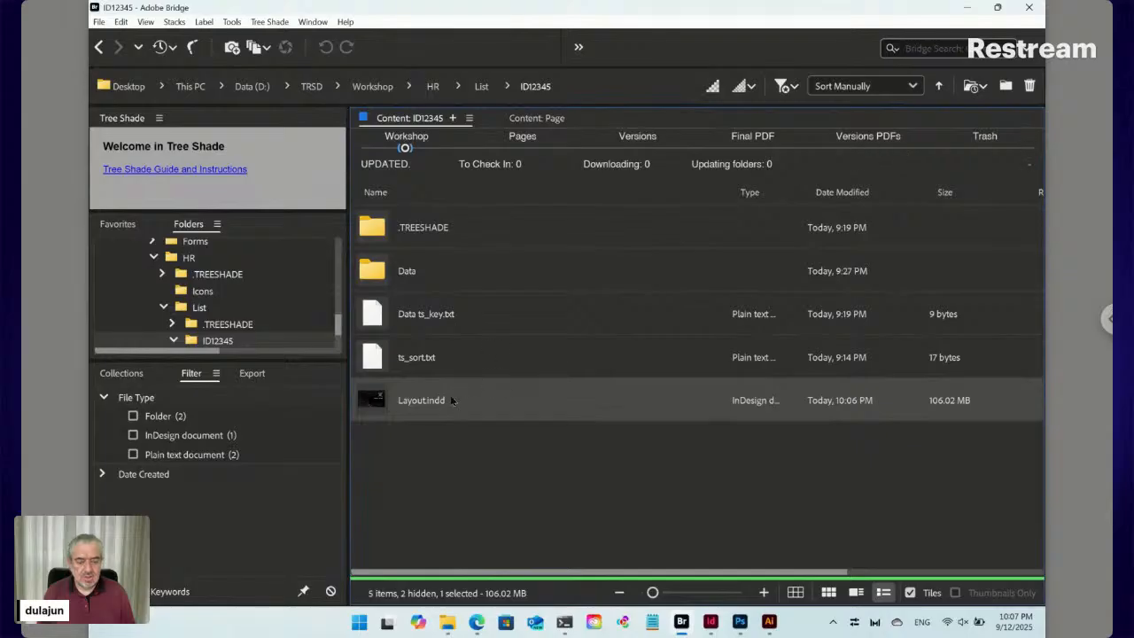
pyautogui.click(873, 148)
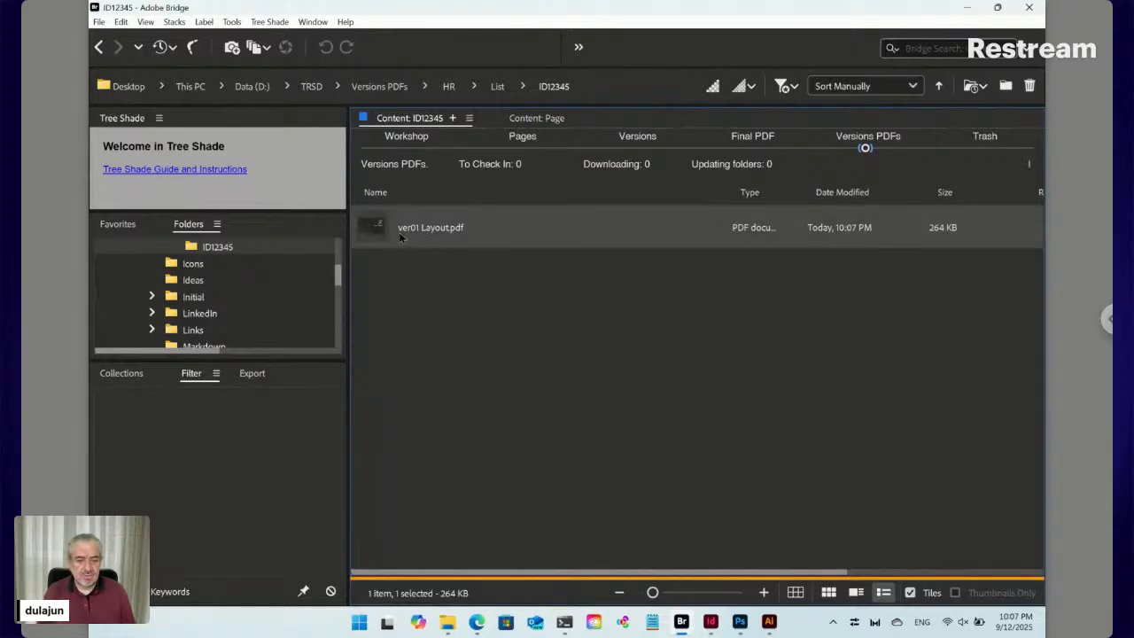
pyautogui.click(407, 149)
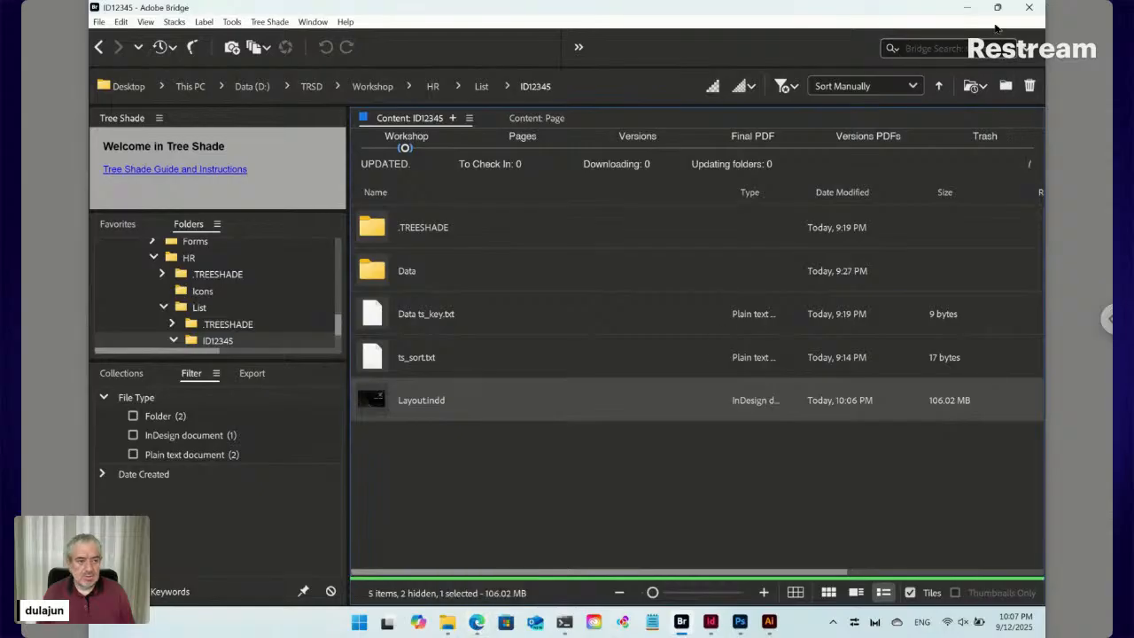
pyautogui.moveTo(998, 7)
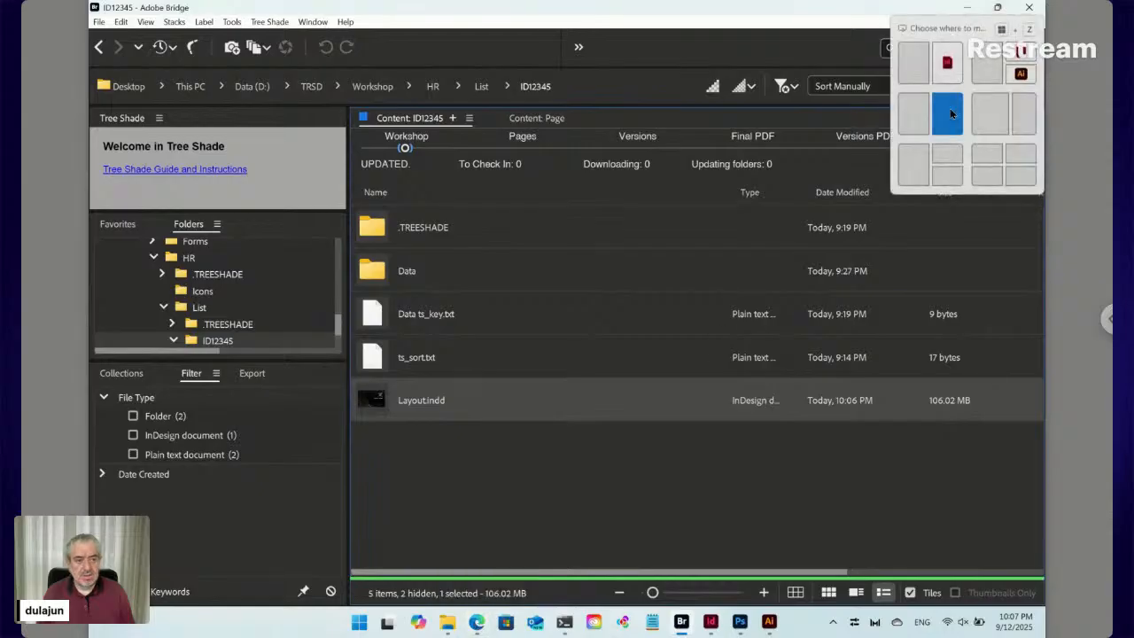
pyautogui.click(950, 108)
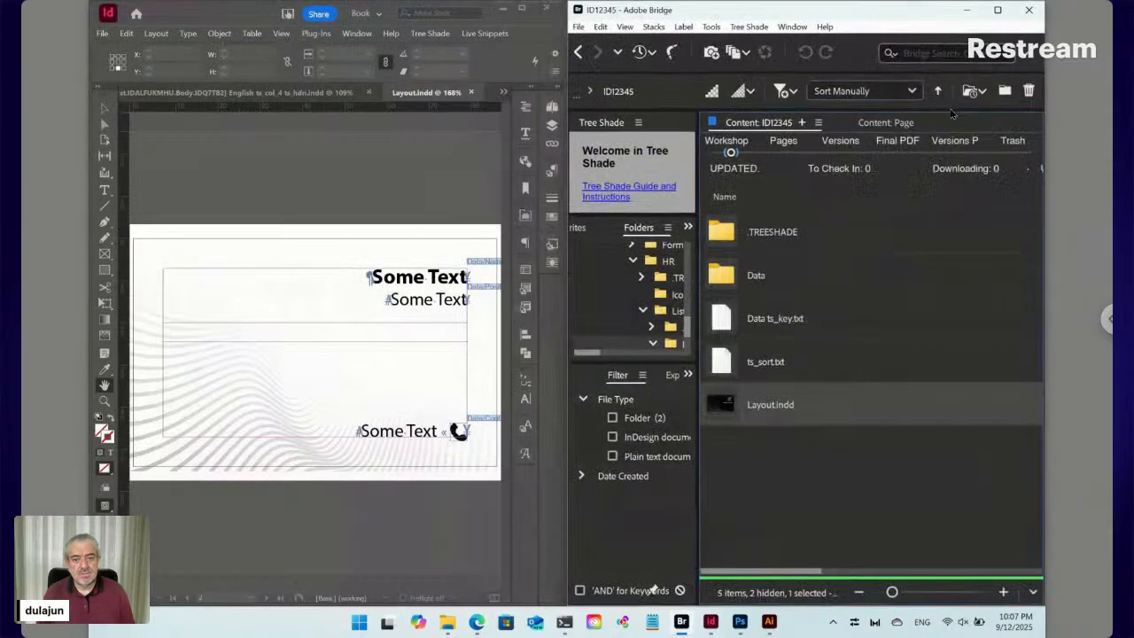
# Close the ID12345 form tab in Edge and reload the HR template list
pyautogui.click(476, 623)
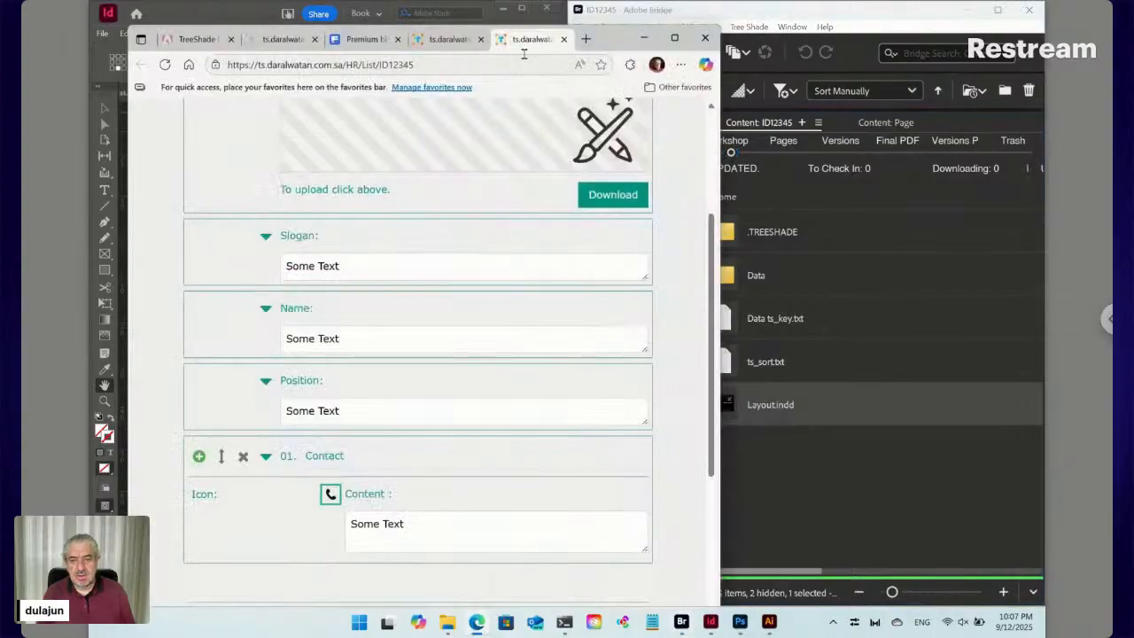
pyautogui.click(562, 40)
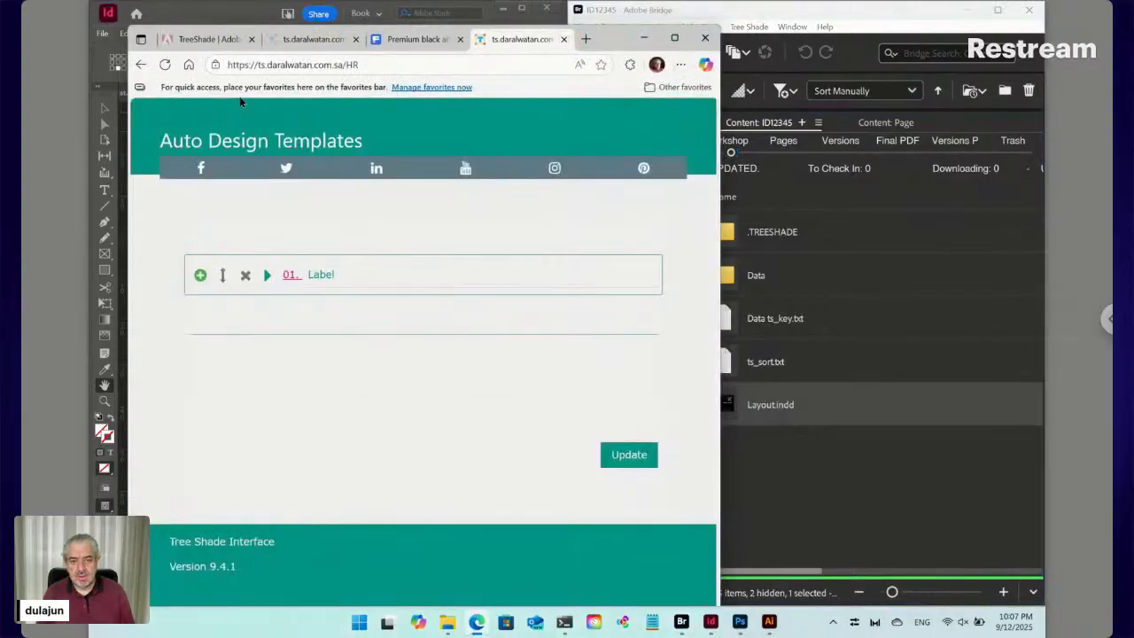
pyautogui.click(165, 65)
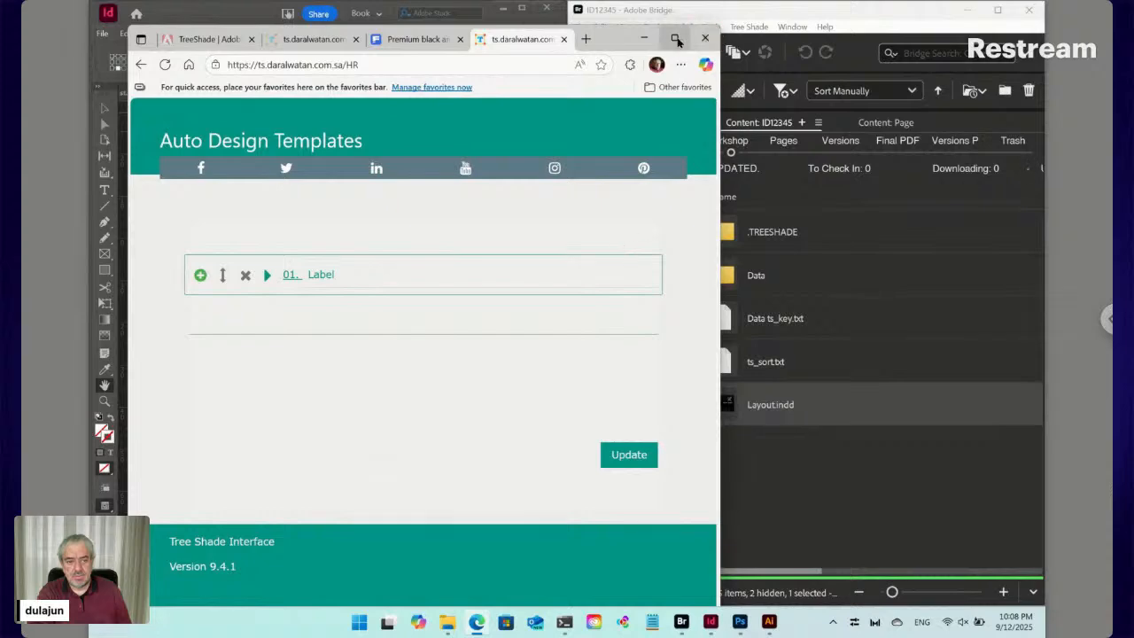
# Snap Edge to the left half, review the ID12345 entry's form, then close it
pyautogui.moveTo(675, 37)
pyautogui.click(634, 95)
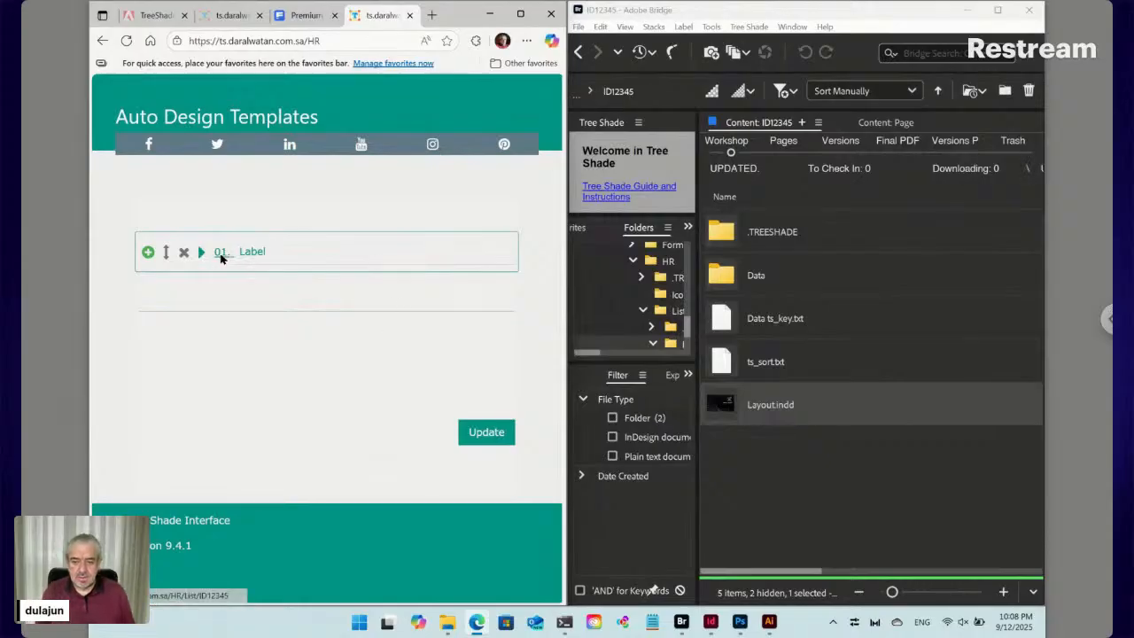
pyautogui.click(220, 253)
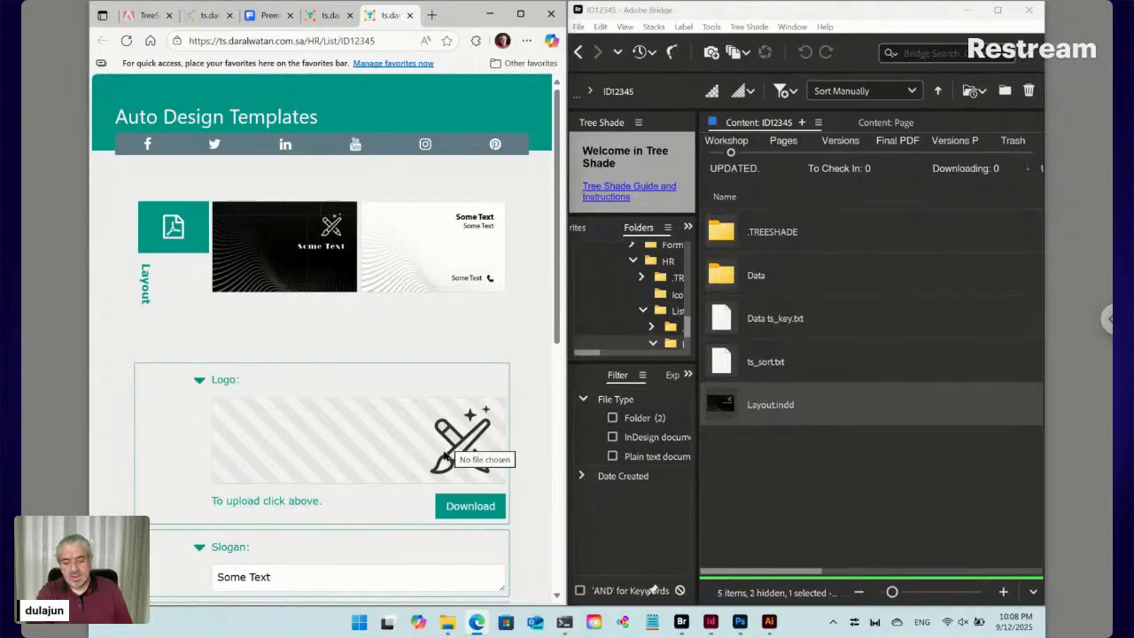
pyautogui.scroll(-3, 448, 451)
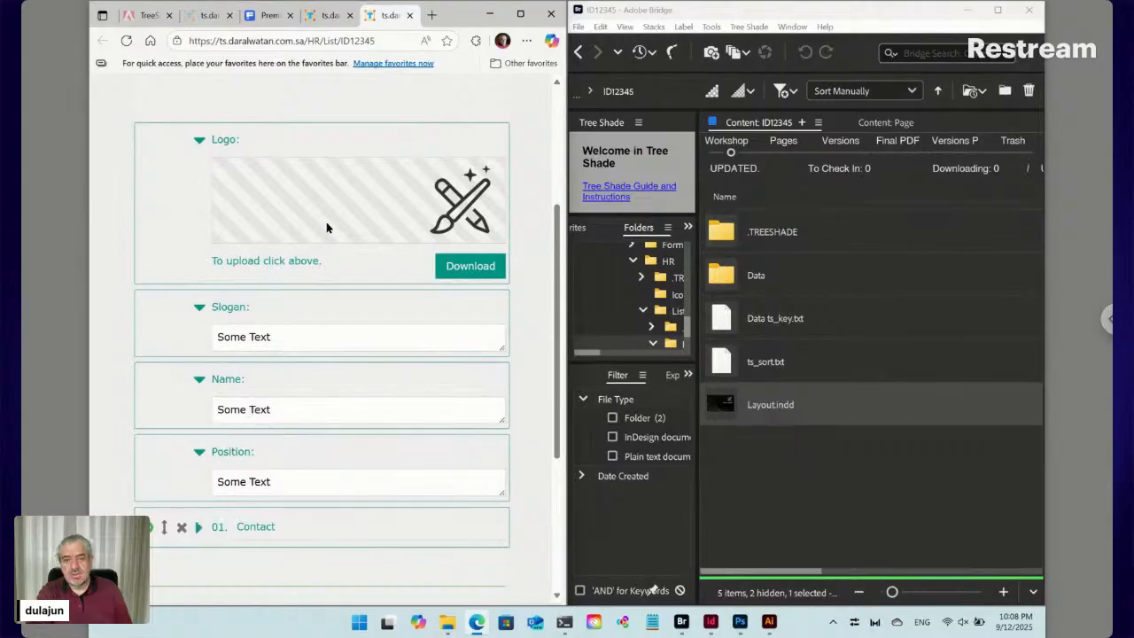
pyautogui.click(410, 15)
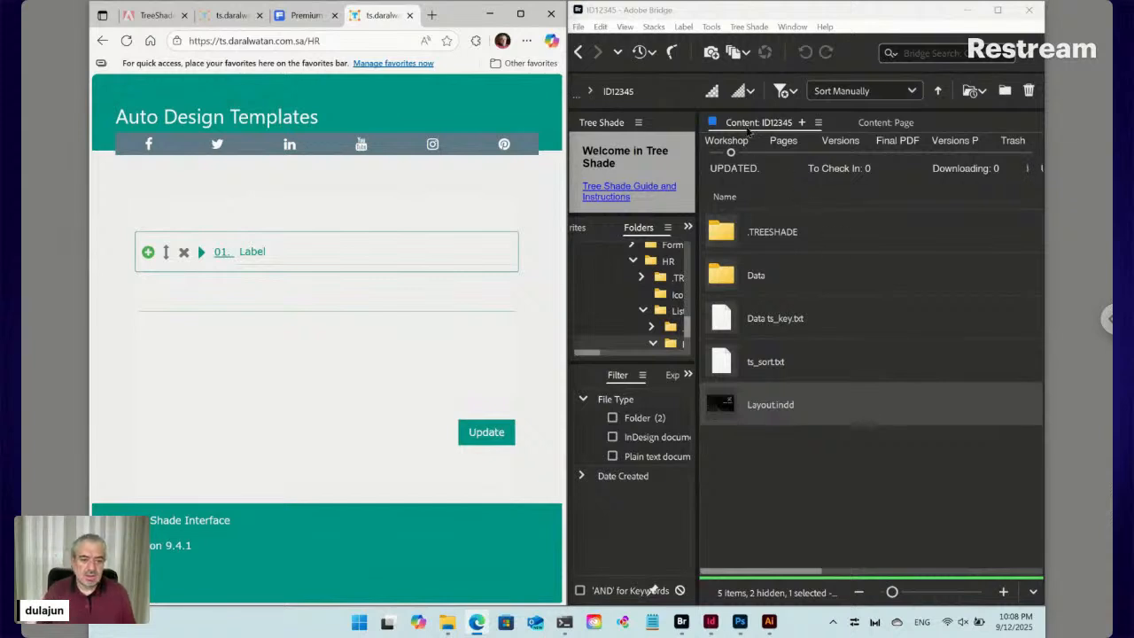
# Return Bridge to the Workshop folder contents and maximize its window
pyautogui.click(710, 15)
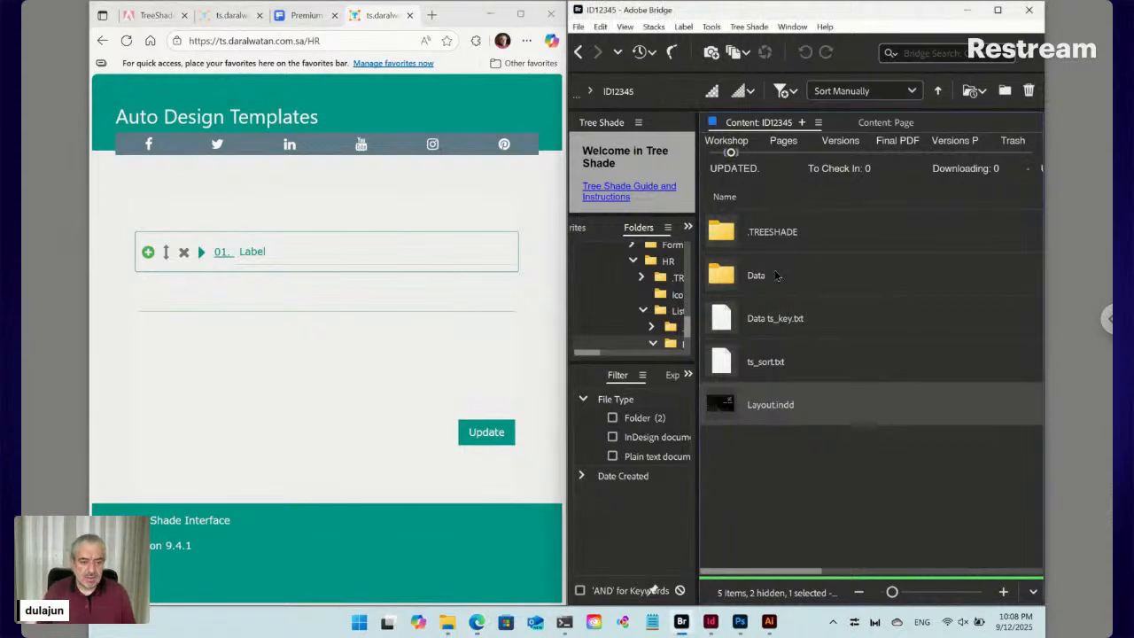
pyautogui.click(578, 51)
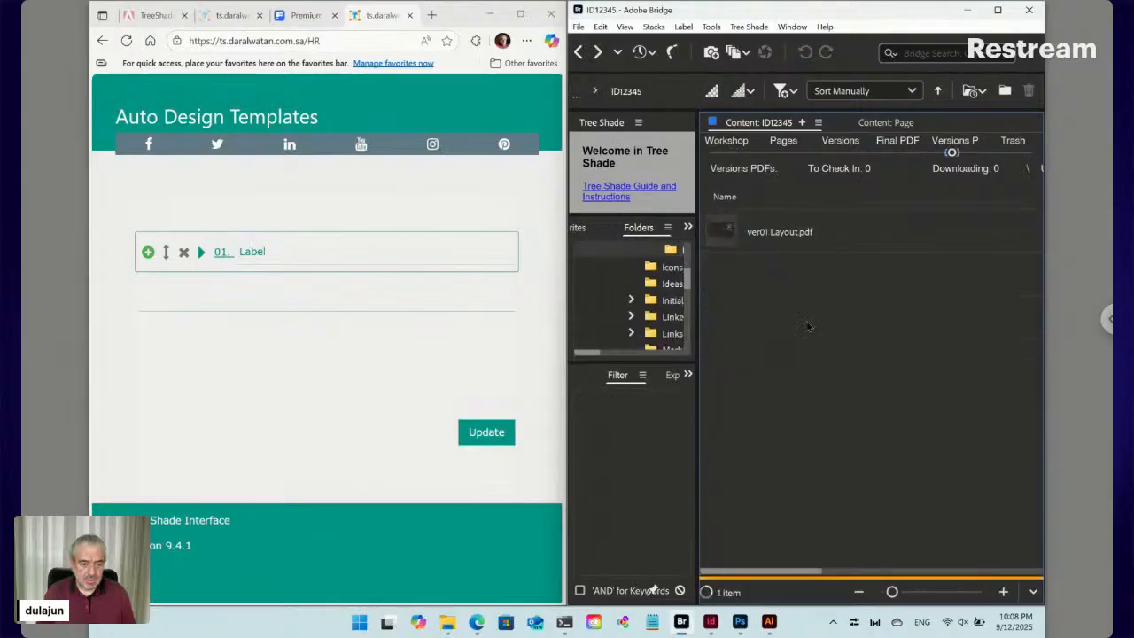
pyautogui.click(732, 154)
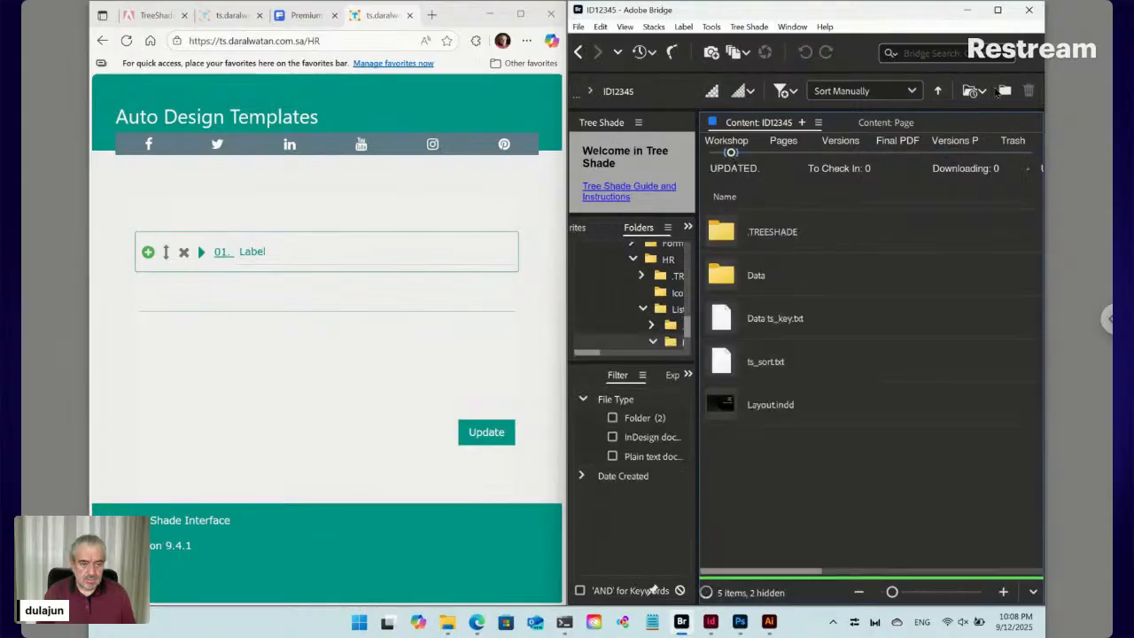
pyautogui.click(997, 12)
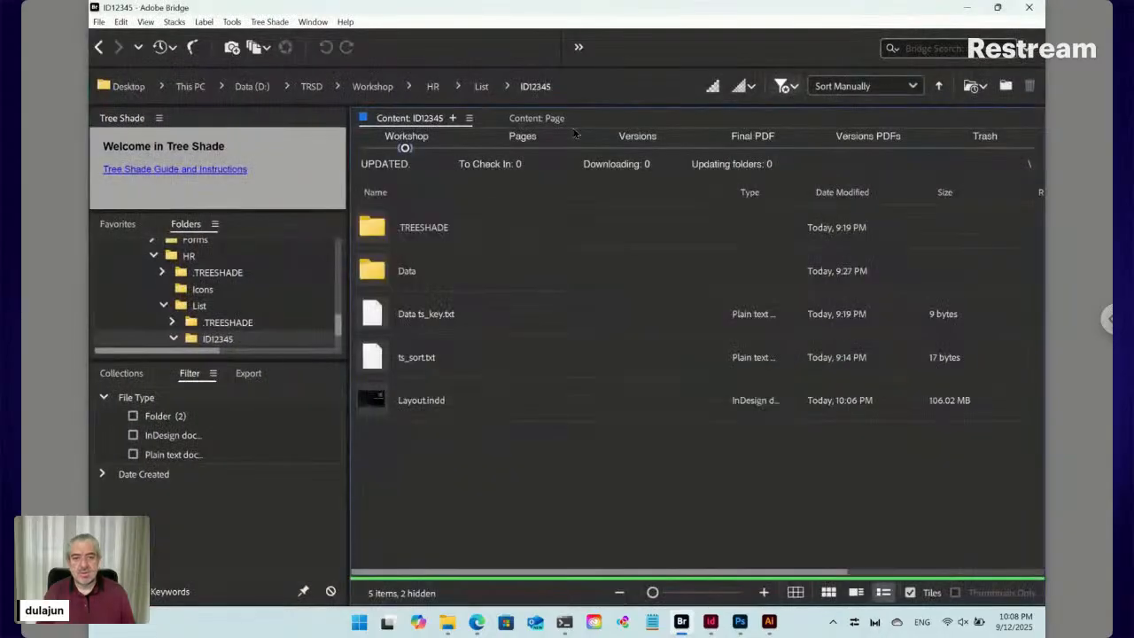
# Rename 'ID12345 [Label].txt' in the List folder to 'ID12345 ts_ro [Label].txt'
pyautogui.click(482, 86)
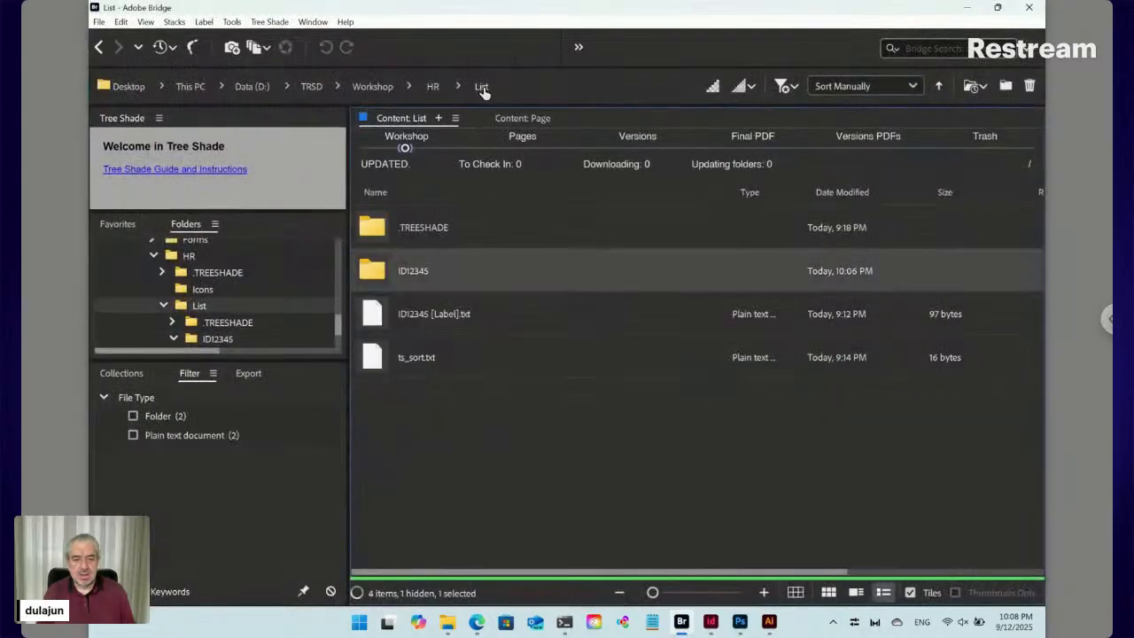
pyautogui.click(439, 321)
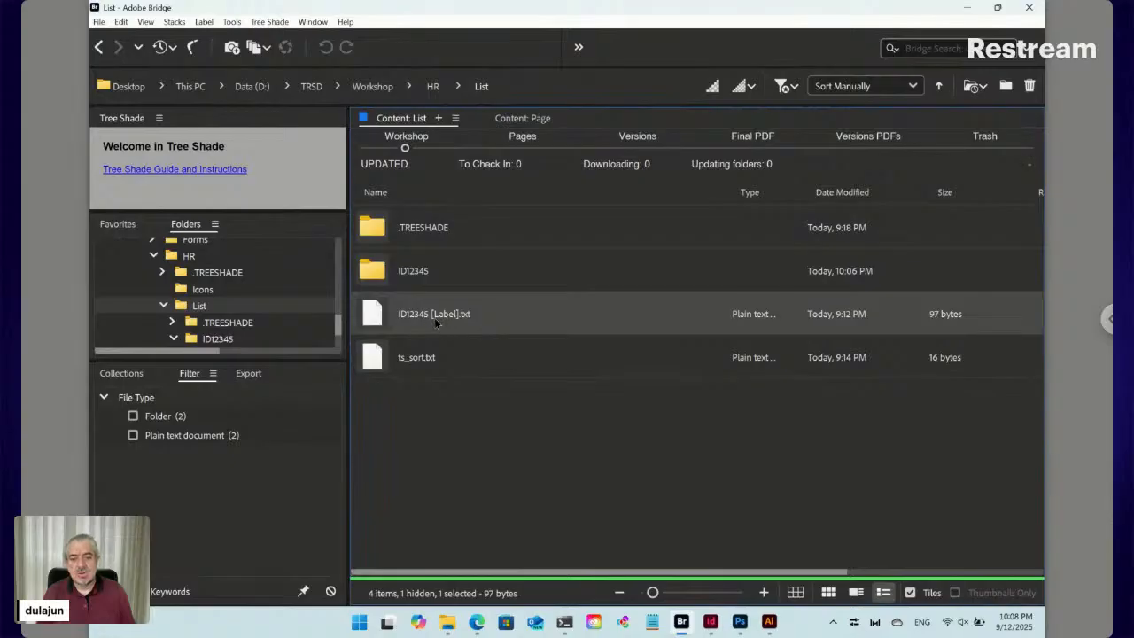
pyautogui.click(430, 315)
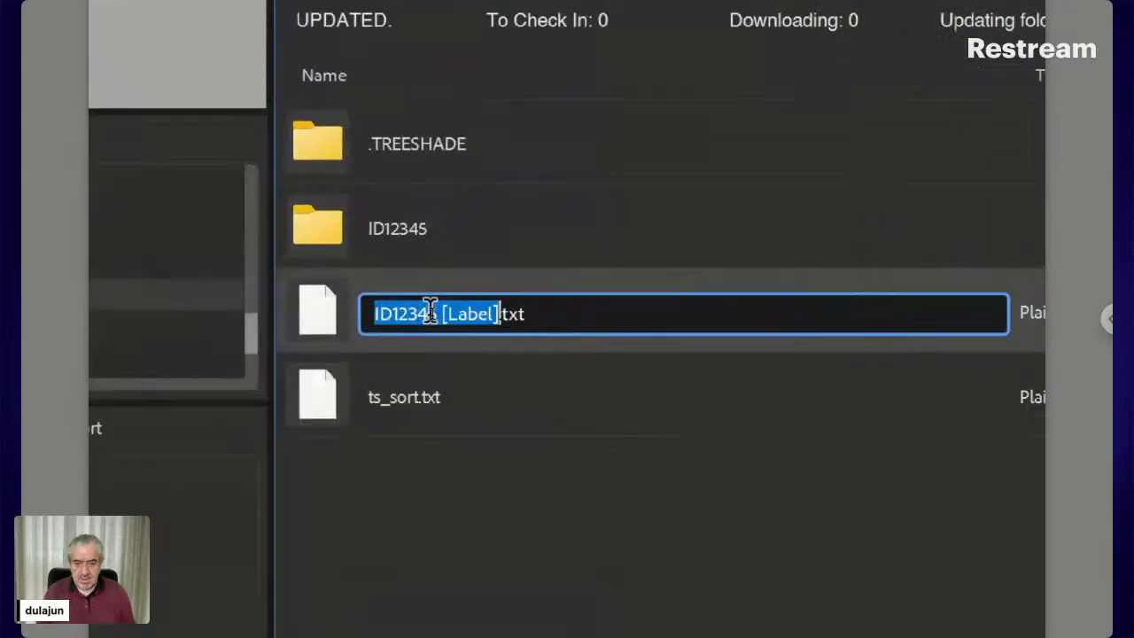
pyautogui.click(434, 313)
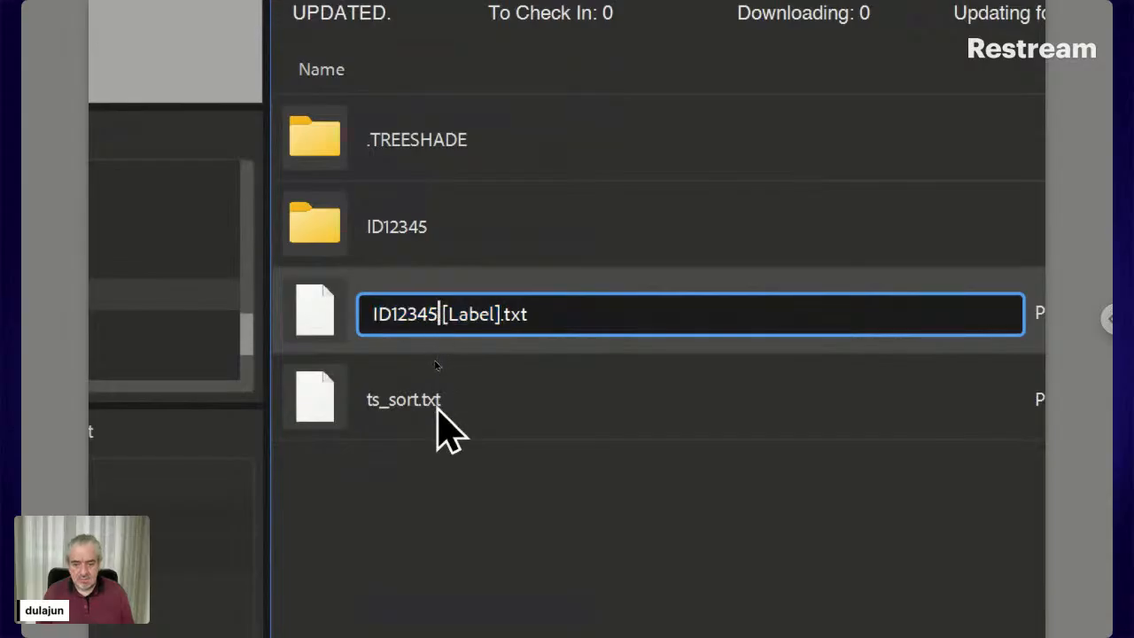
pyautogui.write('t')
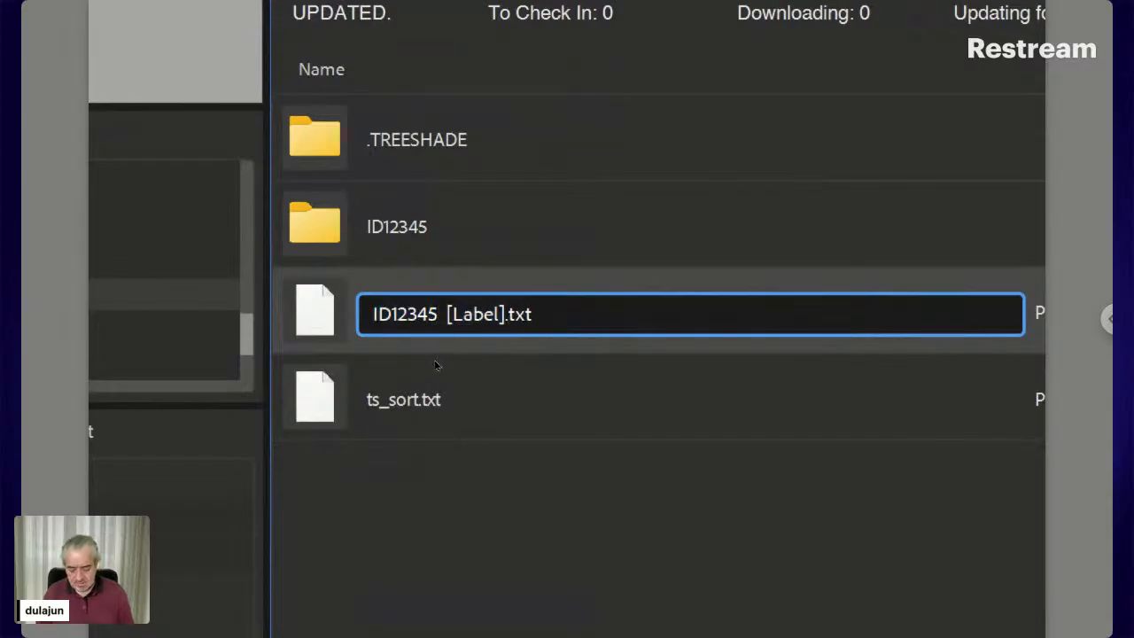
pyautogui.write('s')
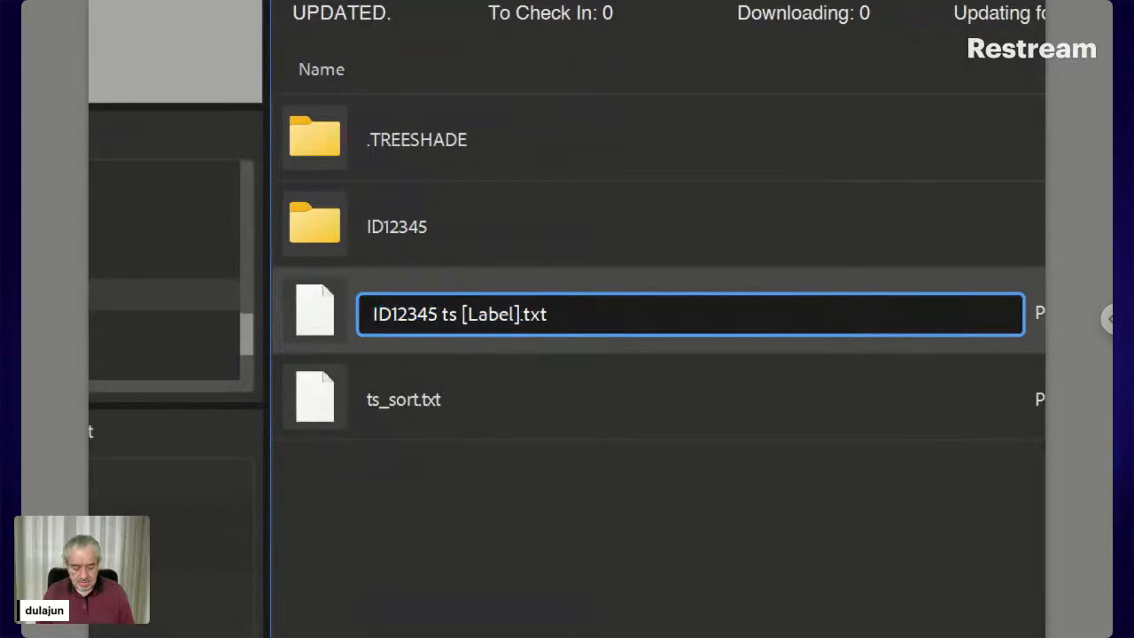
pyautogui.write('_')
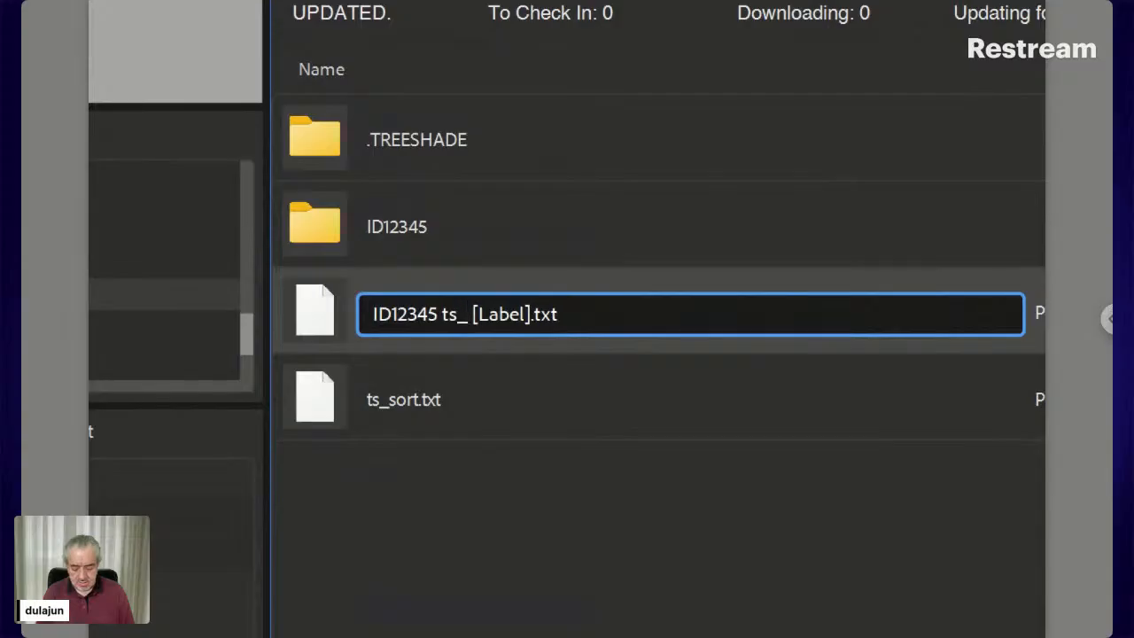
pyautogui.write('ro')
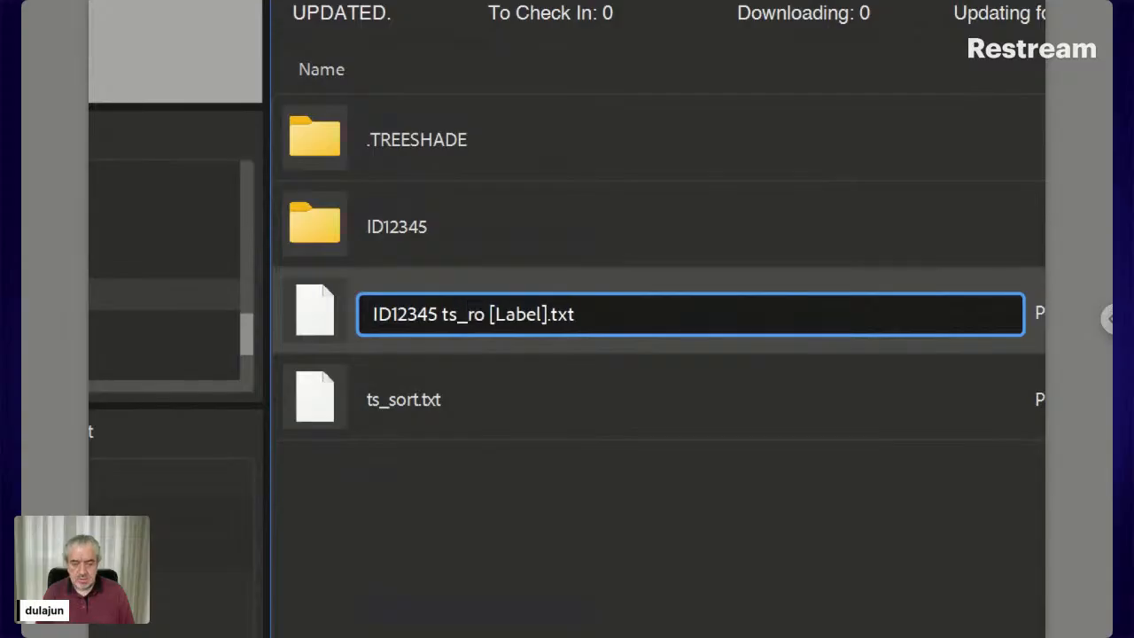
pyautogui.press('Return')
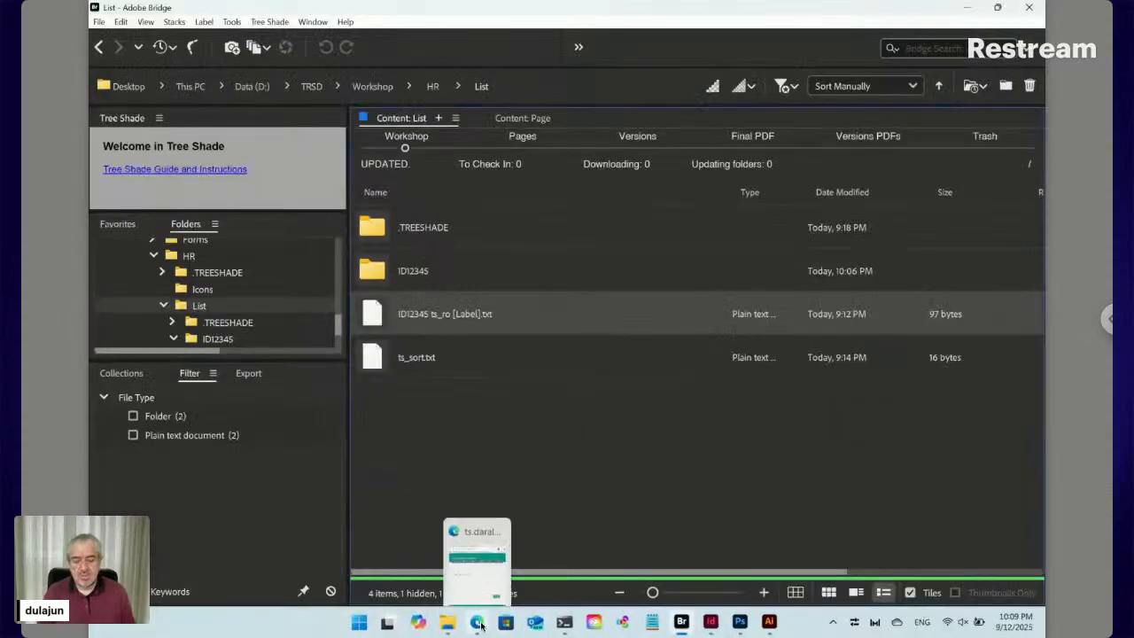
pyautogui.click(479, 625)
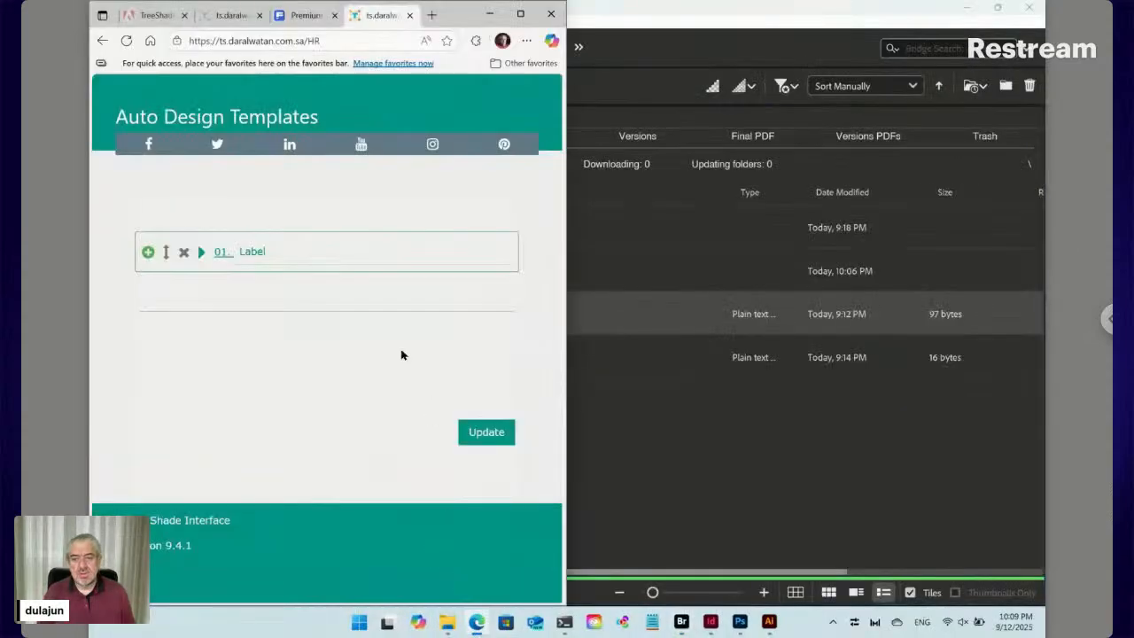
# Reload the template form and add a second Label block beside the first
pyautogui.click(128, 43)
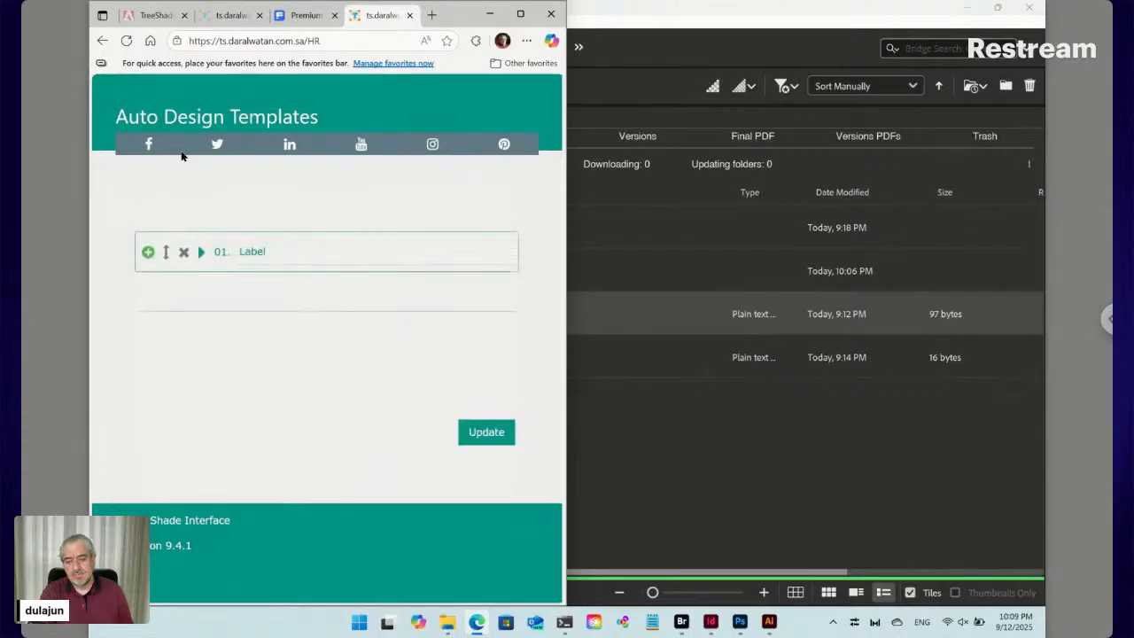
pyautogui.click(243, 250)
pyautogui.click(224, 256)
pyautogui.click(277, 252)
pyautogui.moveTo(269, 254); pyautogui.dragTo(240, 253)
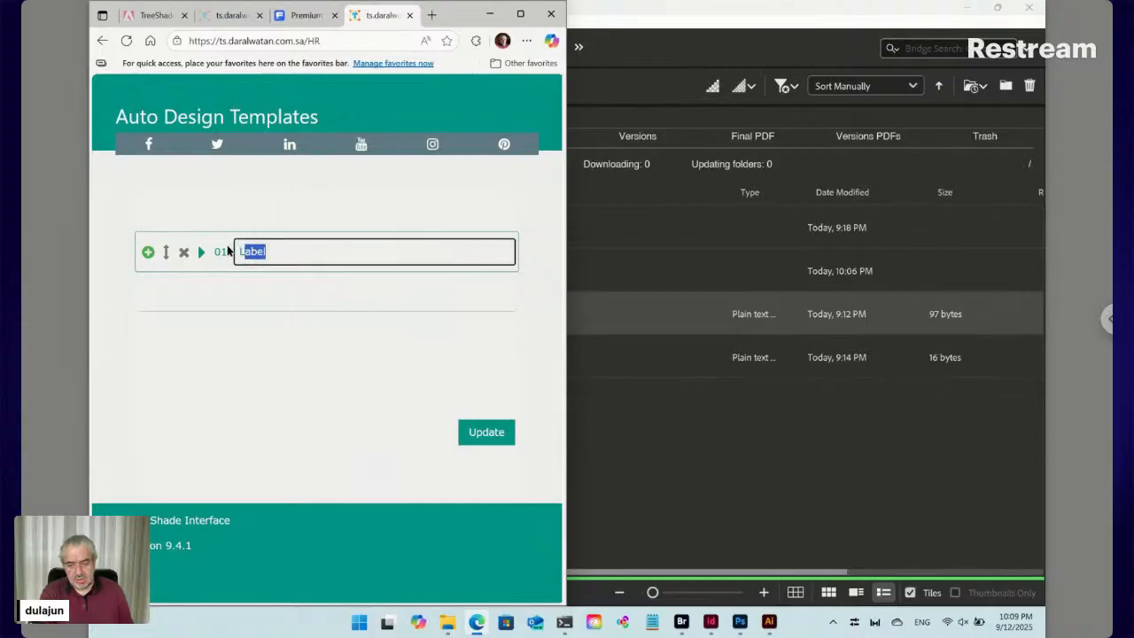
pyautogui.click(148, 252)
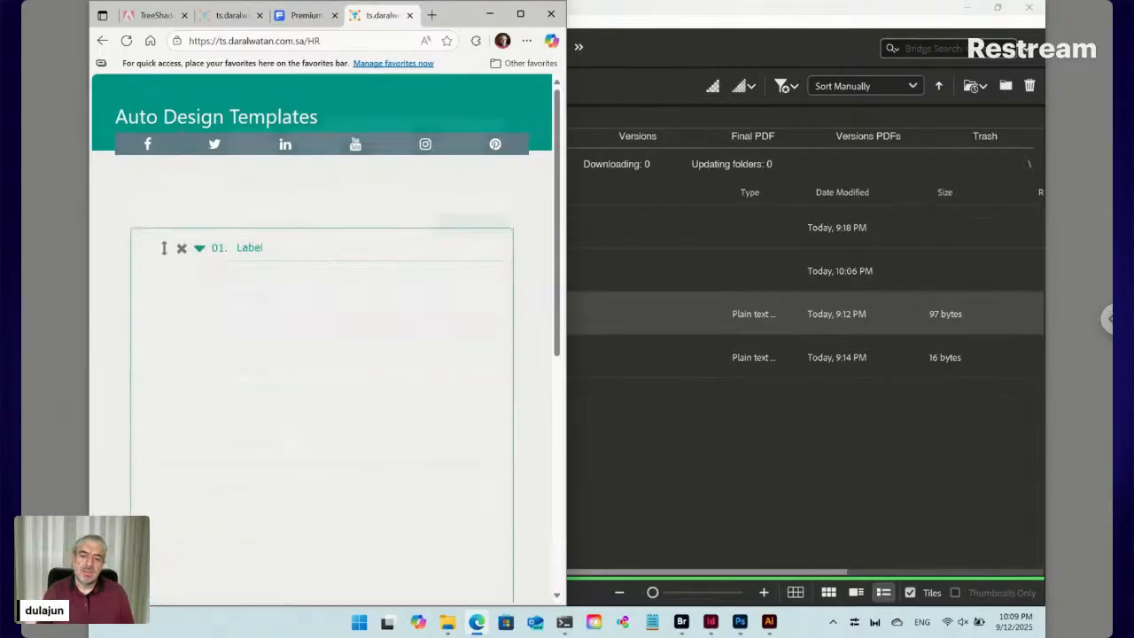
pyautogui.scroll(-5, 127, 312)
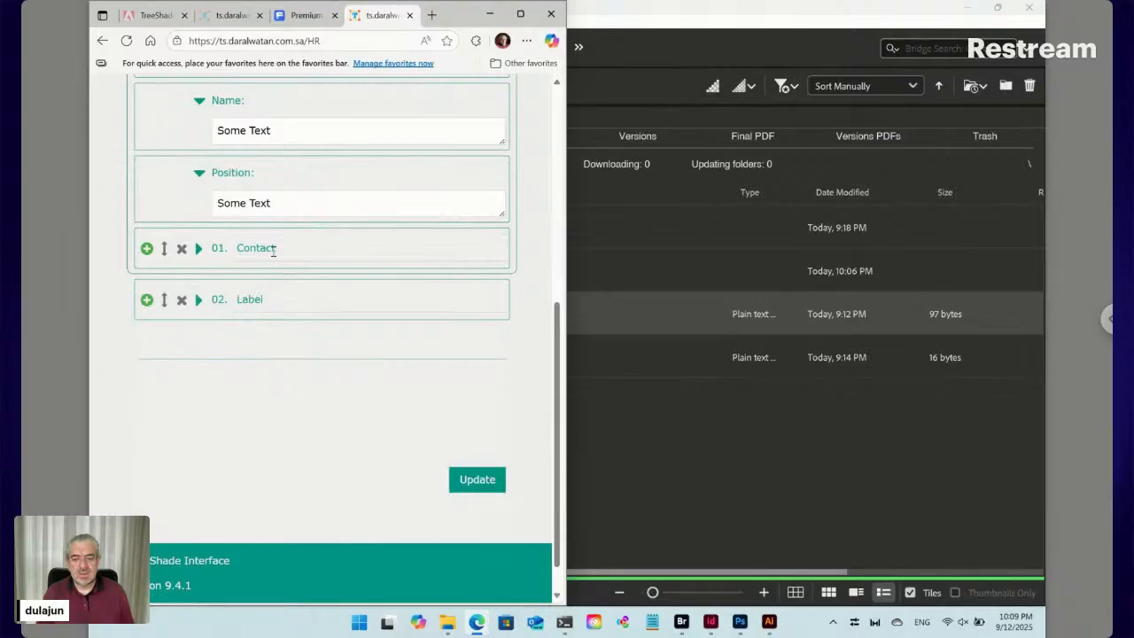
pyautogui.scroll(5, 272, 250)
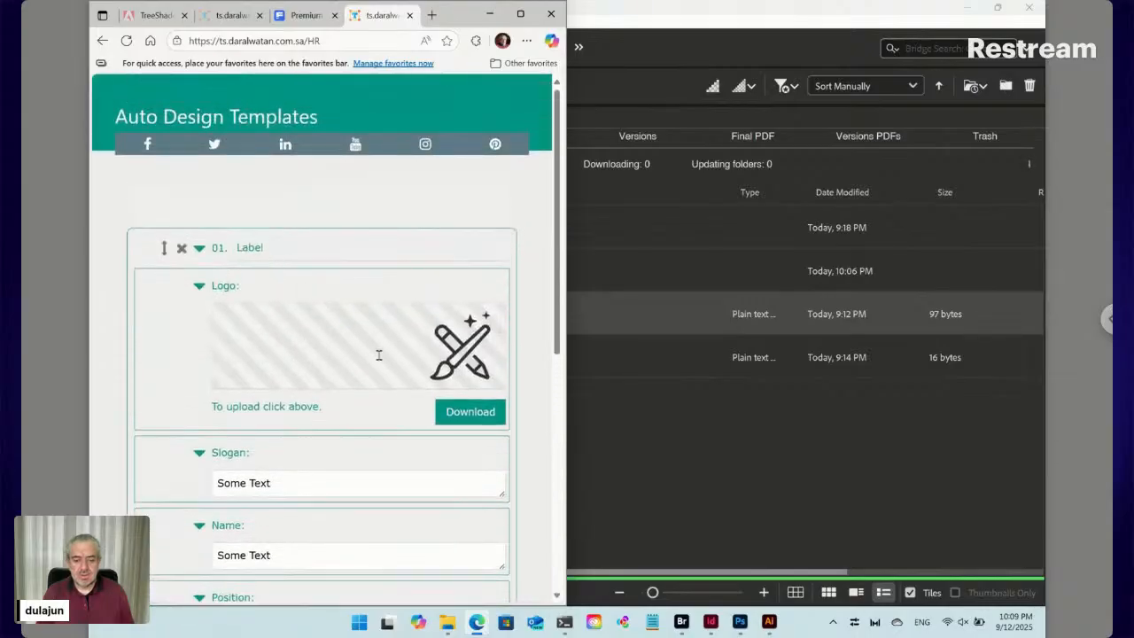
# Load email.png from Downloads as the logo image
pyautogui.click(454, 350)
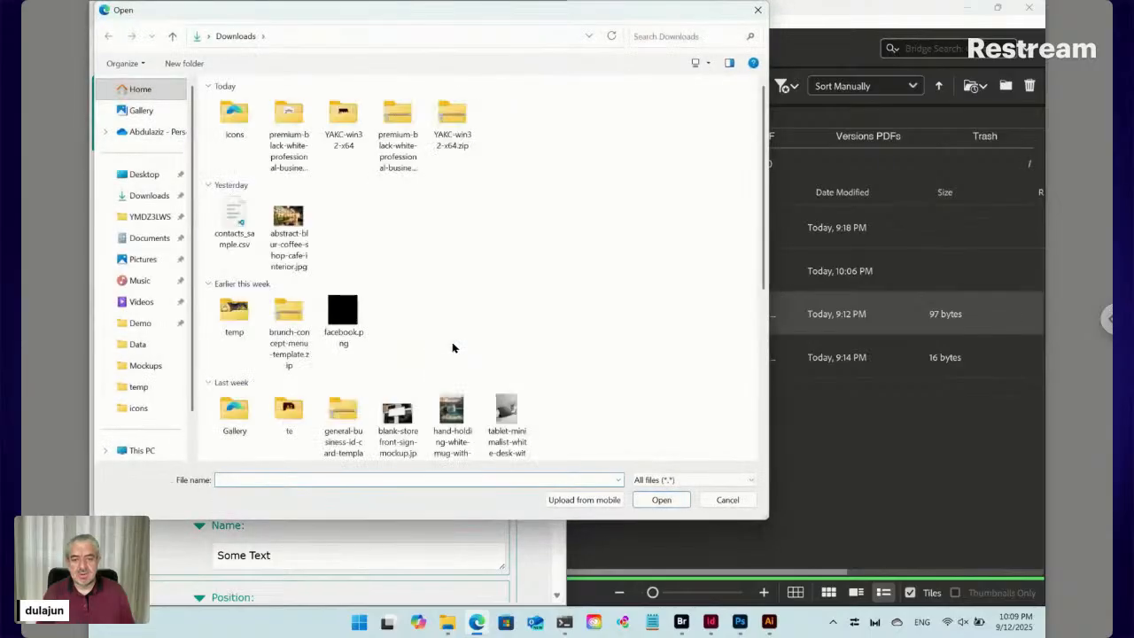
pyautogui.scroll(-3, 461, 350)
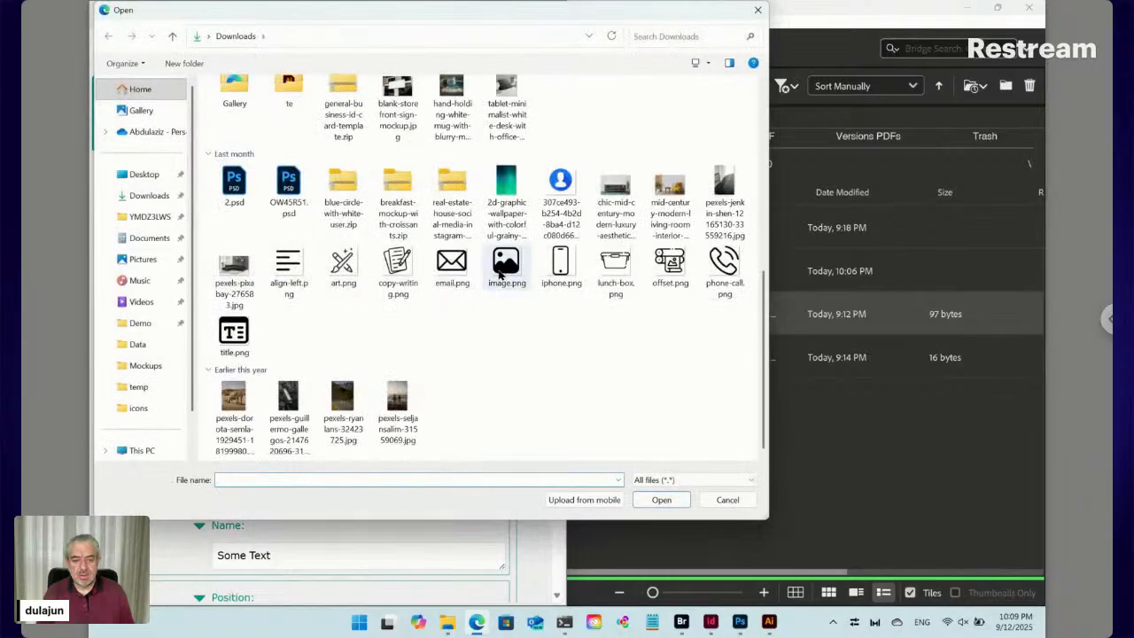
pyautogui.click(452, 268)
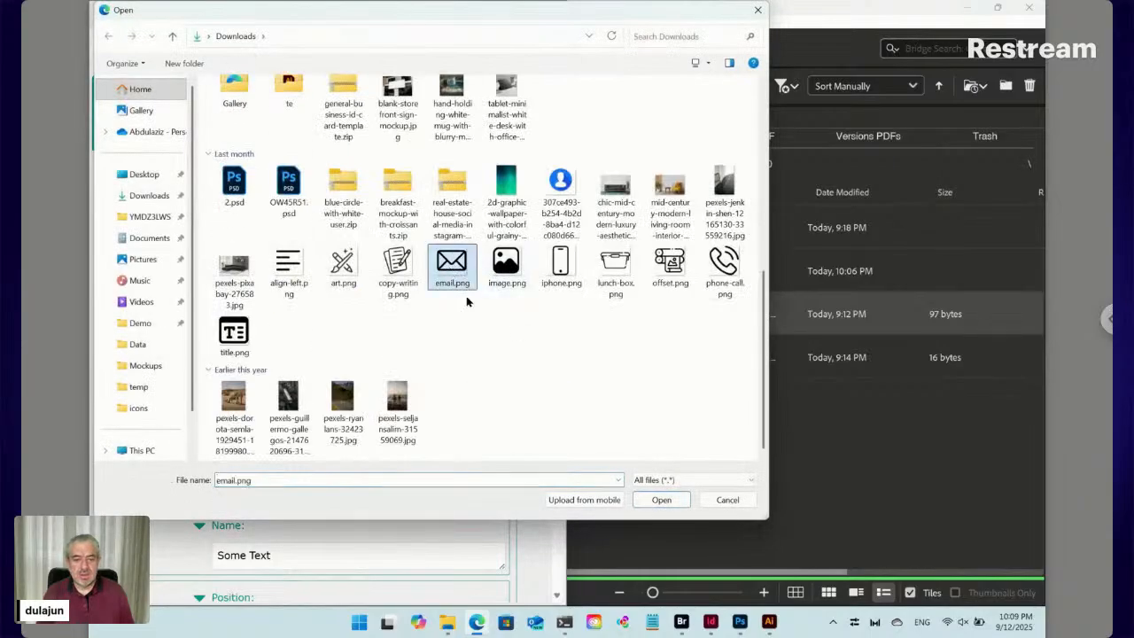
pyautogui.click(661, 501)
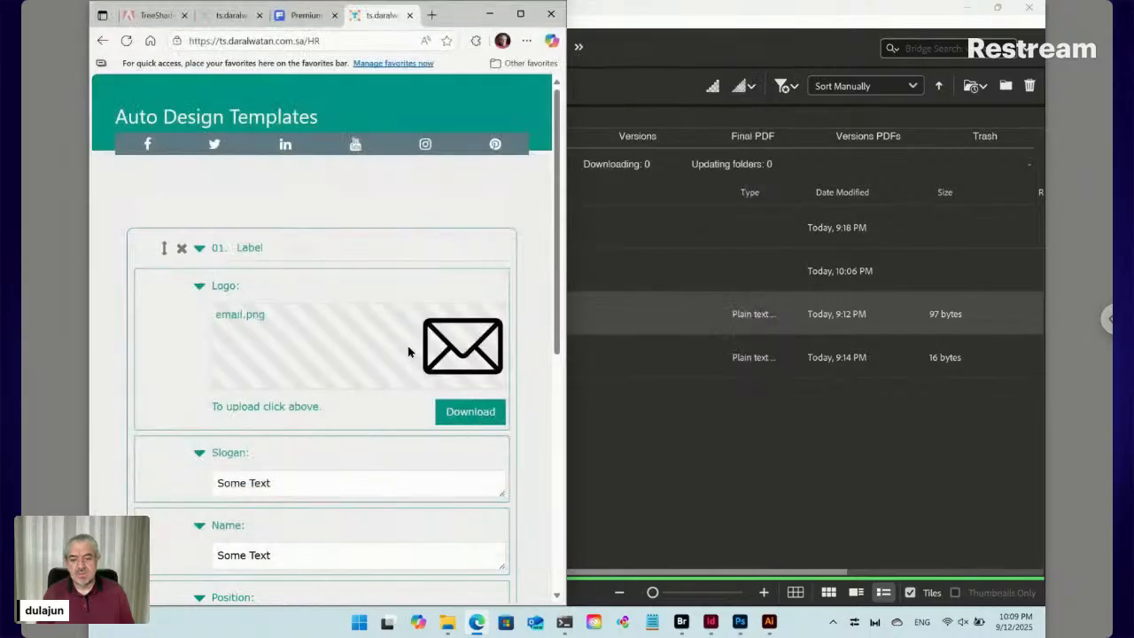
# Replace the Slogan placeholder with 'Design | Devement | Print'
pyautogui.scroll(-2, 409, 352)
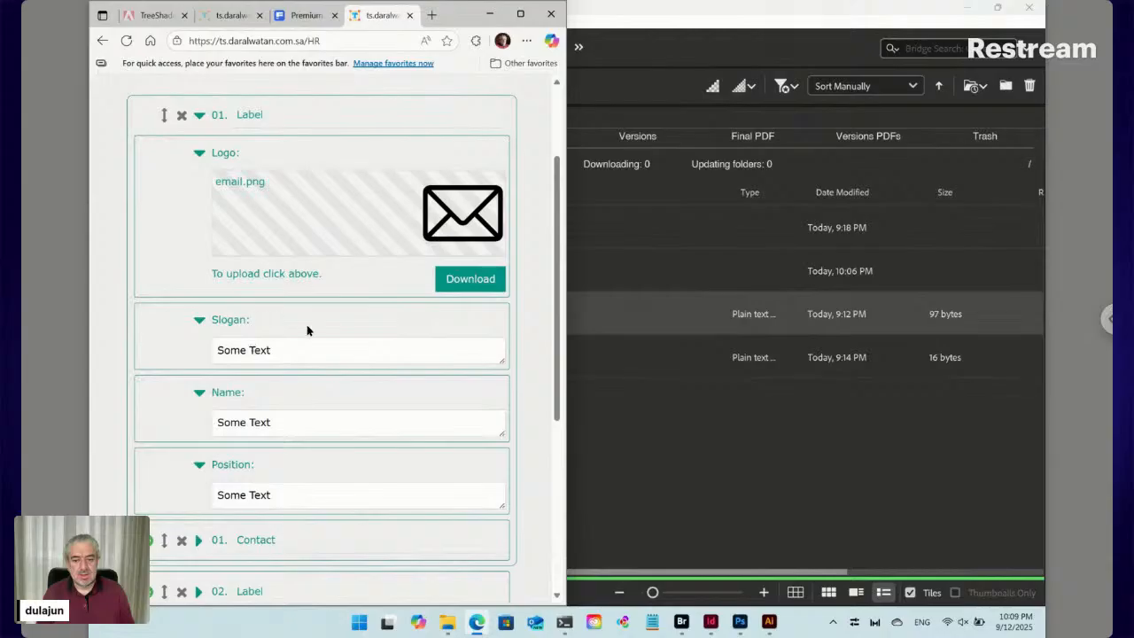
pyautogui.click(278, 349)
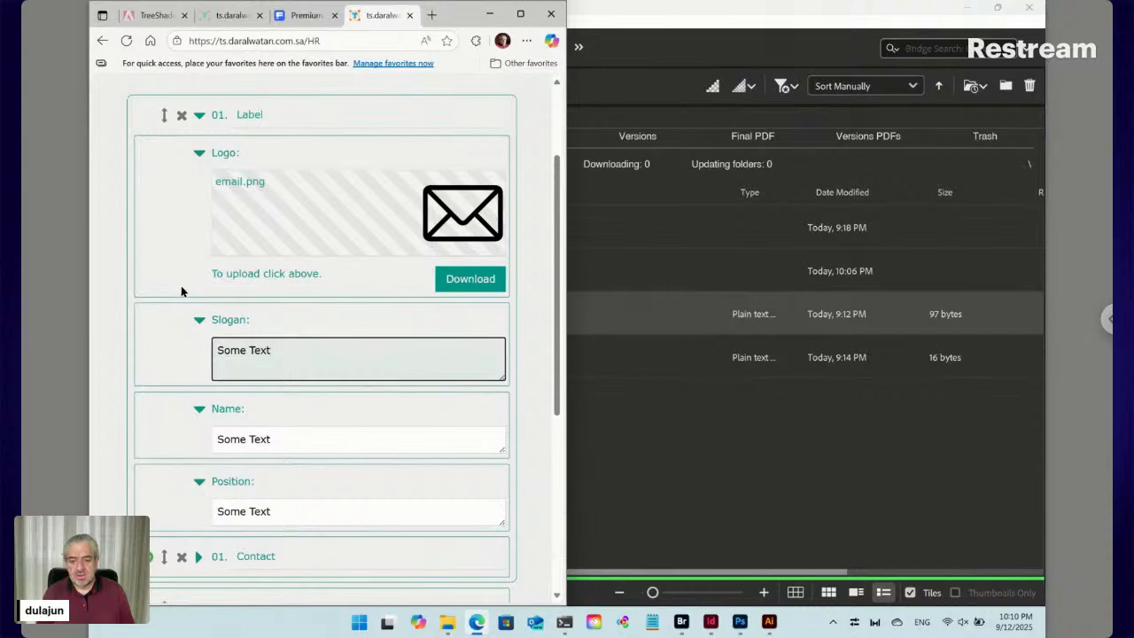
pyautogui.hotkey('ctrl', 'a')
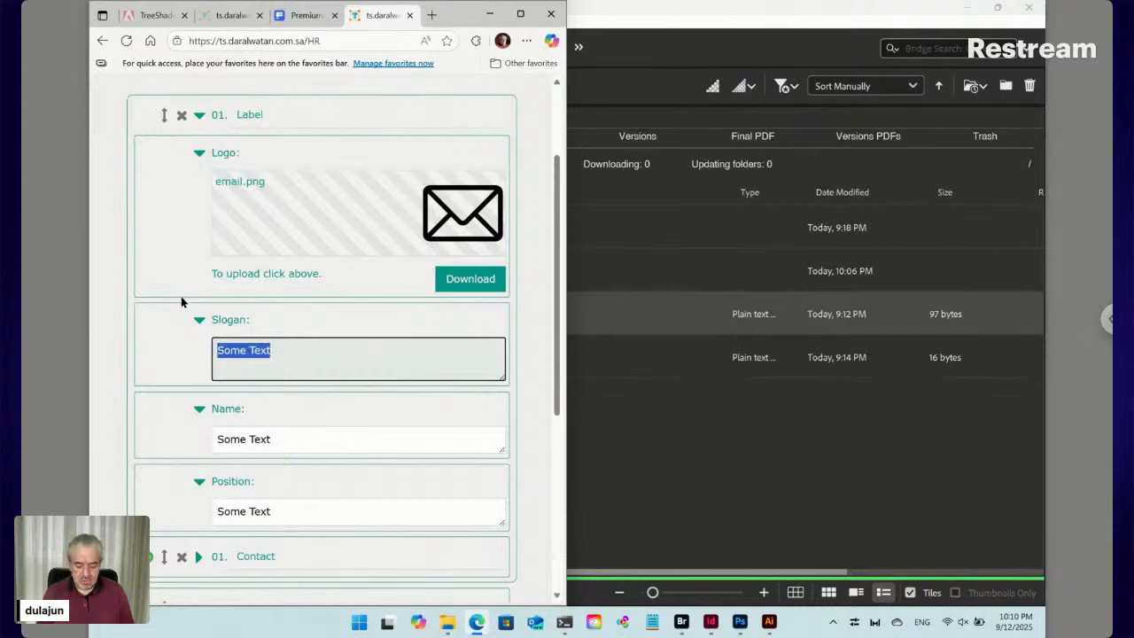
pyautogui.write('Design ')
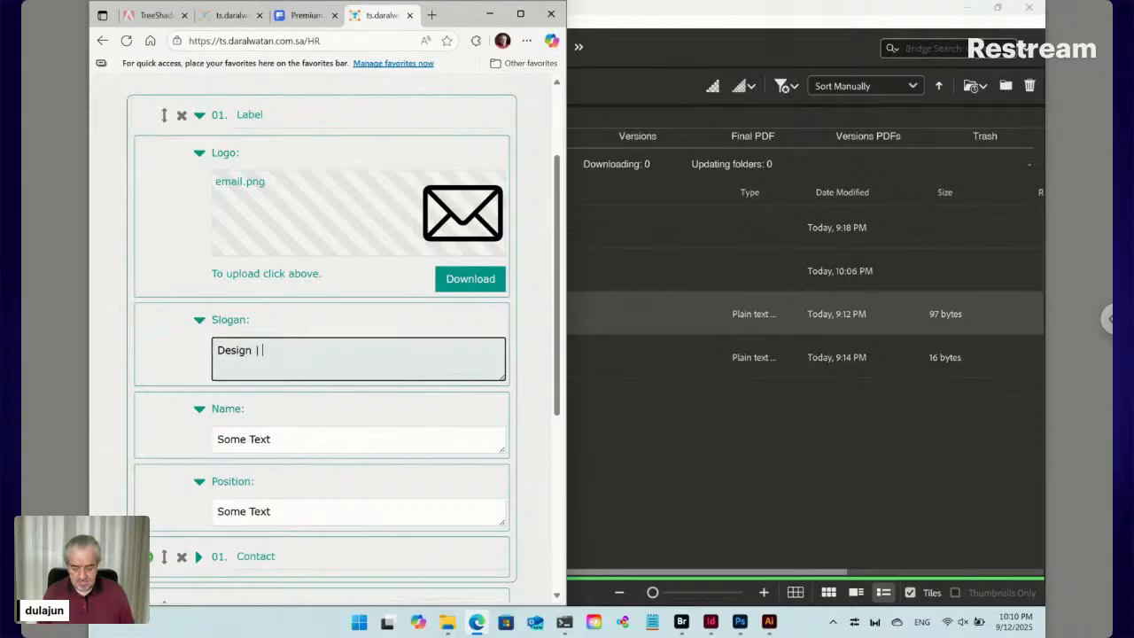
pyautogui.write('| Devement ')
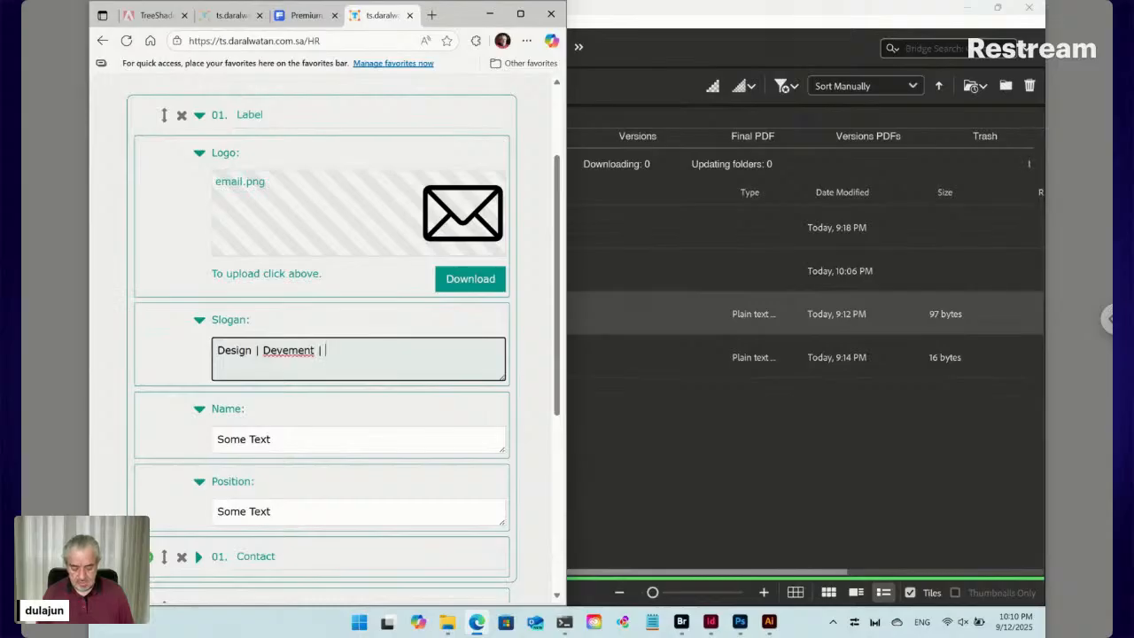
pyautogui.write('| Print')
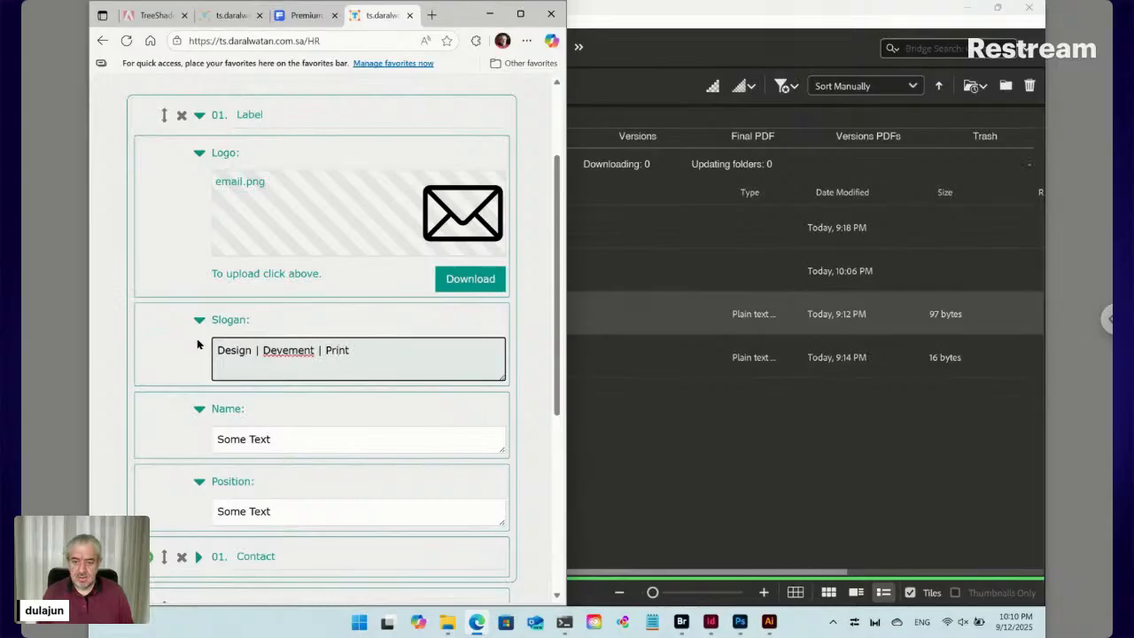
# Enter the person's full name in Name and 'Develope' in the Position field
pyautogui.hotkey('ctrl', 'a')
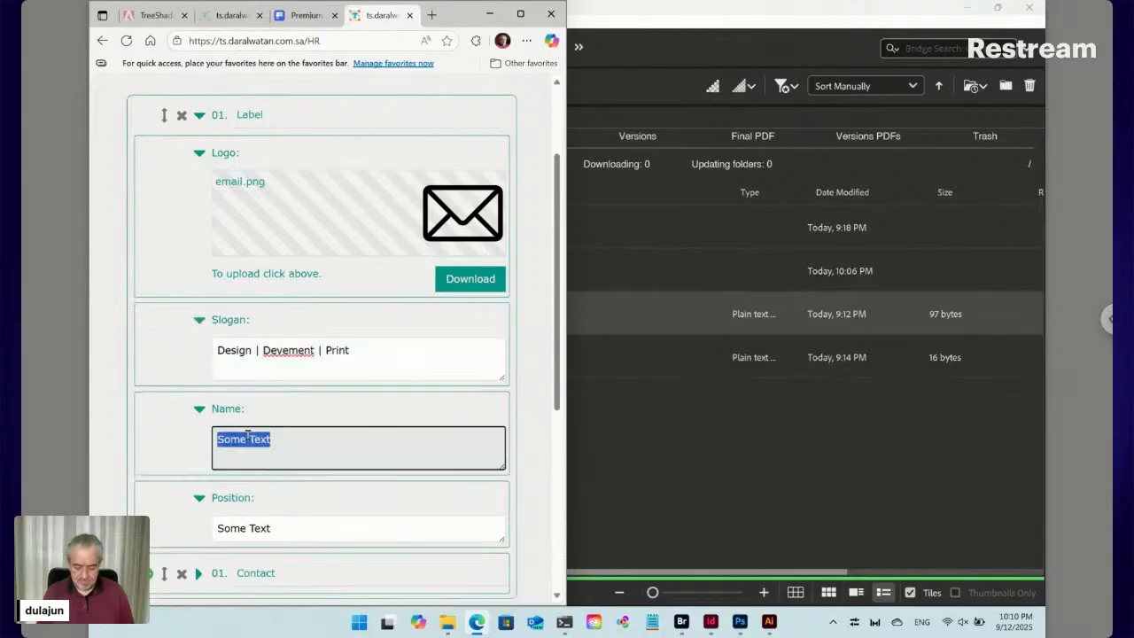
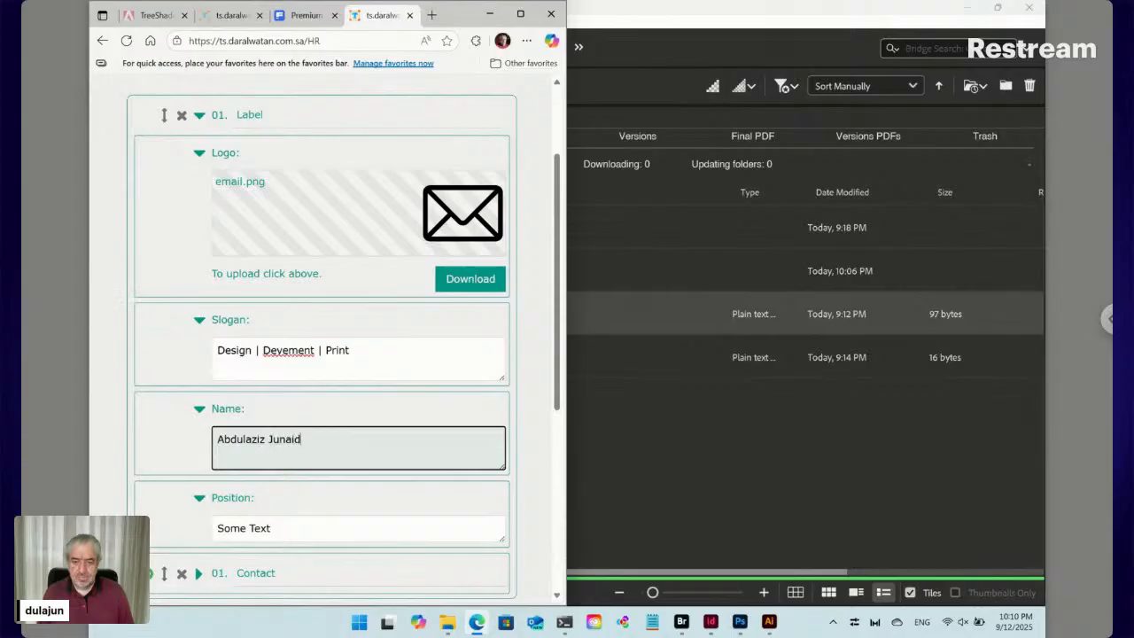
pyautogui.click(260, 526)
pyautogui.hotkey('ctrl', 'a')
pyautogui.write('Develope')
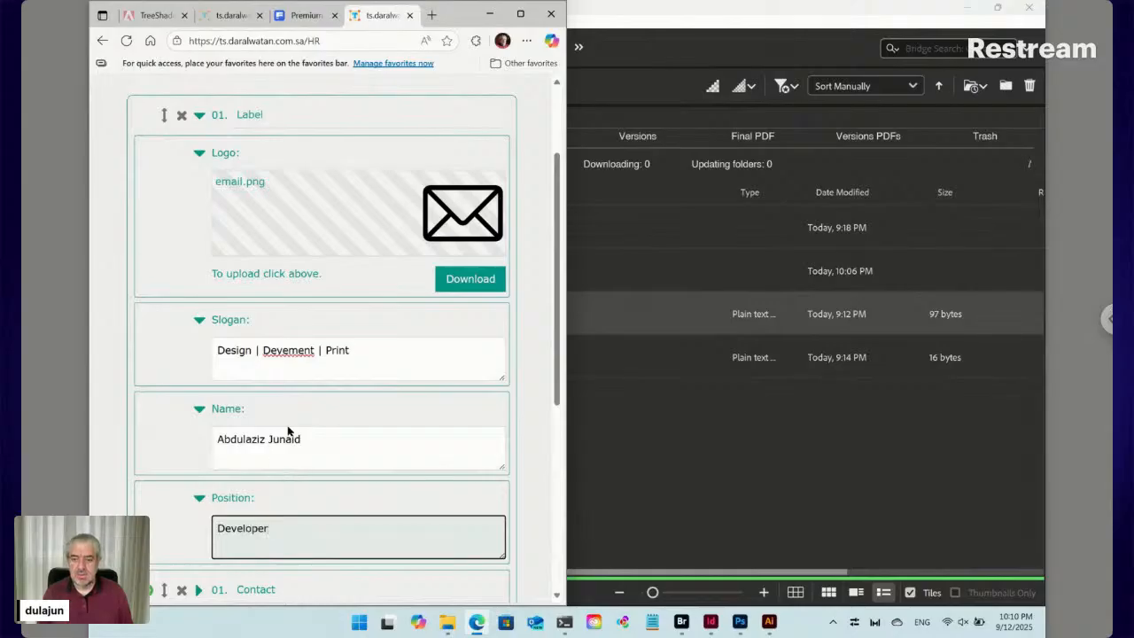
pyautogui.scroll(-2, 287, 443)
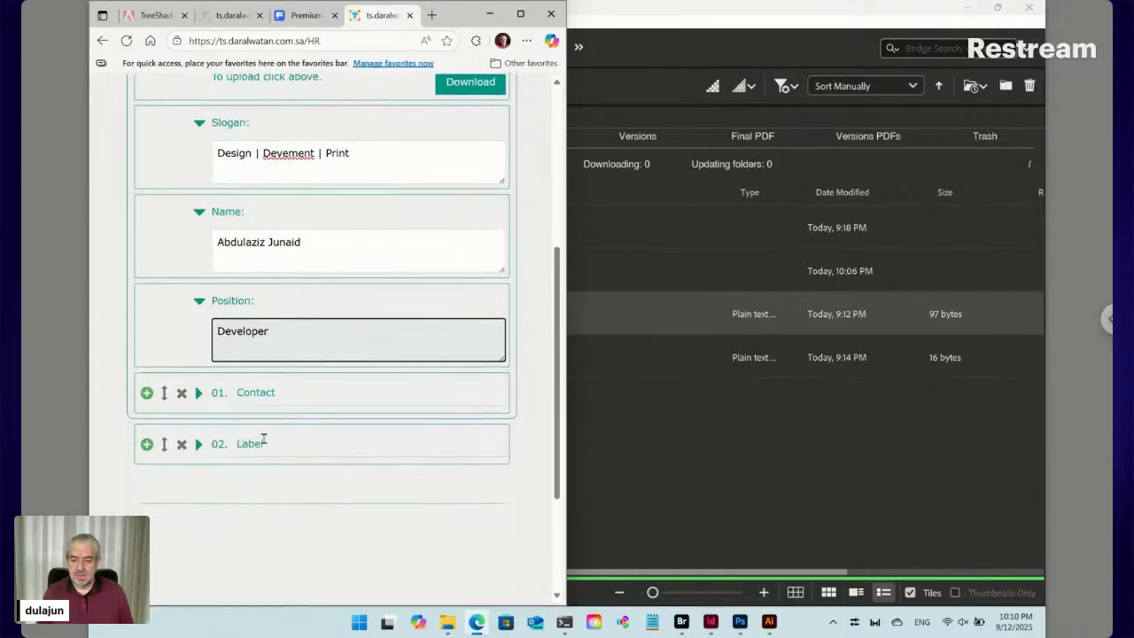
# Rename the first contact item to Phone and enter the phone number as its content
pyautogui.click(261, 391)
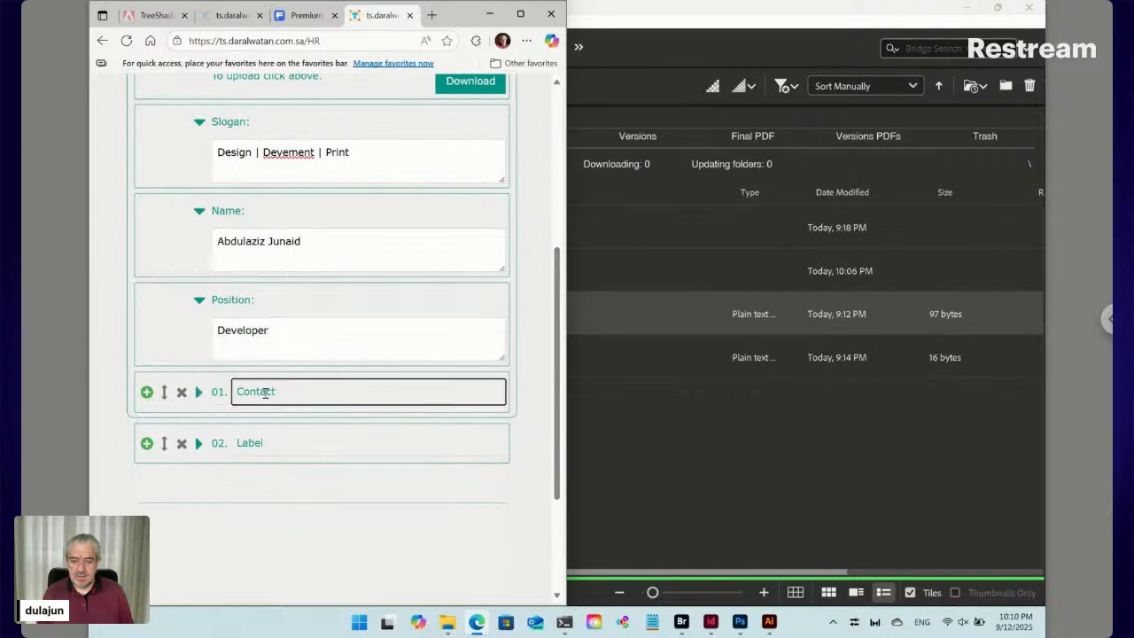
pyautogui.doubleClick(265, 392)
pyautogui.write('Phone')
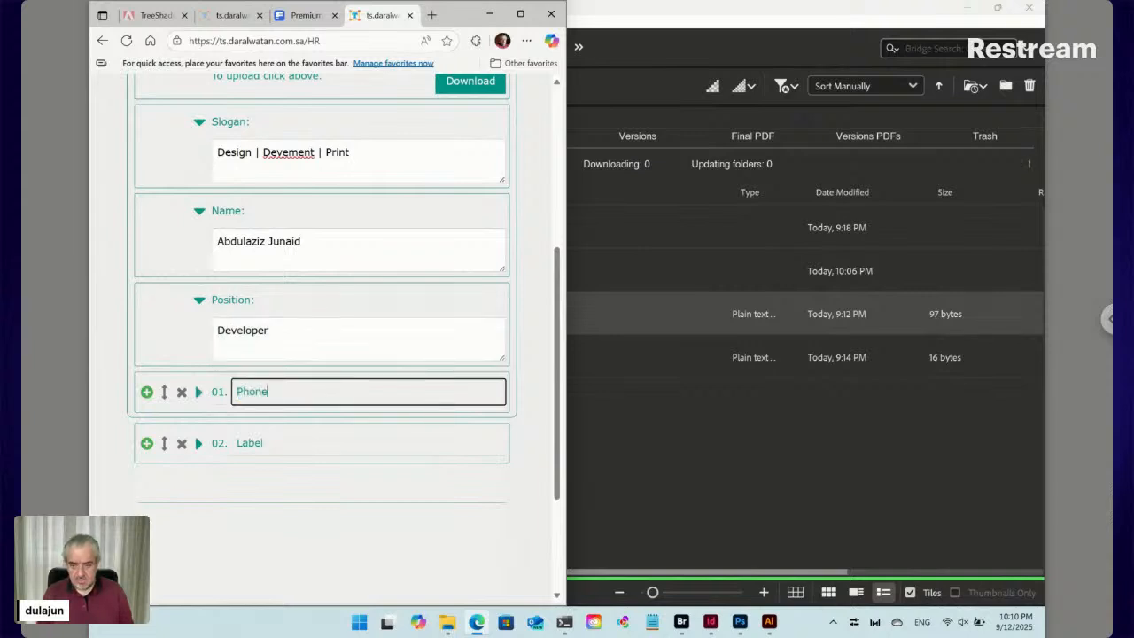
pyautogui.click(200, 391)
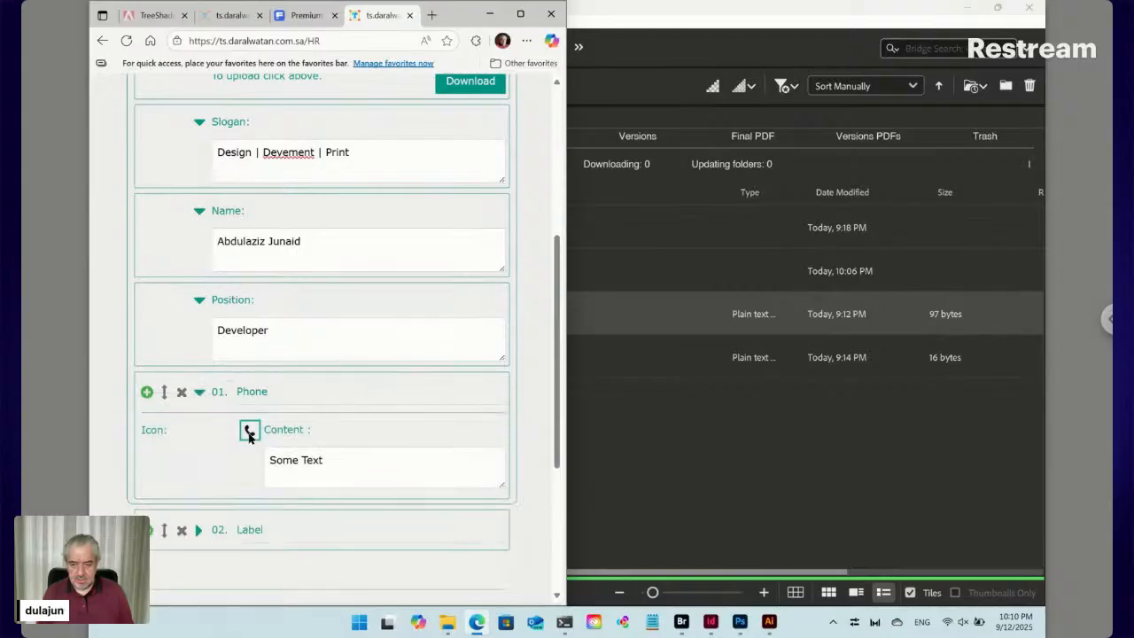
pyautogui.tripleClick(321, 460)
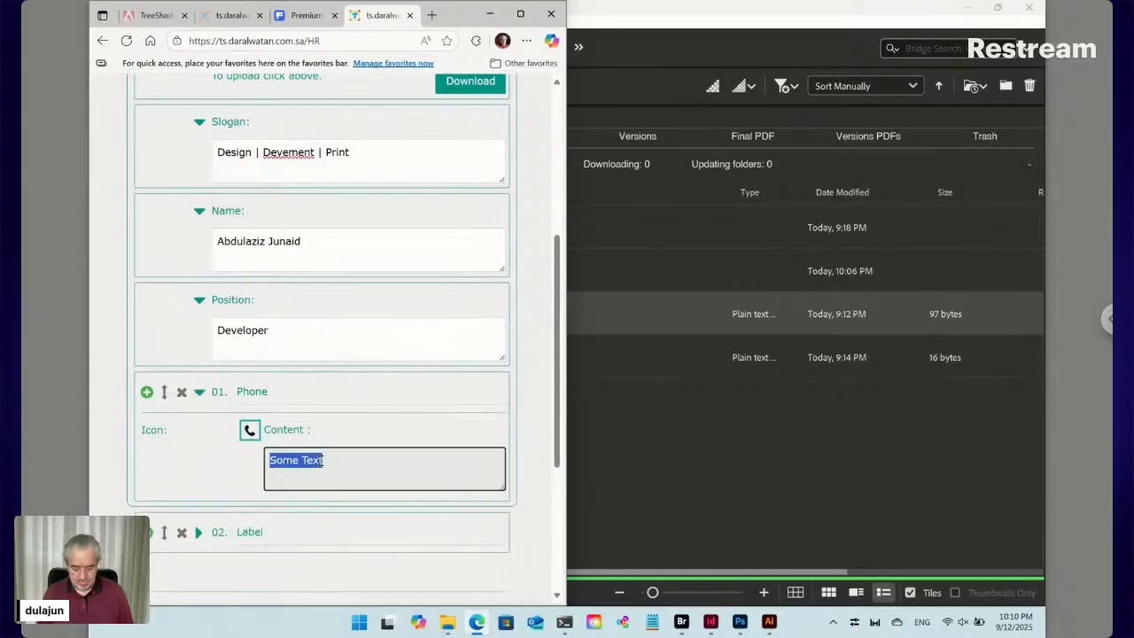
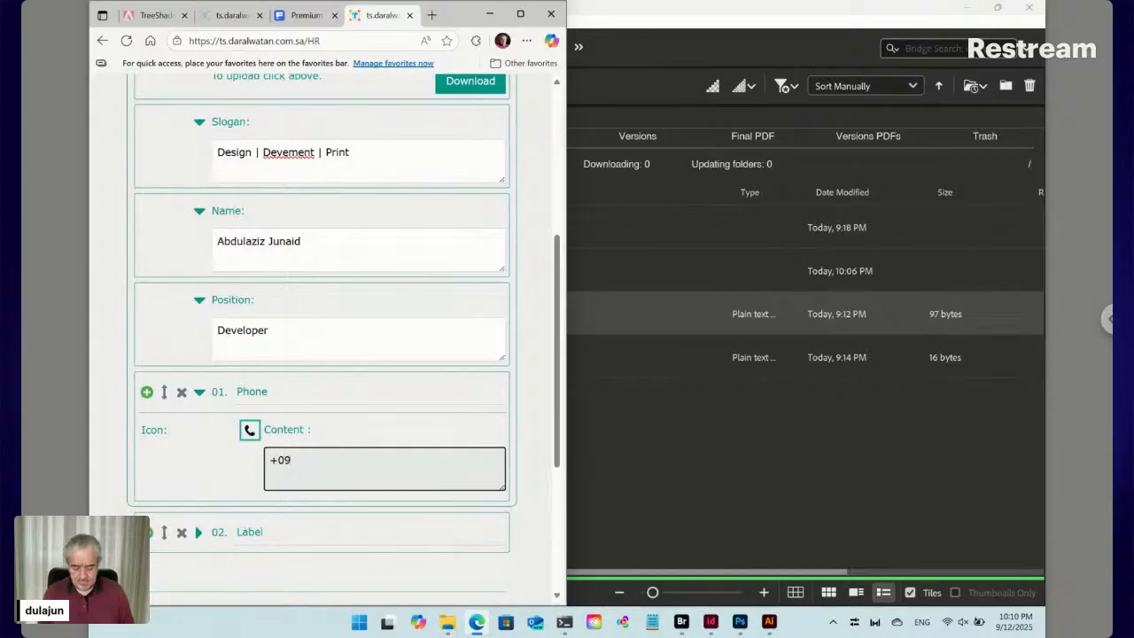
# Duplicate the Phone item into an Email item with a mail icon and the e-mail address
pyautogui.click(146, 392)
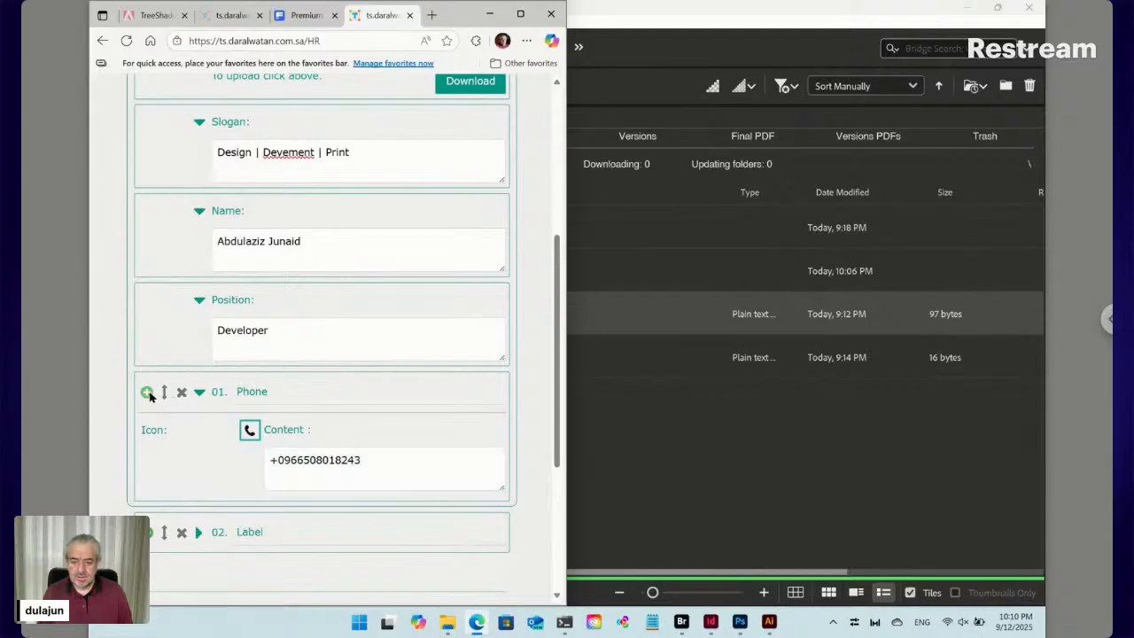
pyautogui.scroll(-3, 273, 514)
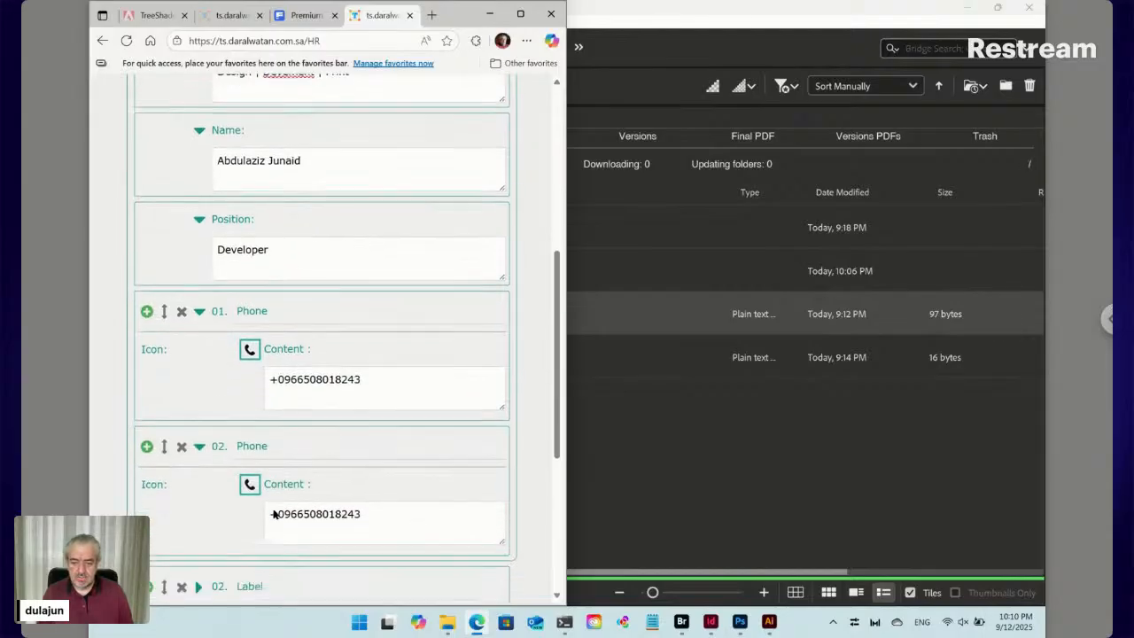
pyautogui.doubleClick(257, 374)
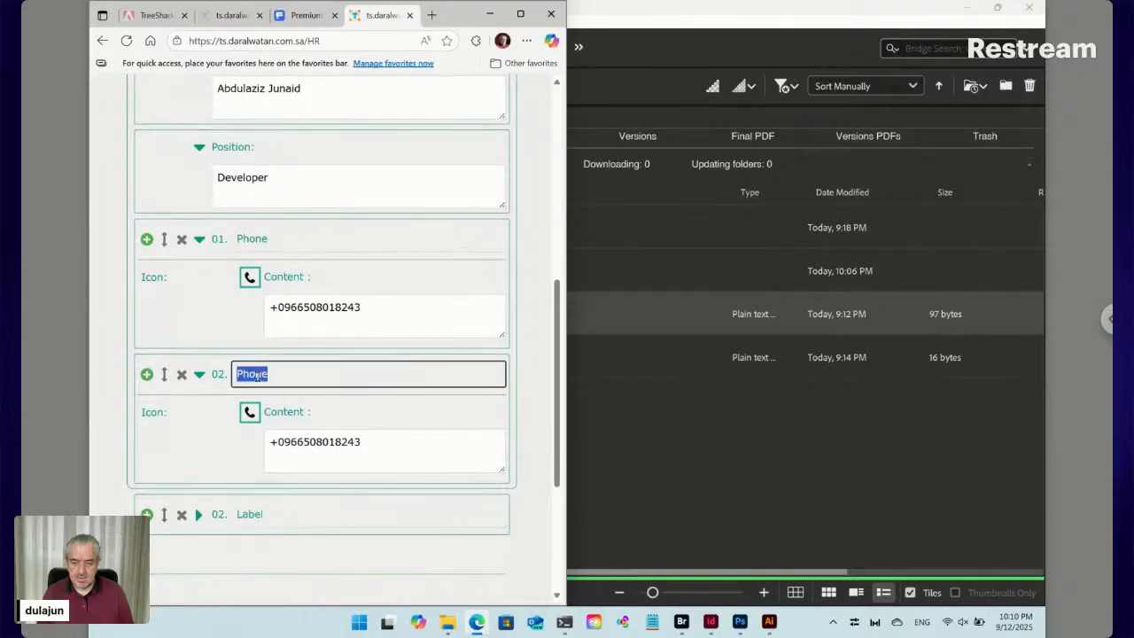
pyautogui.click(250, 412)
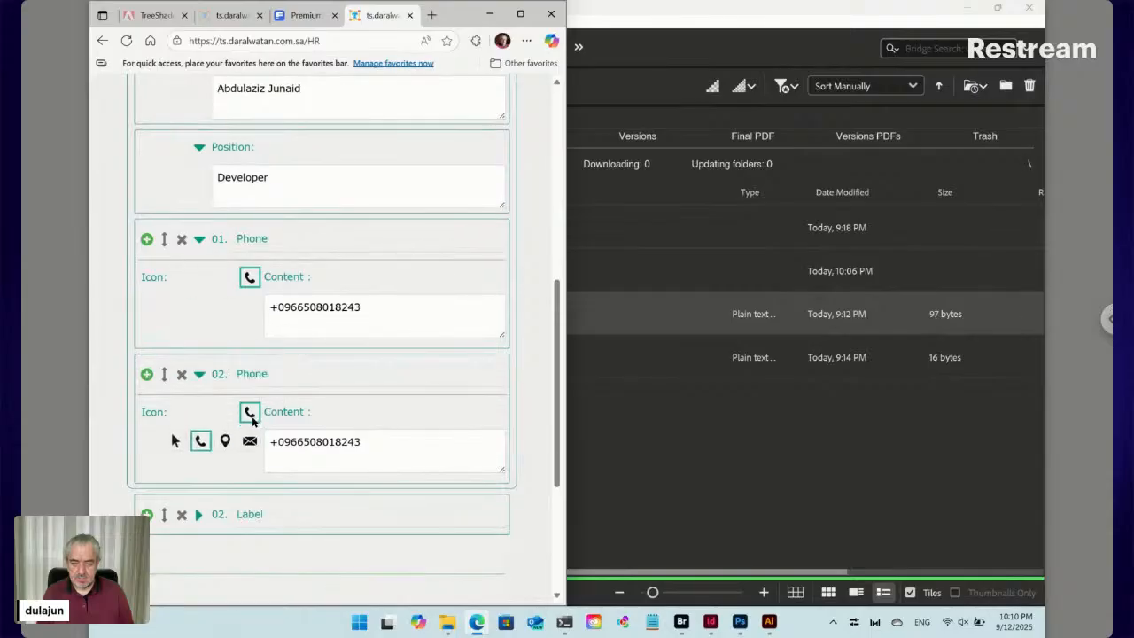
pyautogui.click(248, 440)
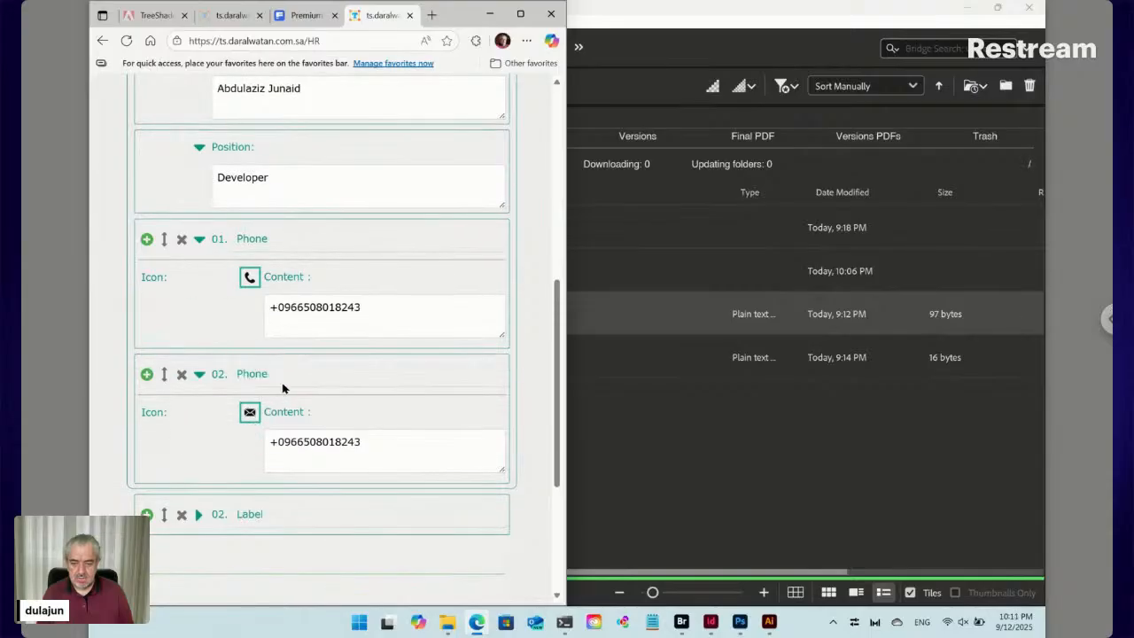
pyautogui.doubleClick(257, 375)
pyautogui.write('Email')
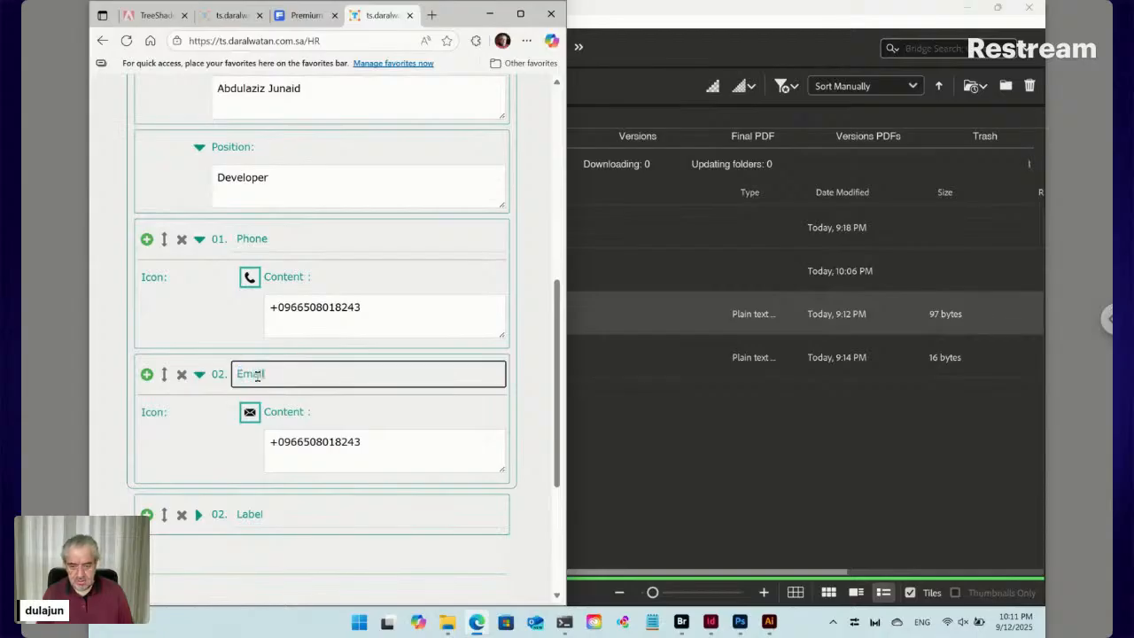
pyautogui.click(309, 441)
pyautogui.hotkey('ctrl', 'a')
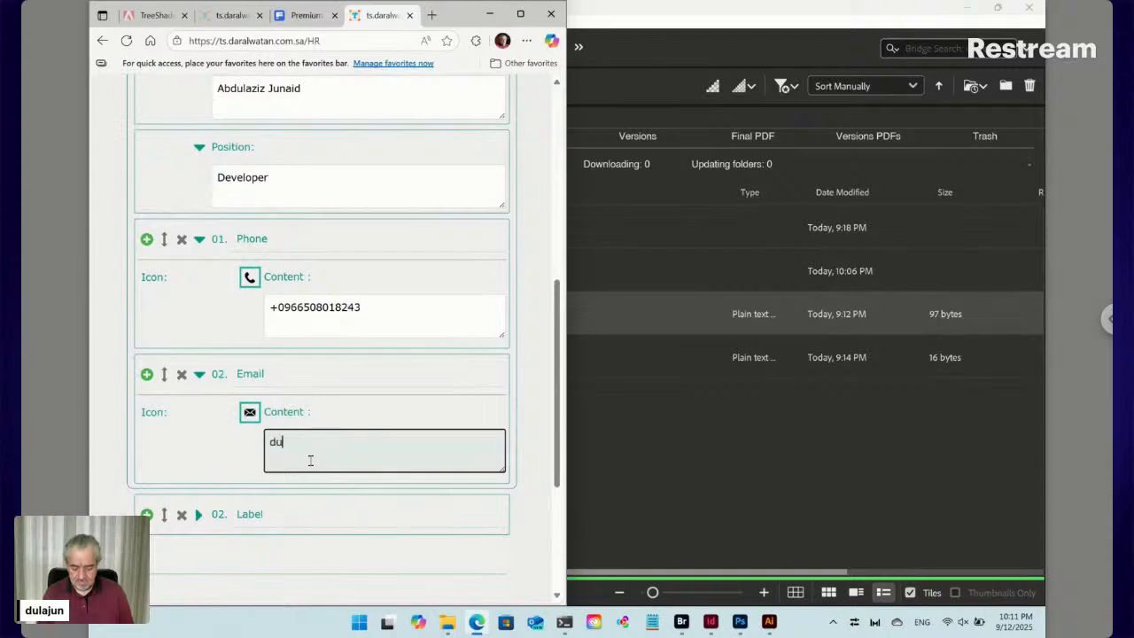
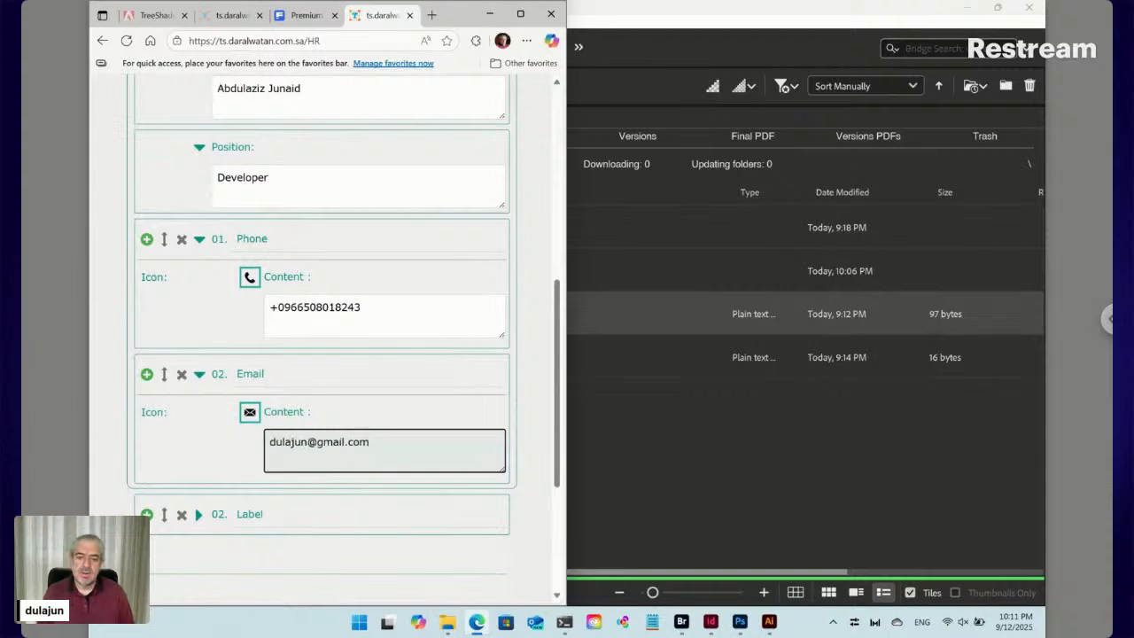
pyautogui.click(531, 462)
pyautogui.scroll(-2, 536, 479)
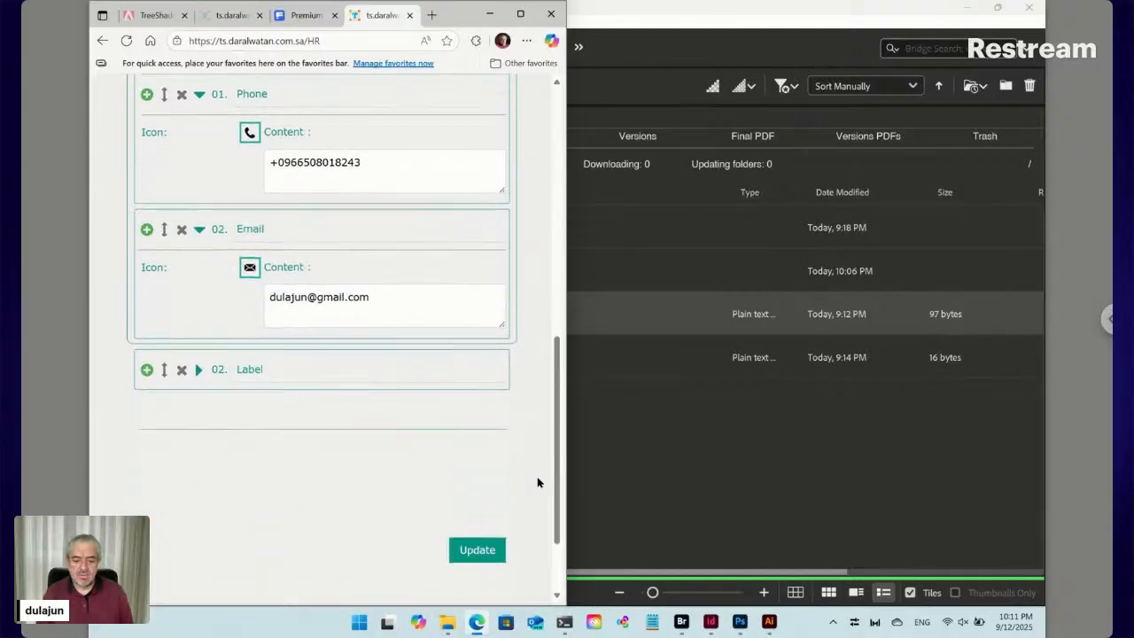
# Submit the form with Update to regenerate the InDesign card, then return to Bridge
pyautogui.click(478, 532)
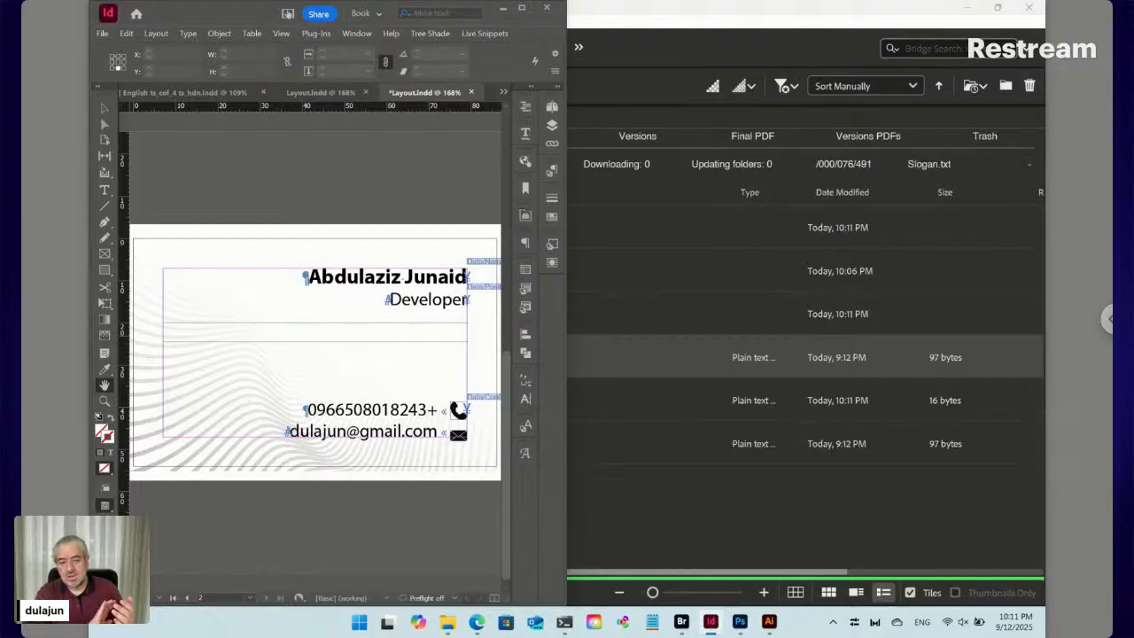
pyautogui.hotkey('alt', 'Tab')
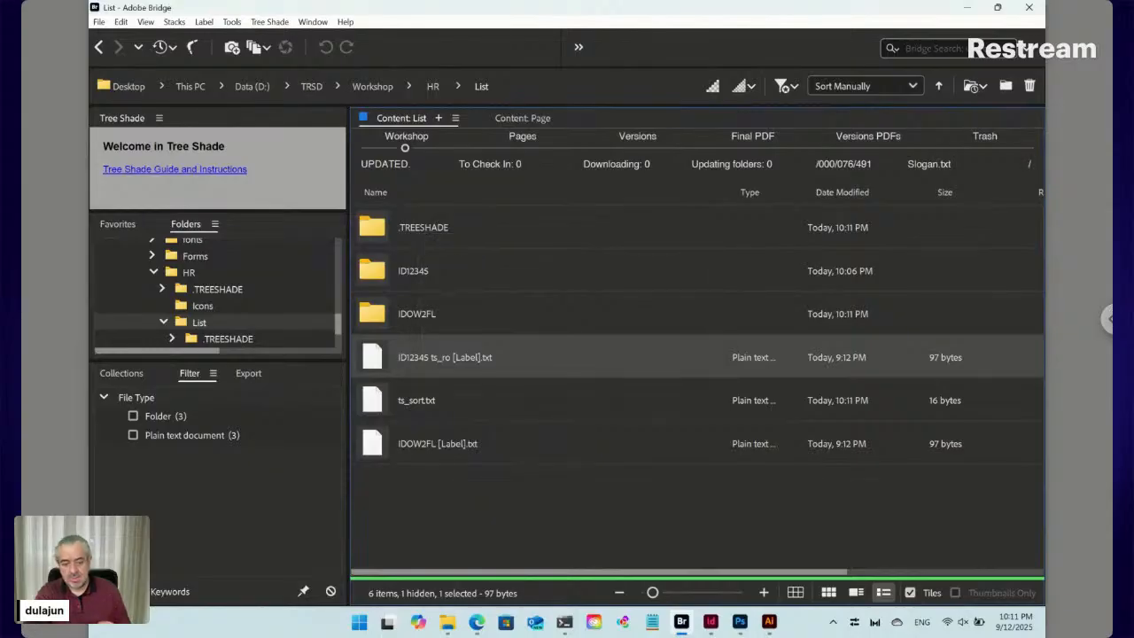
# Open the first Label entry, view the regenerated business card PDF, then close the preview
pyautogui.click(478, 624)
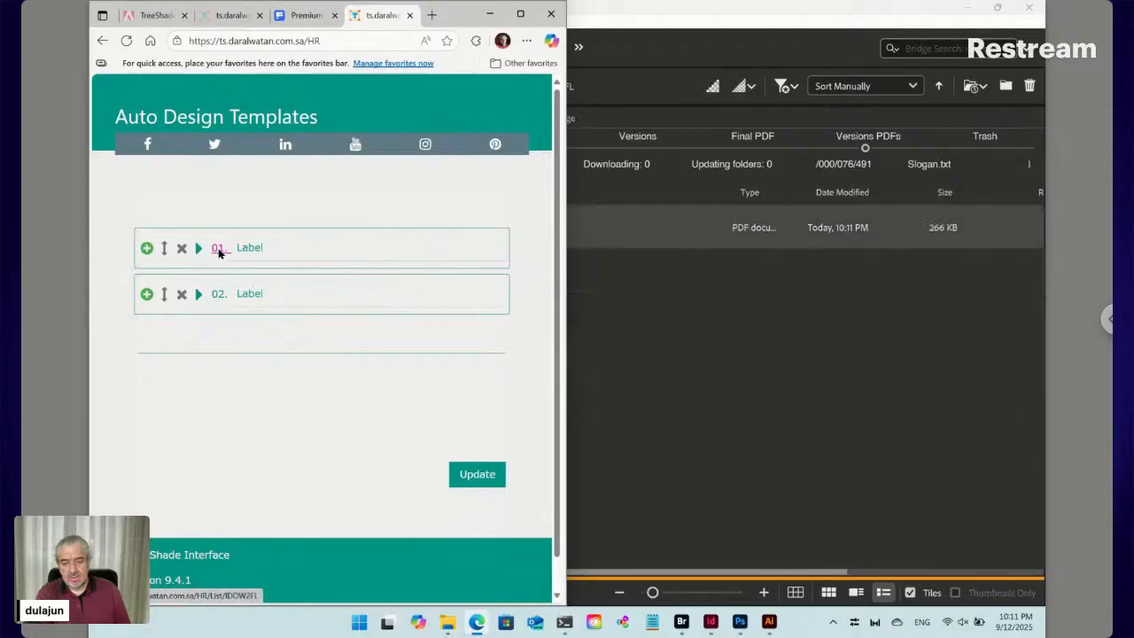
pyautogui.click(218, 250)
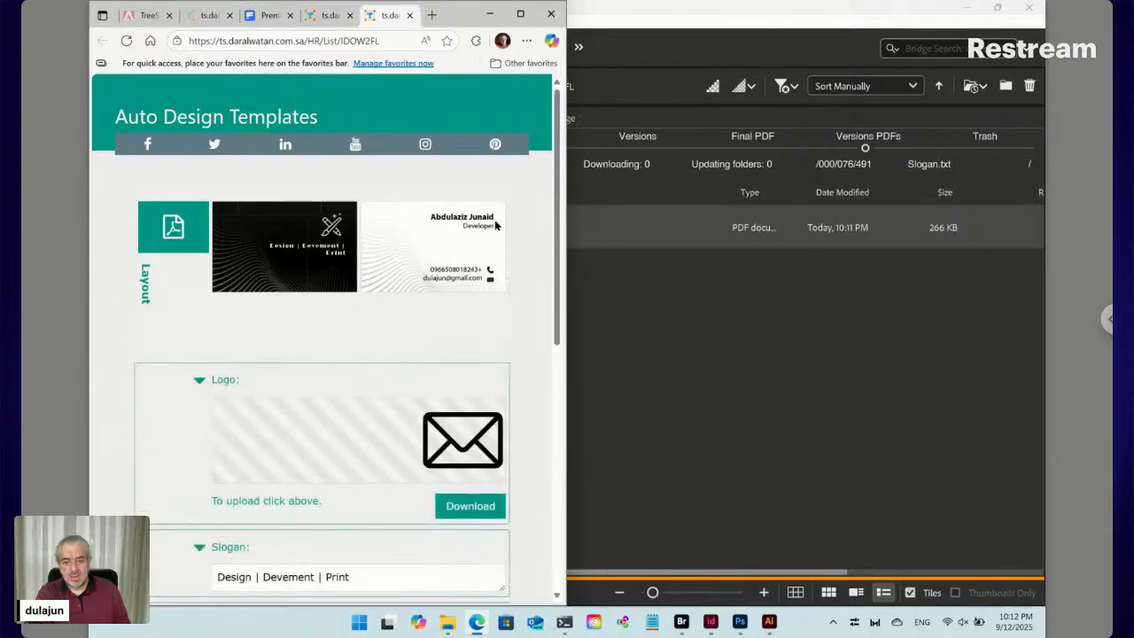
pyautogui.scroll(-3, 390, 372)
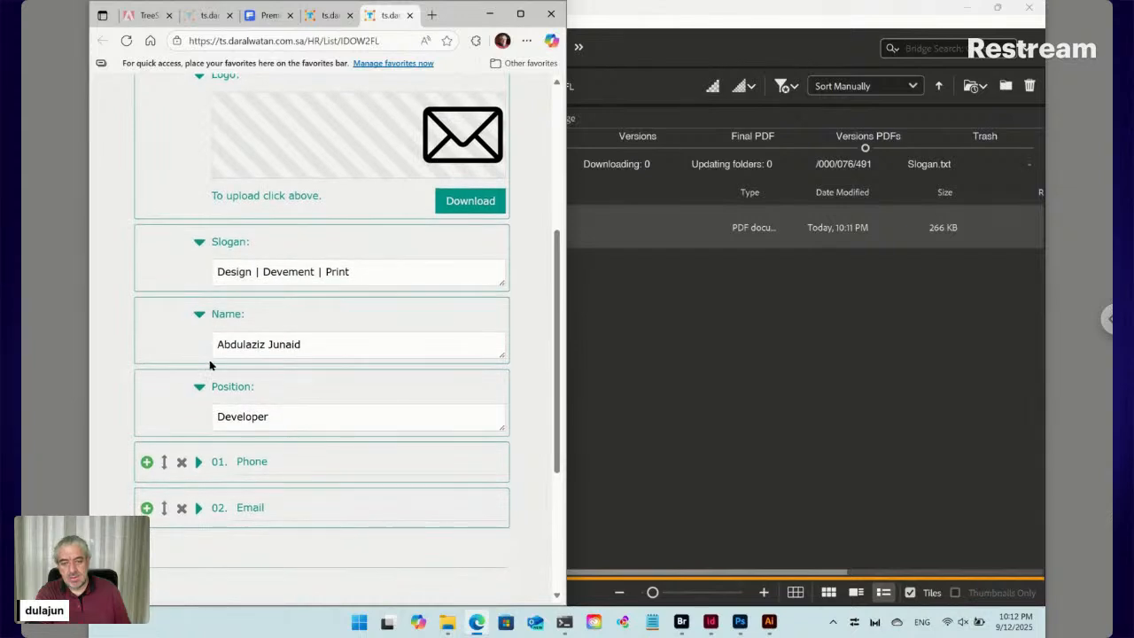
pyautogui.scroll(2, 210, 365)
pyautogui.scroll(1, 210, 365)
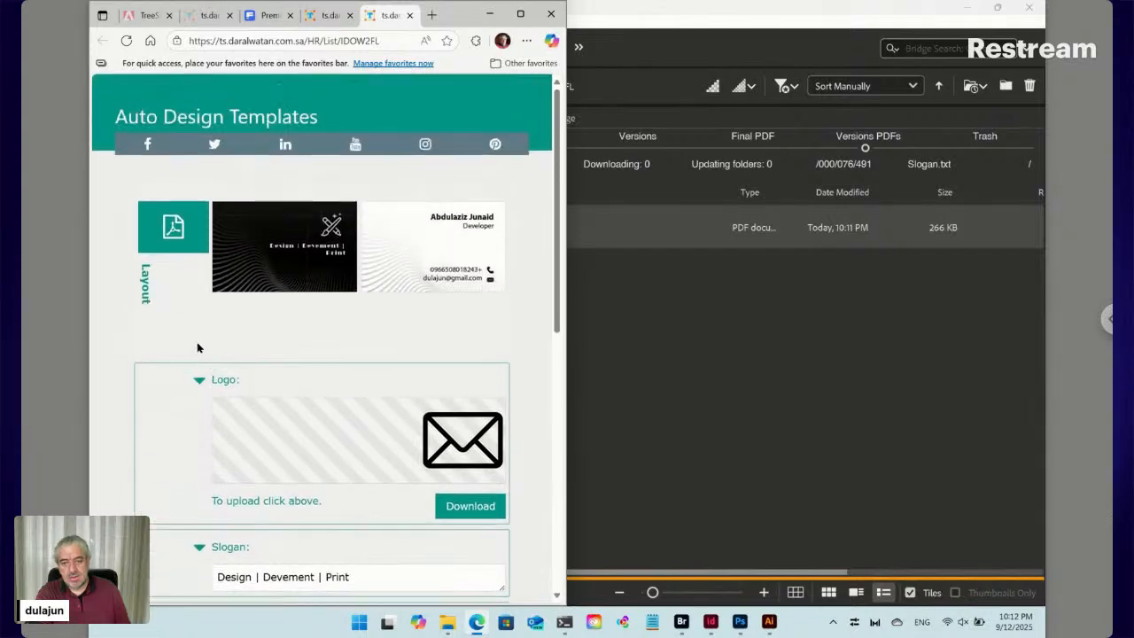
pyautogui.click(174, 230)
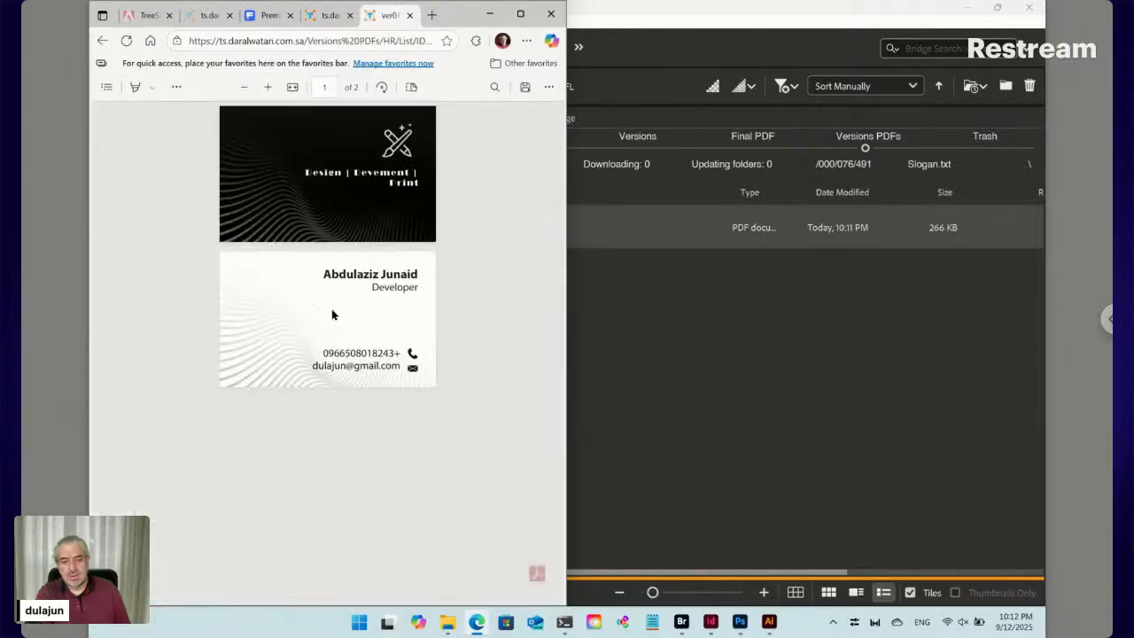
pyautogui.click(411, 15)
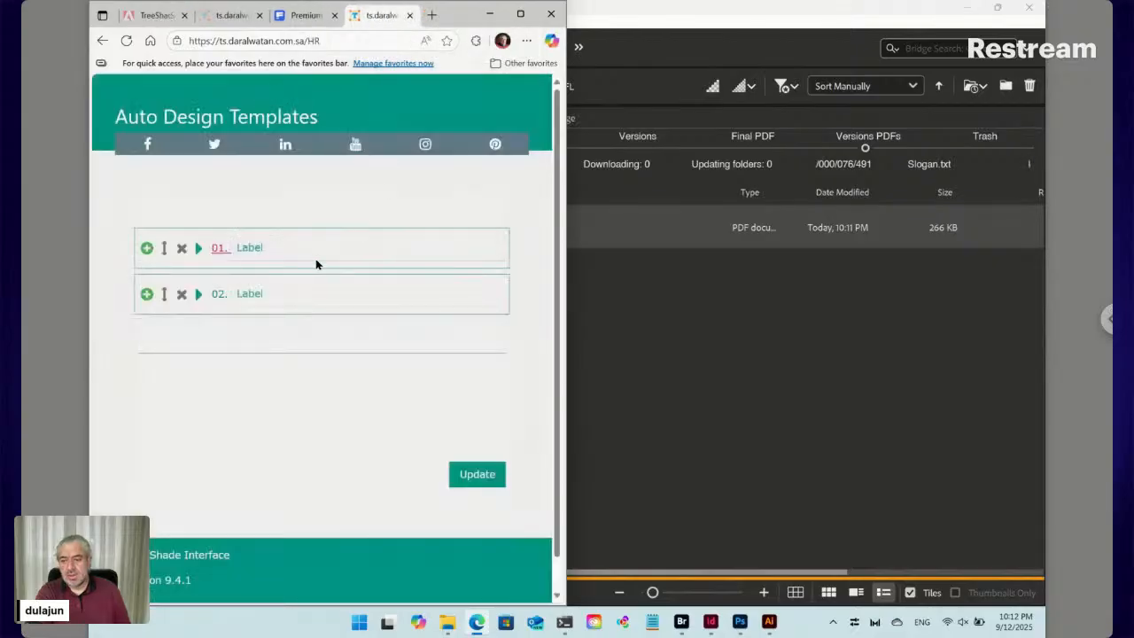